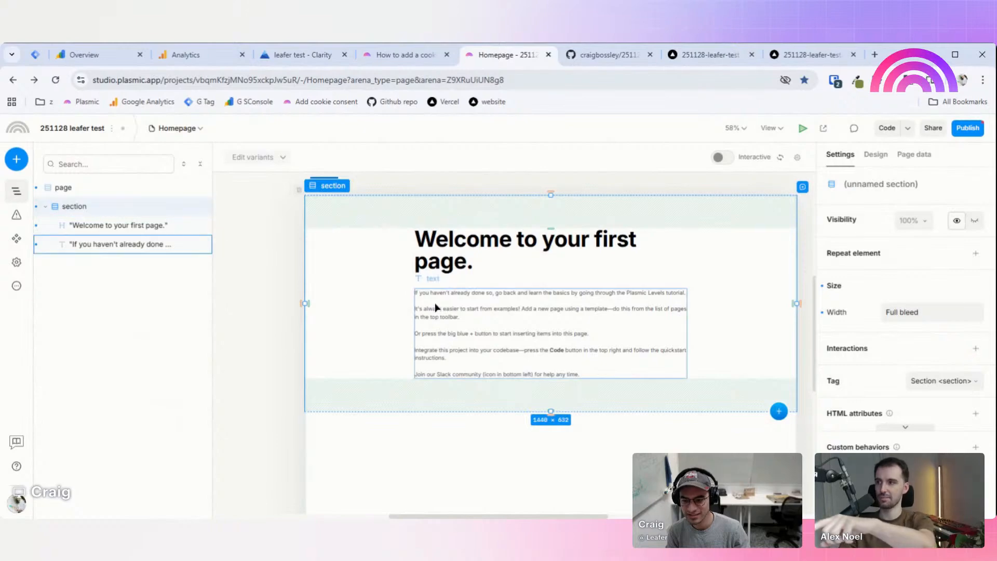
# Step: With the page selected, search 'cook' and insert the Cookie Consent component into the Homepage
pyautogui.click(398, 431)
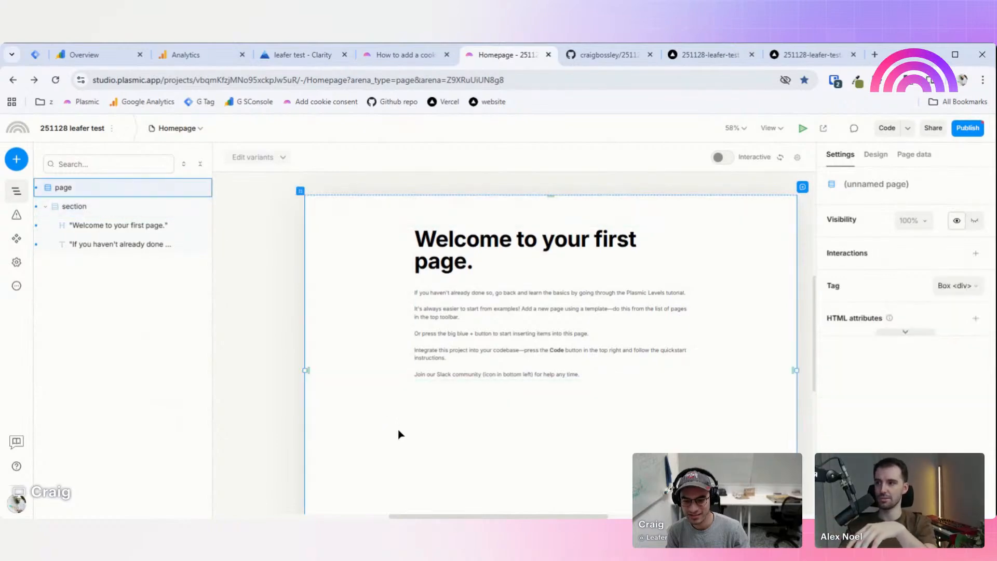
pyautogui.click(16, 159)
pyautogui.write('cook')
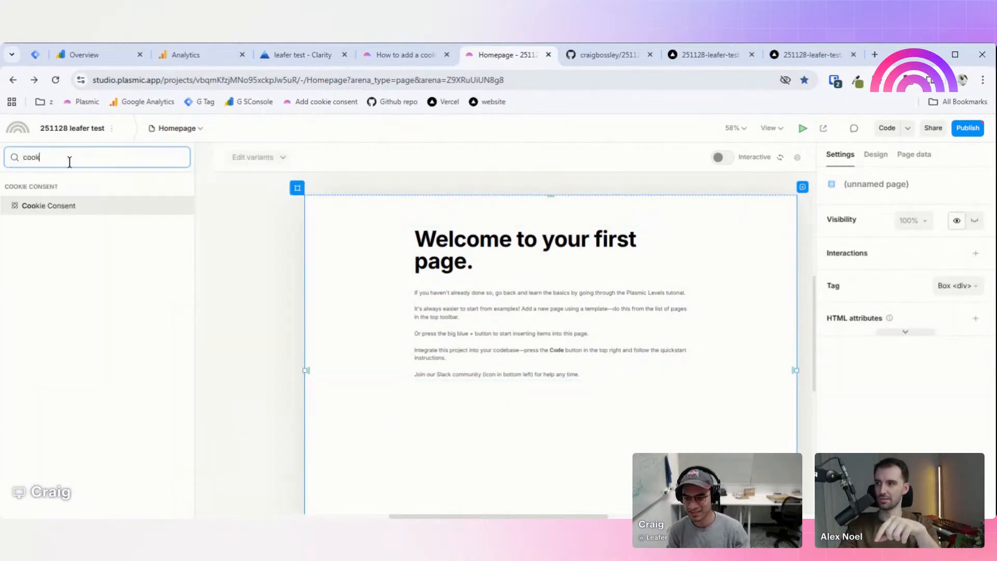
pyautogui.click(79, 207)
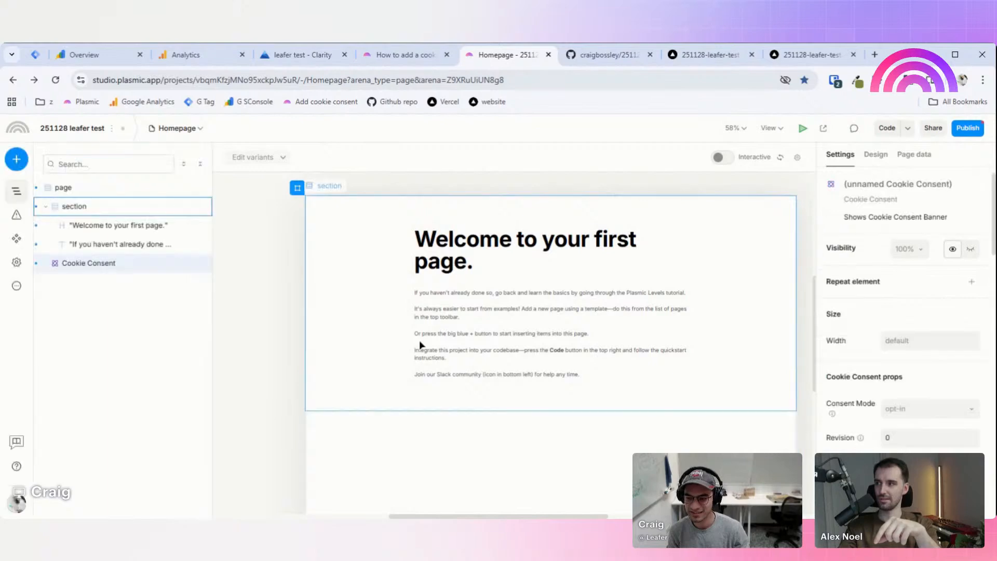
pyautogui.click(414, 429)
pyautogui.scroll(-2, 426, 415)
pyautogui.scroll(-2, 516, 375)
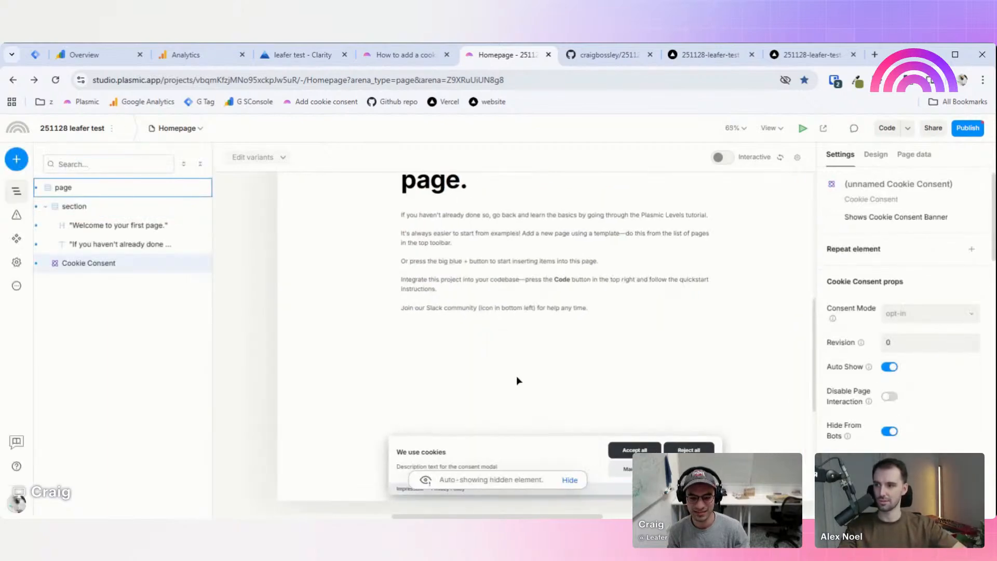
pyautogui.keyDown('ctrl'); pyautogui.scroll(3, 584, 359); pyautogui.keyUp('ctrl')
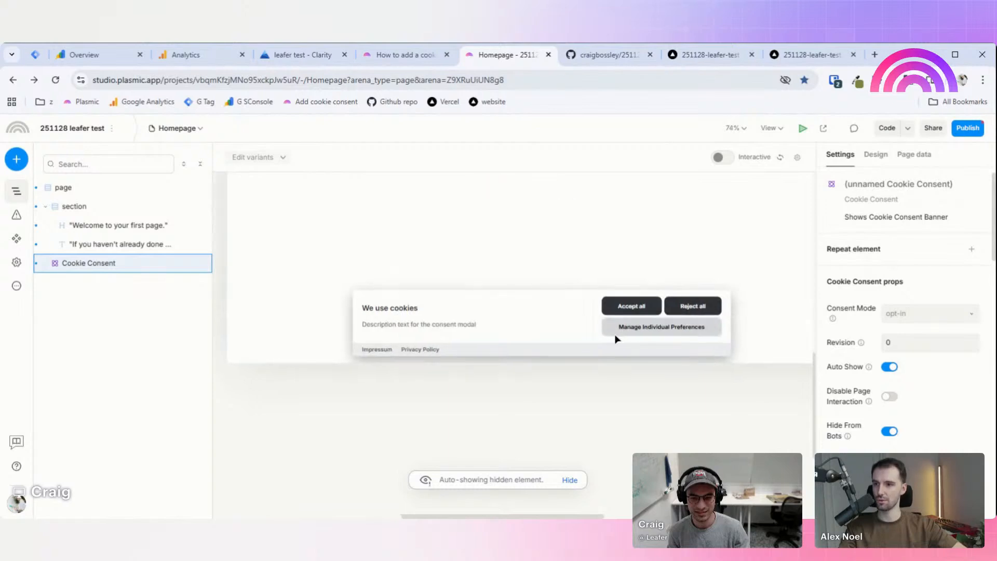
pyautogui.keyDown('ctrl'); pyautogui.scroll(2, 615, 334); pyautogui.keyUp('ctrl')
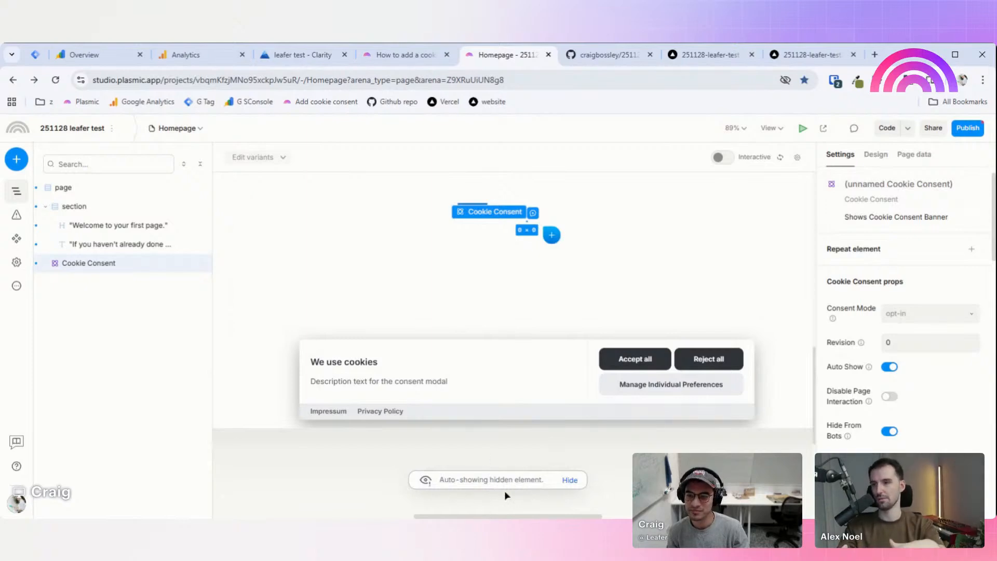
pyautogui.scroll(-2, 540, 307)
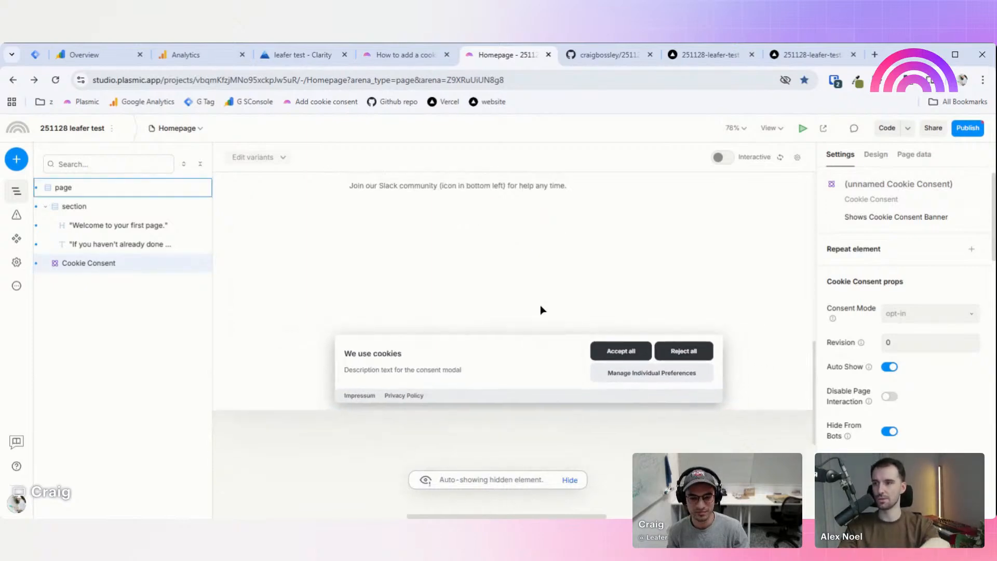
pyautogui.scroll(-3, 540, 310)
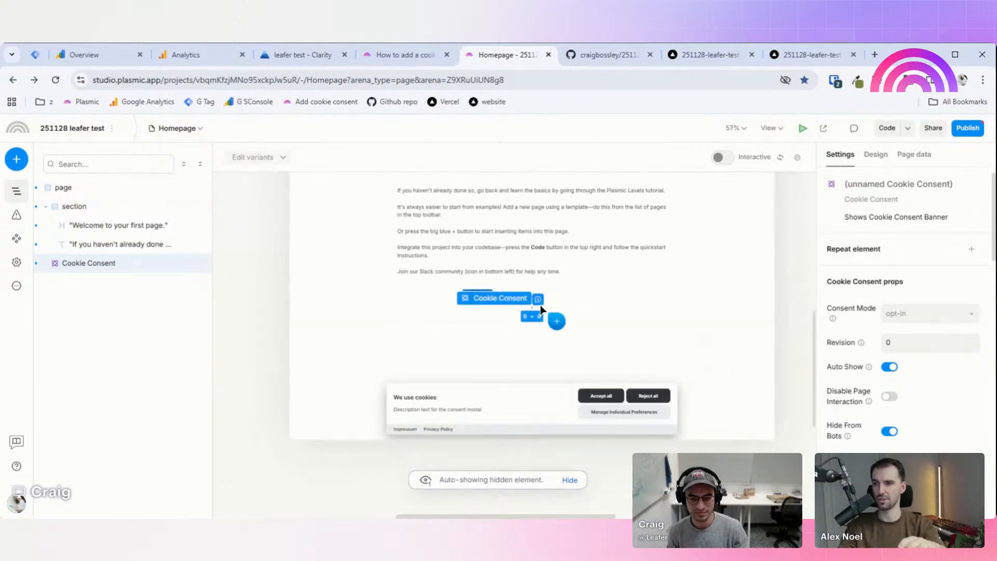
pyautogui.scroll(1, 540, 304)
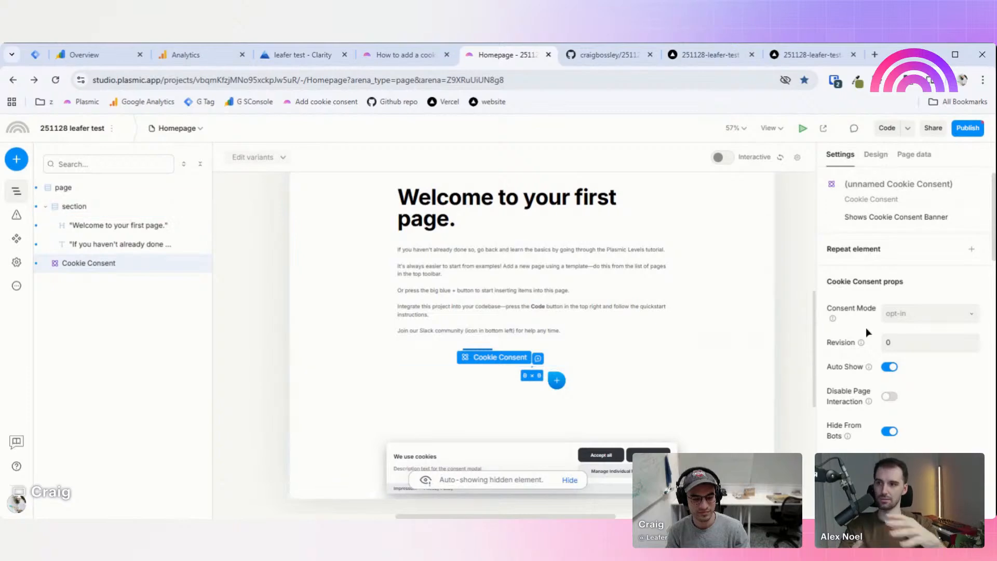
pyautogui.scroll(-1, 920, 301)
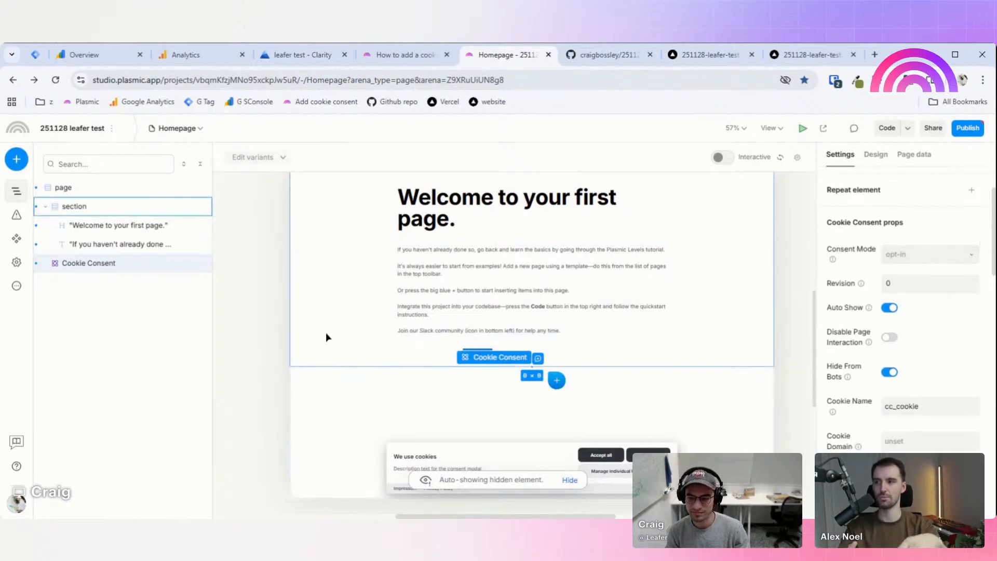
pyautogui.click(128, 226)
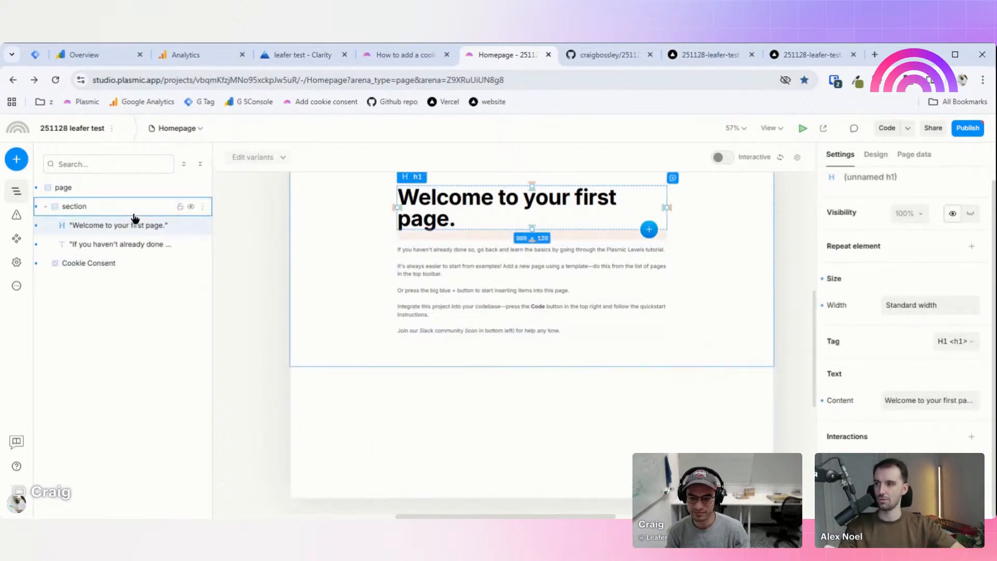
pyautogui.click(129, 263)
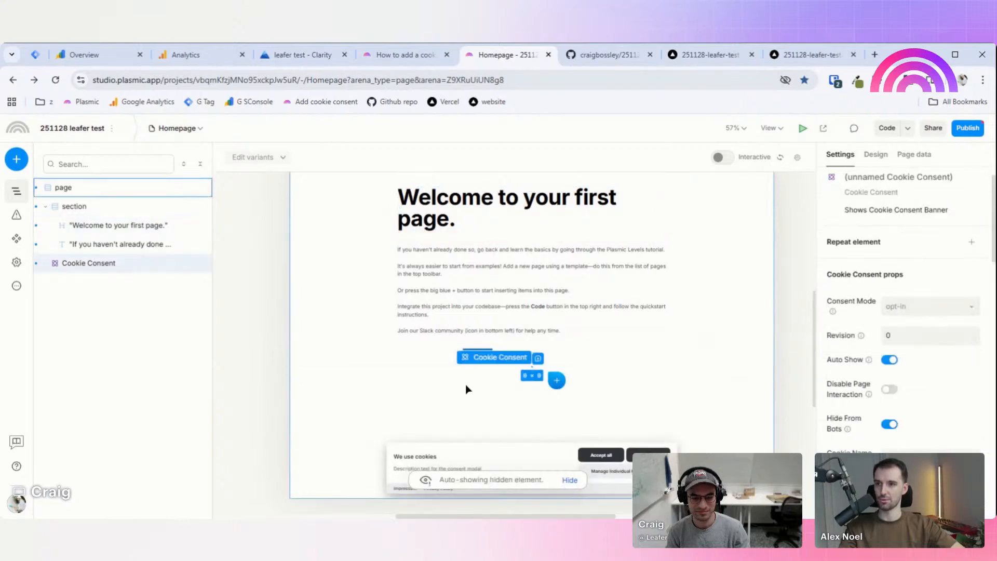
pyautogui.scroll(-3, 466, 385)
pyautogui.scroll(2, 524, 291)
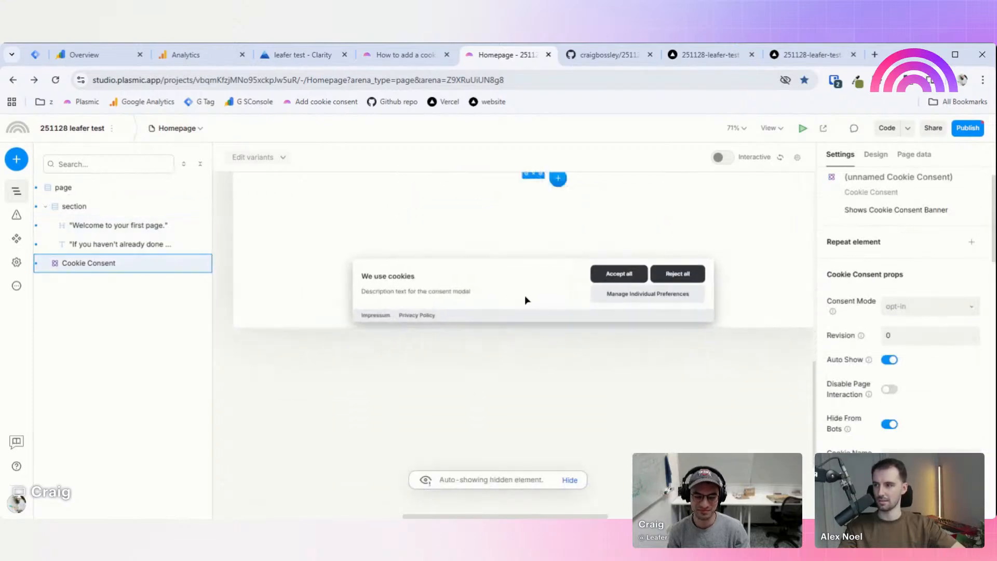
pyautogui.scroll(2, 525, 295)
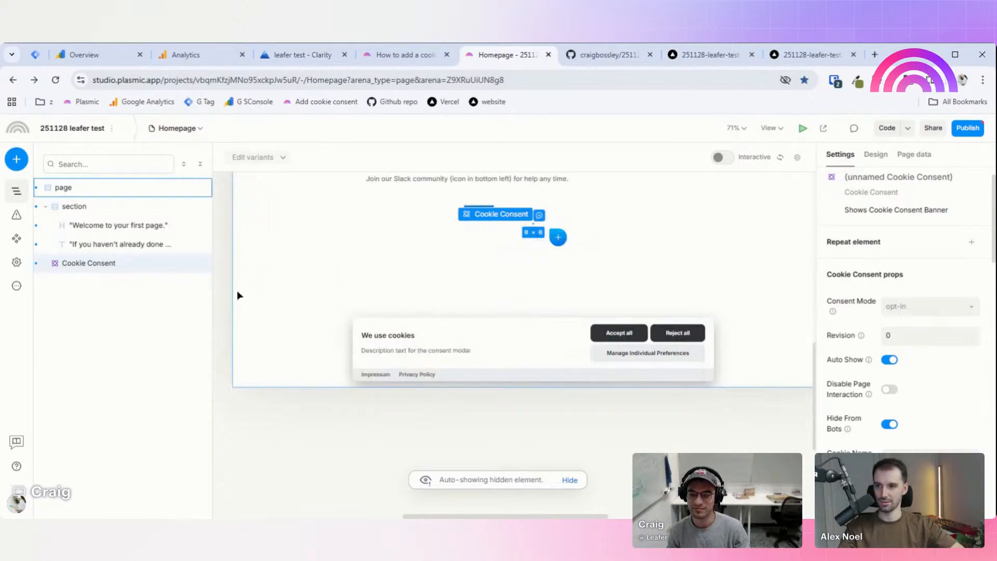
pyautogui.scroll(-1, 527, 280)
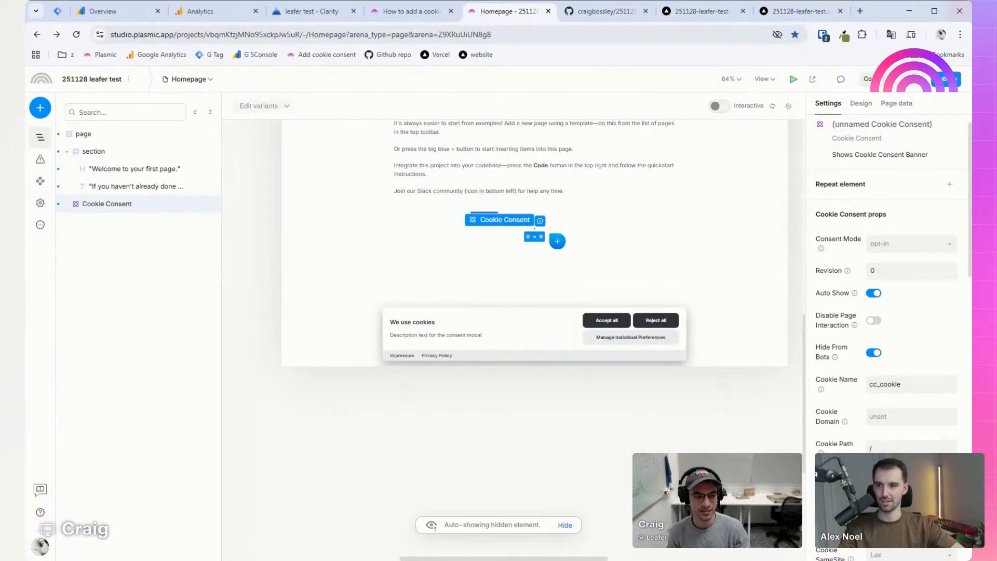
pyautogui.scroll(-4, 953, 285)
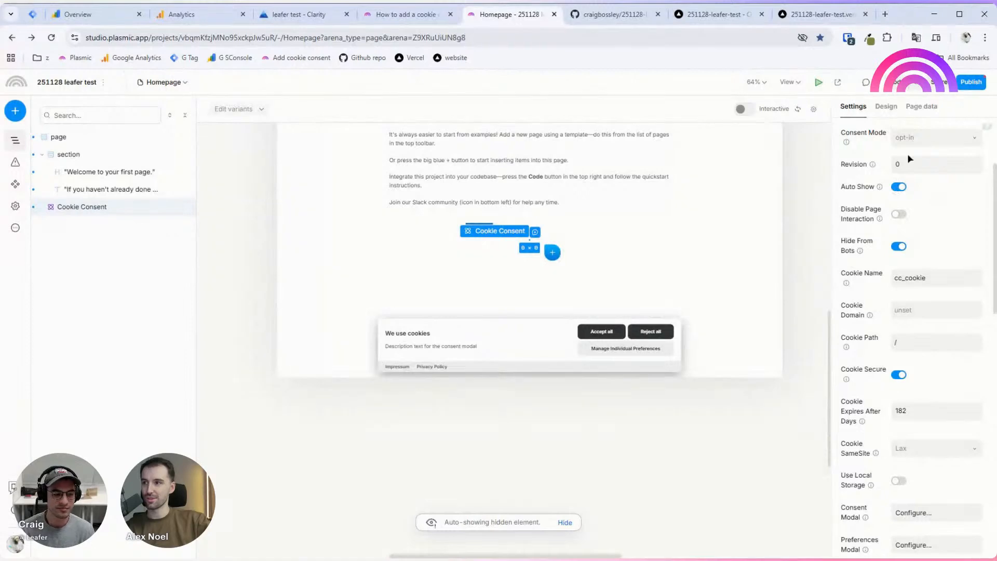
pyautogui.scroll(-4, 948, 232)
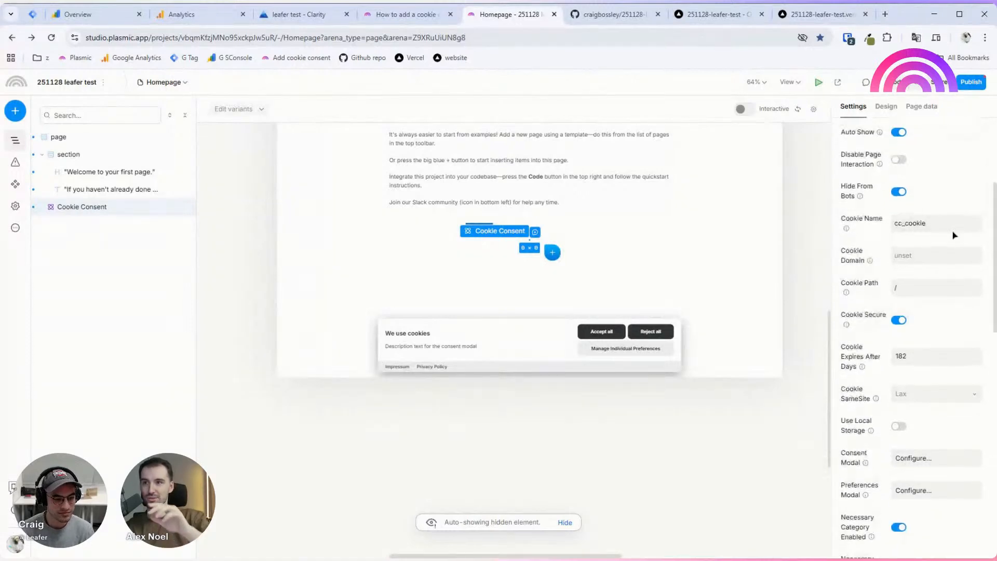
pyautogui.scroll(-3, 945, 233)
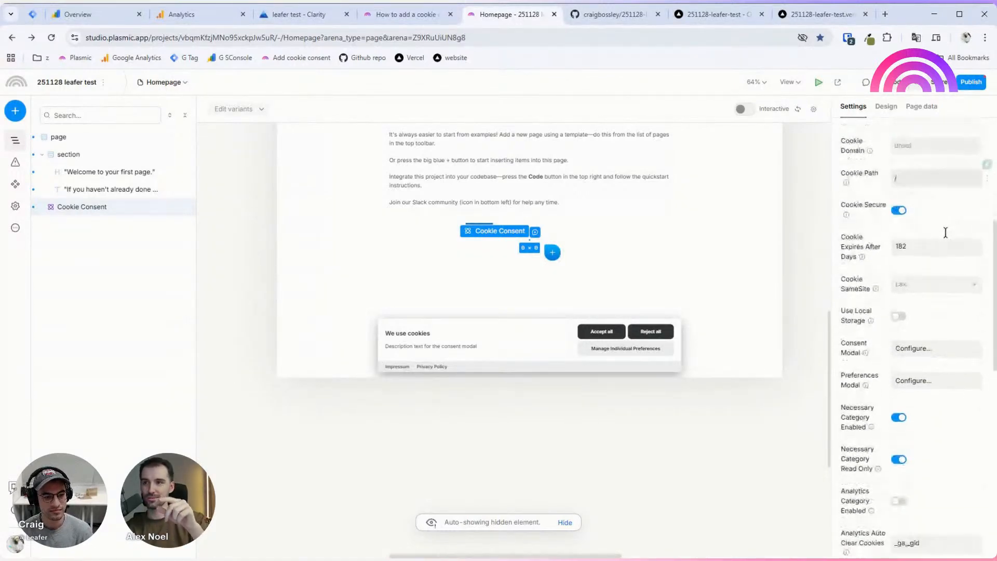
pyautogui.scroll(10, 935, 231)
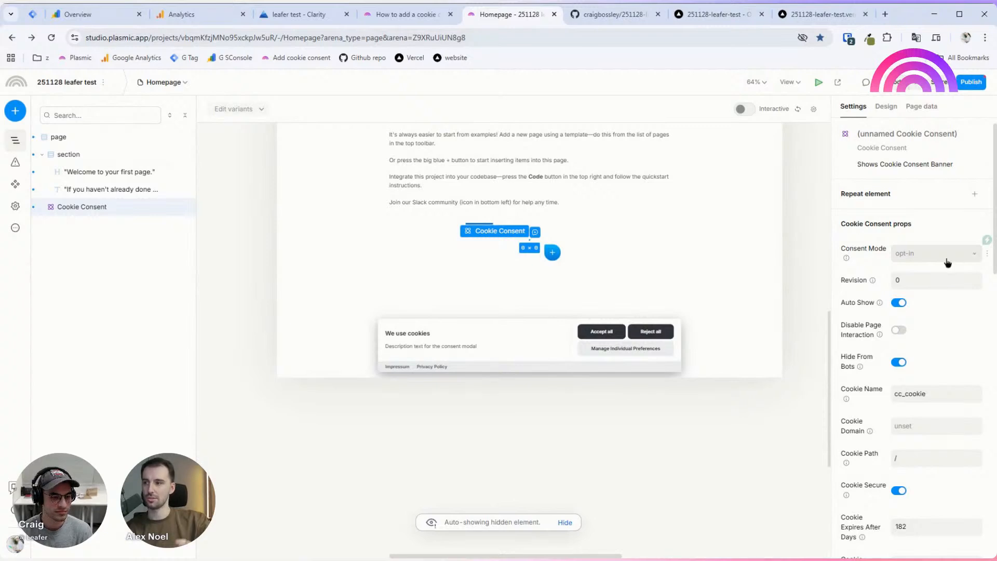
pyautogui.click(947, 262)
pyautogui.click(877, 240)
pyautogui.moveTo(847, 259)
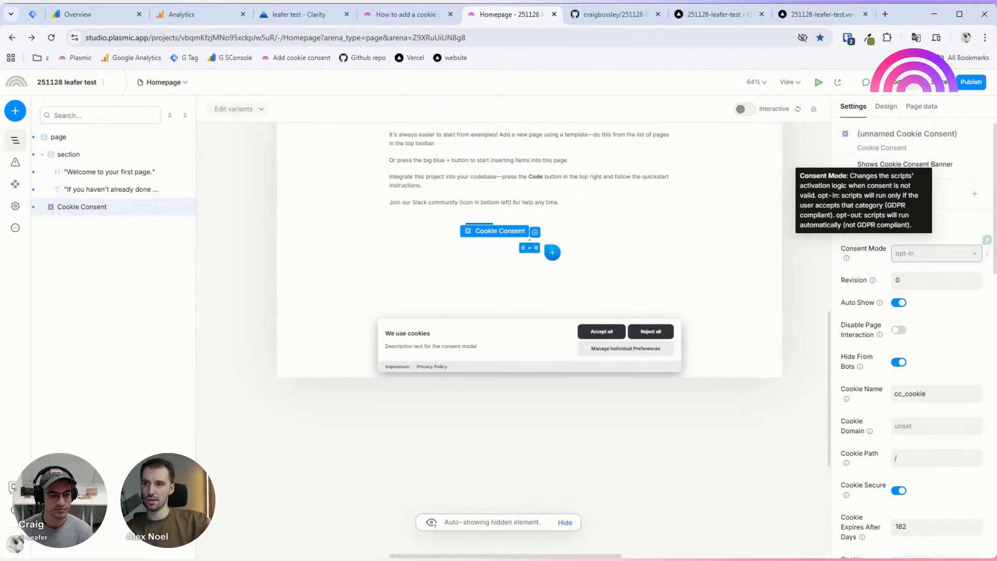
pyautogui.click(924, 254)
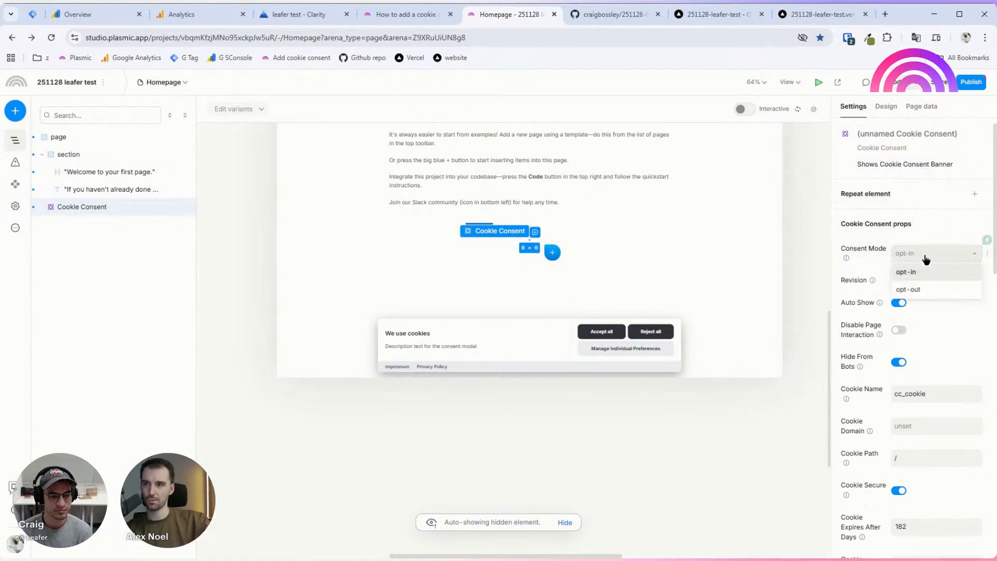
pyautogui.click(943, 288)
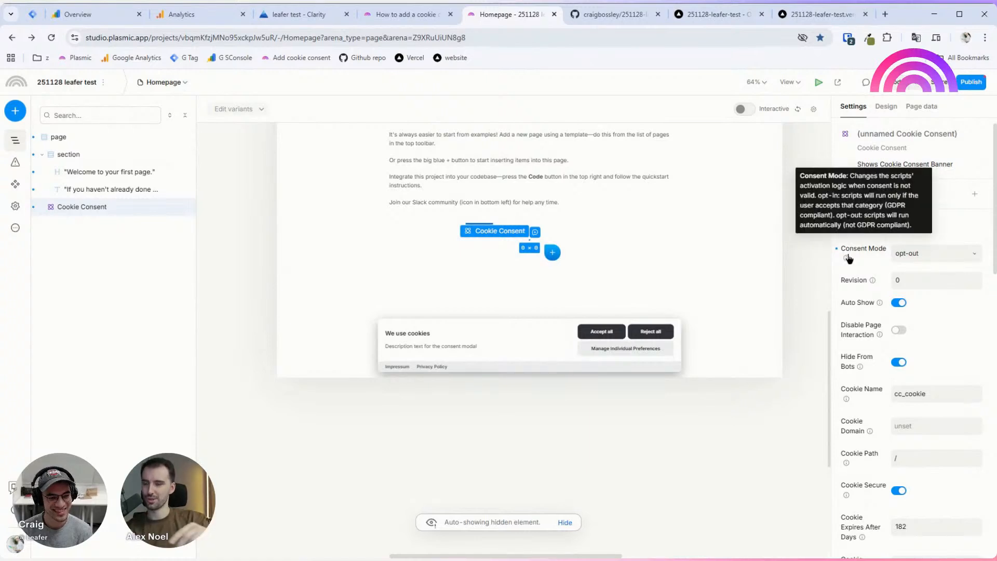
pyautogui.click(877, 252)
pyautogui.click(895, 260)
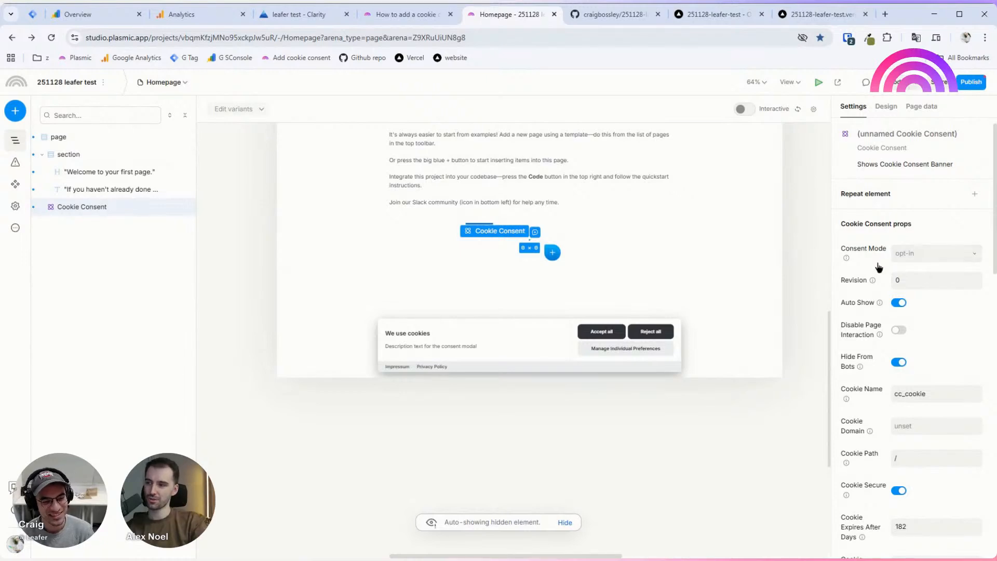
pyautogui.moveTo(850, 260)
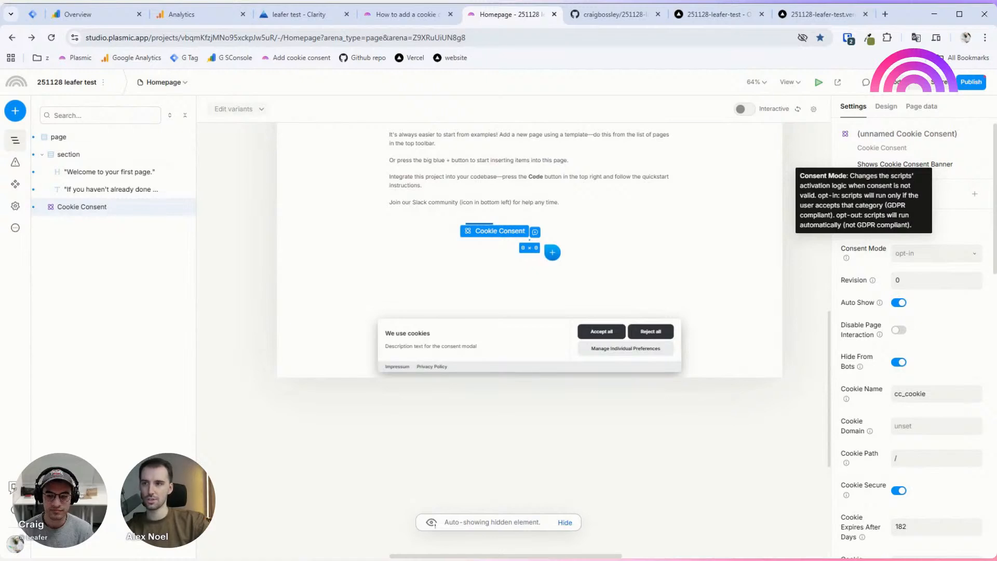
pyautogui.moveTo(874, 282)
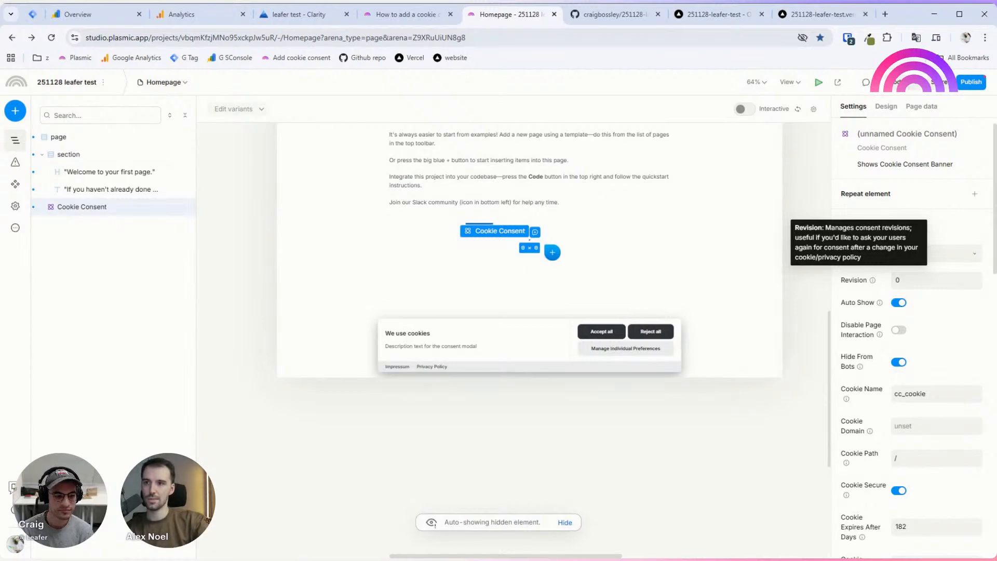
pyautogui.moveTo(879, 304)
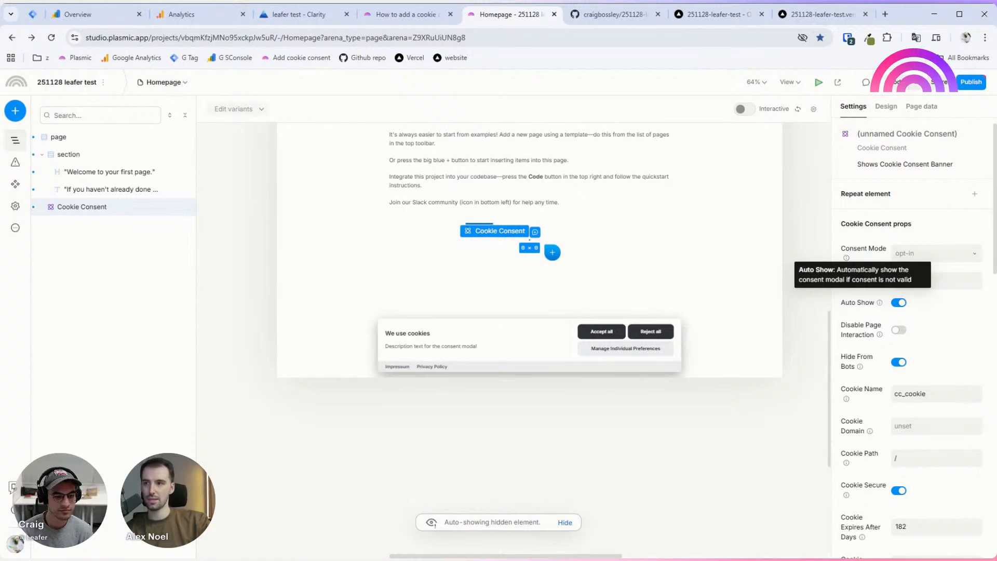
pyautogui.moveTo(878, 335)
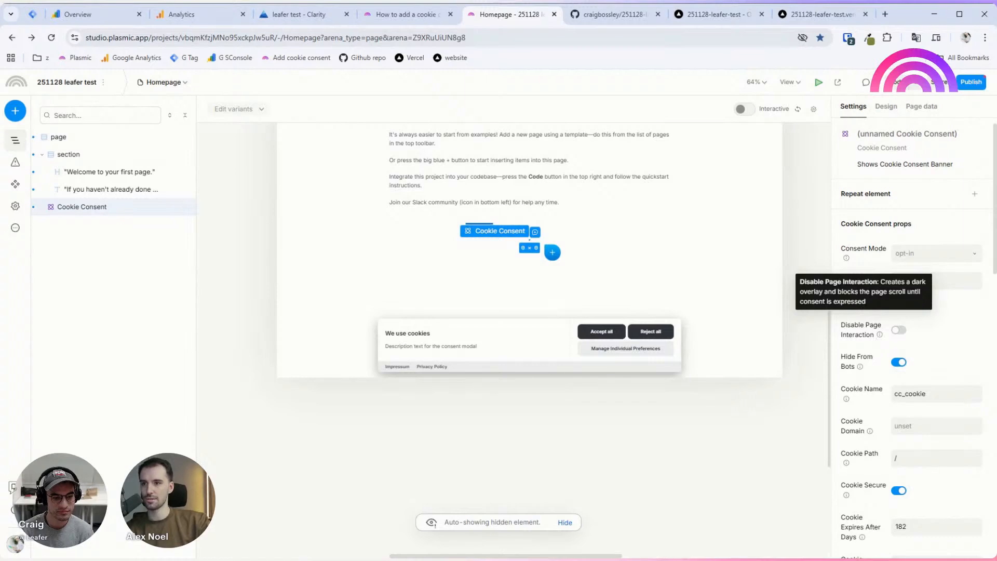
# Step: Turn off Disable Page Interaction on Cookie Consent so the dark overlay stops blocking the page
pyautogui.click(900, 330)
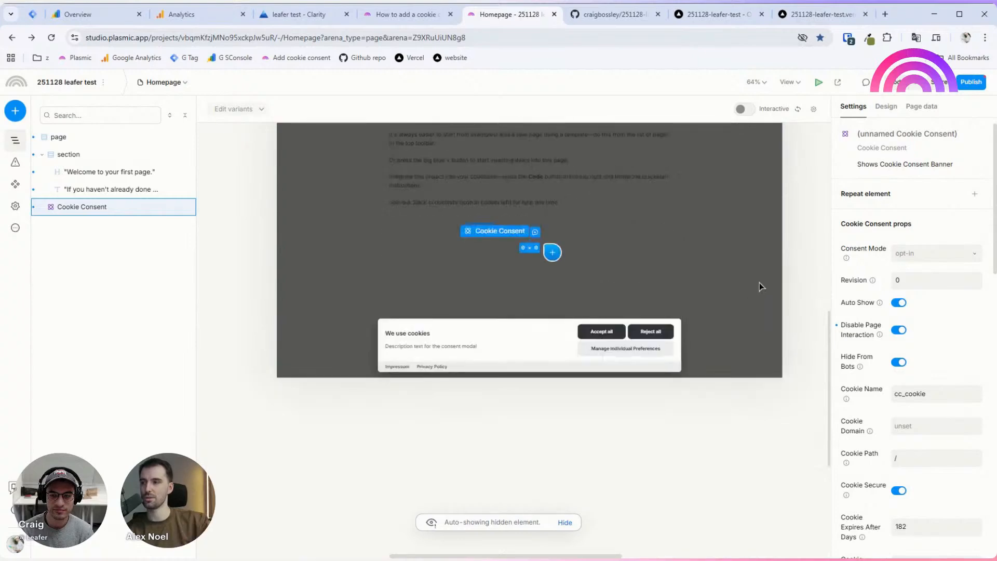
pyautogui.moveTo(880, 333)
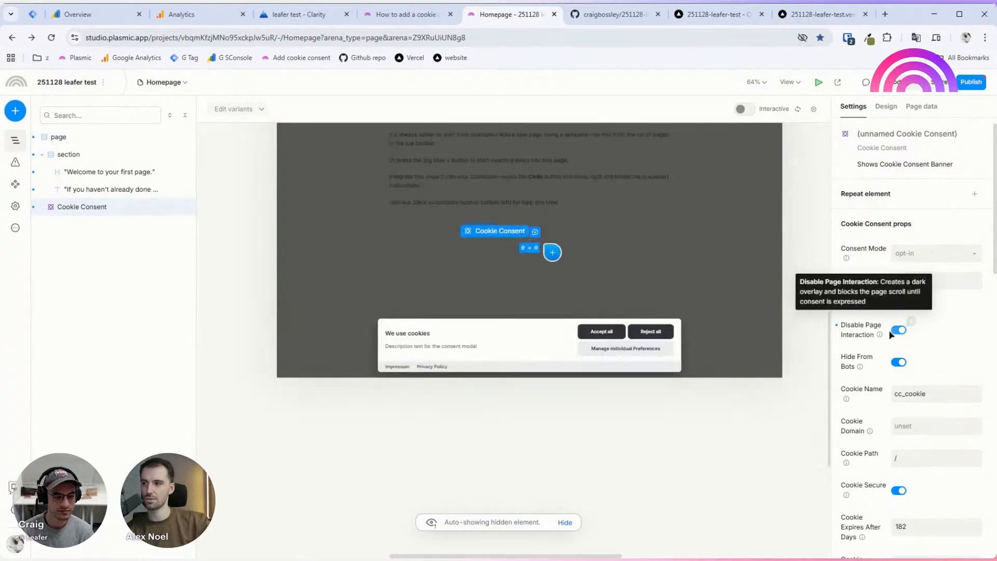
pyautogui.scroll(-2, 883, 327)
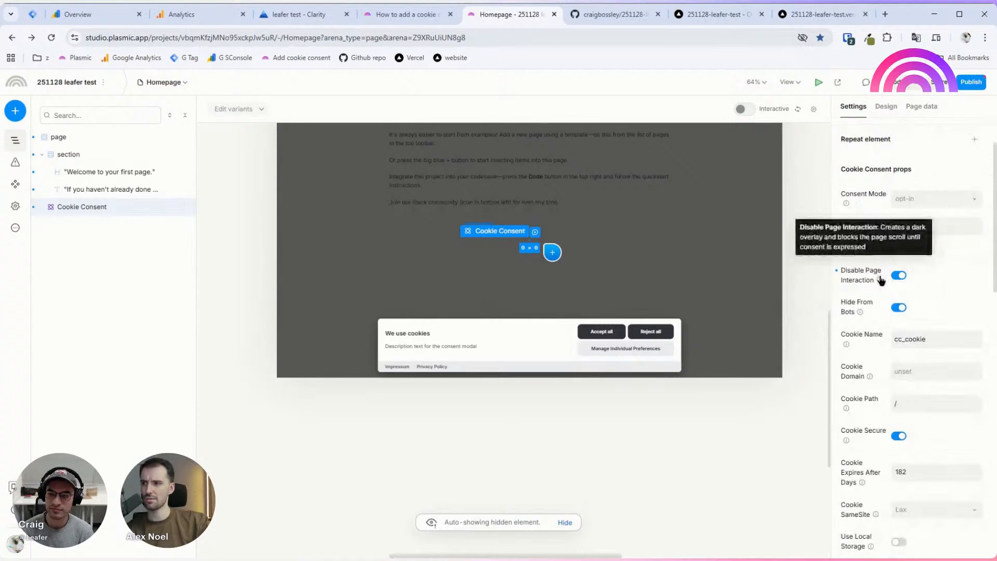
pyautogui.click(898, 275)
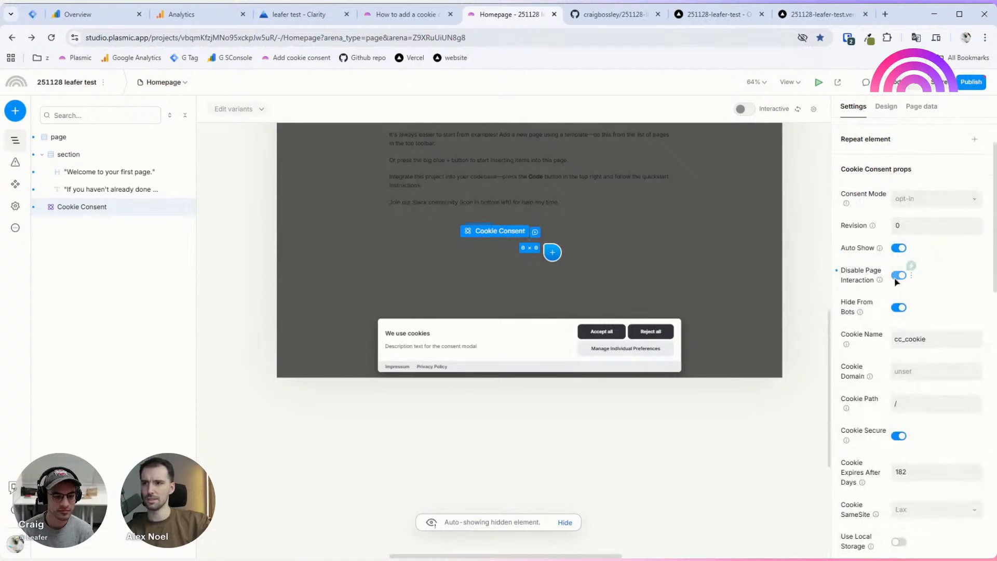
pyautogui.moveTo(852, 284)
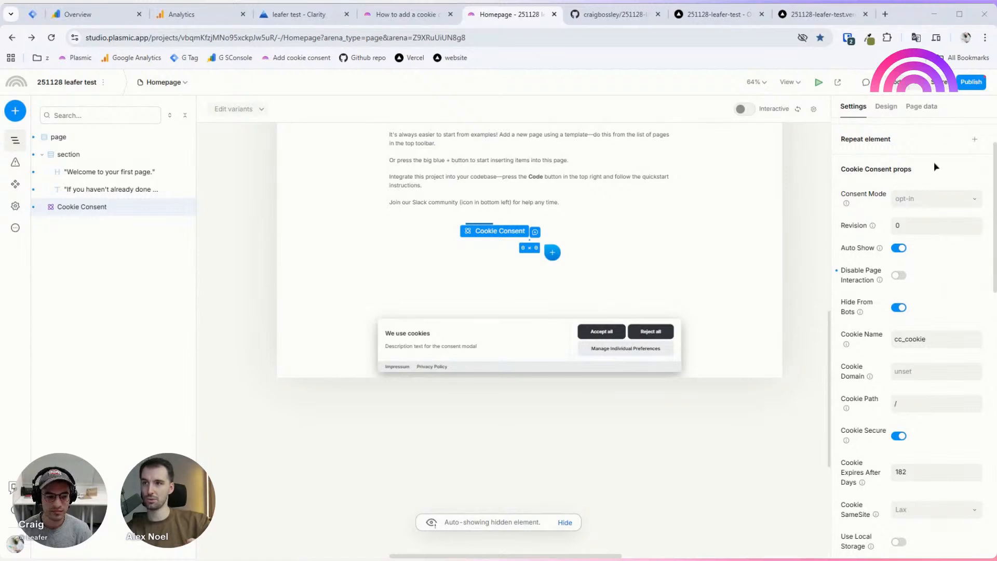
pyautogui.scroll(-2, 961, 335)
pyautogui.scroll(-3, 960, 335)
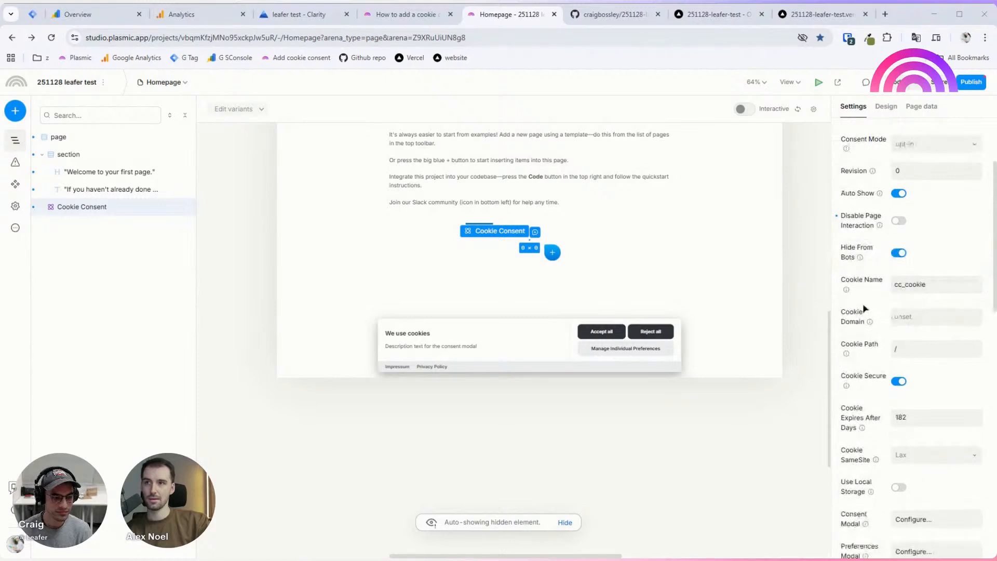
pyautogui.moveTo(851, 294)
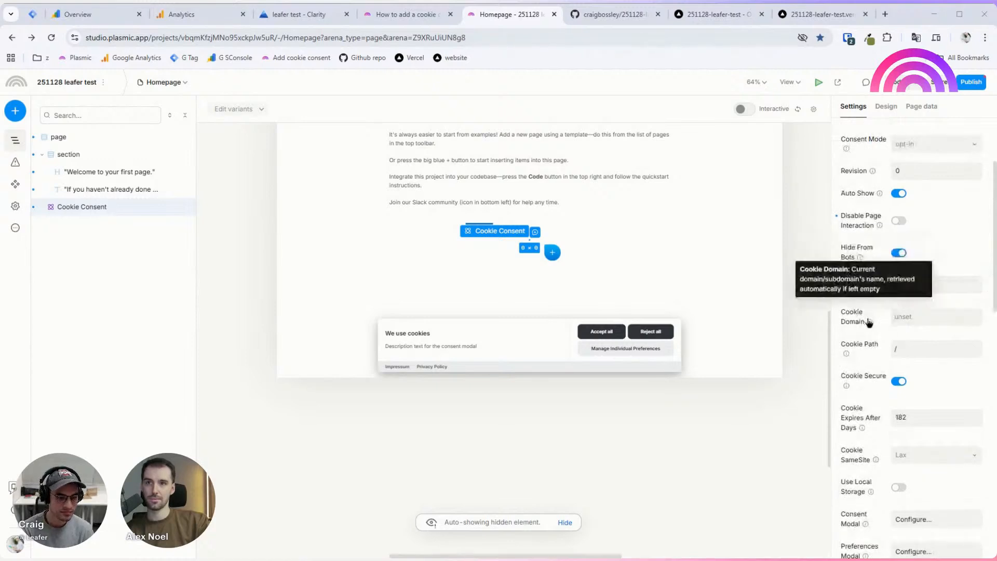
pyautogui.moveTo(873, 347)
pyautogui.scroll(-4, 873, 348)
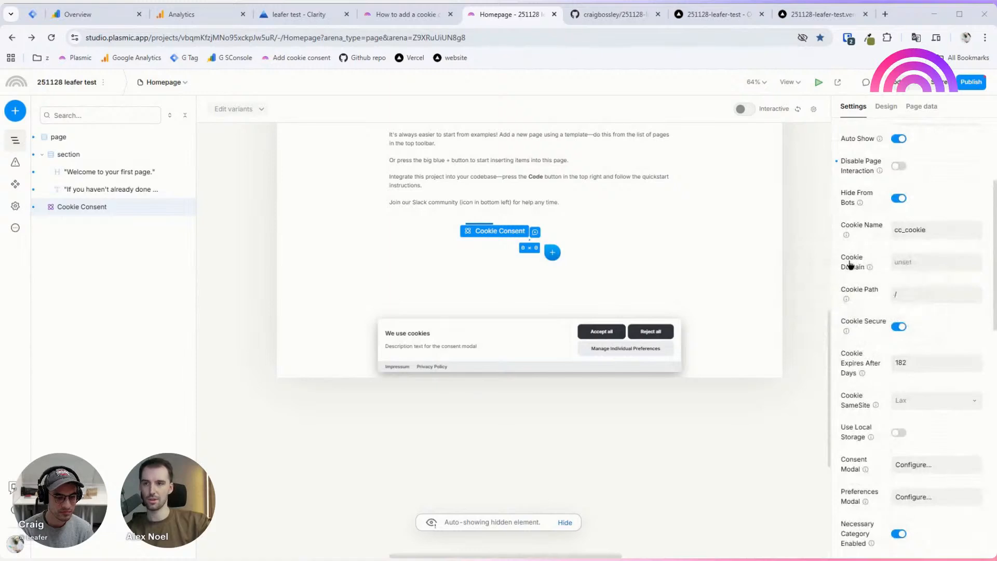
pyautogui.moveTo(857, 261)
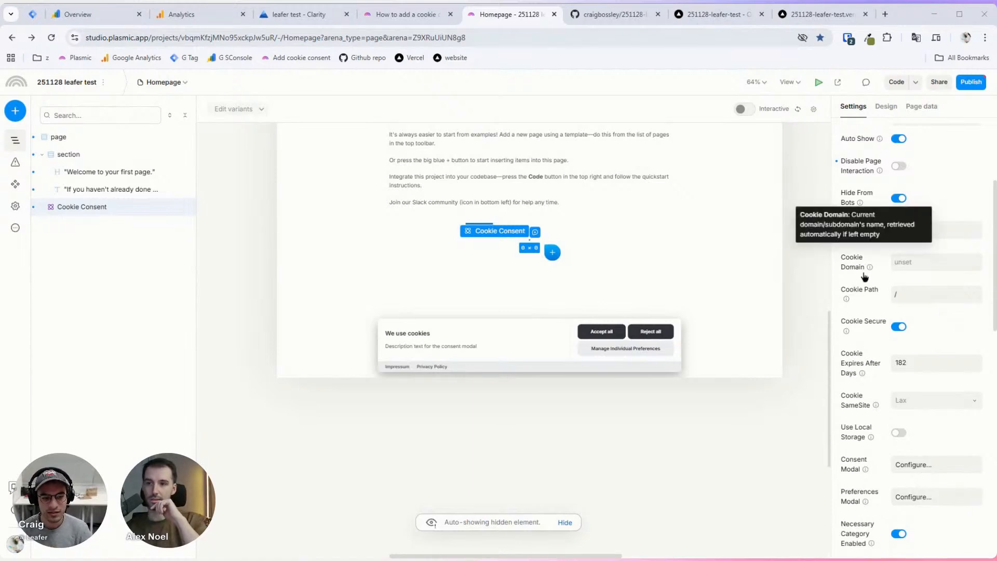
pyautogui.moveTo(850, 333)
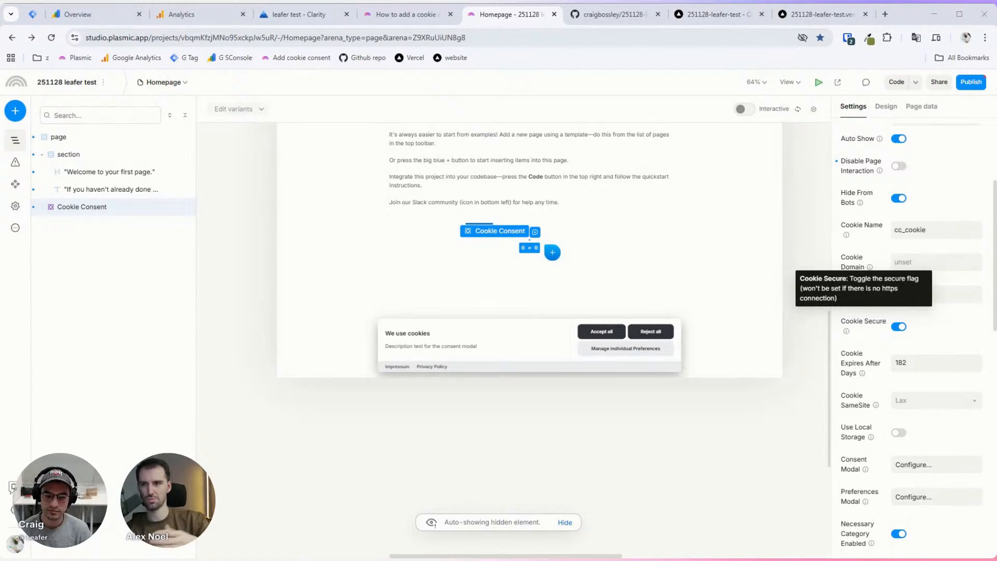
pyautogui.scroll(-1, 850, 325)
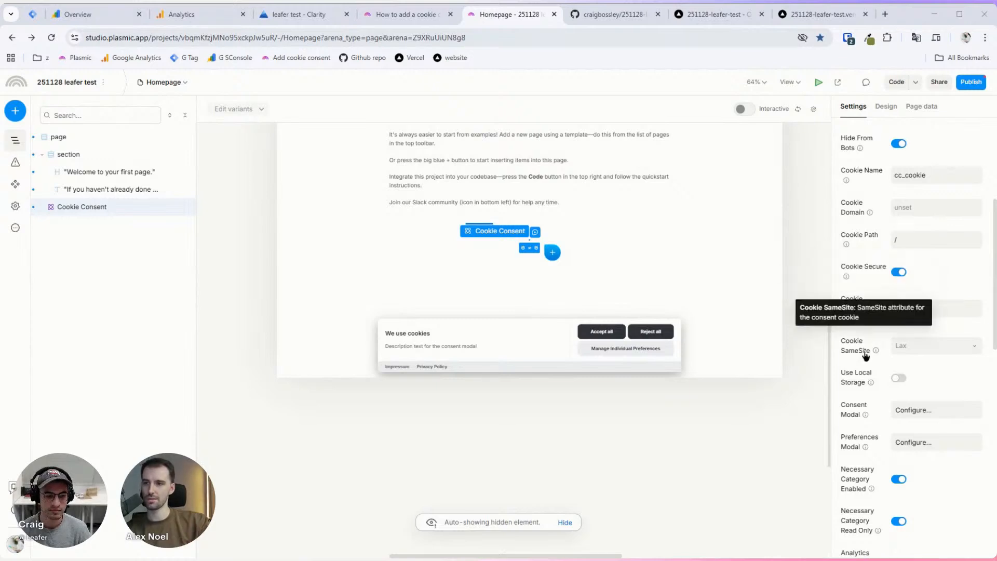
pyautogui.click(935, 348)
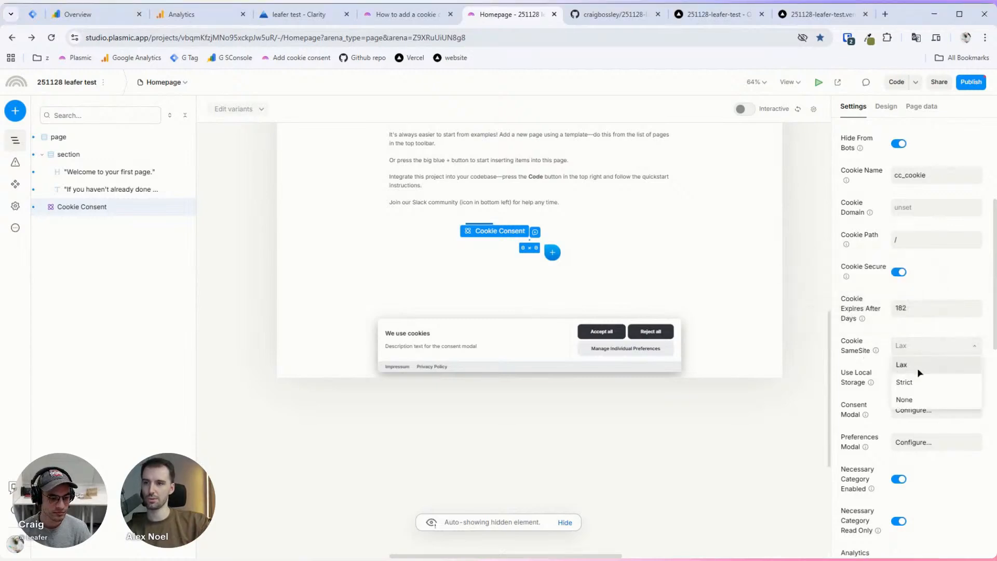
pyautogui.click(875, 347)
pyautogui.moveTo(877, 352)
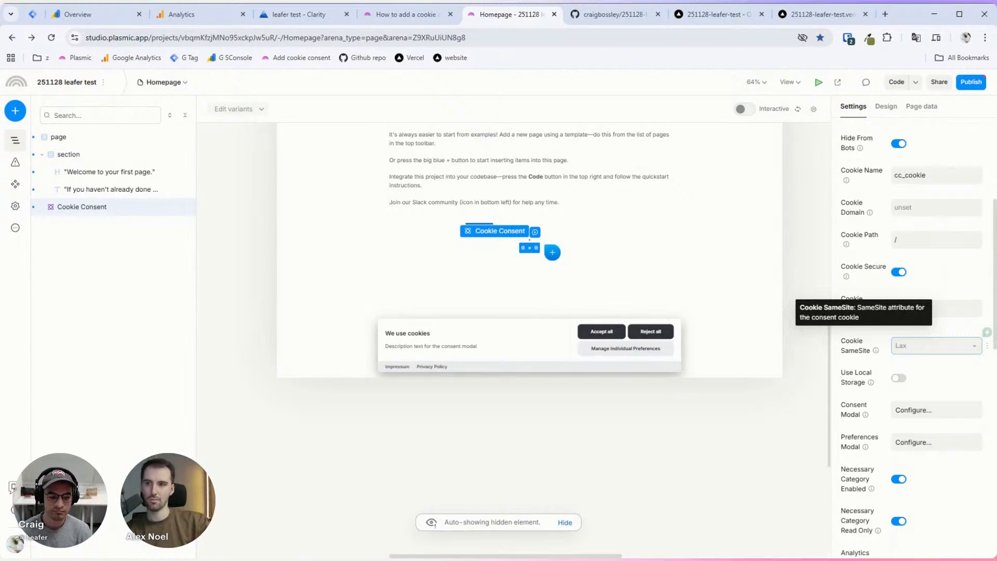
pyautogui.moveTo(870, 382)
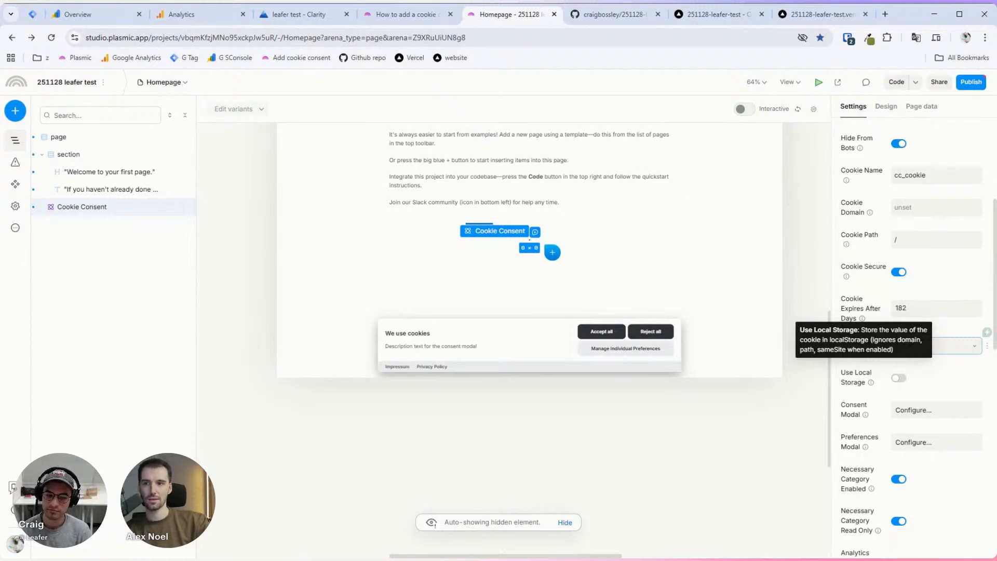
pyautogui.scroll(-5, 872, 378)
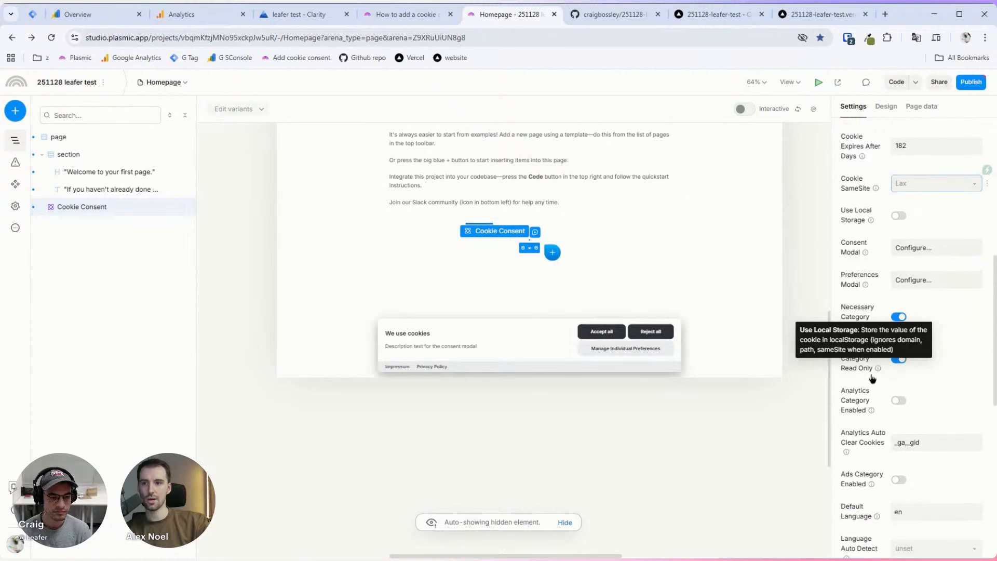
pyautogui.scroll(1, 851, 155)
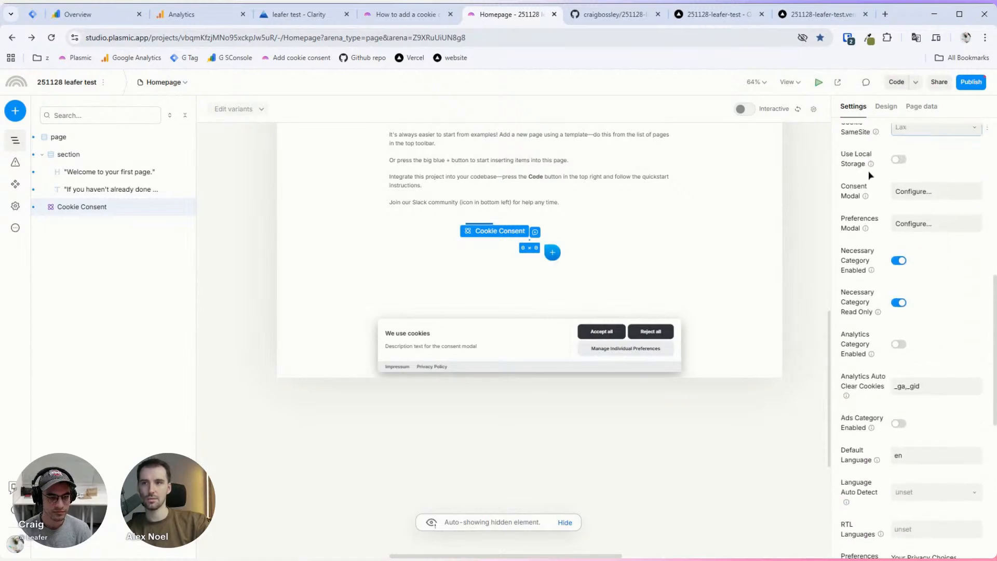
pyautogui.moveTo(868, 232)
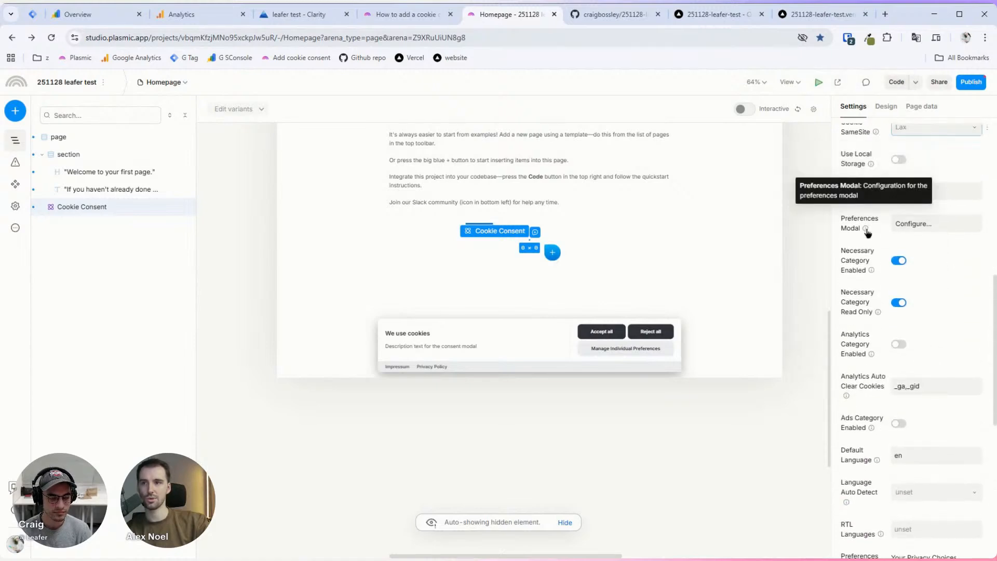
# Step: Try the box, cloud and bar consent banner layouts, settling on cloud inline
pyautogui.click(922, 192)
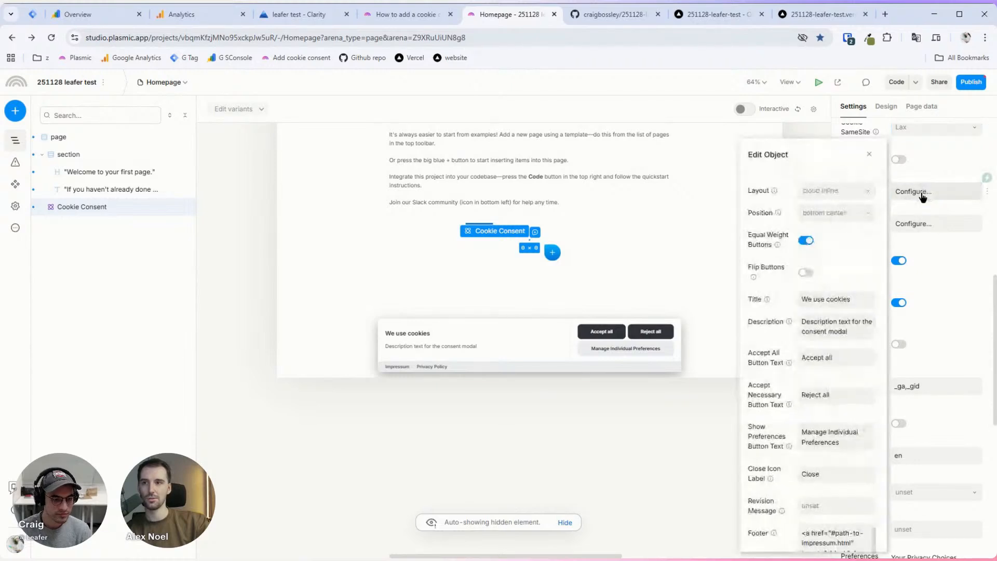
pyautogui.click(850, 192)
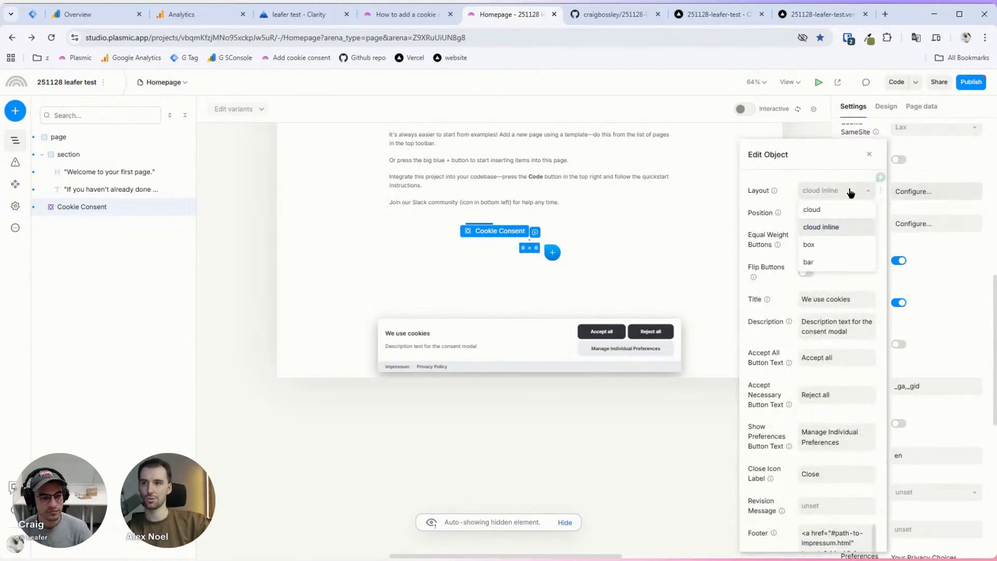
pyautogui.click(834, 244)
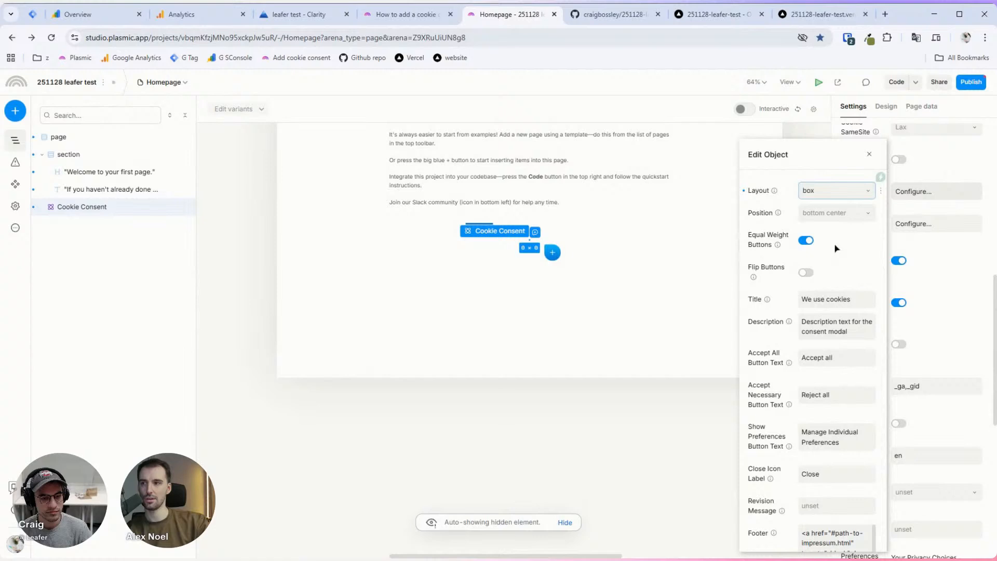
pyautogui.click(845, 194)
pyautogui.click(830, 207)
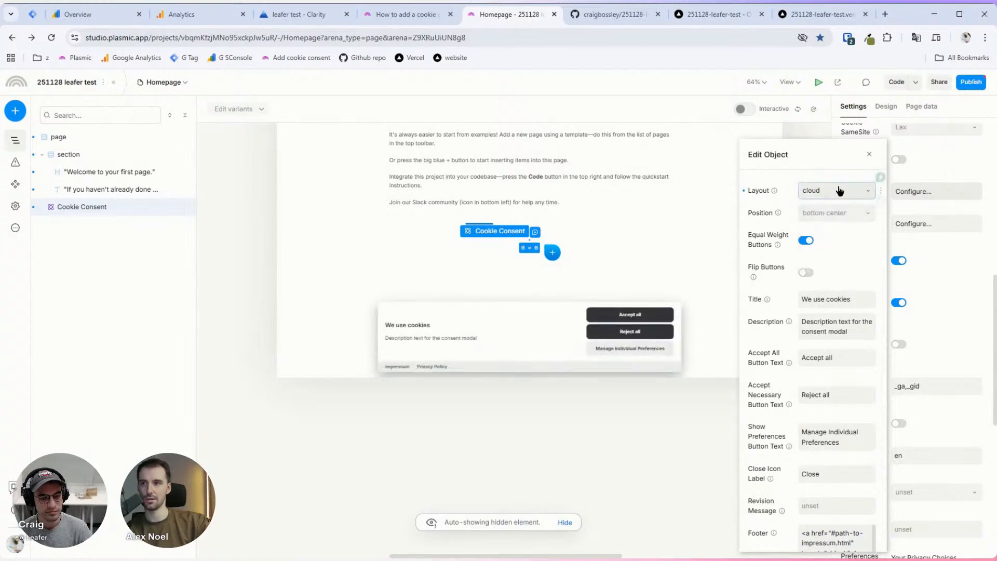
pyautogui.click(839, 190)
pyautogui.click(831, 226)
pyautogui.click(845, 193)
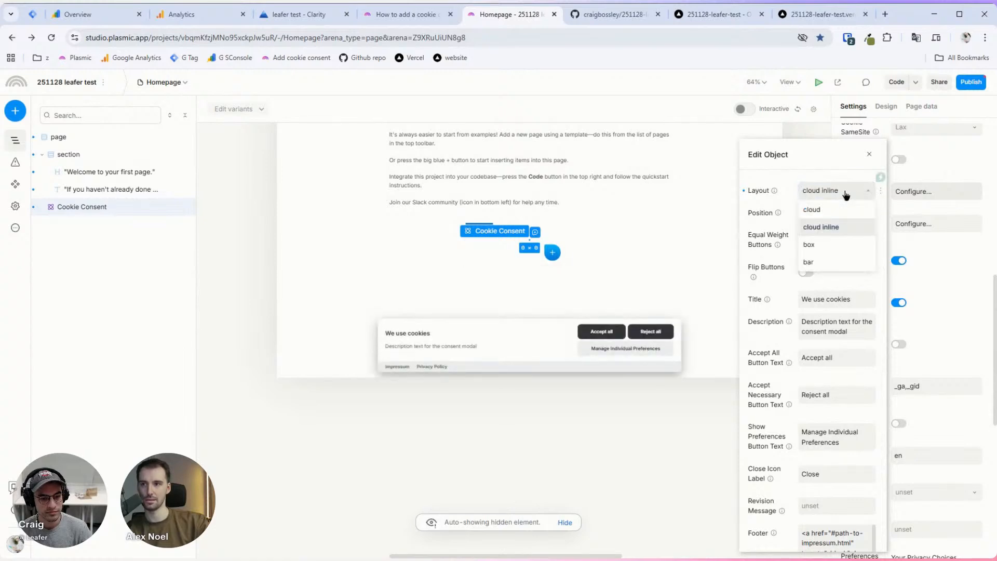
pyautogui.click(840, 261)
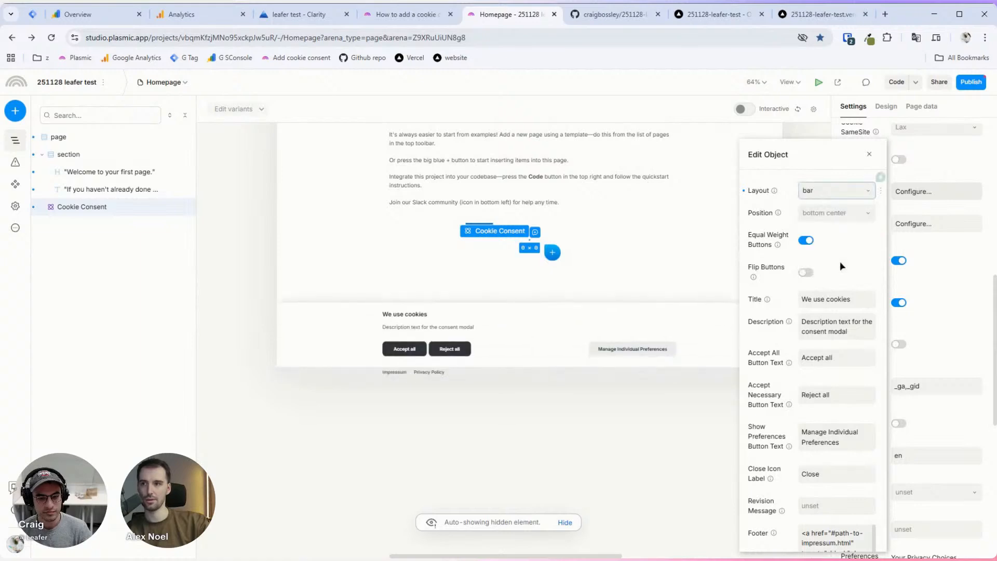
pyautogui.click(858, 195)
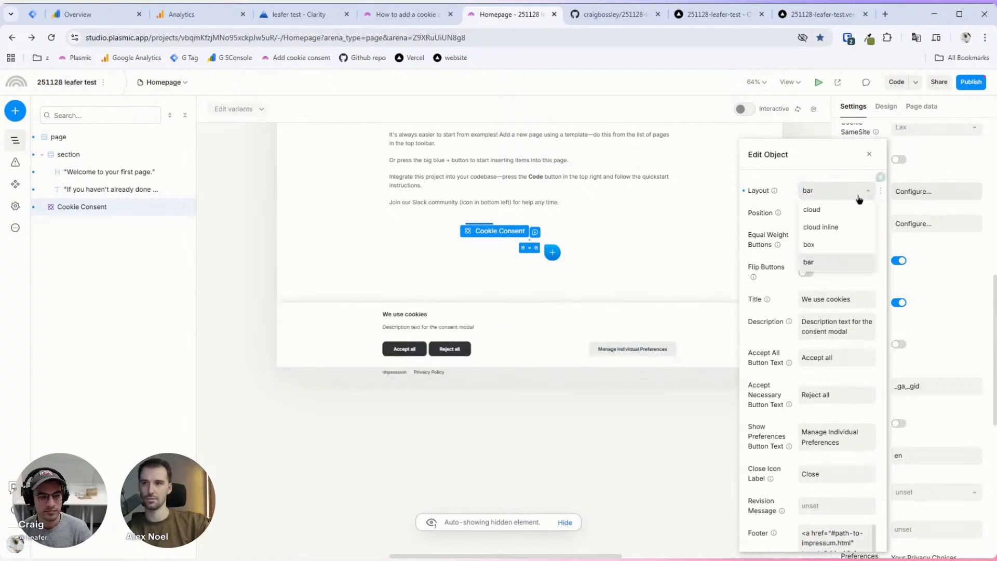
pyautogui.click(856, 209)
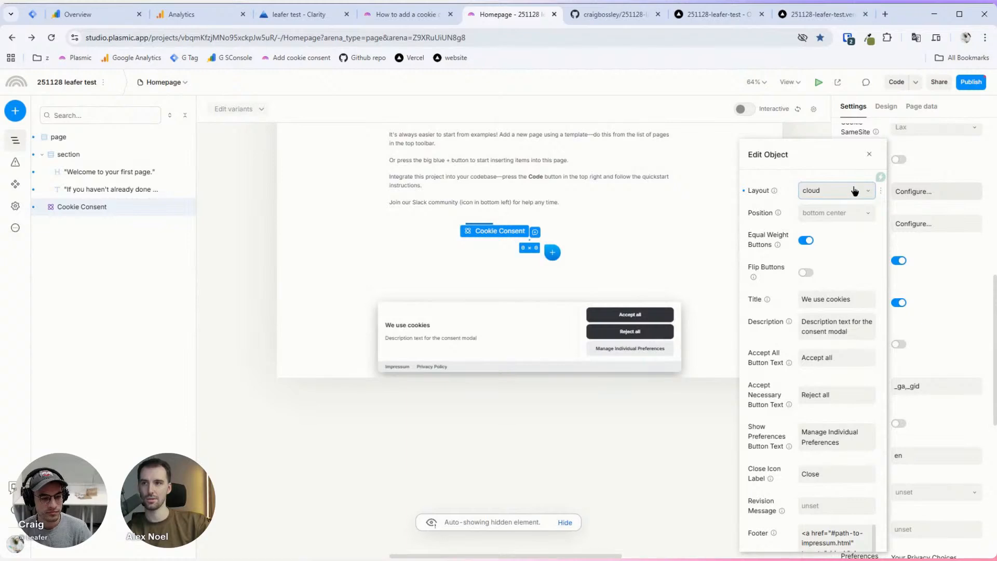
pyautogui.click(855, 191)
pyautogui.click(847, 226)
# Step: Try the banner at top and top left positions, ending at bottom left
pyautogui.click(857, 217)
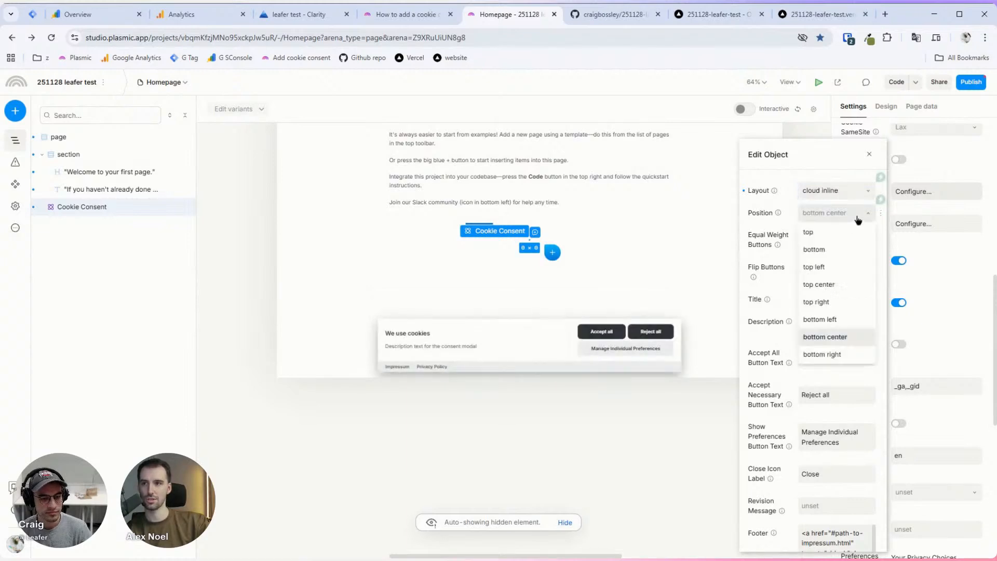
pyautogui.click(845, 233)
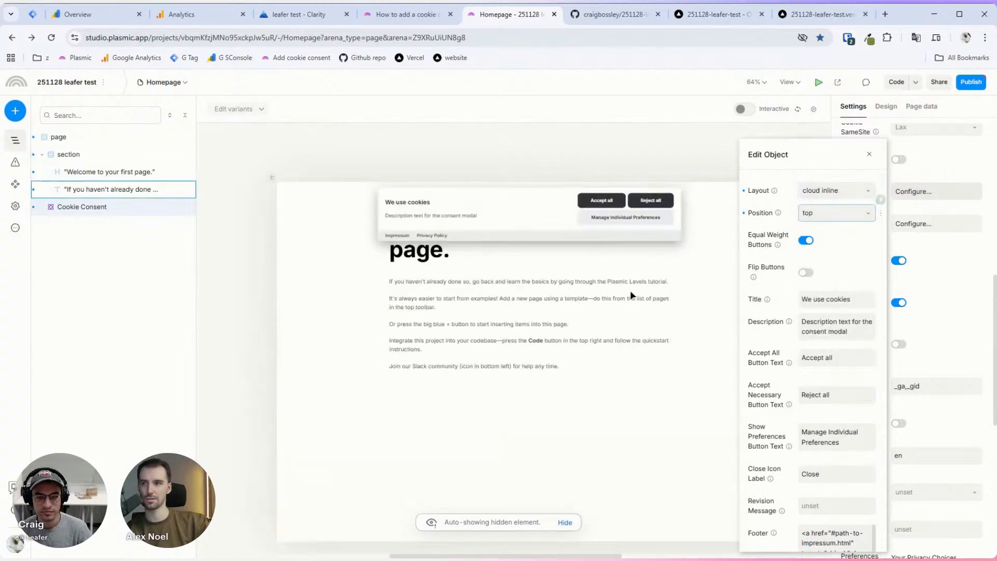
pyautogui.scroll(-1, 635, 294)
pyautogui.click(851, 213)
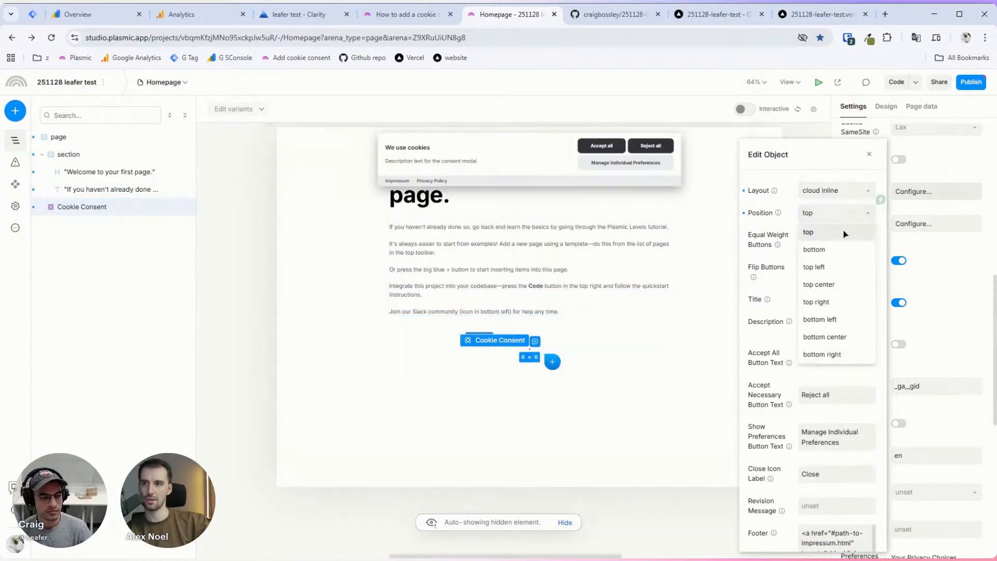
pyautogui.click(839, 267)
pyautogui.click(836, 213)
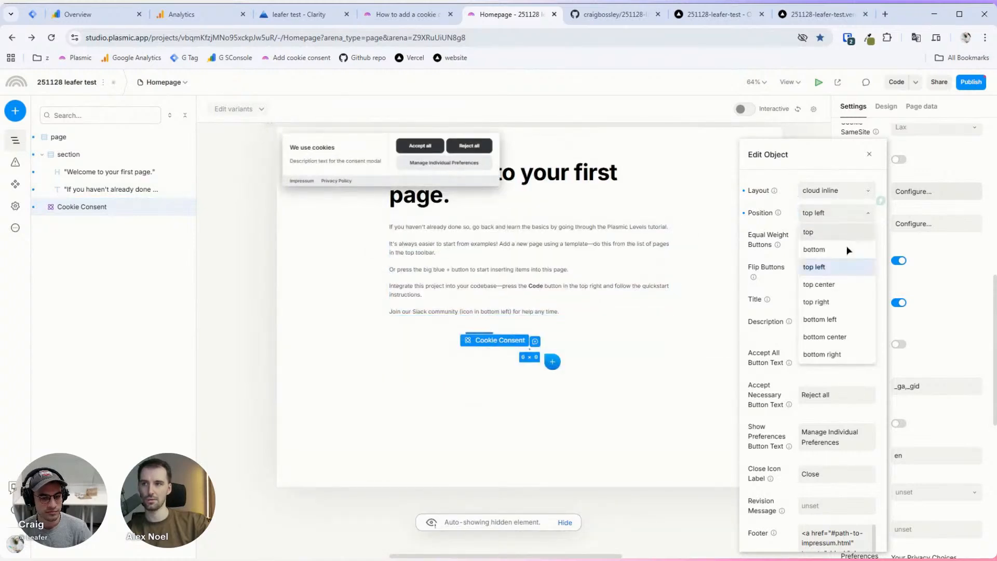
pyautogui.click(841, 319)
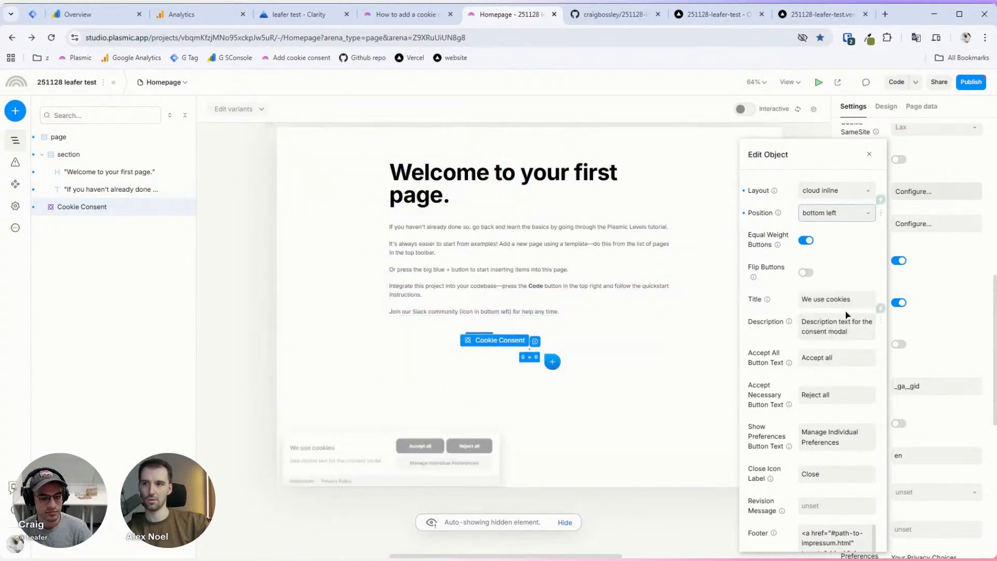
pyautogui.click(852, 214)
pyautogui.click(777, 272)
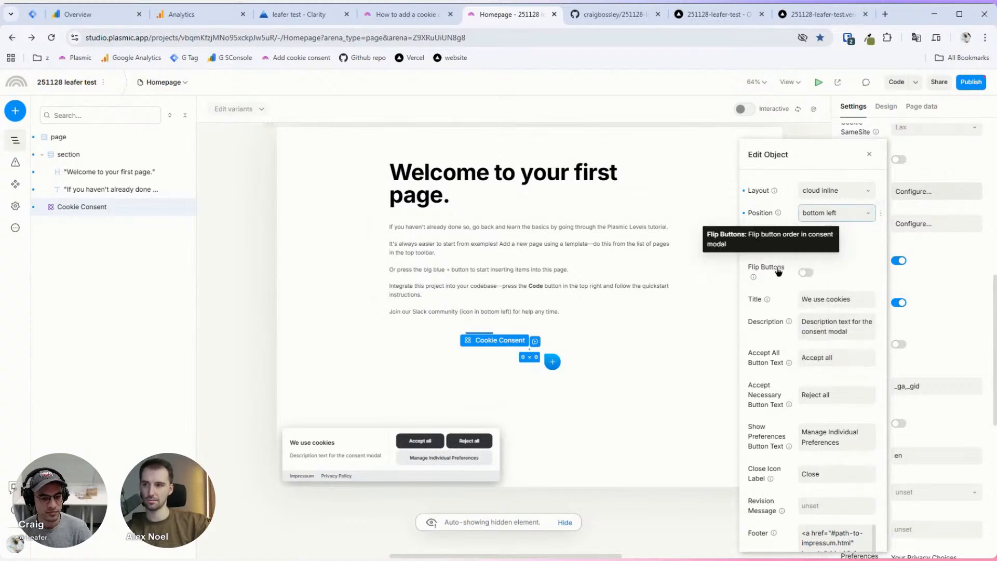
# Step: Turn Flip Buttons on and Equal Weight Buttons off for the consent banner
pyautogui.click(808, 273)
pyautogui.click(808, 273)
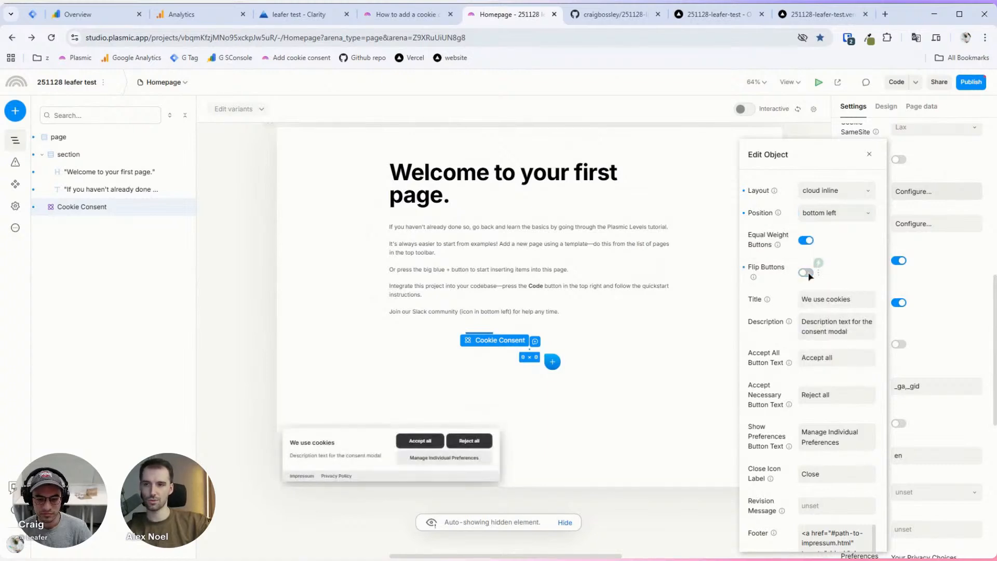
pyautogui.click(806, 273)
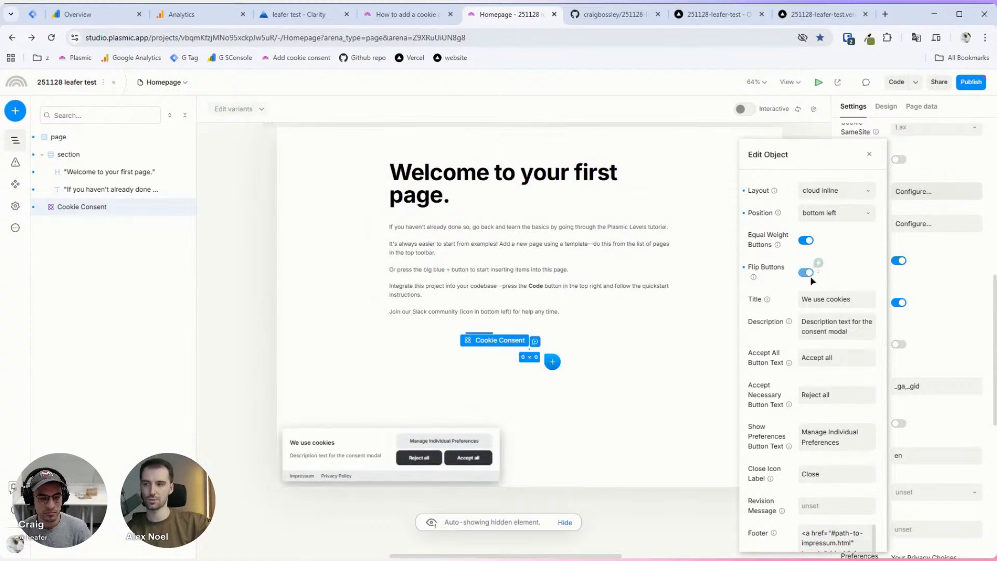
pyautogui.click(806, 242)
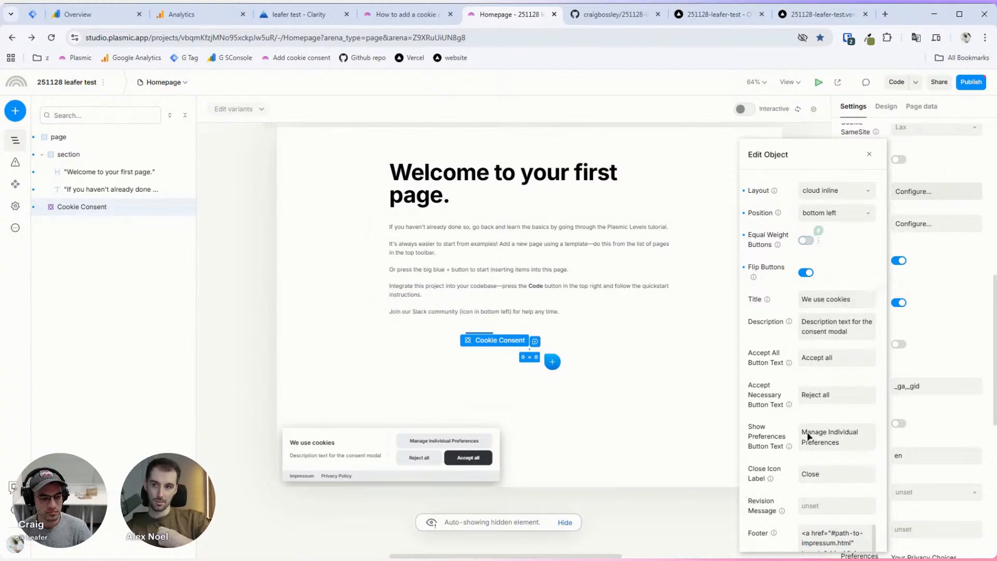
# Step: Bring up the Preferences Modal settings, titled Manage cookie preferences
pyautogui.scroll(-1, 831, 539)
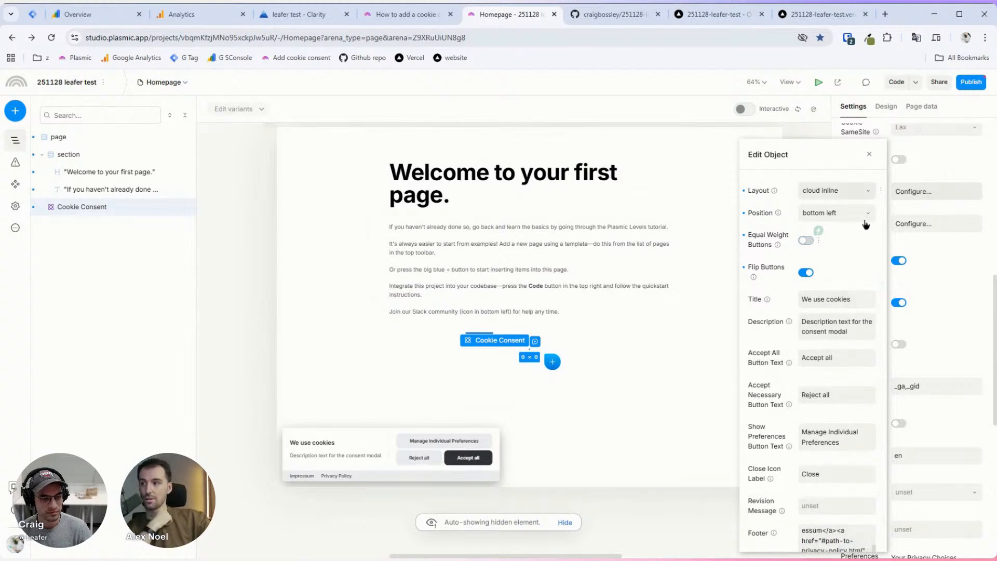
pyautogui.click(938, 226)
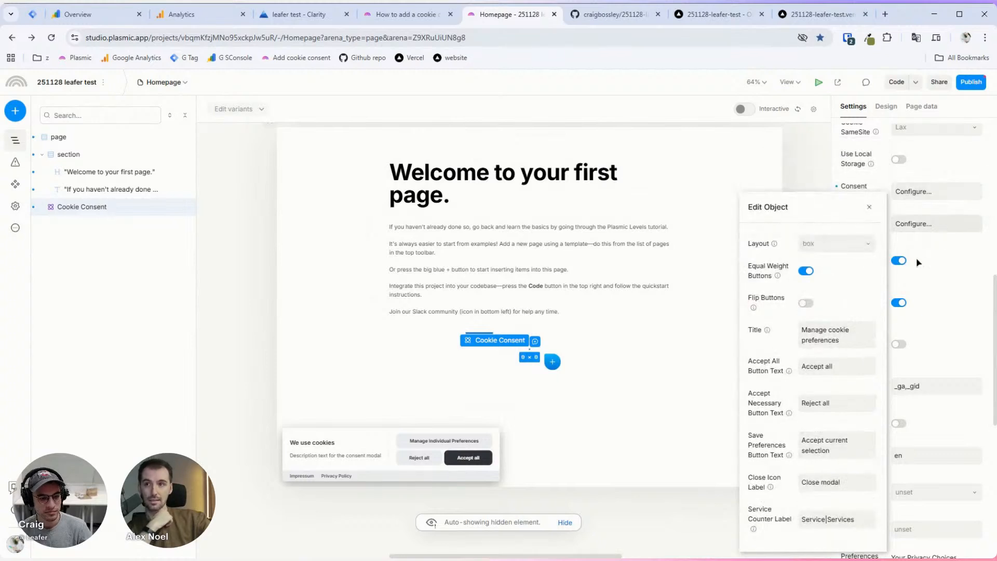
pyautogui.click(929, 194)
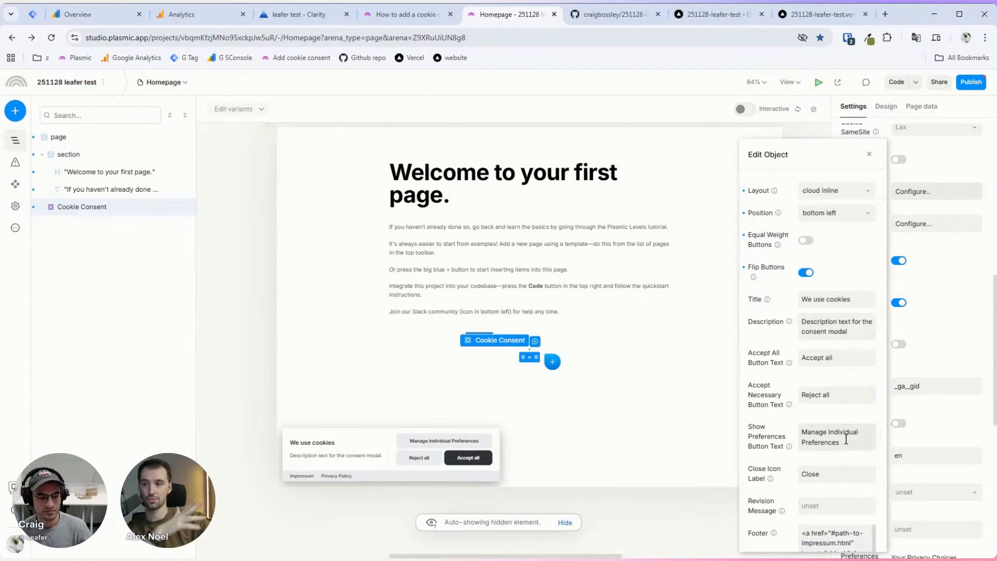
pyautogui.click(938, 222)
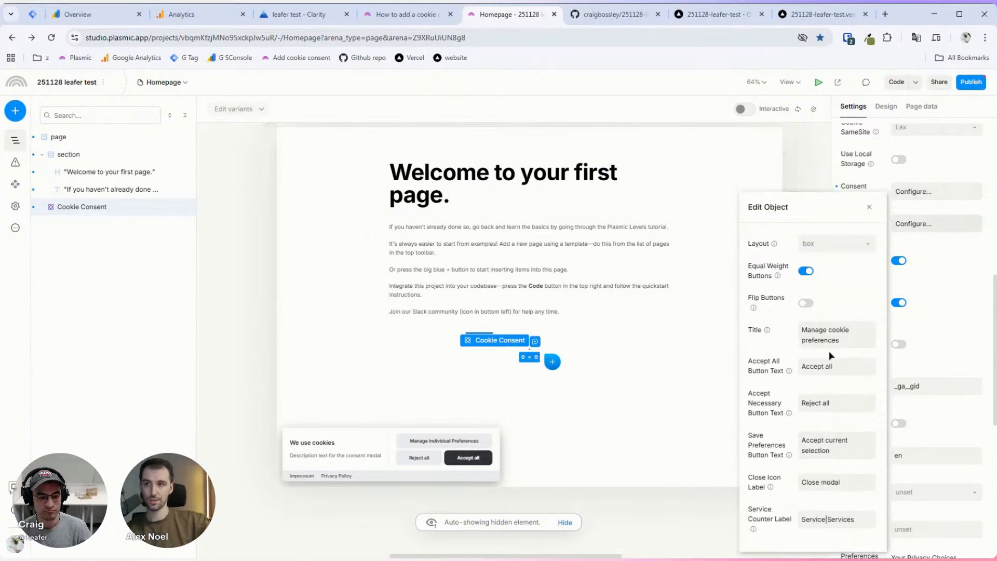
# Step: Close the preferences modal settings and check Language Auto Detect options, leaving it unset
pyautogui.click(936, 244)
pyautogui.scroll(-3, 930, 255)
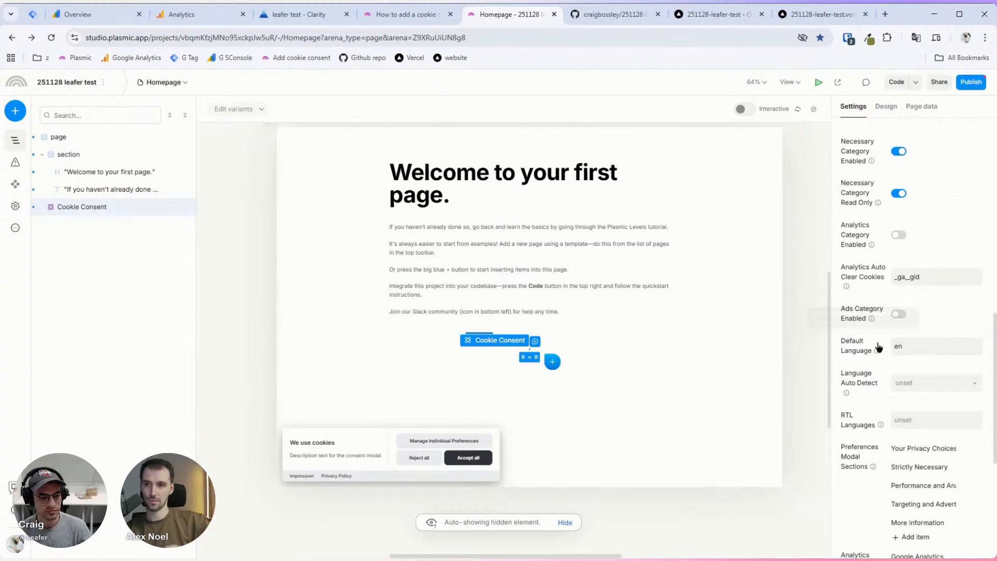
pyautogui.moveTo(877, 352)
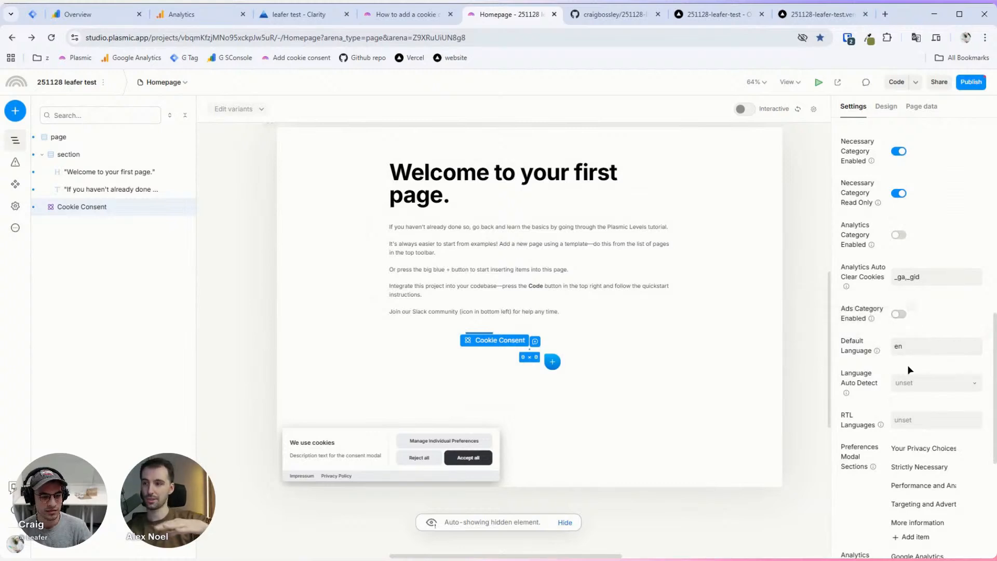
pyautogui.click(935, 383)
pyautogui.click(943, 358)
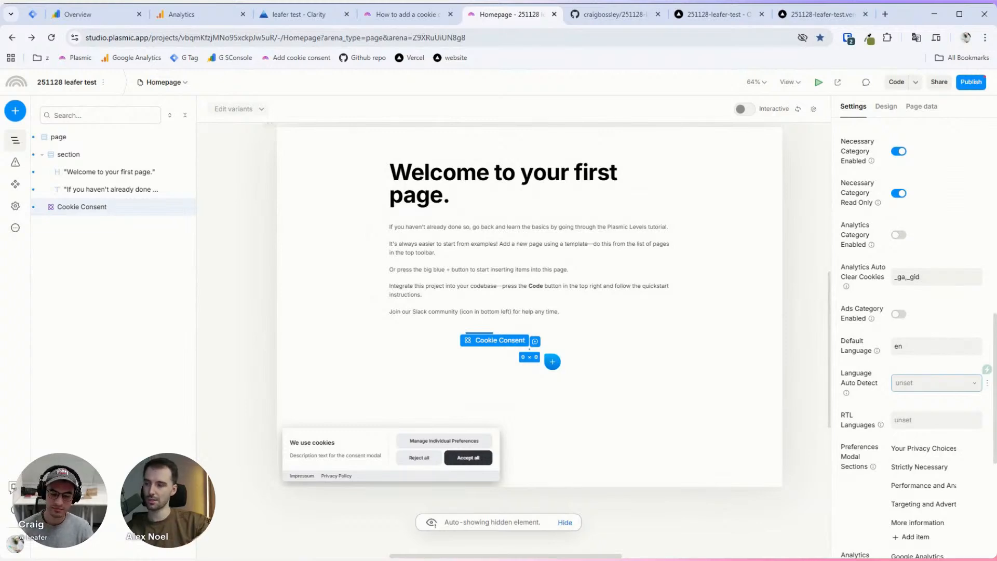
# Step: Enter 'n' in the RTL Languages field and commit it
pyautogui.scroll(-3, 916, 245)
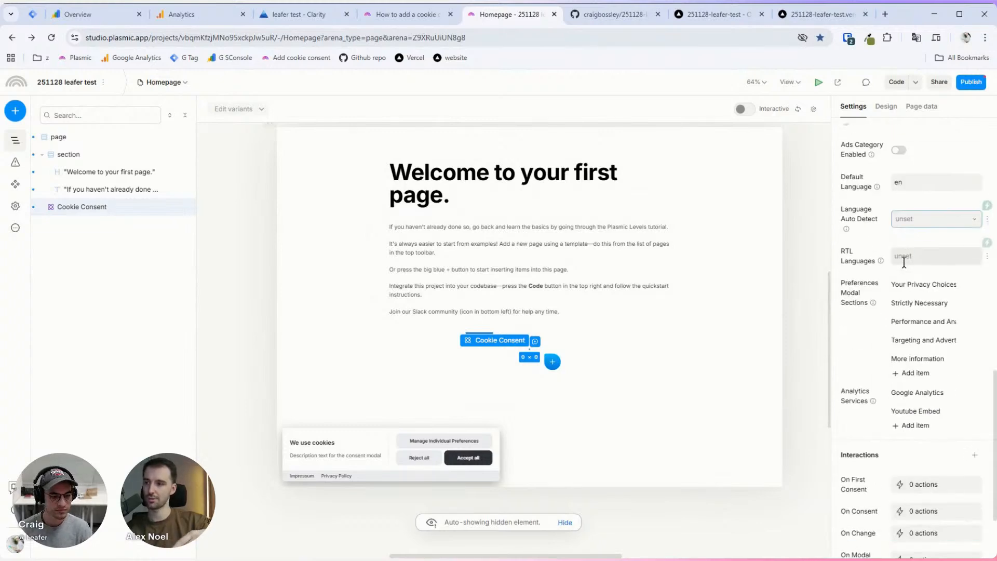
pyautogui.scroll(2, 871, 258)
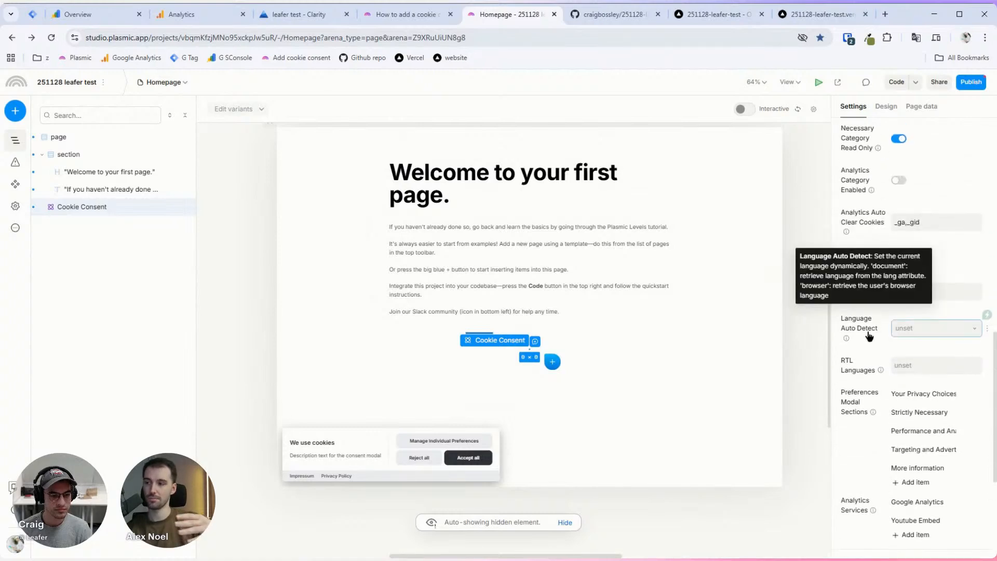
pyautogui.moveTo(872, 346)
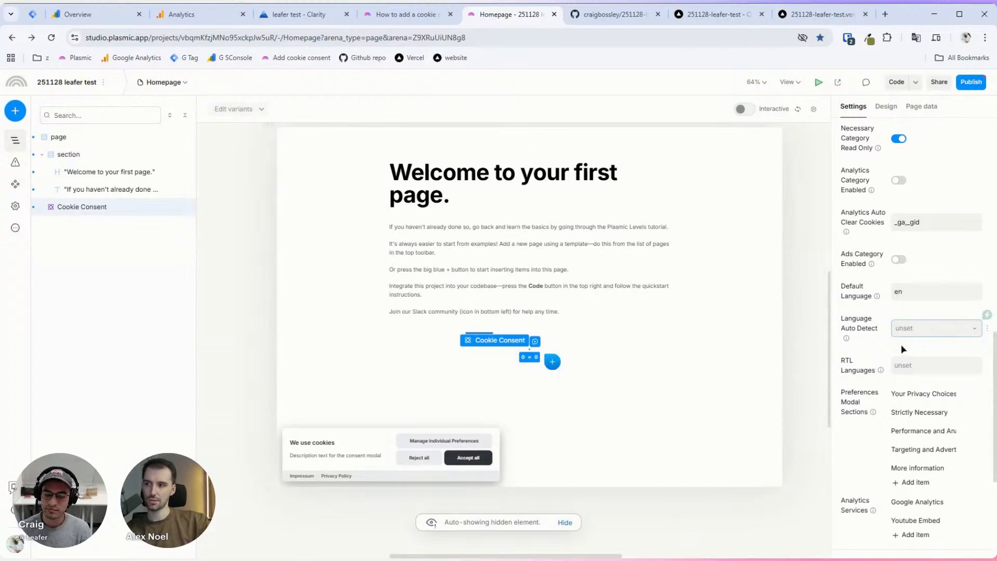
pyautogui.moveTo(873, 369)
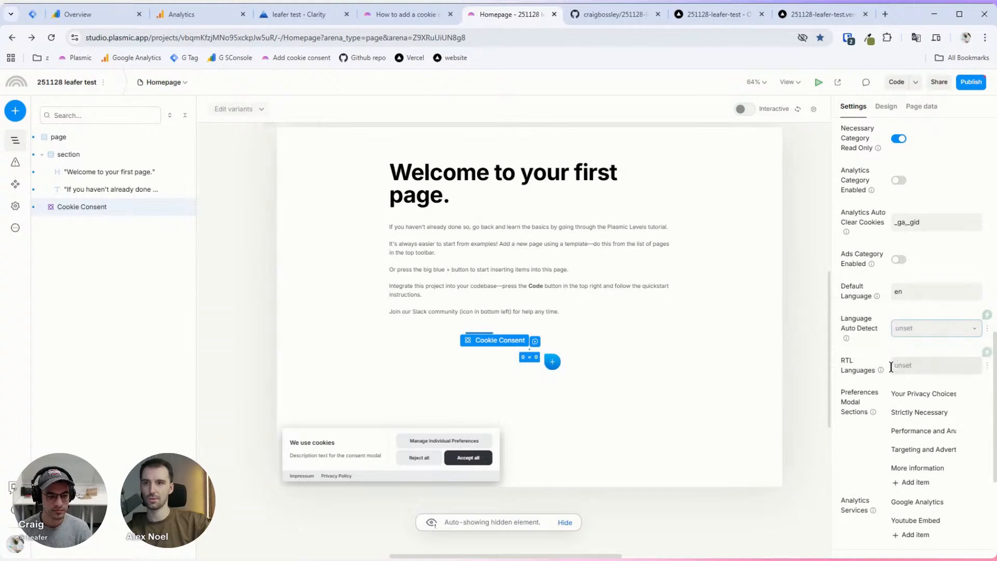
pyautogui.click(907, 361)
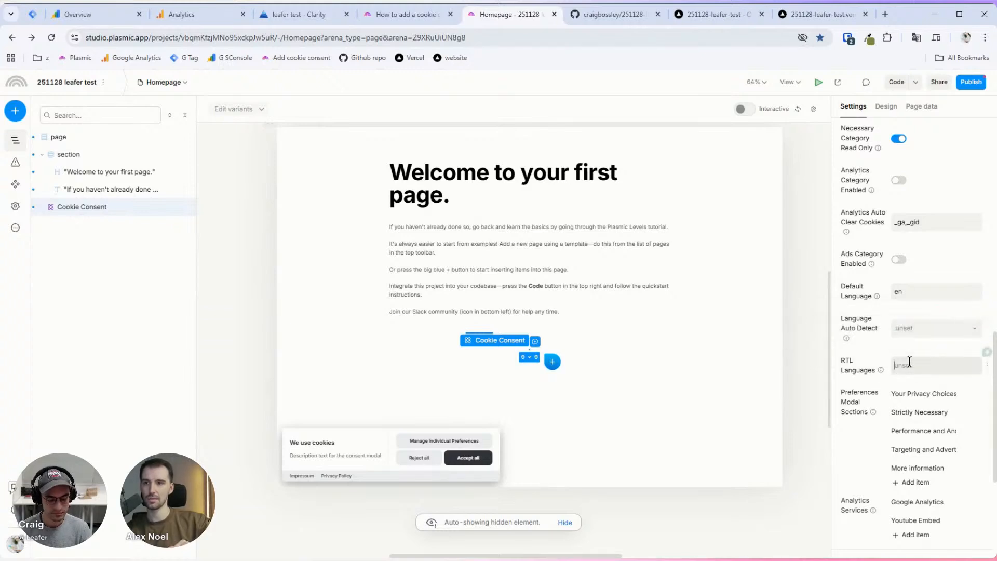
pyautogui.write('n')
pyautogui.press('Tab')
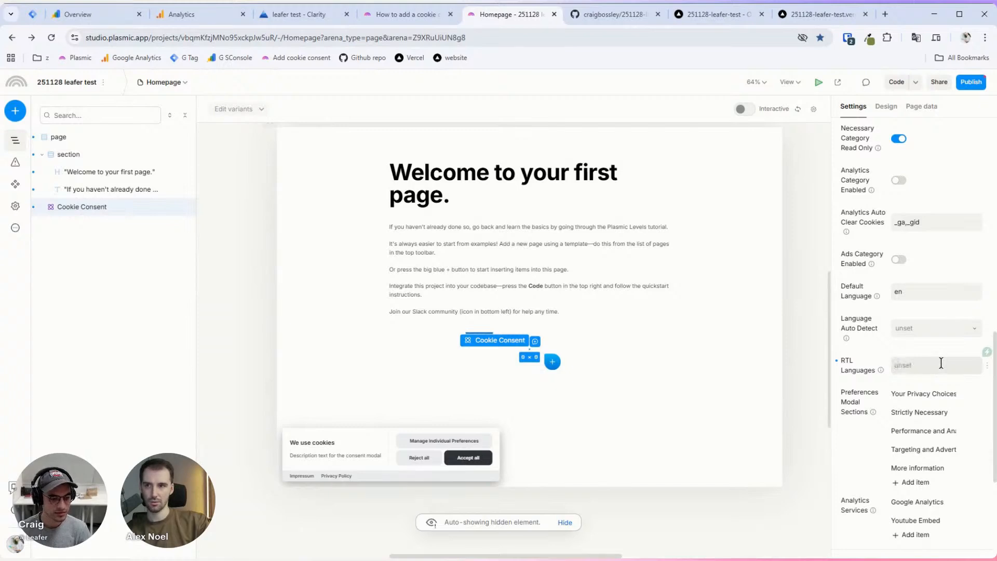
# Step: Recheck Language Auto Detect without changing it, then select the Default Language field
pyautogui.scroll(-4, 924, 343)
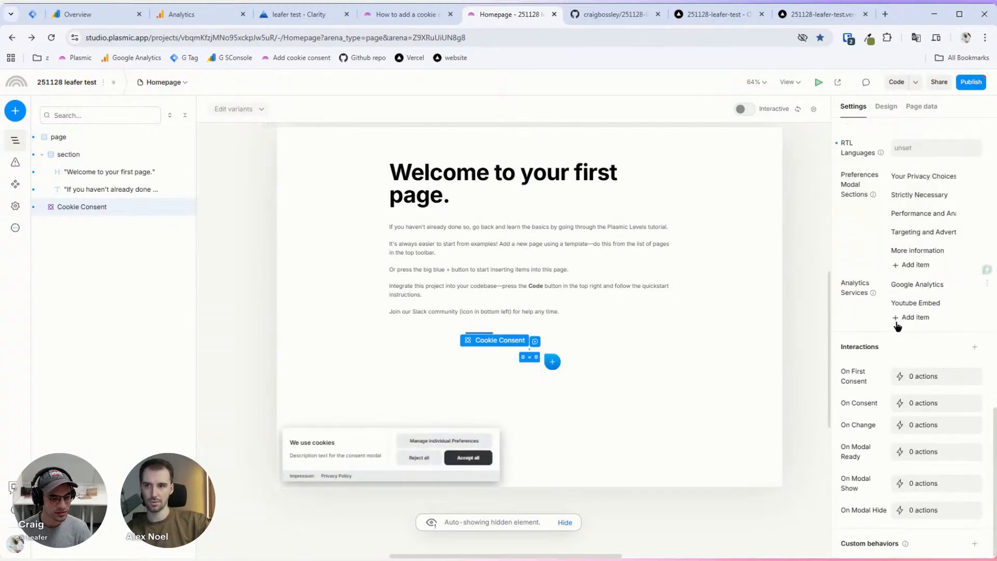
pyautogui.scroll(3, 882, 527)
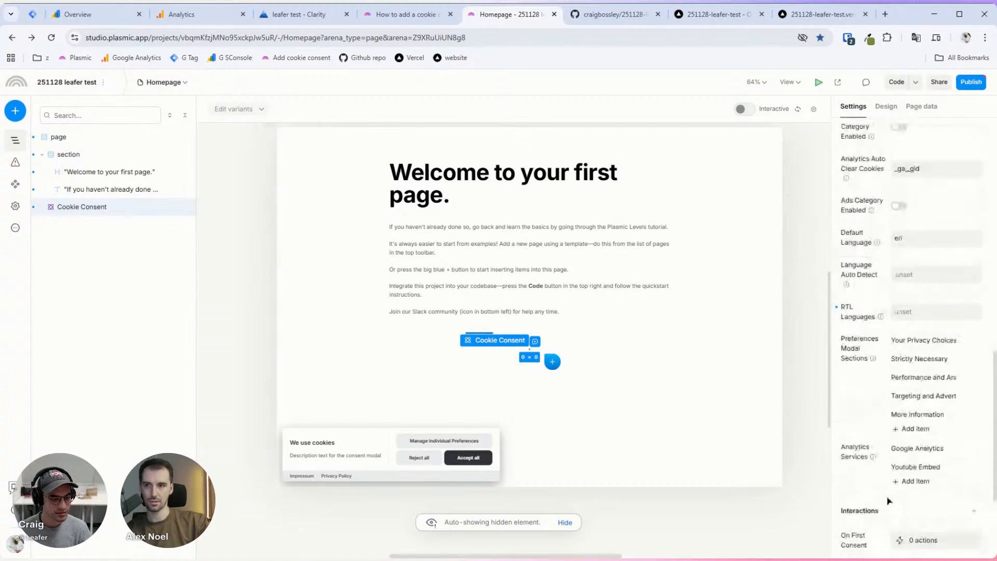
pyautogui.scroll(-3, 886, 498)
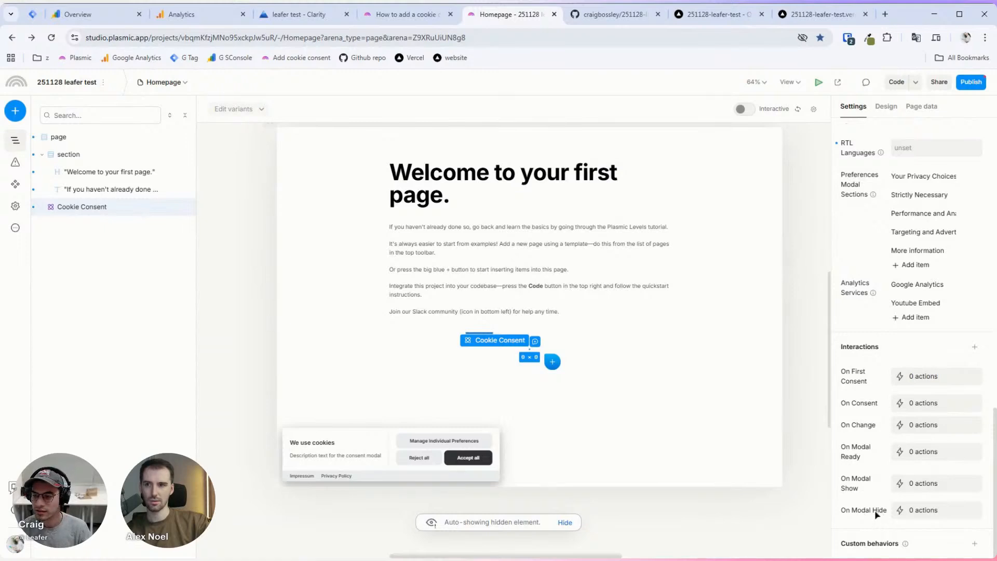
pyautogui.scroll(2, 876, 511)
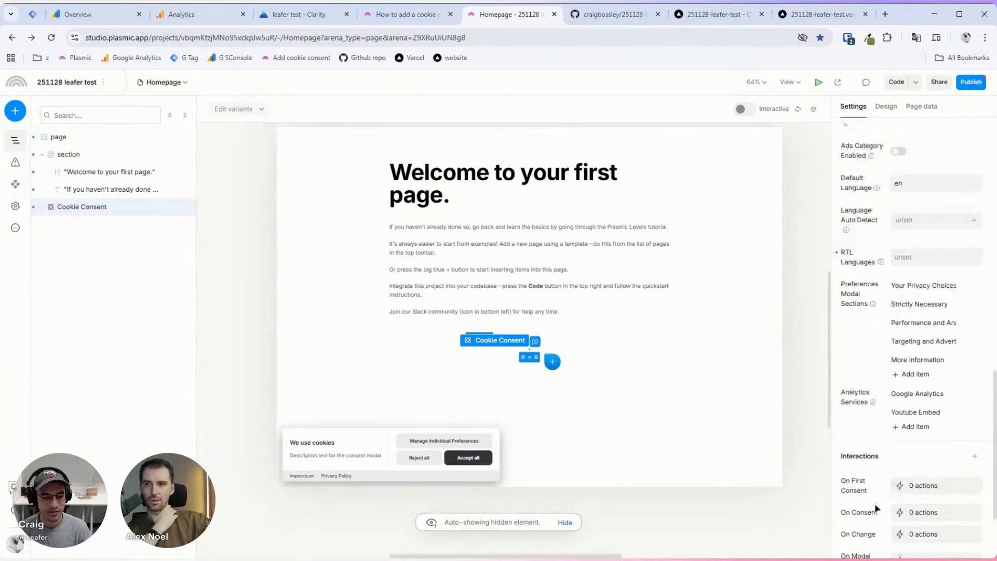
pyautogui.scroll(1, 877, 509)
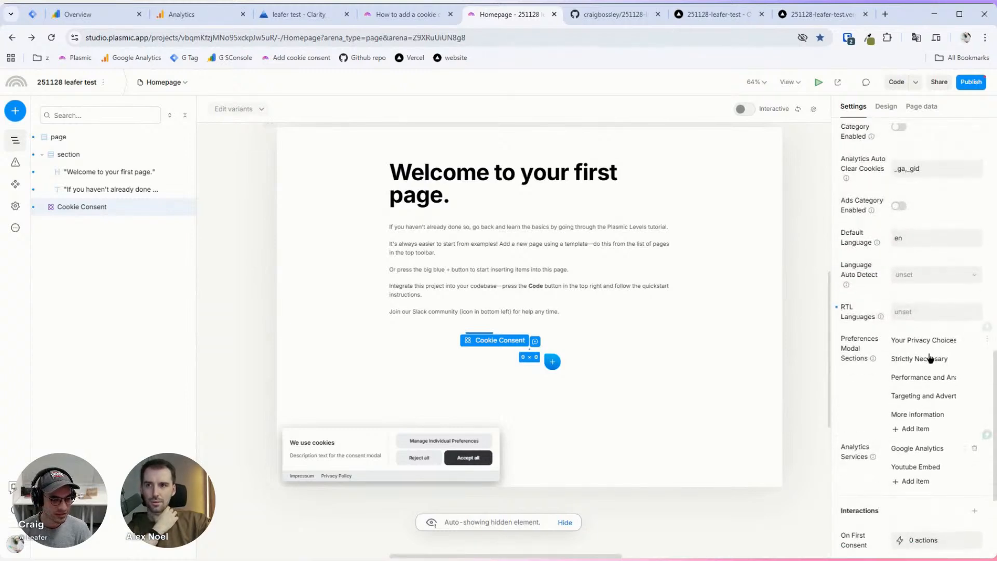
pyautogui.scroll(1, 932, 346)
pyautogui.click(930, 329)
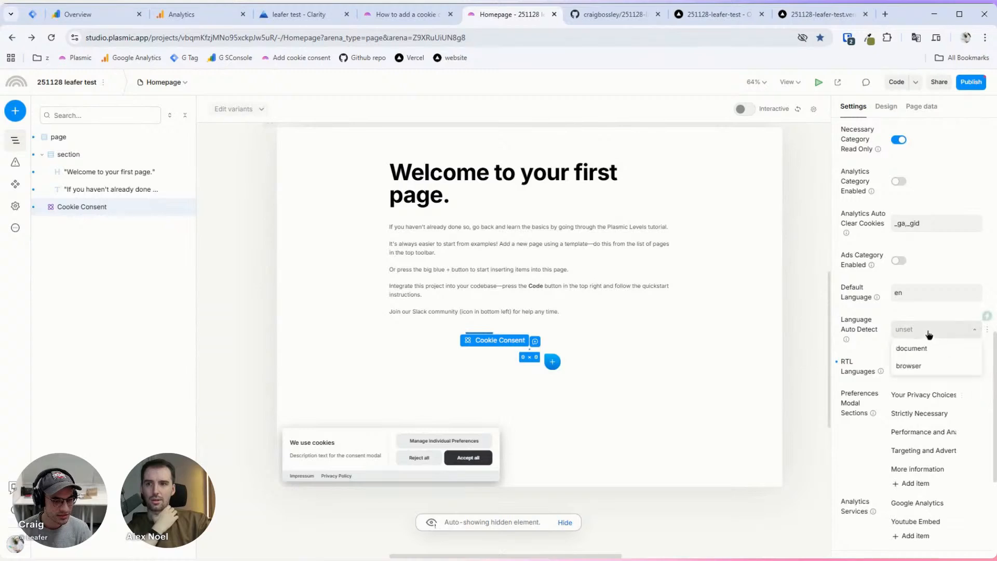
pyautogui.press('Escape')
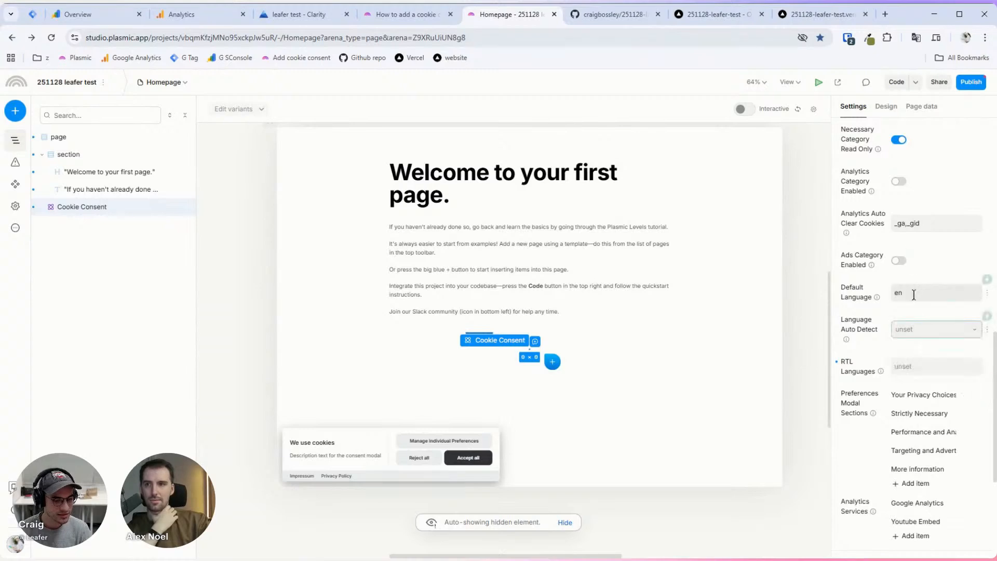
pyautogui.click(910, 292)
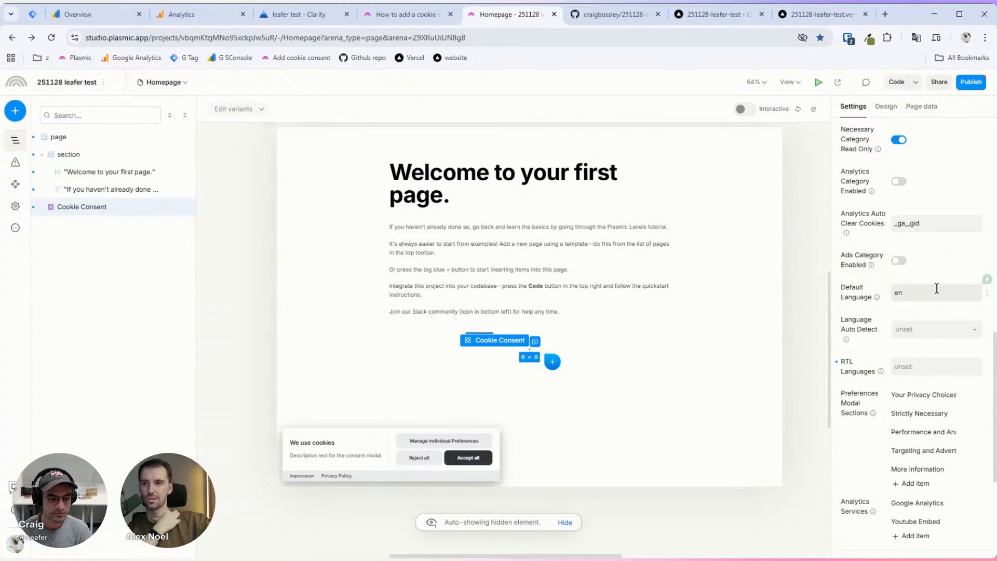
pyautogui.scroll(-3, 936, 286)
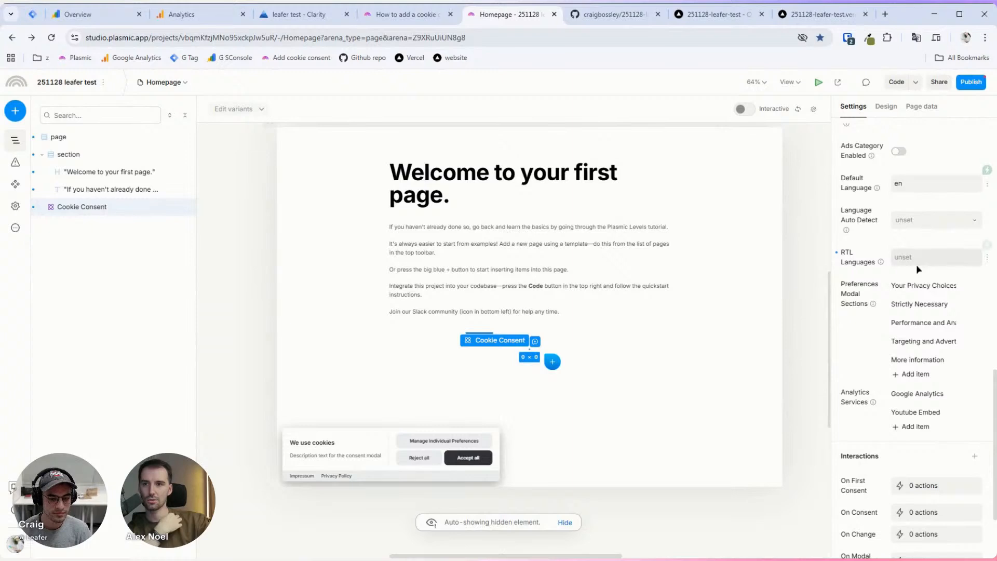
pyautogui.scroll(12, 916, 265)
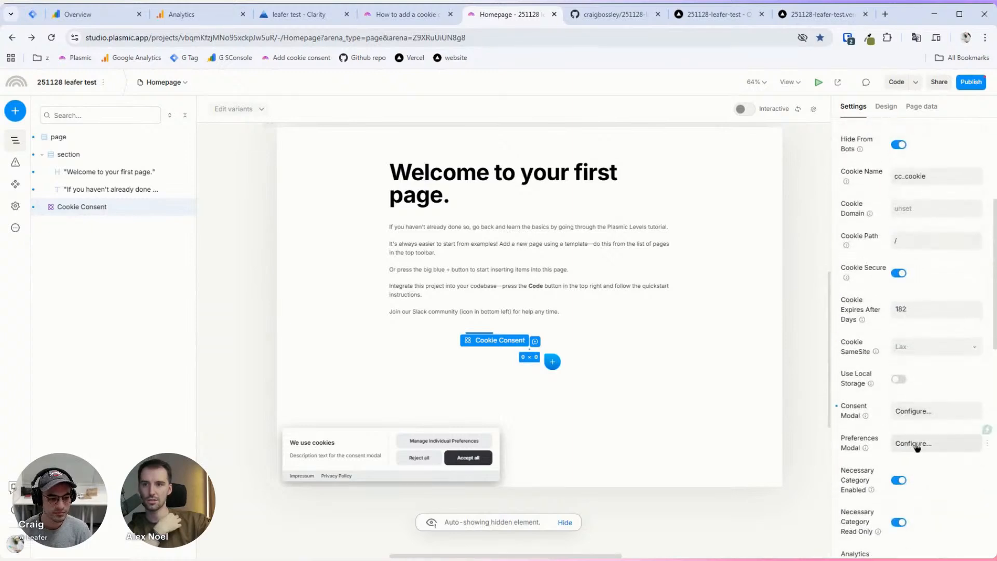
# Step: Inspect the preferences modal's layout options and the consent modal settings, then close them
pyautogui.click(914, 444)
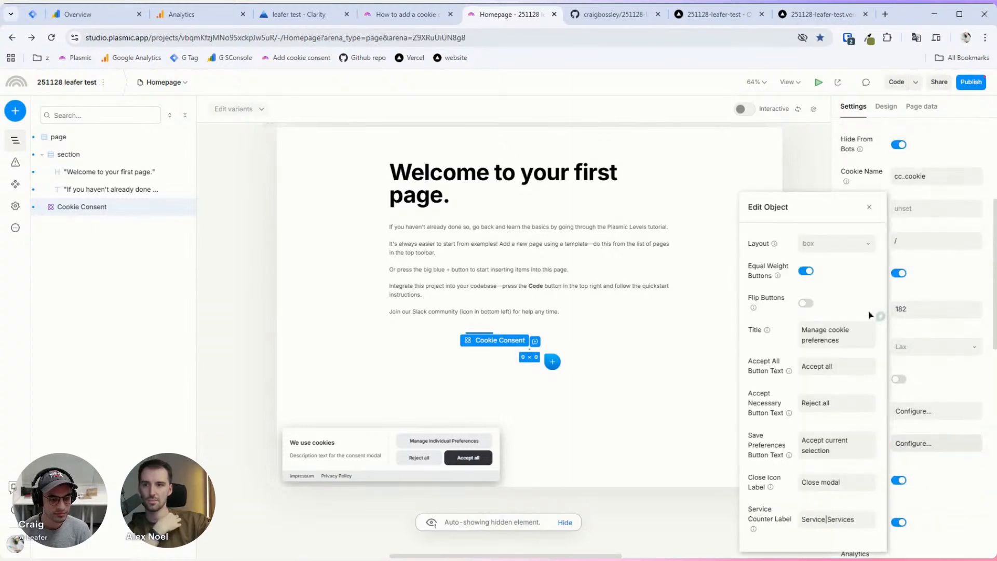
pyautogui.click(859, 252)
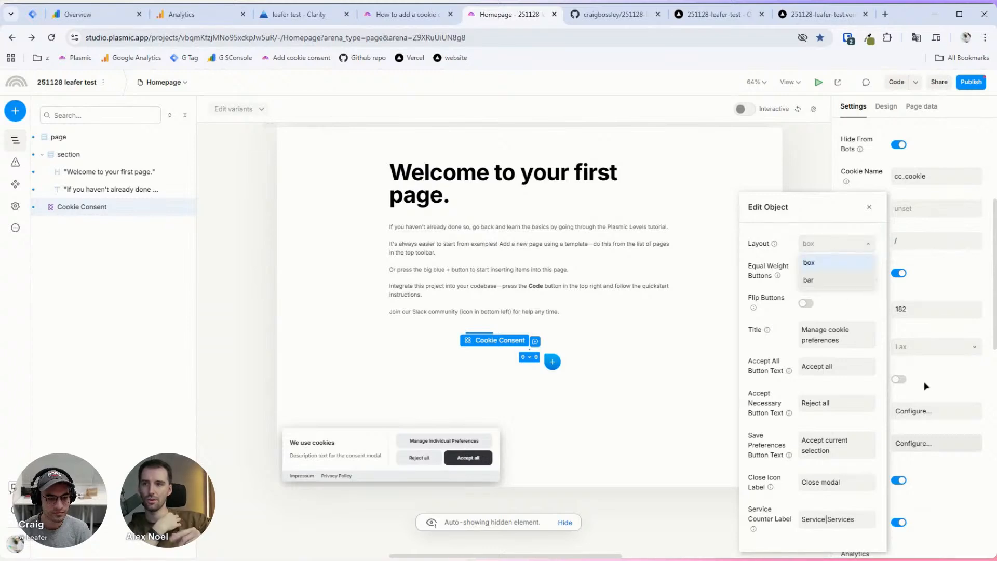
pyautogui.click(937, 417)
pyautogui.click(941, 396)
# Step: Open the Your Privacy Choices section, then switch the canvas to interactive mode
pyautogui.scroll(-9, 924, 408)
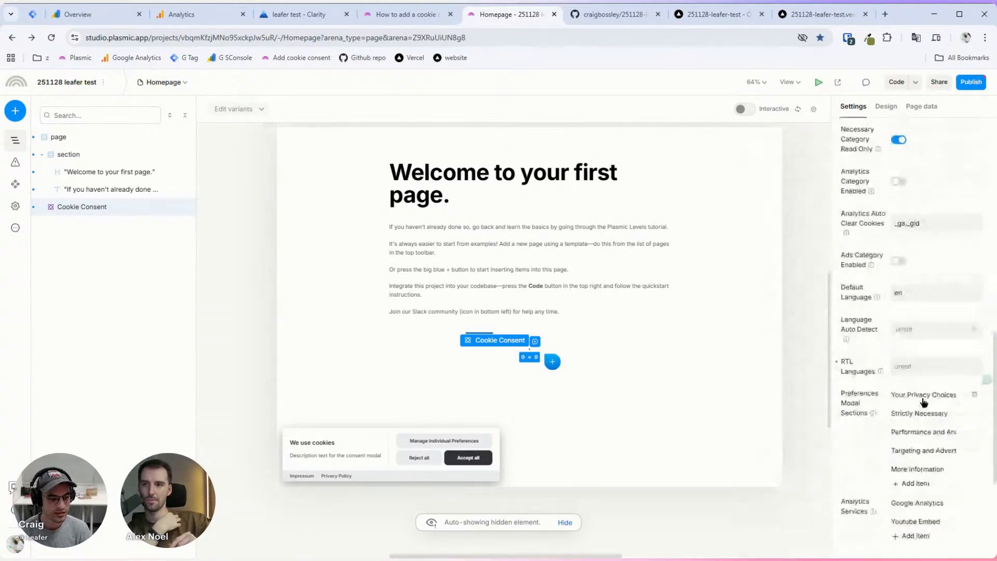
pyautogui.moveTo(871, 294)
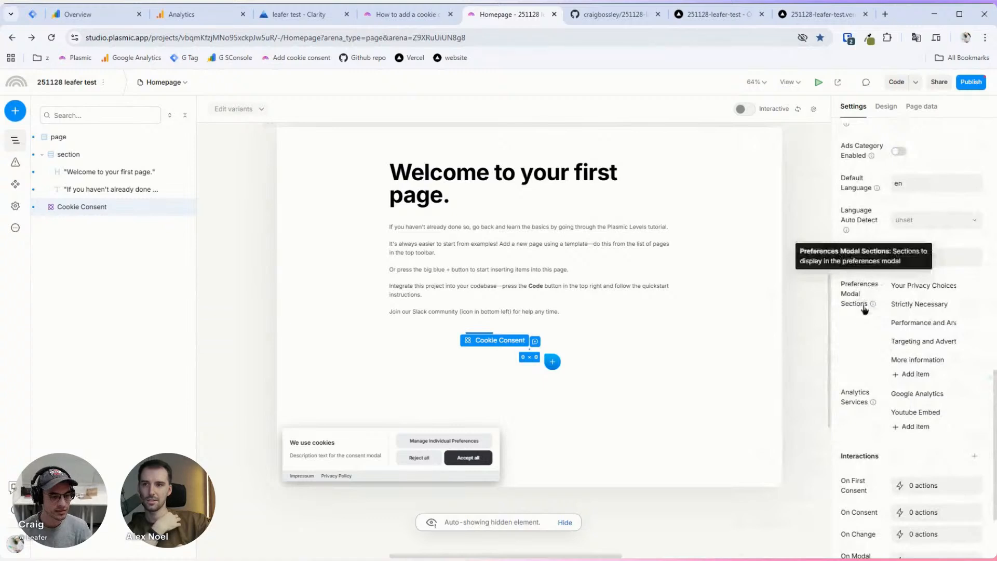
pyautogui.click(912, 286)
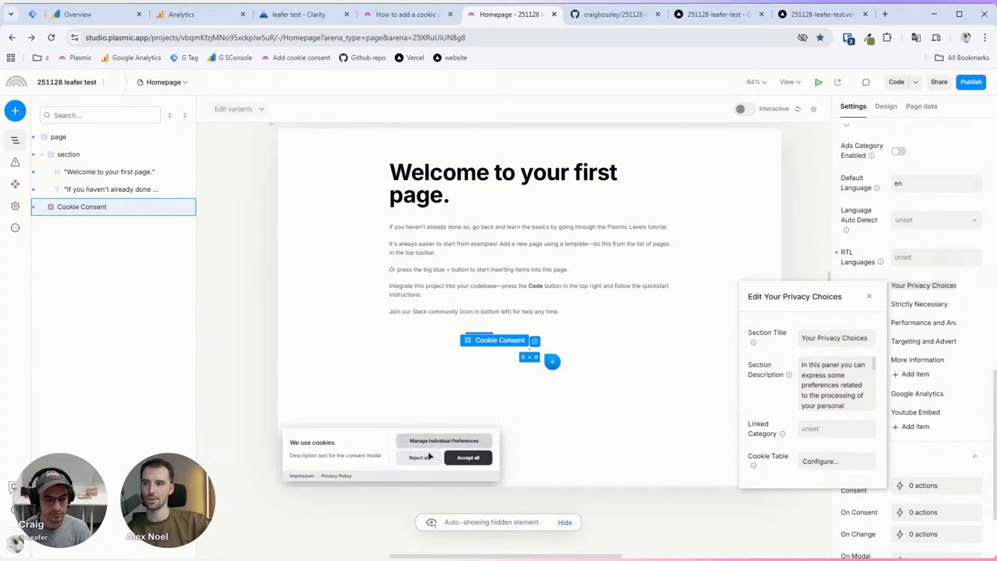
pyautogui.click(752, 113)
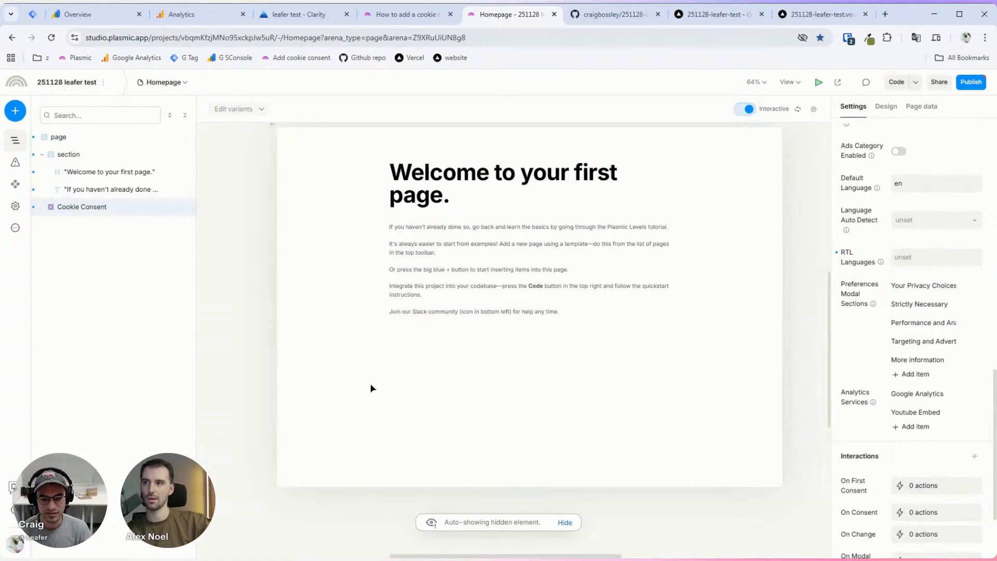
# Step: Reselect Cookie Consent, turn interactive mode off, and open Manage Individual Preferences from the banner
pyautogui.click(154, 189)
pyautogui.click(118, 207)
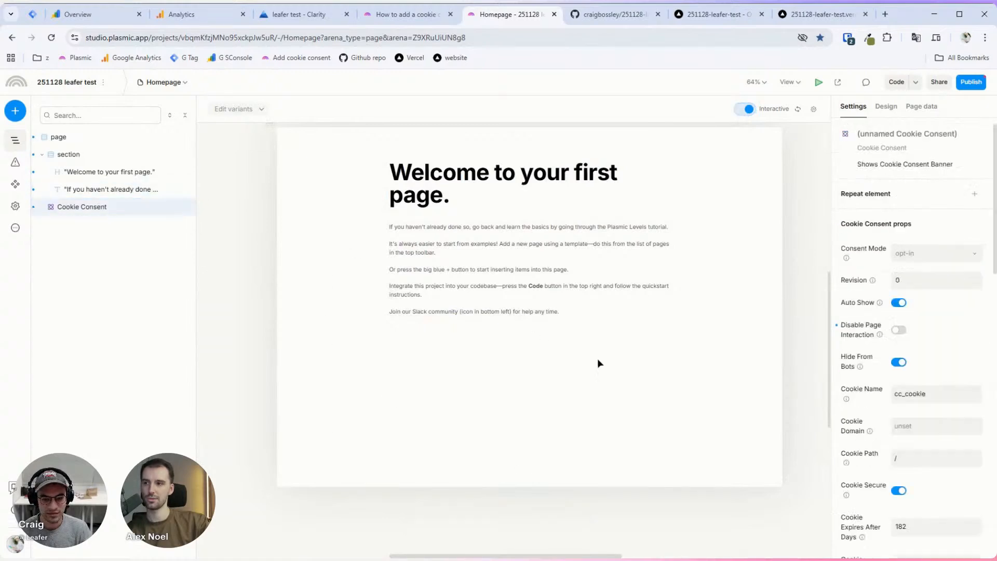
pyautogui.click(746, 109)
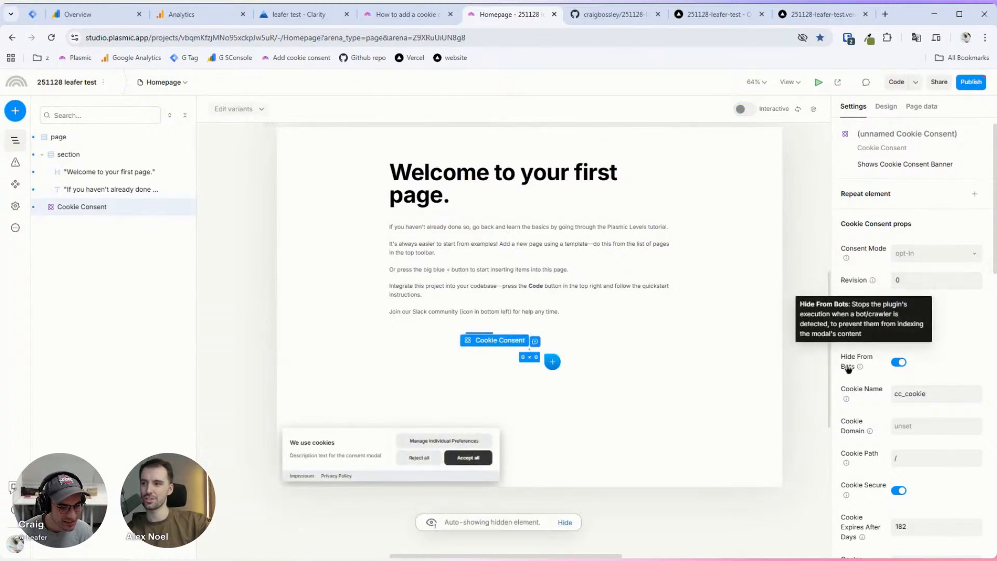
pyautogui.scroll(-5, 880, 356)
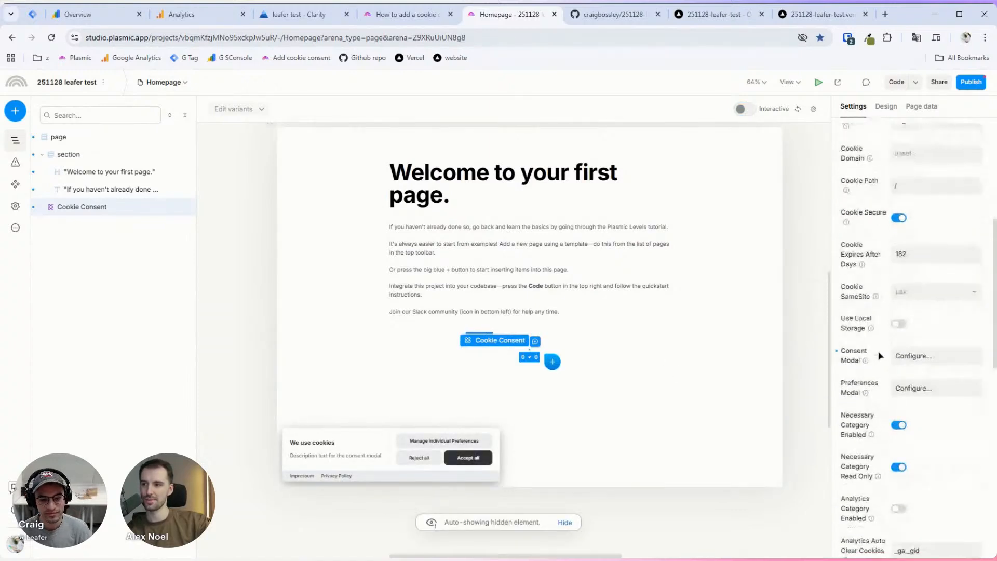
pyautogui.click(450, 442)
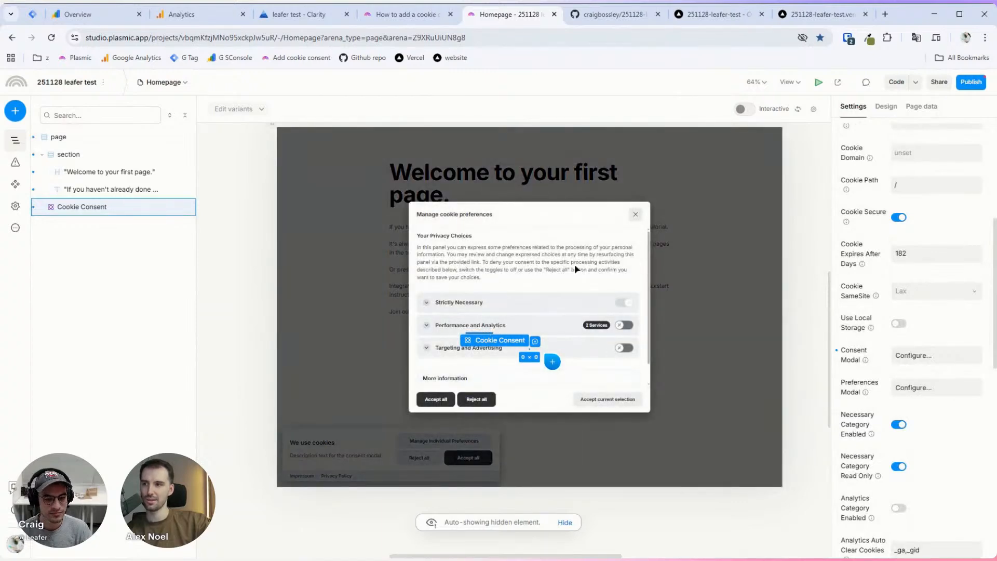
# Step: Reopen the preferences modal and expand Strictly Necessary and Performance and Analytics categories
pyautogui.scroll(3, 548, 314)
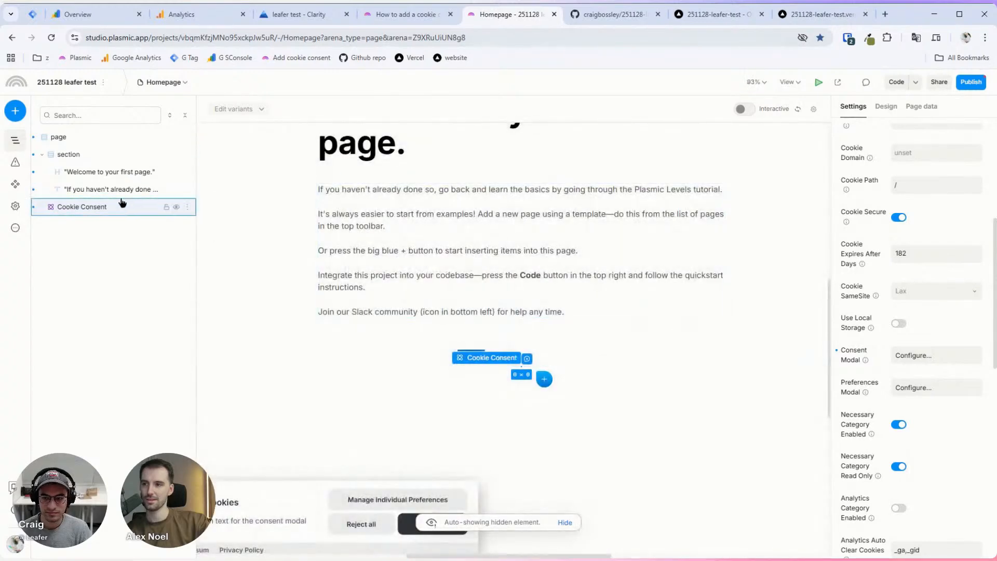
pyautogui.click(107, 189)
pyautogui.click(115, 206)
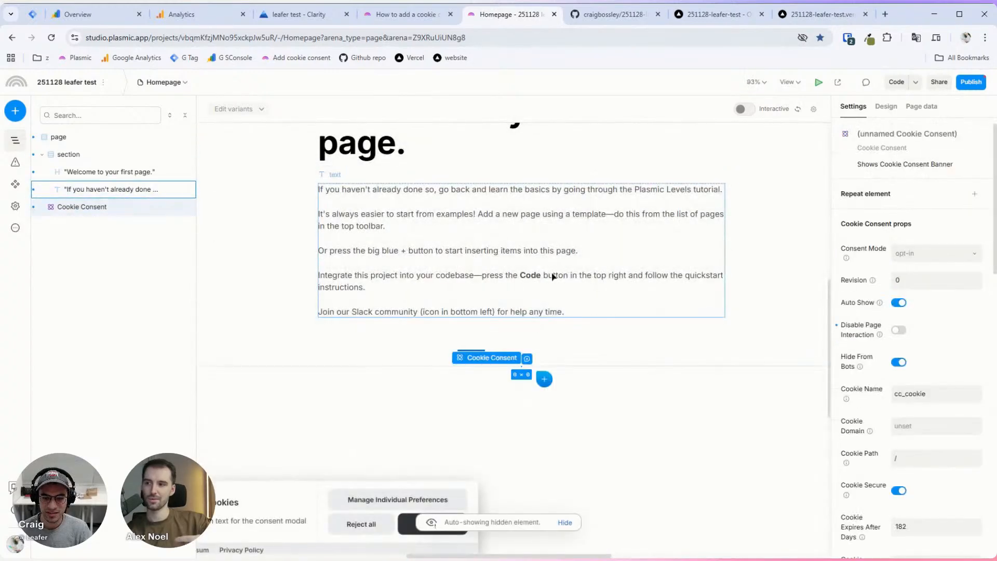
pyautogui.click(403, 500)
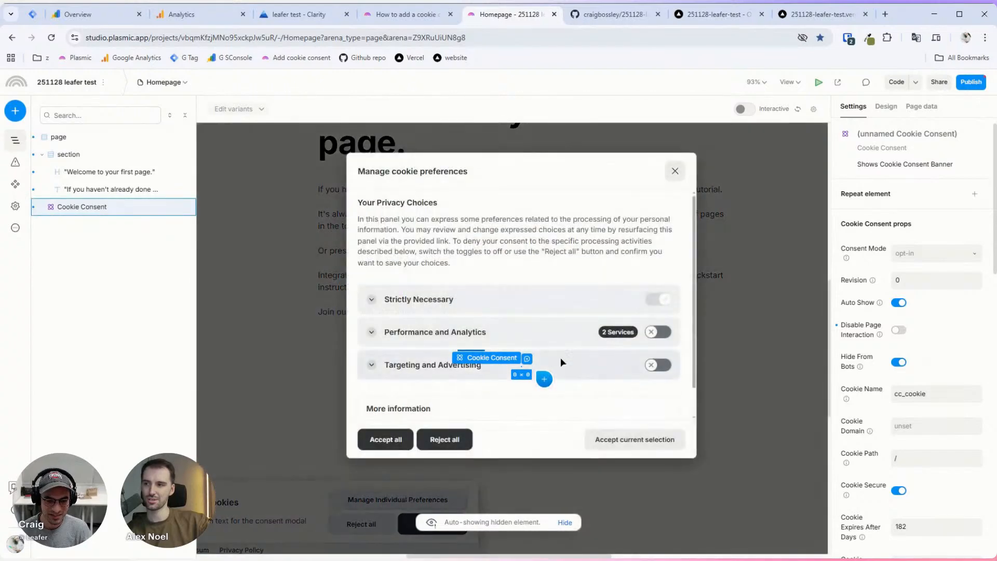
pyautogui.click(372, 302)
pyautogui.scroll(-1, 503, 260)
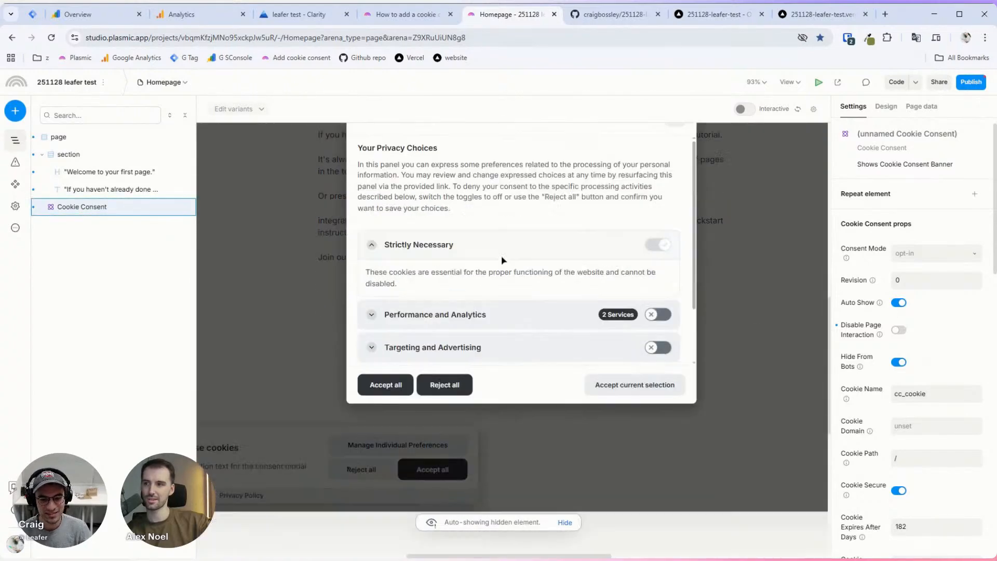
pyautogui.click(371, 260)
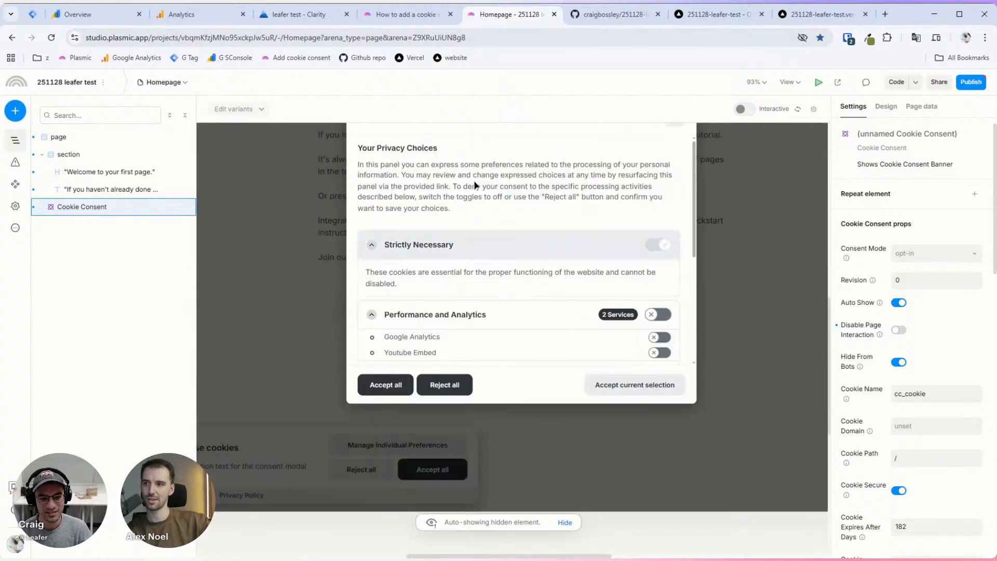
pyautogui.scroll(1, 475, 185)
# Step: Scroll the preferences modal, close and reopen it, then scroll down the Settings panel
pyautogui.moveTo(694, 260); pyautogui.dragTo(691, 321)
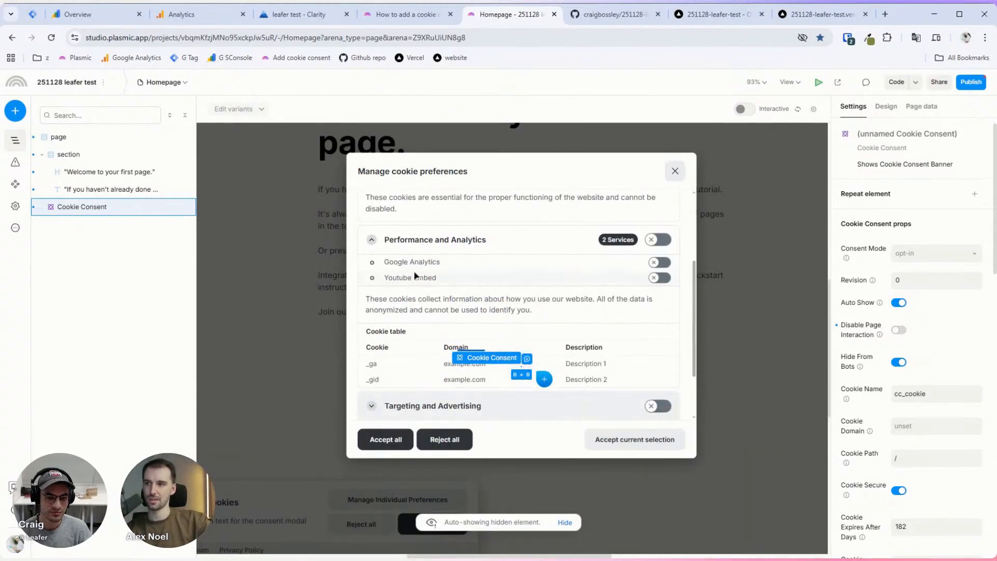
pyautogui.click(699, 283)
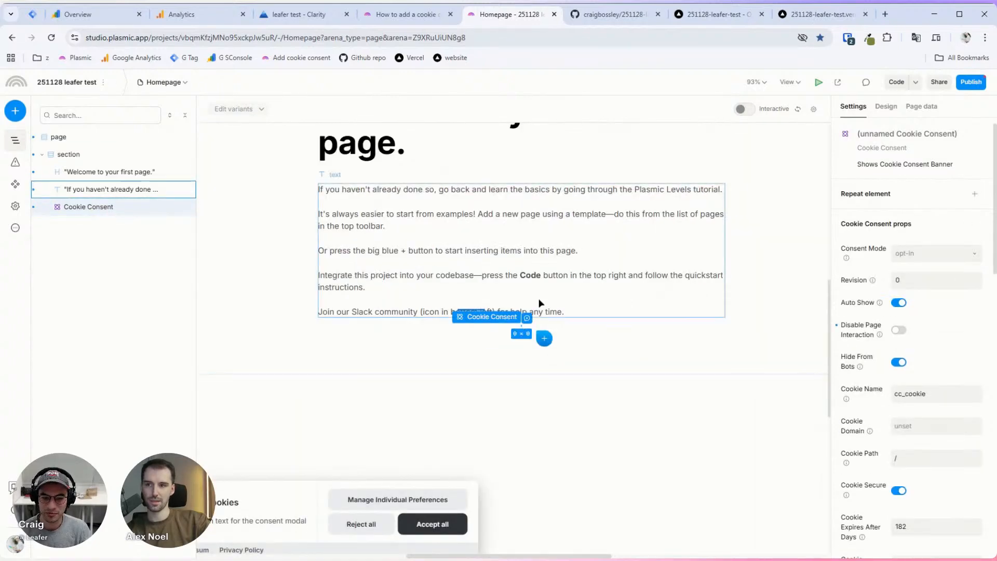
pyautogui.click(397, 499)
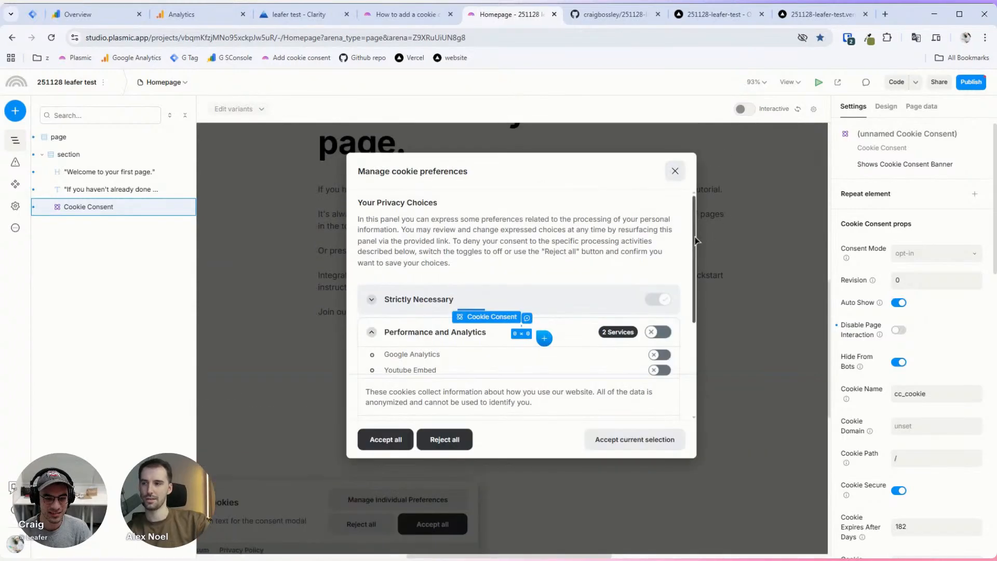
pyautogui.scroll(-3, 696, 240)
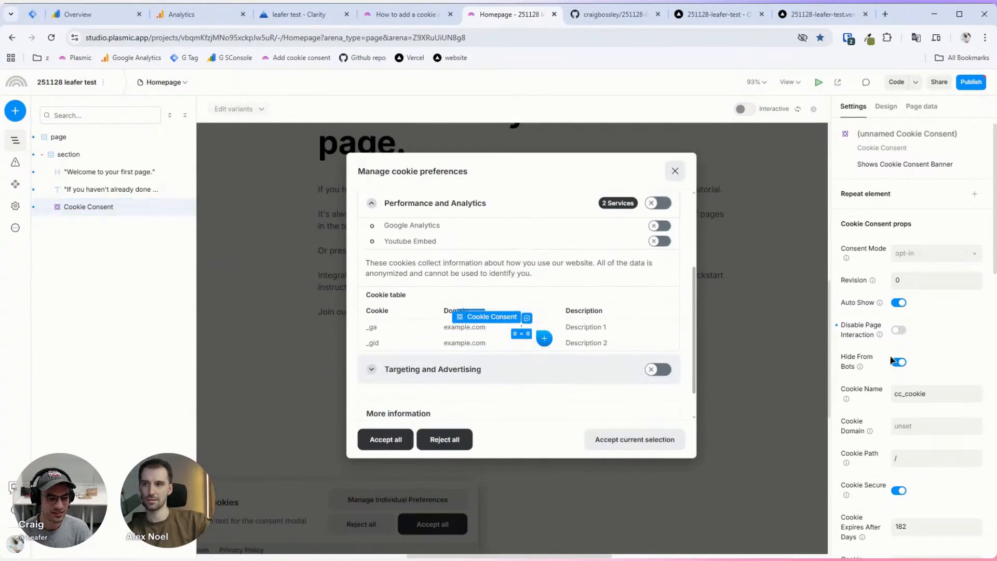
pyautogui.scroll(-10, 891, 360)
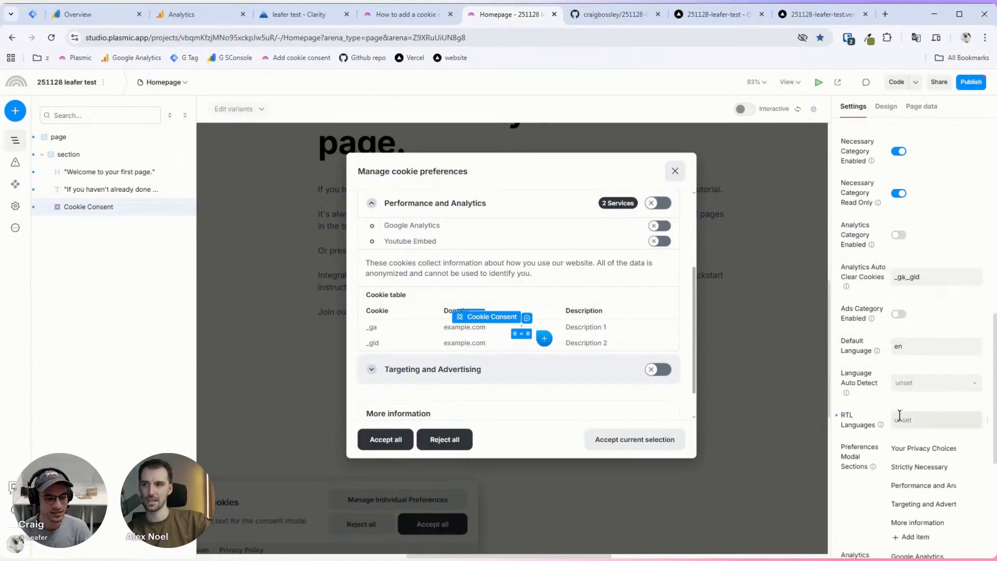
# Step: Review Performance and Analytics' Cookie Table, then delete Google Analytics from Analytics Services
pyautogui.scroll(-2, 899, 415)
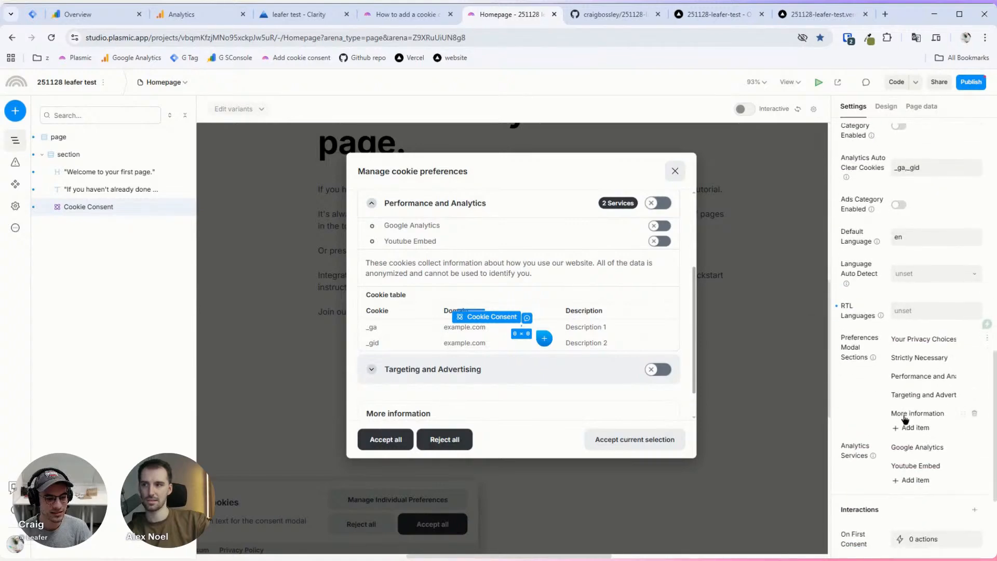
pyautogui.click(933, 377)
pyautogui.click(808, 527)
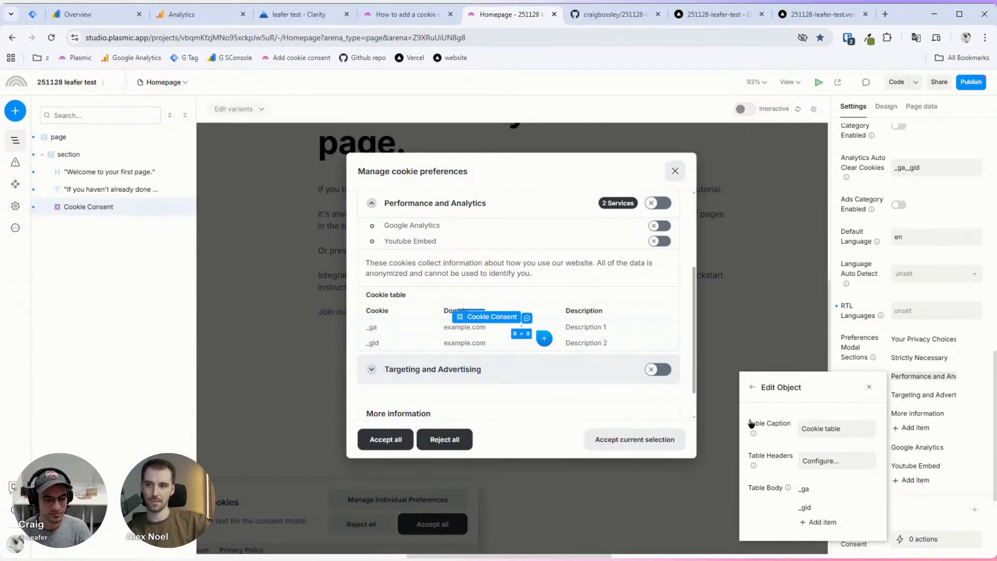
pyautogui.click(752, 387)
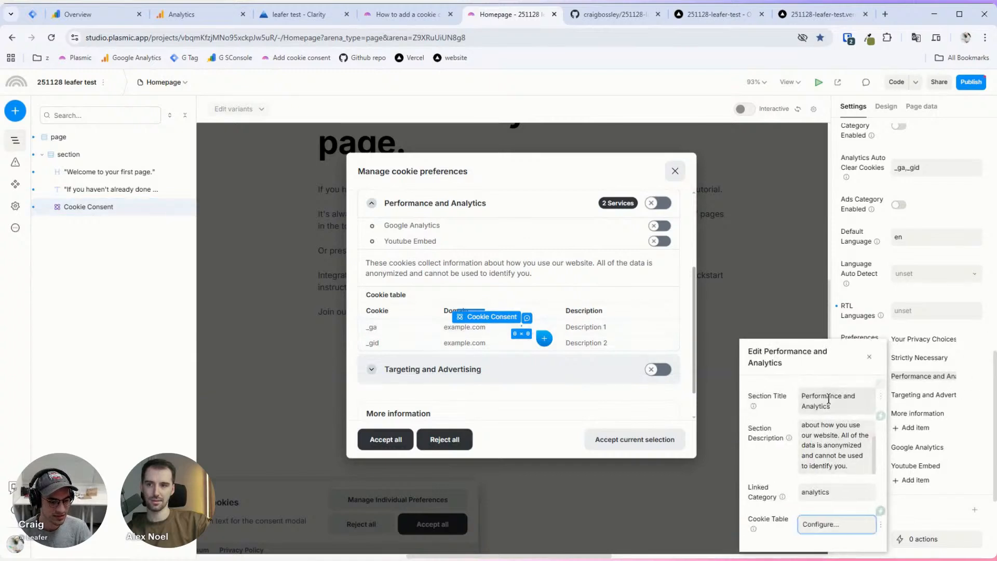
pyautogui.click(952, 462)
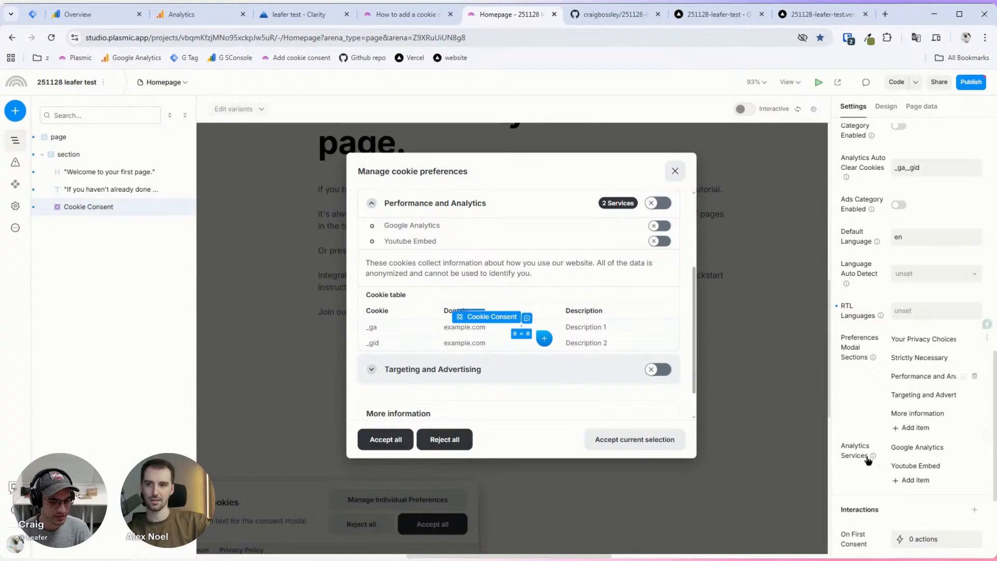
pyautogui.click(978, 449)
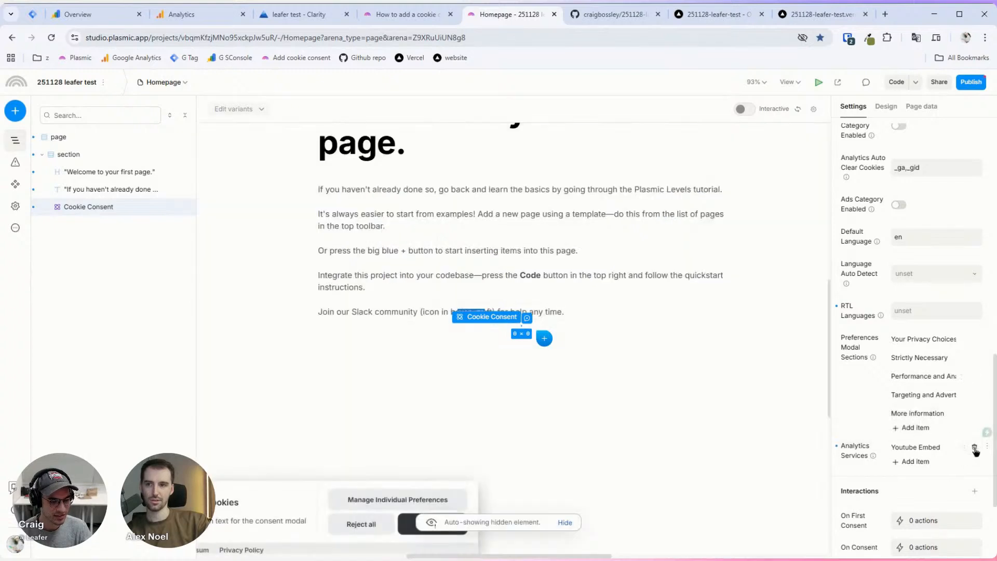
# Step: Delete Youtube Embed, leaving the Analytics Services list empty
pyautogui.click(974, 448)
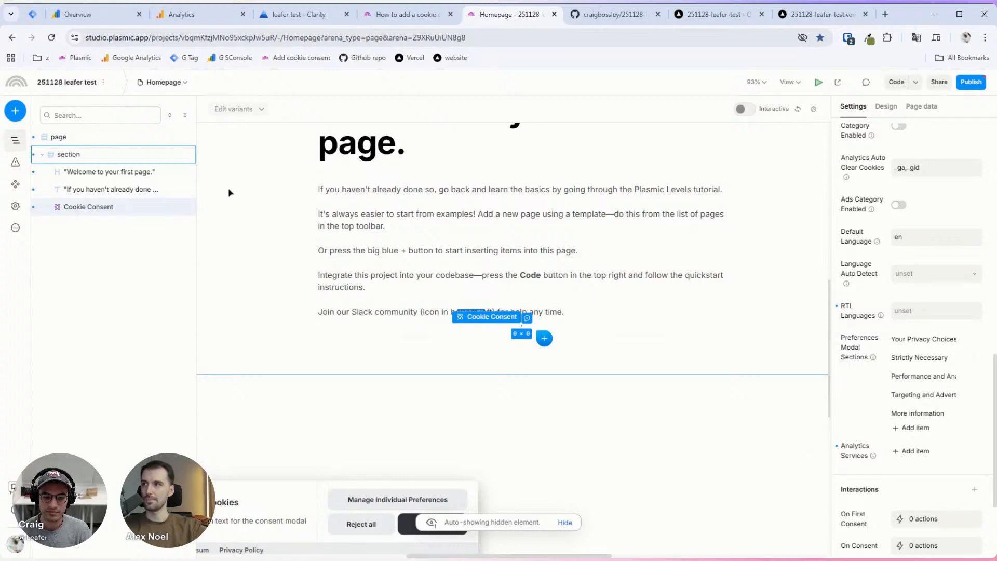
pyautogui.scroll(-1, 872, 400)
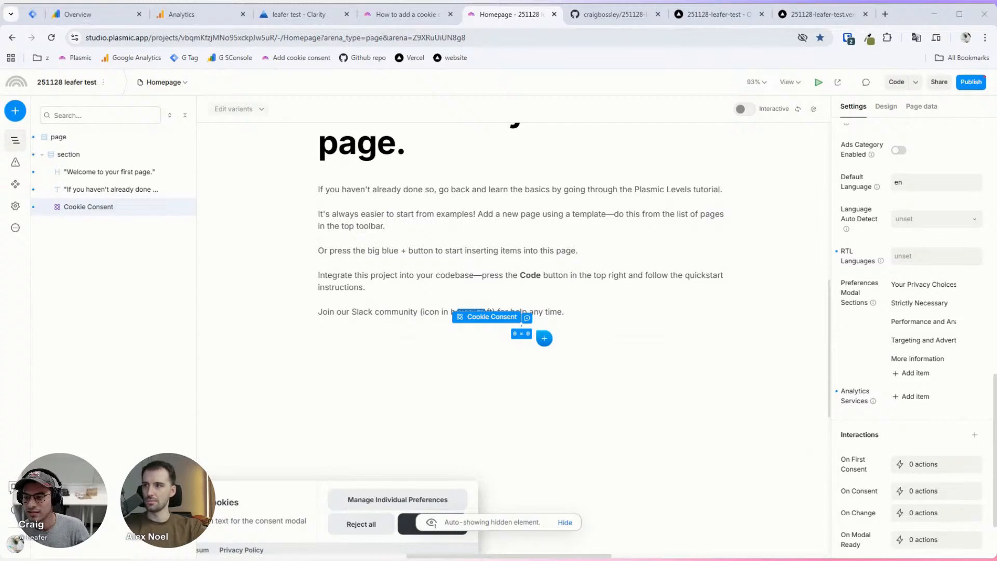
# Step: Search 'htm' and insert an Embed HTML element into the Homepage
pyautogui.click(7, 117)
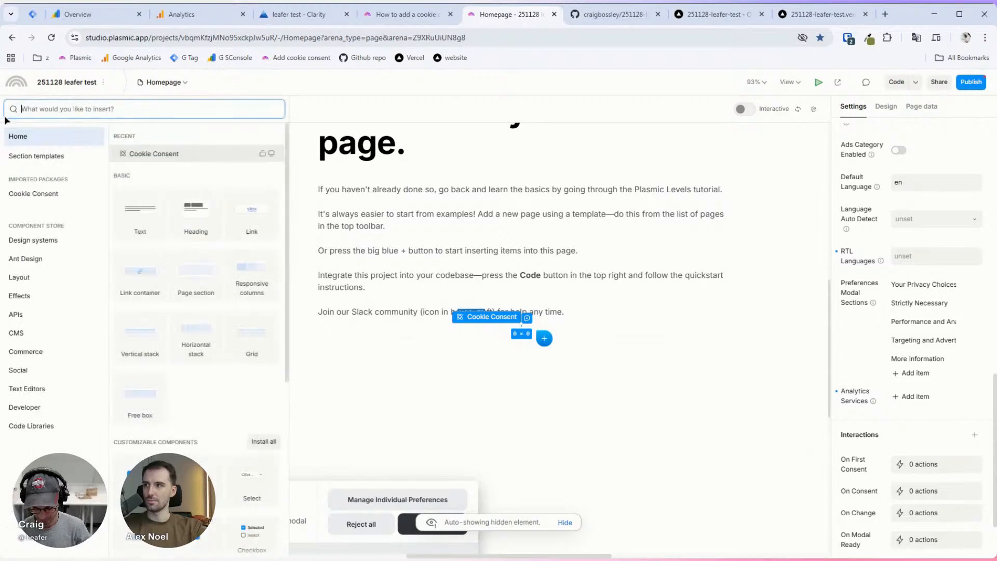
pyautogui.write('html')
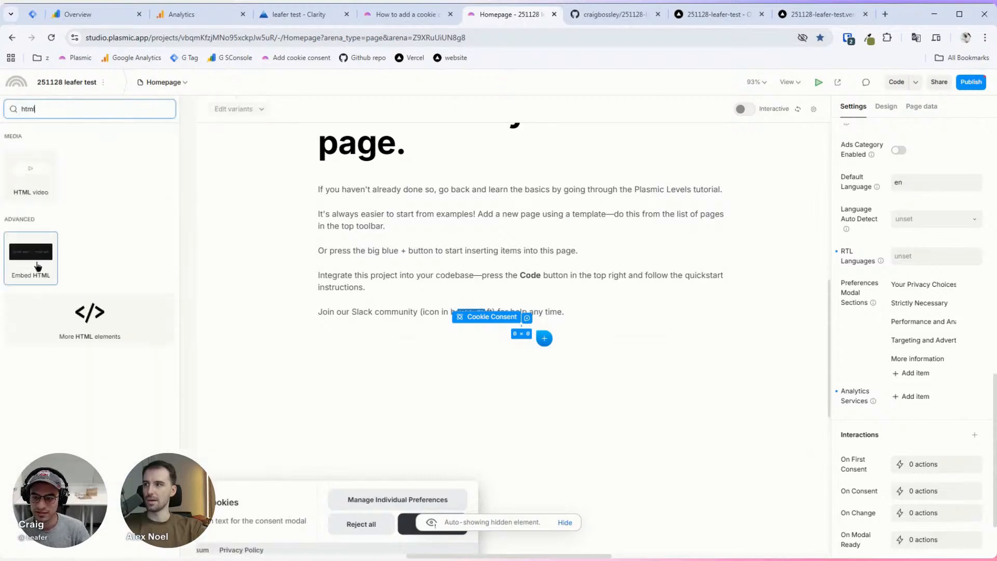
pyautogui.click(42, 262)
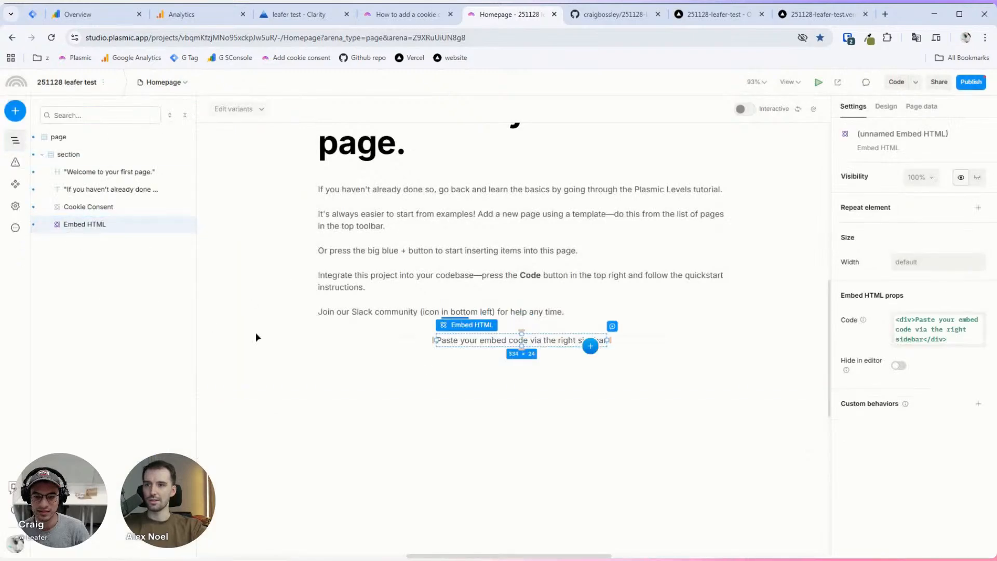
# Step: Replace the Embed HTML placeholder code with the pasted Google Tag Manager snippet
pyautogui.click(916, 329)
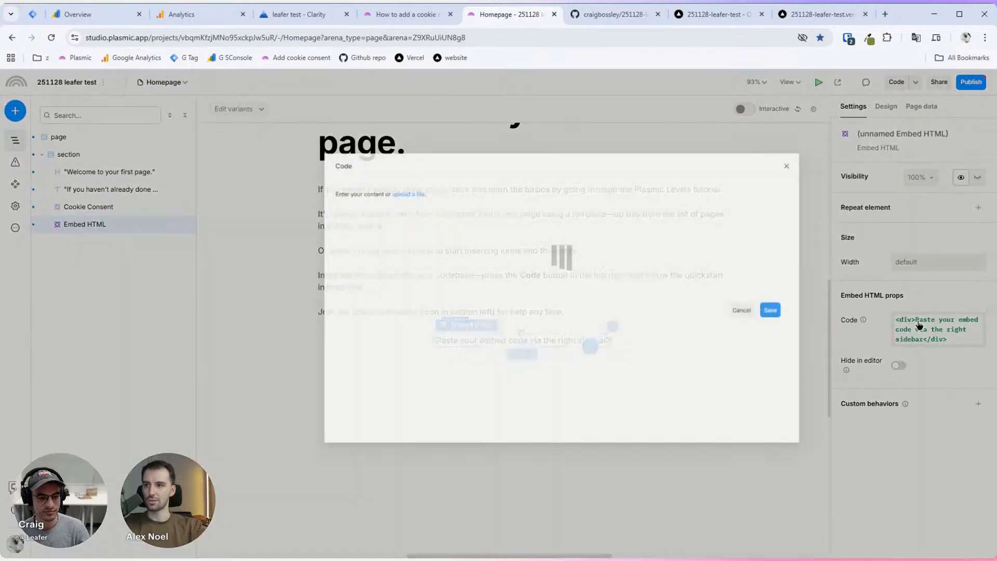
pyautogui.hotkey('ctrl', 'a')
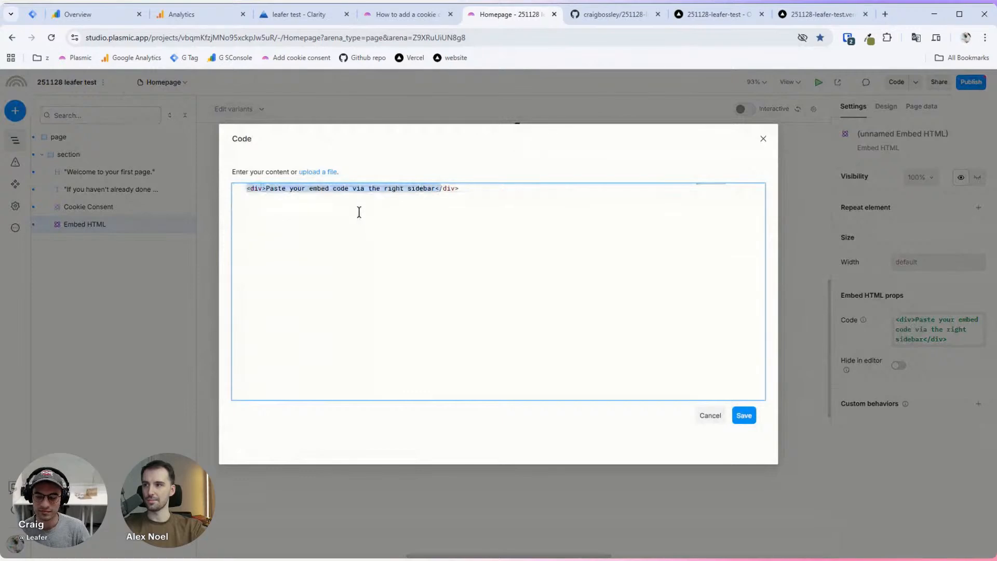
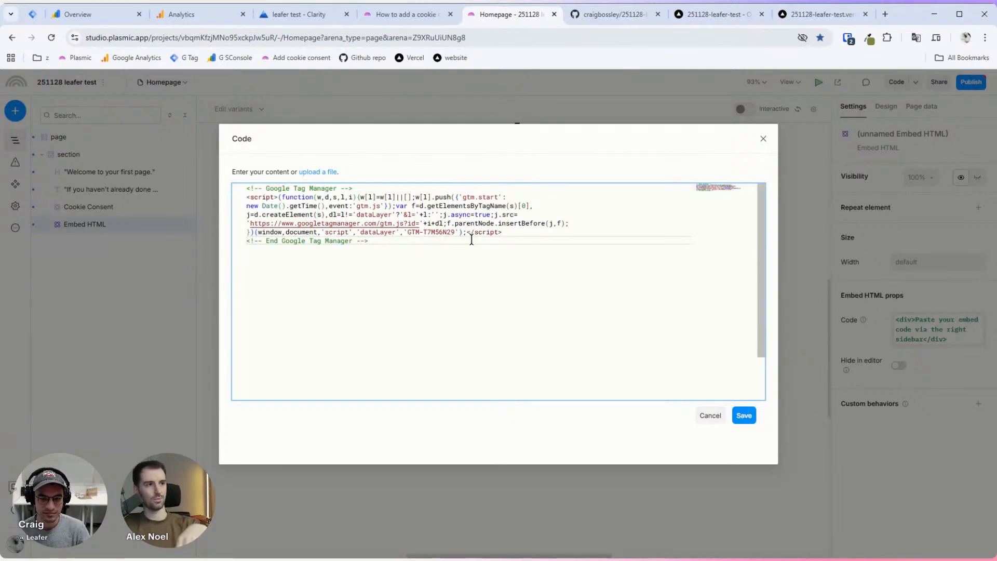
# Step: Reformat the embedded GTM code and remove its extra blank line before the script end
pyautogui.rightClick(506, 253)
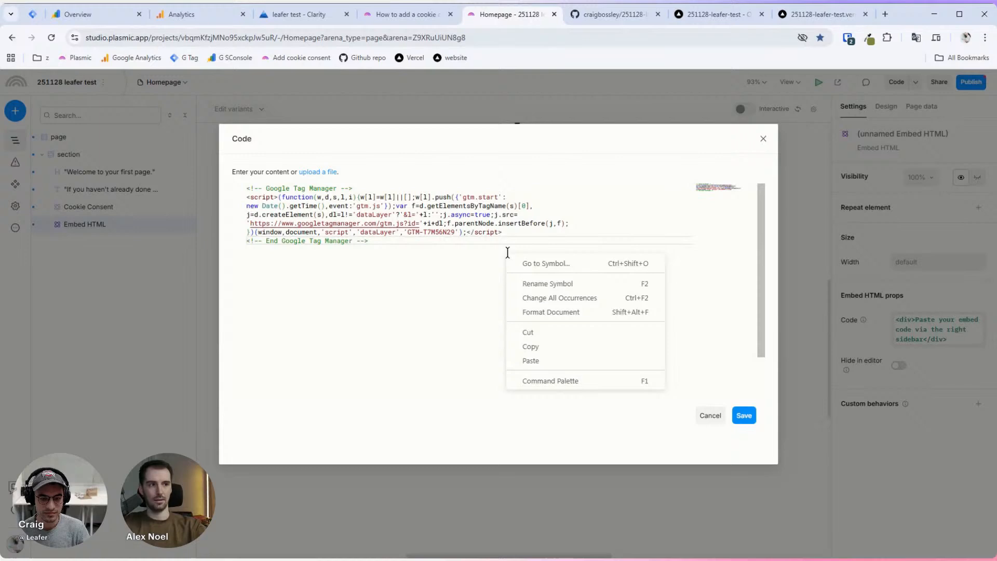
pyautogui.click(535, 312)
pyautogui.click(405, 246)
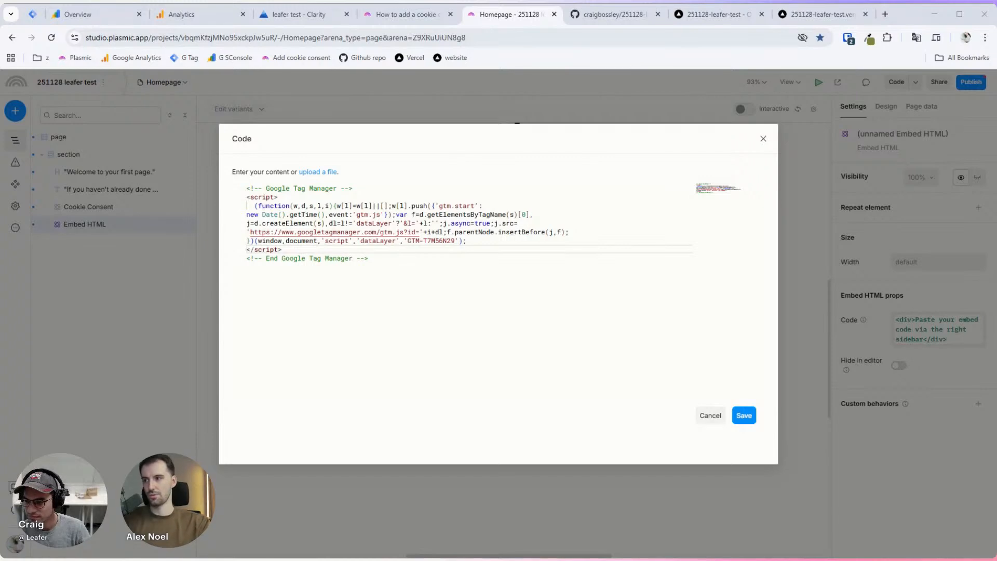
pyautogui.click(498, 240)
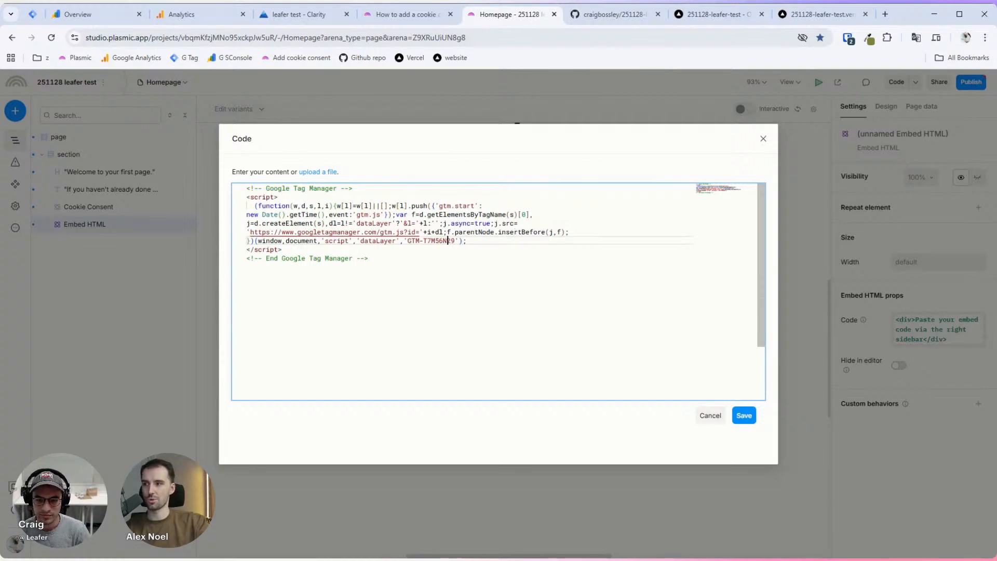
pyautogui.press('End')
pyautogui.press('Return')
pyautogui.press('Return')
pyautogui.press('Return')
pyautogui.press('Up')
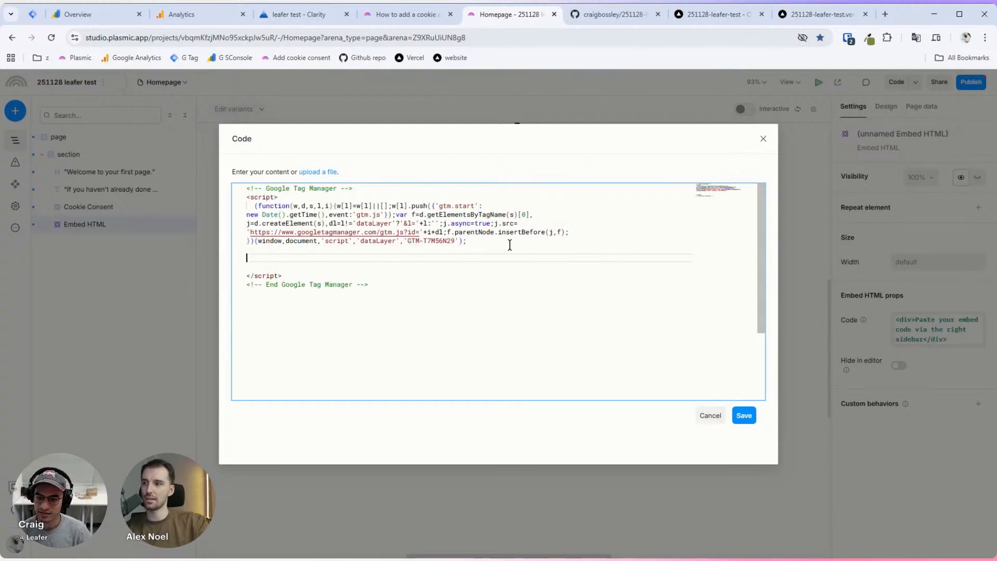
pyautogui.press('BackSpace')
pyautogui.press('Delete')
pyautogui.press('BackSpace')
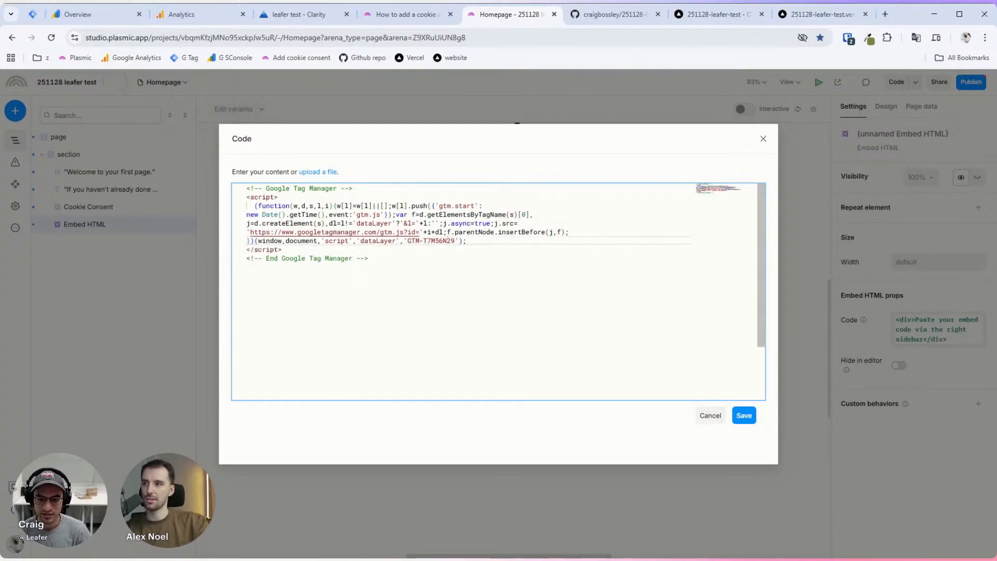
# Step: Split the opening <script> tag so its closing '>' sits on its own line
pyautogui.click(448, 232)
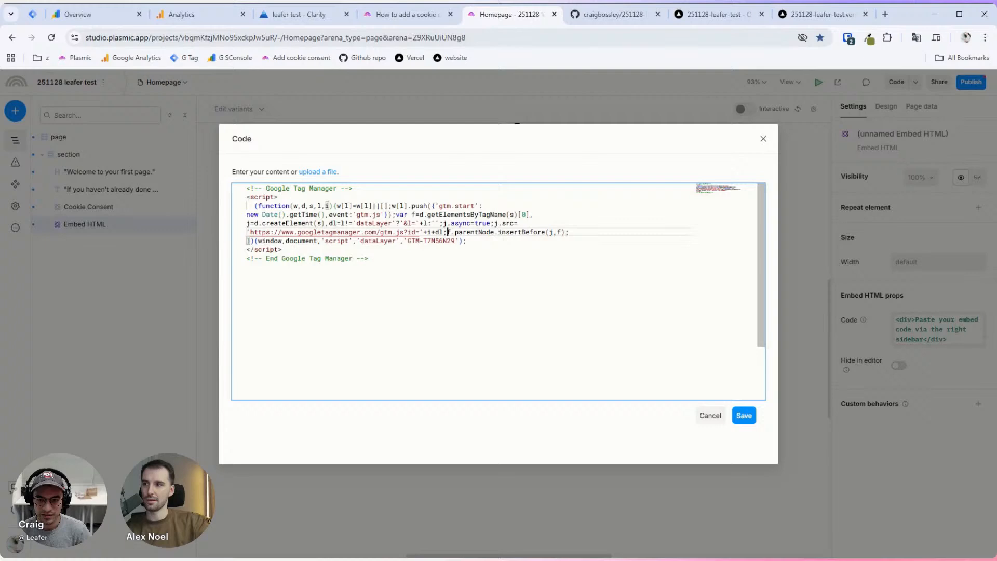
pyautogui.click(463, 190)
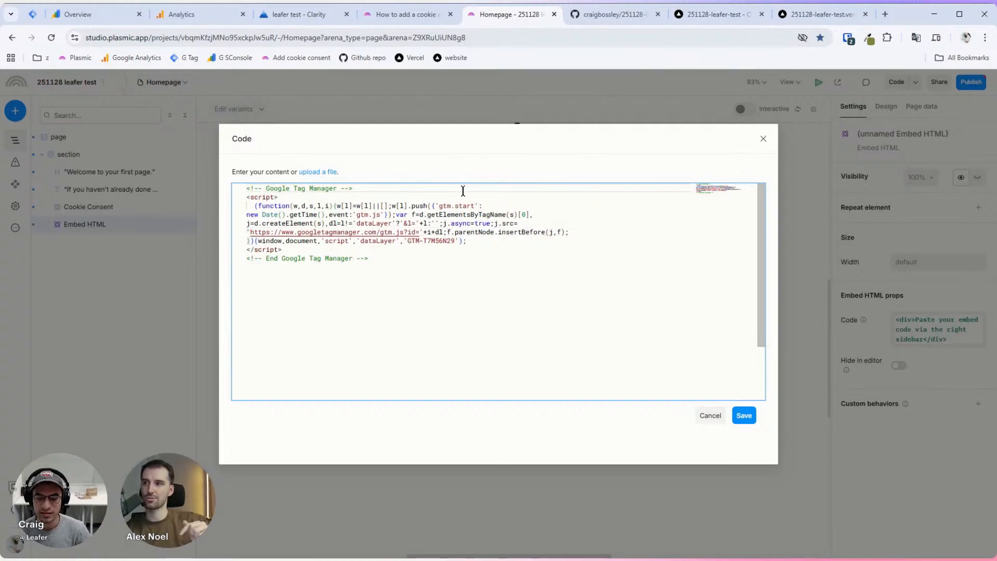
pyautogui.press('Down')
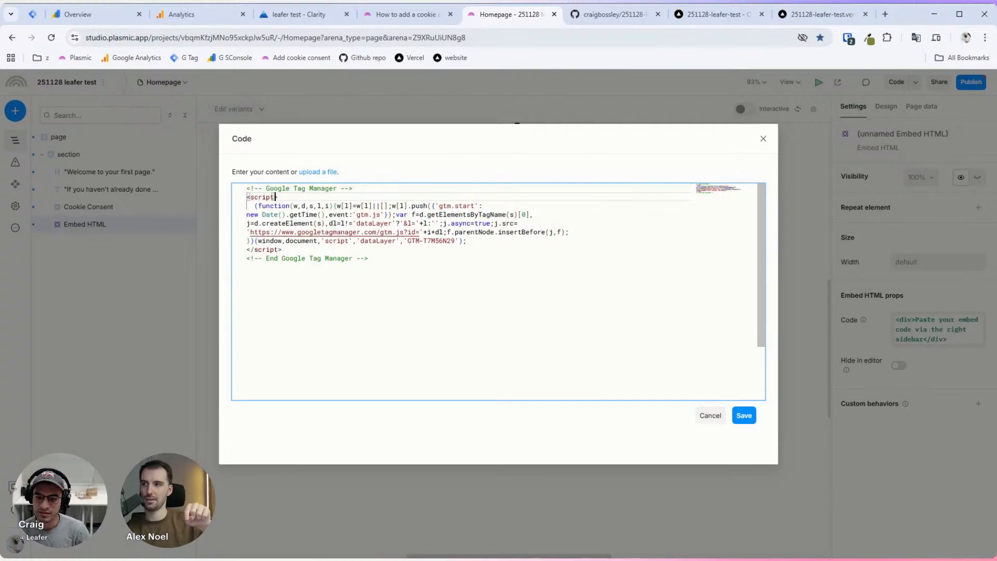
pyautogui.press('Return')
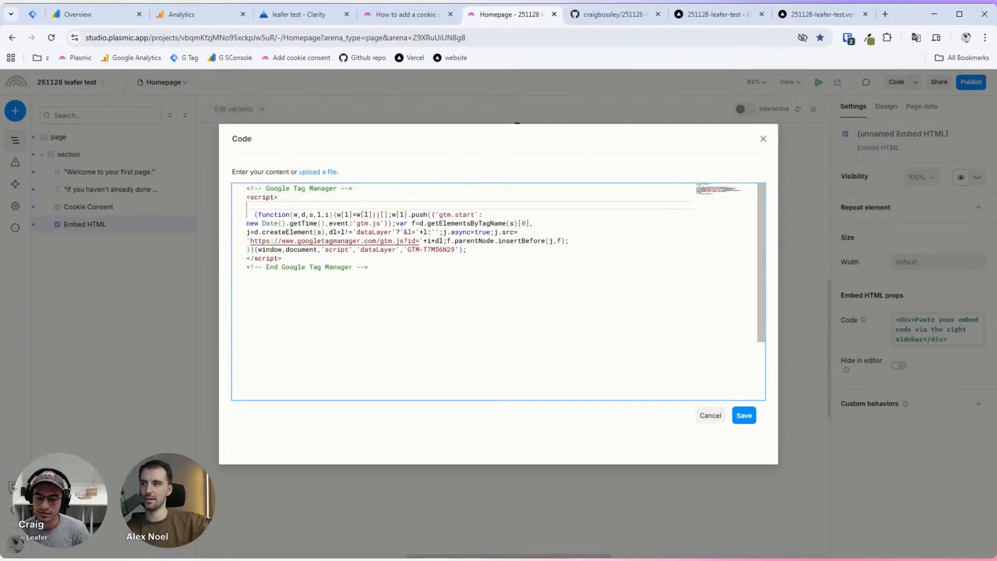
pyautogui.press('BackSpace')
pyautogui.press('Left')
pyautogui.press('Return')
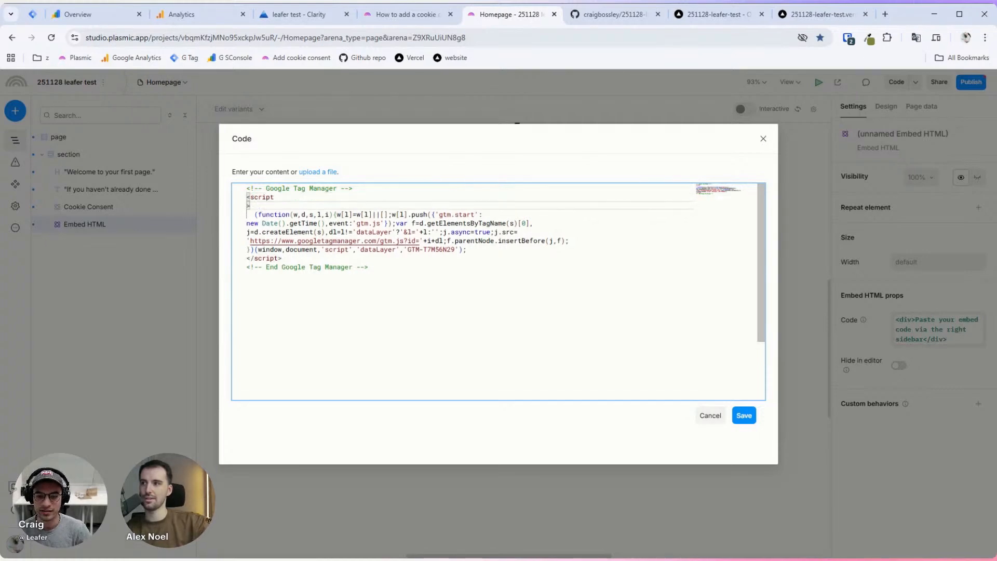
# Step: Add type text/plain, data-category analytics and data-service Google Tag Manager to the script tag, then format the code
pyautogui.write("type='text/plain' data-category='analytics' data-service='Google Tag Manager'")
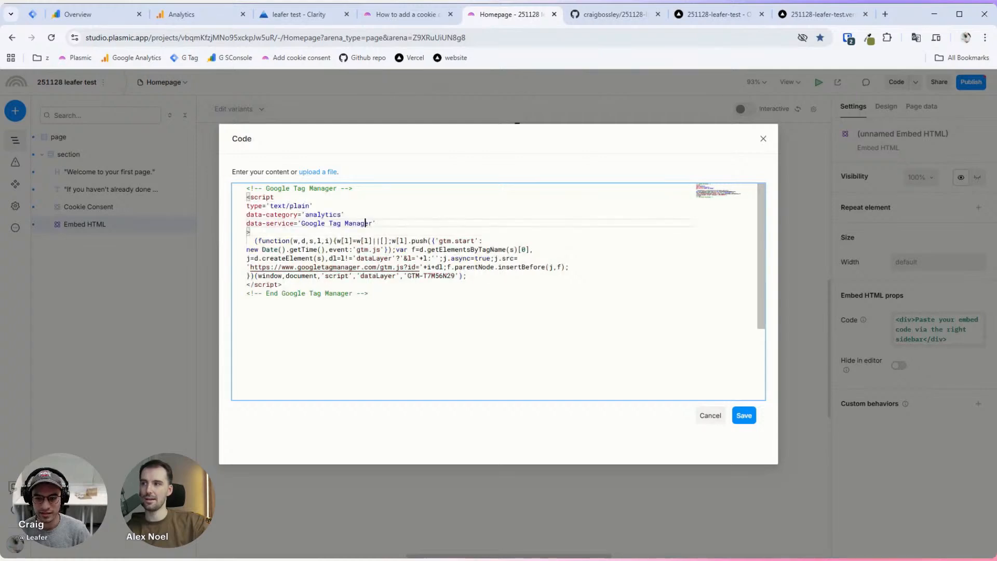
pyautogui.rightClick(426, 185)
pyautogui.click(460, 245)
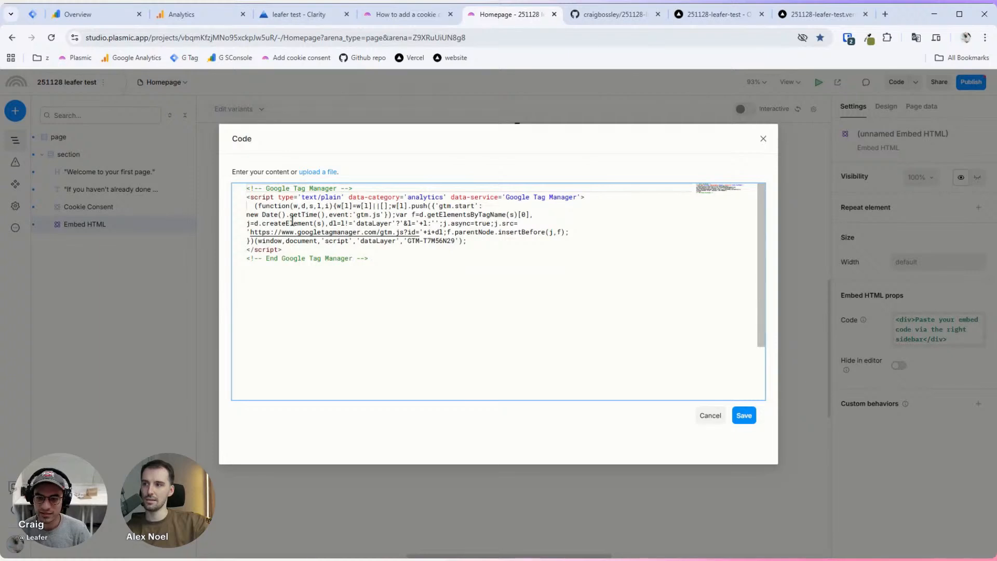
pyautogui.click(282, 198)
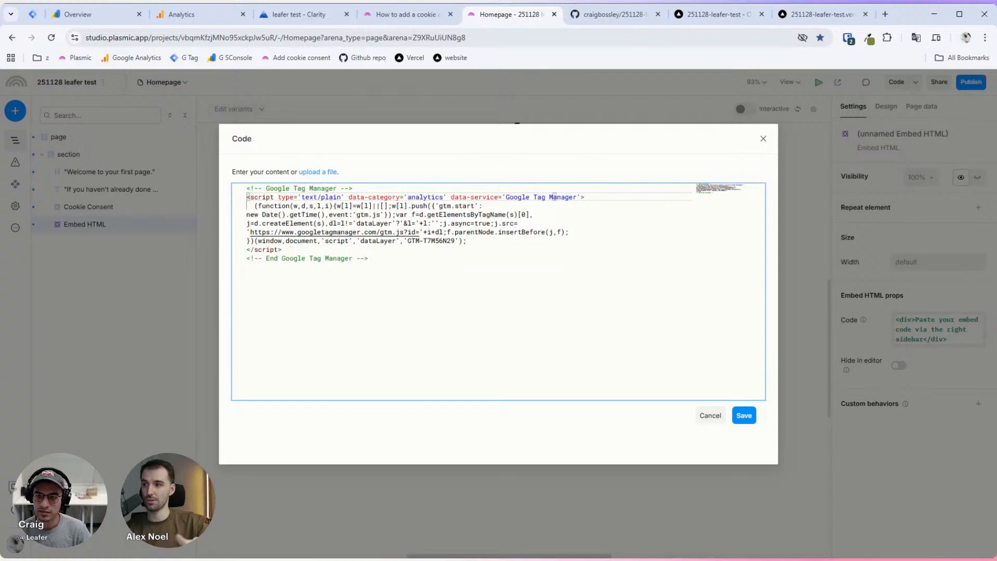
# Step: Save the updated GTM snippet into the Embed HTML
pyautogui.hotkey('alt', 'Tab')
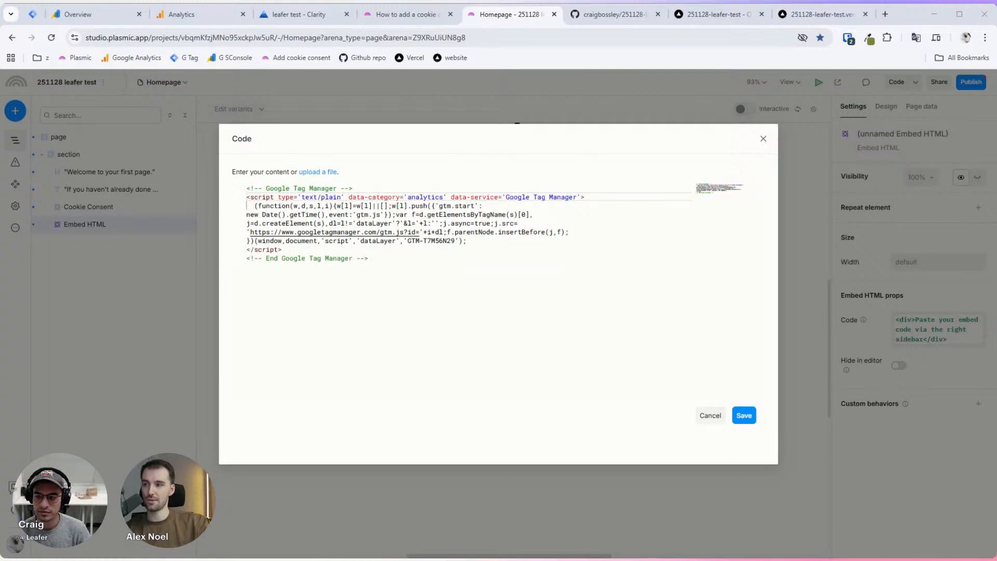
pyautogui.hotkey('alt', 'Tab')
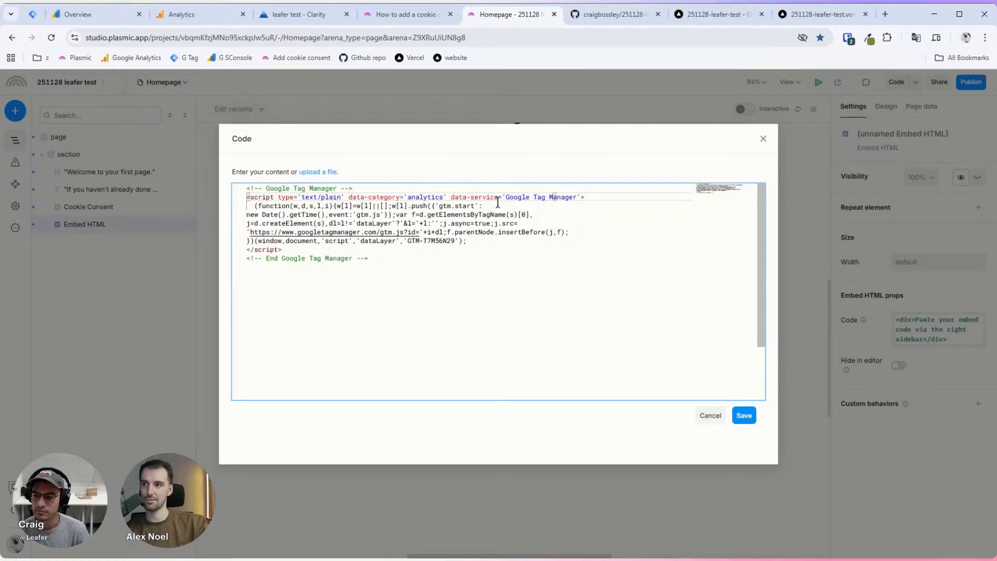
pyautogui.click(743, 415)
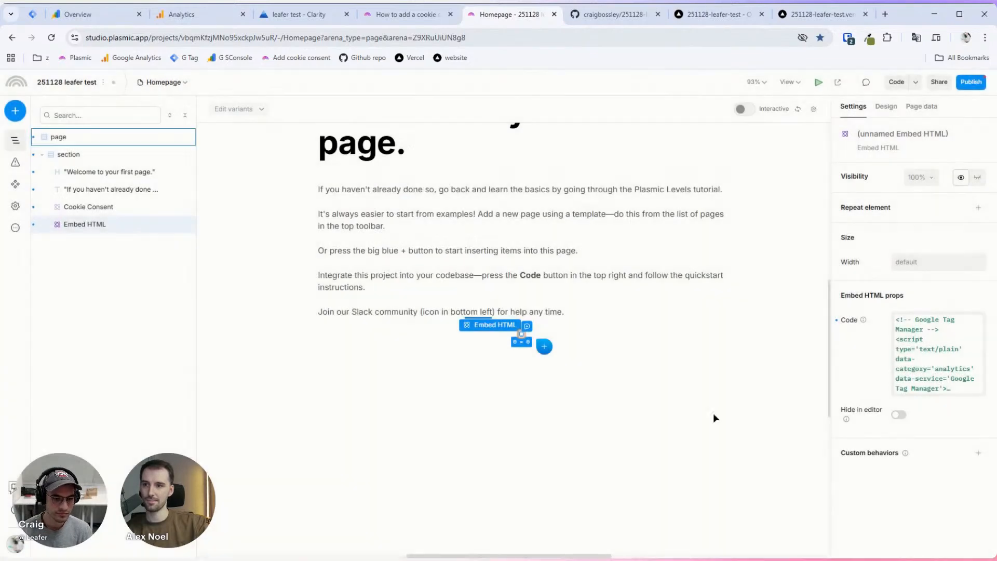
# Step: Preview Cookie Consent's preferences modal with Google Tag Manager under Performance and Analytics, then open Publish
pyautogui.click(145, 208)
pyautogui.scroll(-7, 900, 389)
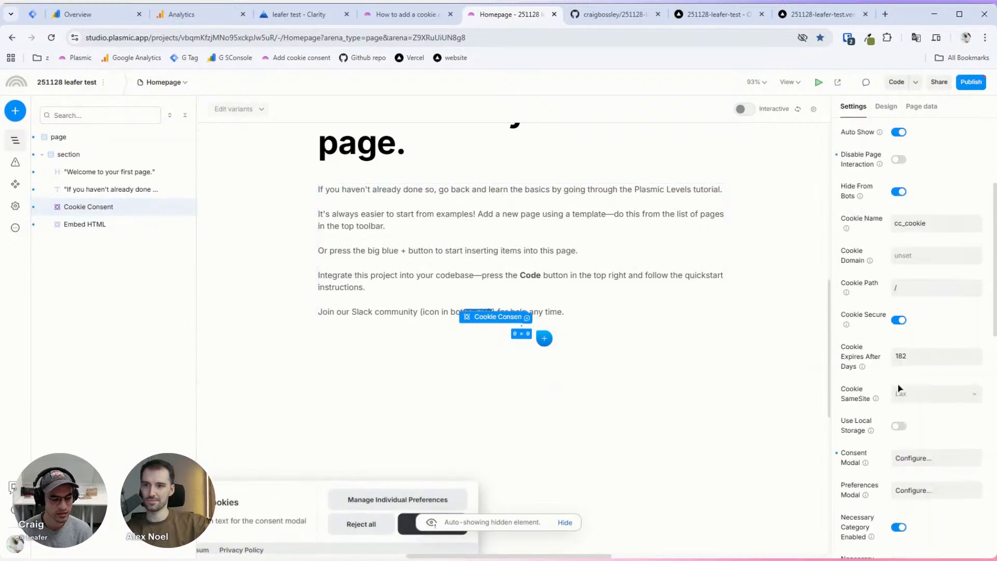
pyautogui.scroll(-7, 900, 389)
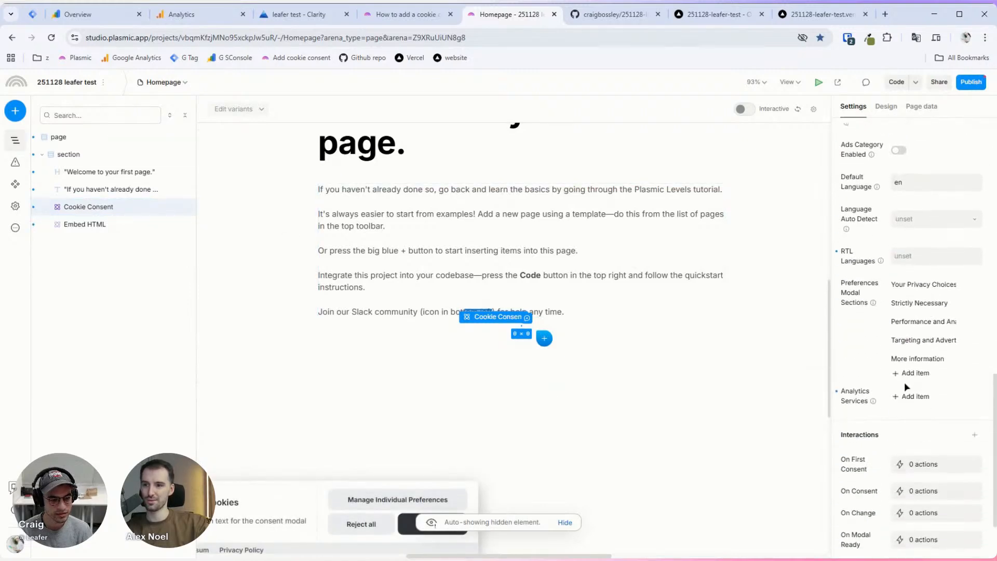
pyautogui.click(397, 499)
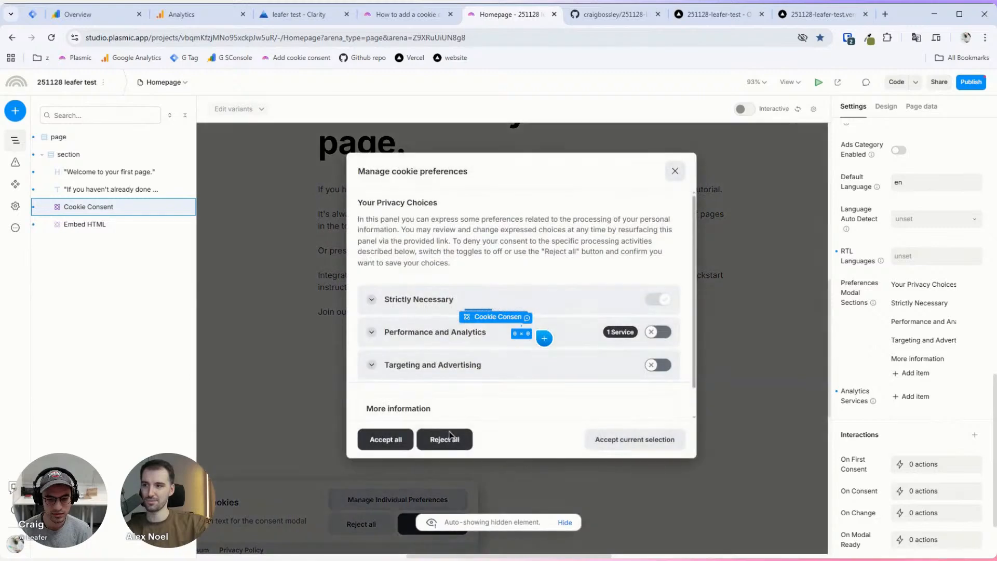
pyautogui.click(369, 332)
pyautogui.scroll(-1, 394, 312)
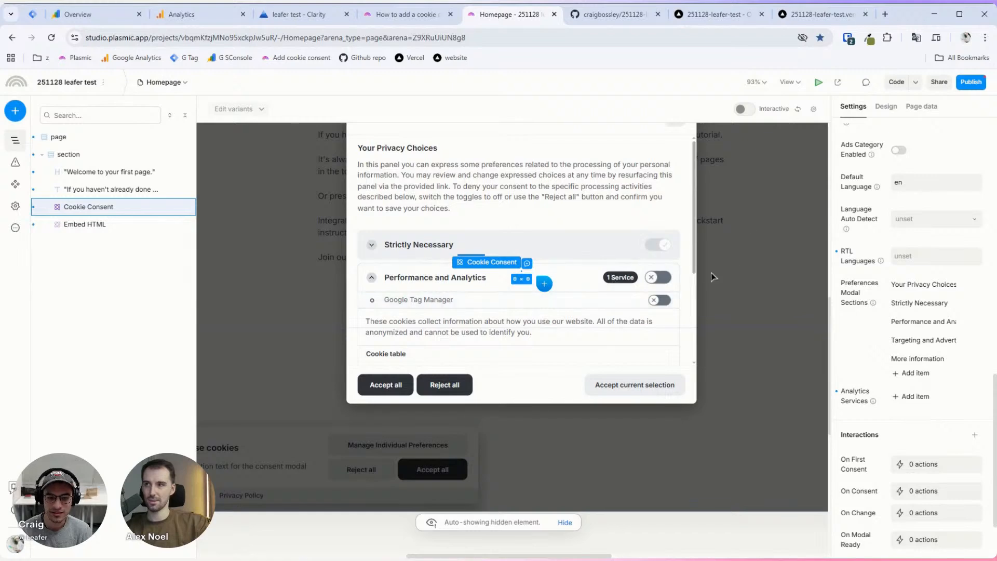
pyautogui.click(970, 82)
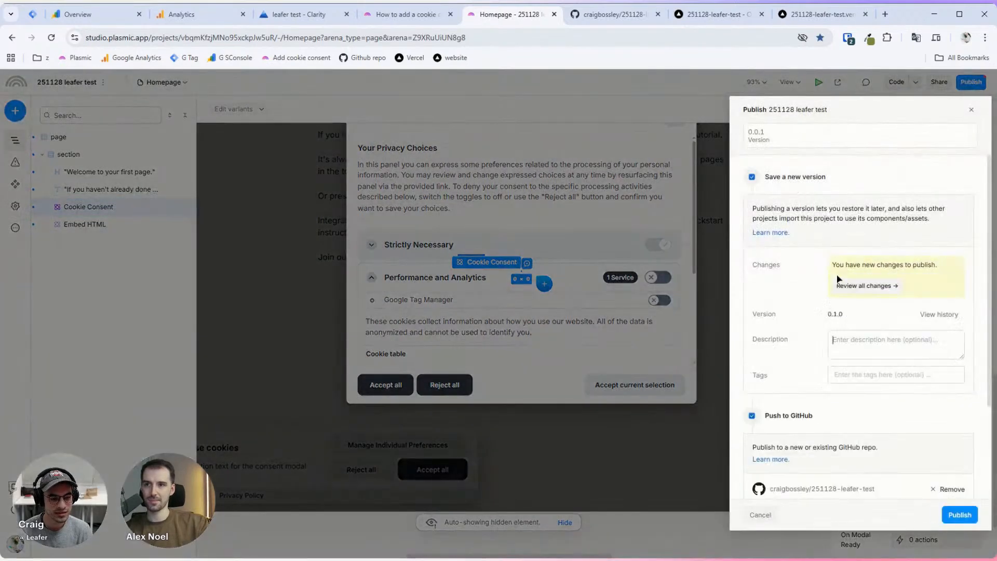
# Step: Publish version 0.1.0 described 'add google tag', then reset the form with Start over
pyautogui.write('ad')
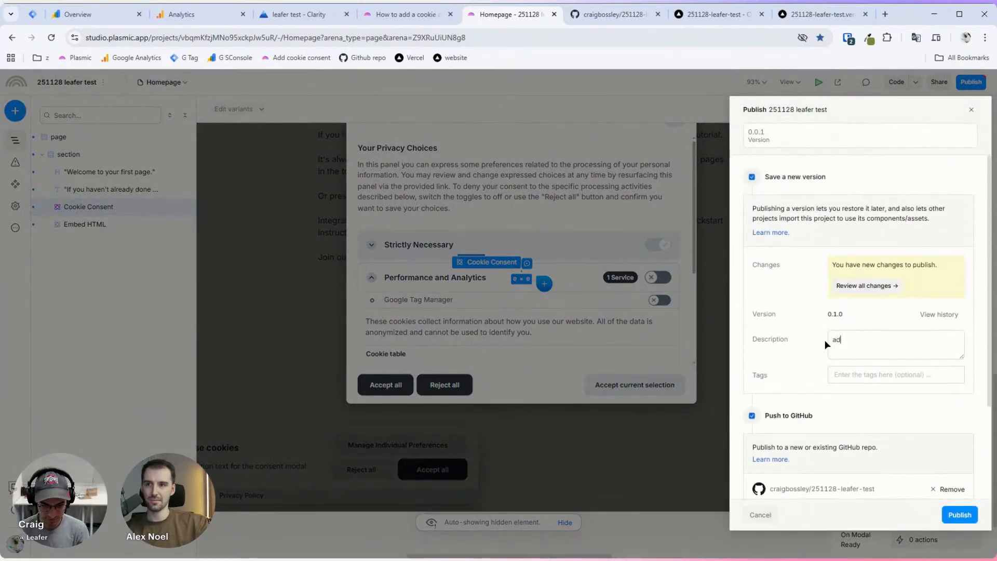
pyautogui.write('d google tag manager')
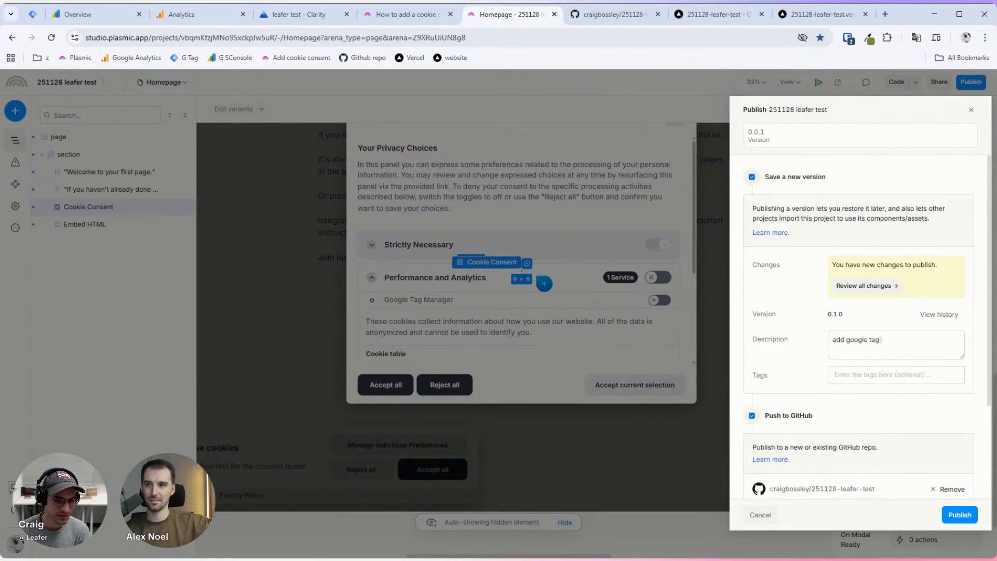
pyautogui.click(959, 514)
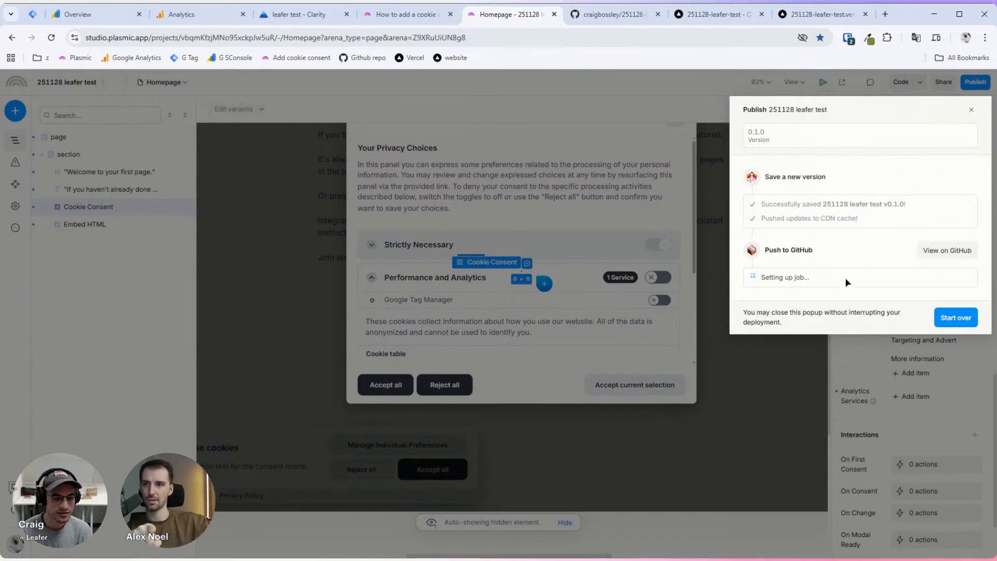
pyautogui.click(956, 318)
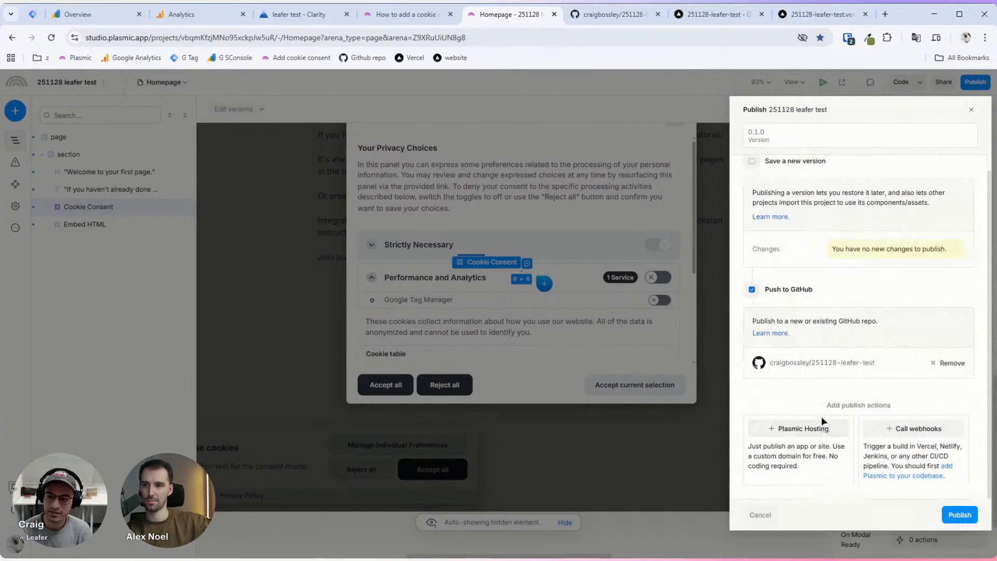
# Step: Add Plasmic Hosting as a publish target with subdomain leafer-cookie-test.plasmic.run
pyautogui.click(817, 429)
pyautogui.scroll(-3, 834, 394)
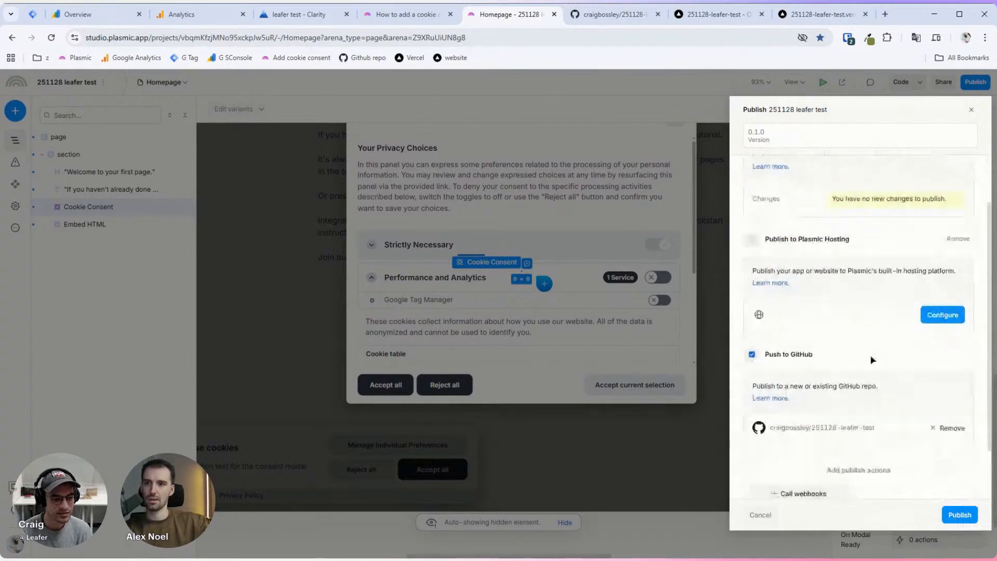
pyautogui.click(929, 253)
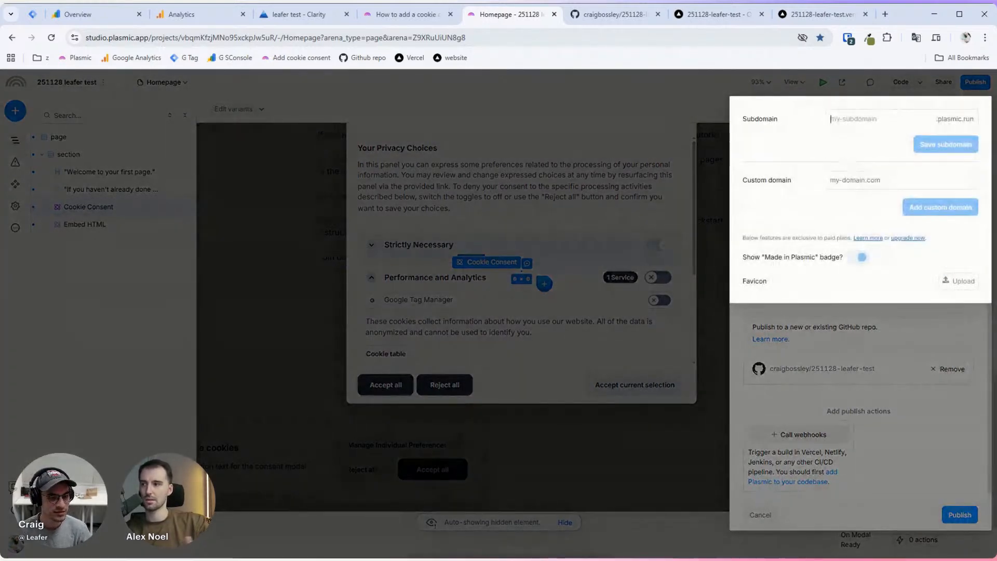
pyautogui.click(862, 124)
pyautogui.write('l')
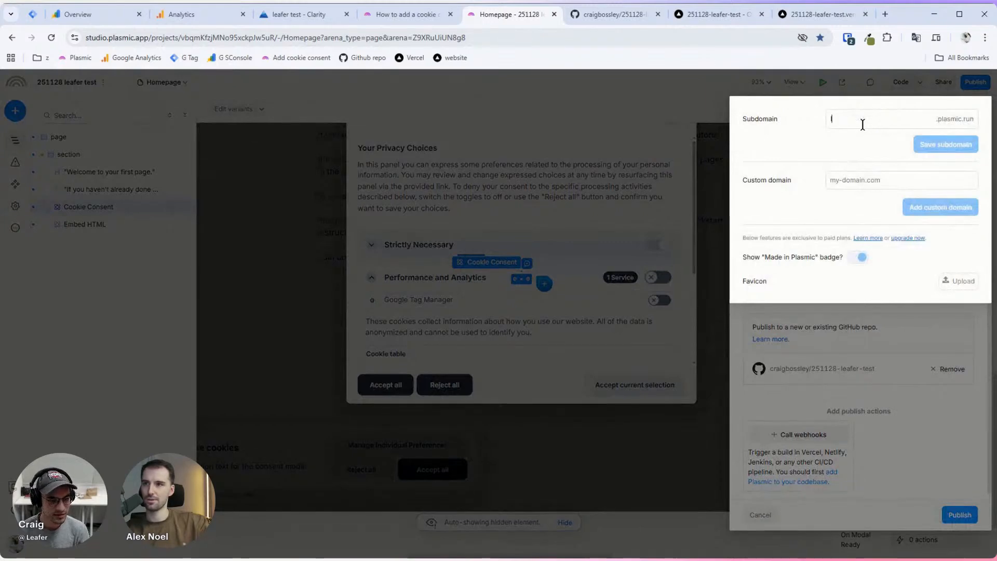
pyautogui.write('eafer-cookie-test')
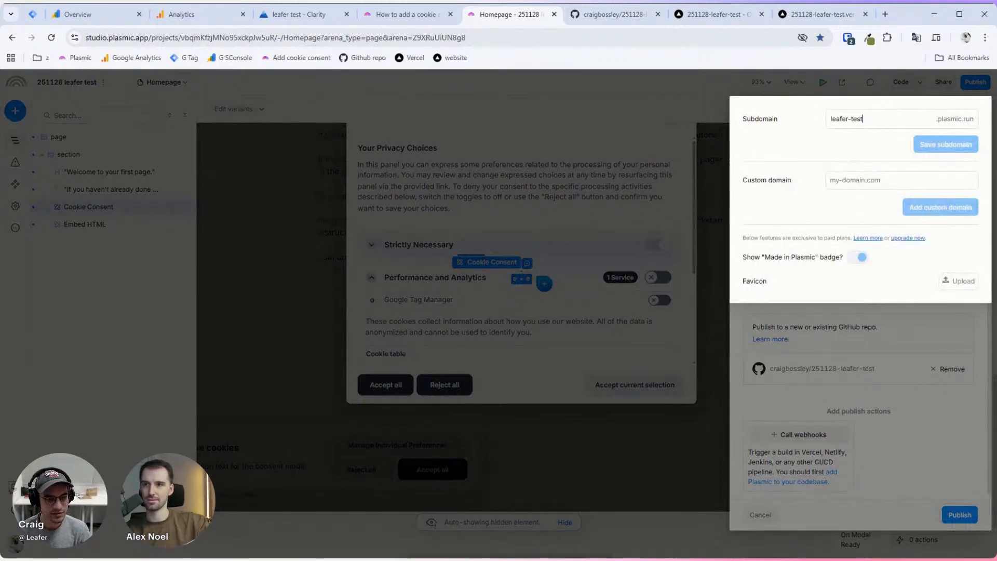
pyautogui.press('Left')
pyautogui.press('Left')
pyautogui.press('Left')
pyautogui.press('Left')
pyautogui.write('cookie-')
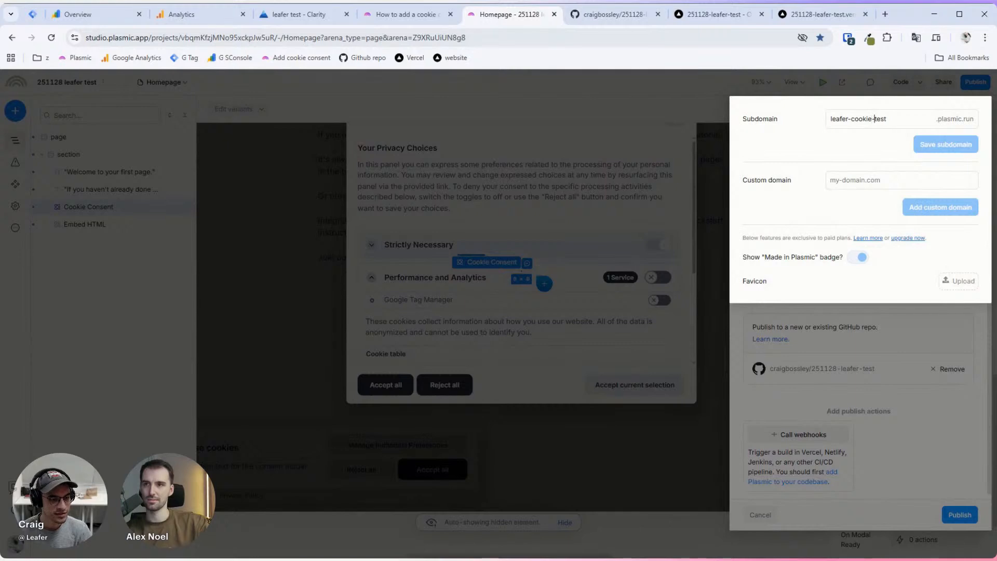
pyautogui.press('End')
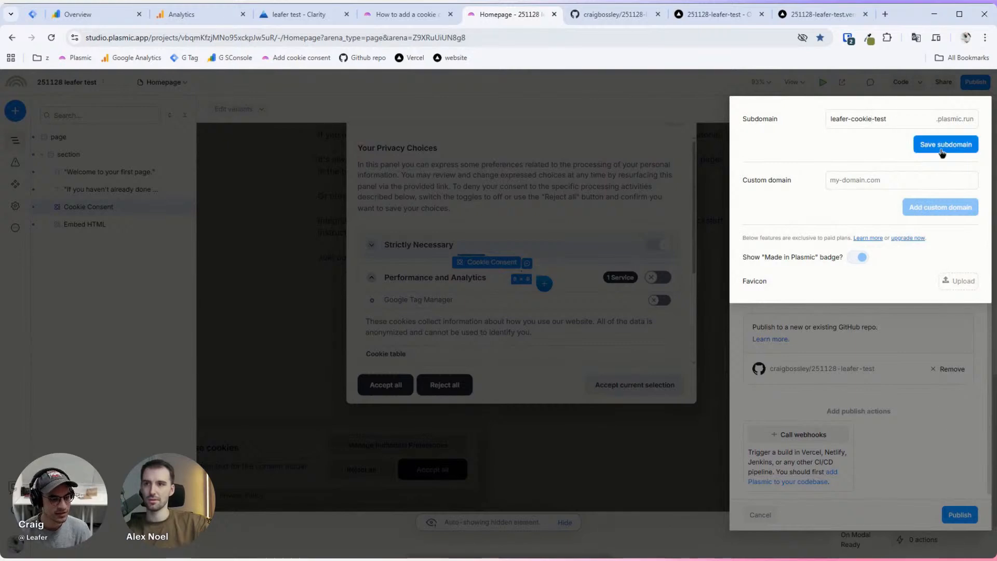
pyautogui.click(943, 146)
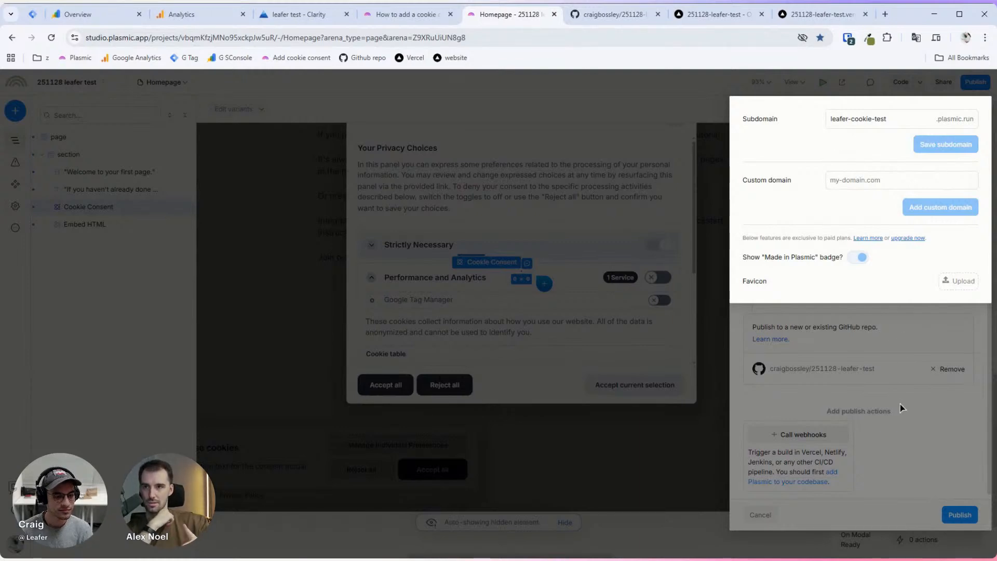
pyautogui.click(908, 387)
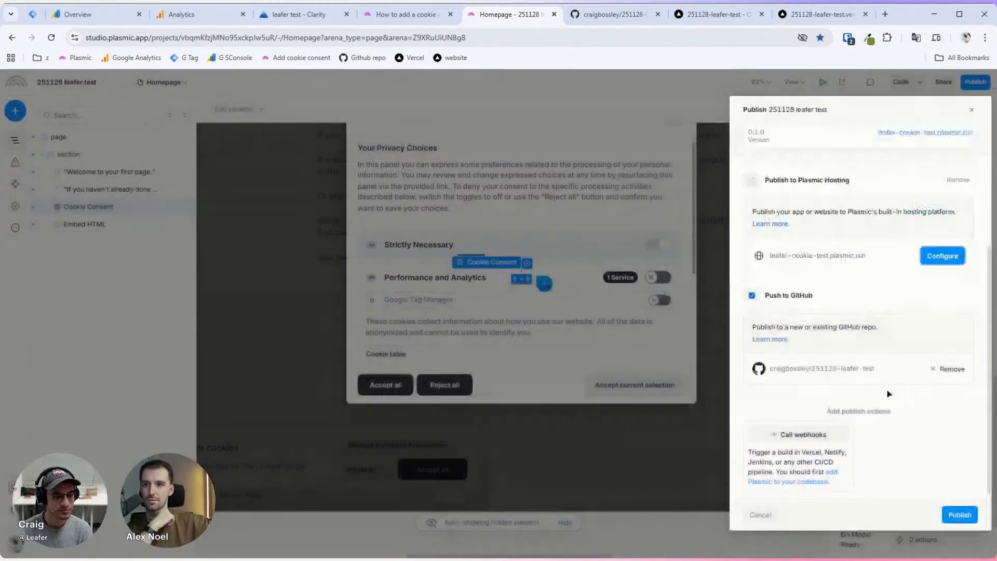
# Step: Publish the project with the GitHub push, start over, and close the Publish panel
pyautogui.click(960, 515)
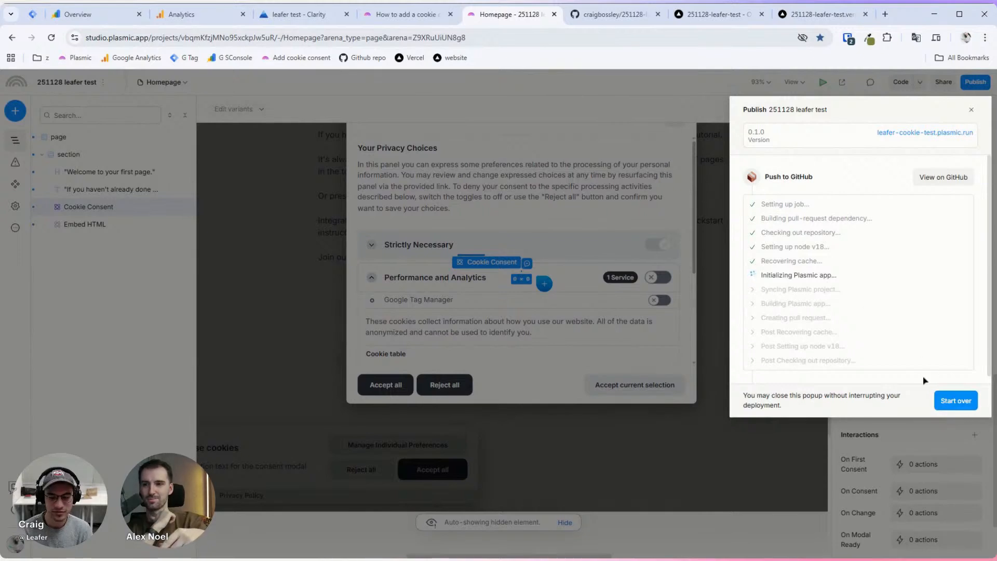
pyautogui.click(955, 401)
pyautogui.scroll(-2, 795, 233)
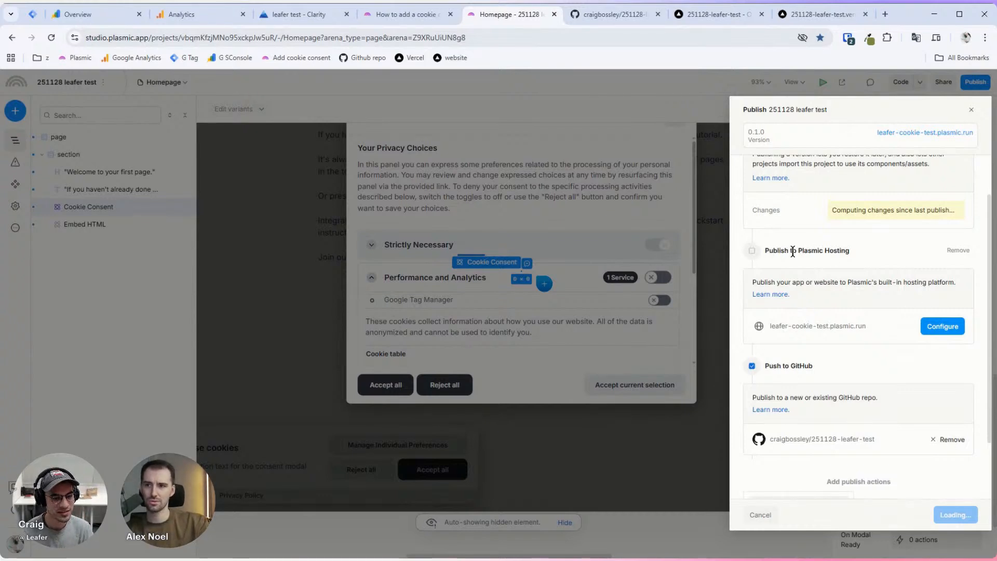
pyautogui.scroll(-2, 832, 422)
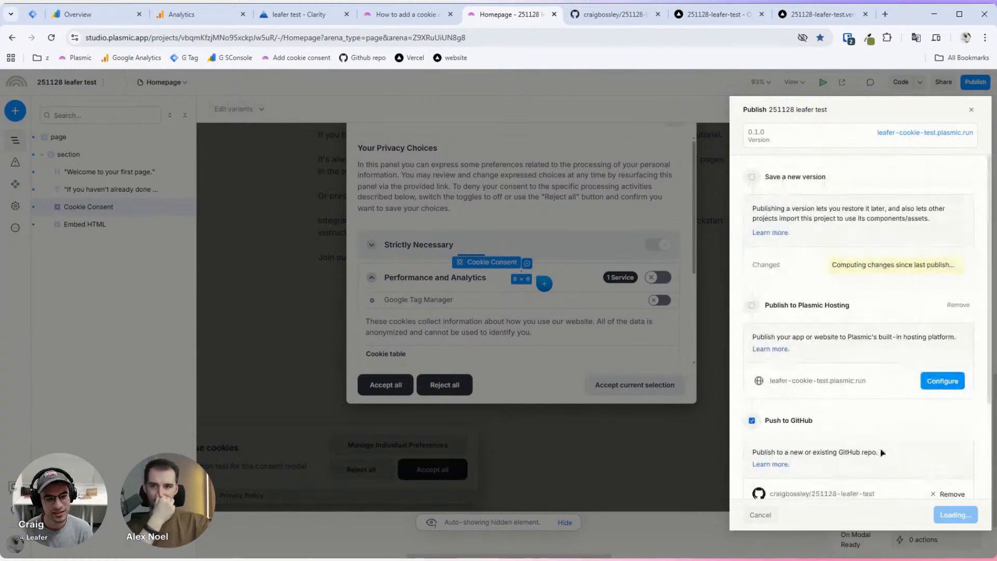
pyautogui.click(688, 511)
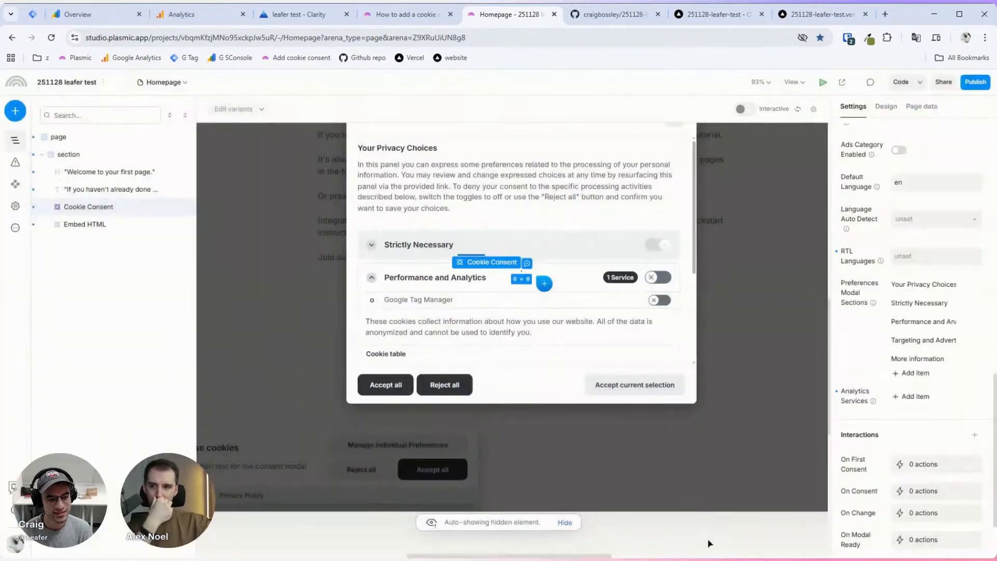
# Step: Reopen the publish options and uncheck Push to GitHub
pyautogui.click(975, 82)
pyautogui.scroll(-3, 888, 436)
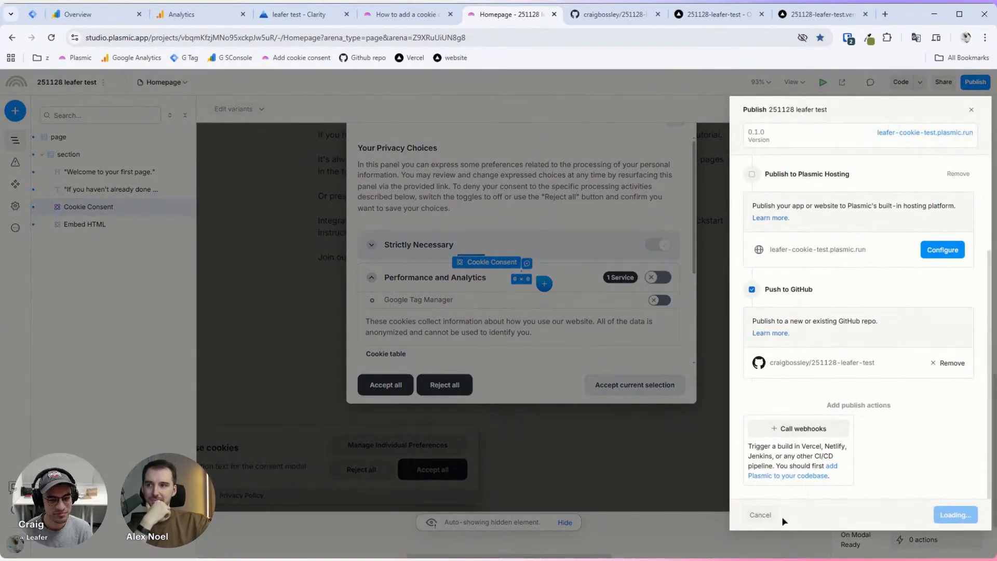
pyautogui.scroll(3, 876, 421)
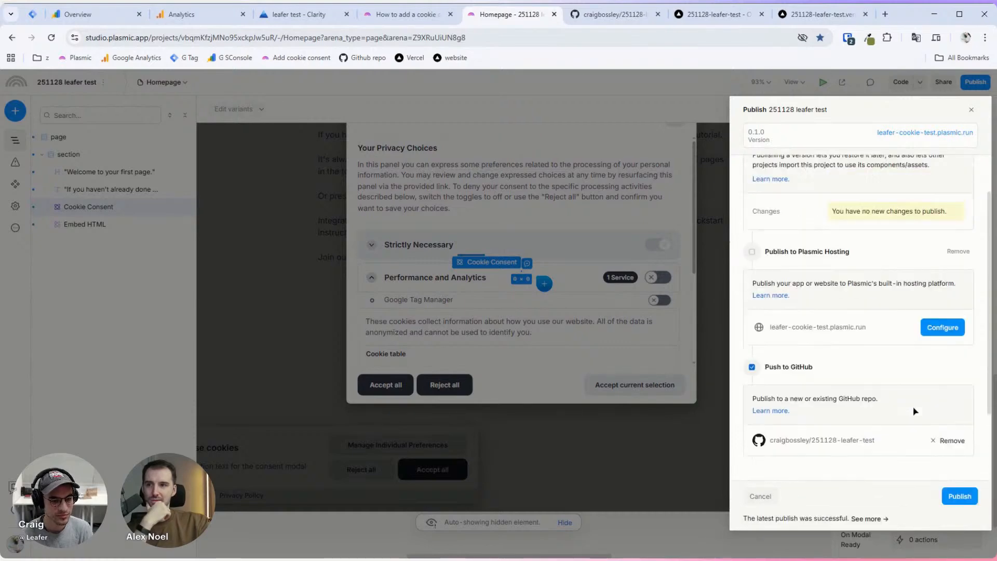
pyautogui.click(678, 530)
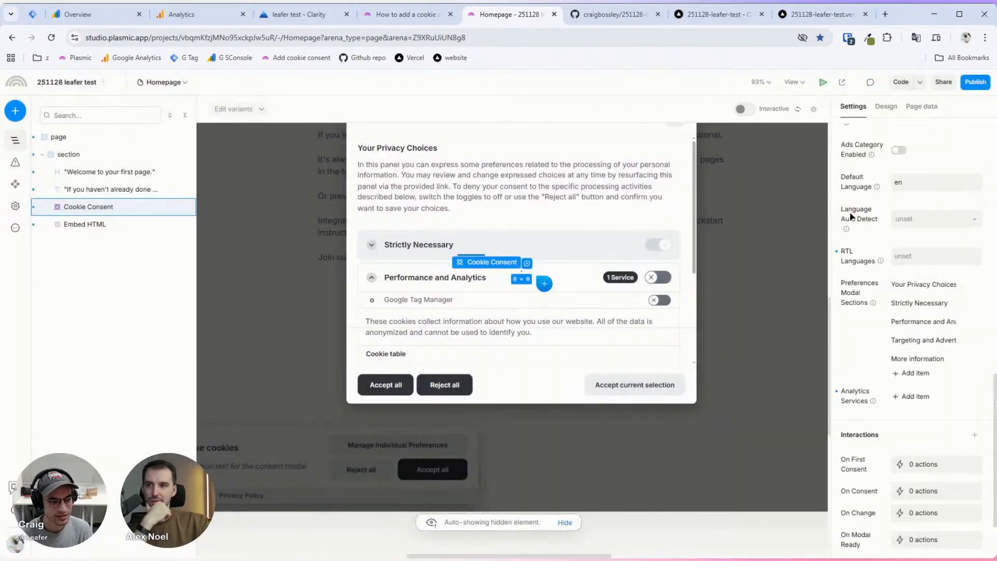
pyautogui.click(975, 82)
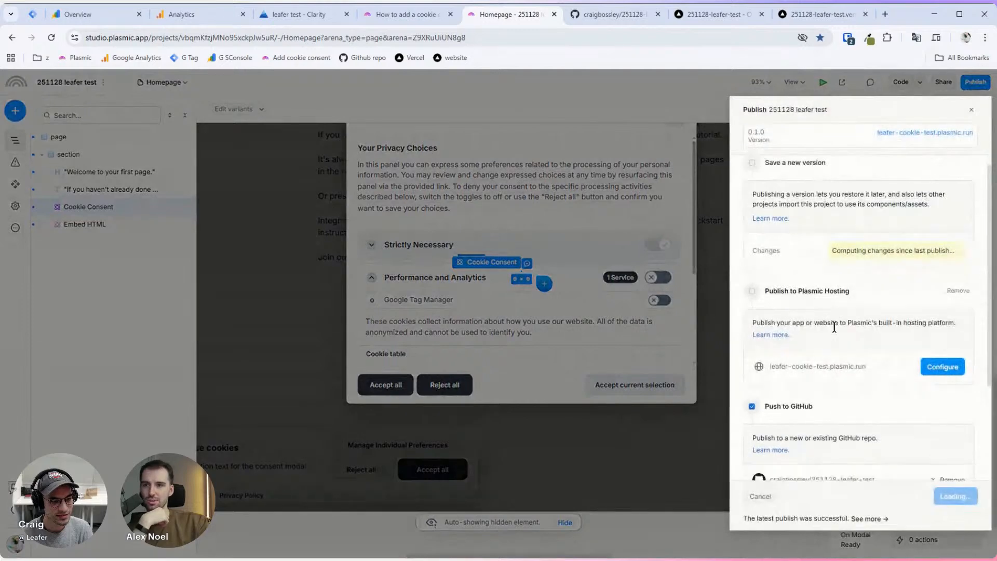
pyautogui.scroll(-1, 768, 358)
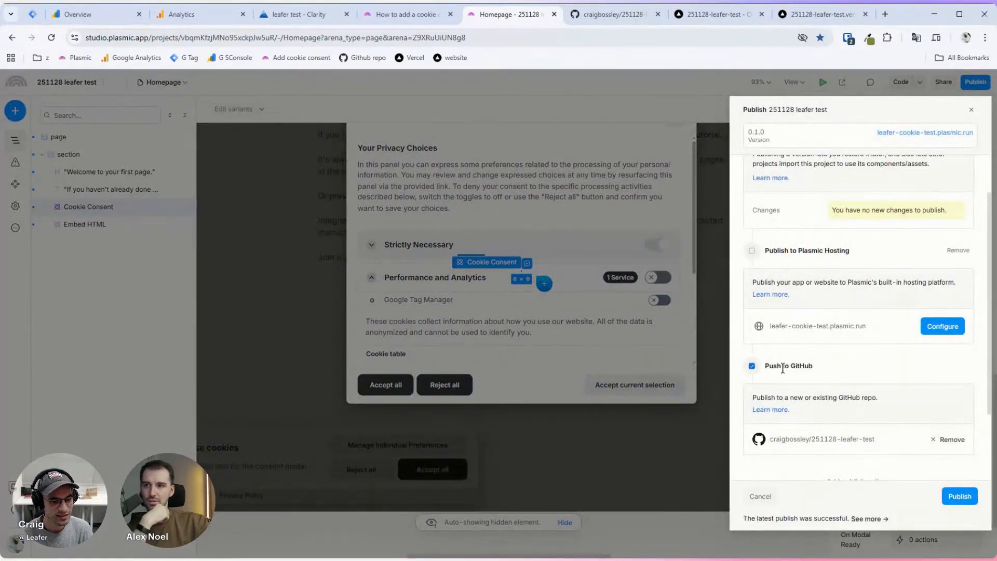
pyautogui.click(751, 366)
pyautogui.scroll(-1, 928, 361)
pyautogui.scroll(1, 910, 356)
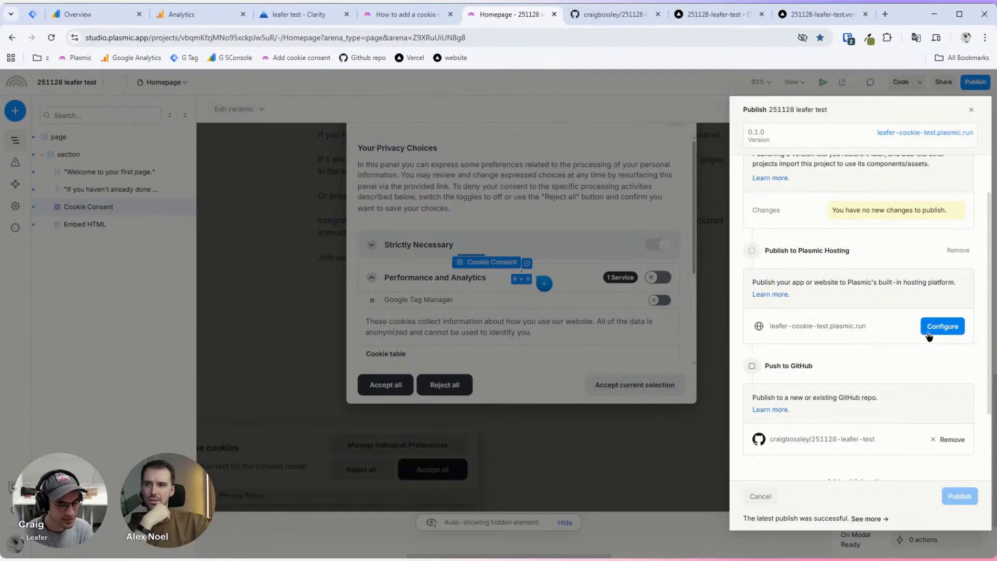
# Step: Open the live site leafer-cookie-test.plasmic.run in a new tab
pyautogui.click(943, 326)
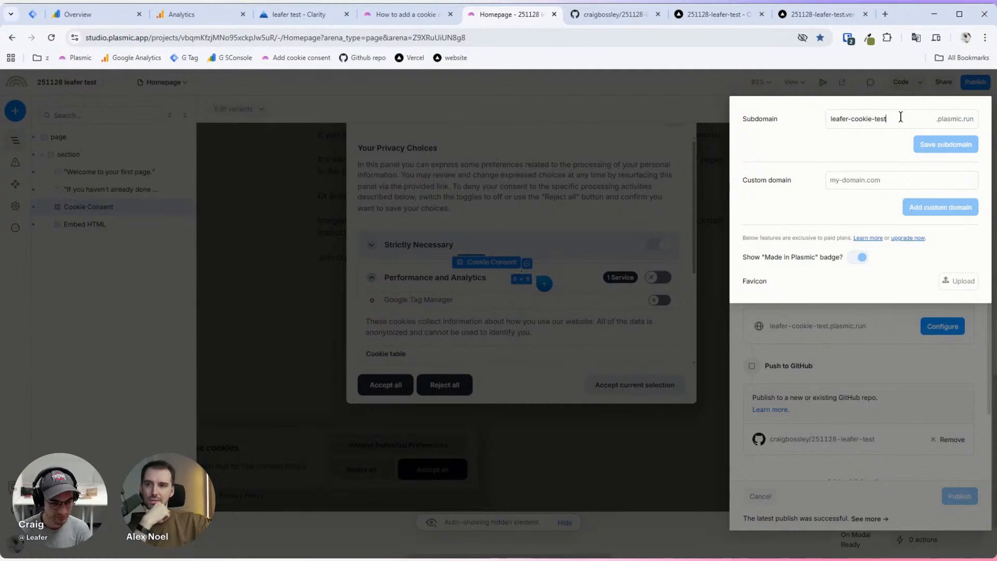
pyautogui.click(908, 339)
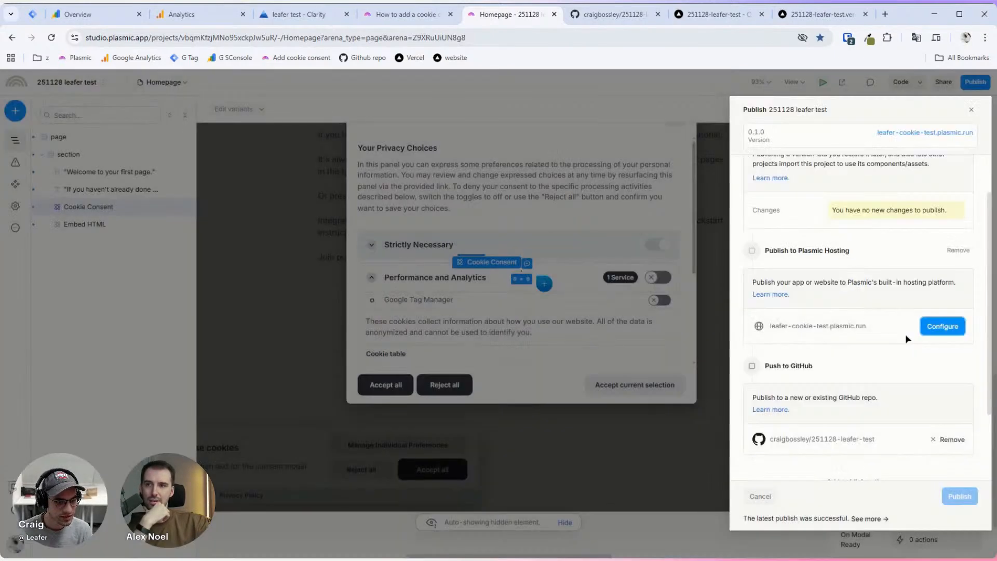
pyautogui.scroll(-3, 852, 332)
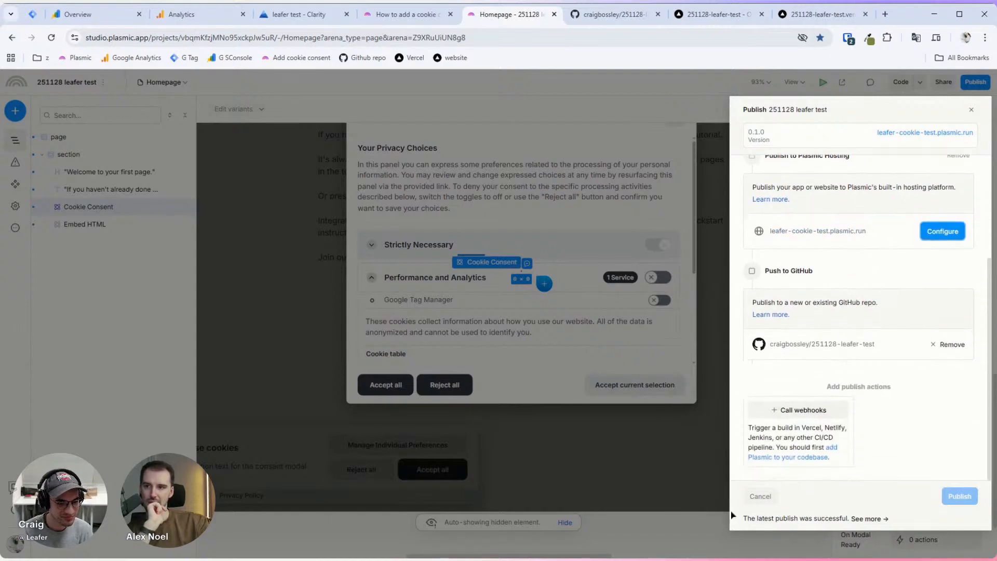
pyautogui.scroll(5, 859, 285)
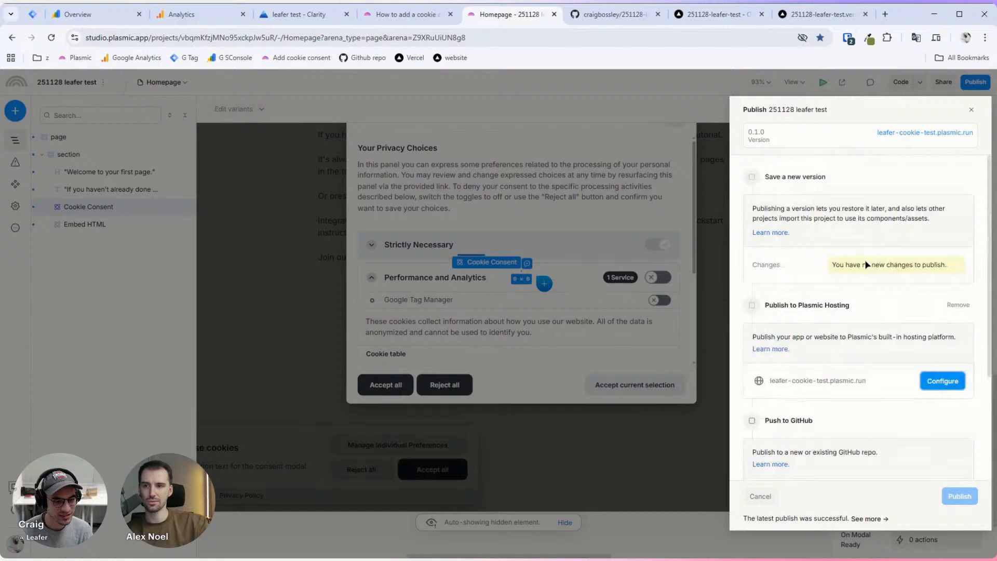
pyautogui.click(807, 381)
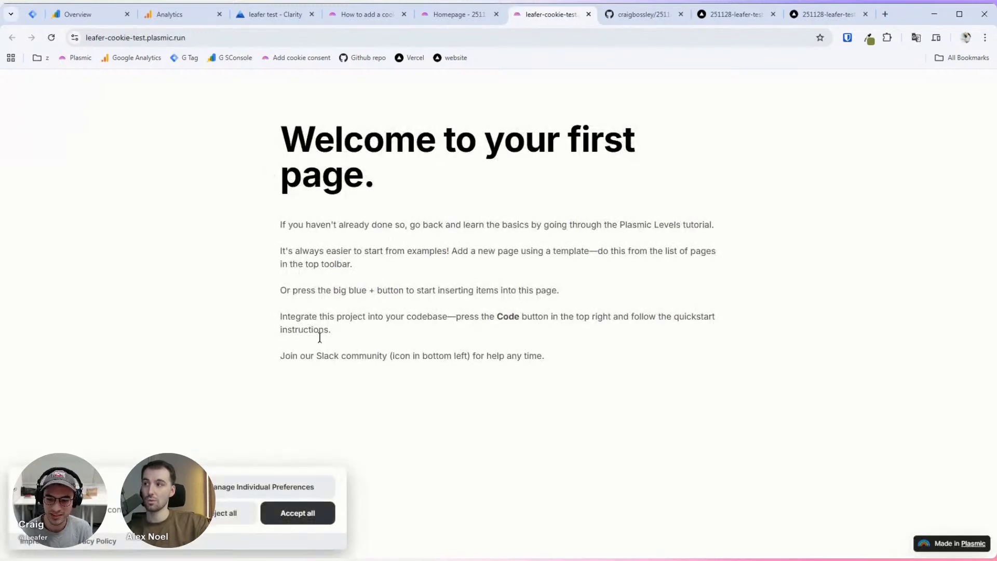
# Step: Check that the live site's preferences list Google Tag Manager under Performance and Analytics
pyautogui.click(249, 485)
pyautogui.click(363, 345)
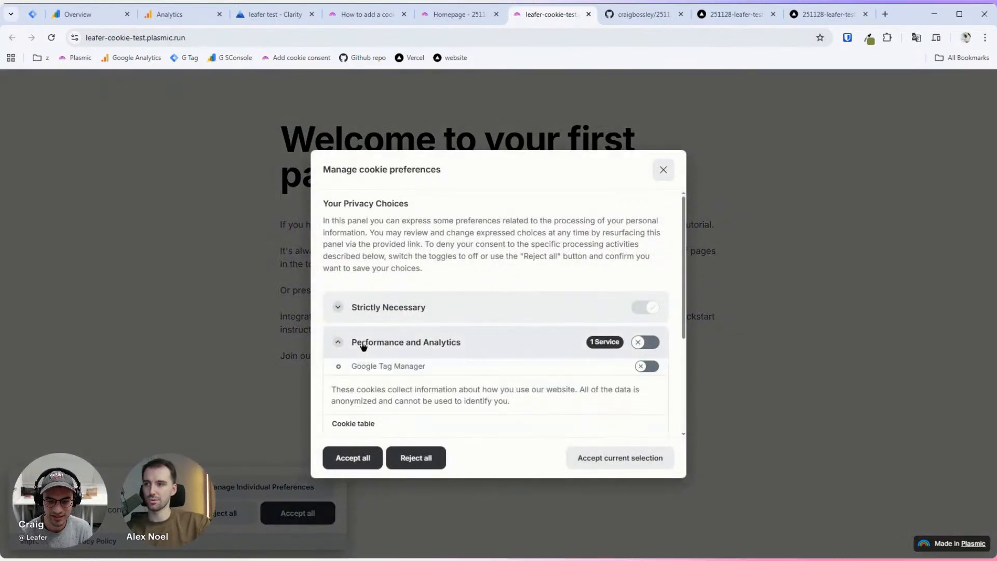
pyautogui.scroll(-2, 472, 341)
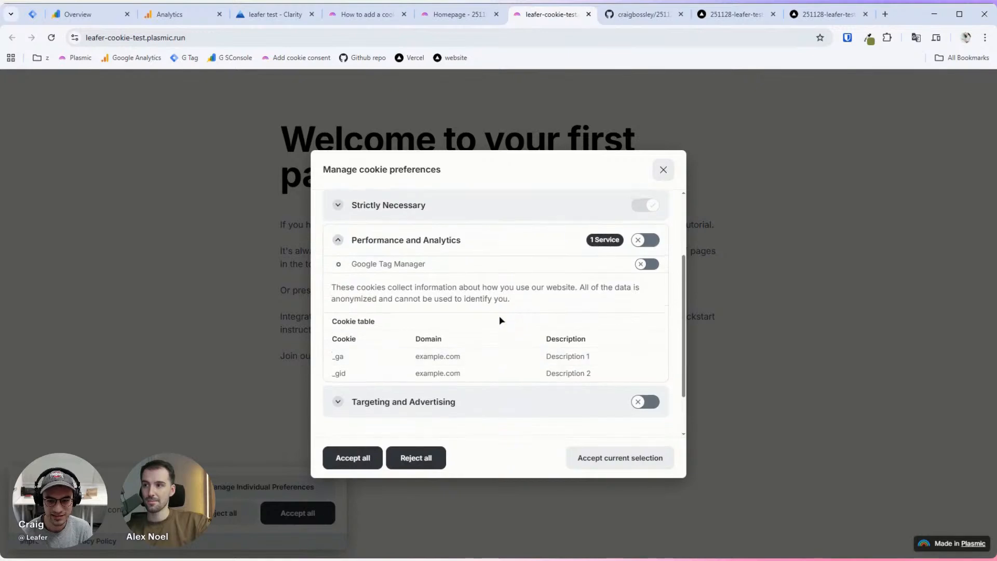
pyautogui.scroll(1, 499, 316)
pyautogui.moveTo(352, 312); pyautogui.dragTo(437, 312)
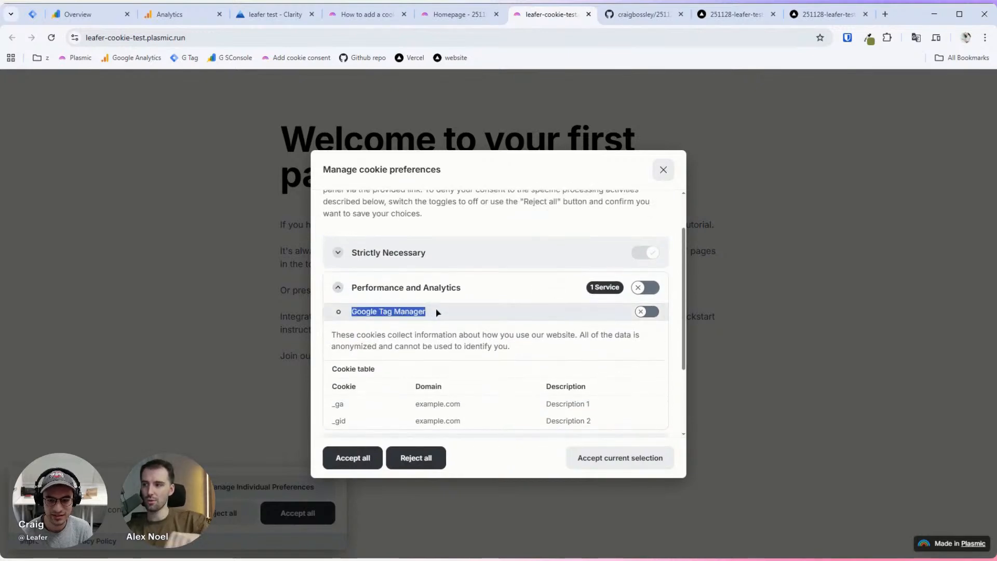
pyautogui.click(438, 312)
# Step: Open DevTools Network, reload the page, and filter all requests by 'gtm'
pyautogui.hotkey('ctrl', 'shift', 'i')
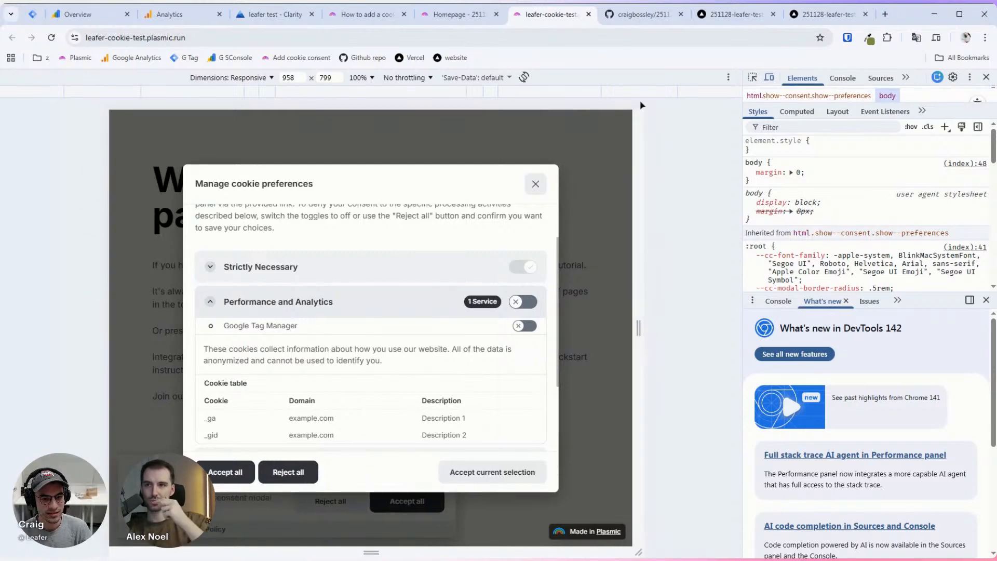
pyautogui.click(769, 76)
pyautogui.moveTo(742, 180); pyautogui.dragTo(497, 155)
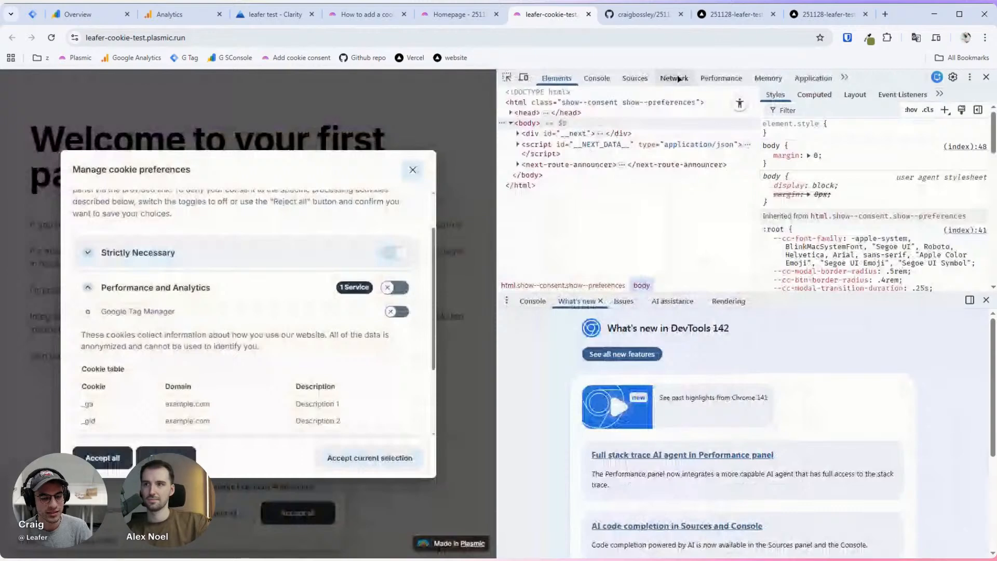
pyautogui.click(673, 77)
pyautogui.moveTo(947, 297); pyautogui.dragTo(947, 412)
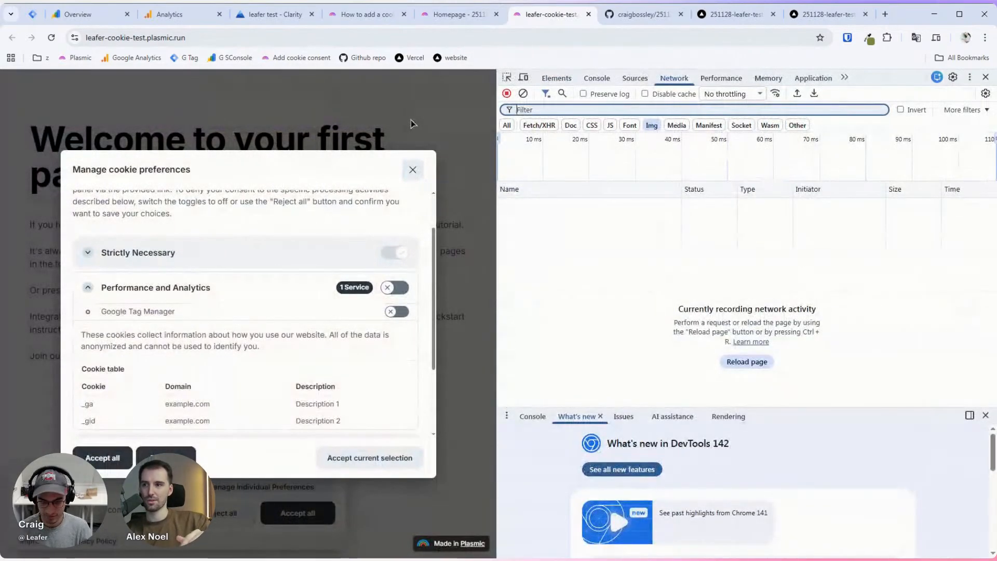
pyautogui.hotkey('ctrl', 'r')
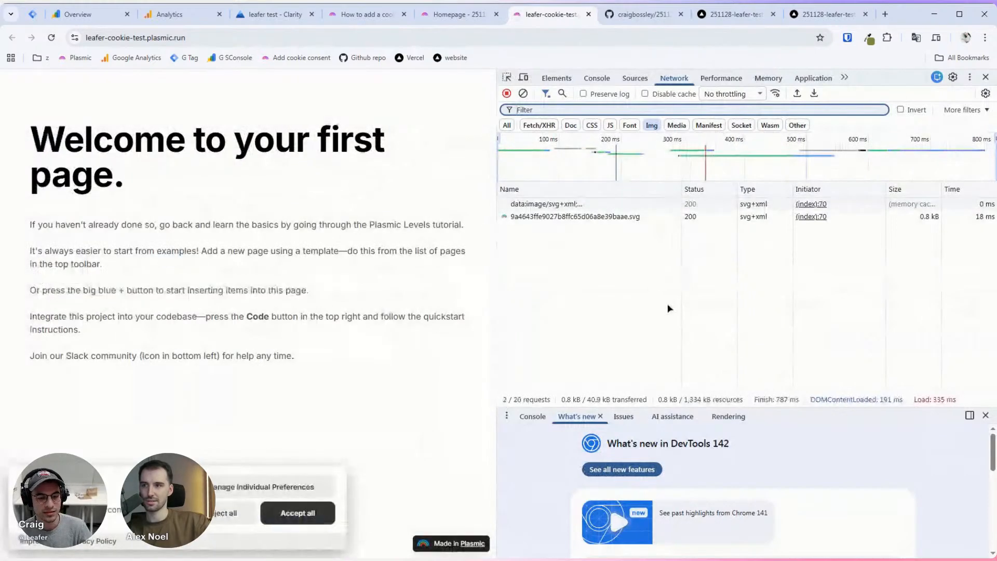
pyautogui.click(507, 125)
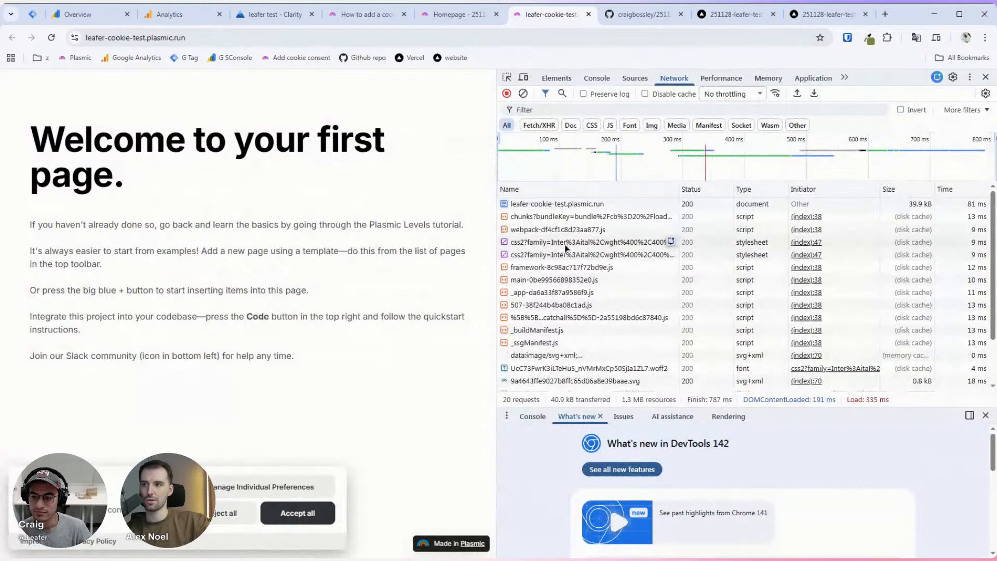
pyautogui.click(572, 110)
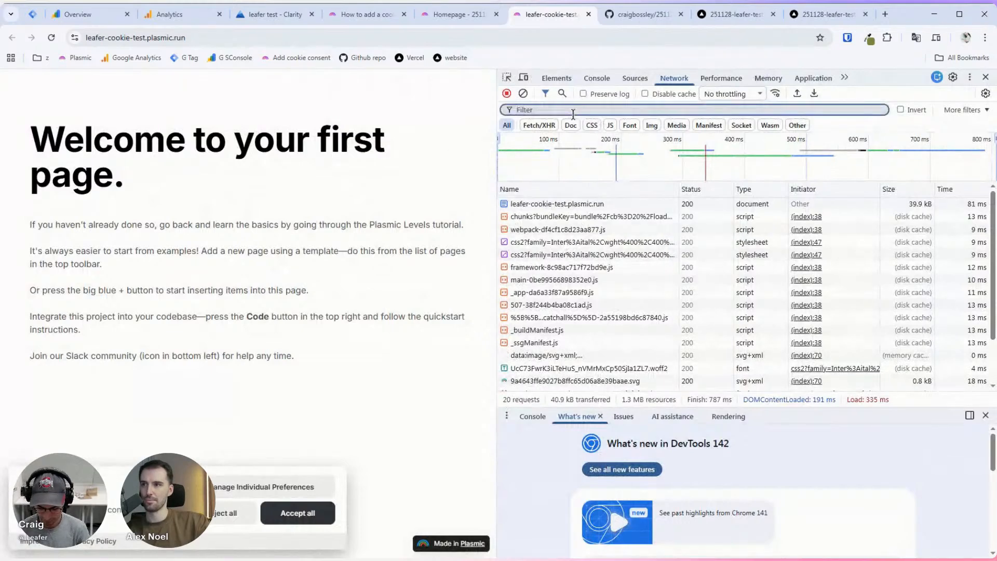
pyautogui.write('gtm')
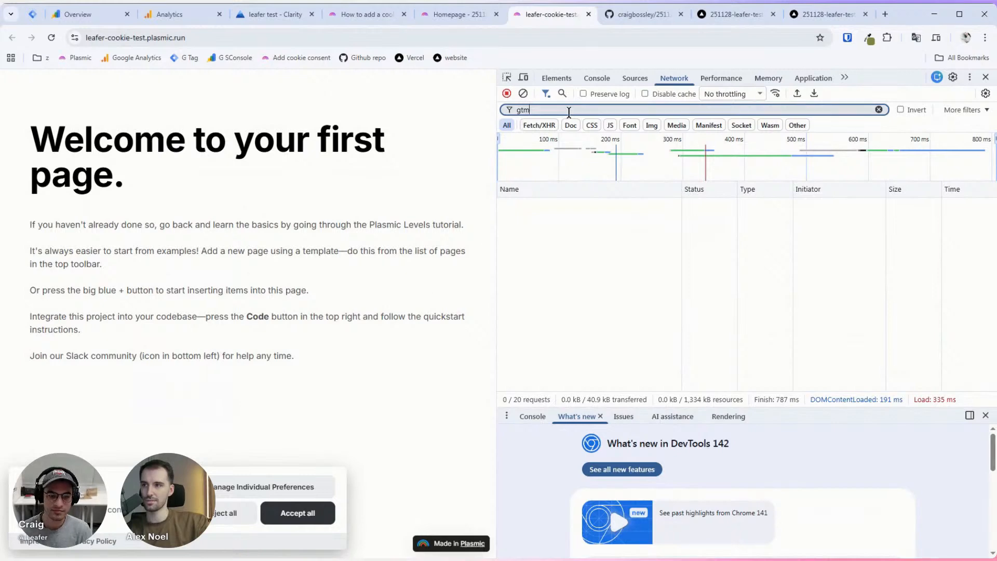
# Step: Enable Performance and Analytics in the preferences and accept the current selection
pyautogui.click(281, 488)
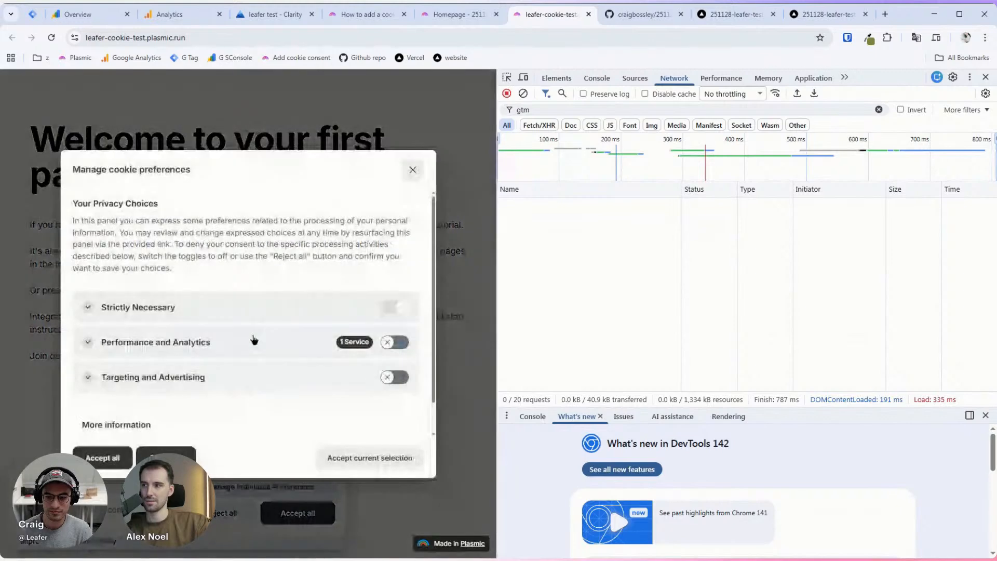
pyautogui.click(252, 338)
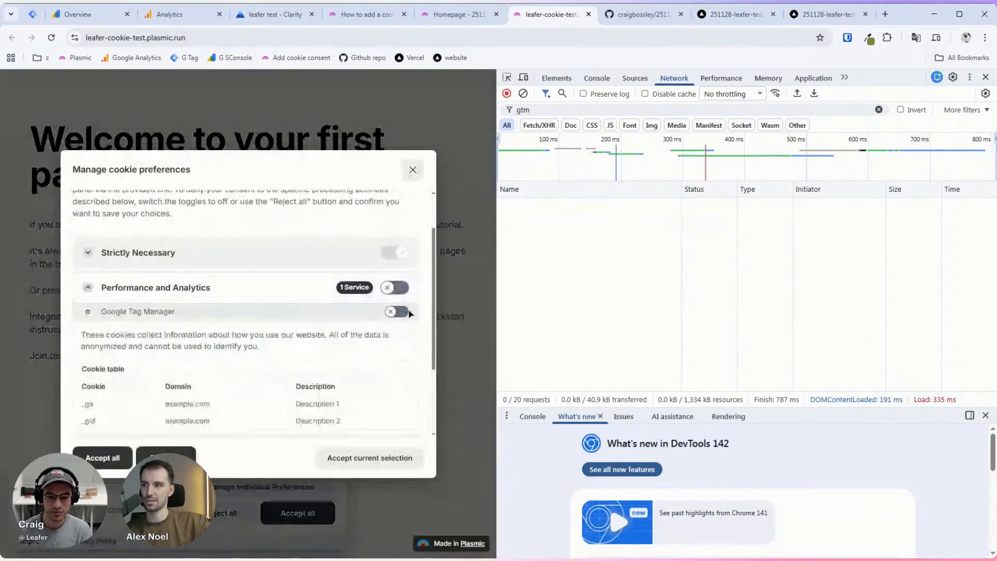
pyautogui.click(393, 289)
pyautogui.scroll(-1, 308, 330)
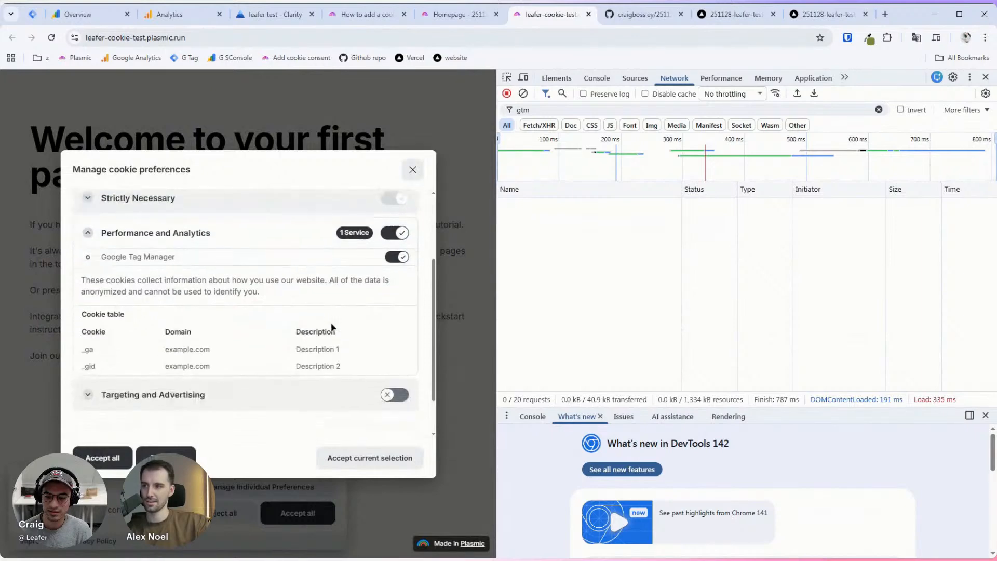
pyautogui.click(396, 459)
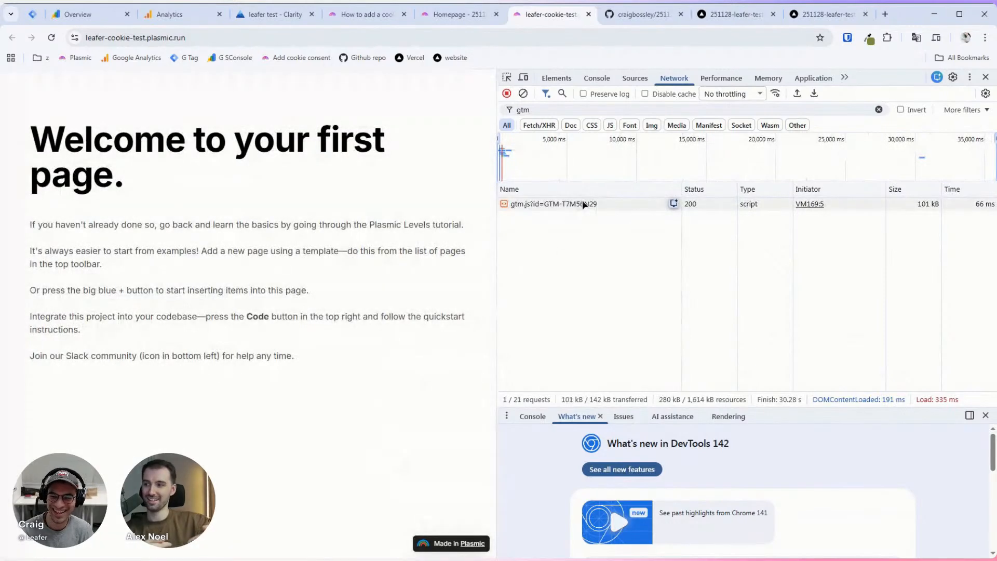
# Step: Preview the loaded gtm.js script's code, then switch DevTools to the Application panel
pyautogui.click(583, 205)
pyautogui.scroll(-3, 719, 234)
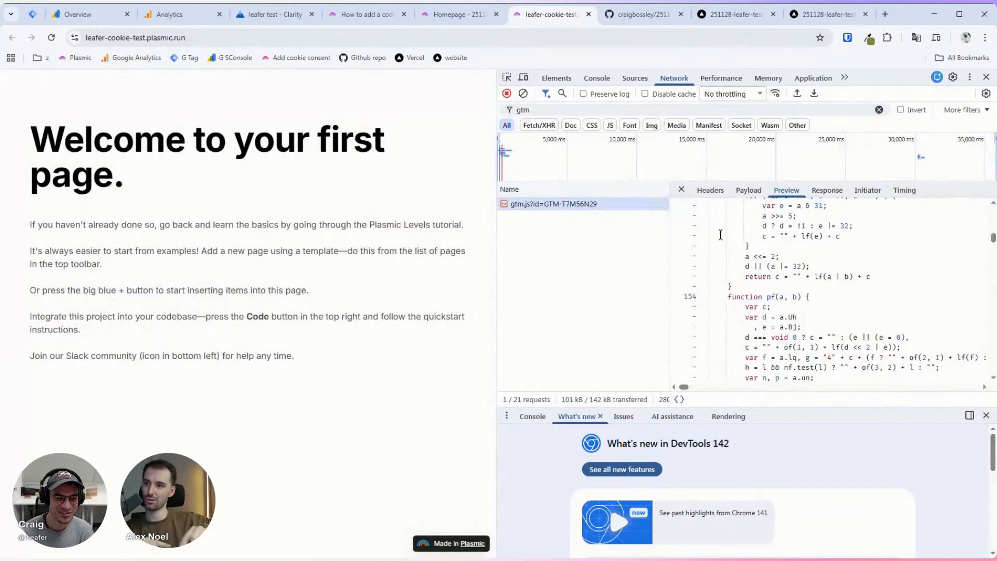
pyautogui.scroll(10, 721, 235)
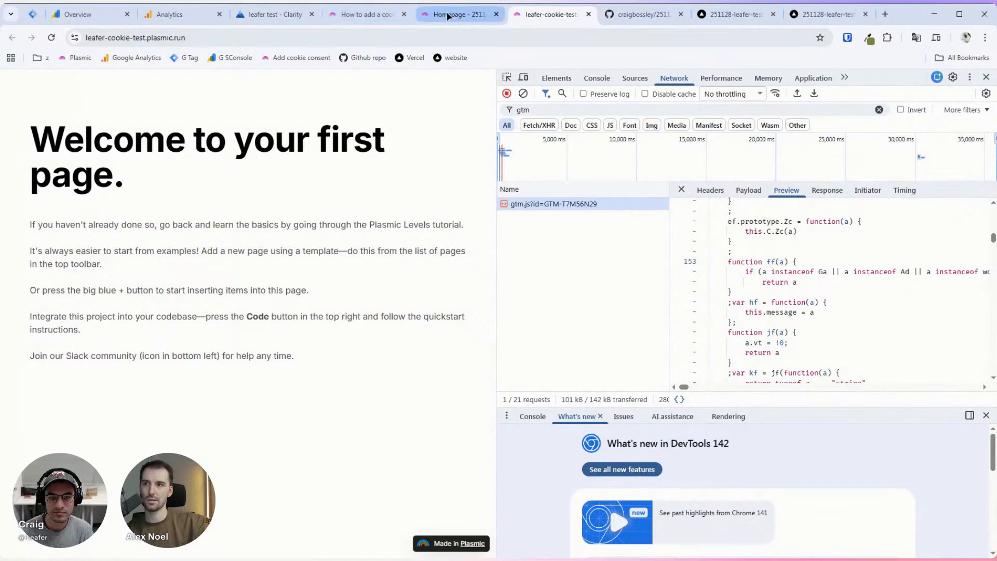
pyautogui.click(813, 78)
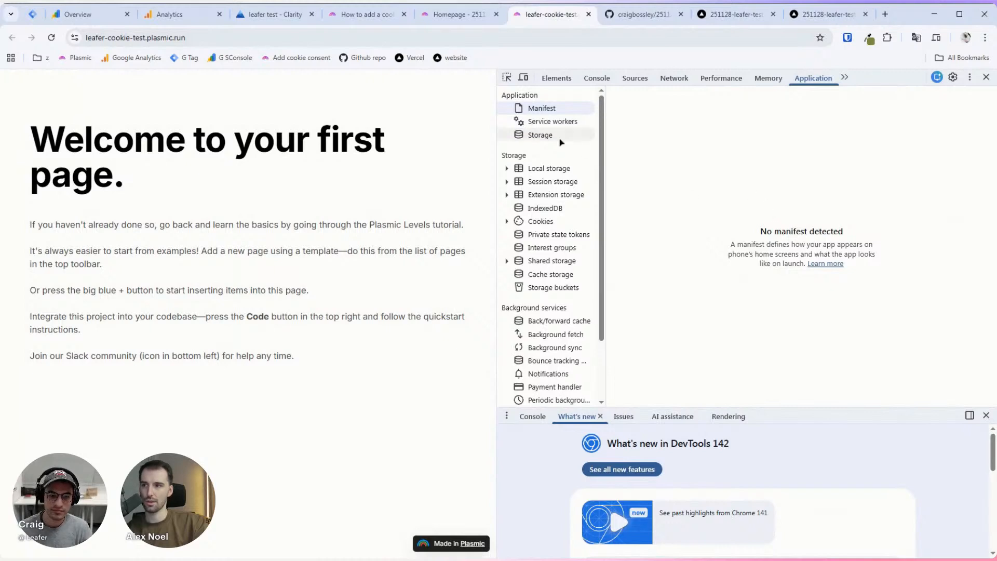
# Step: Inspect the site's cookies and the cc_cookie consent value, then return to the Plasmic Studio tab
pyautogui.click(553, 222)
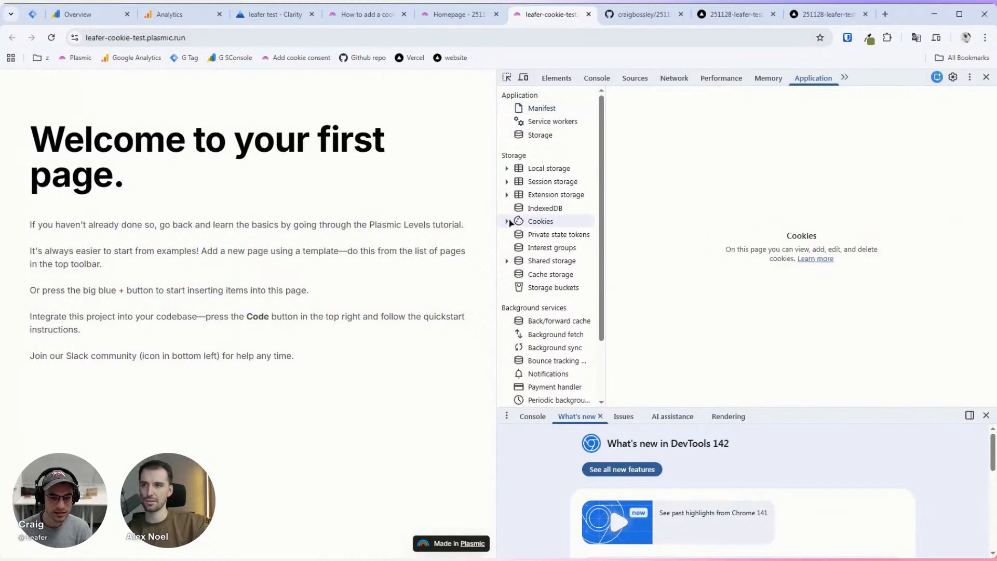
pyautogui.click(507, 222)
pyautogui.click(541, 234)
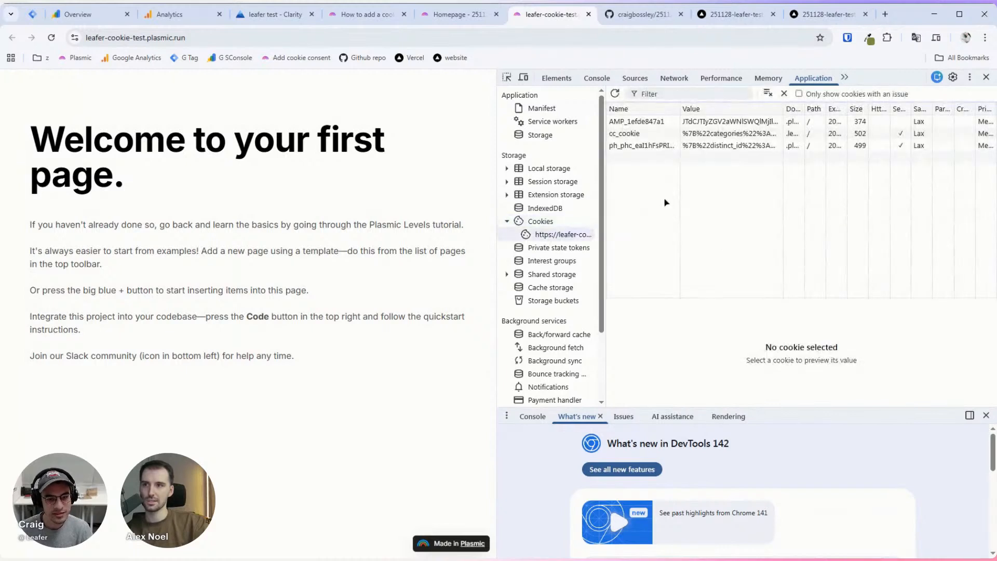
pyautogui.click(657, 134)
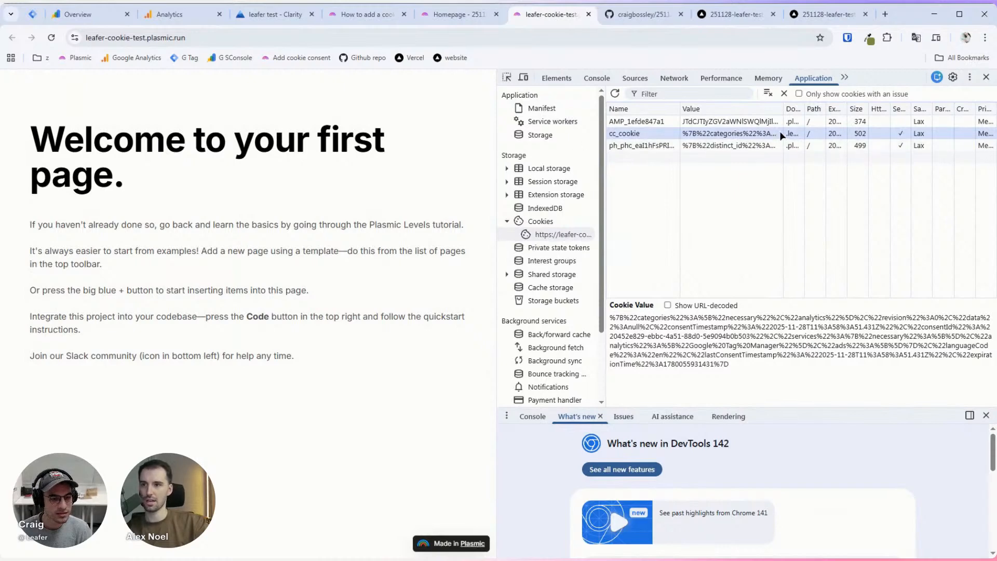
pyautogui.moveTo(804, 134); pyautogui.dragTo(802, 133)
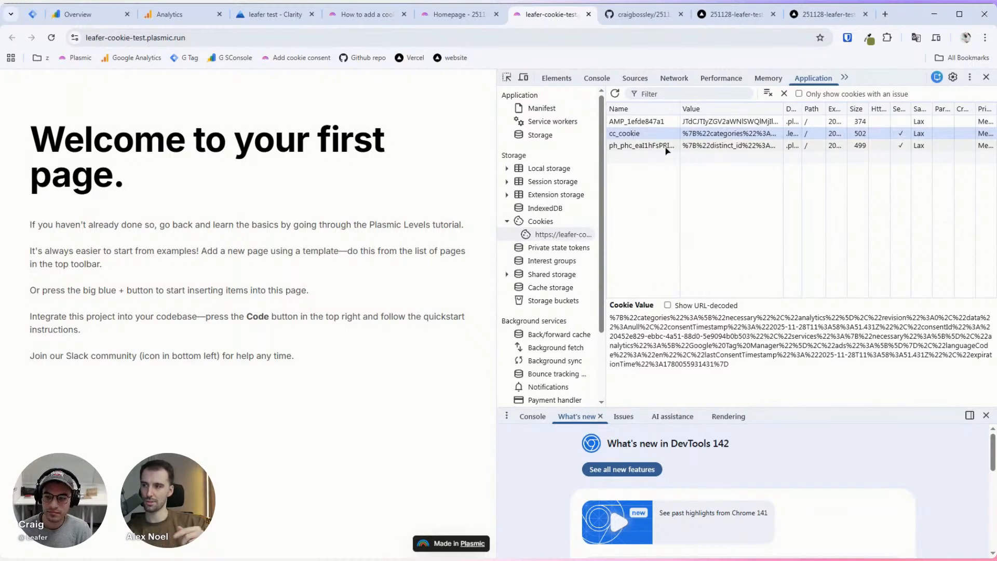
pyautogui.click(455, 14)
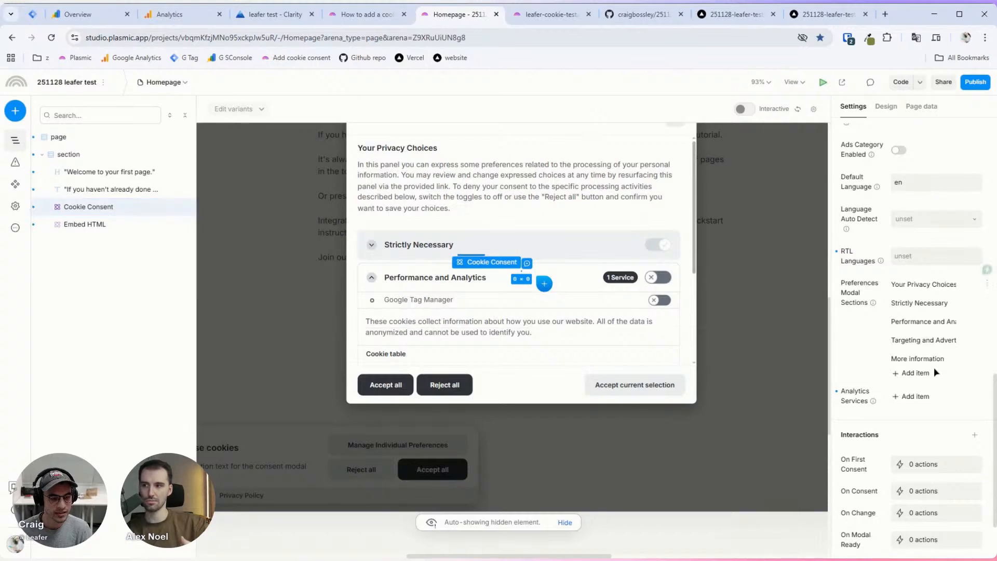
# Step: Check the Cookie Name prop (cc_cookie), dismiss the preferences modal preview, and list insertable elements
pyautogui.scroll(5, 929, 364)
pyautogui.scroll(10, 928, 359)
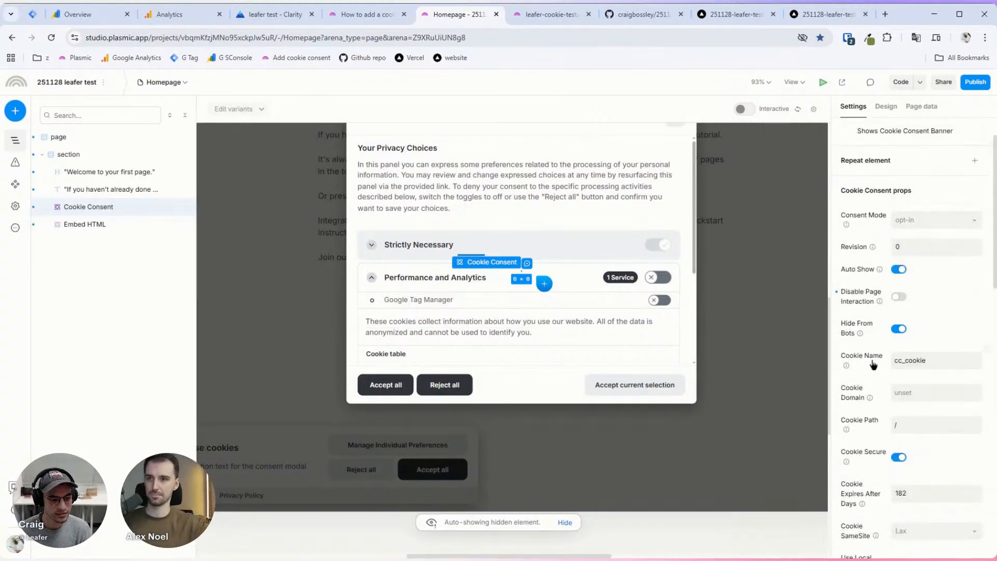
pyautogui.moveTo(873, 365)
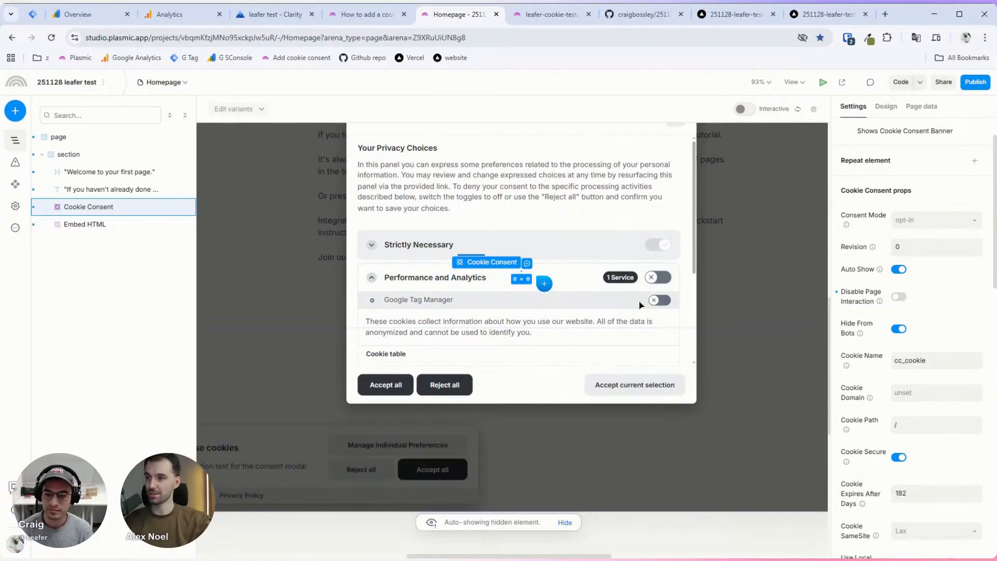
pyautogui.scroll(2, 587, 310)
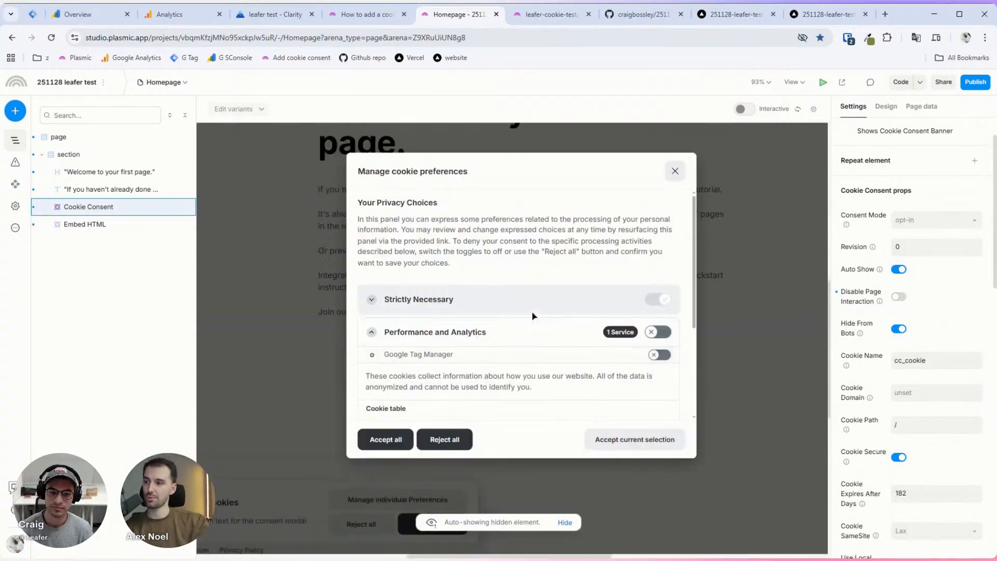
pyautogui.scroll(-1, 392, 291)
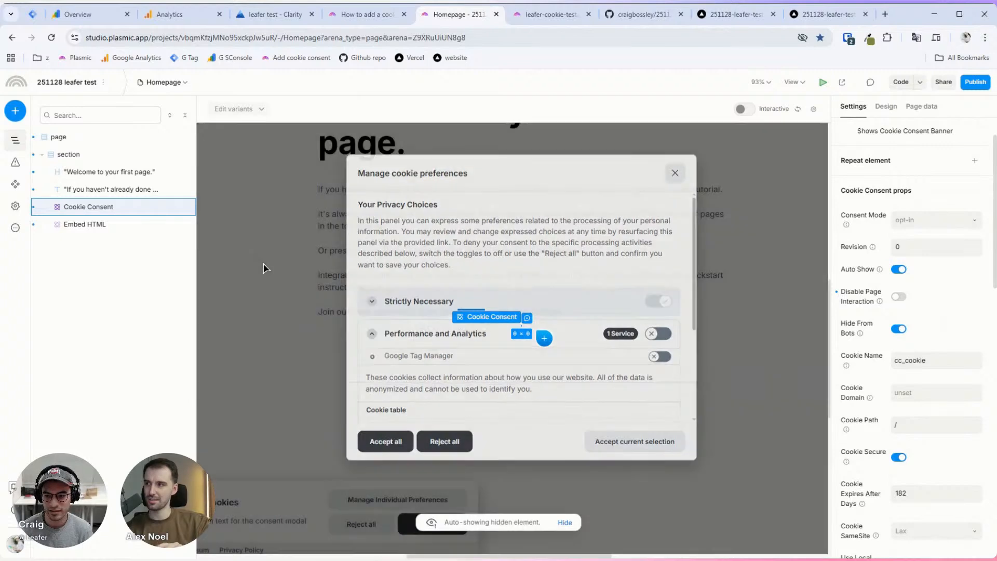
pyautogui.click(264, 268)
pyautogui.click(15, 111)
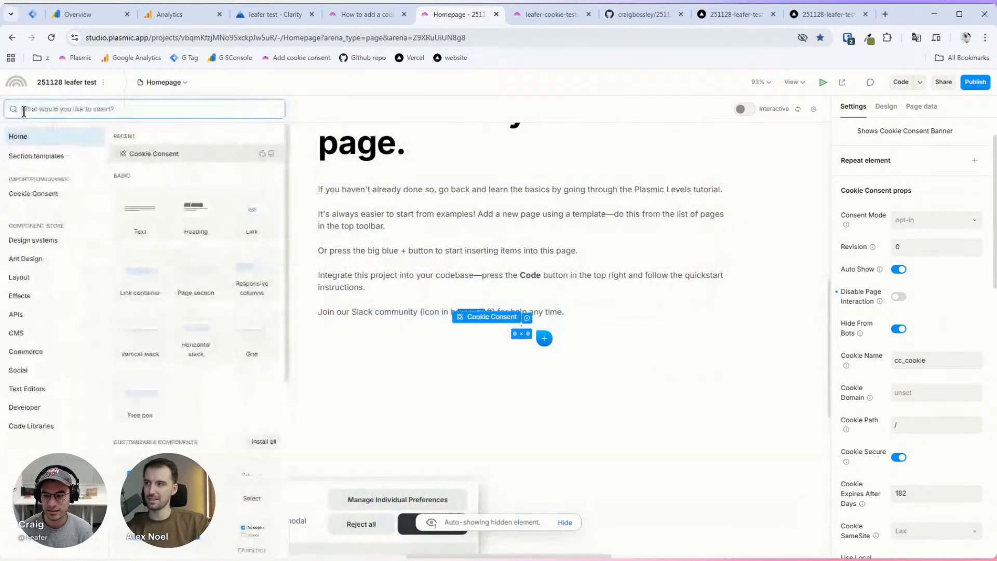
# Step: Browse the style tokens, expanding the Color > Cookie Consent token group
pyautogui.click(402, 240)
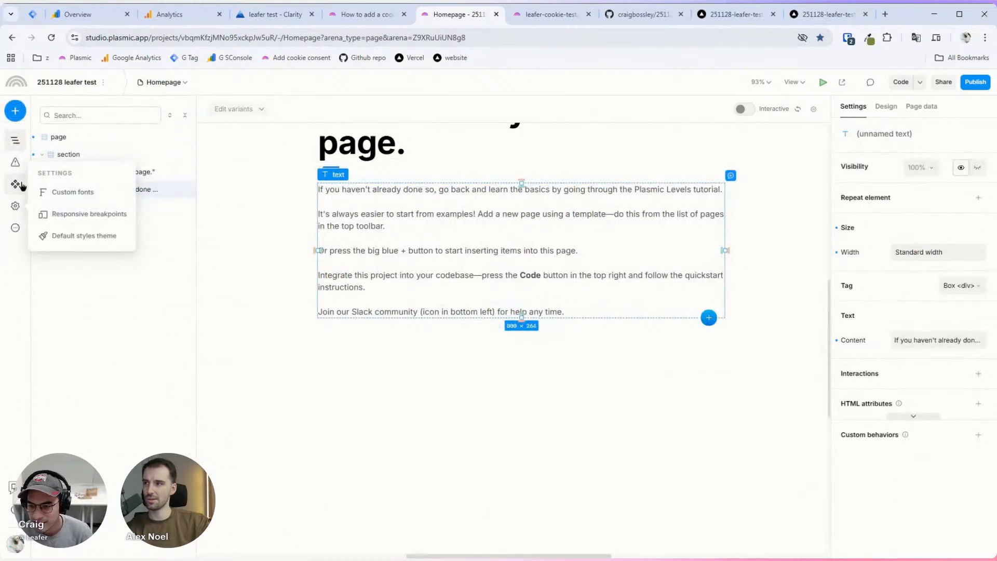
pyautogui.moveTo(21, 186)
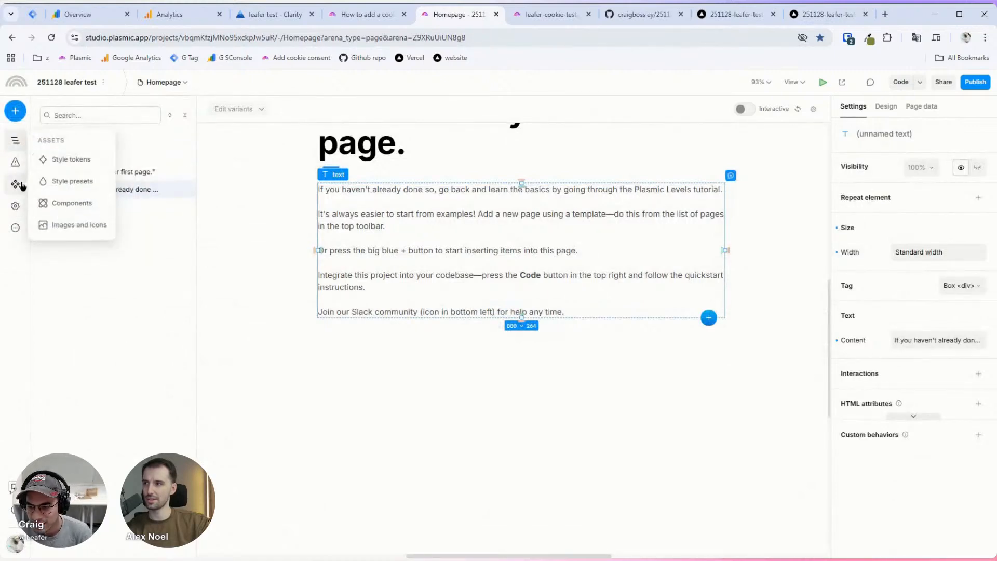
pyautogui.click(72, 161)
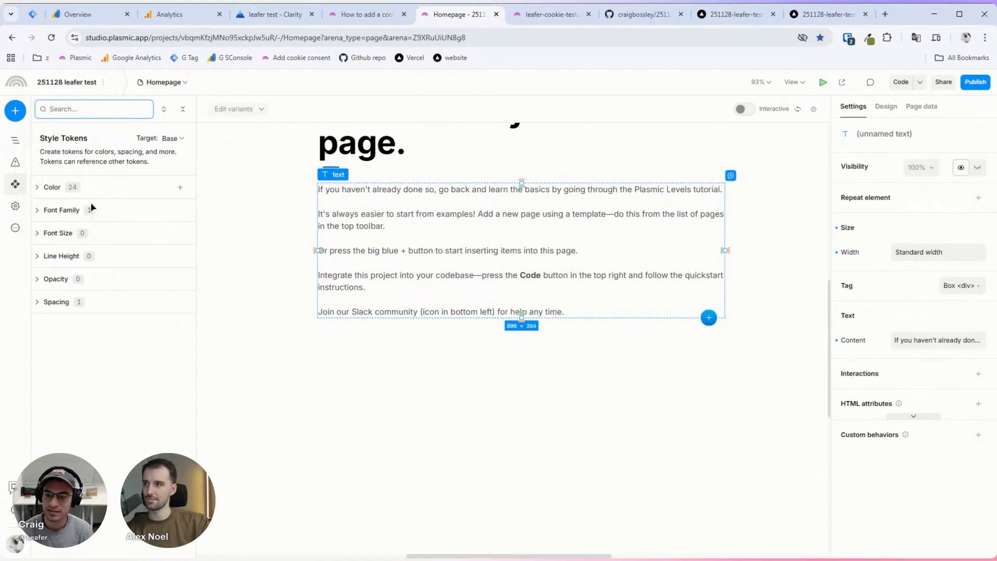
pyautogui.click(43, 189)
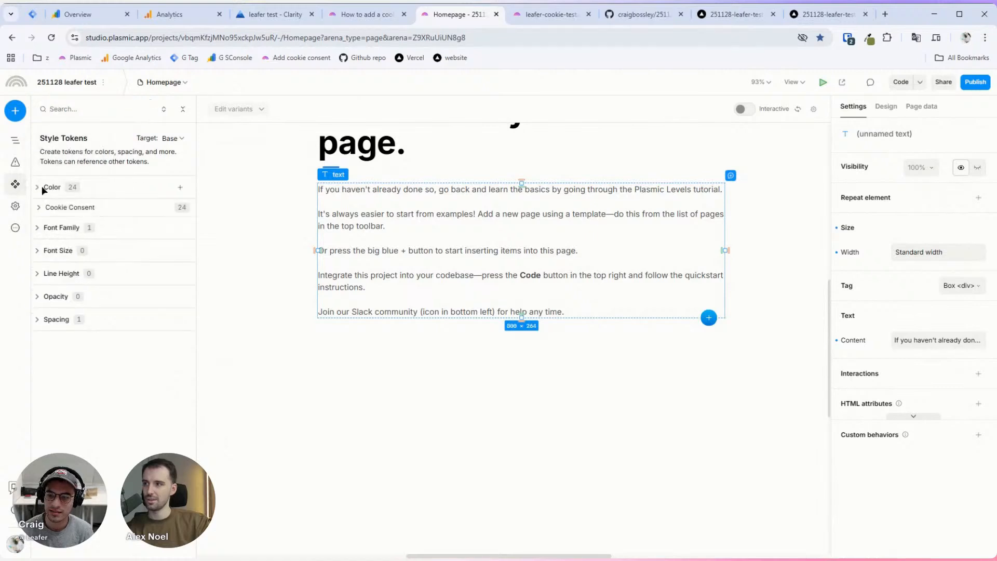
pyautogui.click(40, 208)
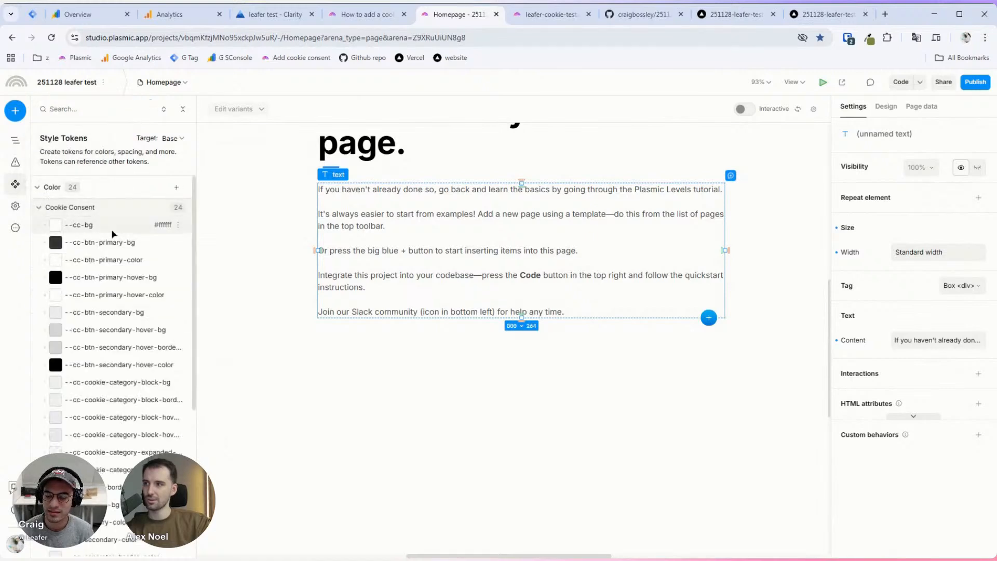
pyautogui.scroll(-4, 116, 235)
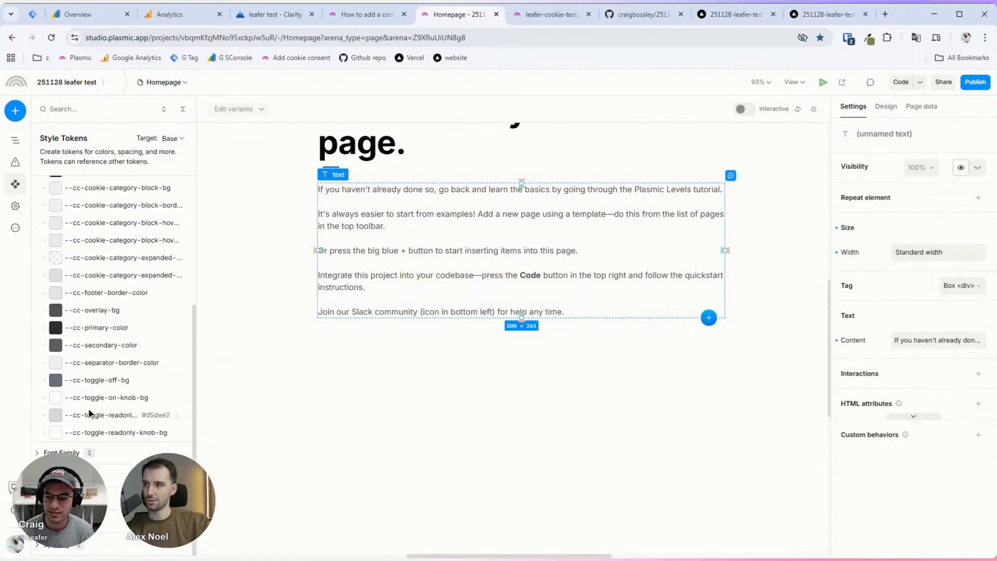
pyautogui.scroll(3, 139, 400)
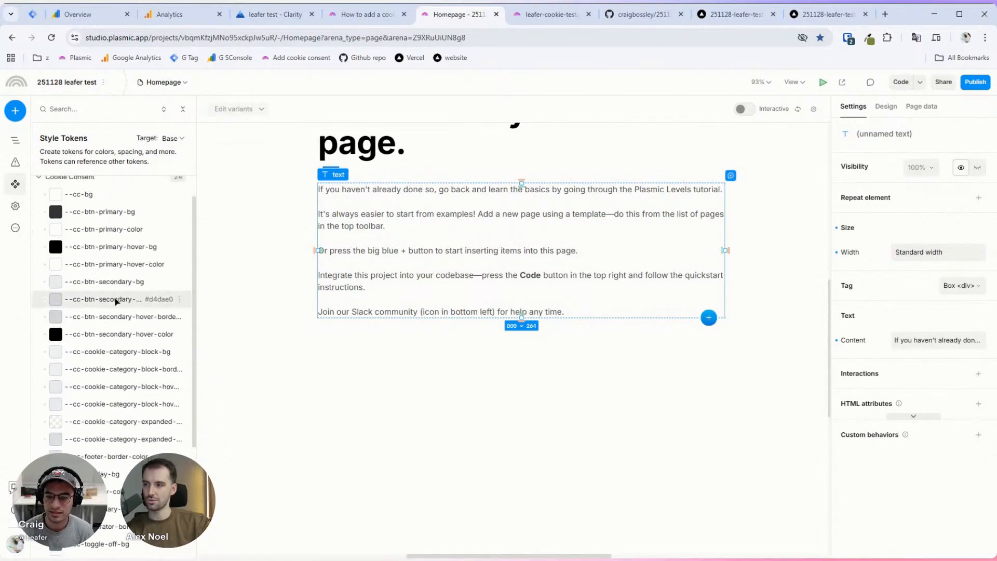
pyautogui.scroll(-3, 312, 327)
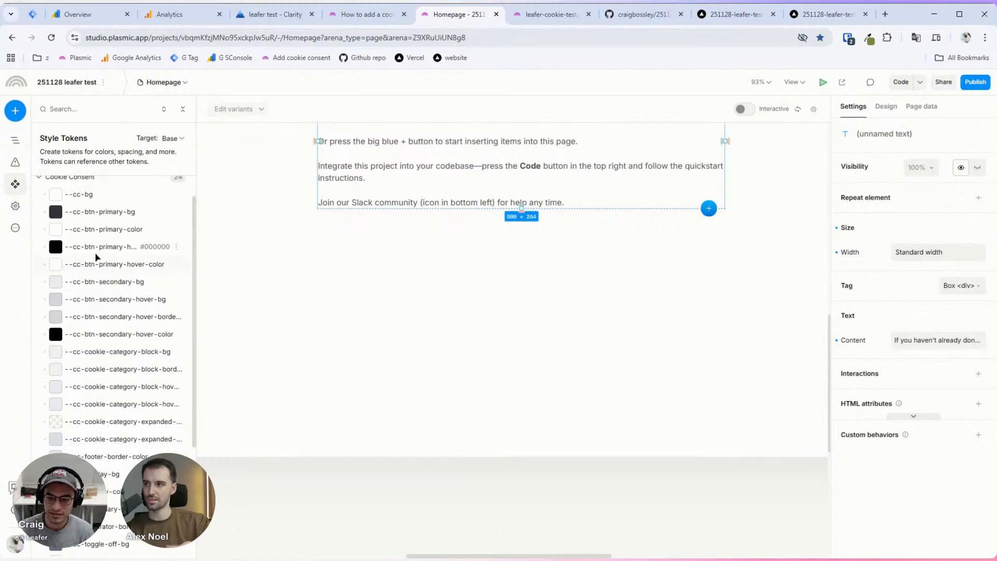
pyautogui.scroll(1, 98, 252)
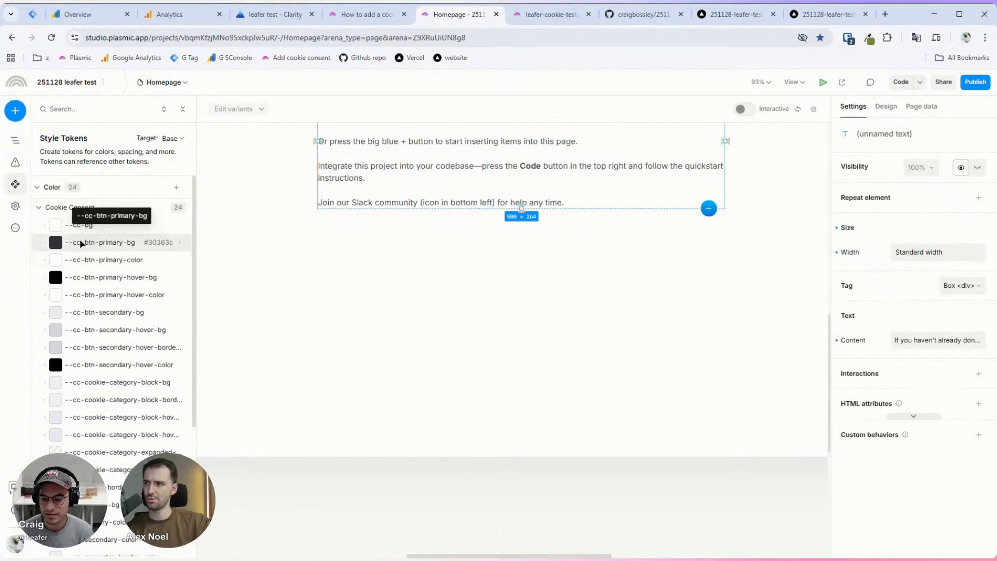
pyautogui.scroll(-4, 82, 244)
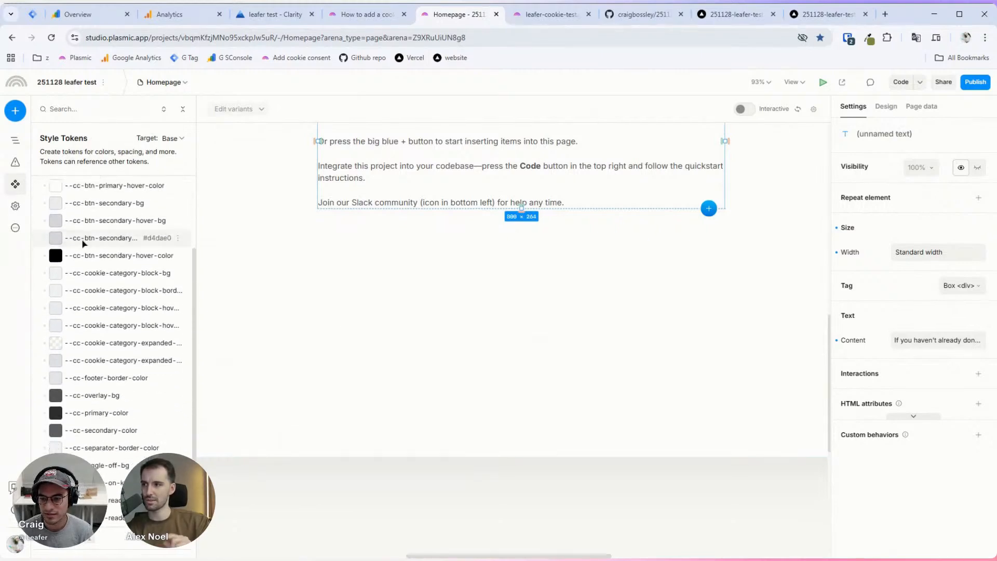
pyautogui.scroll(5, 86, 254)
pyautogui.click(40, 208)
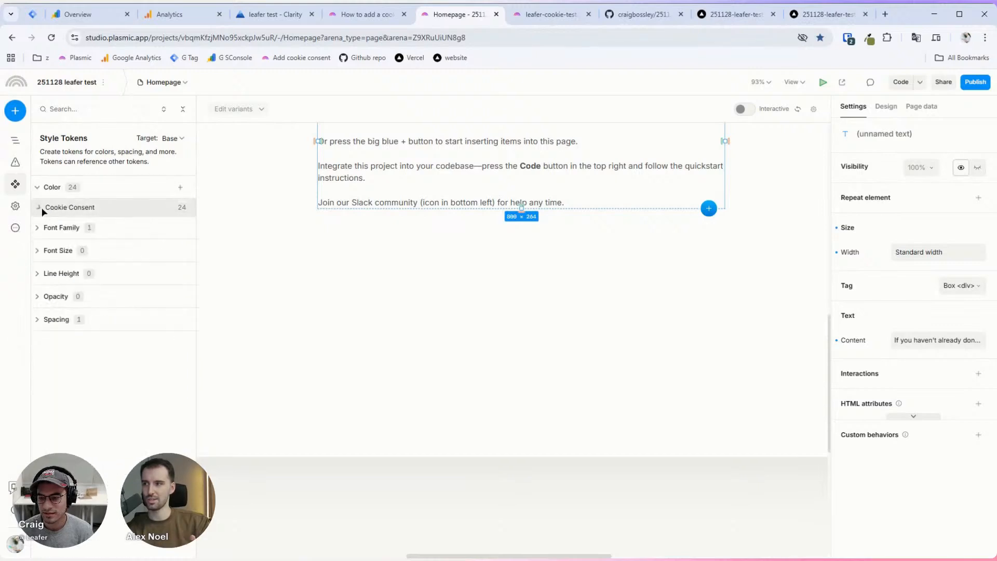
pyautogui.click(39, 208)
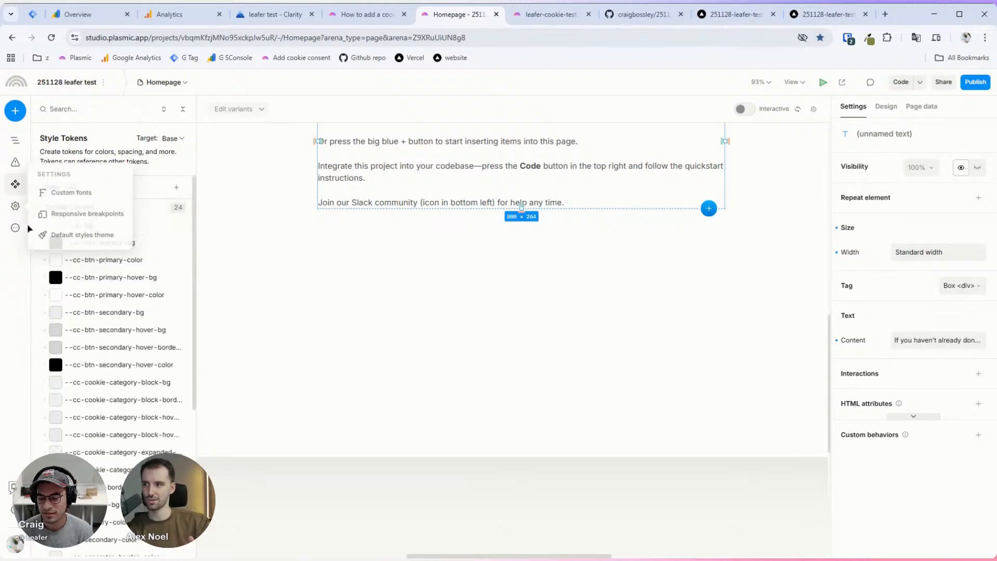
# Step: Select the Cookie Consent component to show its banner and edit the --cc-btn-primary-bg token
pyautogui.click(15, 140)
pyautogui.click(93, 207)
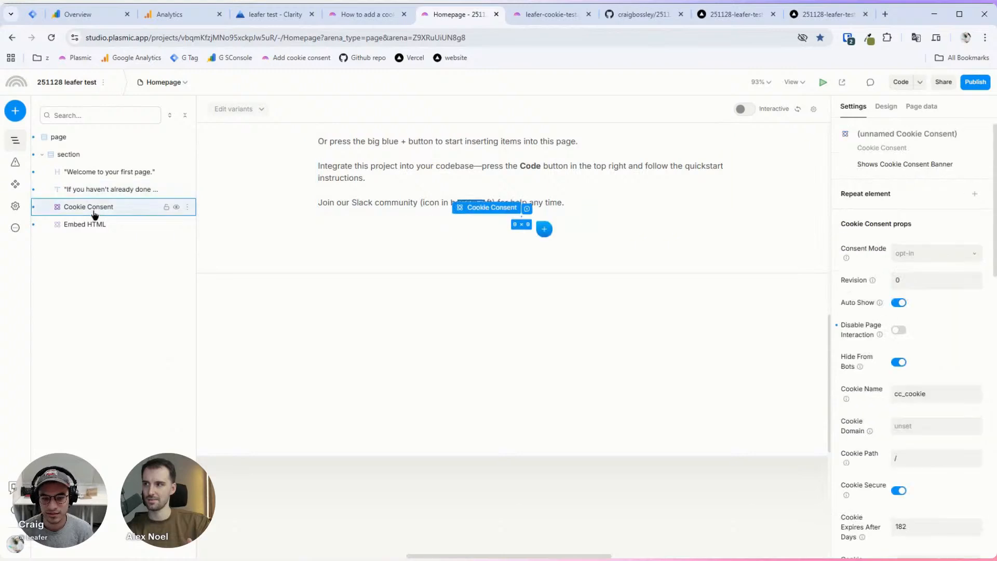
pyautogui.click(15, 184)
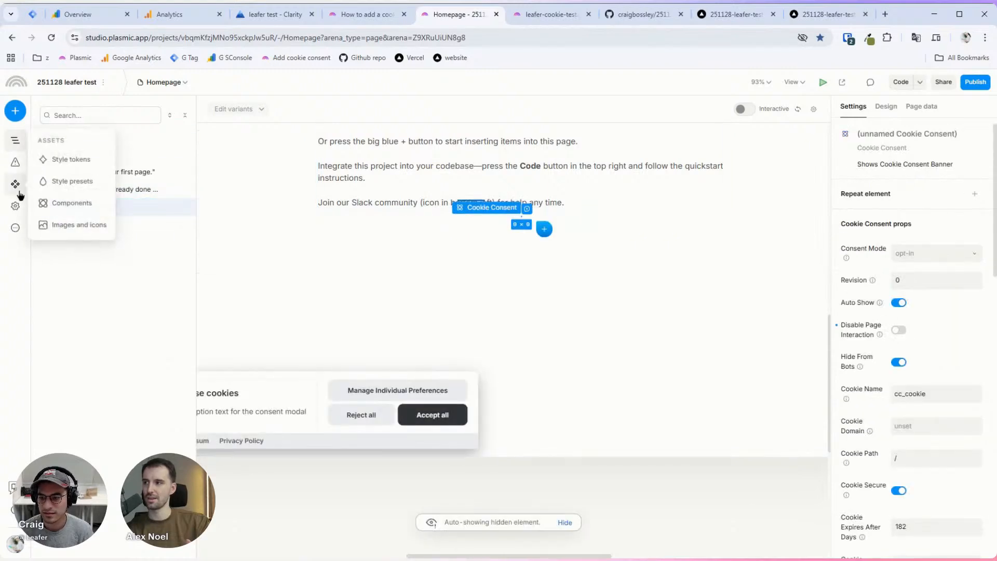
pyautogui.click(55, 161)
pyautogui.scroll(-3, 111, 260)
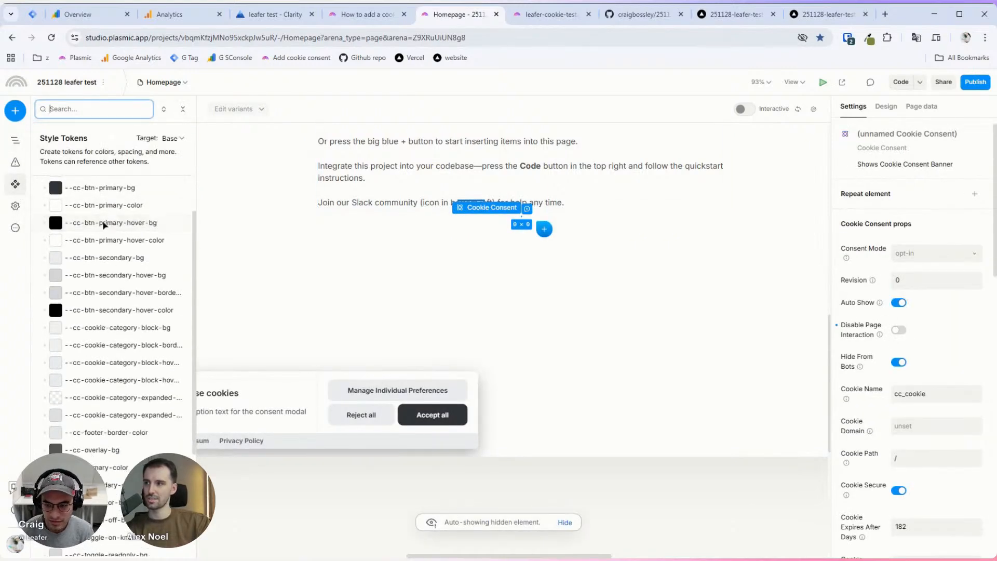
pyautogui.click(106, 188)
# Step: Set the --cc-btn-primary-bg token colour to blue #009CFF
pyautogui.moveTo(120, 179); pyautogui.dragTo(178, 155)
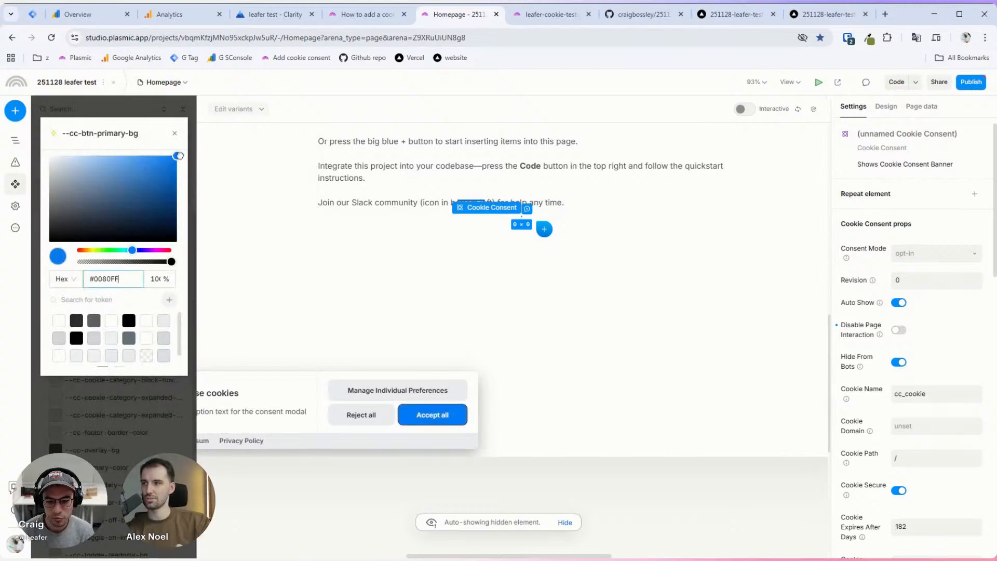
pyautogui.click(121, 249)
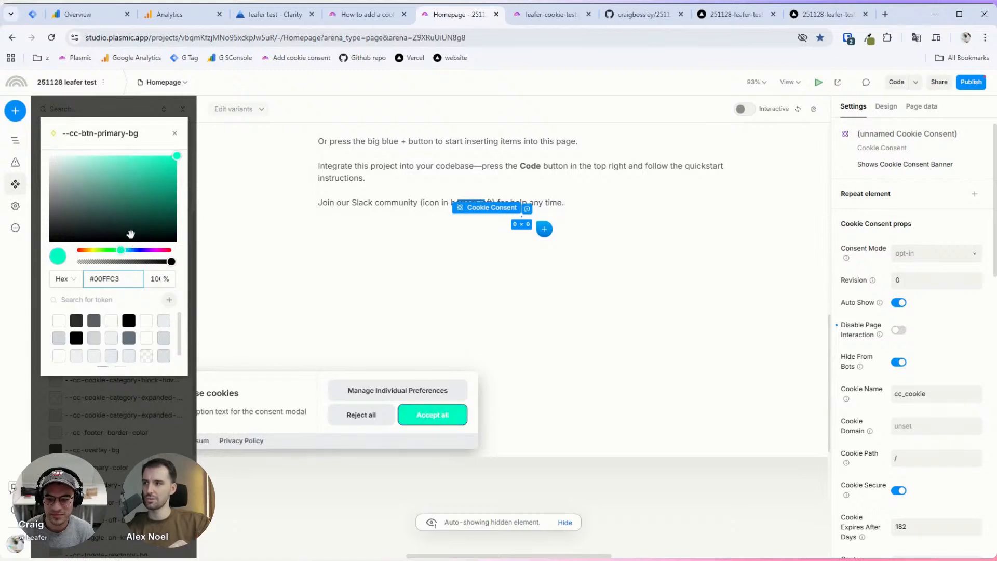
pyautogui.click(131, 249)
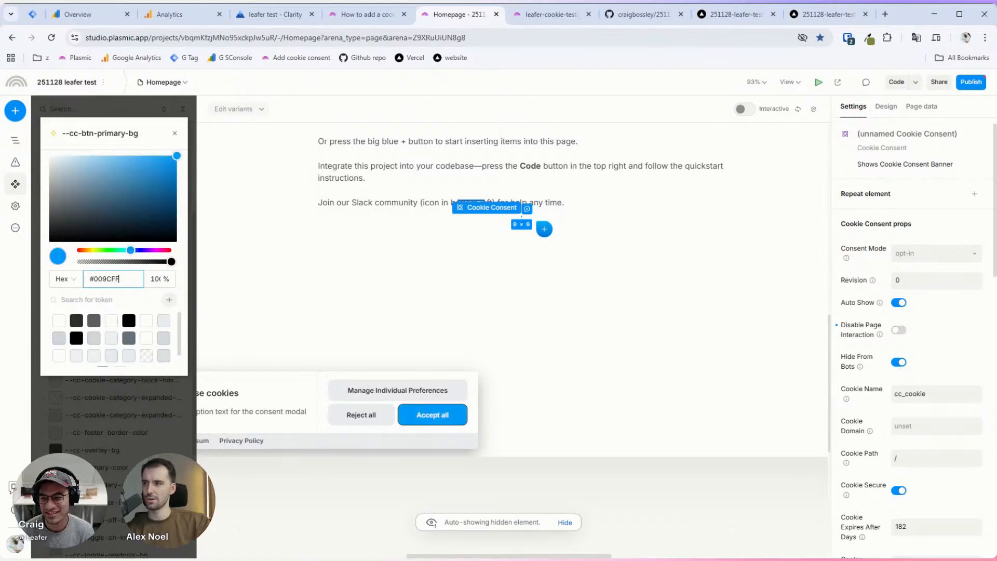
pyautogui.press('Escape')
# Step: Expand the Font Family group of style tokens
pyautogui.scroll(-2, 104, 311)
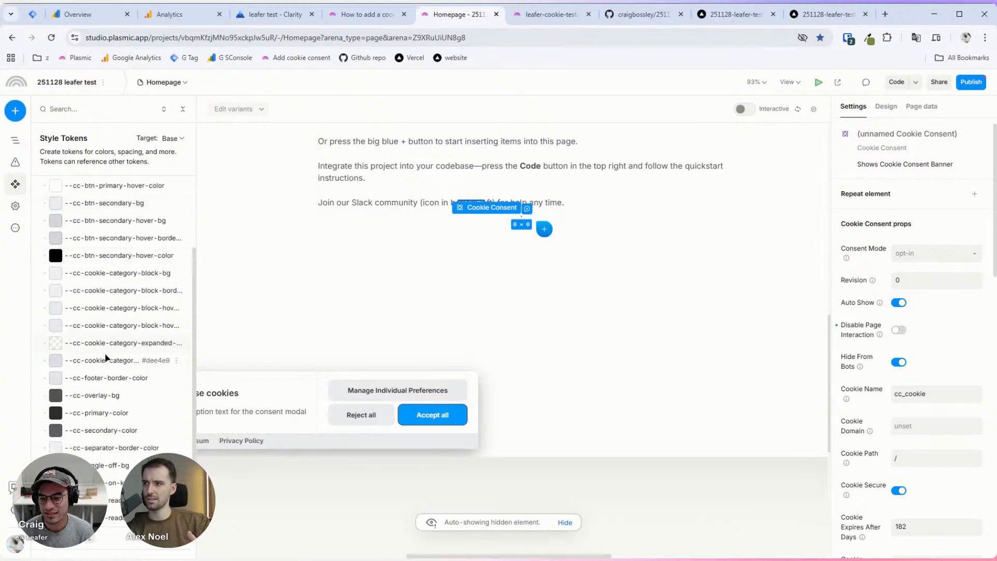
pyautogui.scroll(-3, 107, 359)
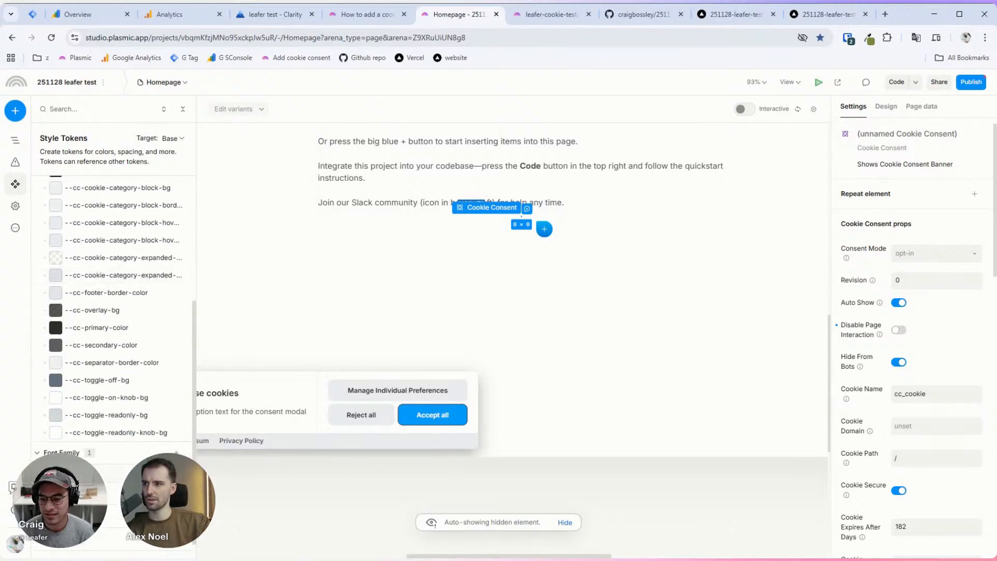
pyautogui.scroll(-1, 88, 417)
pyautogui.click(88, 418)
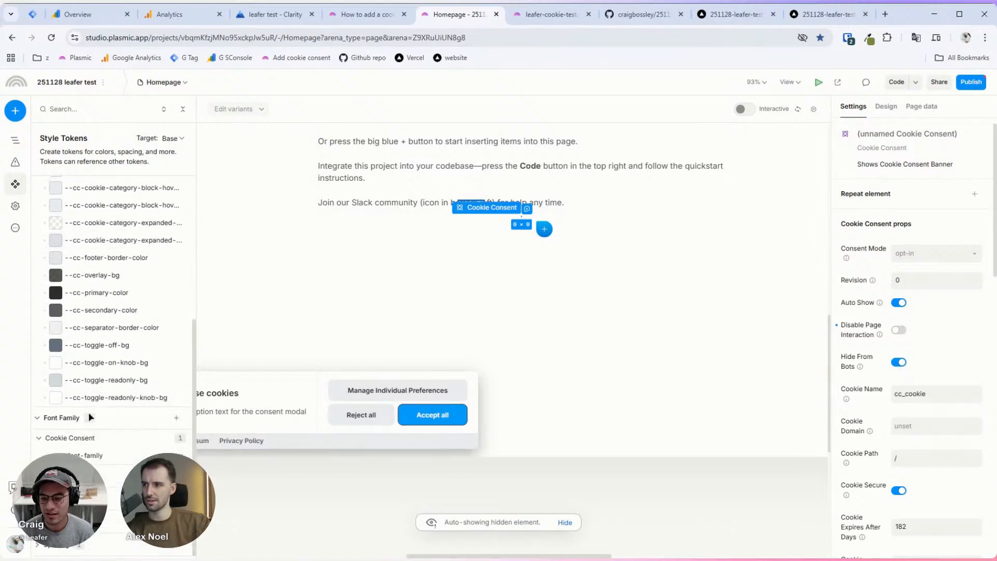
# Step: Try Inika as the --cc-font-family token on the cookie banner
pyautogui.click(91, 455)
pyautogui.click(90, 166)
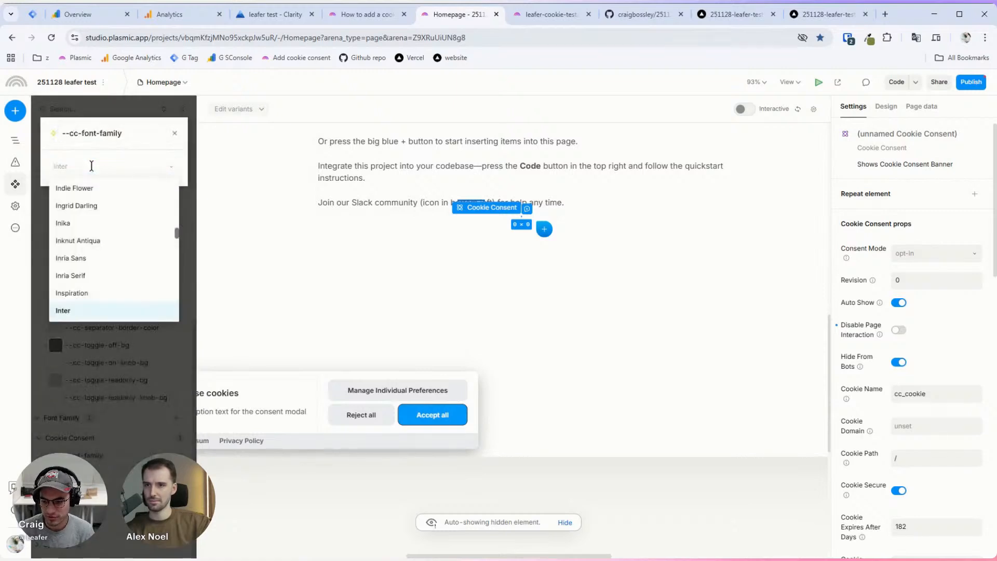
pyautogui.click(97, 231)
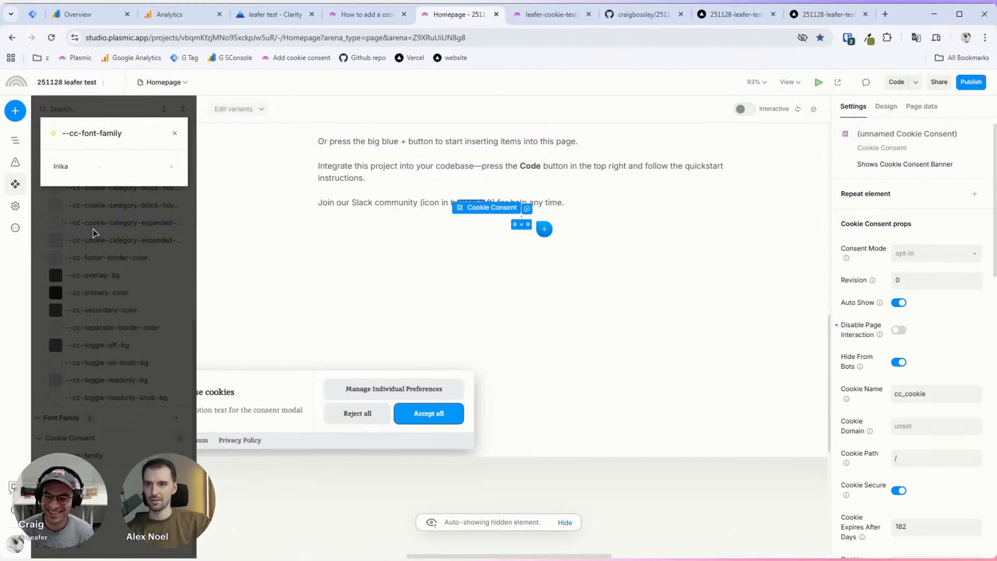
pyautogui.click(92, 229)
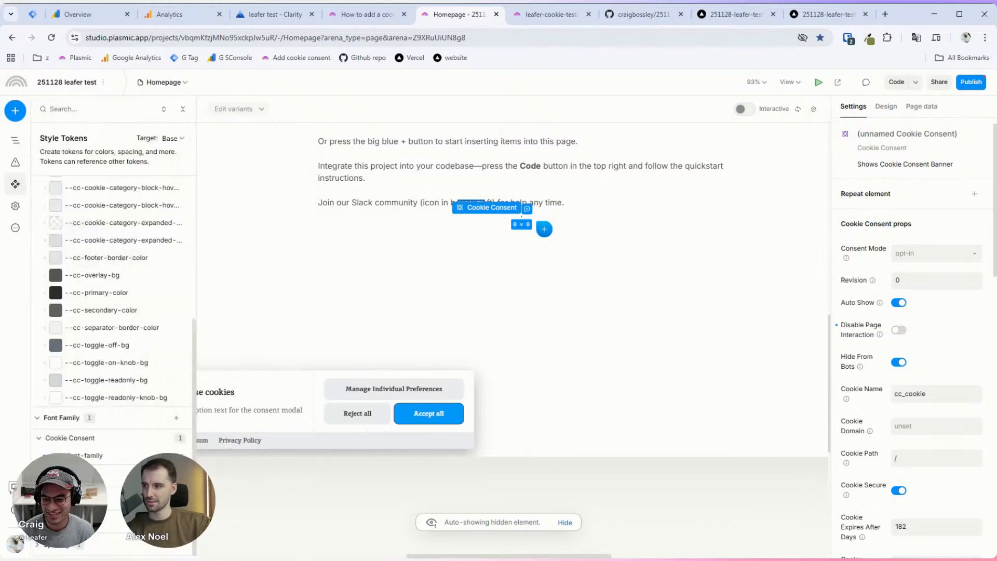
pyautogui.scroll(-1, 108, 439)
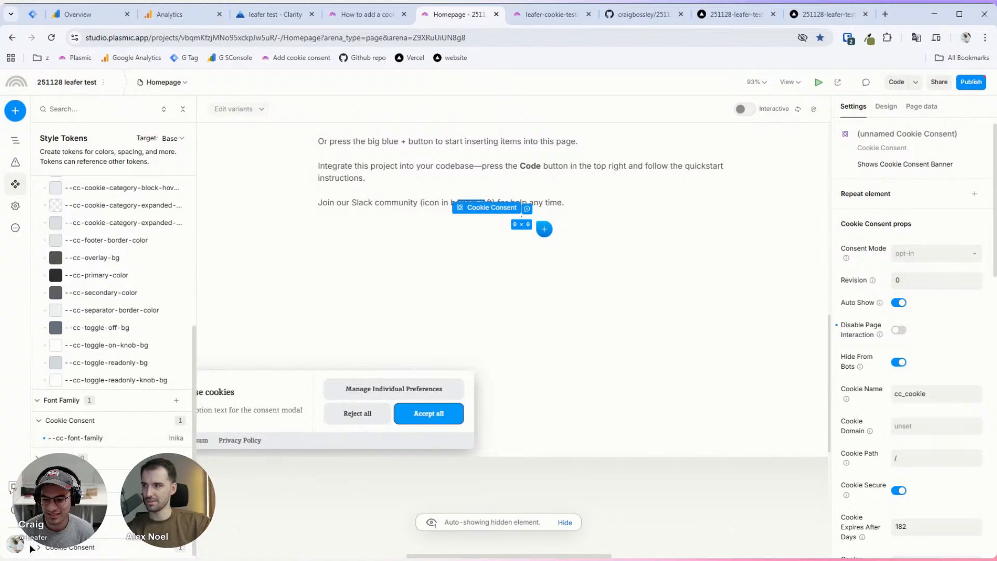
pyautogui.scroll(-1, 140, 456)
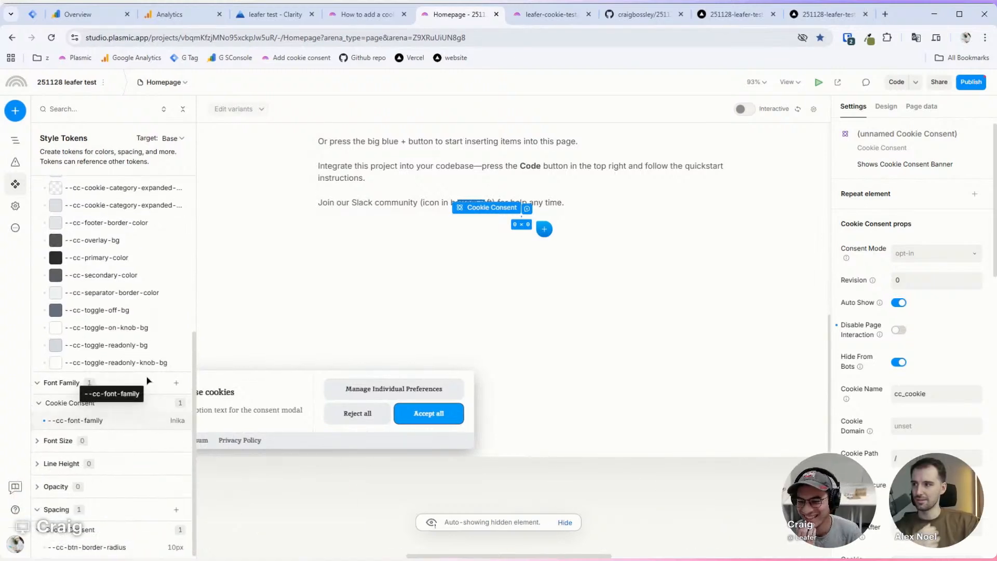
pyautogui.scroll(5, 140, 364)
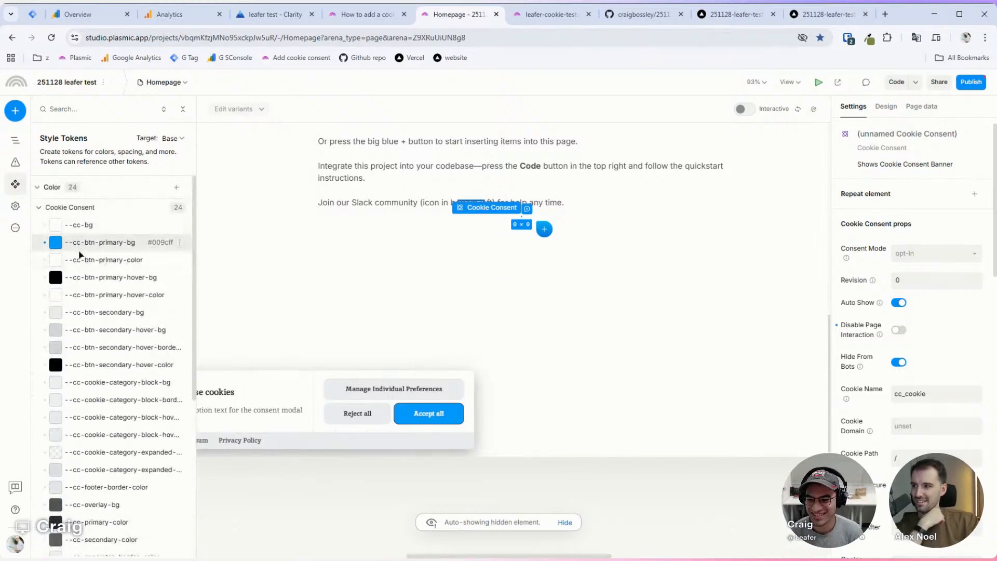
pyautogui.scroll(-4, 86, 435)
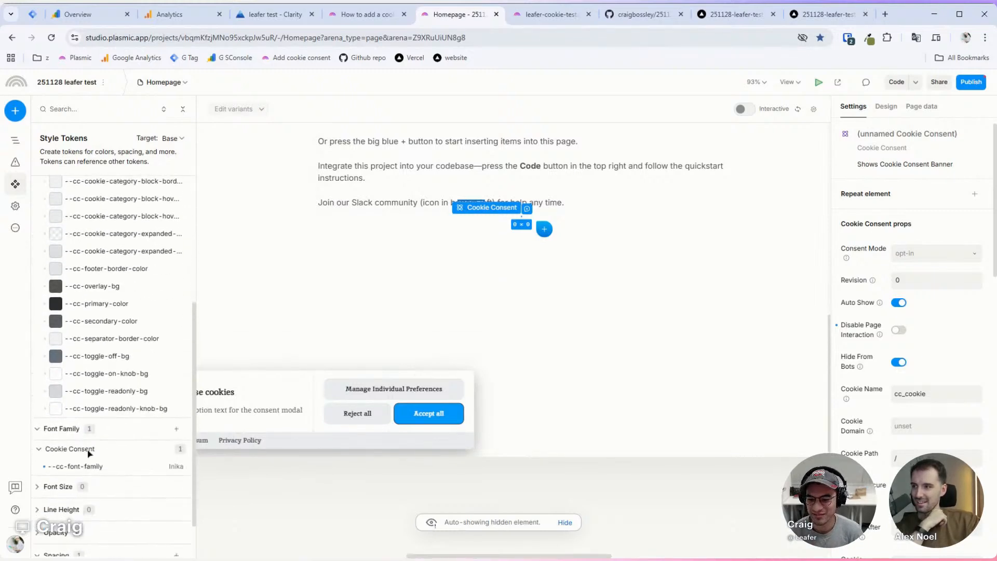
# Step: Try IM Fell English SC, then Homemade Apple, as the banner font
pyautogui.click(96, 467)
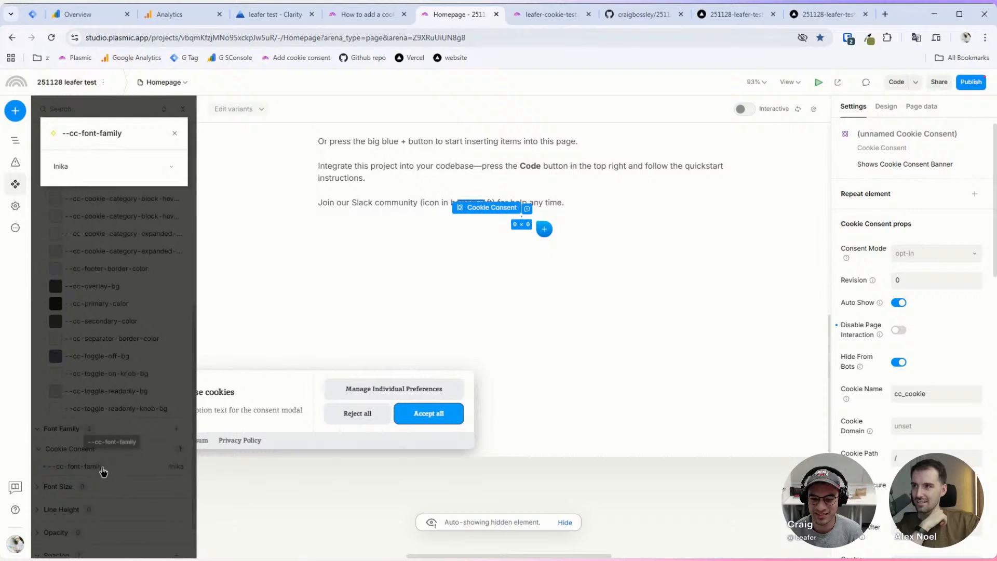
pyautogui.click(83, 172)
pyautogui.scroll(2, 106, 203)
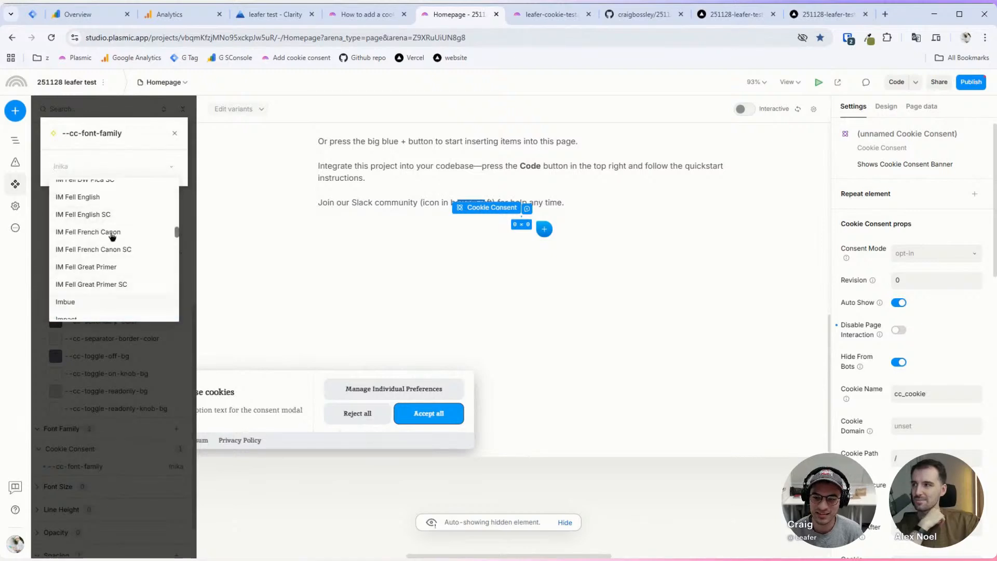
pyautogui.click(110, 215)
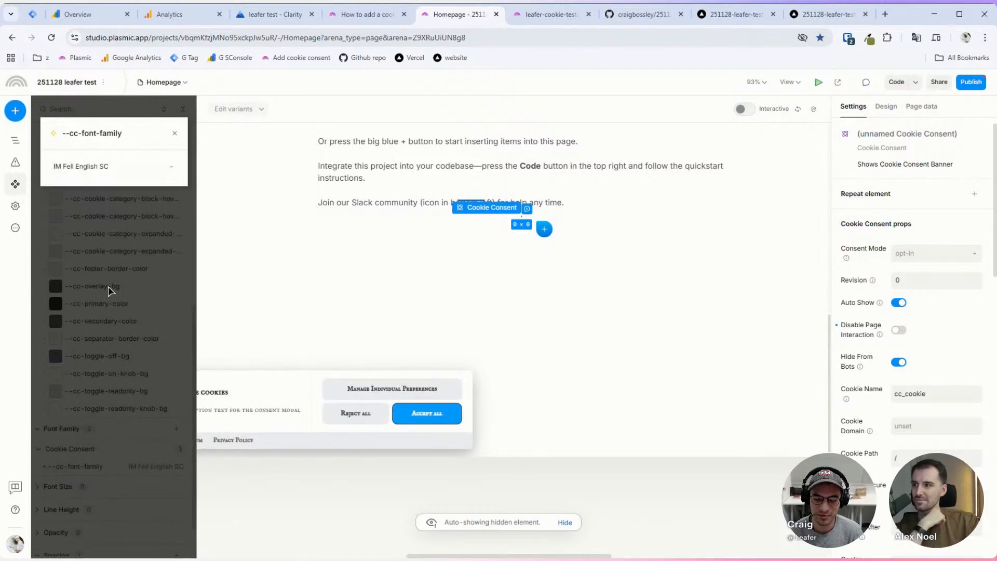
pyautogui.click(124, 167)
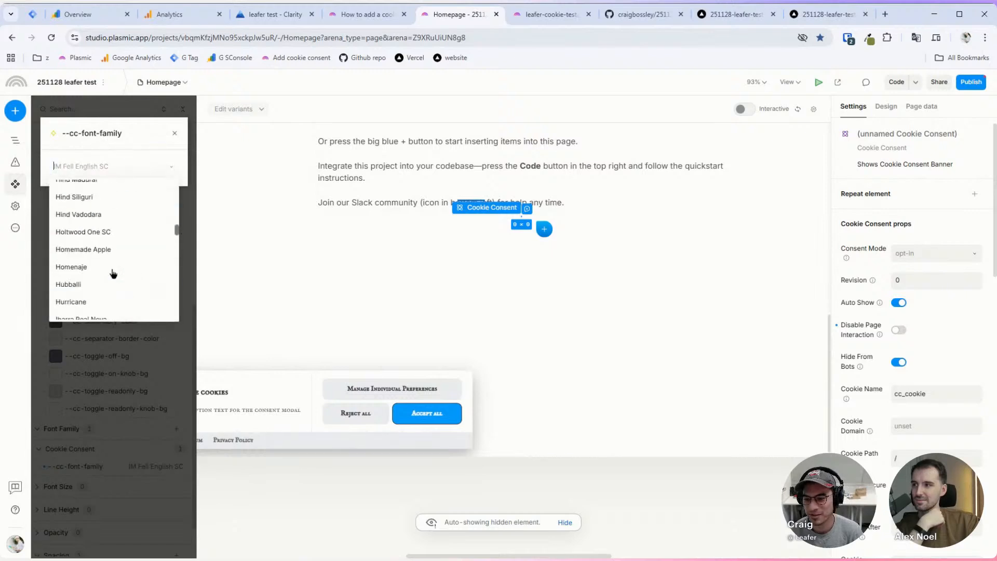
pyautogui.click(89, 251)
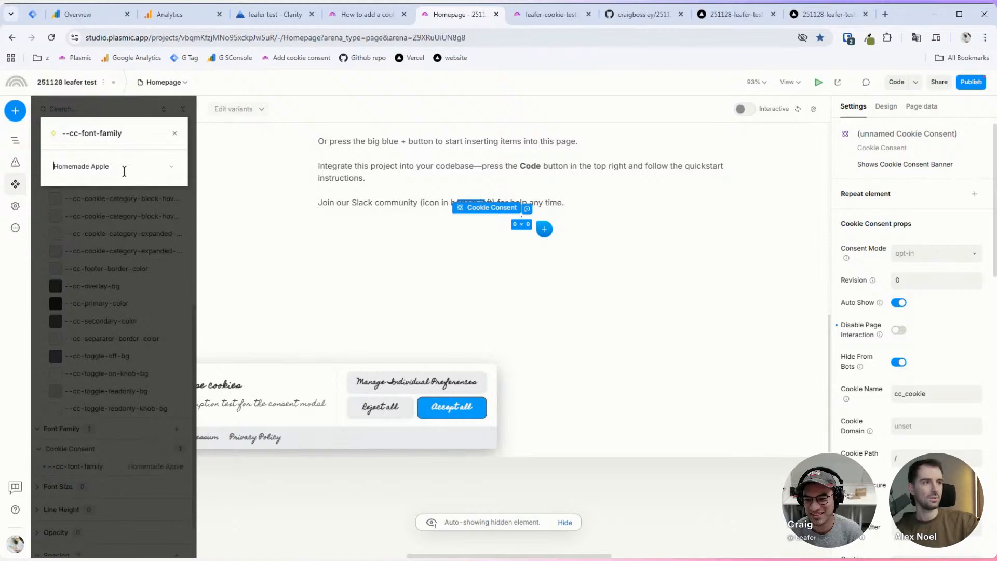
pyautogui.click(76, 188)
pyautogui.scroll(5, 97, 272)
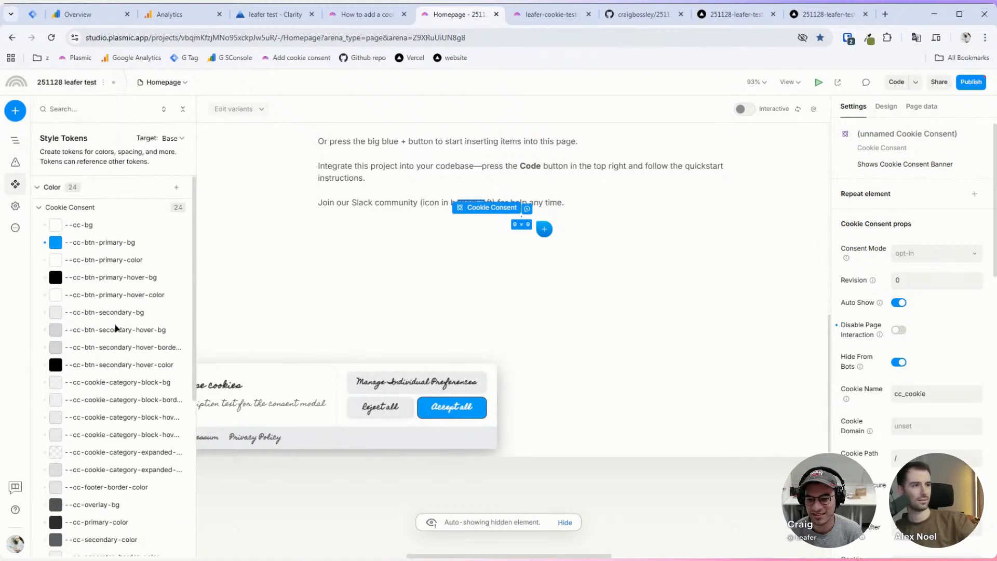
# Step: Try a pink tint on the --cc-bg banner background token
pyautogui.click(89, 224)
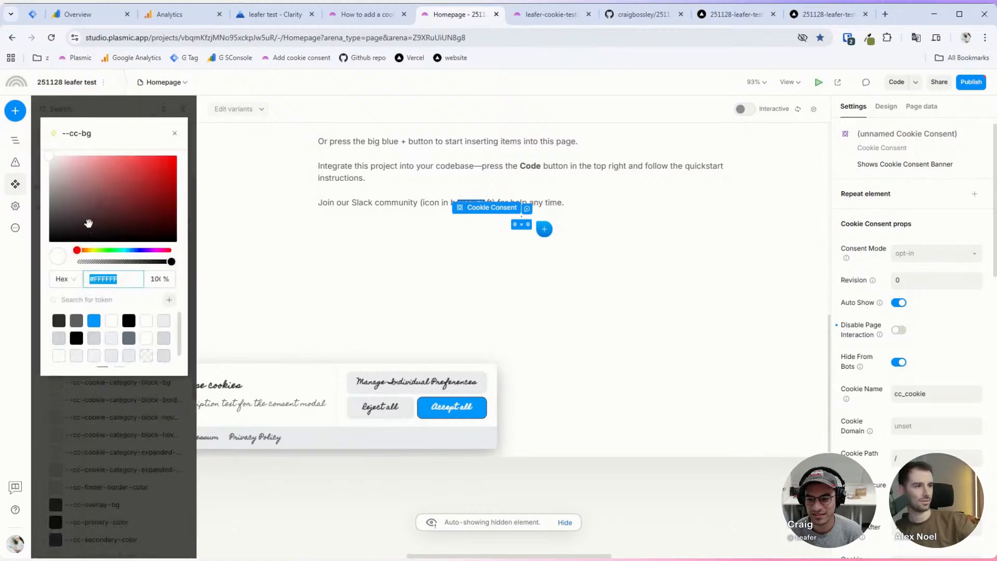
pyautogui.moveTo(66, 171); pyautogui.dragTo(20, 142)
pyautogui.click(94, 410)
pyautogui.scroll(-5, 97, 415)
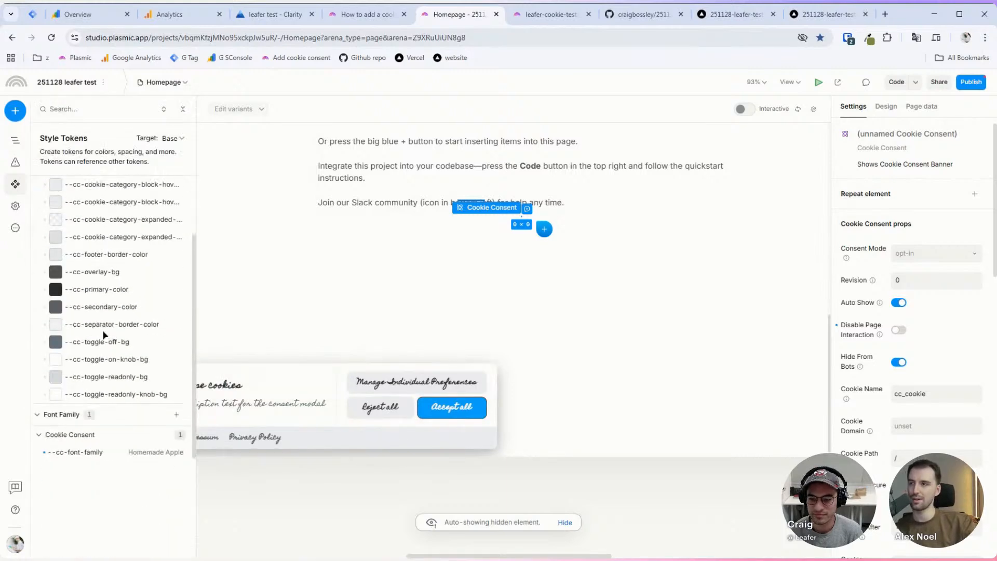
# Step: Set --cc-font-family to Hind Madurai and deselect the banner
pyautogui.click(97, 423)
pyautogui.click(112, 166)
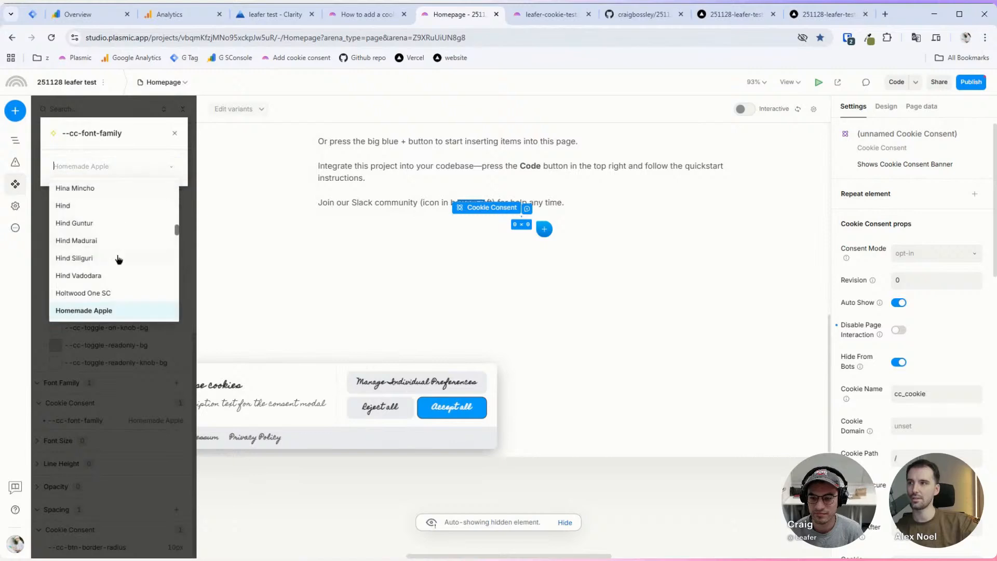
pyautogui.click(91, 248)
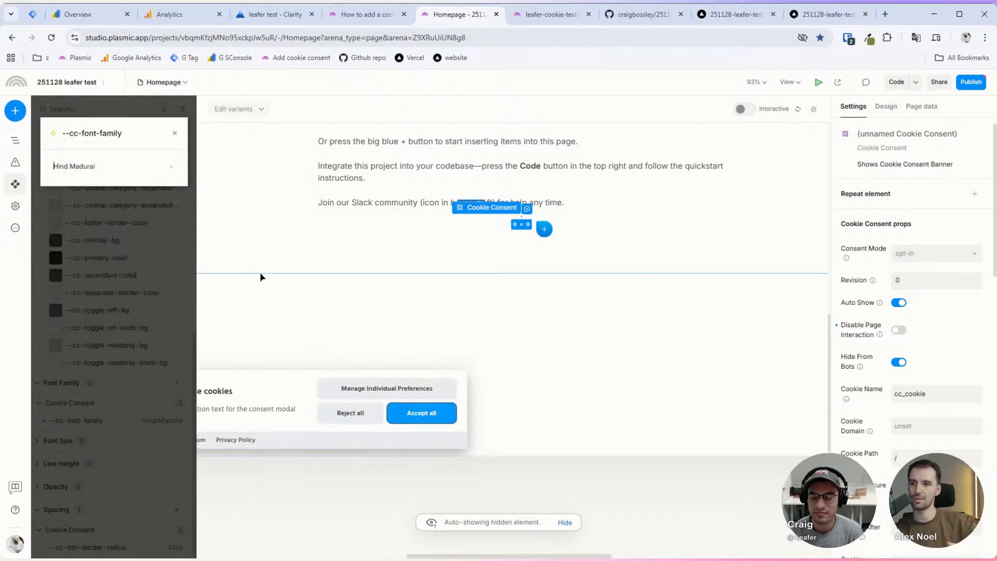
pyautogui.click(270, 294)
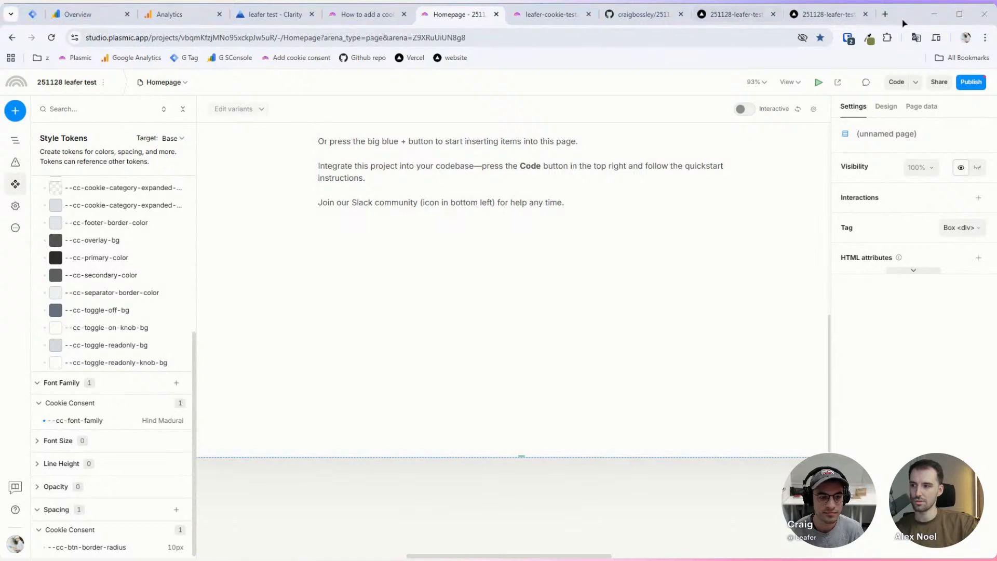
pyautogui.scroll(-1, 374, 252)
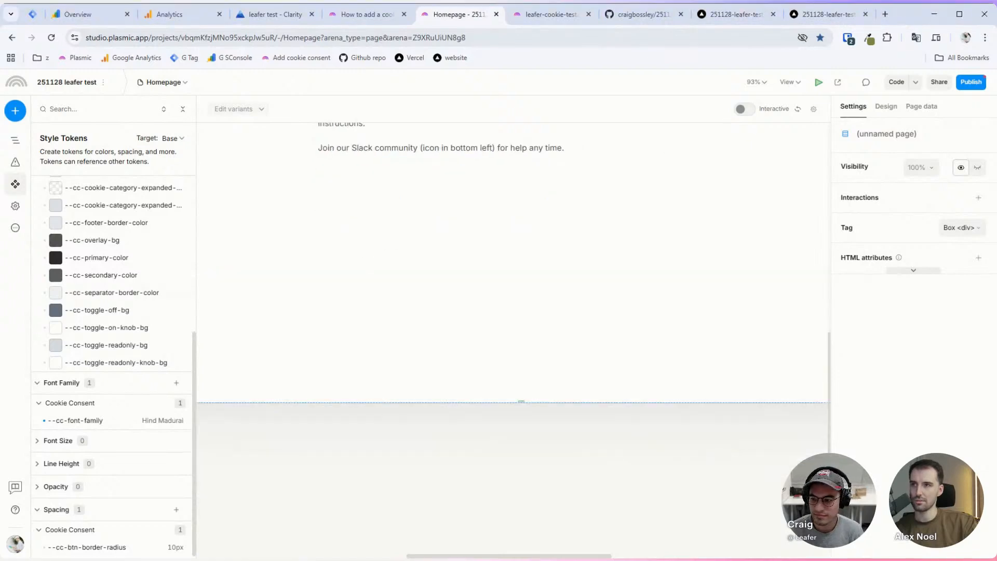
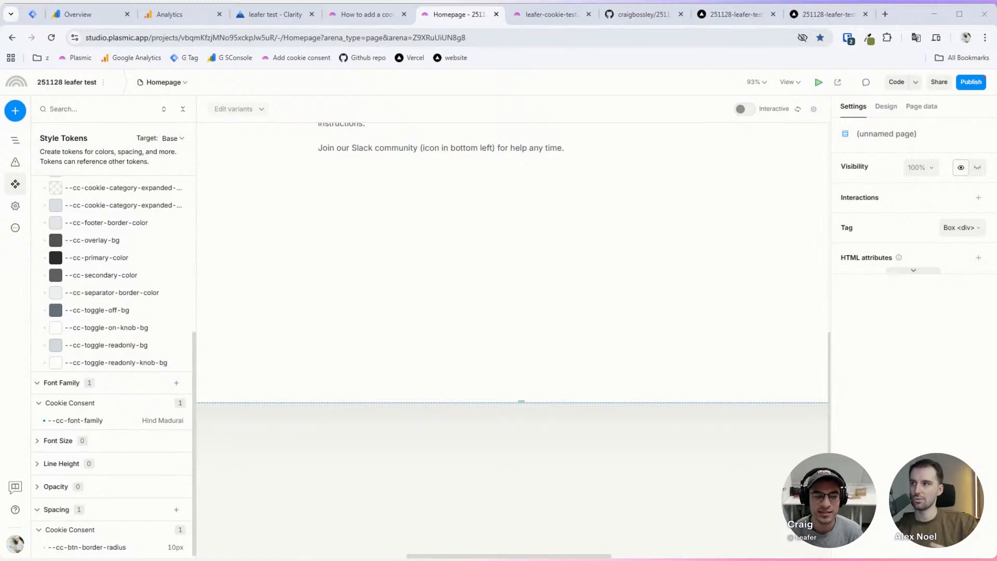
# Step: Open a new Chrome tab, which lands on Bing search
pyautogui.click(899, 15)
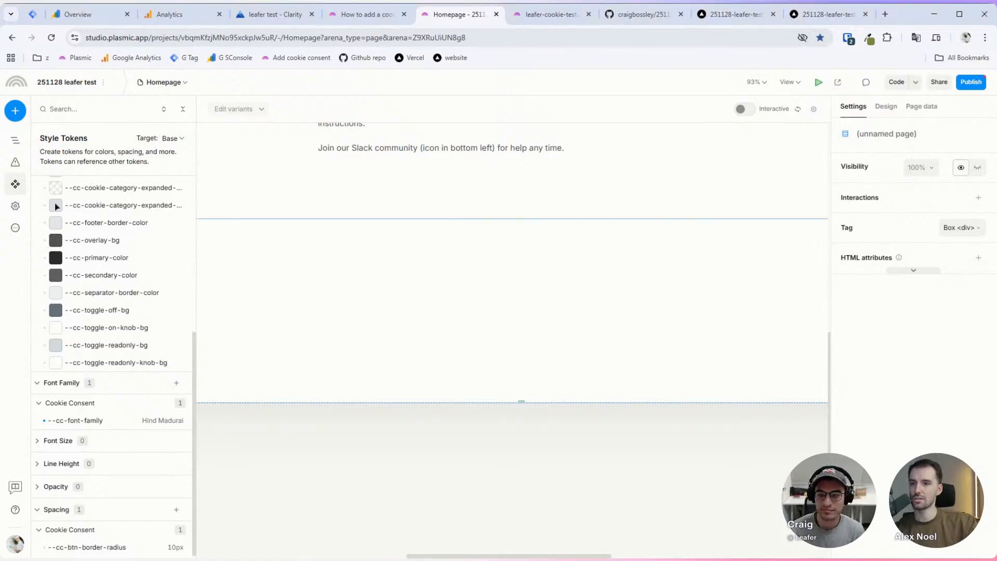
pyautogui.click(16, 559)
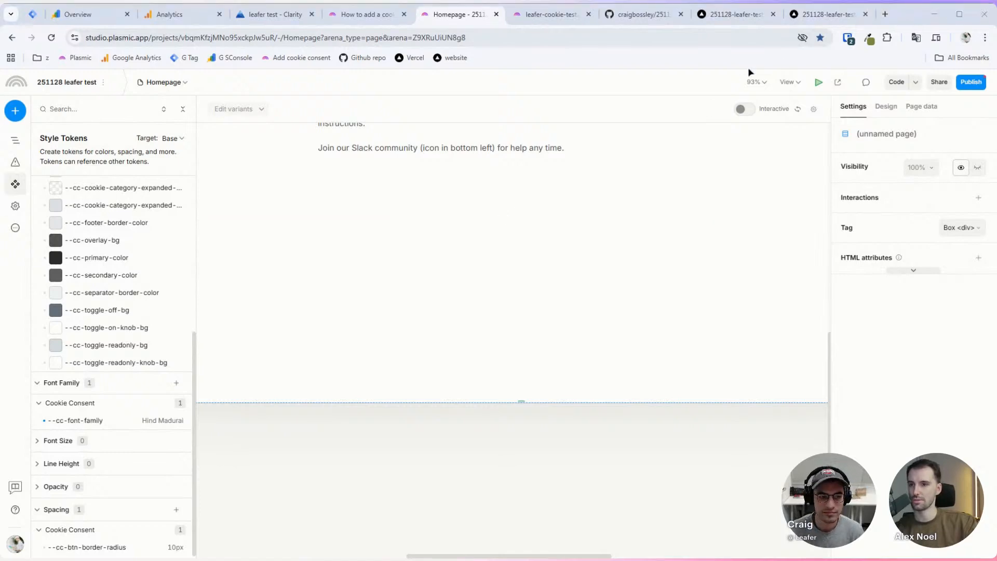
pyautogui.click(885, 14)
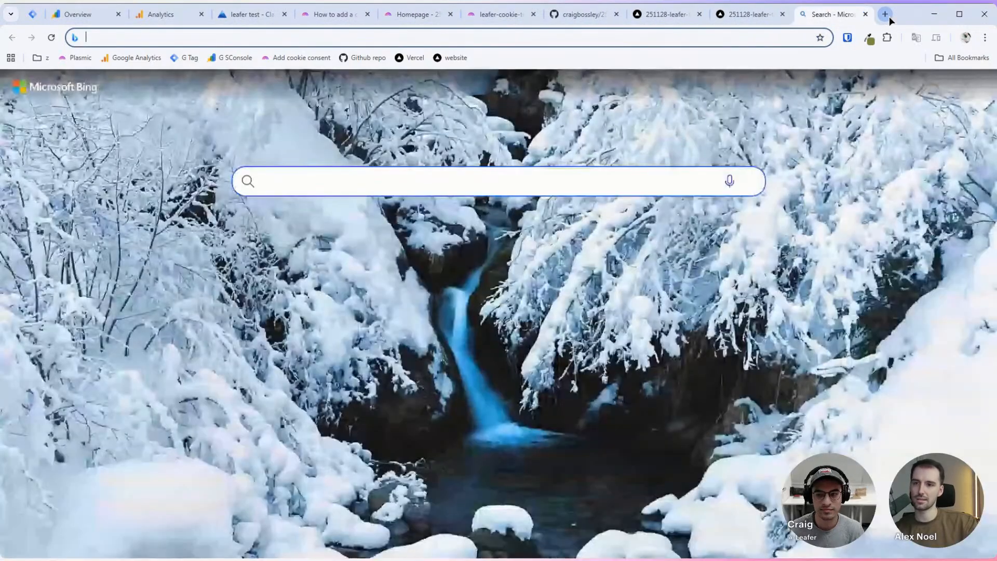
# Step: Load cookieconsent's _dark-color-scheme.scss on GitHub, scan its colour variables, then return to leafer-cookie-test
pyautogui.write('https://github.com/orestbida/cookieconsent/blob/master/src/scss/abstracts/_dark-color-scheme.scss')
pyautogui.press('Return')
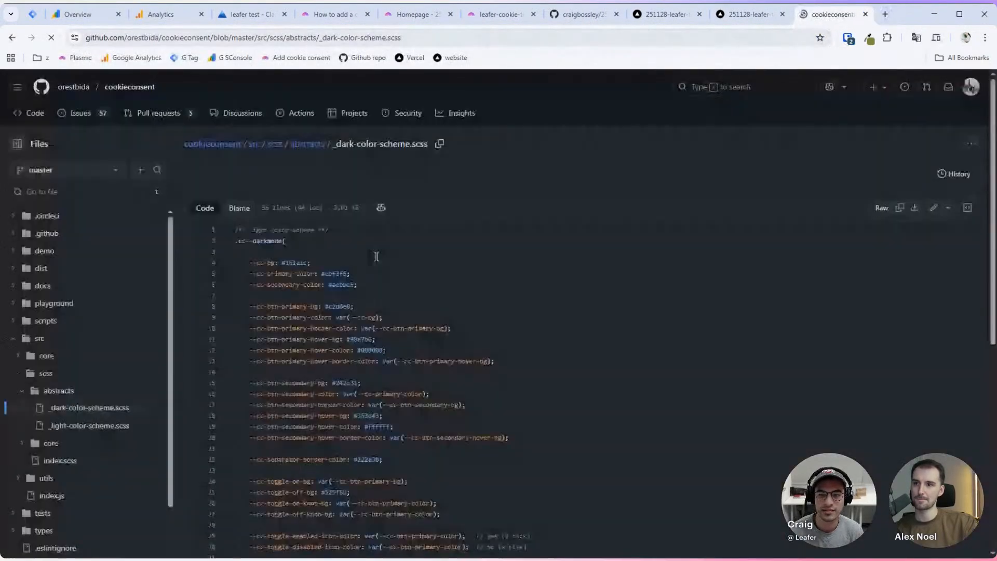
pyautogui.scroll(-4, 378, 263)
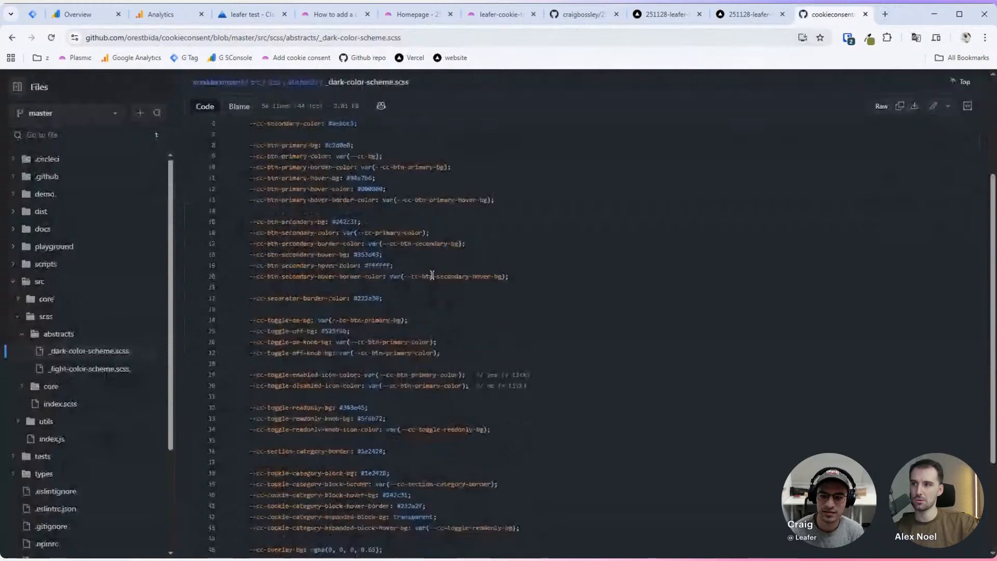
pyautogui.scroll(-4, 432, 275)
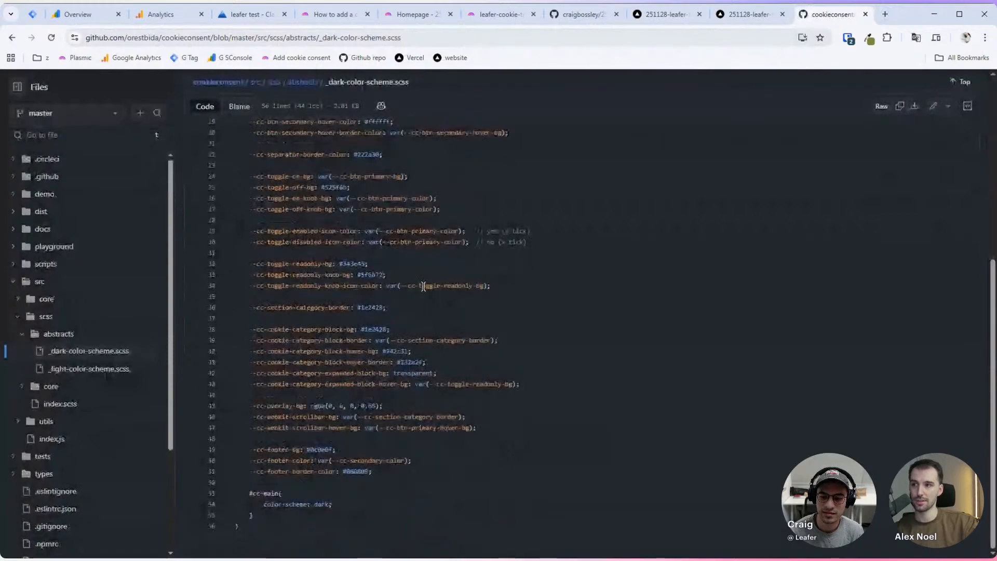
pyautogui.scroll(6, 424, 287)
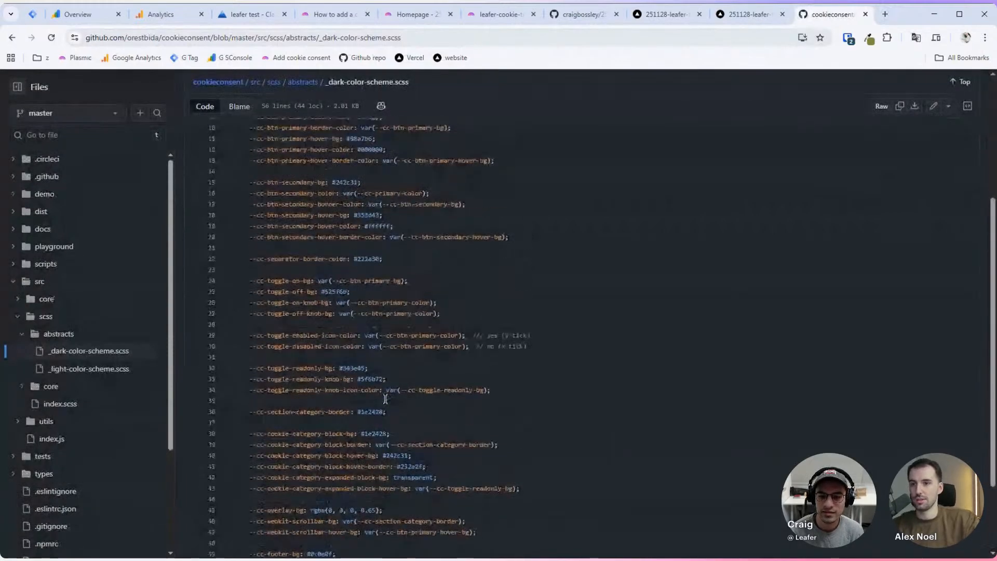
pyautogui.scroll(1, 385, 399)
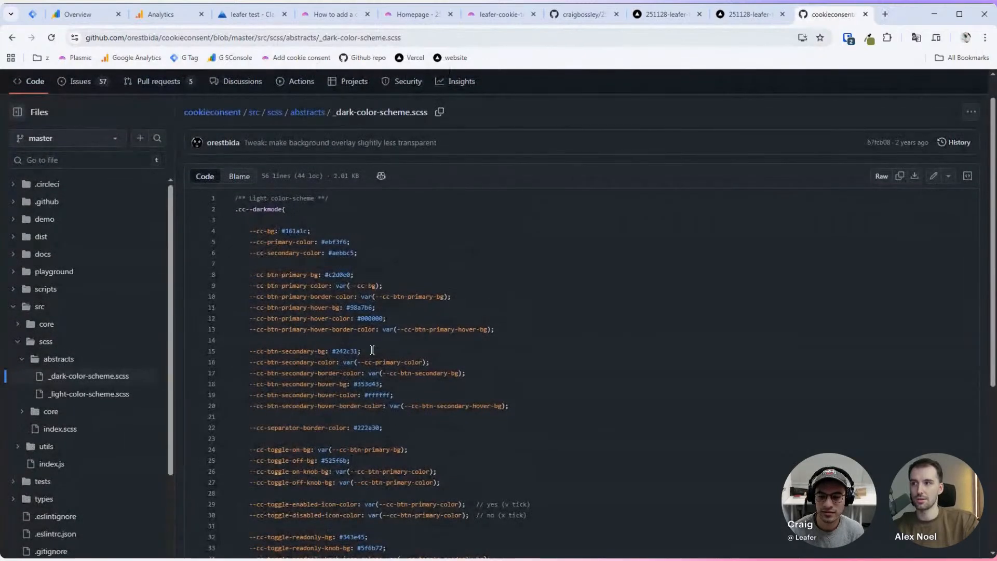
pyautogui.scroll(-3, 288, 286)
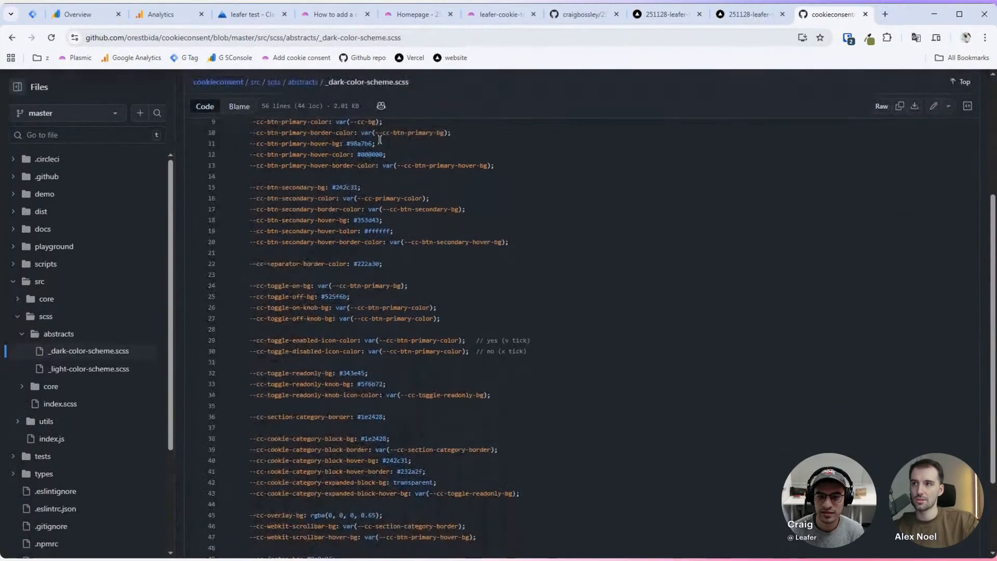
pyautogui.click(497, 13)
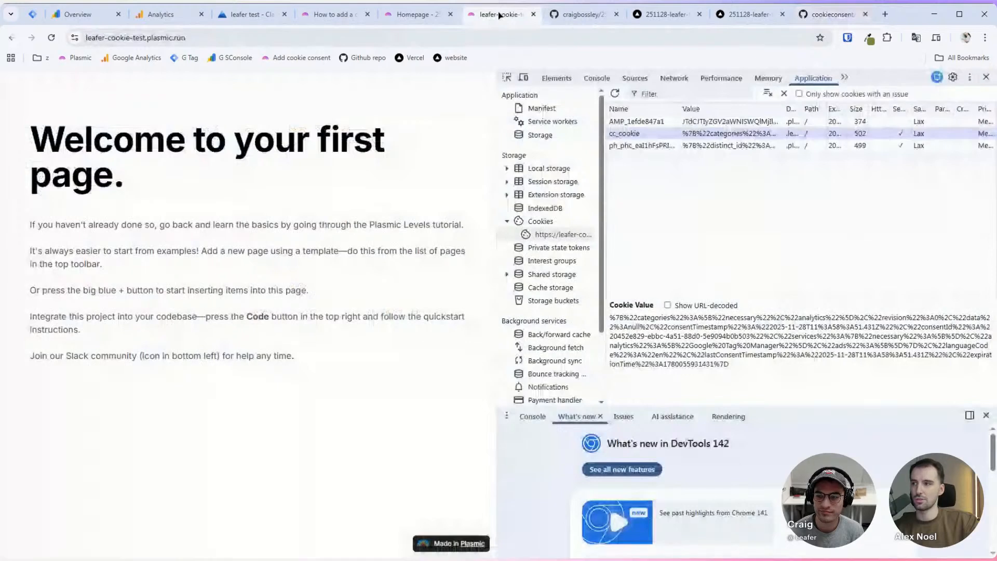
# Step: Go from the test site's DevTools cookies back to the Plasmic Homepage editor
pyautogui.click(263, 4)
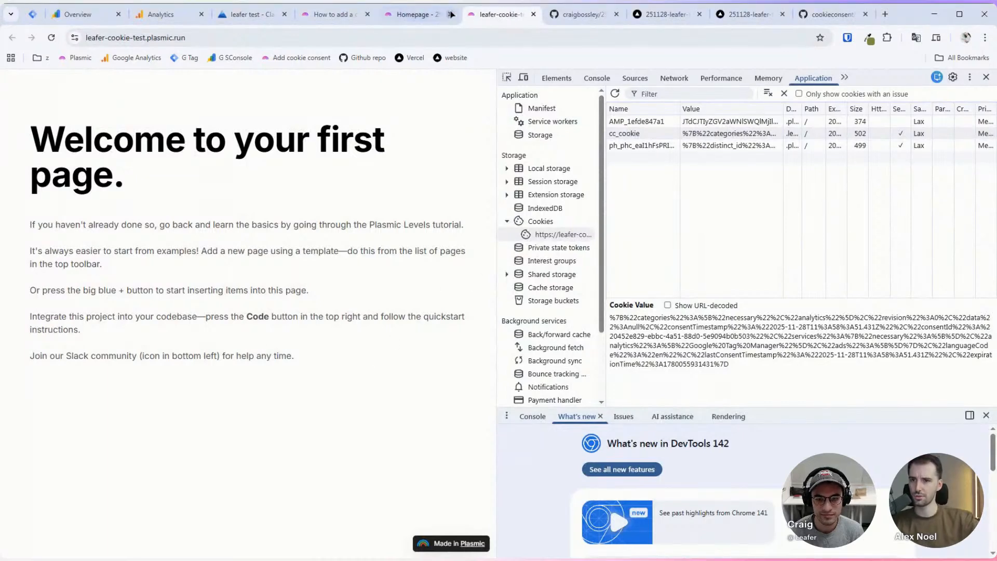
pyautogui.click(411, 14)
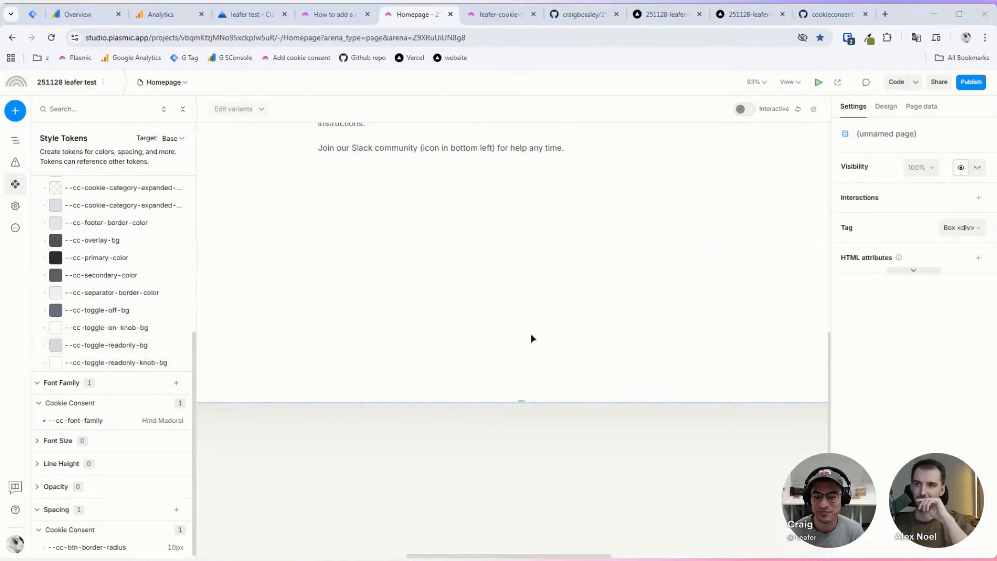
# Step: Create a new global variant group named color-mode under Global Variants
pyautogui.click(250, 473)
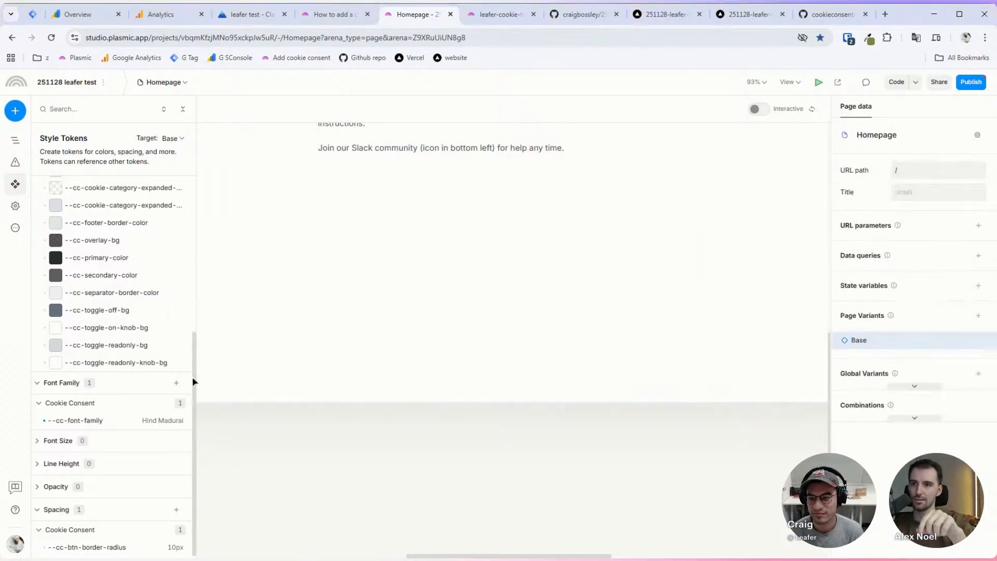
pyautogui.click(915, 387)
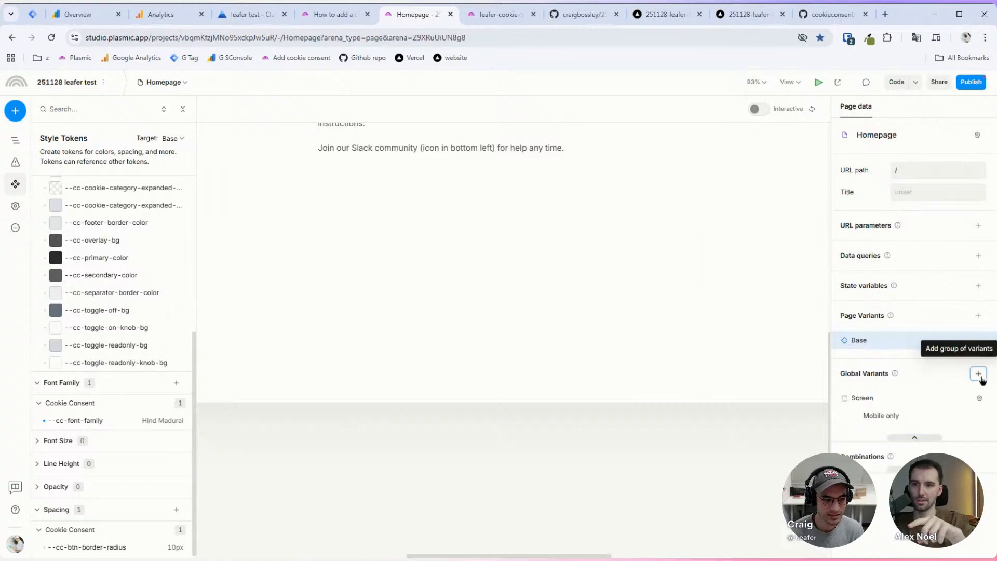
pyautogui.click(979, 374)
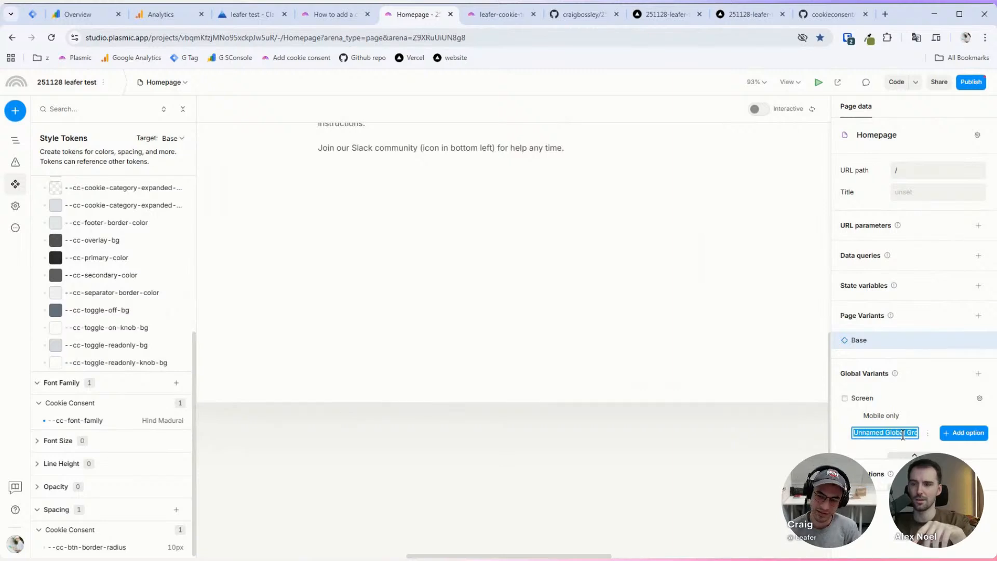
pyautogui.write('co')
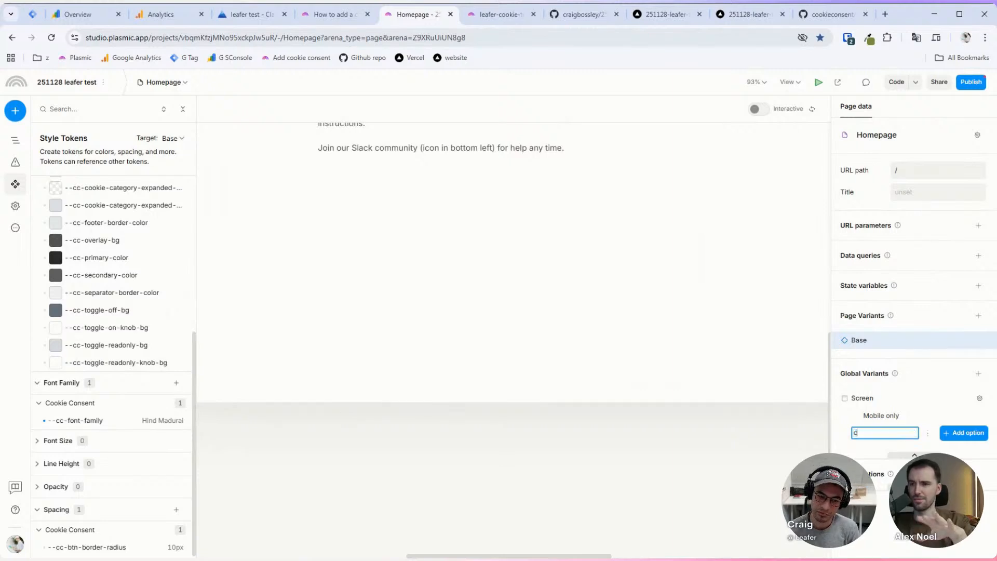
pyautogui.write('lor')
pyautogui.press('BackSpace')
pyautogui.press('BackSpace')
pyautogui.press('BackSpace')
pyautogui.press('BackSpace')
pyautogui.press('BackSpace')
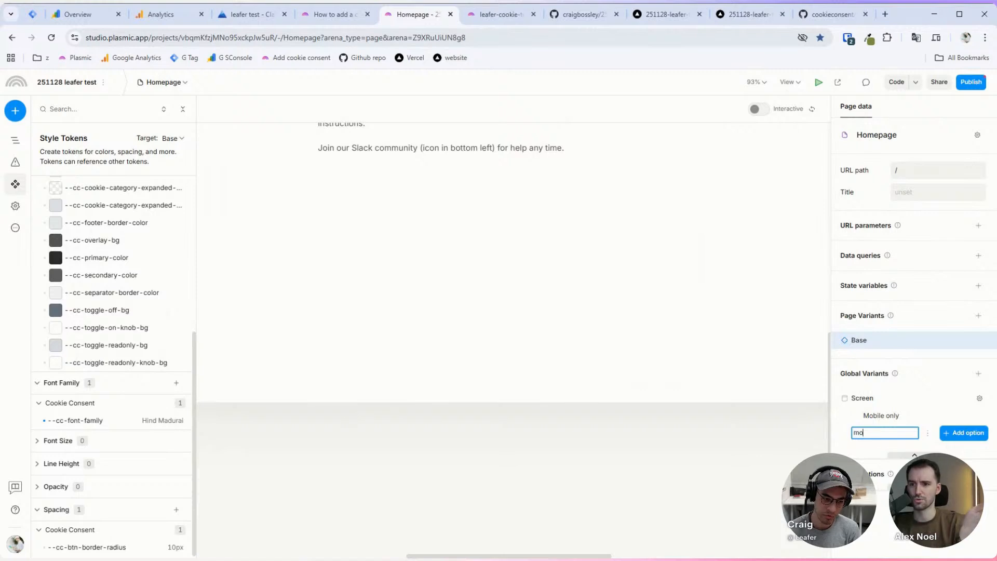
pyautogui.write('mode')
pyautogui.press('BackSpace')
pyautogui.press('BackSpace')
pyautogui.press('BackSpace')
pyautogui.press('BackSpace')
pyautogui.write('colo')
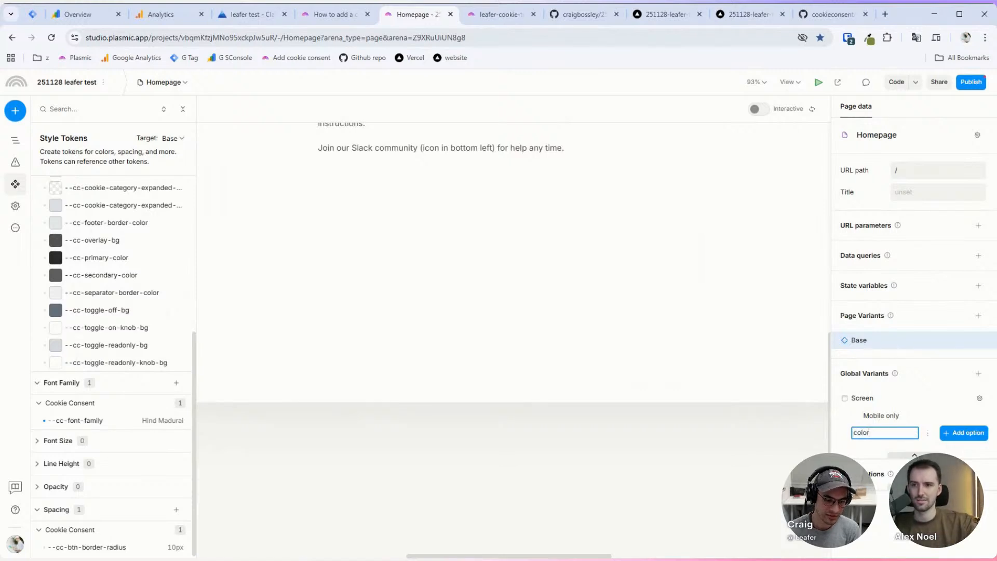
pyautogui.write('r')
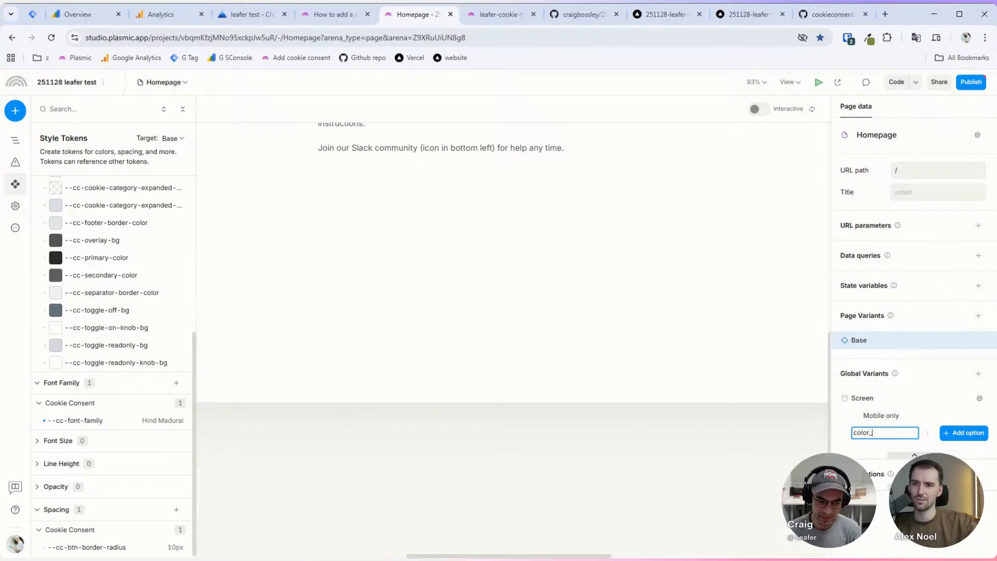
pyautogui.write('_')
pyautogui.press('BackSpace')
pyautogui.write('-')
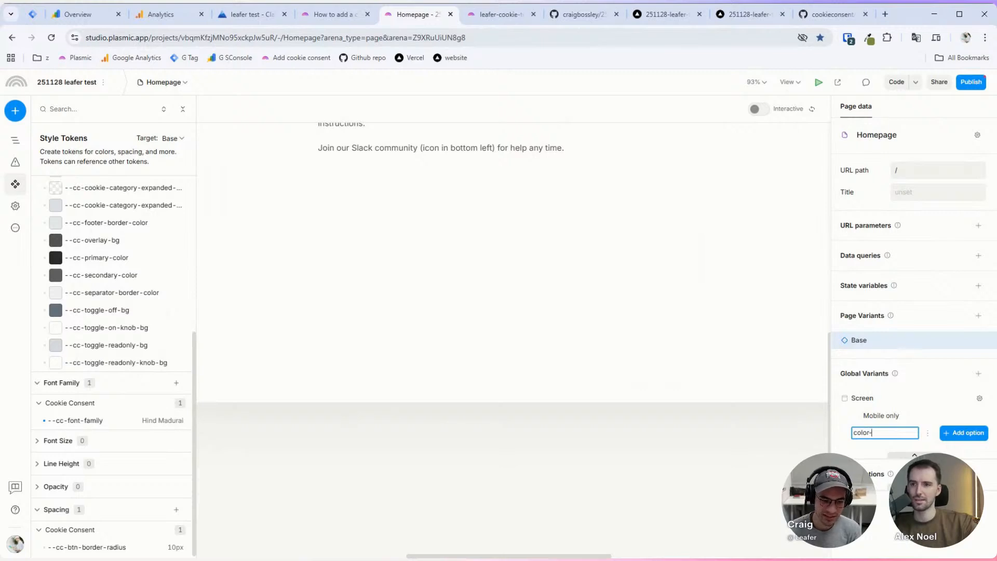
pyautogui.write('mode')
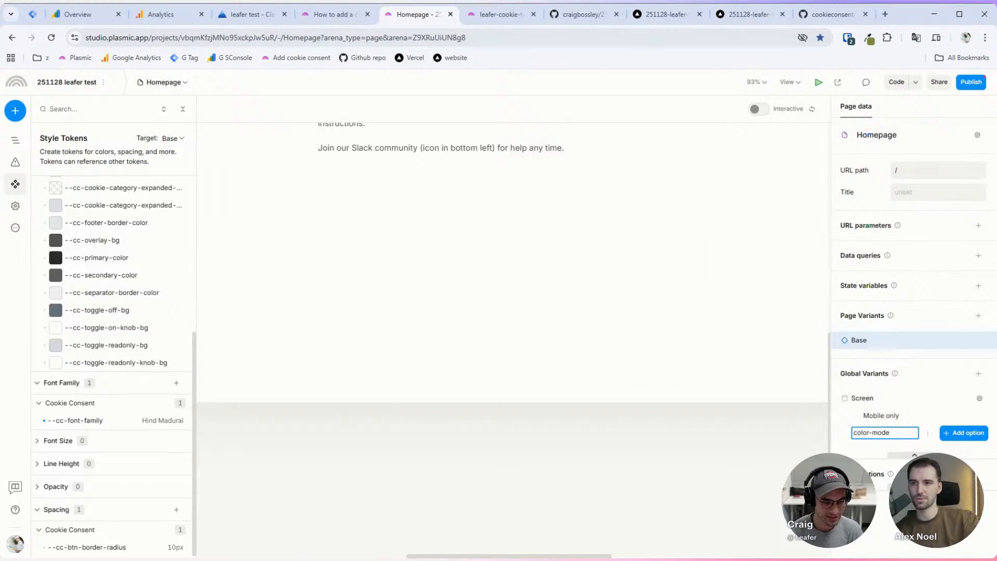
pyautogui.press('Return')
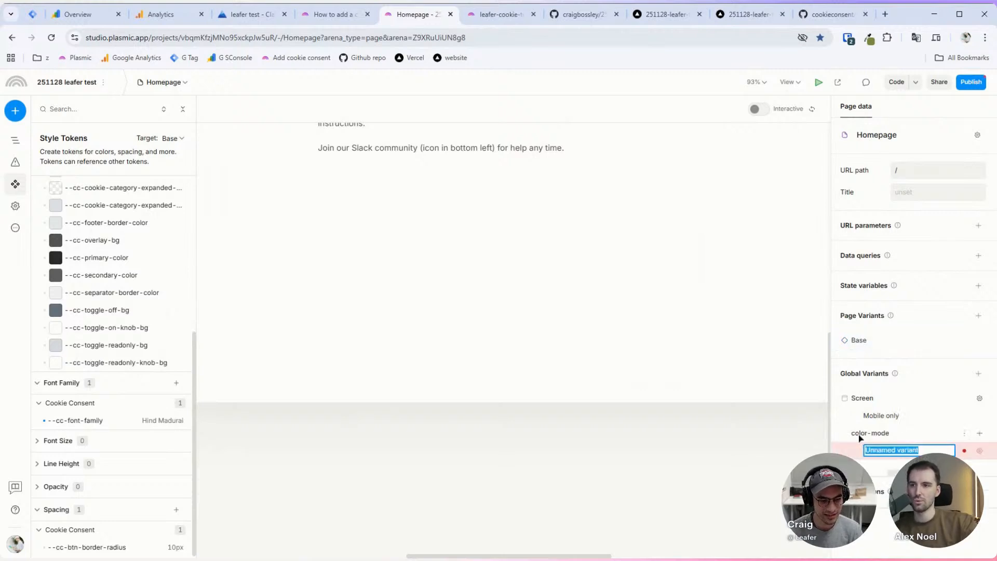
# Step: Add a dark mode variant and rename the group to 'color mode'
pyautogui.write('d')
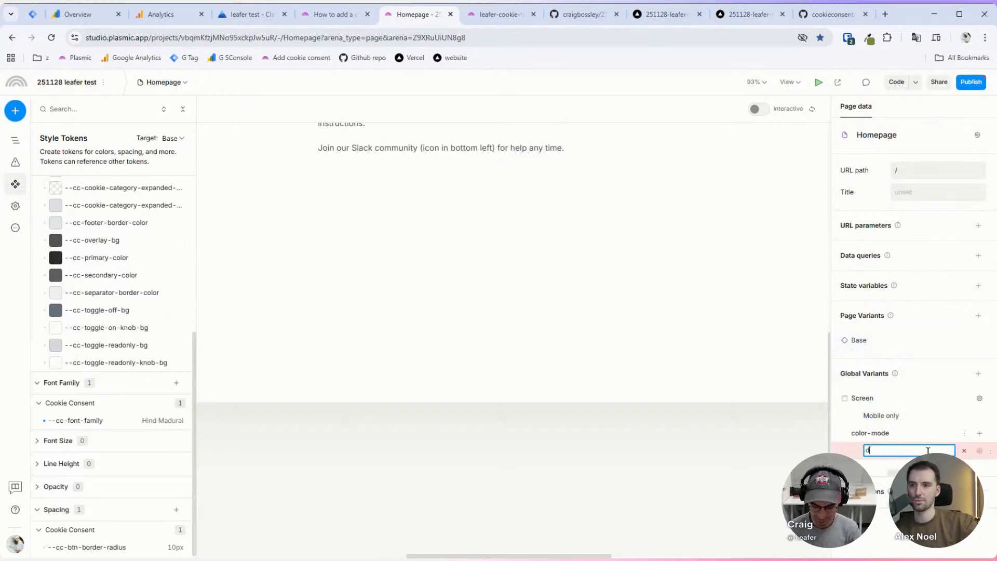
pyautogui.write('arm mod')
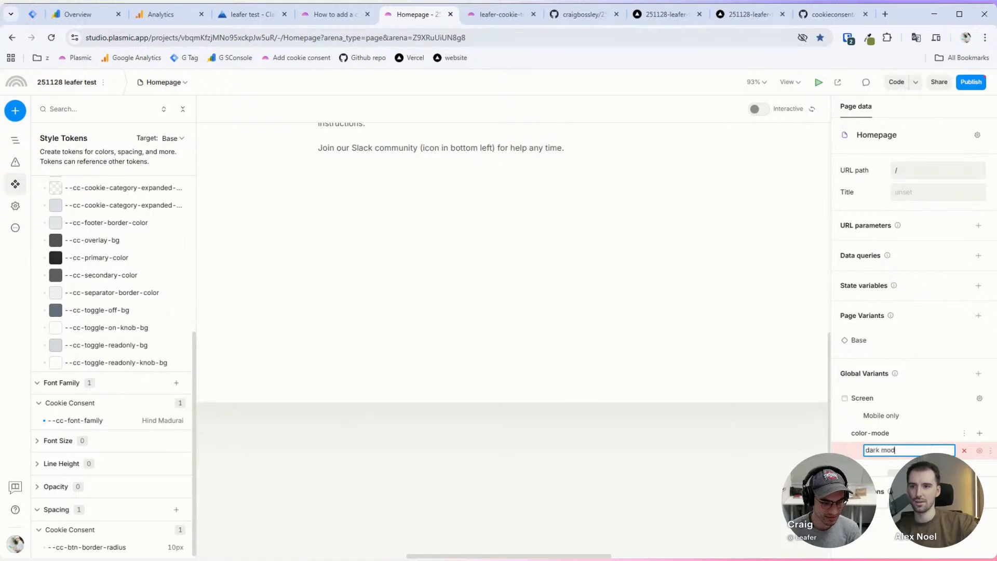
pyautogui.write('e')
pyautogui.press('Return')
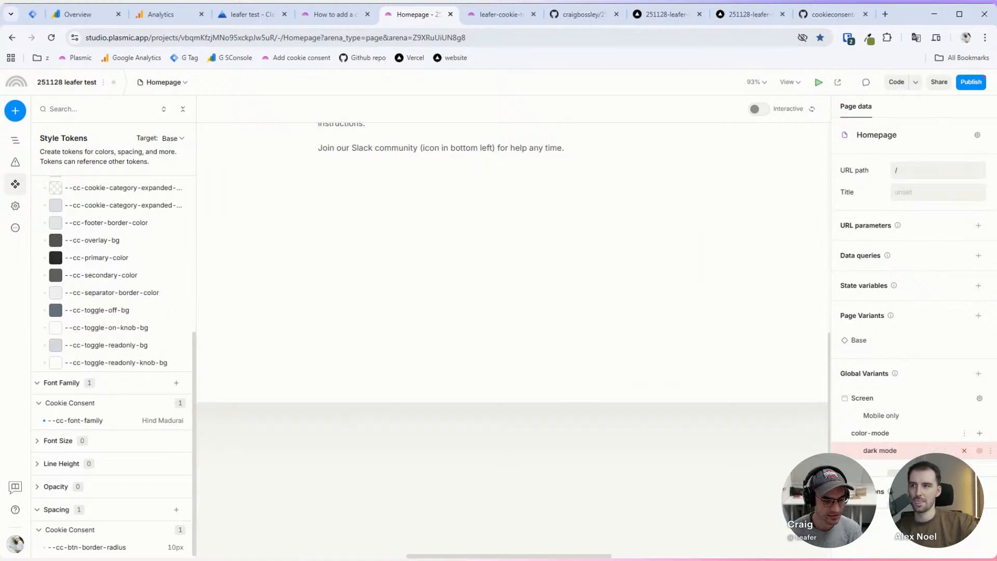
pyautogui.doubleClick(878, 432)
pyautogui.click(887, 431)
pyautogui.press('BackSpace')
pyautogui.press('Return')
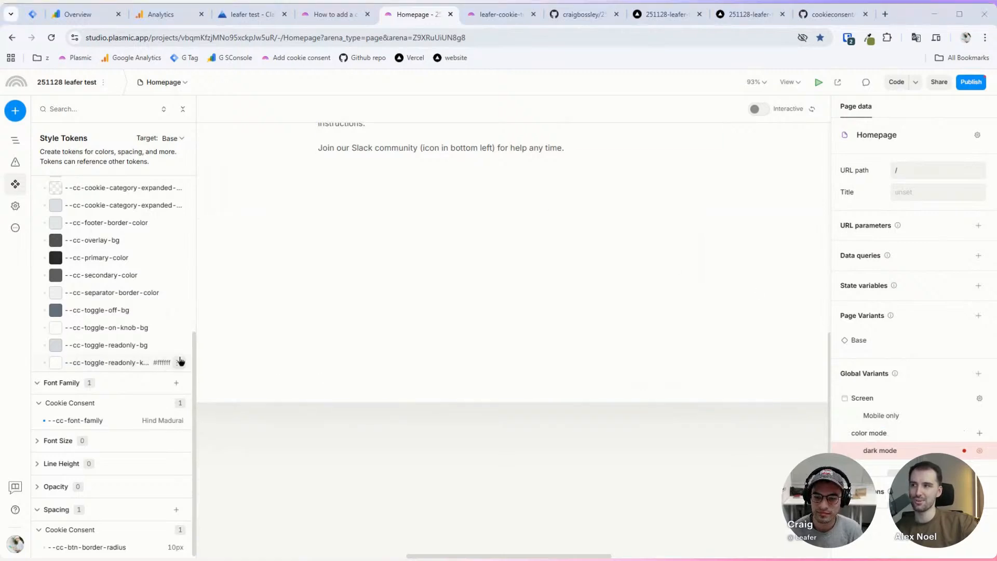
# Step: Open the Style Tokens list and set its Target to the dark mode variant
pyautogui.scroll(1, 109, 326)
pyautogui.scroll(8, 109, 326)
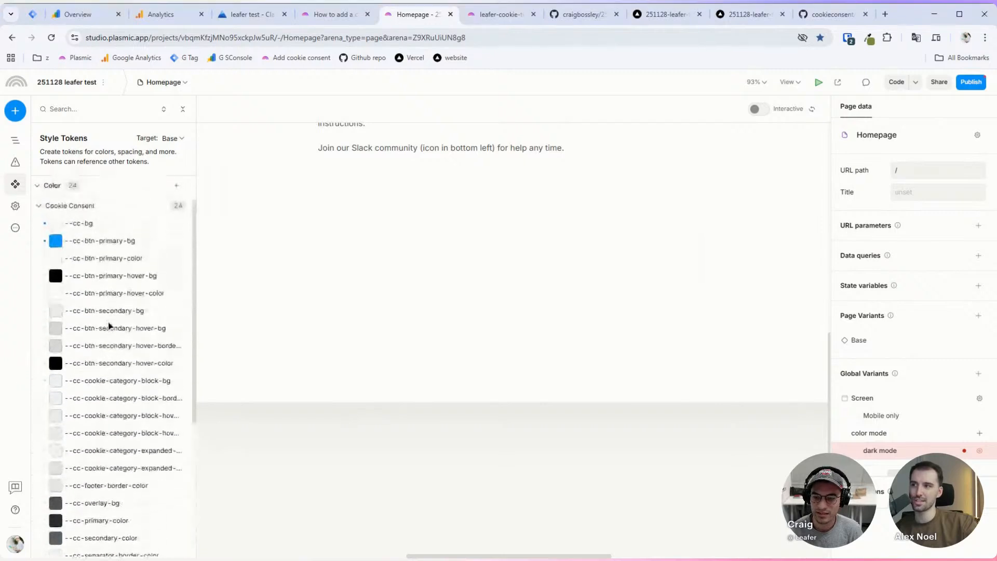
pyautogui.click(15, 137)
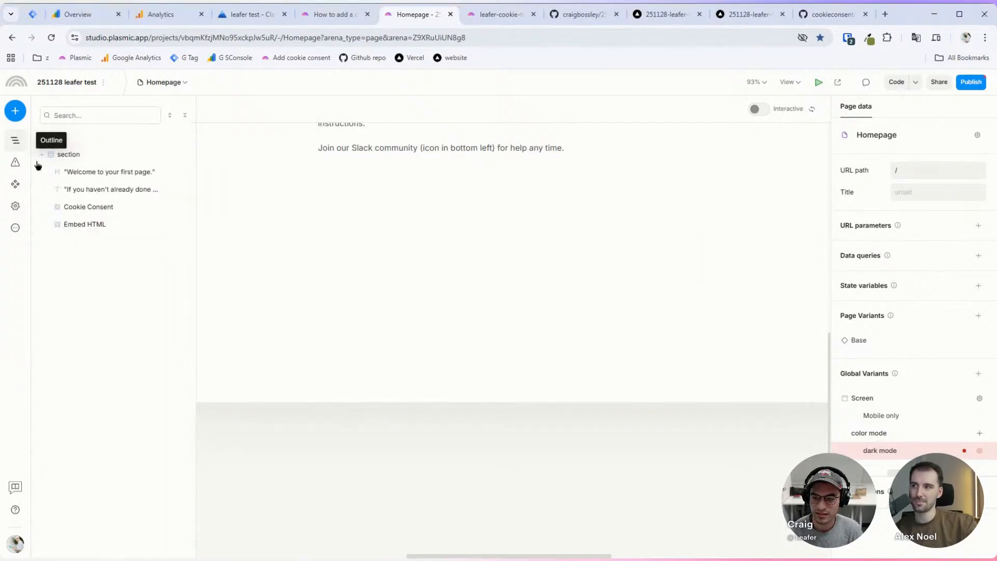
pyautogui.click(16, 184)
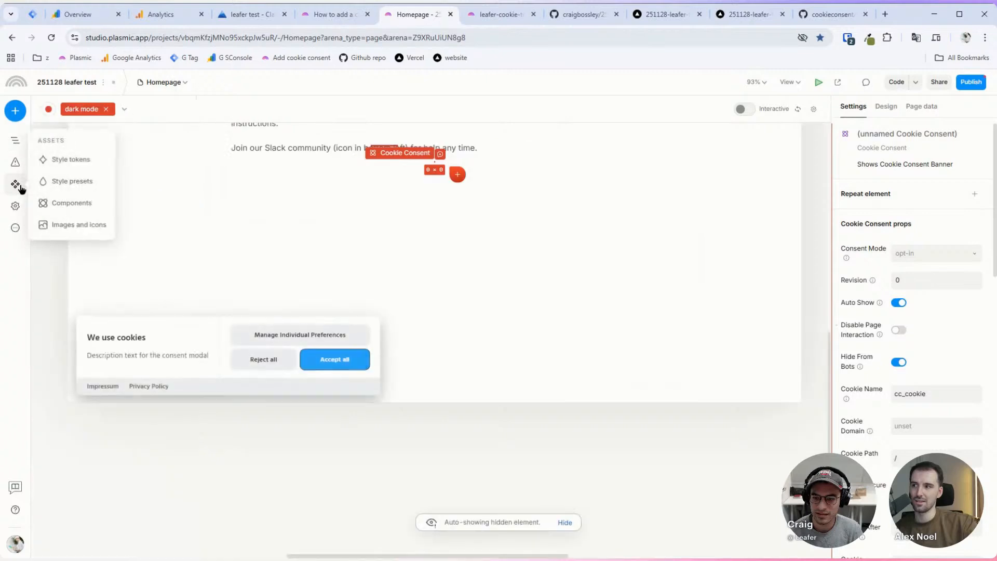
pyautogui.click(71, 159)
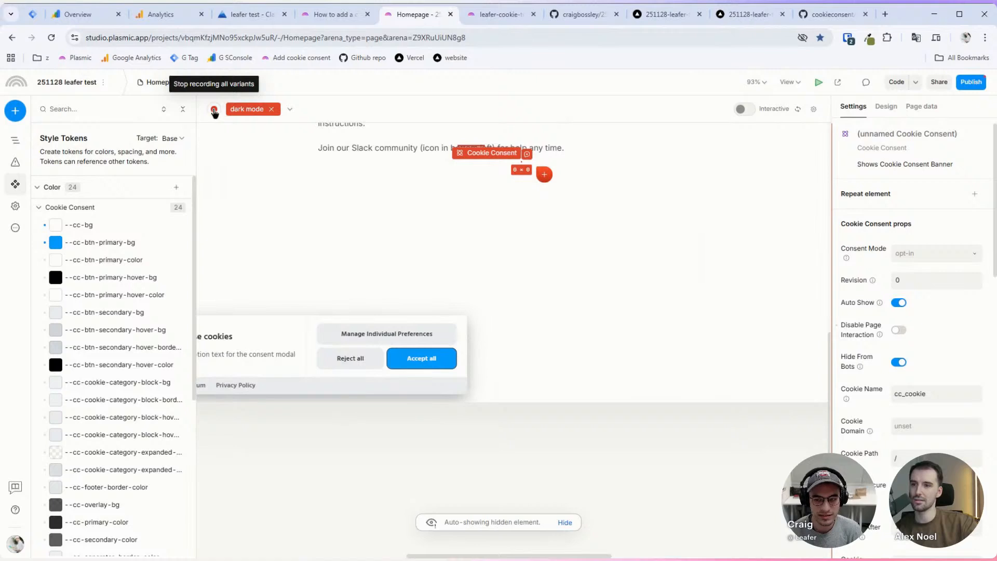
pyautogui.click(179, 138)
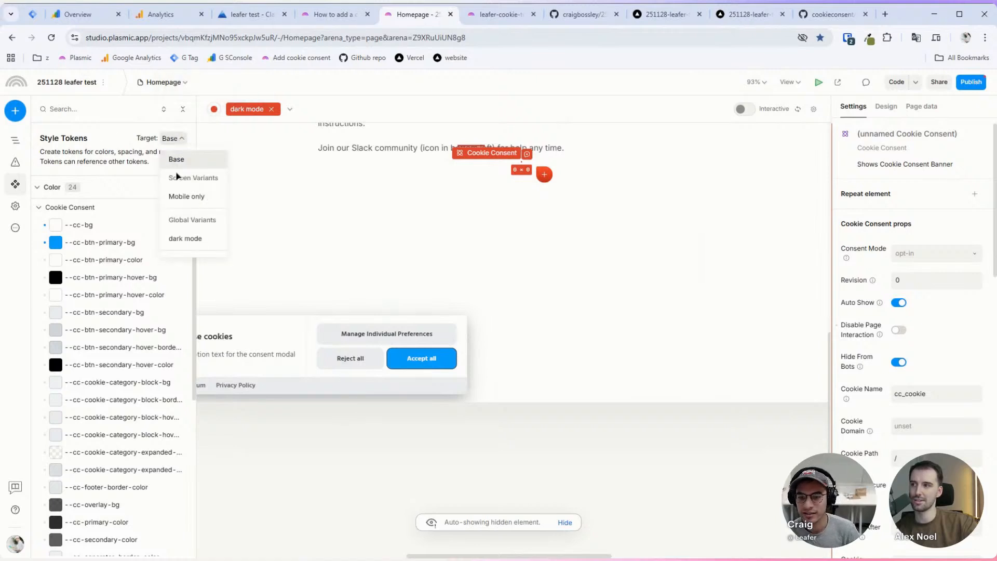
pyautogui.click(184, 238)
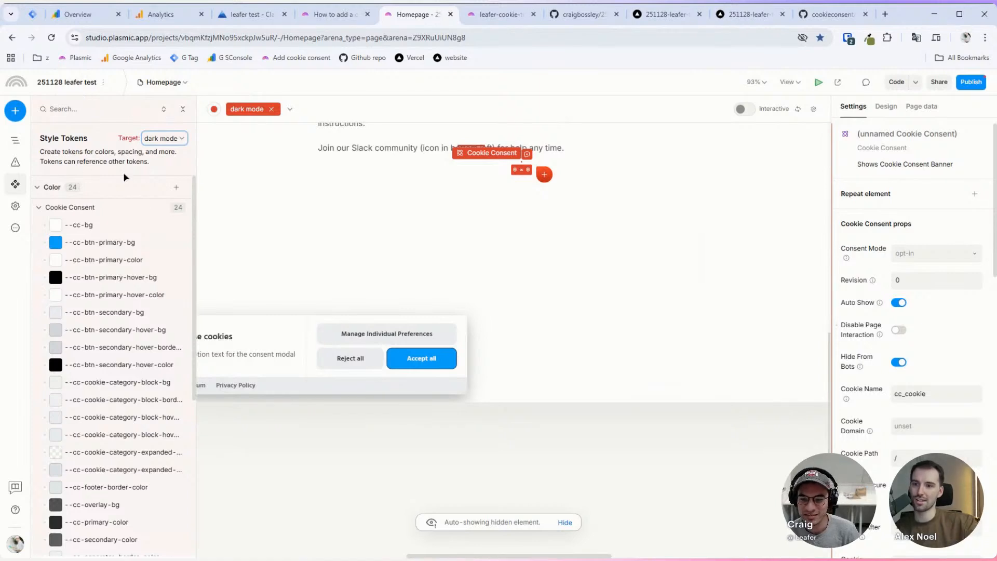
# Step: Set the dark mode --cc-bg token to plain black
pyautogui.click(107, 242)
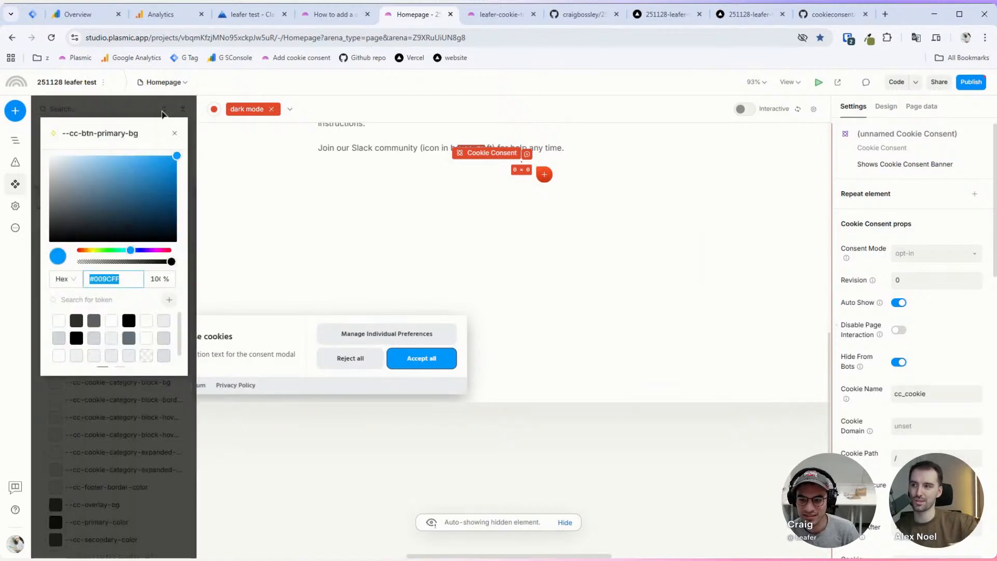
pyautogui.click(162, 113)
pyautogui.click(78, 225)
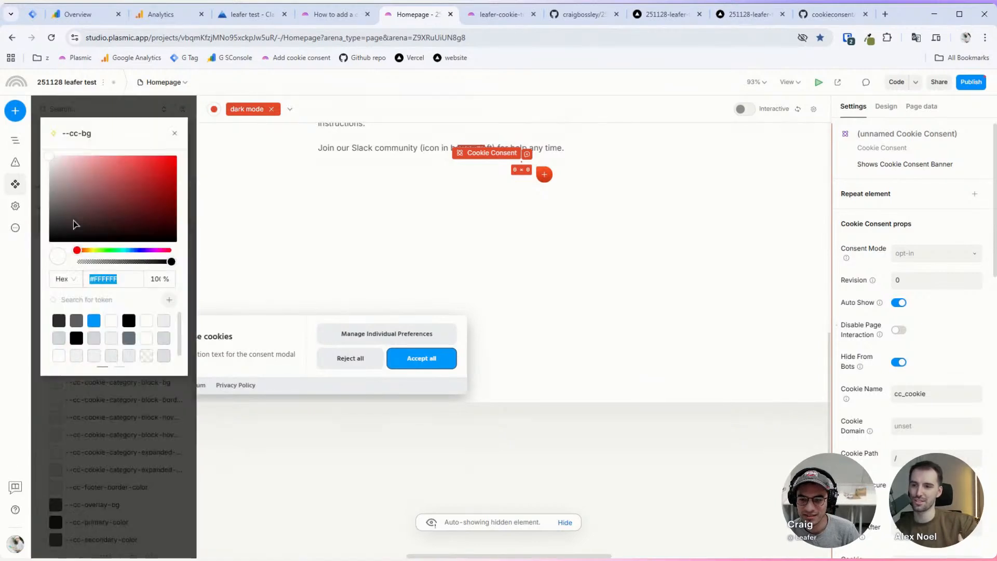
pyautogui.click(64, 324)
pyautogui.click(131, 170)
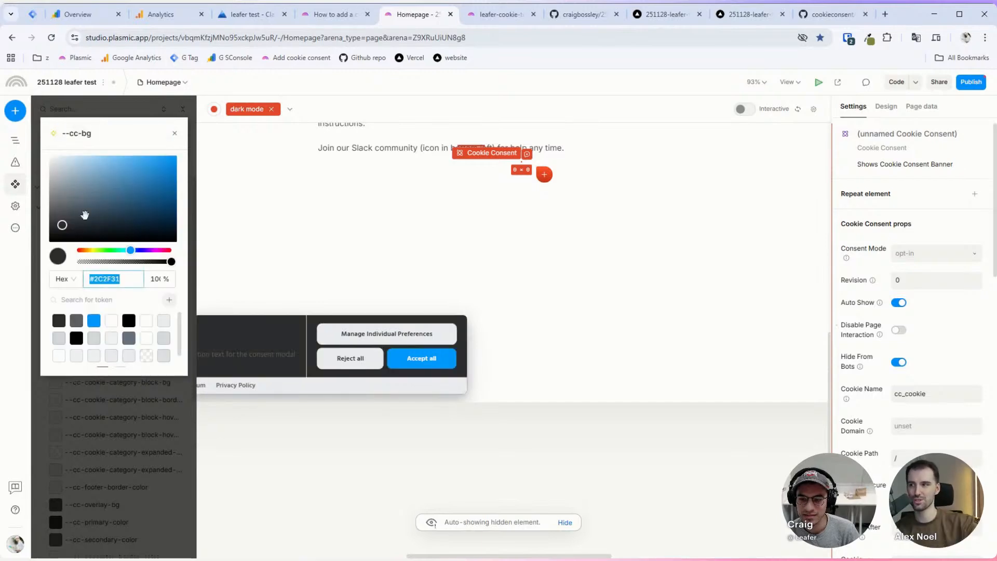
pyautogui.click(106, 449)
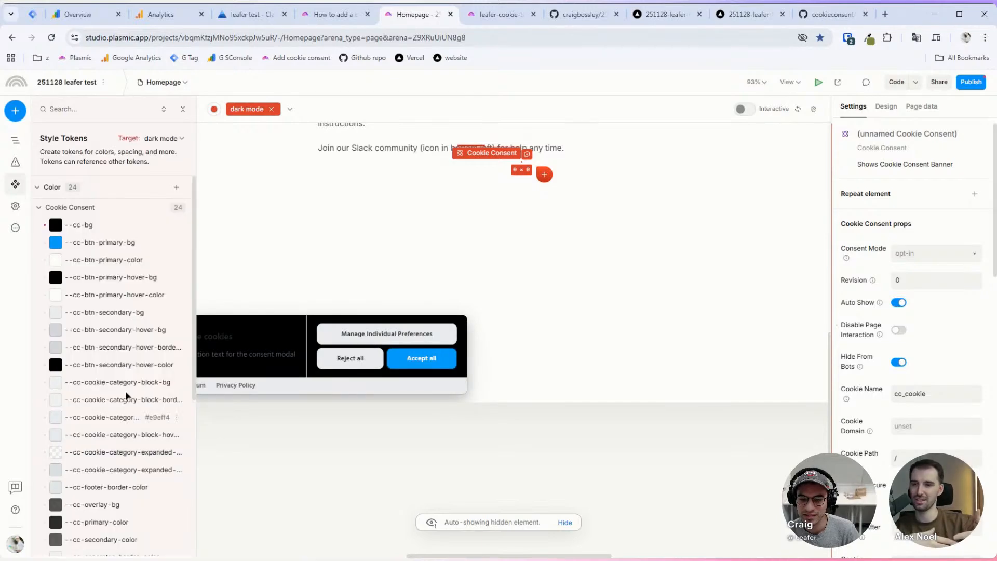
# Step: Make --cc-btn-primary-bg slate blue and --cc-btn-secondary-bg #000000
pyautogui.click(103, 250)
pyautogui.write('#23282B')
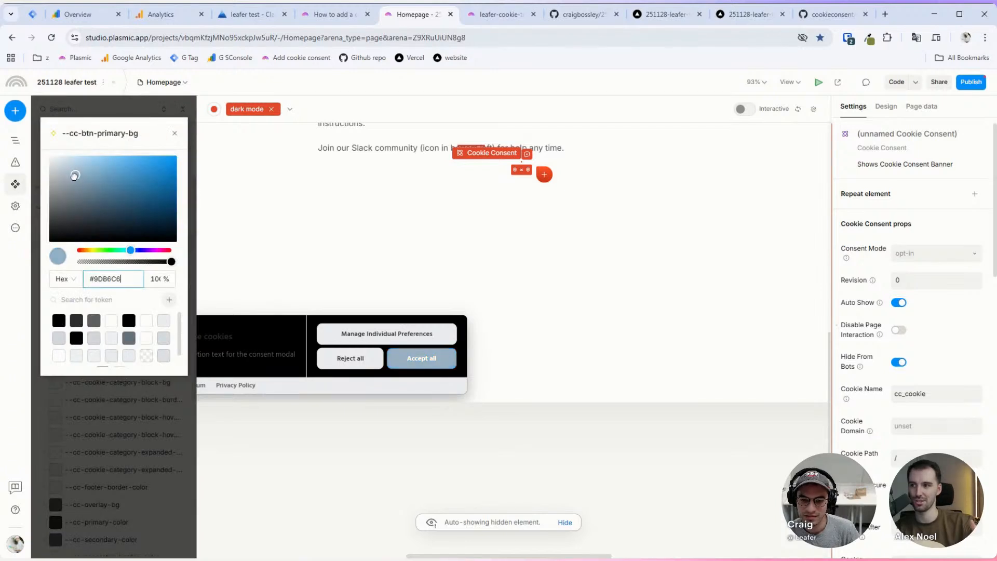
pyautogui.moveTo(72, 228); pyautogui.dragTo(116, 203)
pyautogui.click(105, 383)
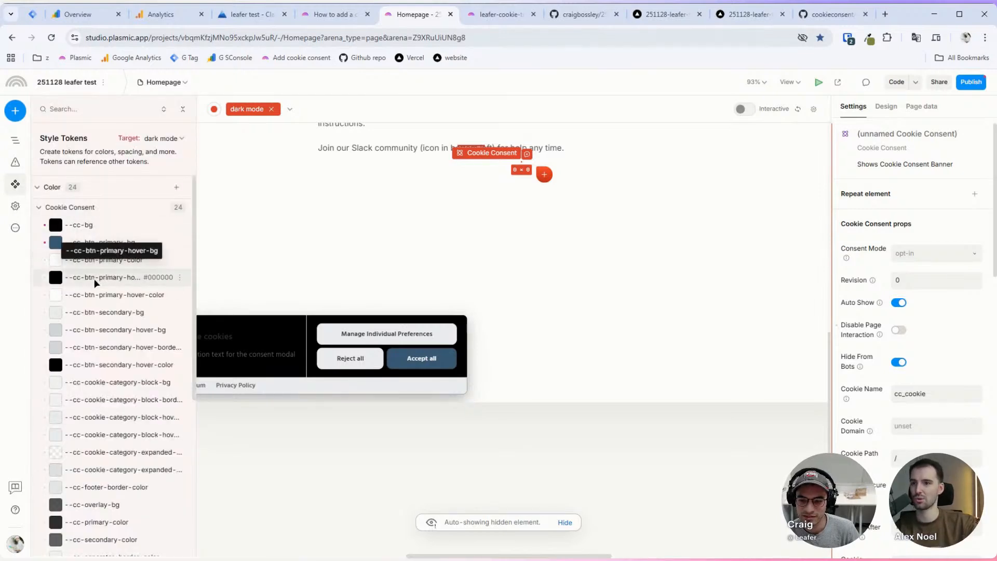
pyautogui.click(99, 312)
pyautogui.write('#000000')
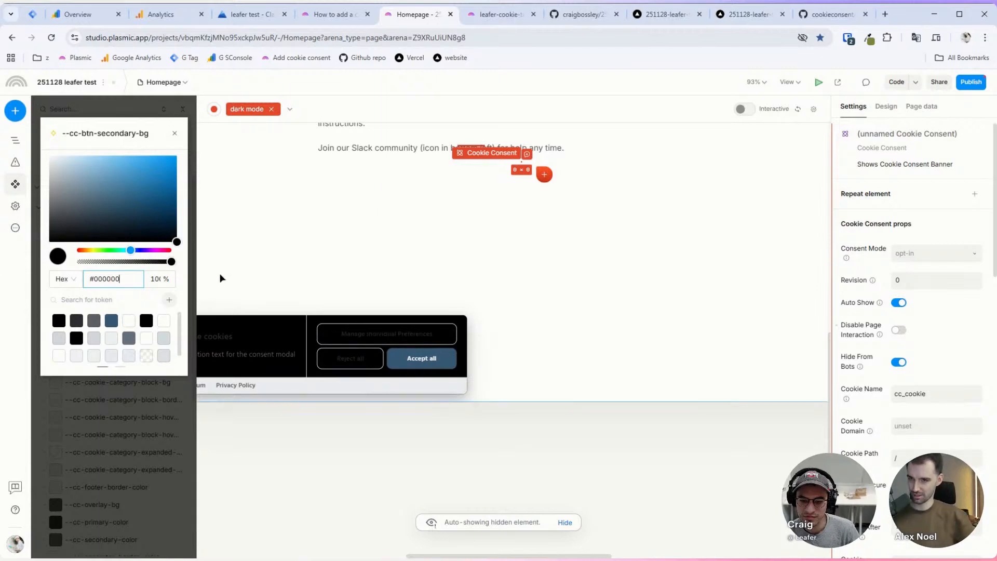
pyautogui.click(133, 387)
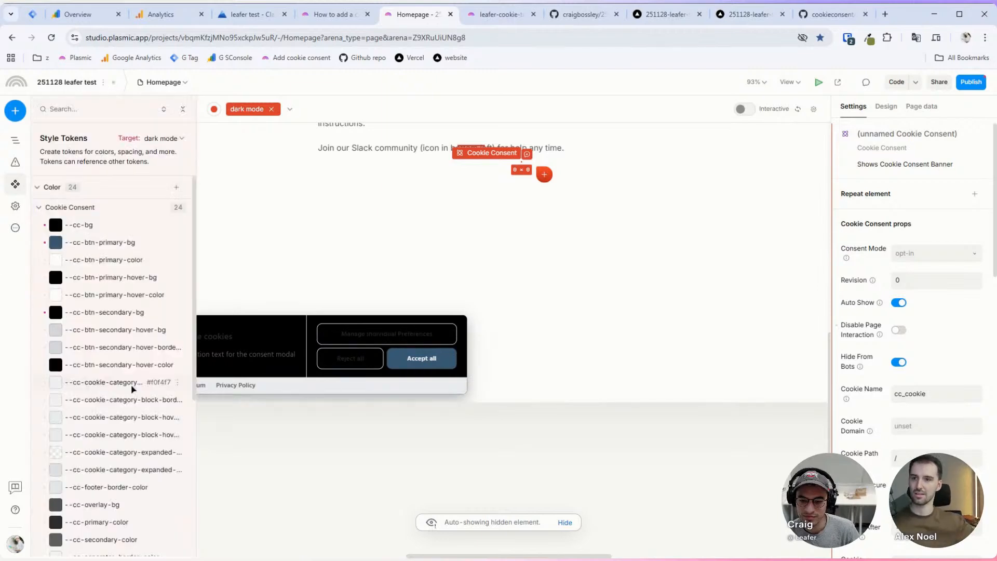
# Step: Set the --cc-btn-primary-color button text token to white
pyautogui.click(95, 266)
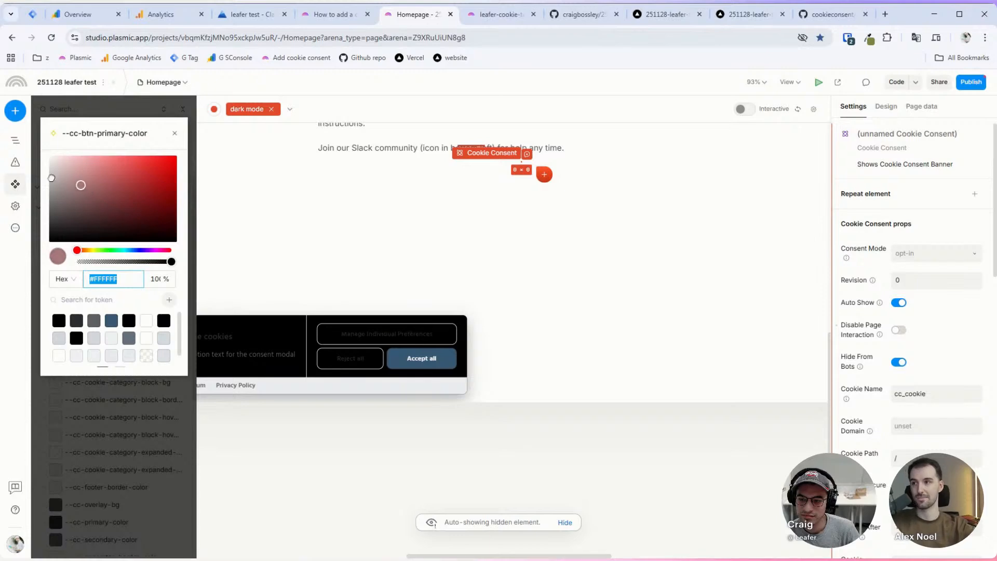
pyautogui.write('#000000')
pyautogui.click(50, 198)
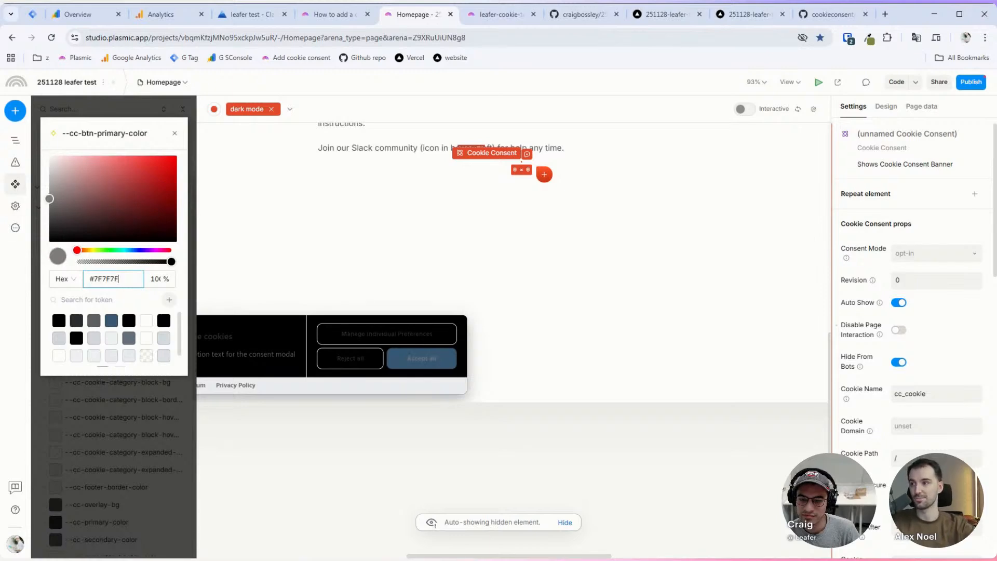
pyautogui.moveTo(49, 199); pyautogui.dragTo(31, 136)
pyautogui.press('Escape')
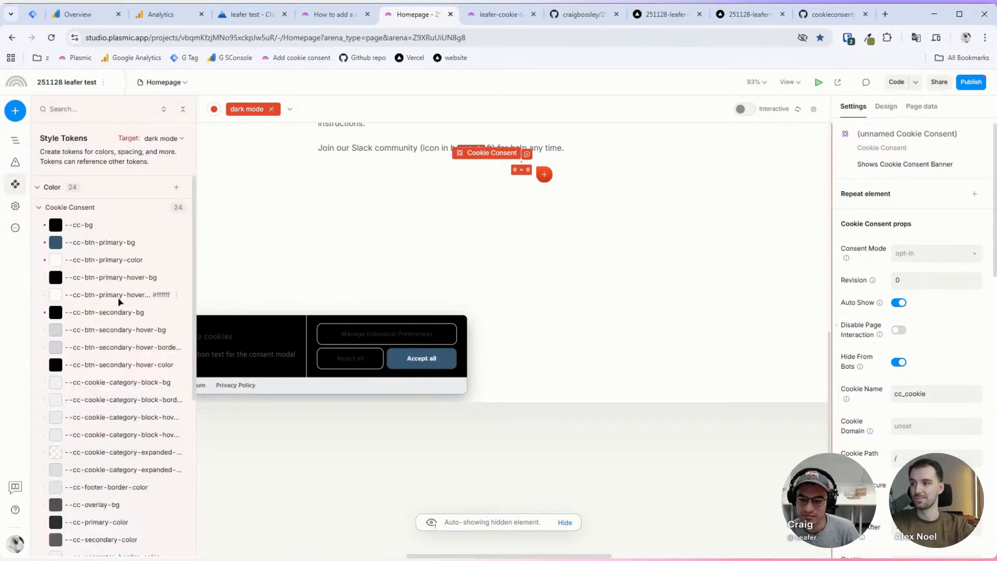
# Step: Set the --cc-btn-primary-hover-bg token to dark red
pyautogui.scroll(-1, 115, 287)
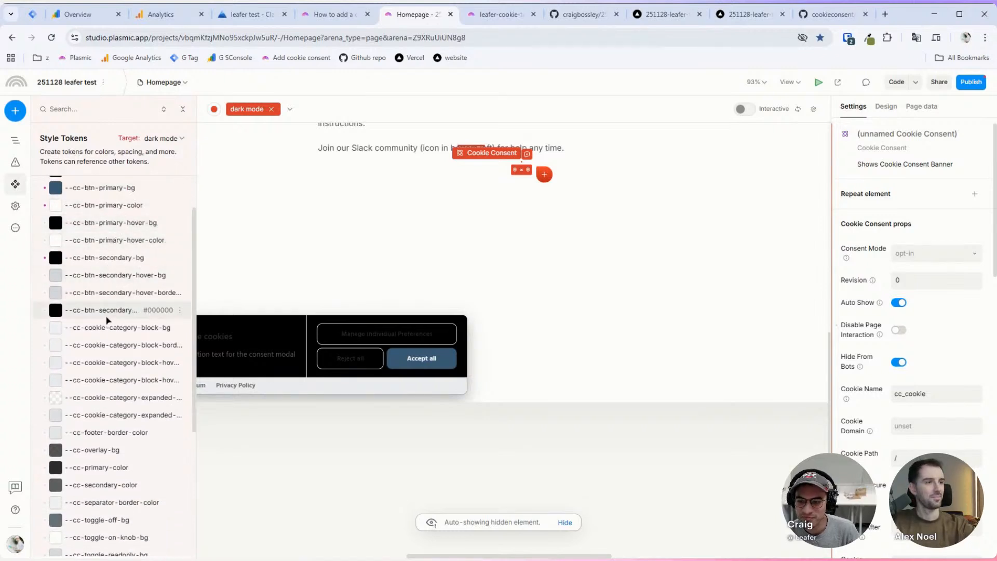
pyautogui.scroll(2, 110, 260)
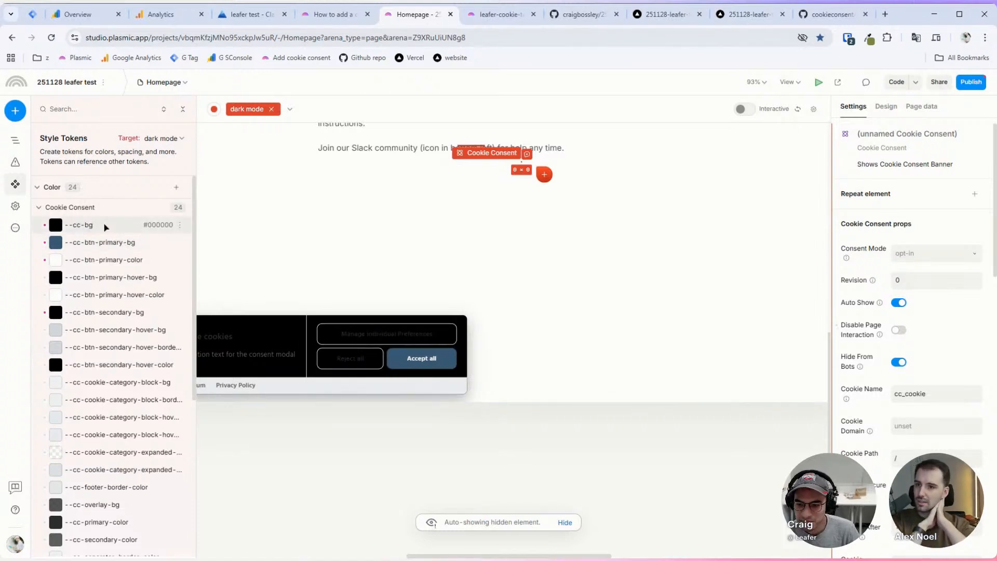
pyautogui.click(101, 277)
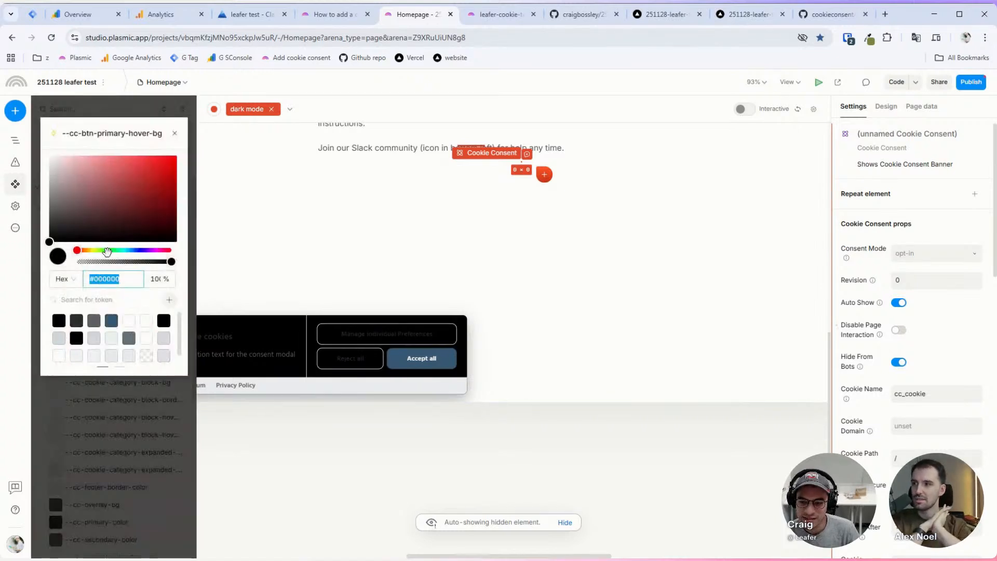
pyautogui.write('#FFFFFF')
pyautogui.moveTo(35, 166); pyautogui.dragTo(117, 200)
pyautogui.click(118, 406)
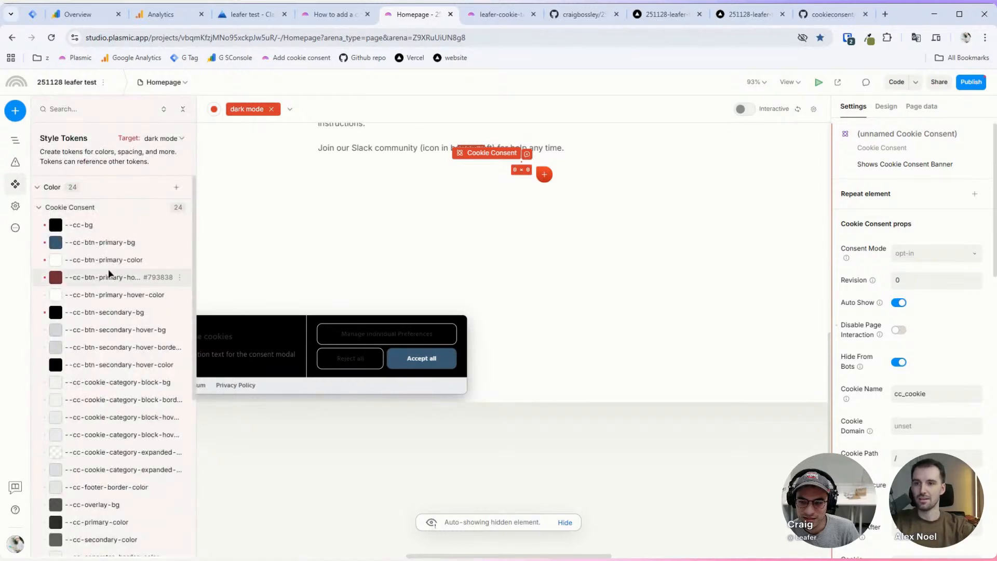
# Step: Show the element outline and select the whole page on the canvas
pyautogui.hscroll(-3, 310, 260)
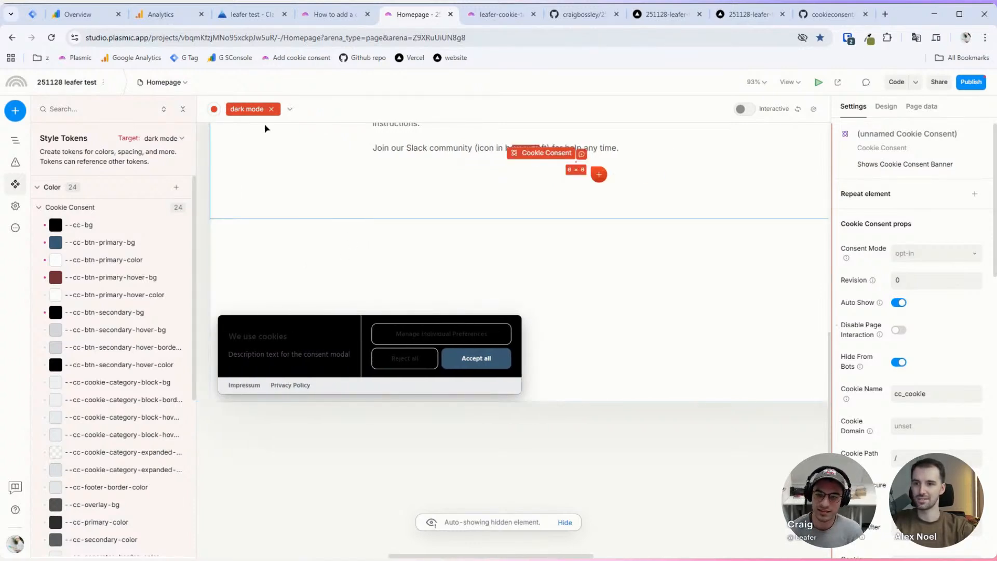
pyautogui.click(15, 140)
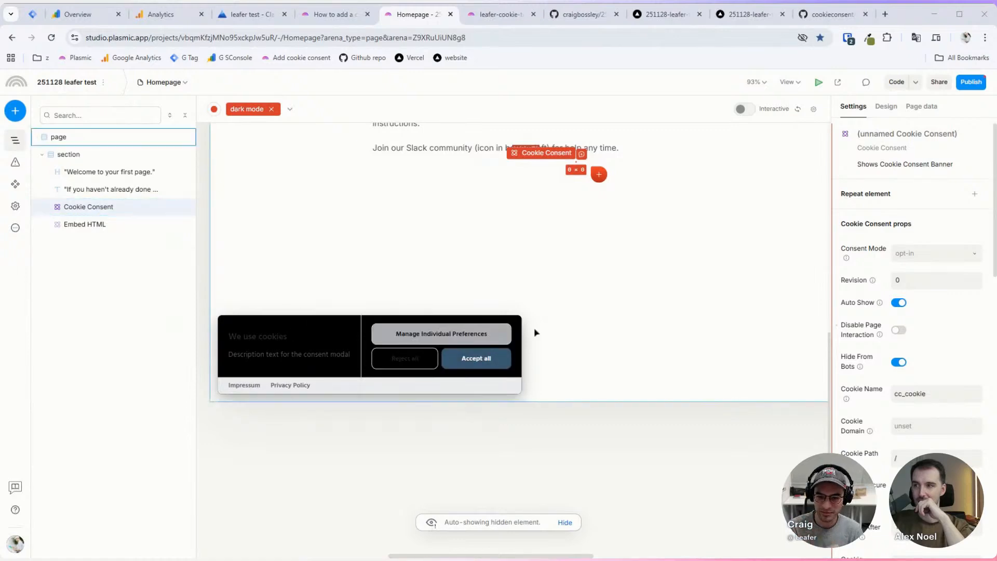
pyautogui.click(552, 335)
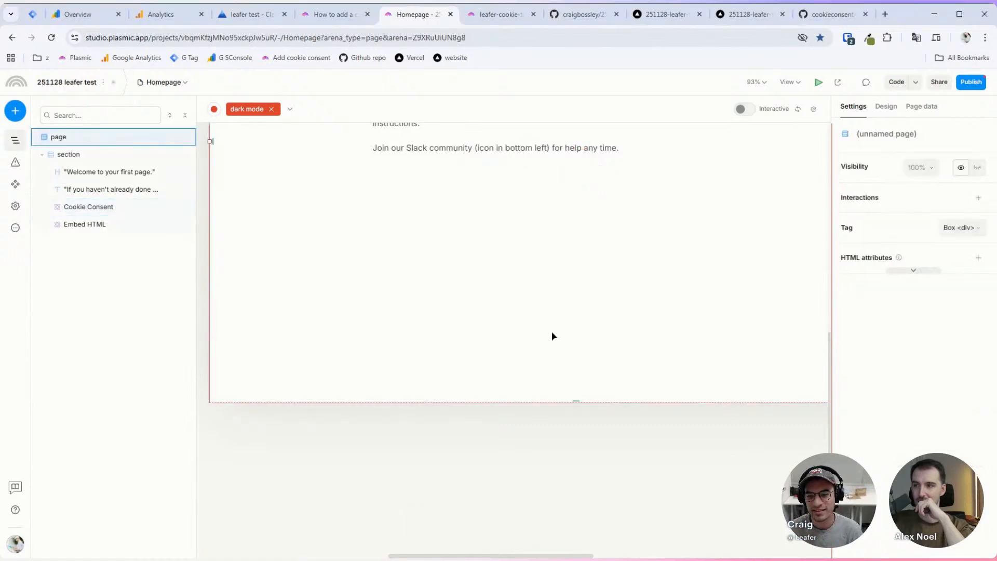
# Step: Leave the dark mode variant and add a Button to the page
pyautogui.click(271, 110)
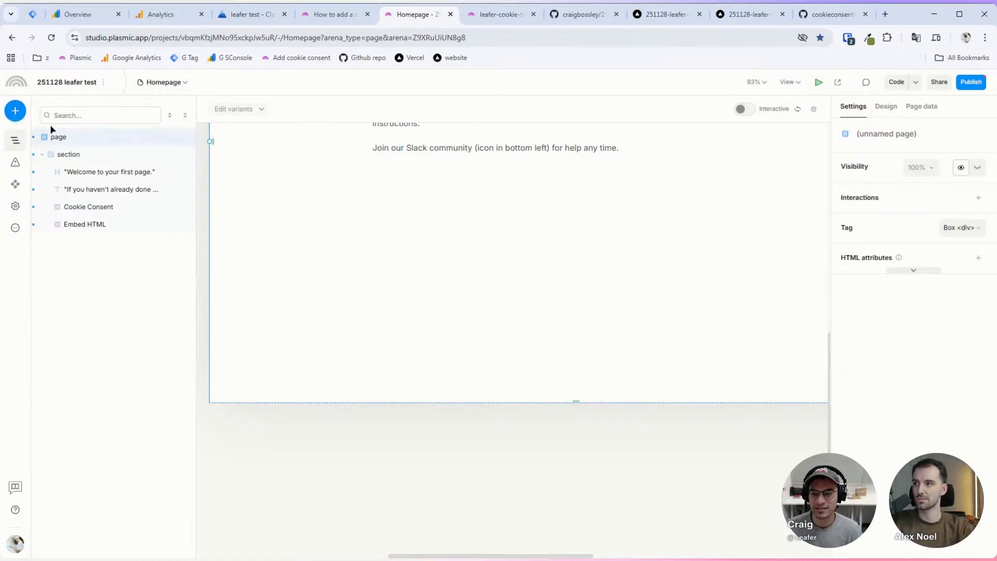
pyautogui.click(16, 111)
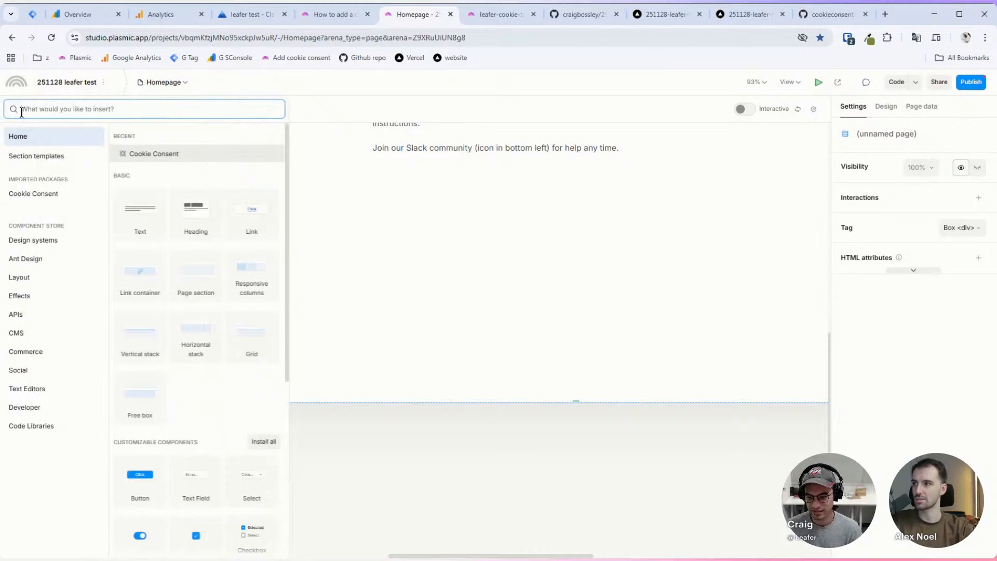
pyautogui.click(138, 479)
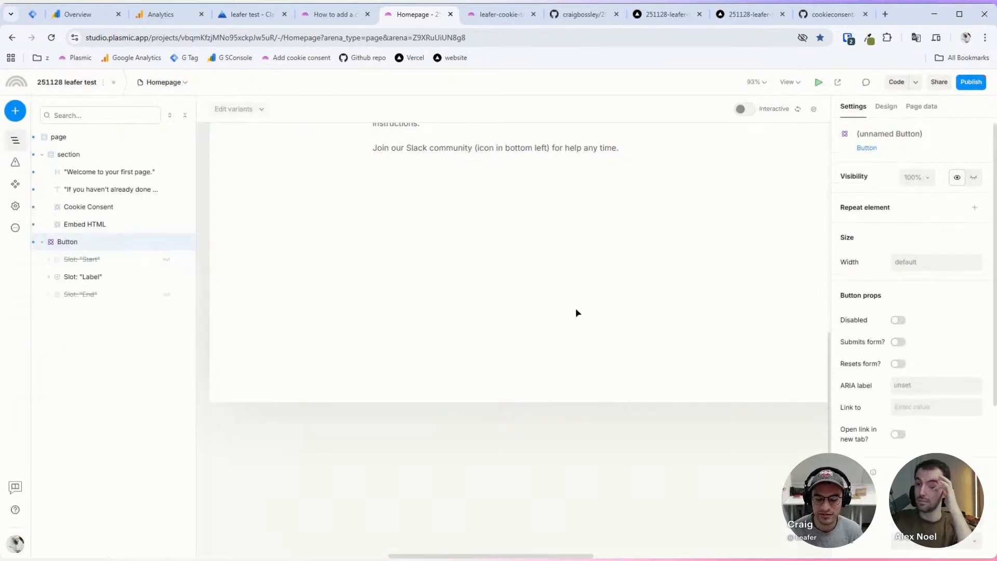
# Step: Make the Button sticky-positioned with a 20px left offset
pyautogui.click(886, 106)
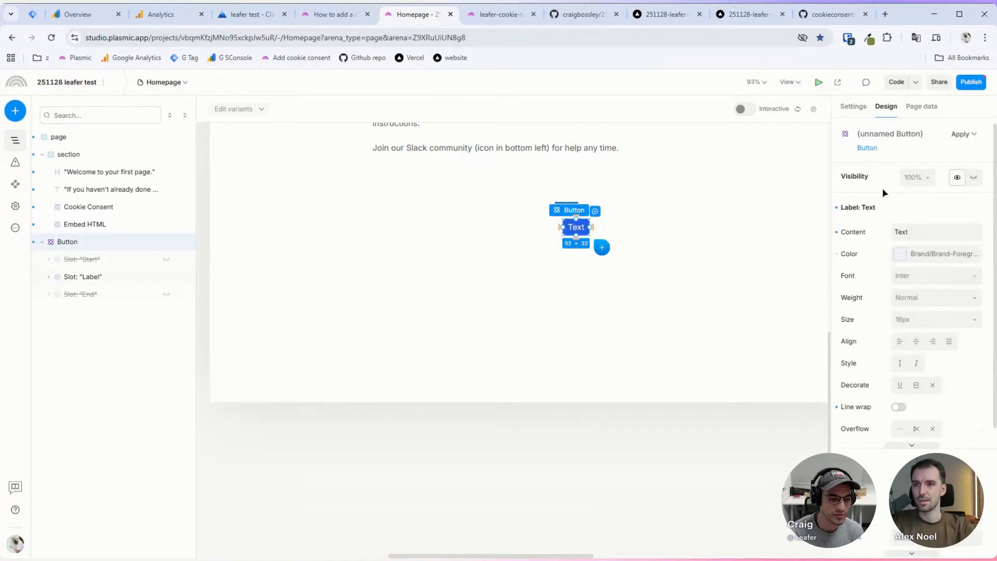
pyautogui.scroll(-4, 885, 234)
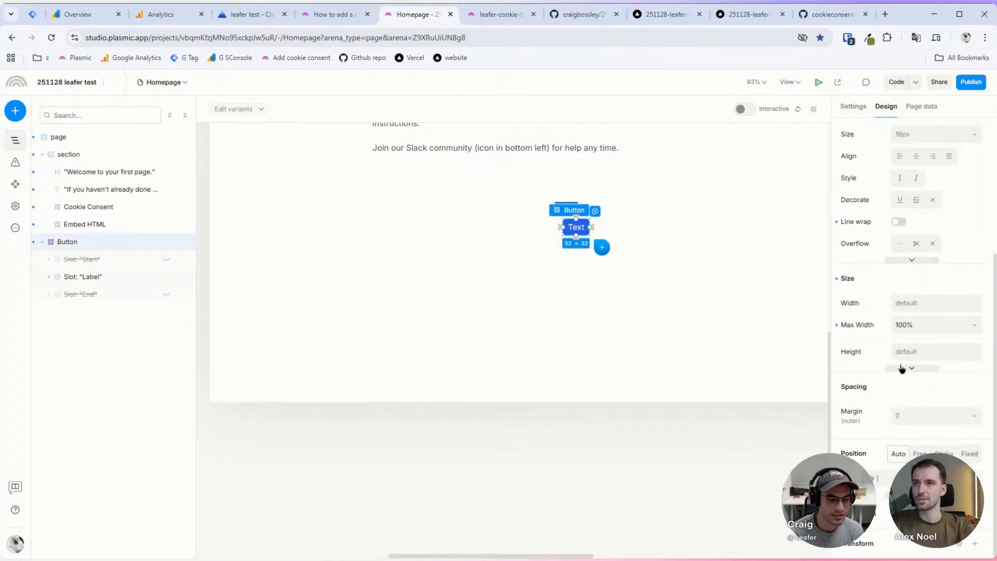
pyautogui.click(916, 453)
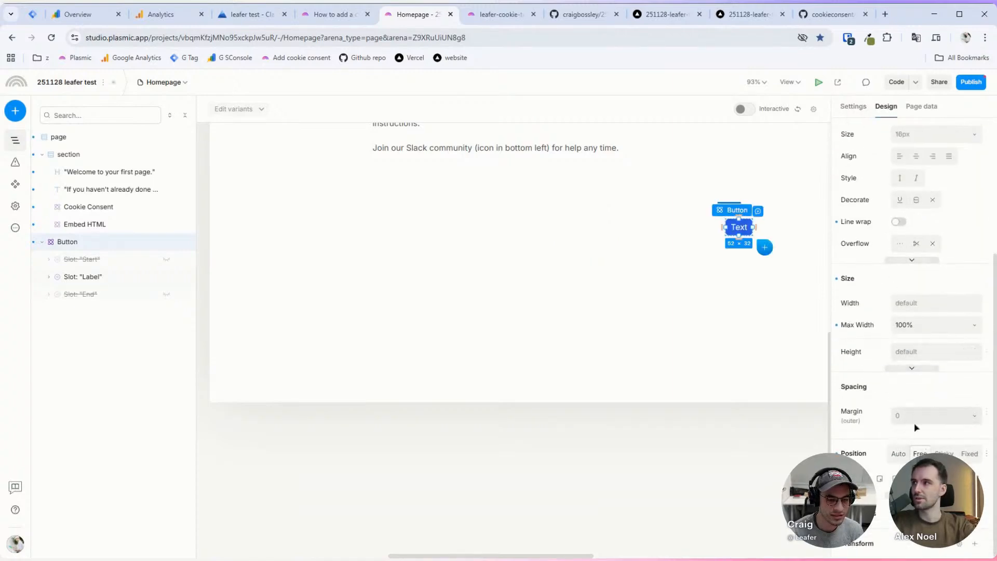
pyautogui.click(944, 454)
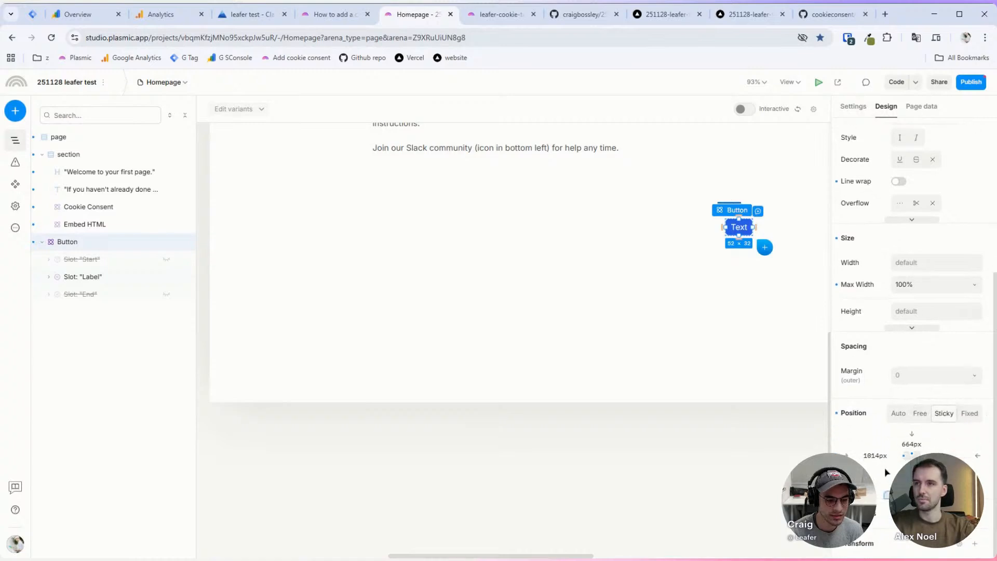
pyautogui.rightClick(875, 455)
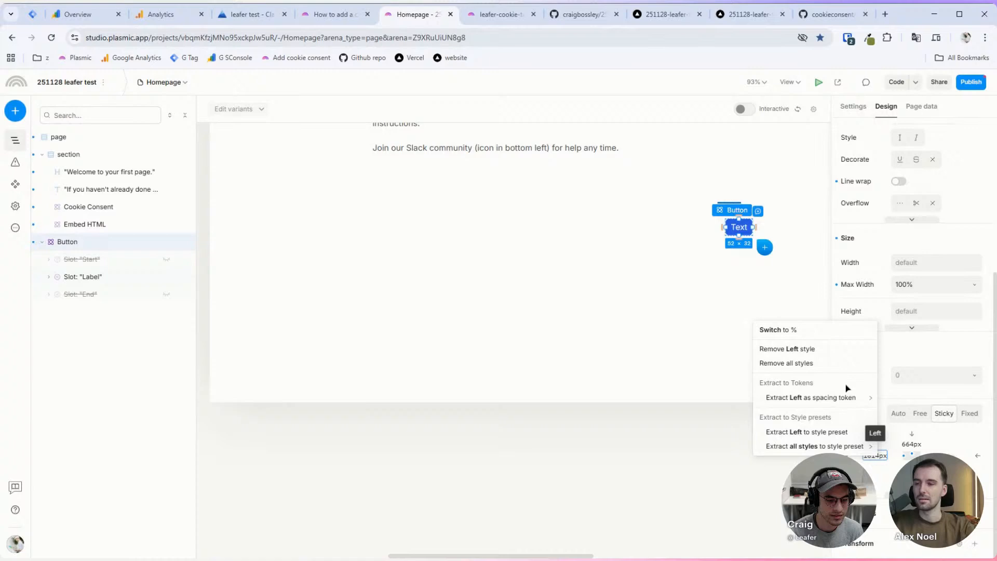
pyautogui.click(846, 350)
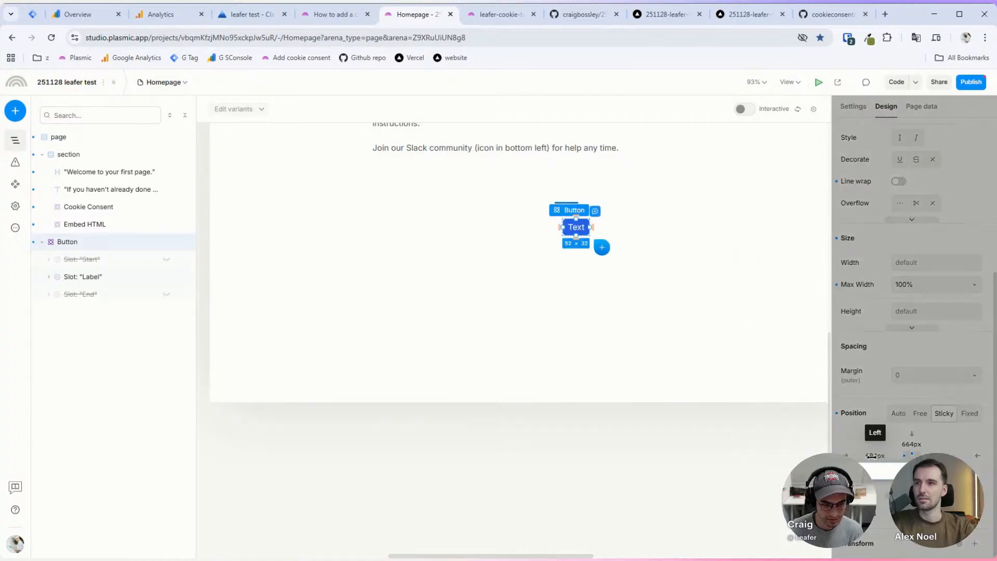
pyautogui.click(875, 456)
pyautogui.write('20')
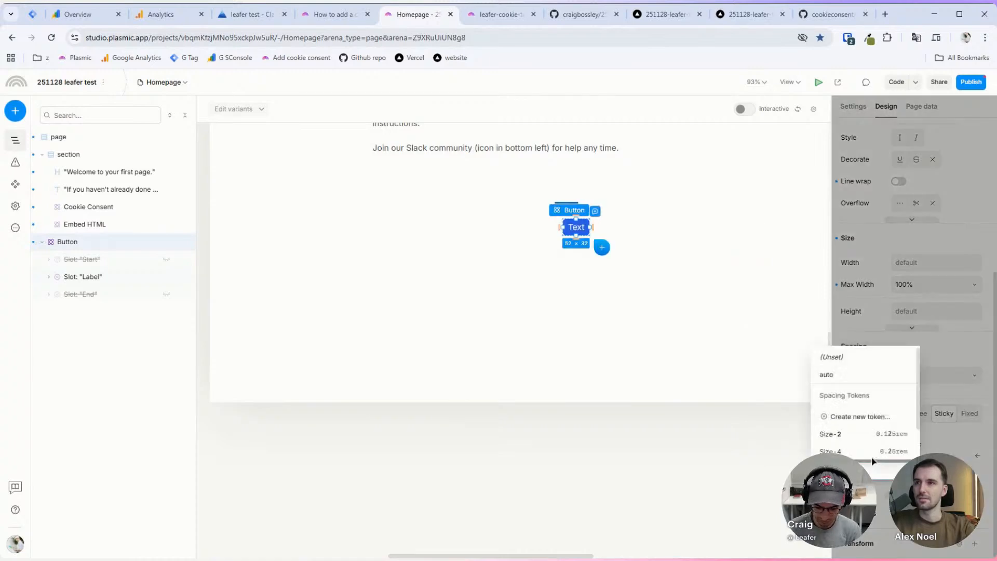
pyautogui.press('Return')
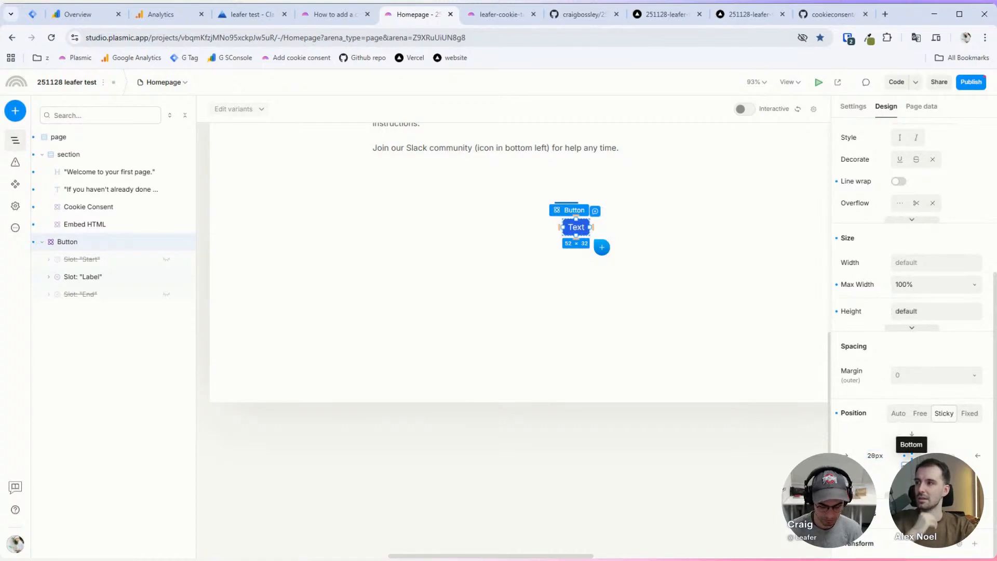
# Step: Remove the Button's top offset style
pyautogui.click(912, 457)
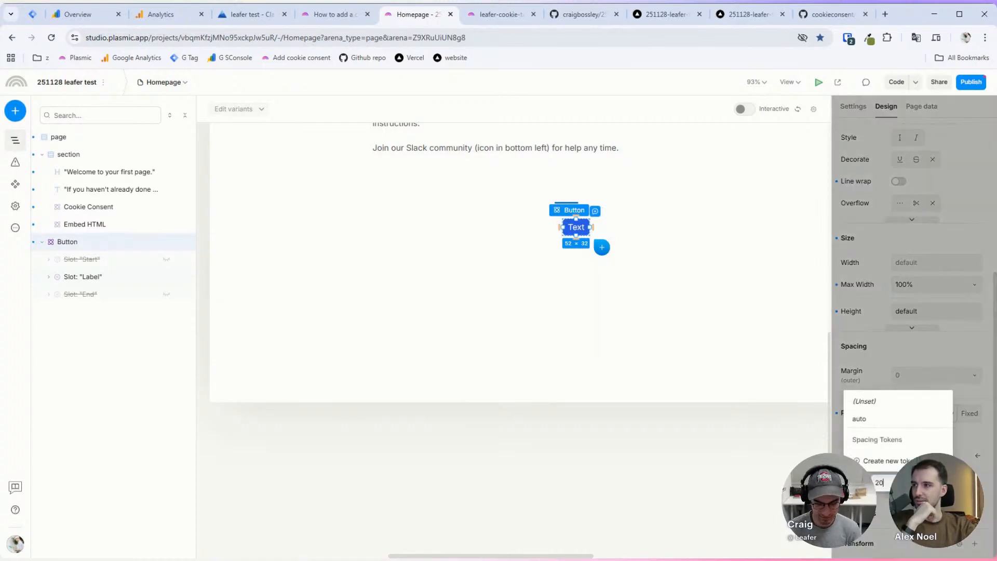
pyautogui.press('Escape')
pyautogui.rightClick(911, 444)
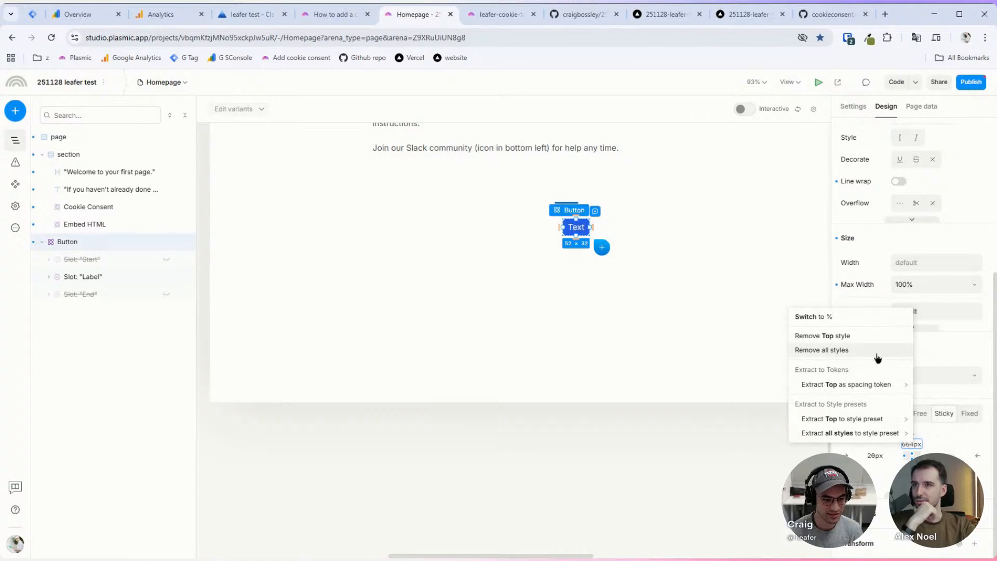
pyautogui.click(874, 336)
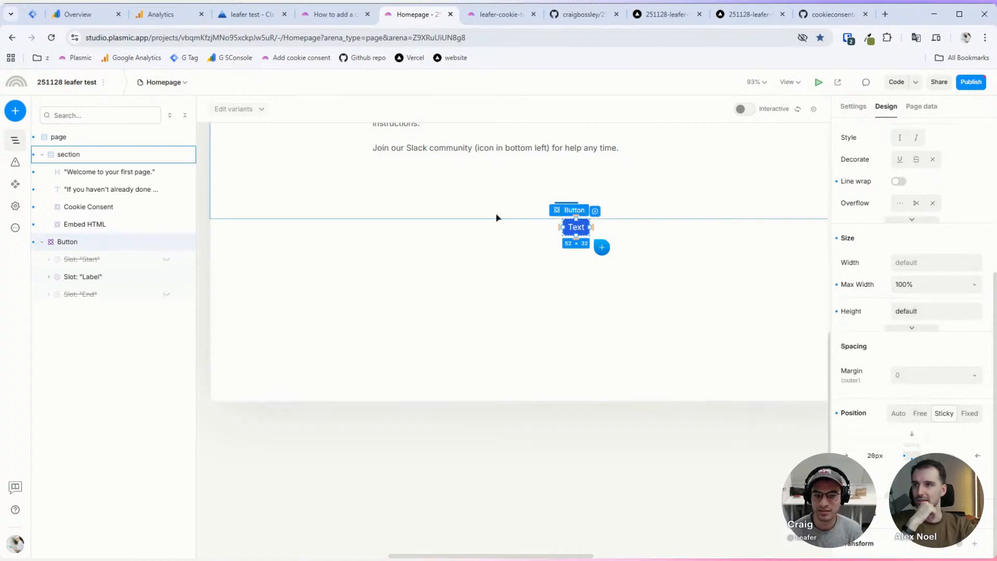
# Step: Set the Button's position to Free and push it to the page's bottom left
pyautogui.scroll(3, 540, 235)
pyautogui.scroll(-2, 633, 233)
pyautogui.scroll(3, 634, 234)
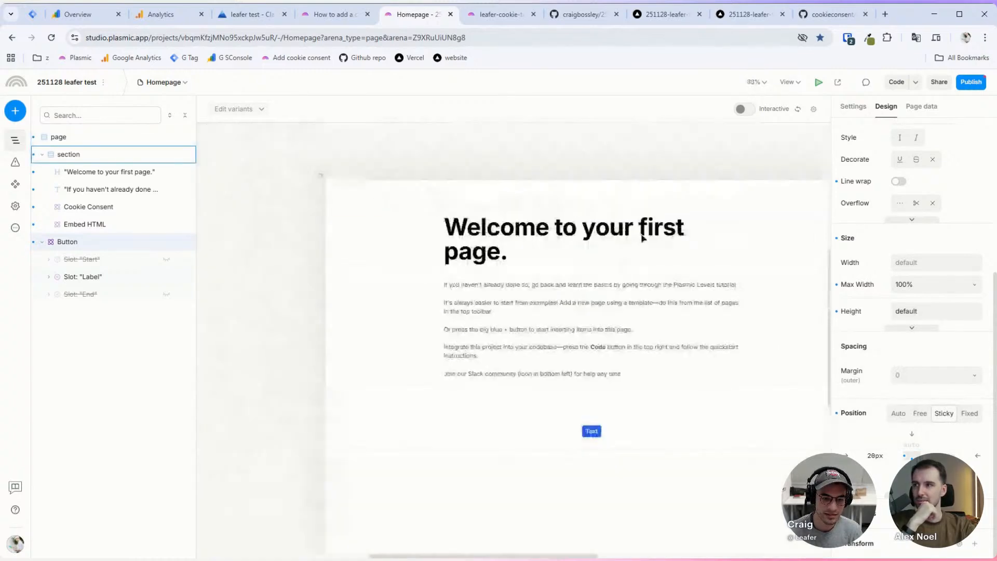
pyautogui.scroll(2, 596, 245)
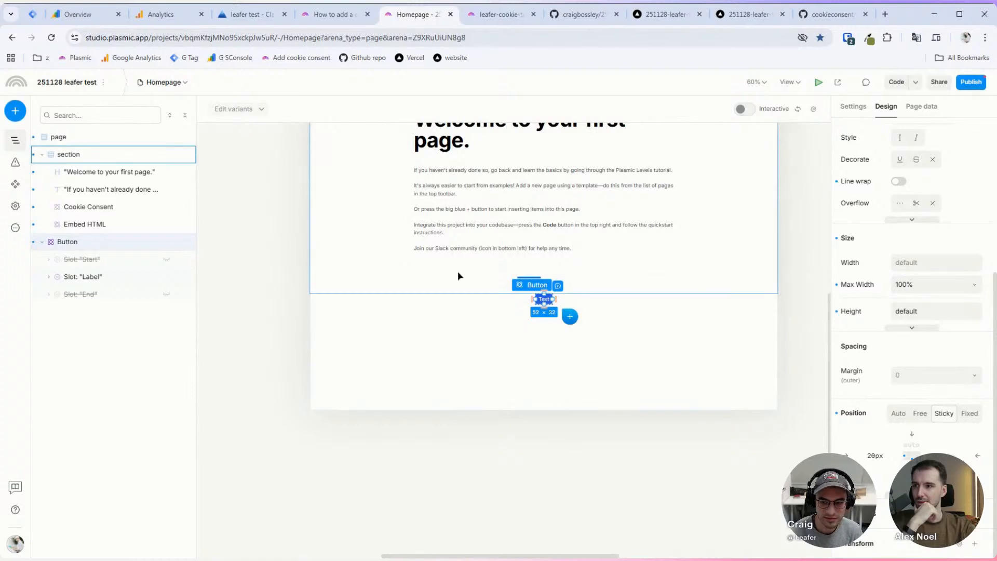
pyautogui.click(918, 415)
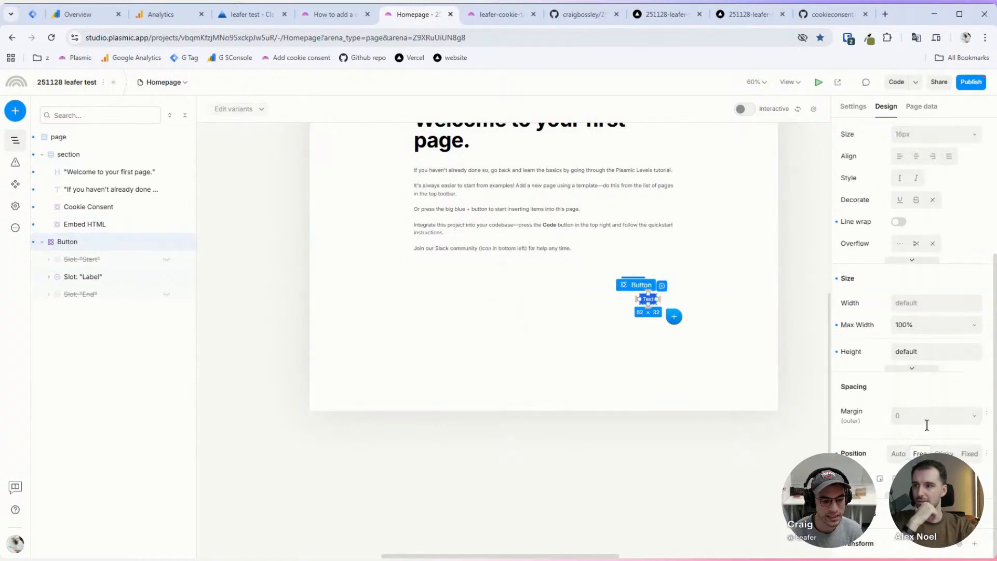
pyautogui.click(879, 478)
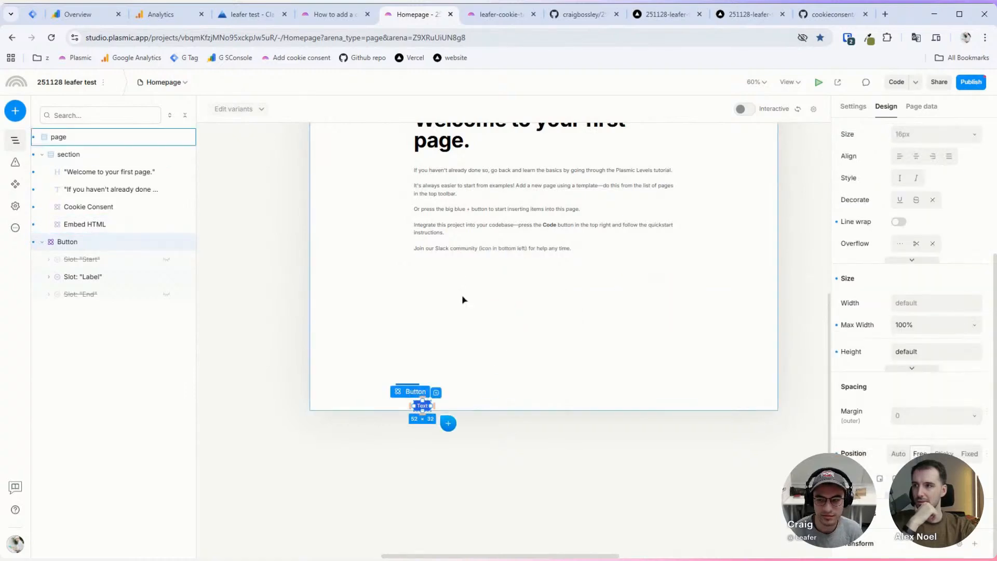
pyautogui.scroll(-2, 603, 198)
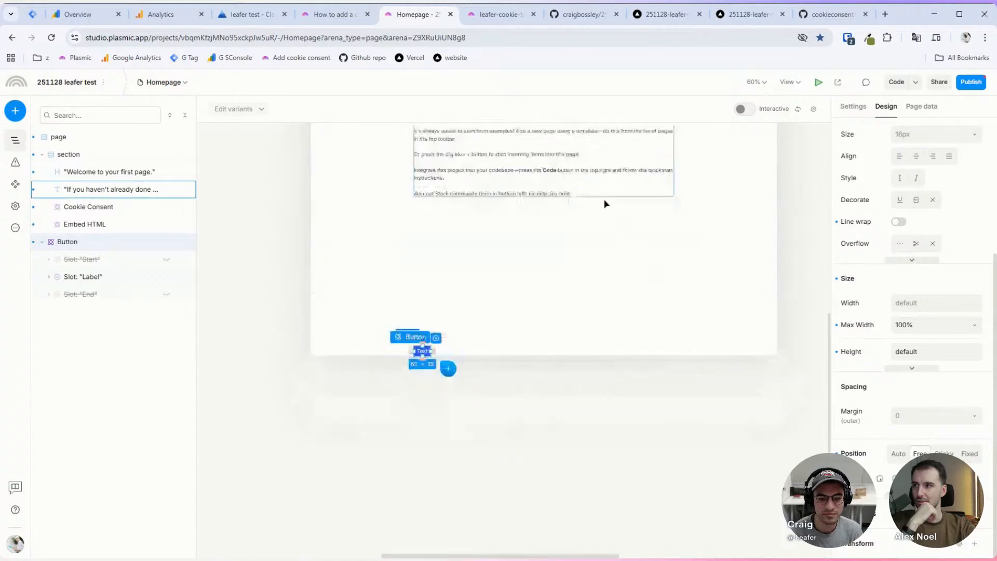
pyautogui.scroll(4, 603, 198)
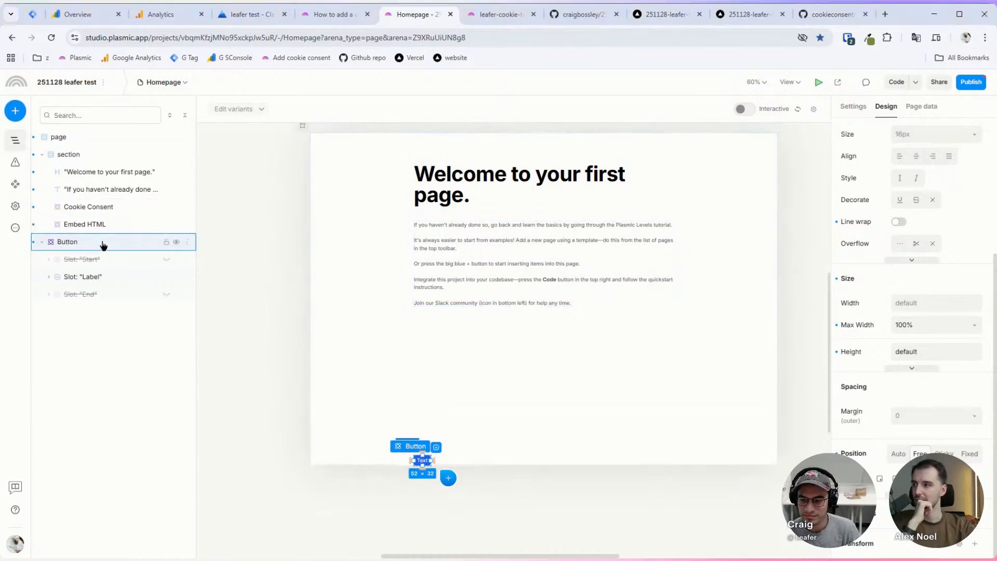
# Step: Wrap the Button layer in a vertical stack, then return to the leafer-cookie-test tab
pyautogui.rightClick(73, 242)
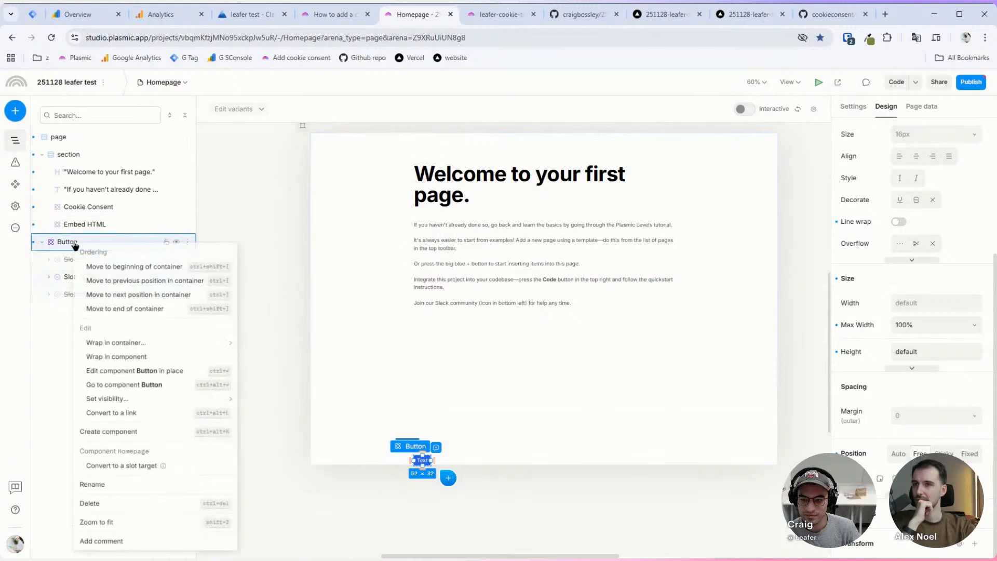
pyautogui.moveTo(128, 344)
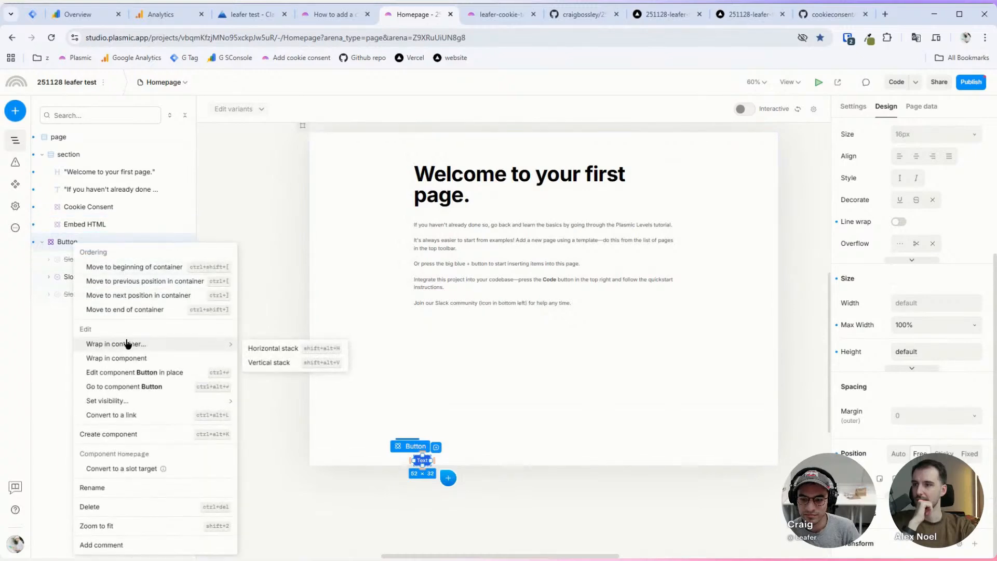
pyautogui.click(286, 362)
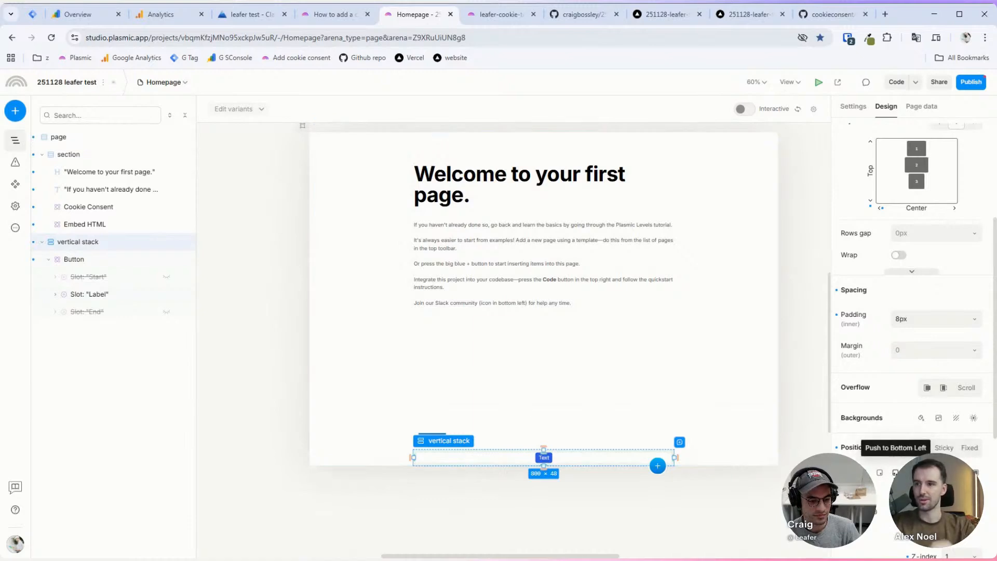
pyautogui.scroll(-2, 880, 398)
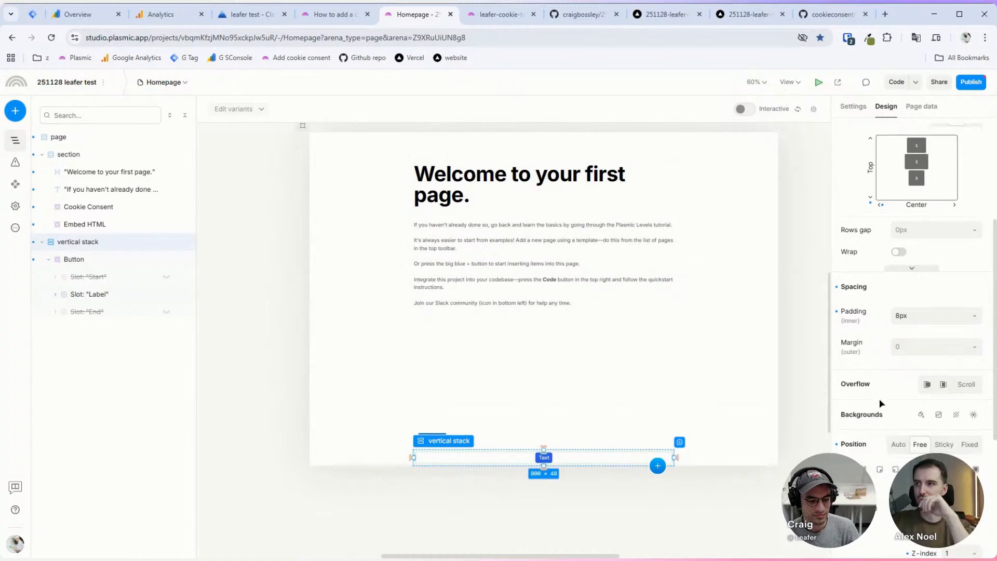
pyautogui.scroll(-3, 650, 414)
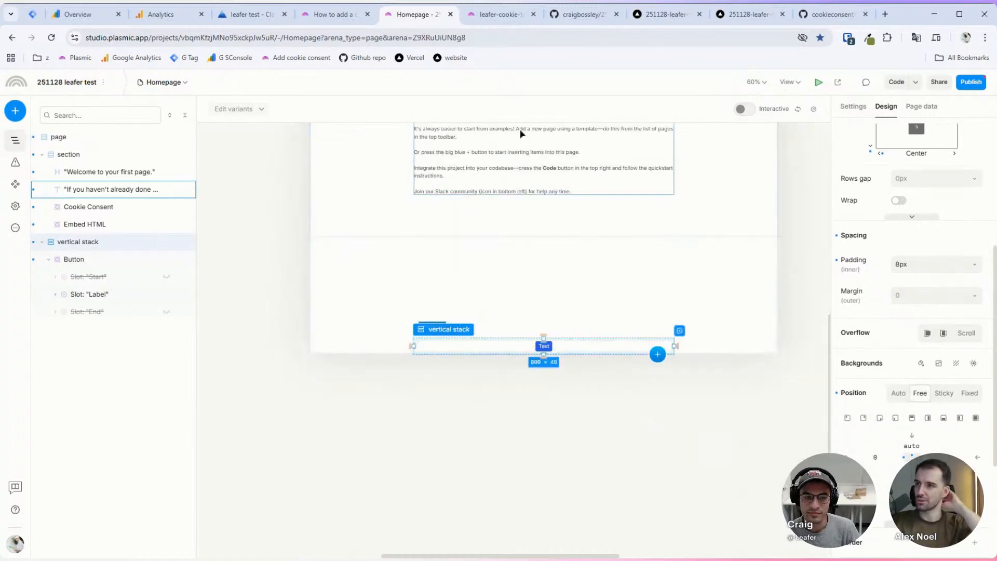
pyautogui.click(498, 15)
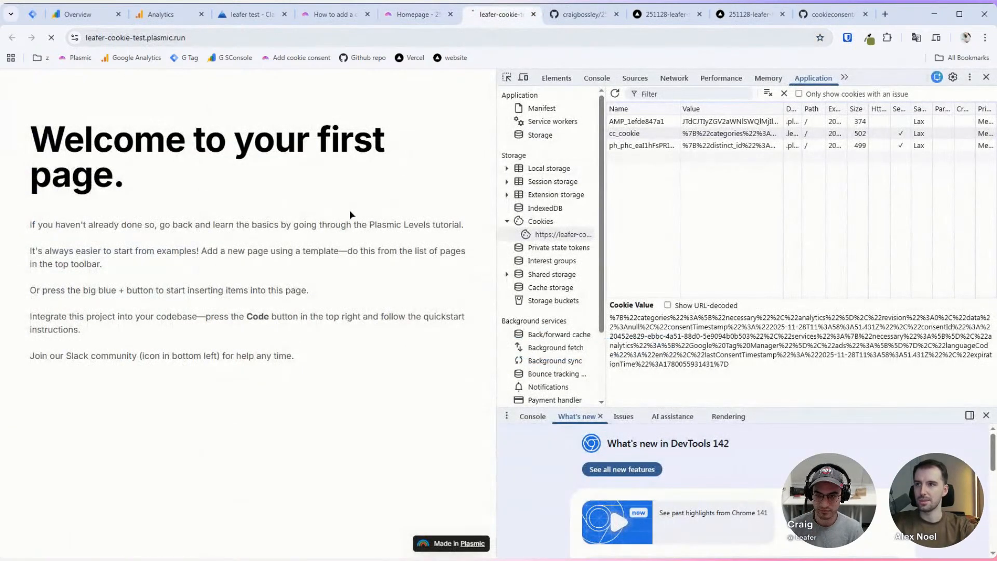
# Step: Reload leafer-cookie-test, open the Console with What's new collapsed, and type Cookie
pyautogui.hotkey('ctrl', 'r')
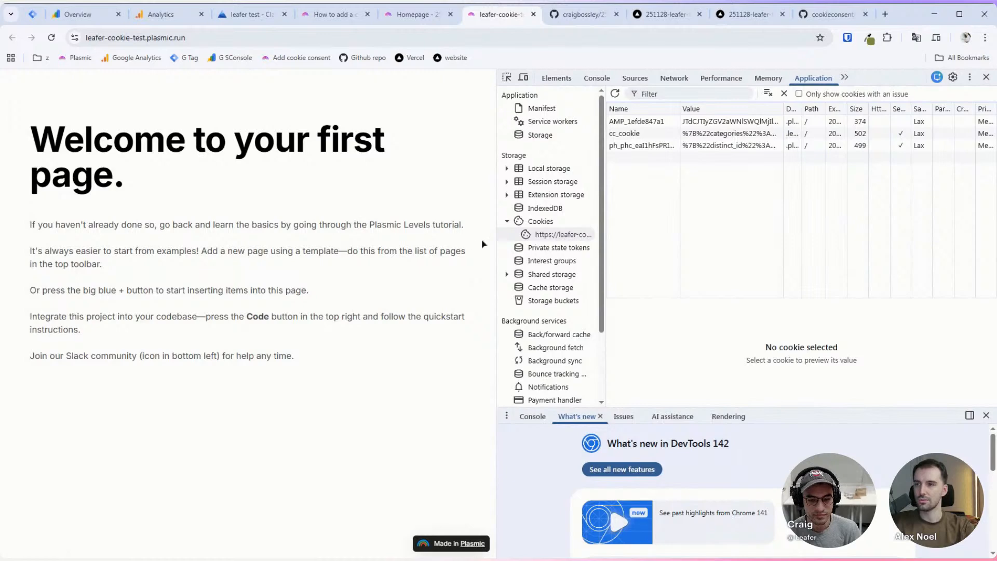
pyautogui.click(593, 78)
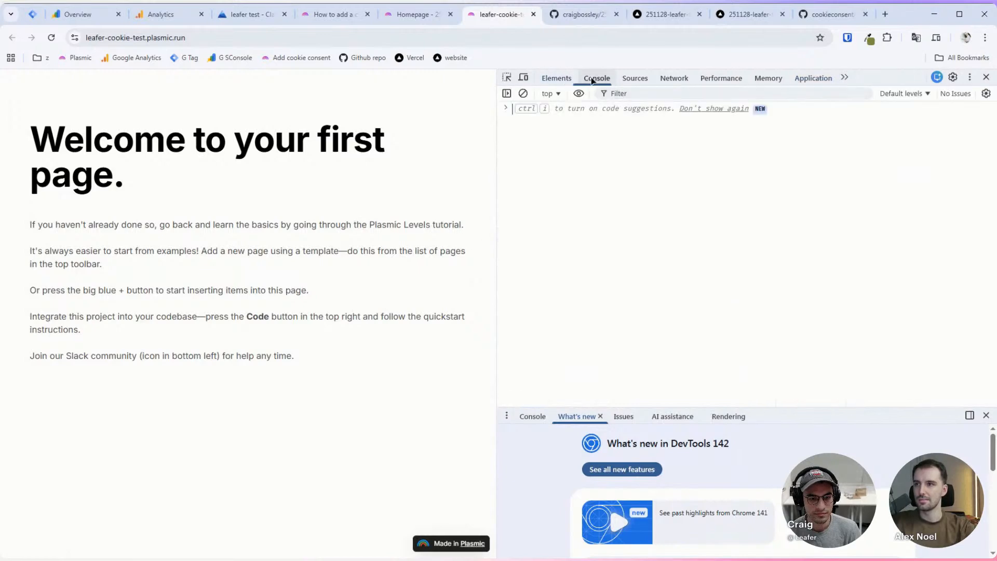
pyautogui.click(535, 421)
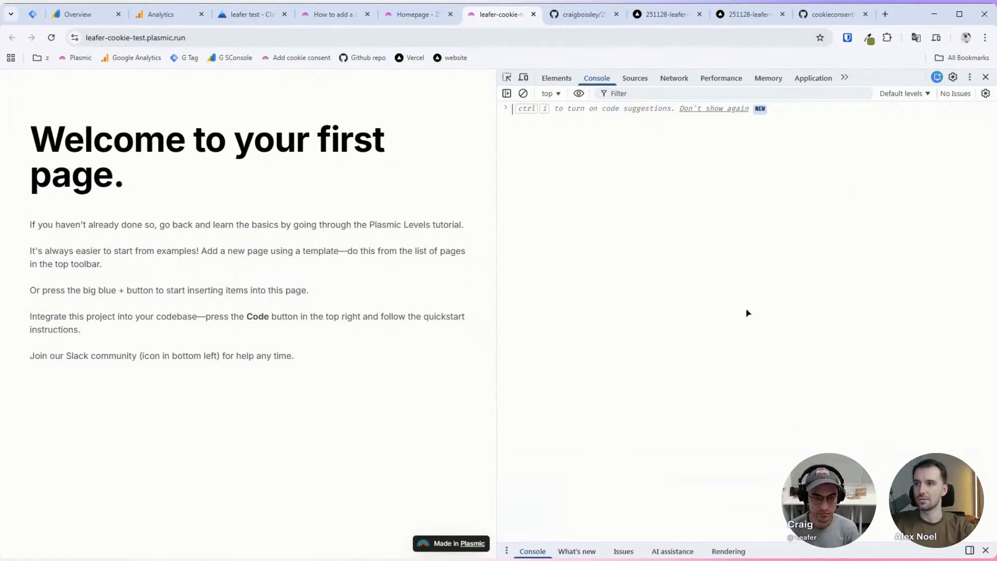
pyautogui.write('cooki')
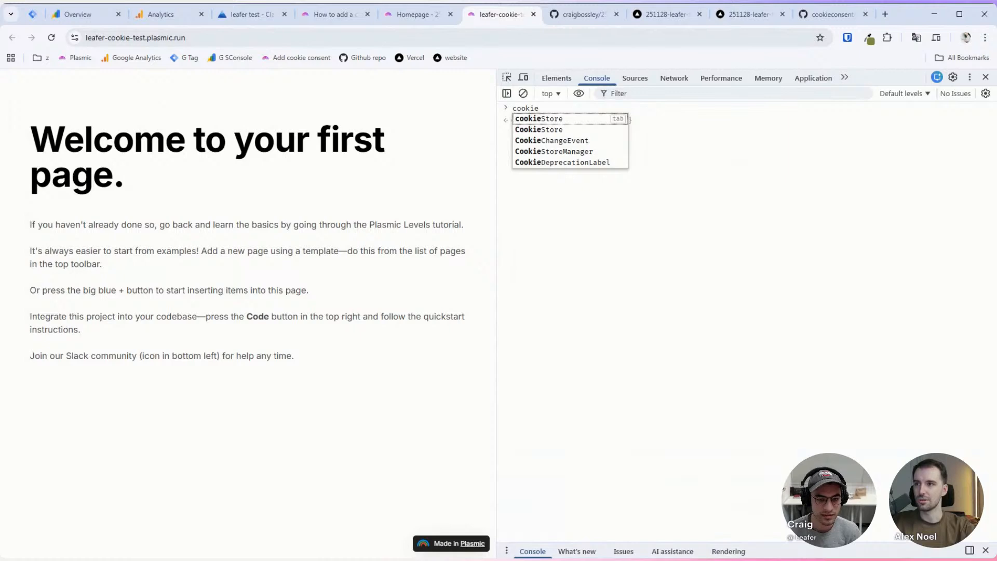
pyautogui.write('e')
pyautogui.hotkey('ctrl', 'a')
pyautogui.write('c')
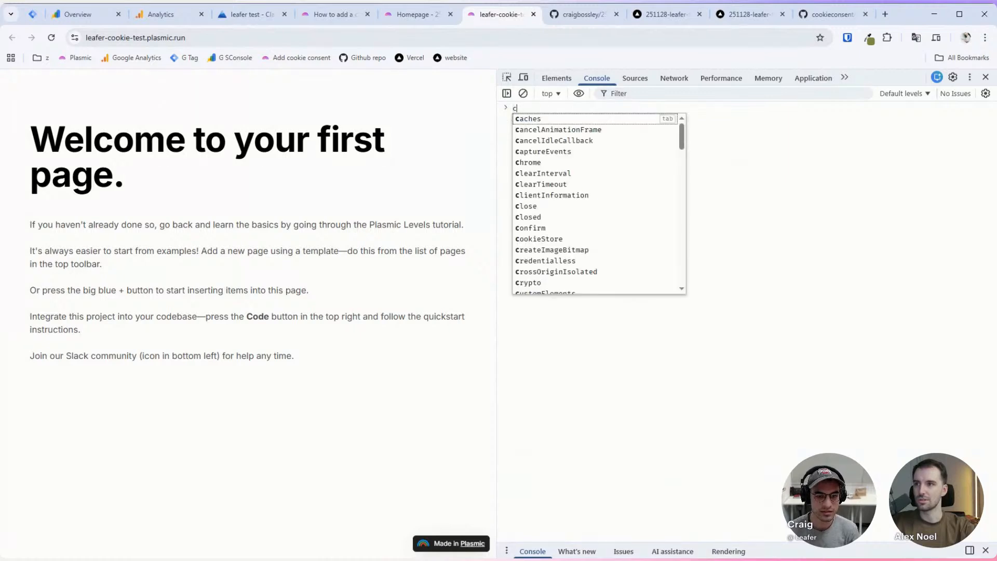
pyautogui.press('BackSpace')
pyautogui.write('Cookie')
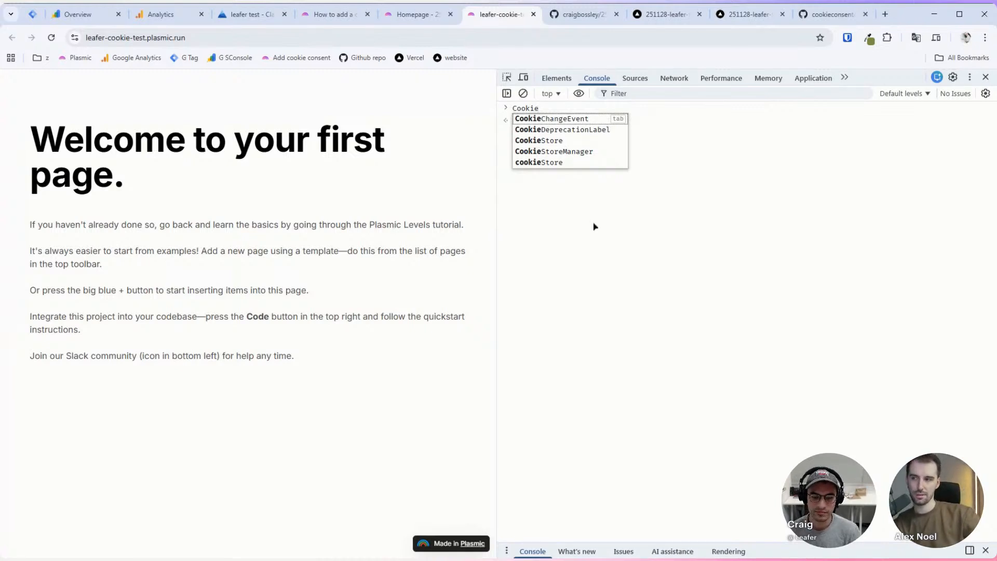
# Step: Dismiss the DevTools console autocomplete and go back to the Plasmic Studio Homepage editor tab
pyautogui.press('Escape')
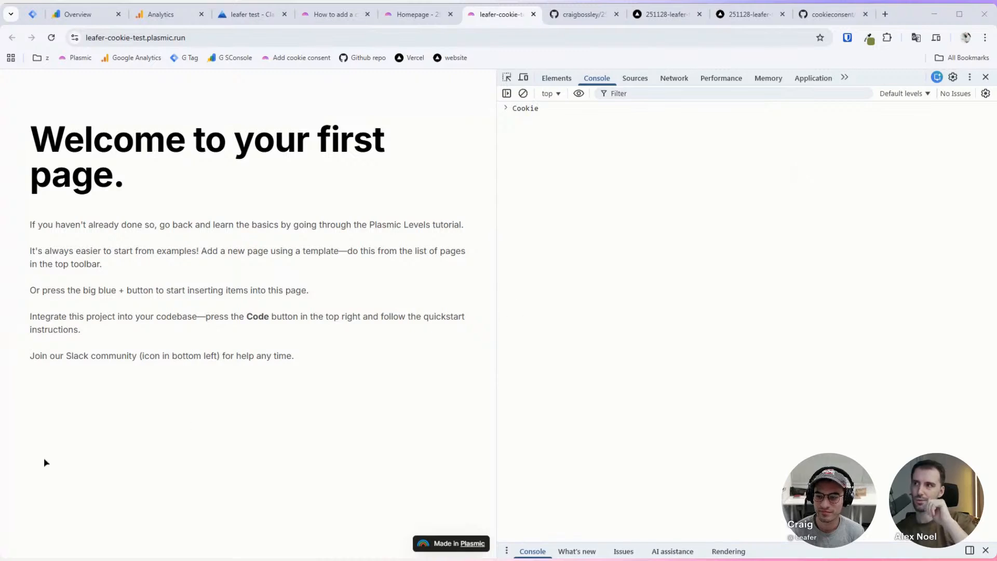
pyautogui.click(605, 418)
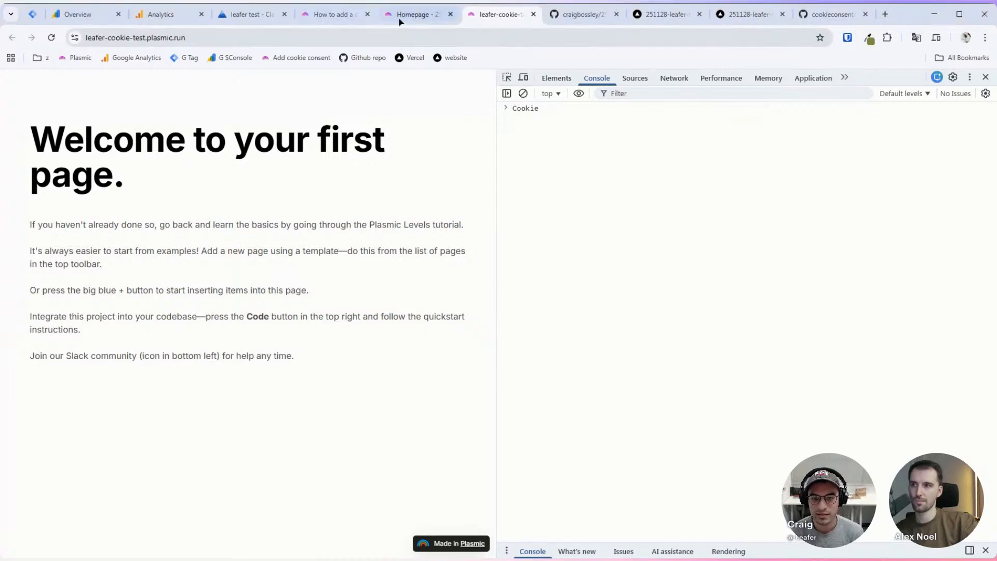
pyautogui.click(416, 17)
# Step: Select the Cookie Consent component and add a new action to its On Consent interaction
pyautogui.scroll(3, 543, 256)
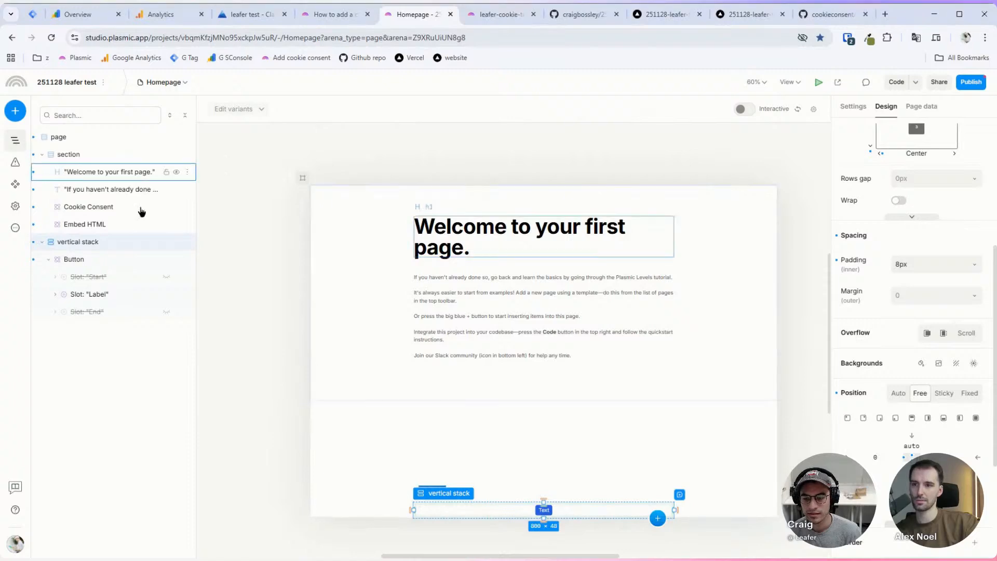
pyautogui.click(102, 207)
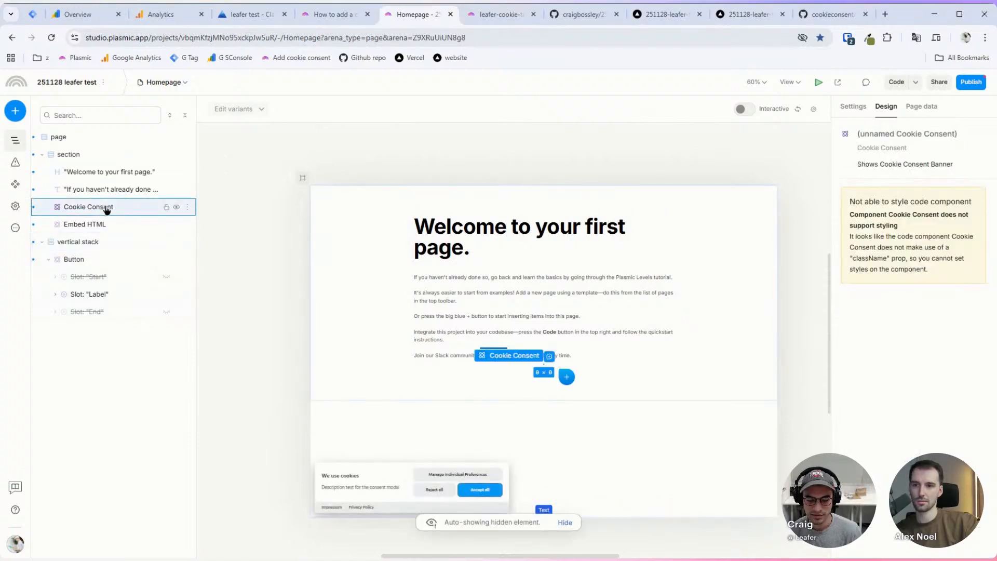
pyautogui.click(853, 106)
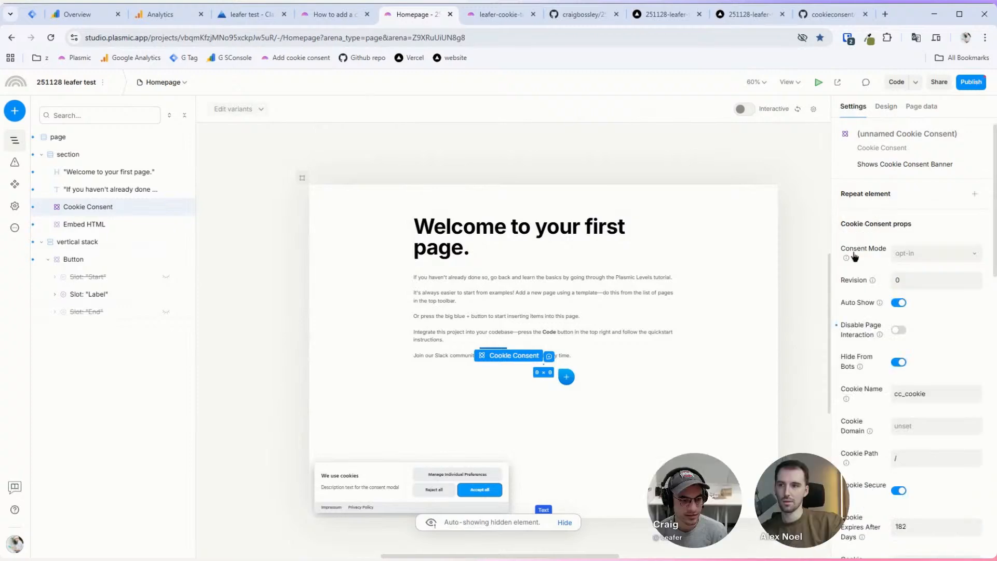
pyautogui.scroll(-1, 916, 289)
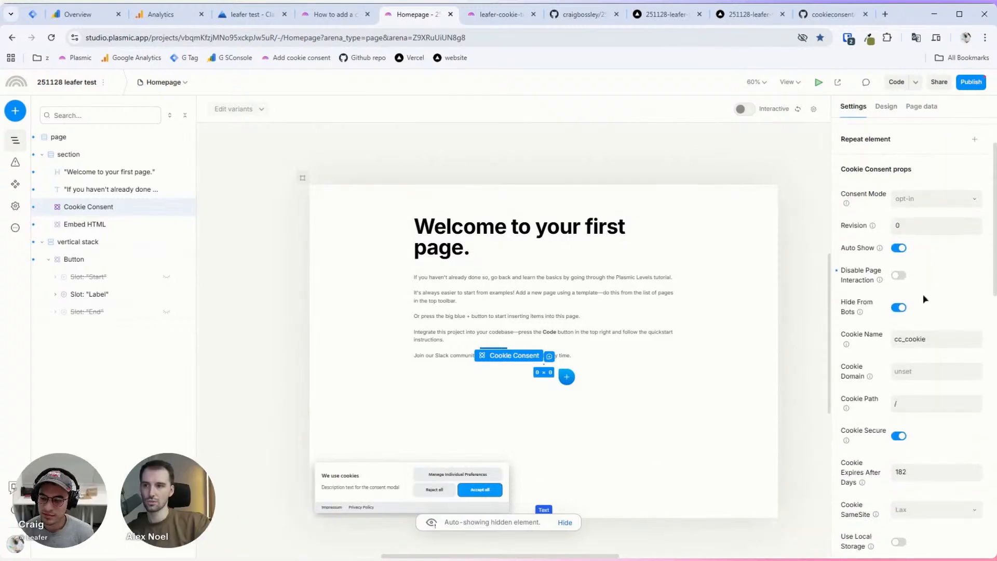
pyautogui.scroll(-10, 930, 290)
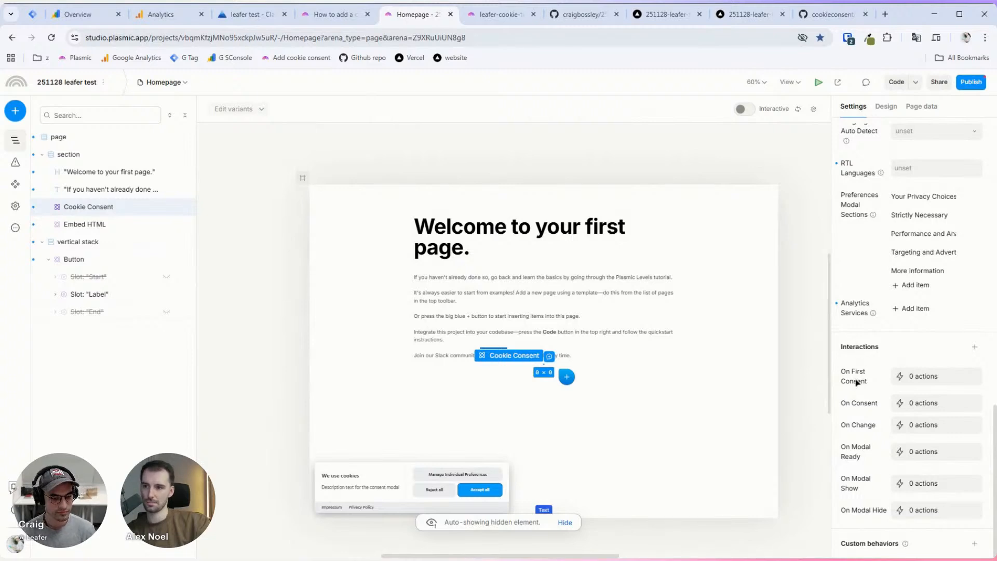
pyautogui.click(917, 404)
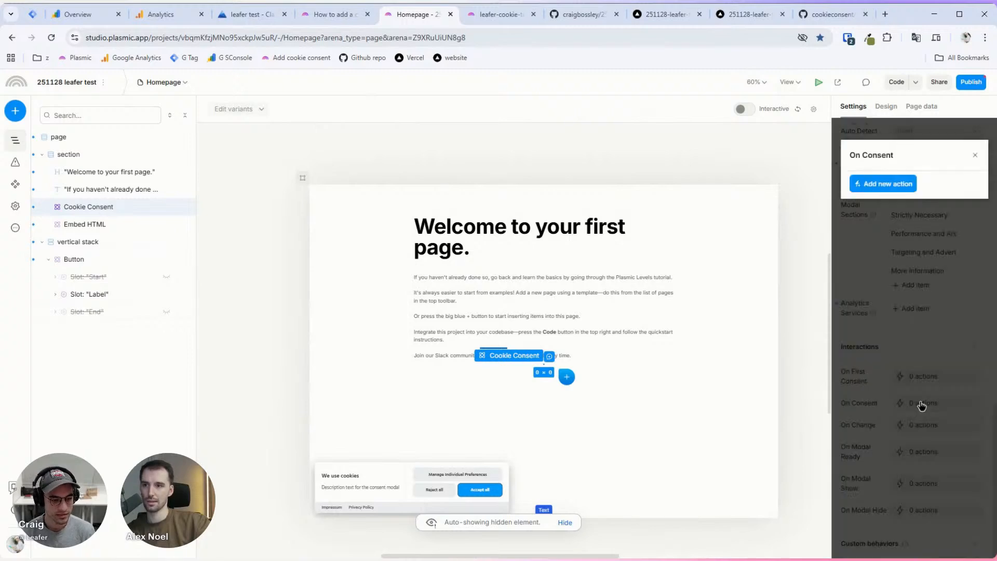
pyautogui.click(898, 184)
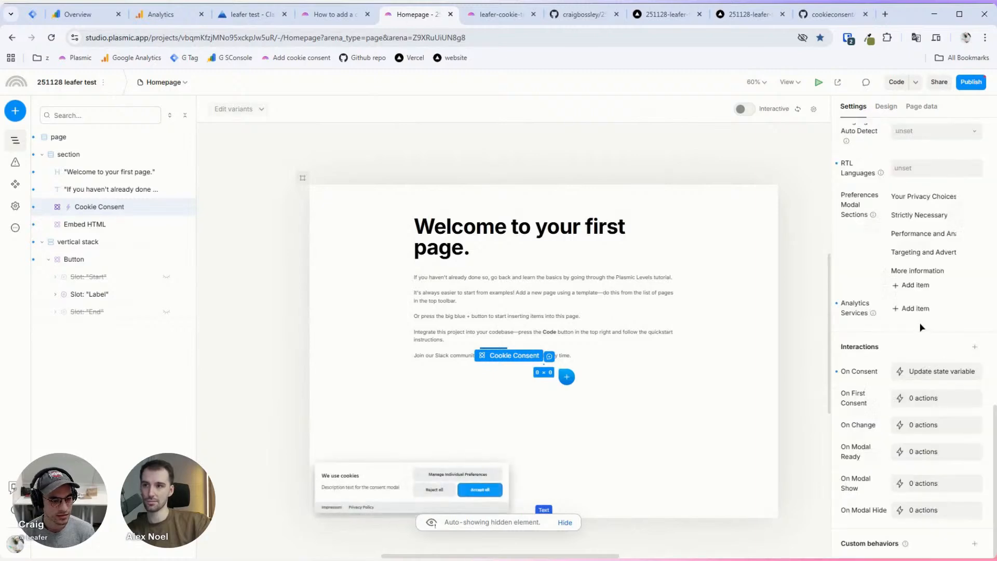
pyautogui.click(922, 327)
# Step: Change the On Consent action type to Run code and open its code editor
pyautogui.click(921, 379)
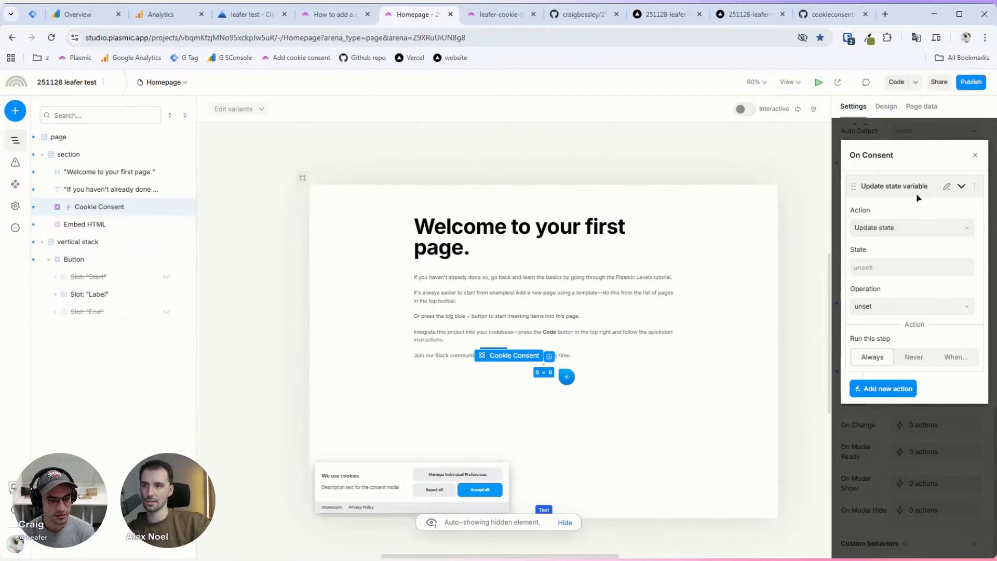
pyautogui.click(929, 233)
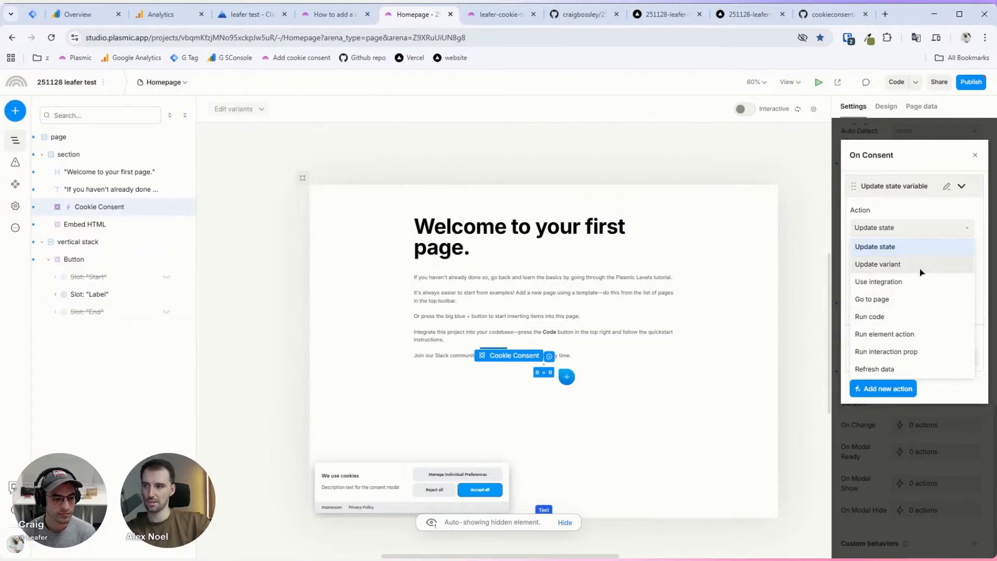
pyautogui.click(921, 317)
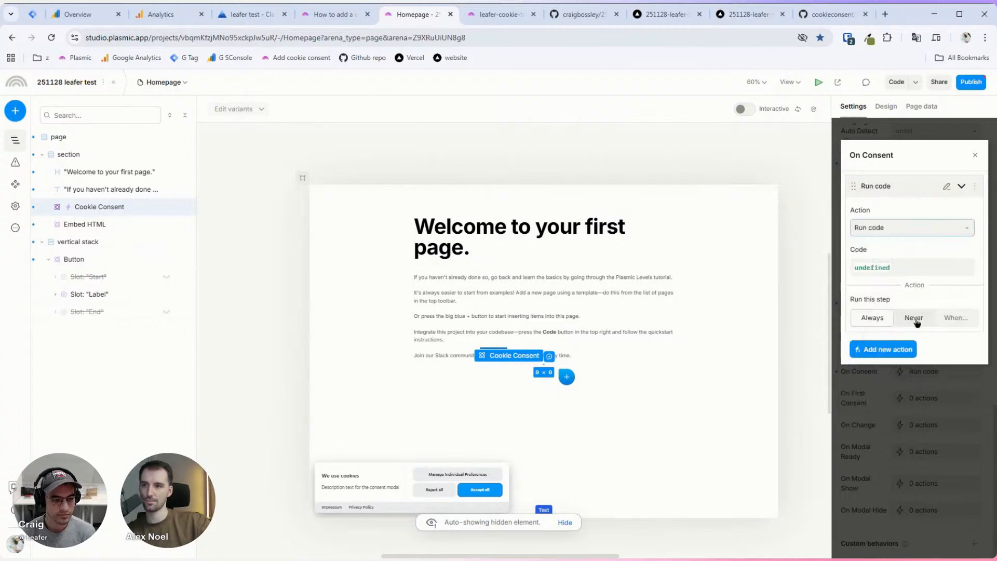
pyautogui.click(881, 274)
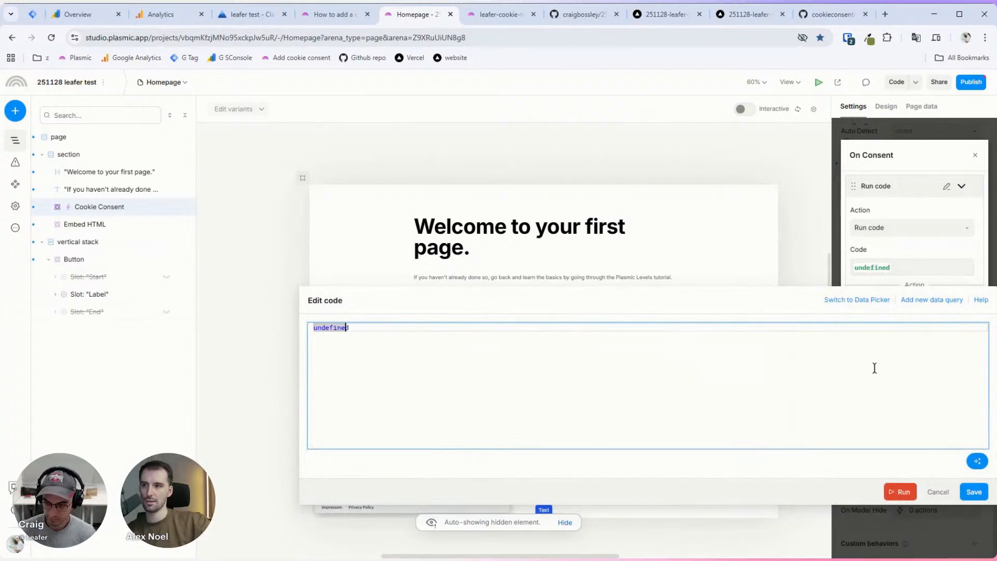
# Step: Replace the placeholder undefined code with the cookie value using the Data Picker
pyautogui.press('BackSpace')
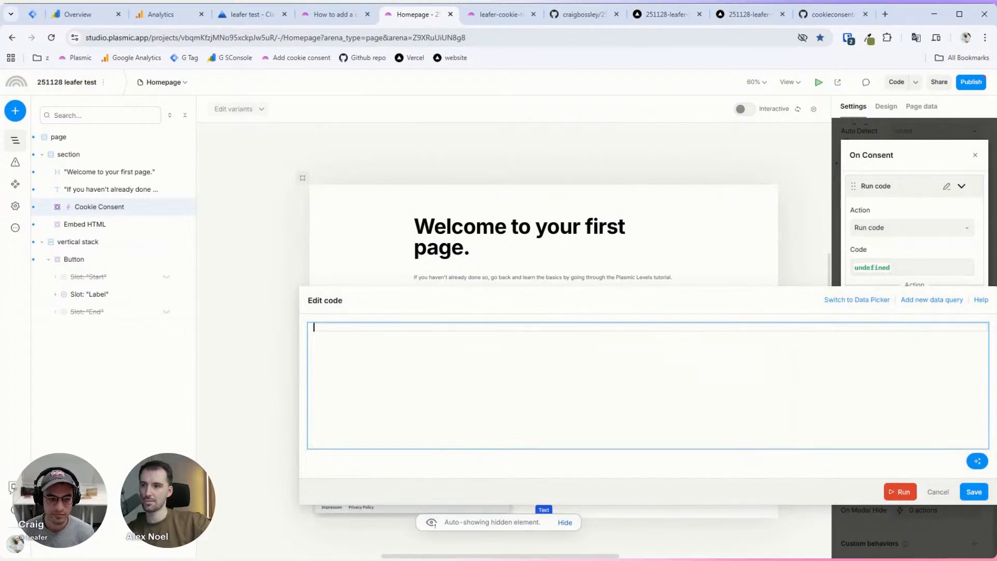
pyautogui.click(845, 302)
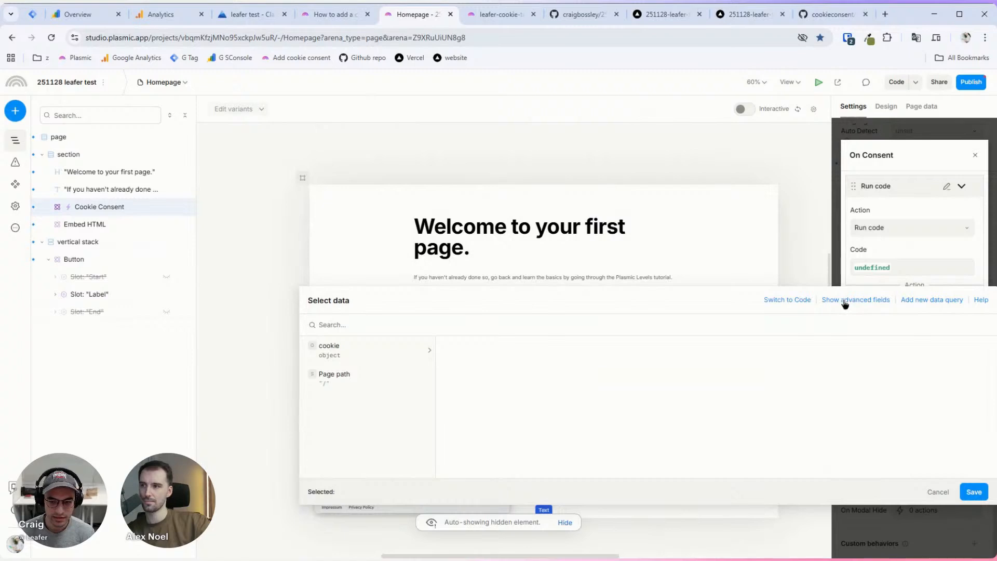
pyautogui.click(416, 351)
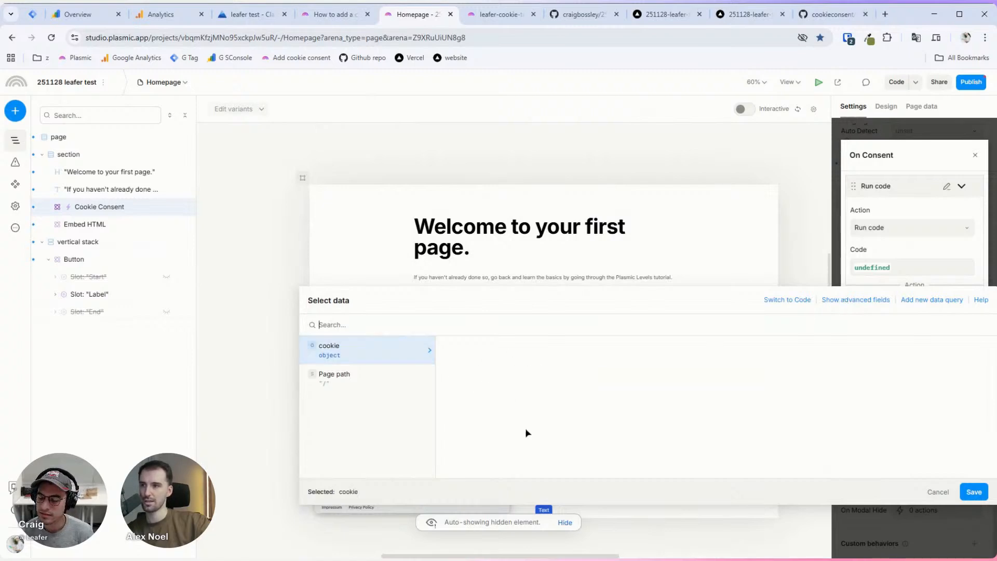
pyautogui.click(783, 301)
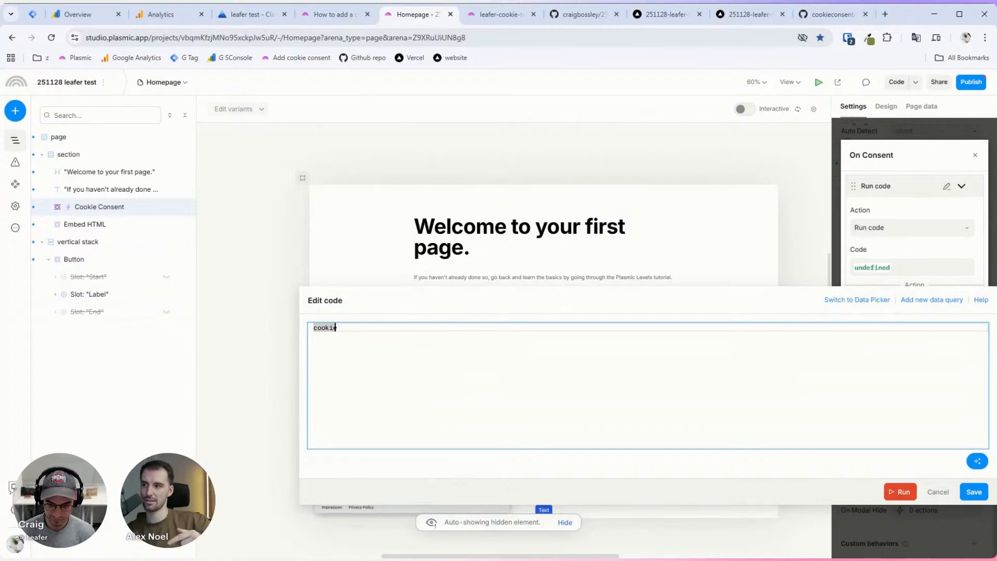
pyautogui.write('co')
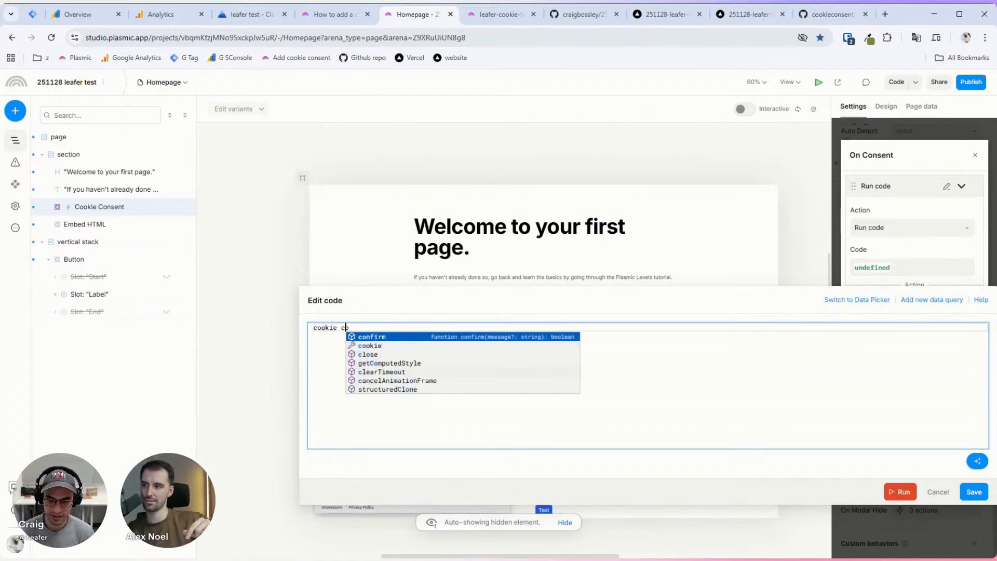
pyautogui.press('BackSpace')
pyautogui.press('BackSpace')
pyautogui.press('BackSpace')
# Step: Wrap the code as console.log(cookie) and save it
pyautogui.press('Left')
pyautogui.press('Home')
pyautogui.write('consolelo')
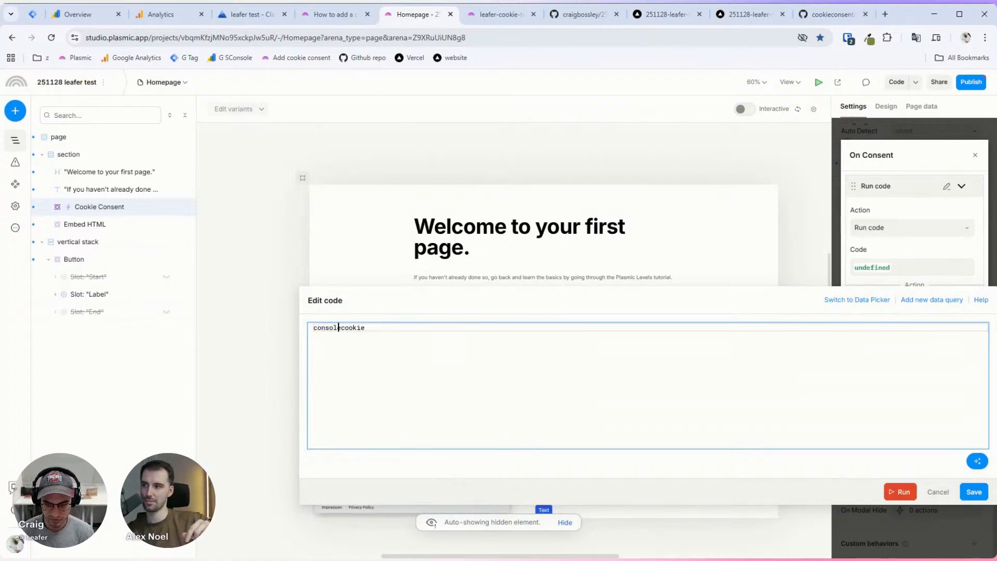
pyautogui.write('g')
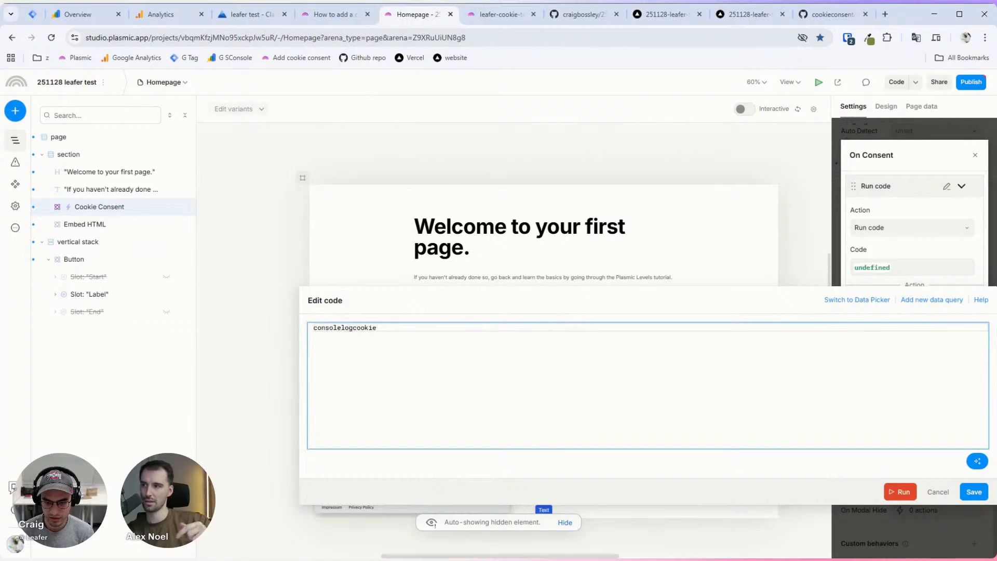
pyautogui.press('BackSpace')
pyautogui.press('BackSpace')
pyautogui.press('BackSpace')
pyautogui.write('.log(cookie')
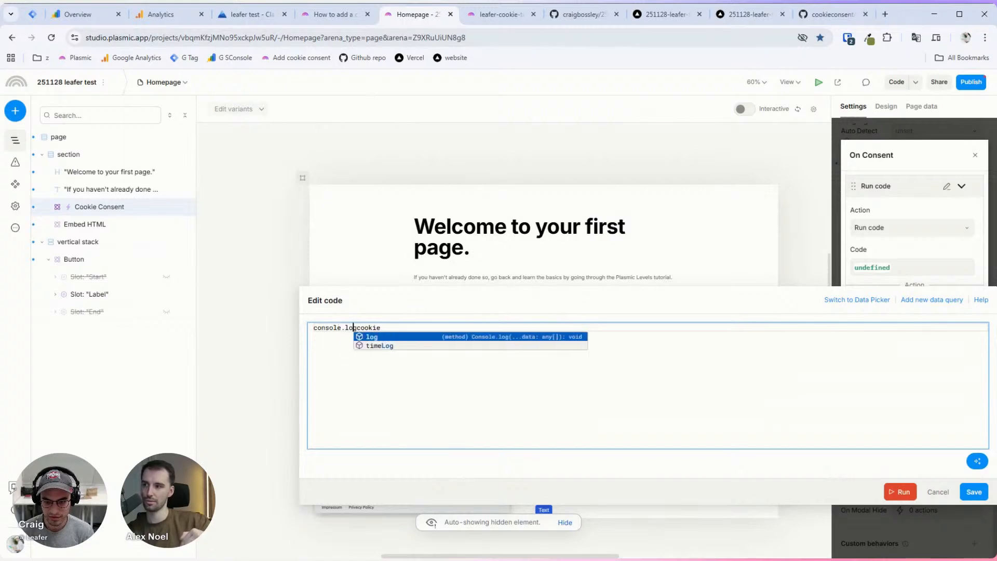
pyautogui.write(')')
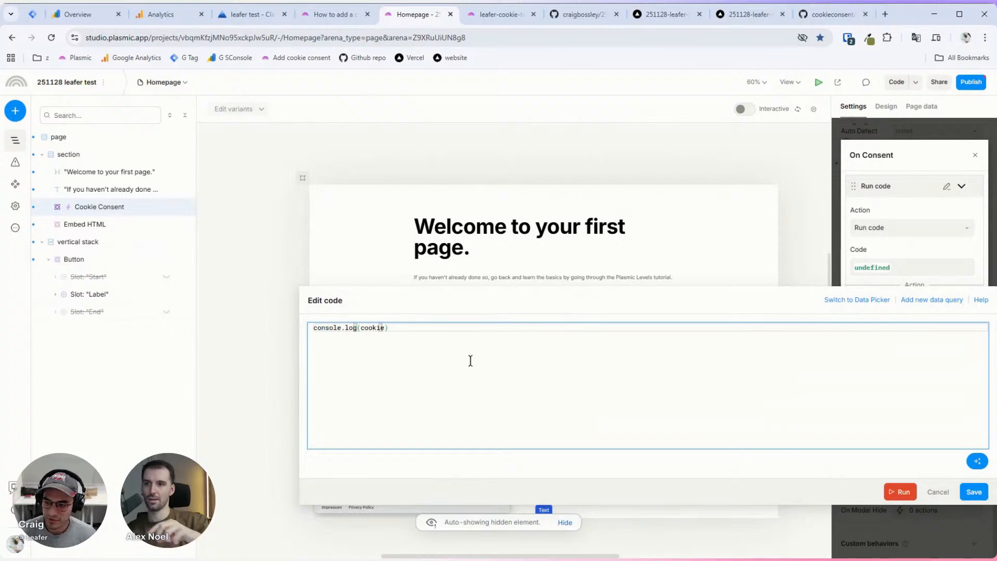
pyautogui.press('Left')
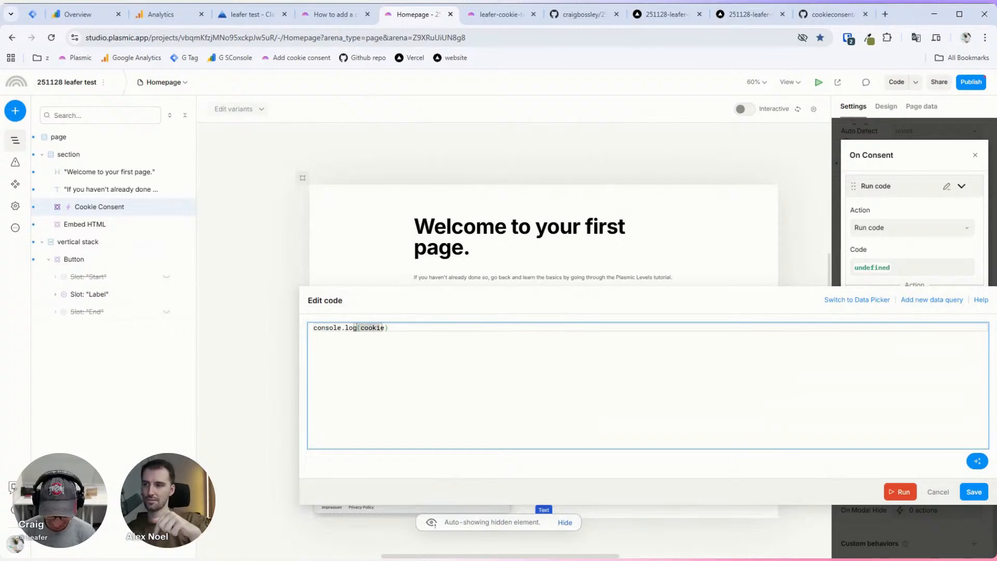
pyautogui.click(973, 492)
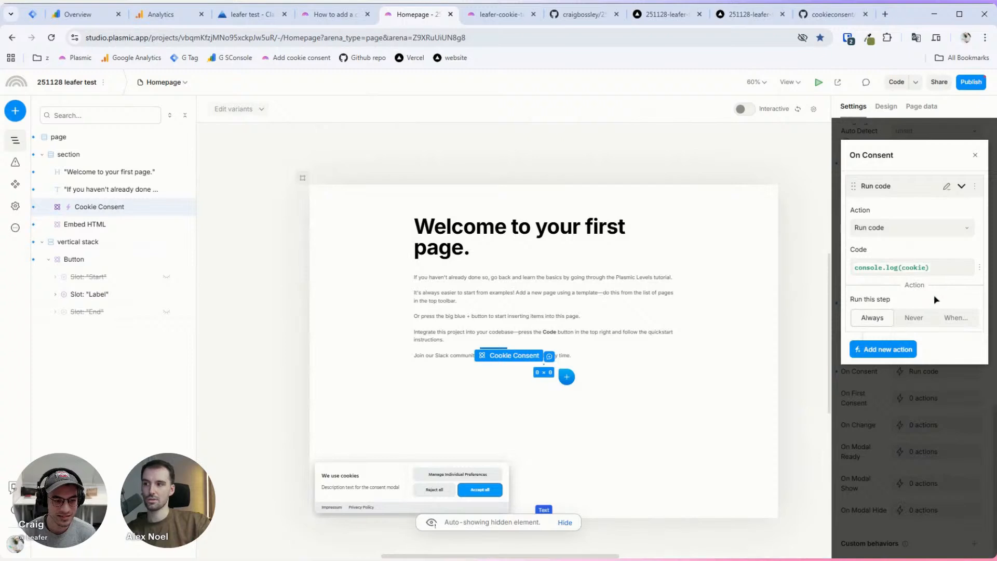
# Step: Recheck the On Consent action's code, then bring up the Publish dialog
pyautogui.click(902, 438)
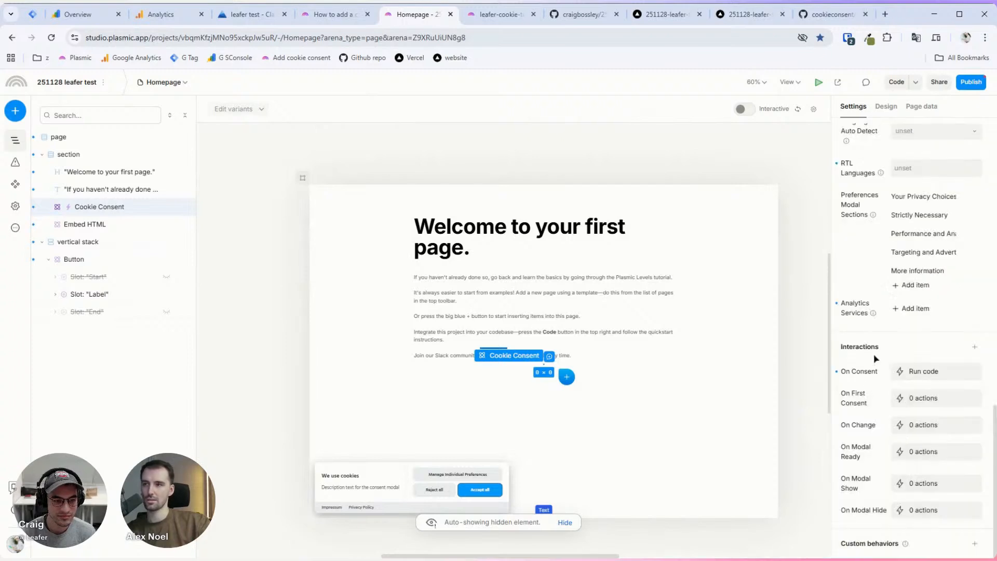
pyautogui.click(904, 372)
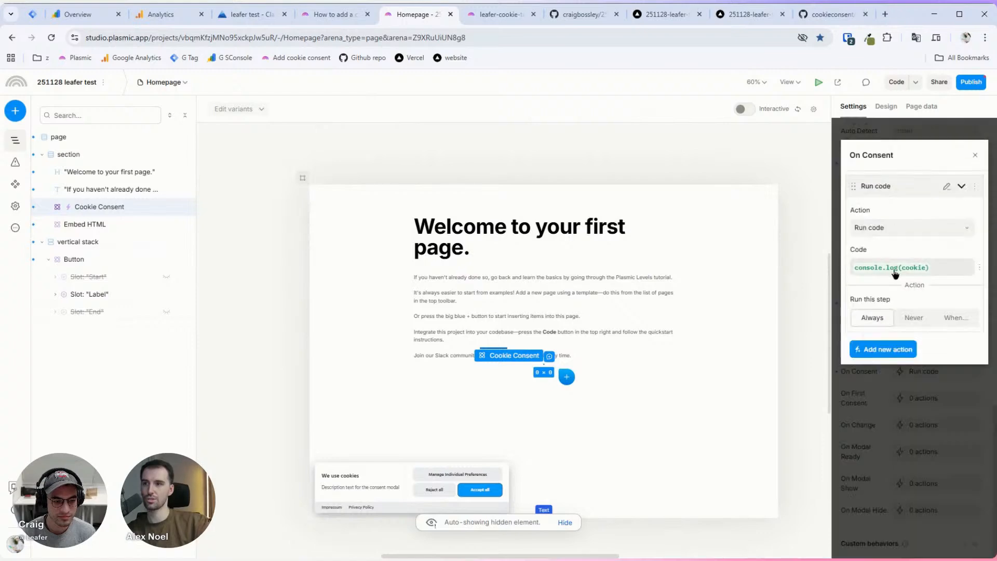
pyautogui.click(864, 386)
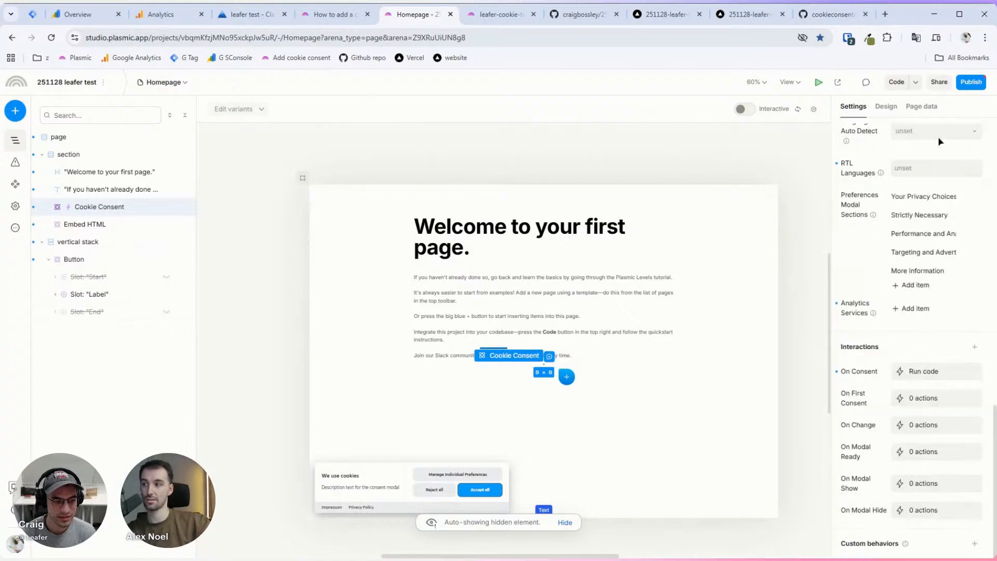
pyautogui.click(970, 82)
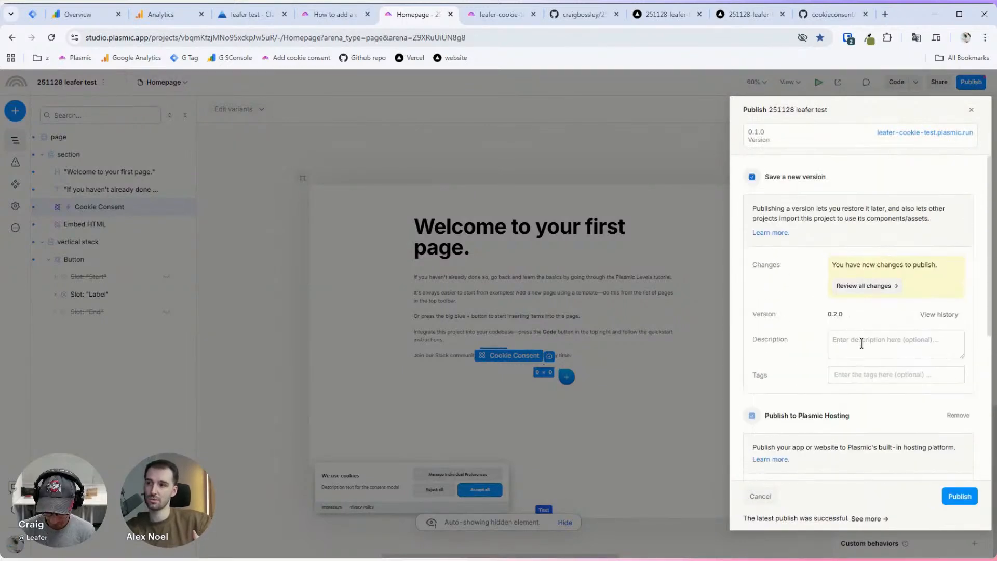
# Step: Publish version 0.2.0 with the description 'see cookie in console (or other)' and close the progress view
pyautogui.click(861, 343)
pyautogui.write('see cookie in console')
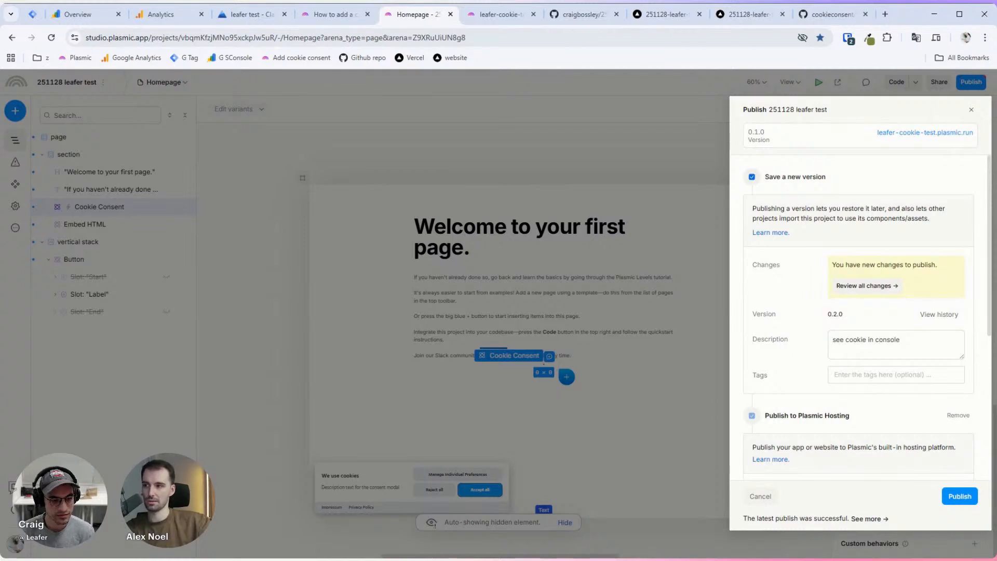
pyautogui.write(' (or ')
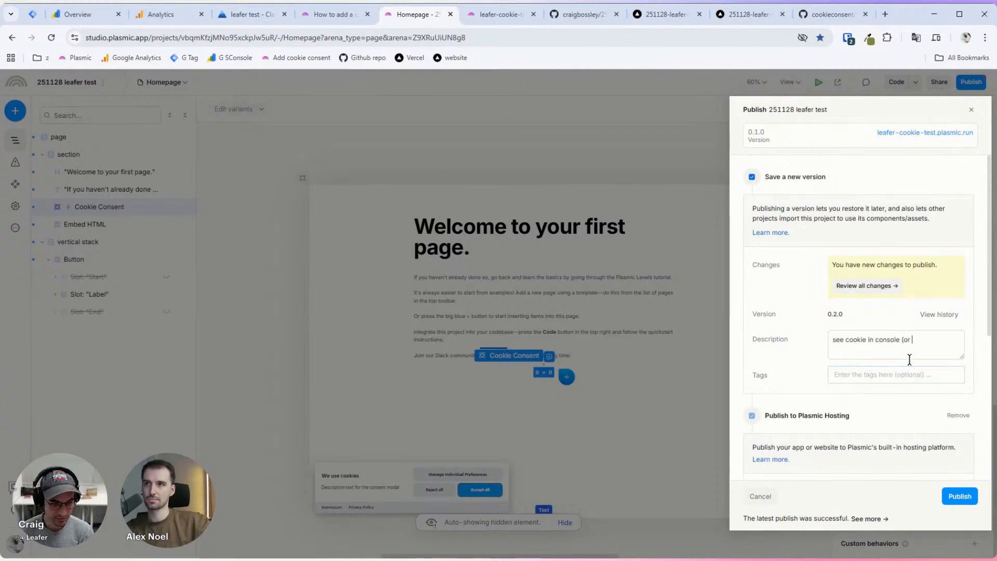
pyautogui.write('other)')
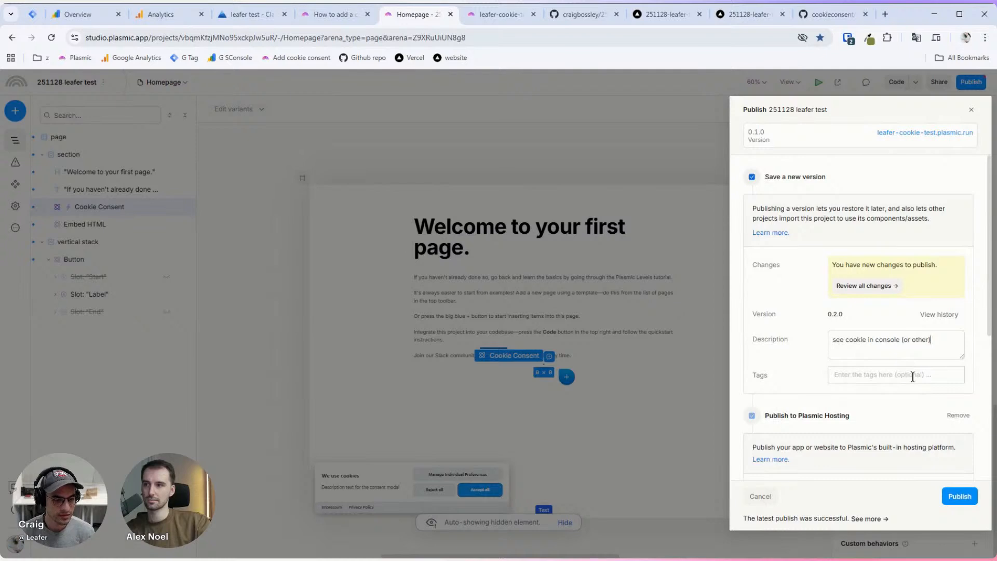
pyautogui.click(959, 495)
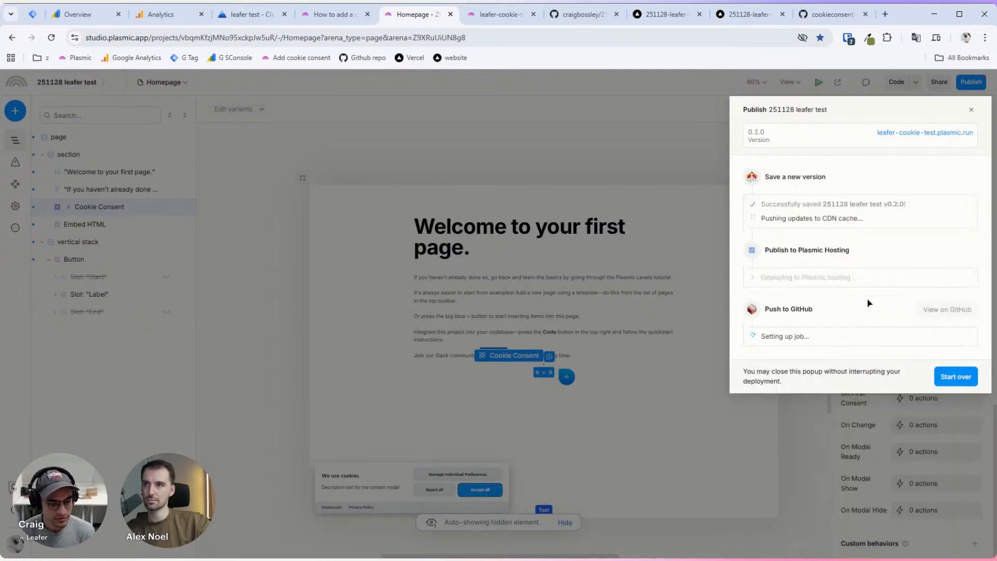
pyautogui.click(603, 316)
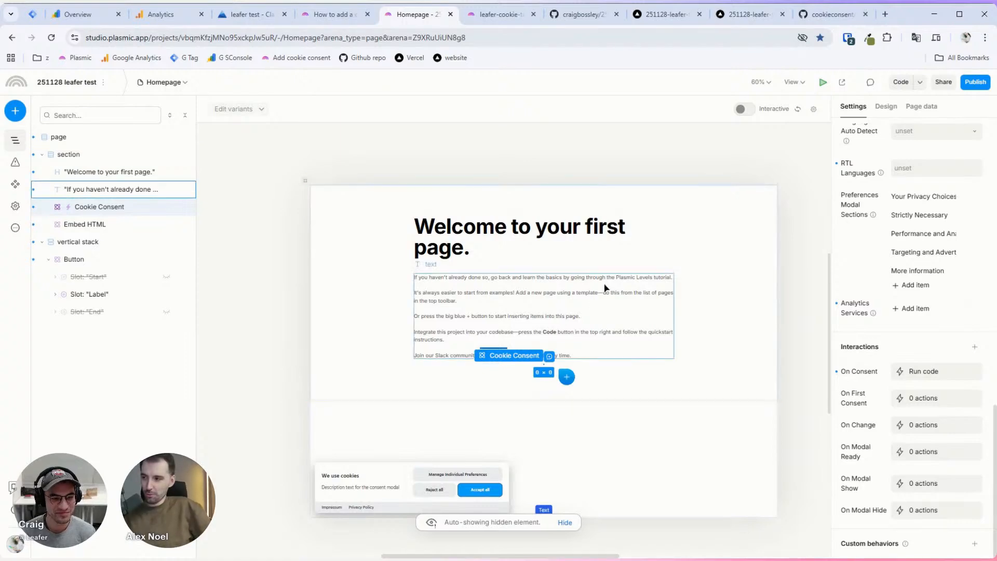
pyautogui.click(975, 82)
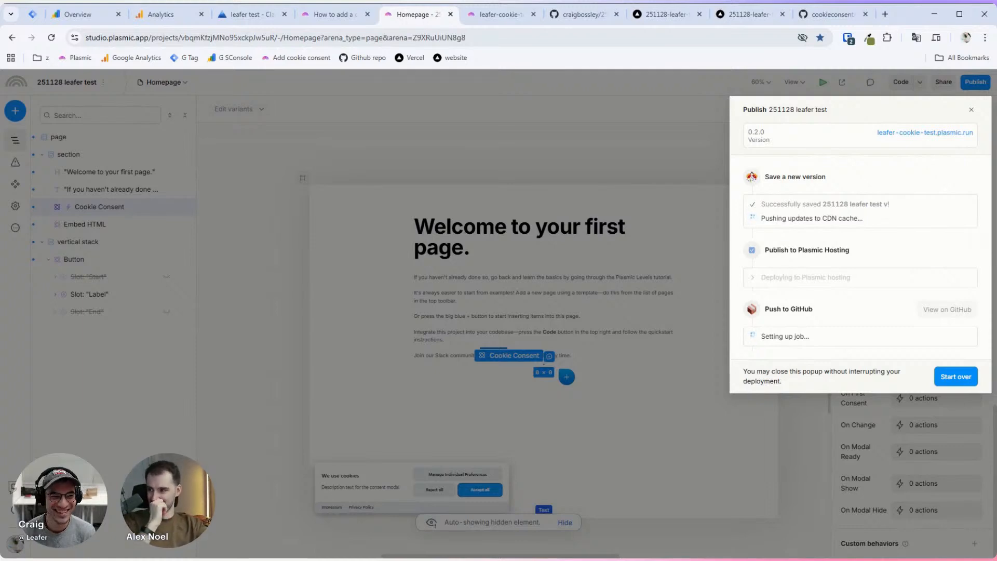
pyautogui.click(649, 250)
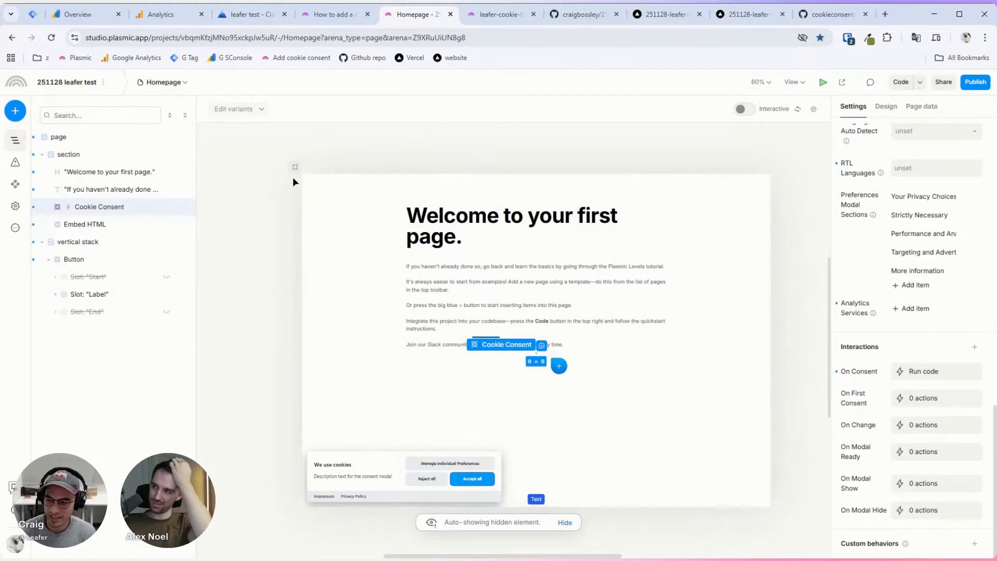
pyautogui.hscroll(2, 362, 152)
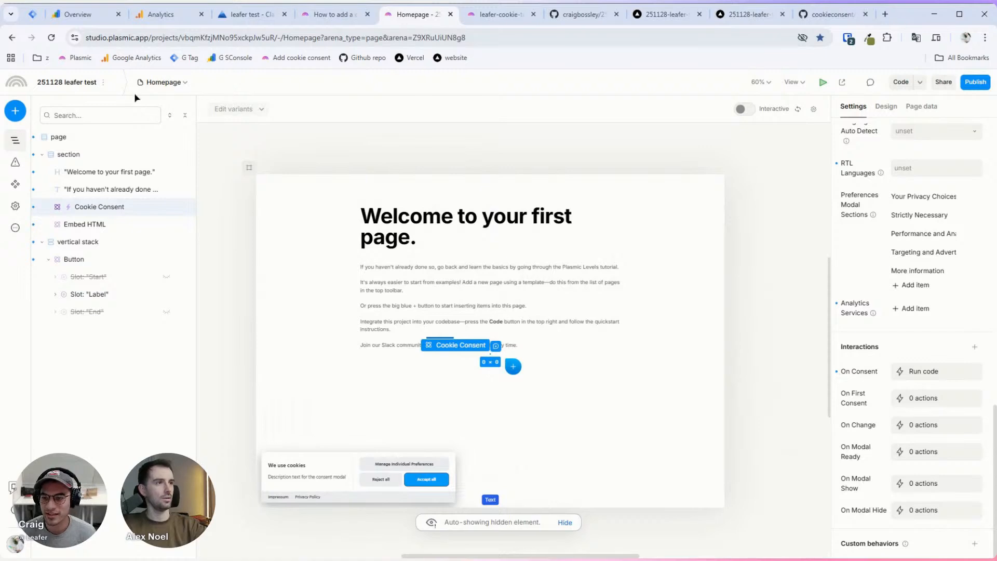
pyautogui.click(107, 83)
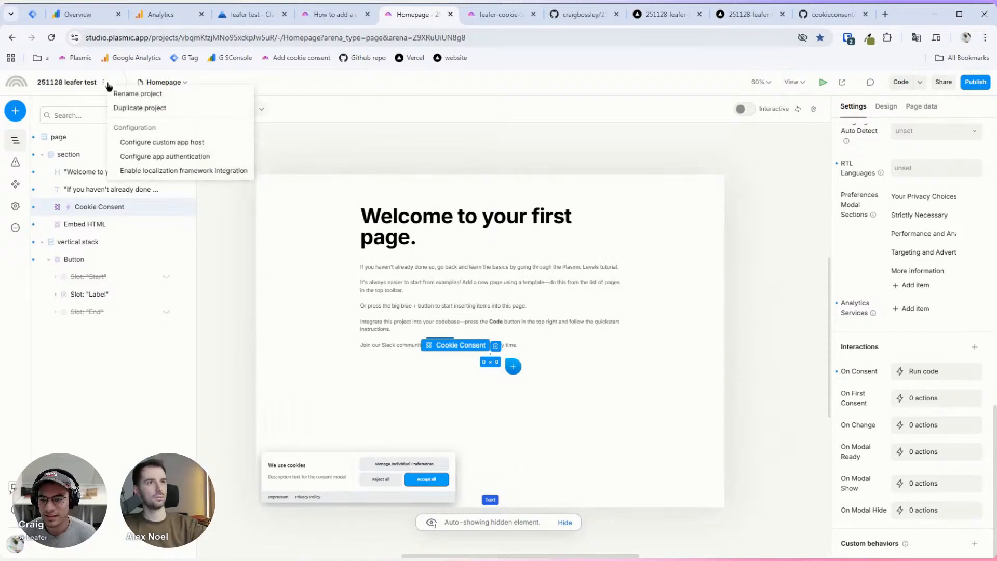
pyautogui.click(303, 87)
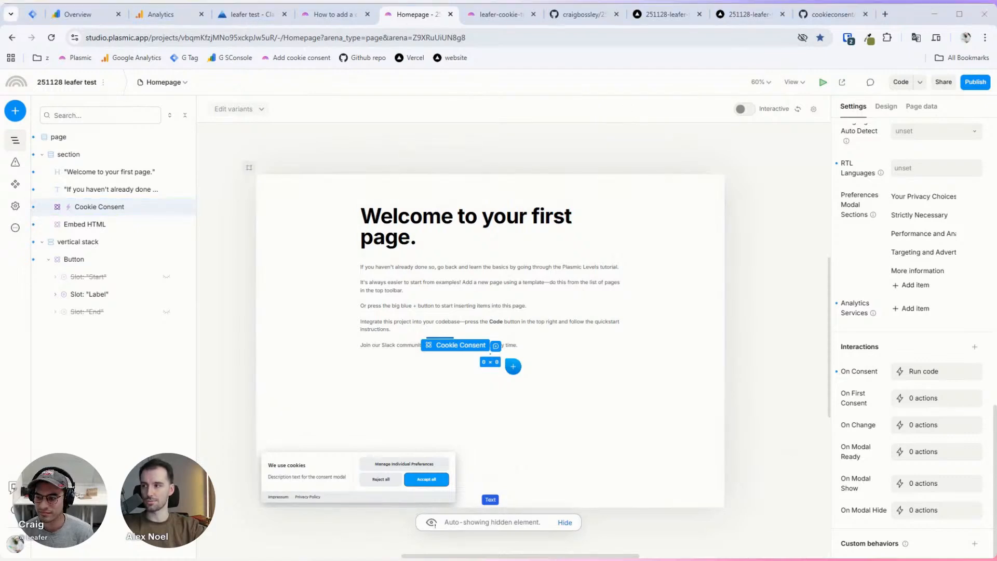
# Step: Open the Auth.js setup docs page in a new tab and read its prerequisites
pyautogui.click(884, 15)
pyautogui.write('https://docs.plasmic.app/learn/next-auth-setup/')
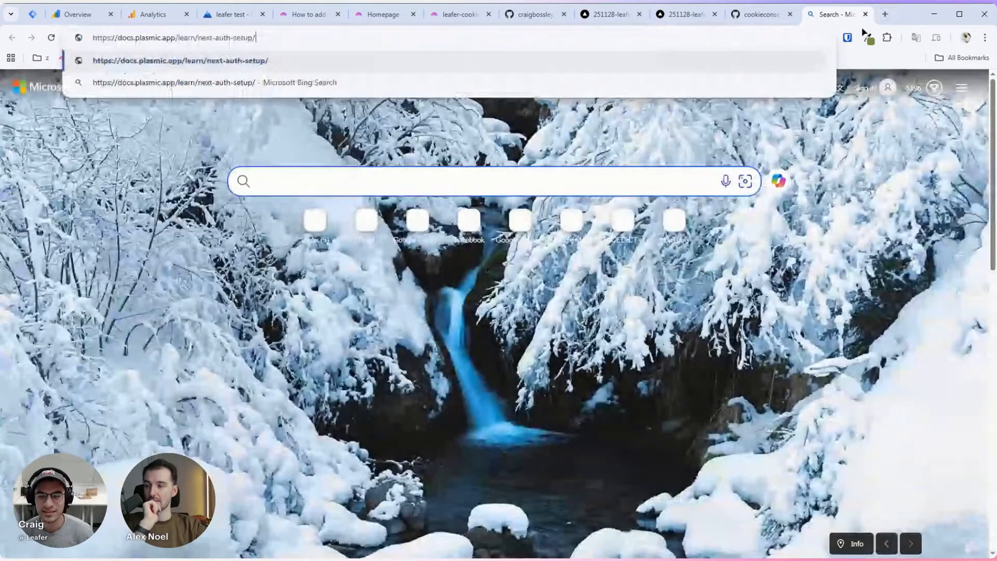
pyautogui.press('Return')
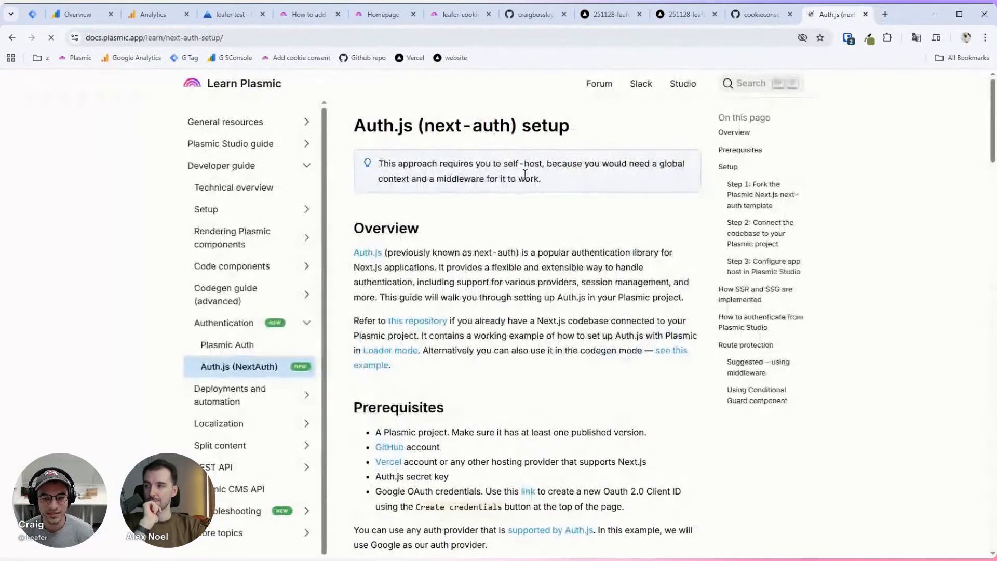
pyautogui.scroll(-2, 516, 157)
pyautogui.scroll(-1, 516, 157)
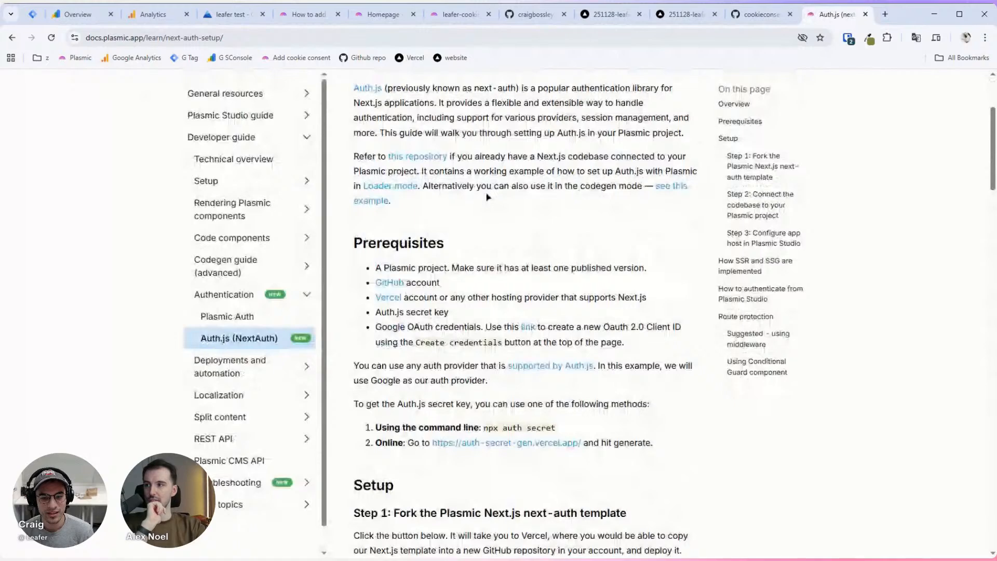
pyautogui.scroll(-1, 488, 198)
pyautogui.moveTo(416, 230); pyautogui.dragTo(625, 243)
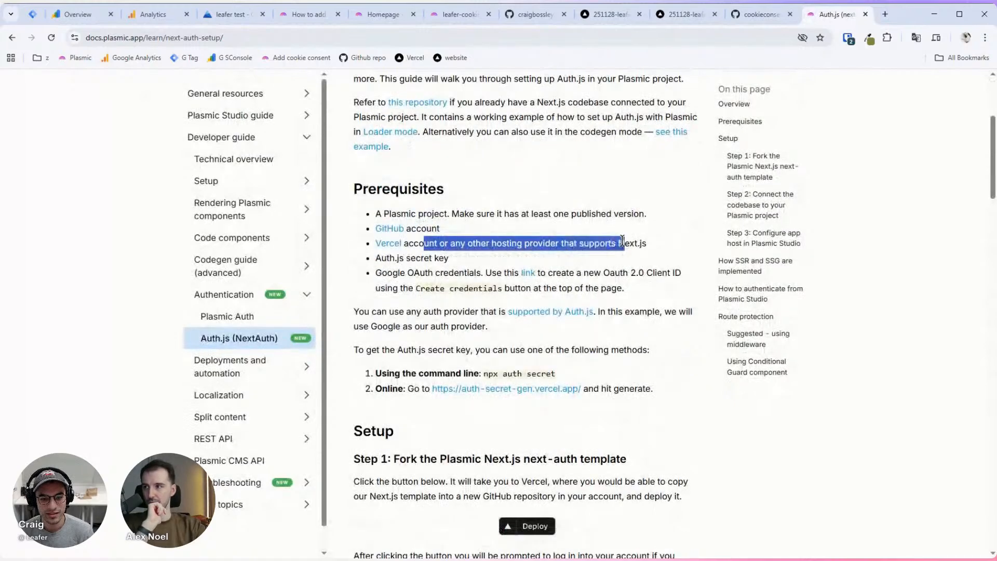
pyautogui.moveTo(374, 258); pyautogui.dragTo(404, 259)
pyautogui.click(401, 273)
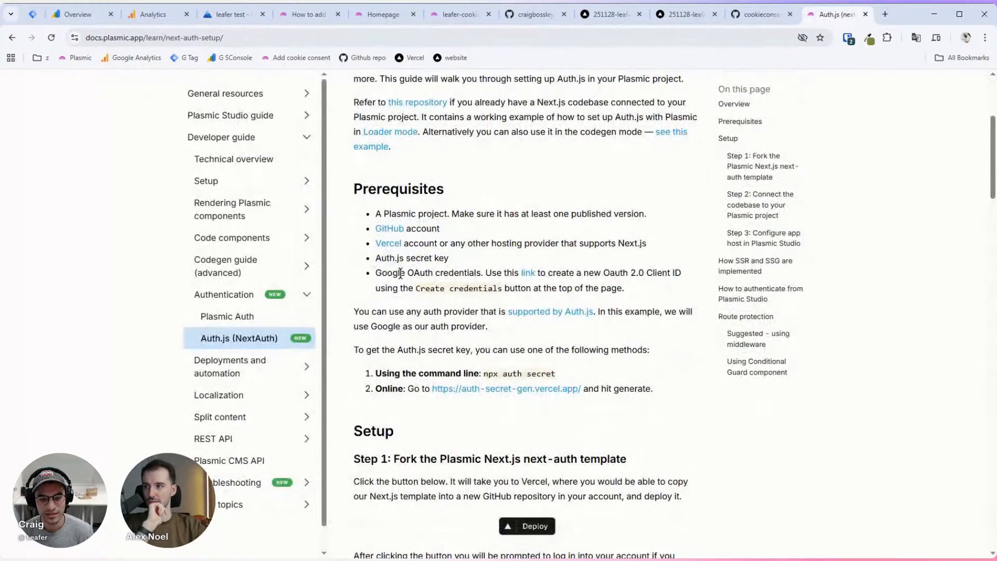
# Step: Scroll to Setup Step 1 and deploy the next-auth template to Vercel
pyautogui.scroll(-1, 452, 264)
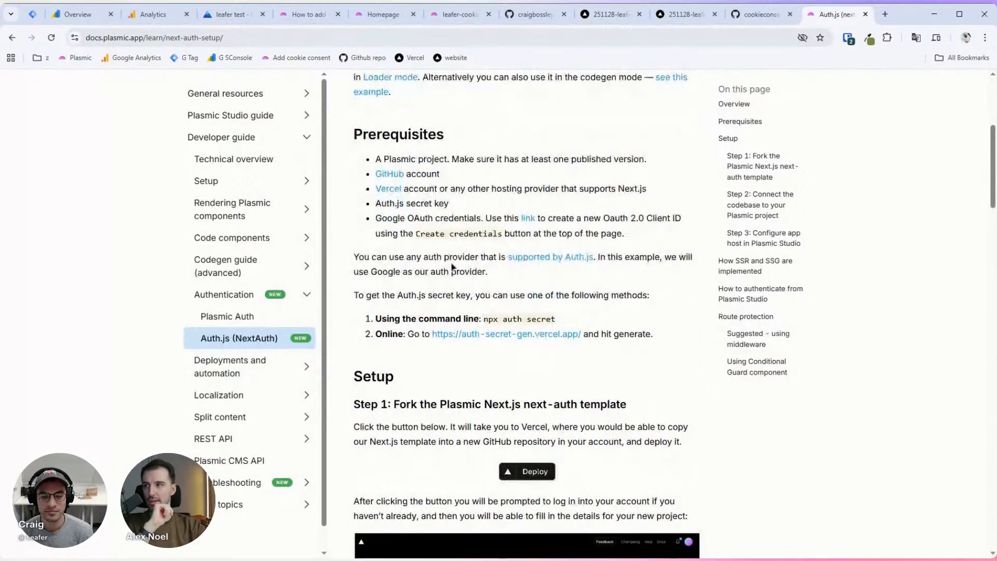
pyautogui.scroll(-1, 443, 268)
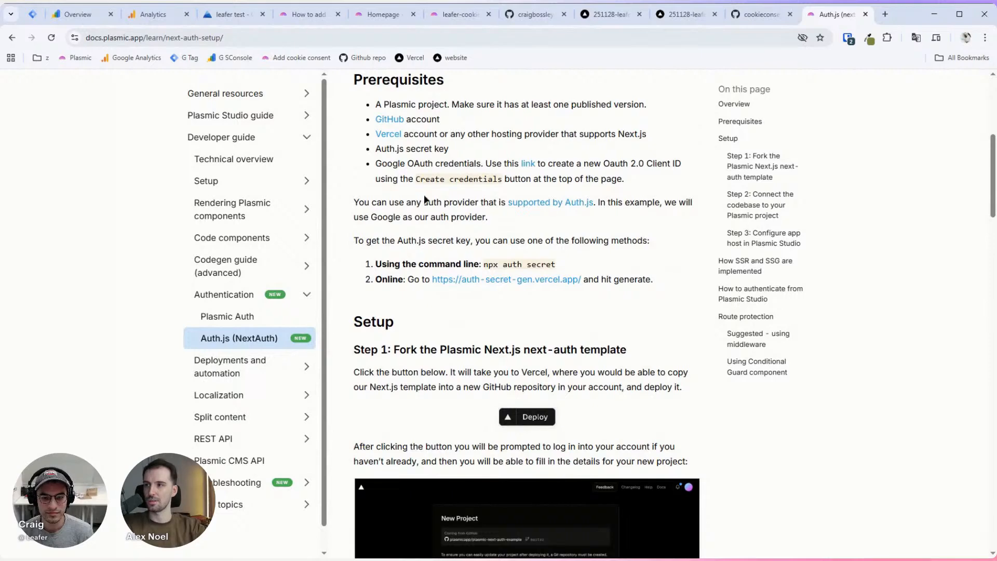
pyautogui.scroll(6, 408, 196)
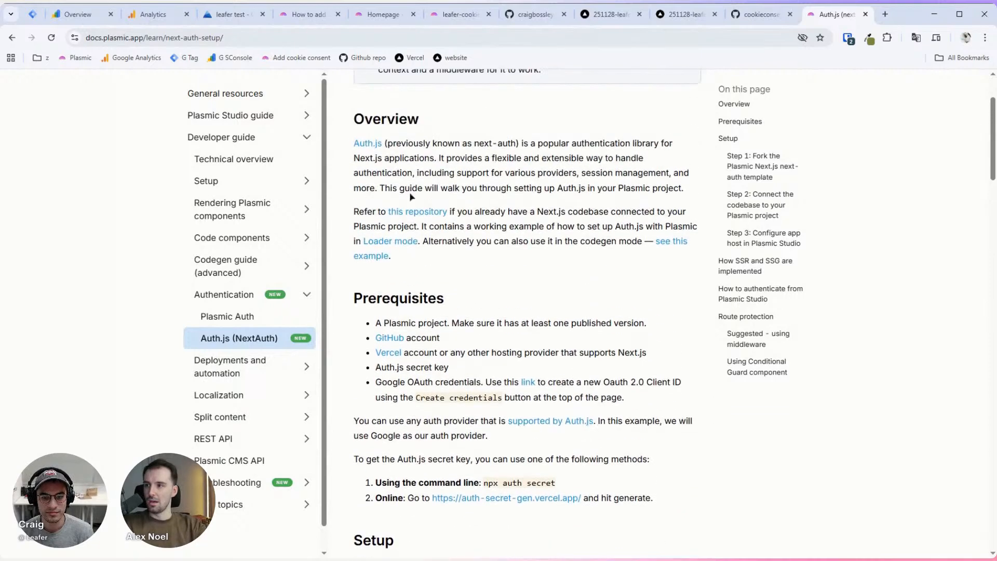
pyautogui.scroll(-1, 519, 232)
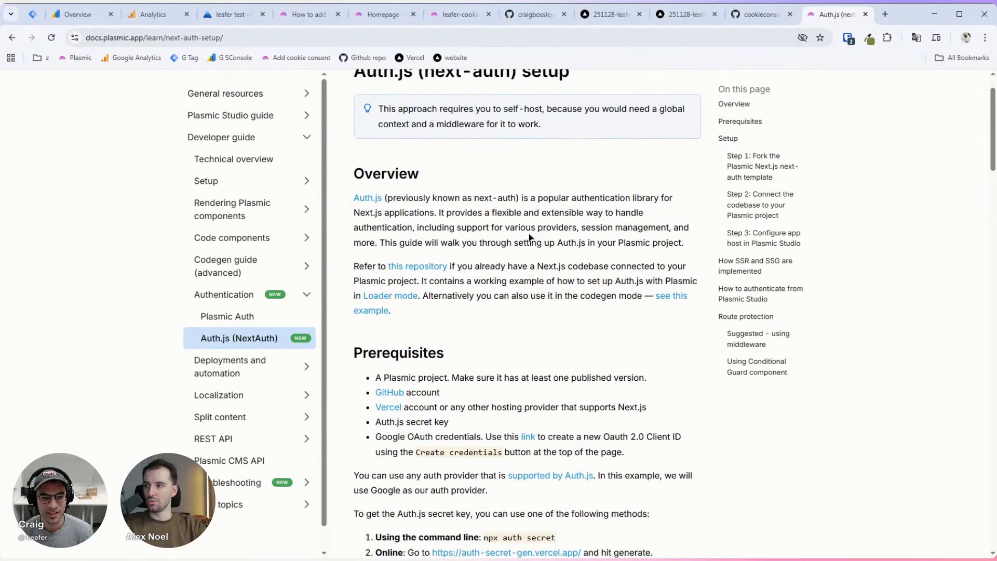
pyautogui.scroll(-5, 535, 232)
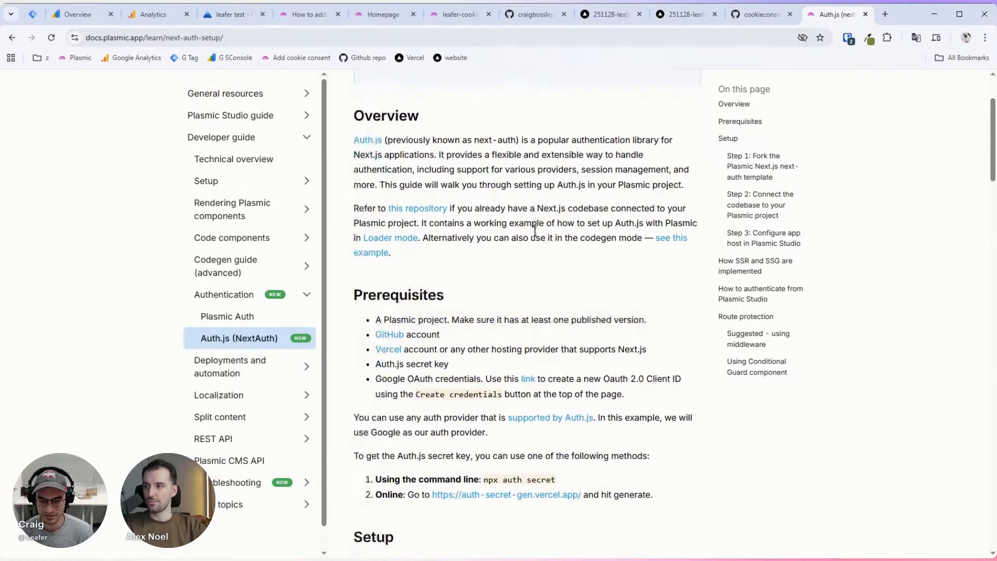
pyautogui.scroll(-3, 535, 232)
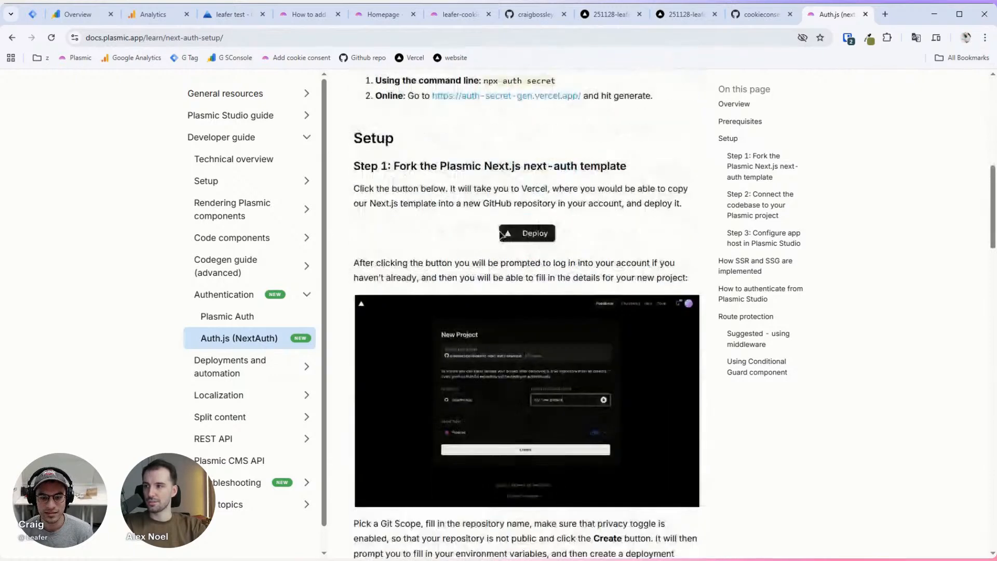
pyautogui.scroll(-1, 503, 235)
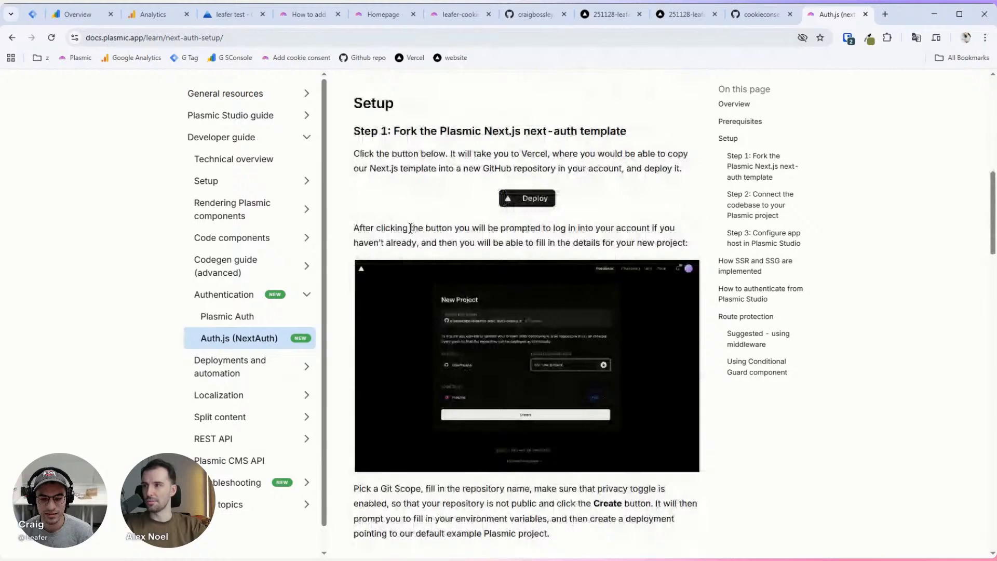
pyautogui.click(533, 203)
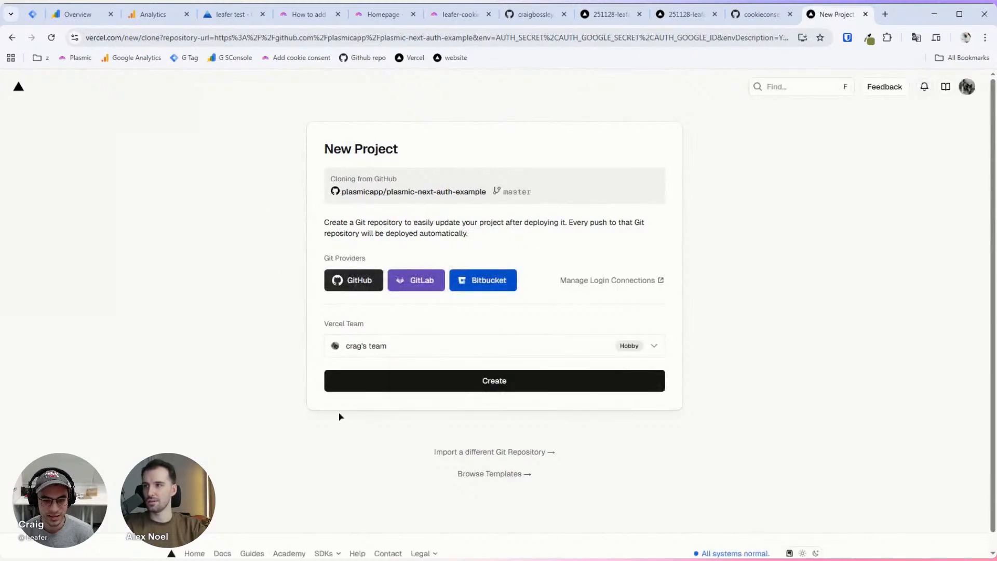
# Step: Create a private GitHub repository named next-auth-test and scroll to Add Environment Variables
pyautogui.click(365, 283)
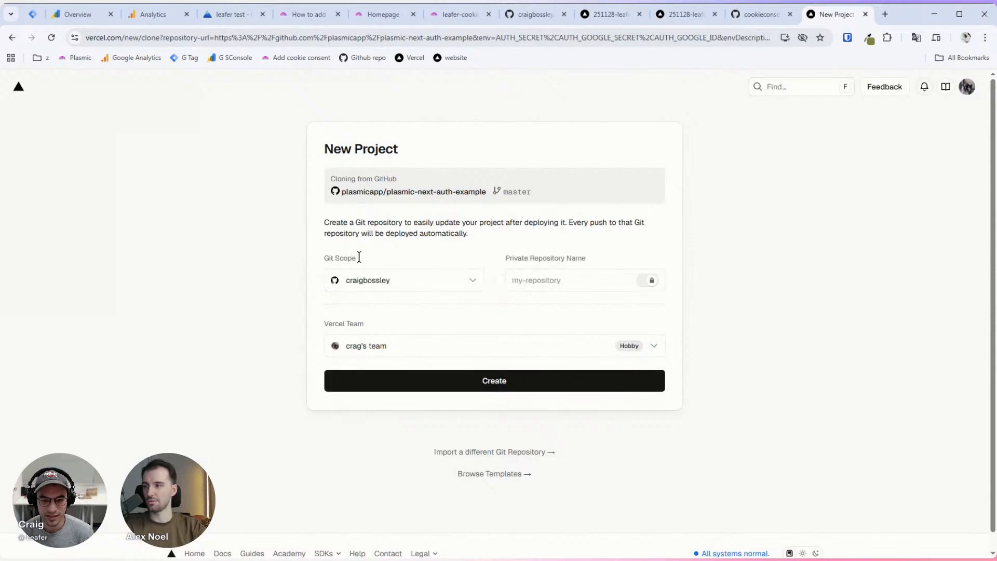
pyautogui.click(562, 278)
pyautogui.write('next-auth-test')
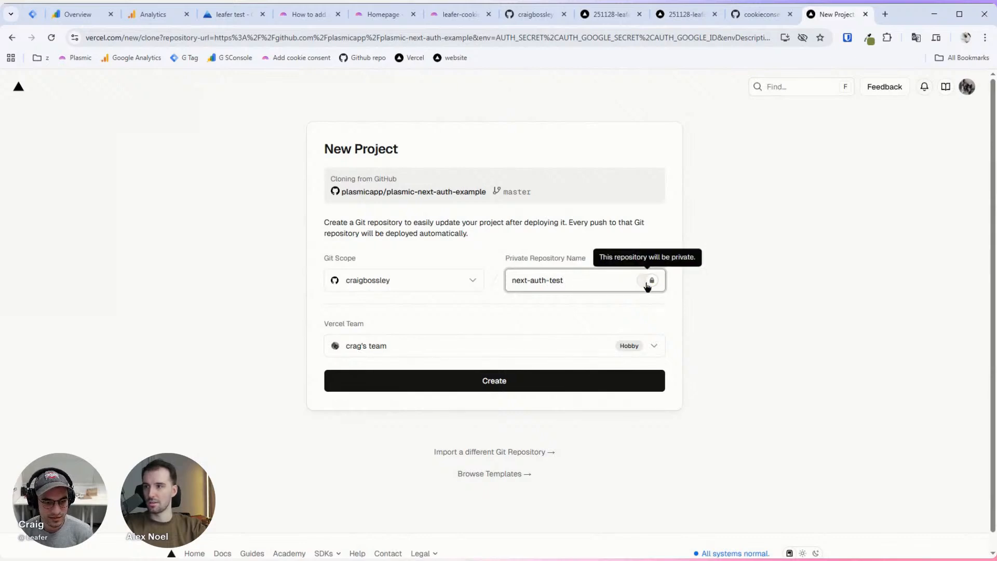
pyautogui.click(462, 389)
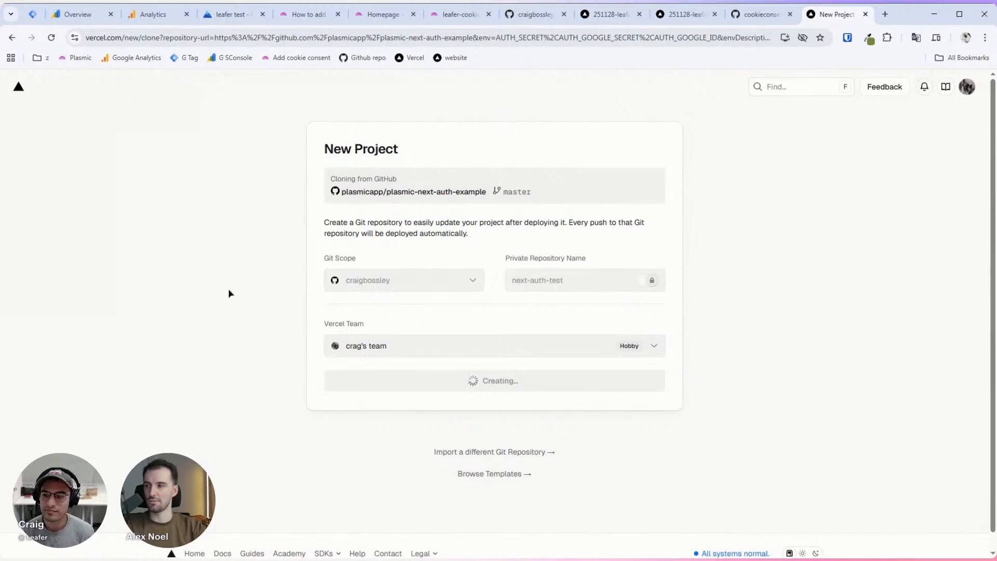
pyautogui.scroll(-1, 318, 243)
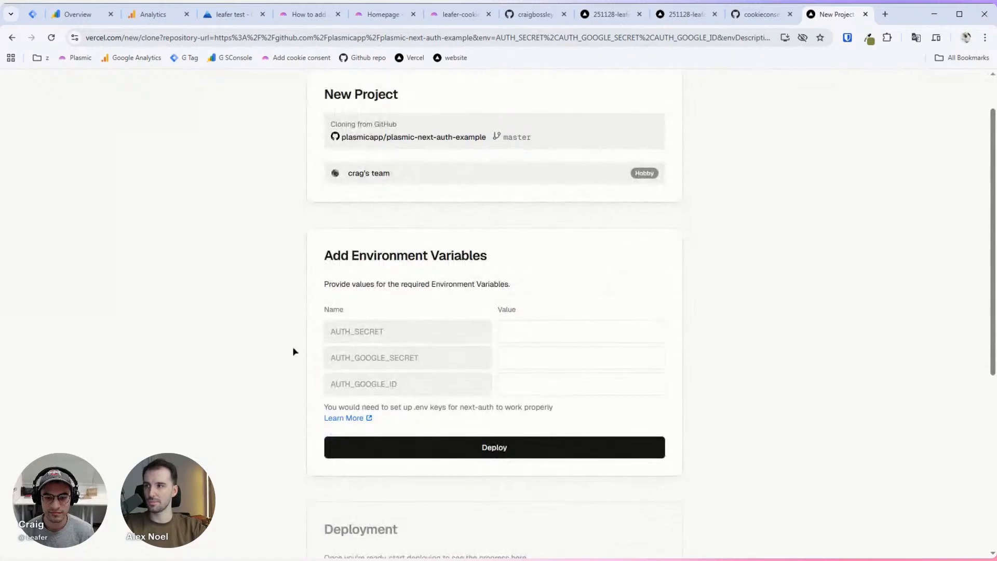
pyautogui.scroll(-2, 293, 323)
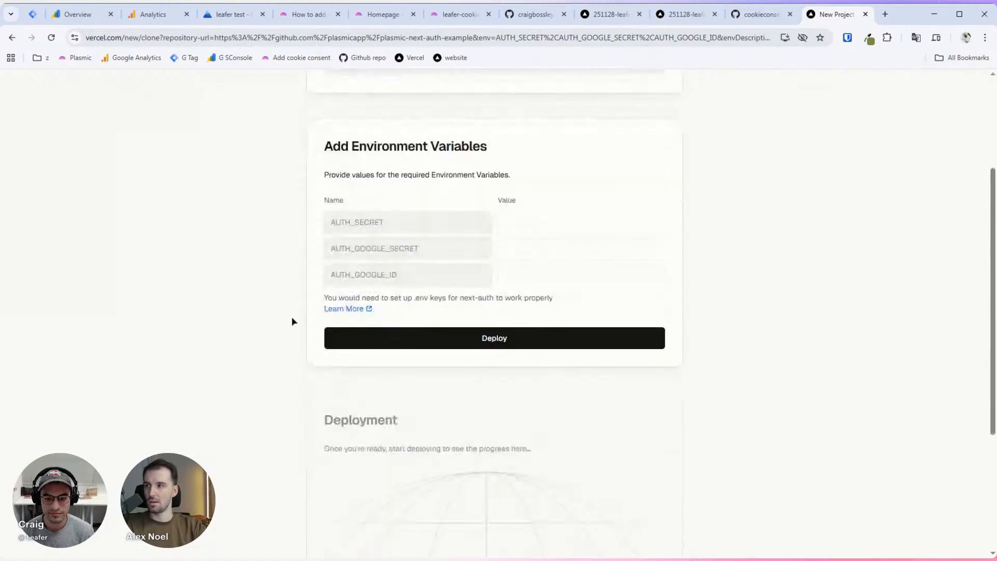
# Step: Load the docs.plasmic.app Auth.js setup guide in the cookieconsent GitHub tab
pyautogui.click(755, 14)
pyautogui.hotkey('ctrl', 'Tab')
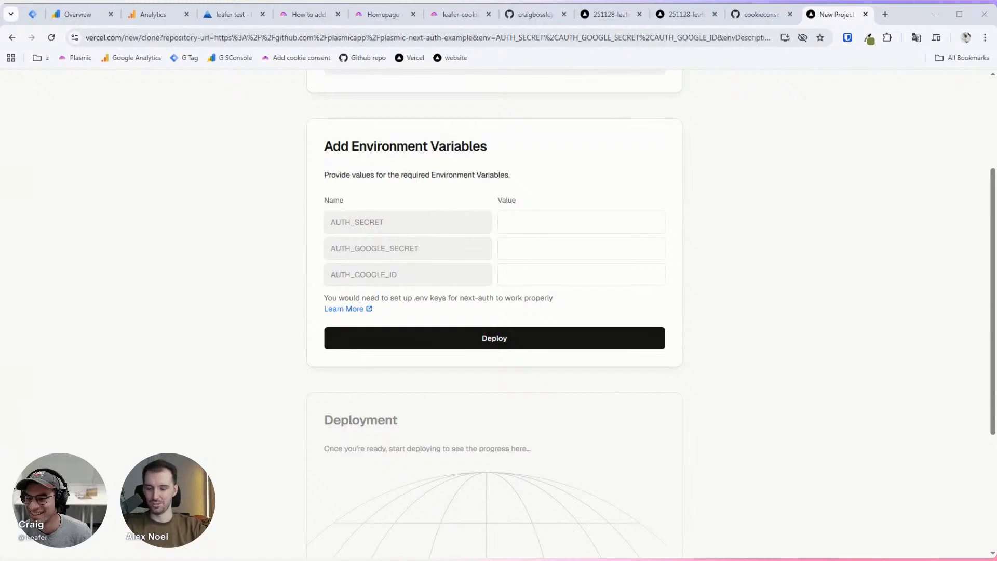
pyautogui.click(761, 14)
pyautogui.click(785, 34)
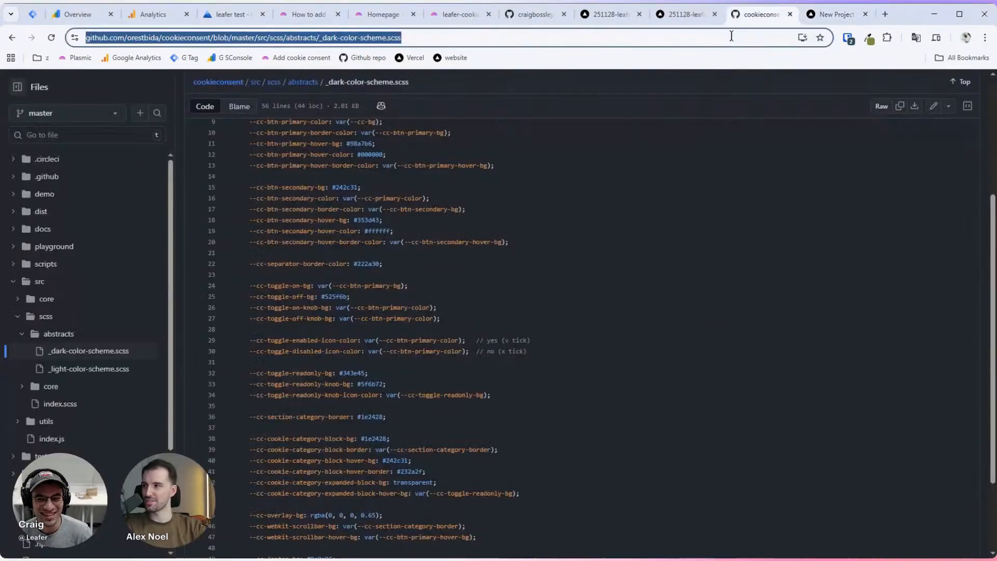
pyautogui.write('https://docs.plasmic.app/learn/next-auth-setup/')
pyautogui.press('Return')
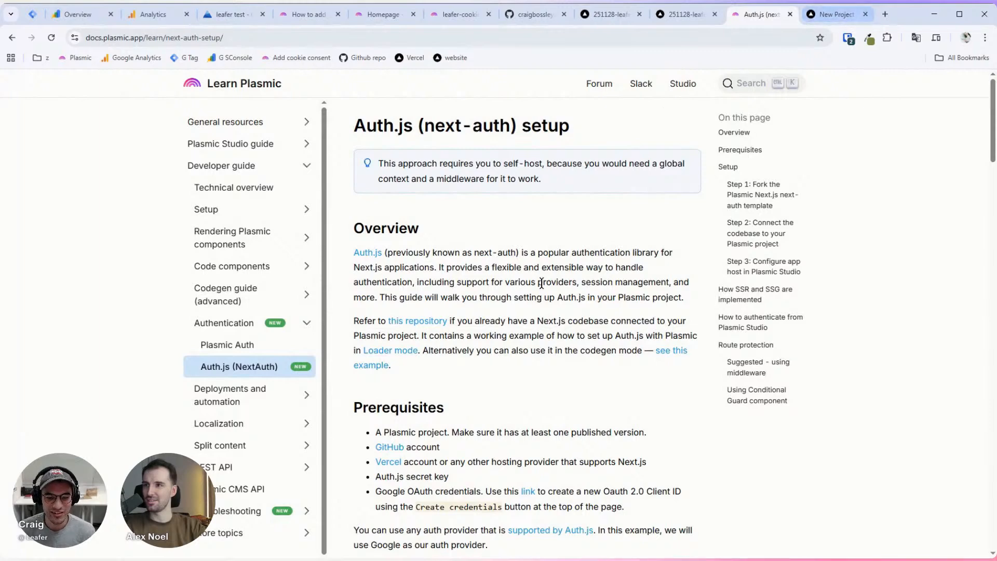
# Step: Find the auth secret section in Prerequisites and follow the auth-secret-gen.vercel.app generator link
pyautogui.scroll(-6, 520, 301)
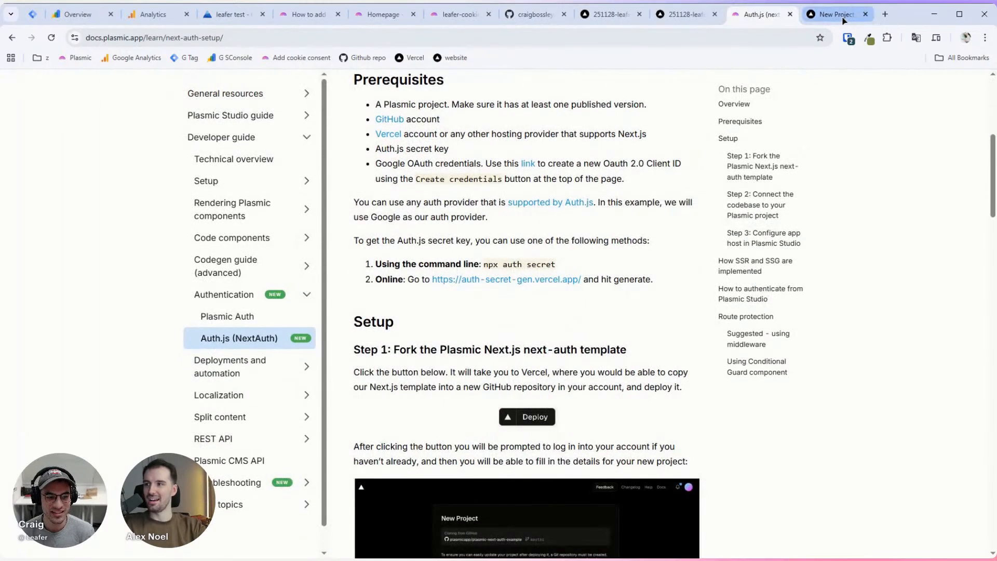
pyautogui.scroll(-3, 673, 210)
pyautogui.scroll(-2, 673, 210)
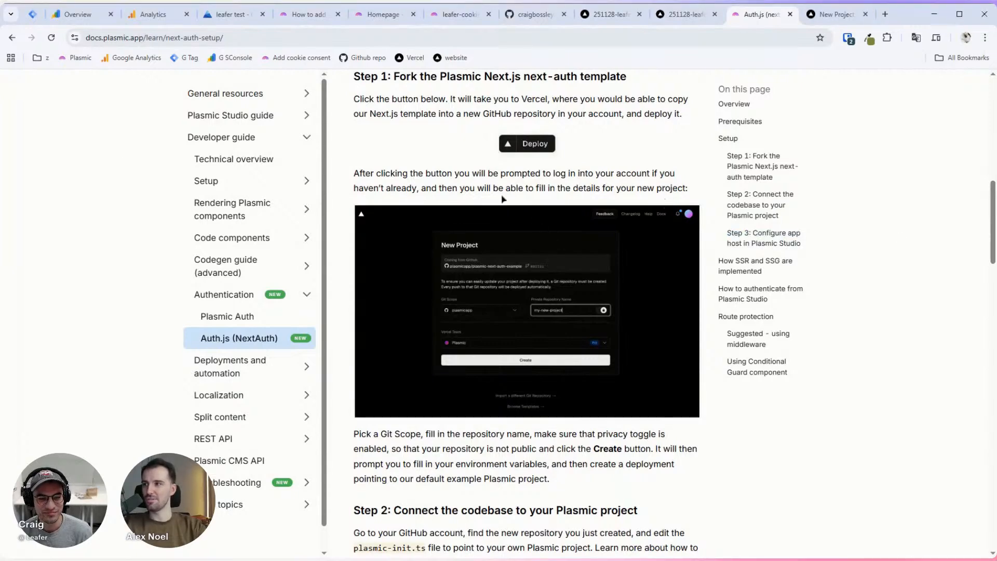
pyautogui.scroll(-2, 502, 199)
pyautogui.scroll(7, 488, 197)
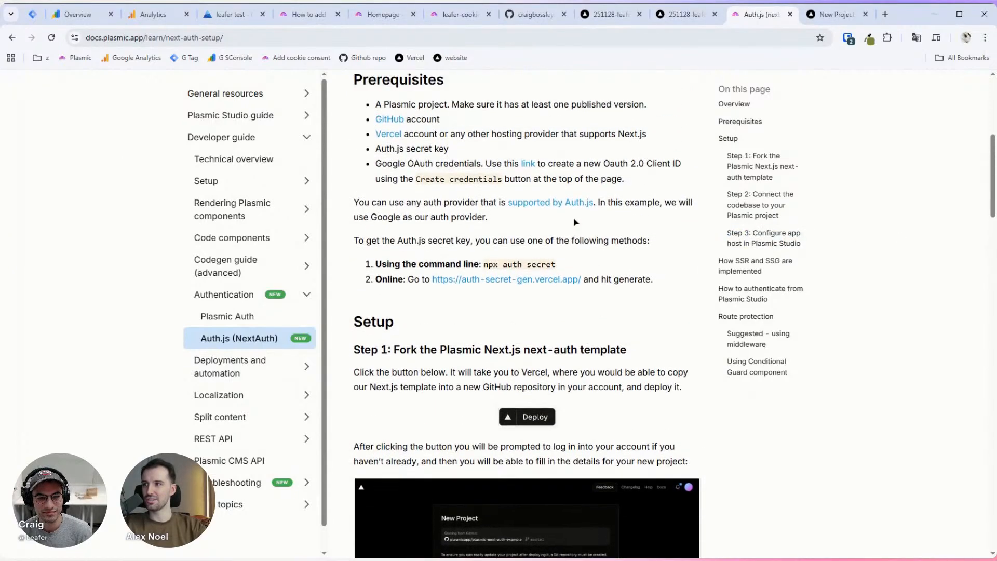
pyautogui.moveTo(484, 266); pyautogui.dragTo(558, 266)
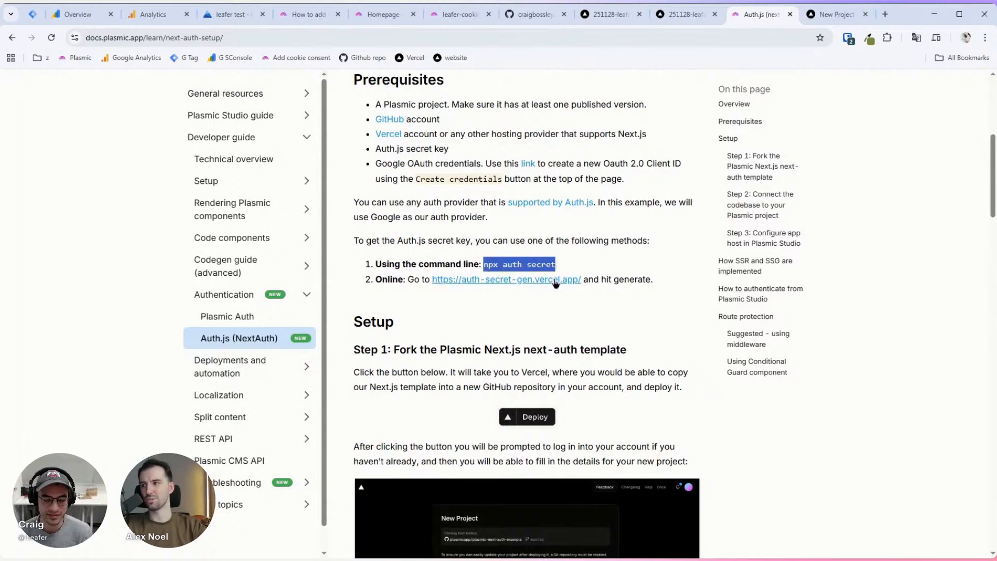
pyautogui.click(596, 281)
pyautogui.click(530, 280)
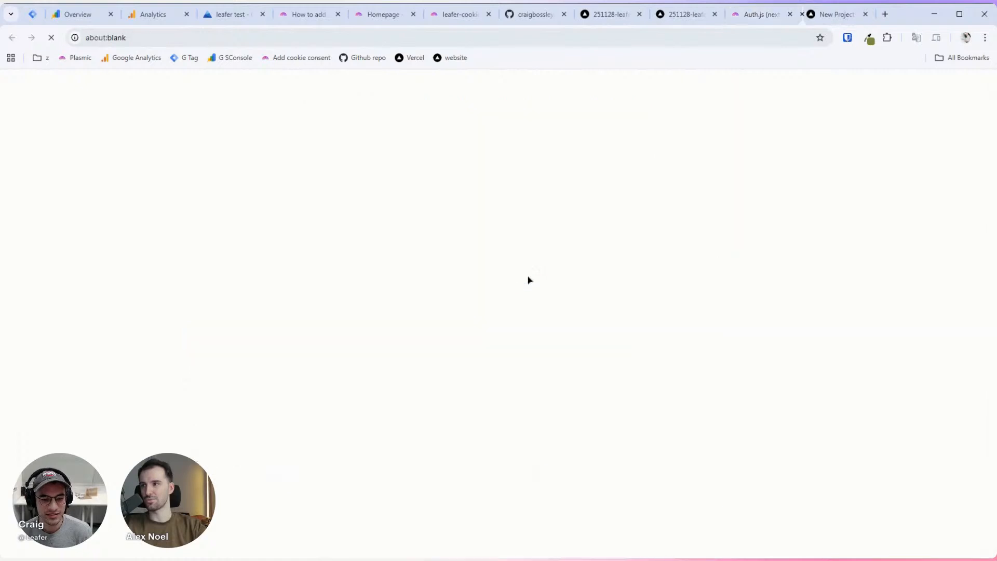
# Step: Generate an auth secret, copy it, and paste it into Vercel's AUTH_SECRET value field
pyautogui.click(496, 243)
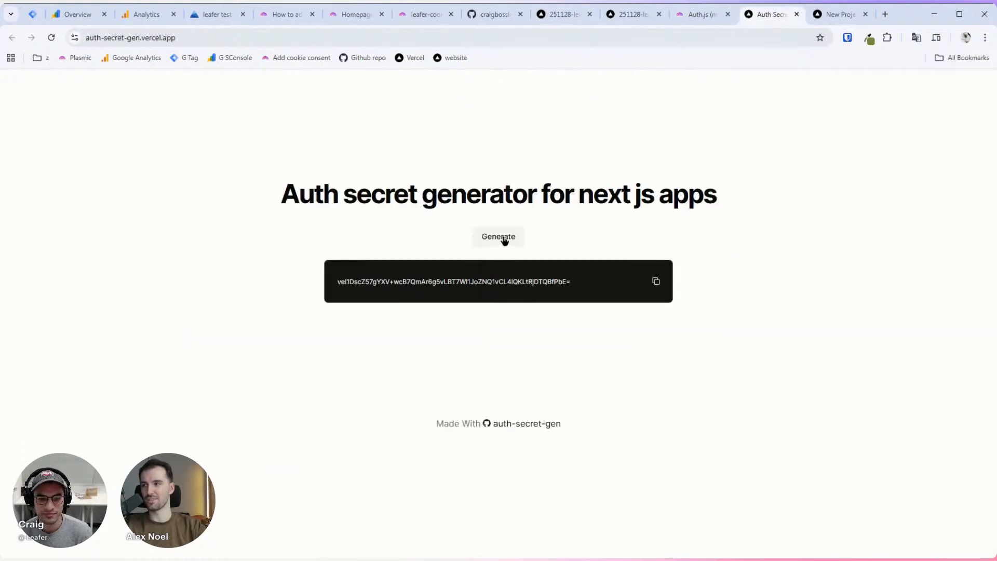
pyautogui.click(656, 284)
pyautogui.click(836, 15)
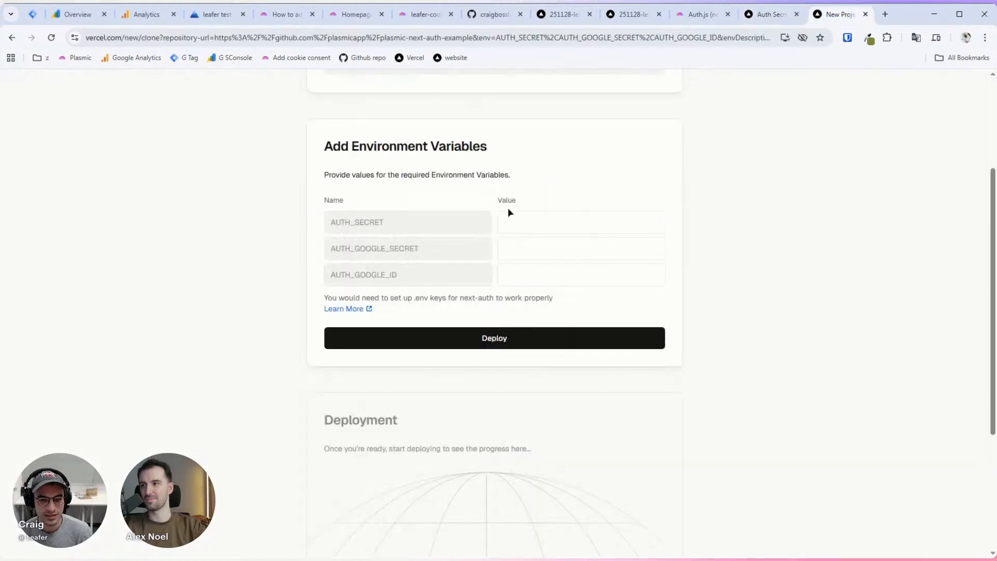
pyautogui.click(513, 220)
pyautogui.hotkey('ctrl', 'v')
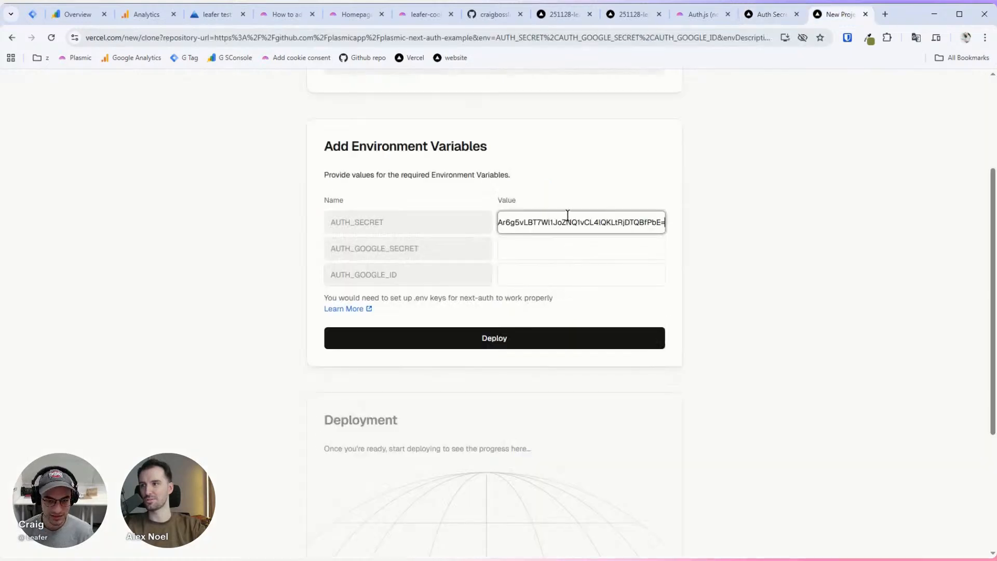
pyautogui.scroll(1, 416, 221)
pyautogui.click(358, 275)
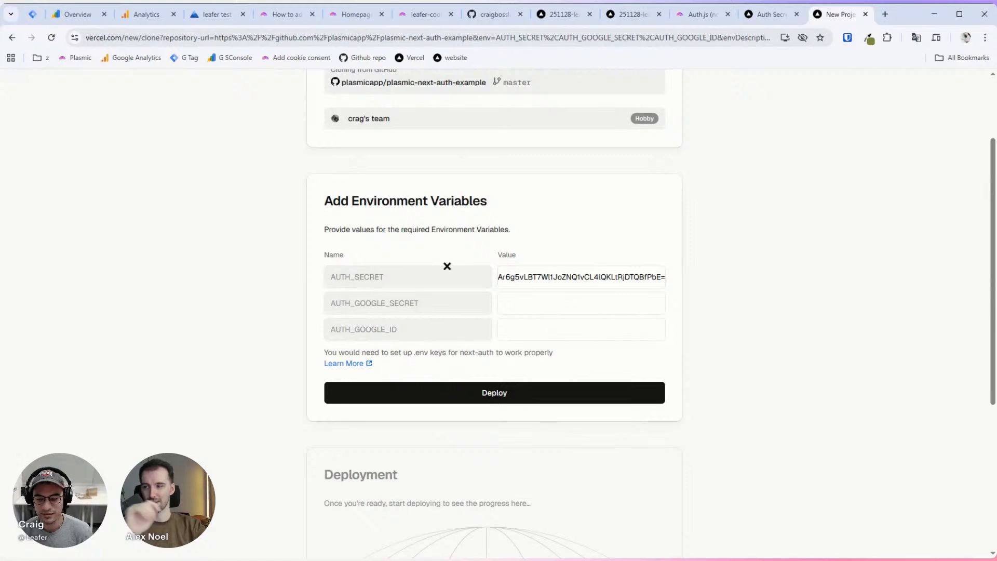
pyautogui.click(608, 273)
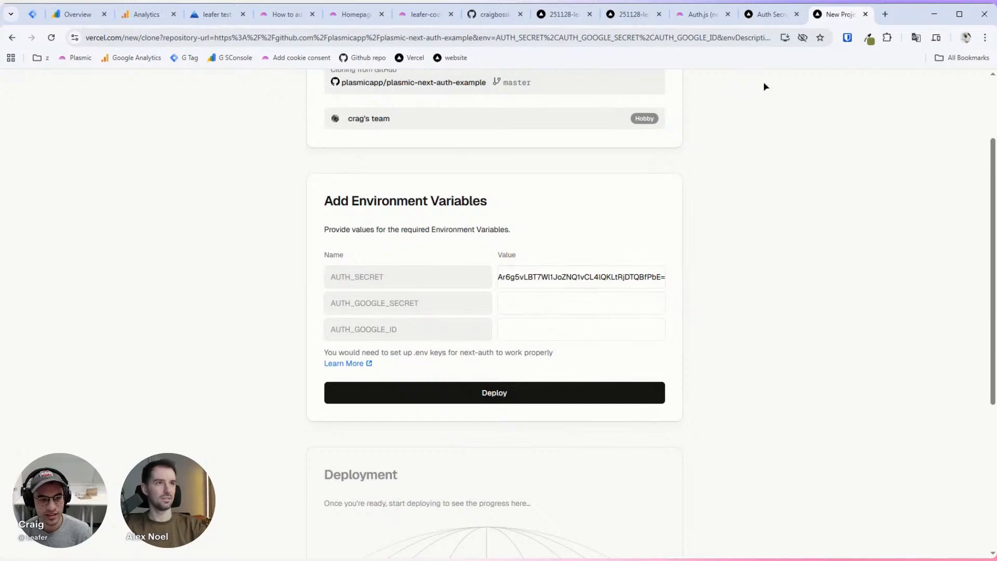
pyautogui.click(769, 14)
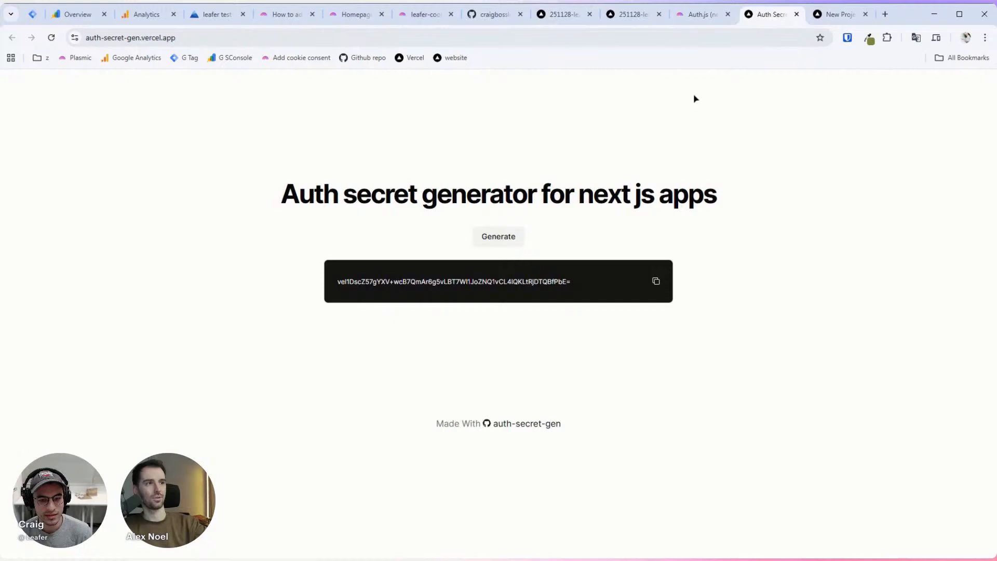
# Step: Go back to the Auth.js guide's Prerequisites and open the Google OAuth credentials link in a new tab
pyautogui.click(701, 16)
pyautogui.scroll(-8, 652, 182)
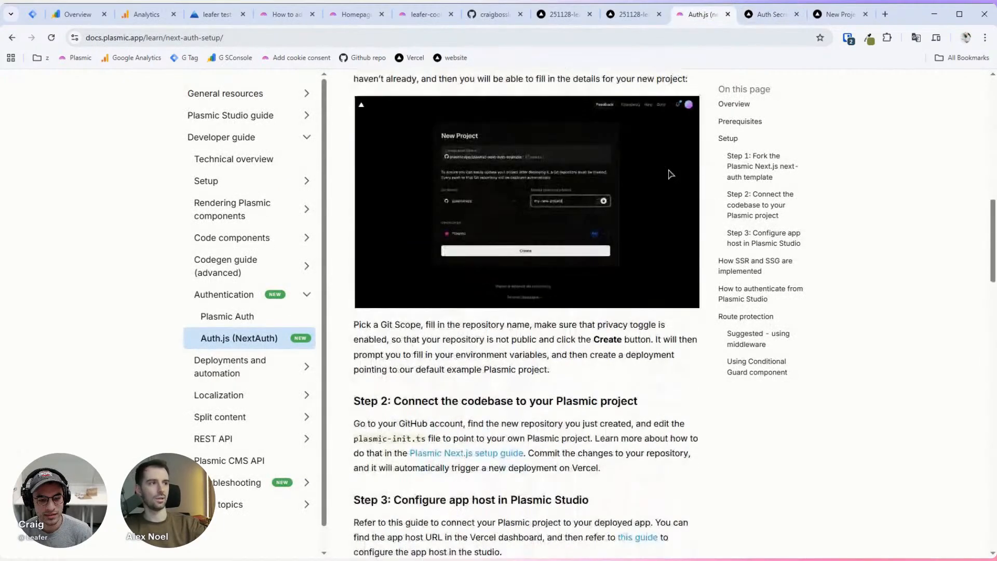
pyautogui.scroll(-2, 670, 175)
pyautogui.scroll(2, 670, 174)
pyautogui.click(771, 14)
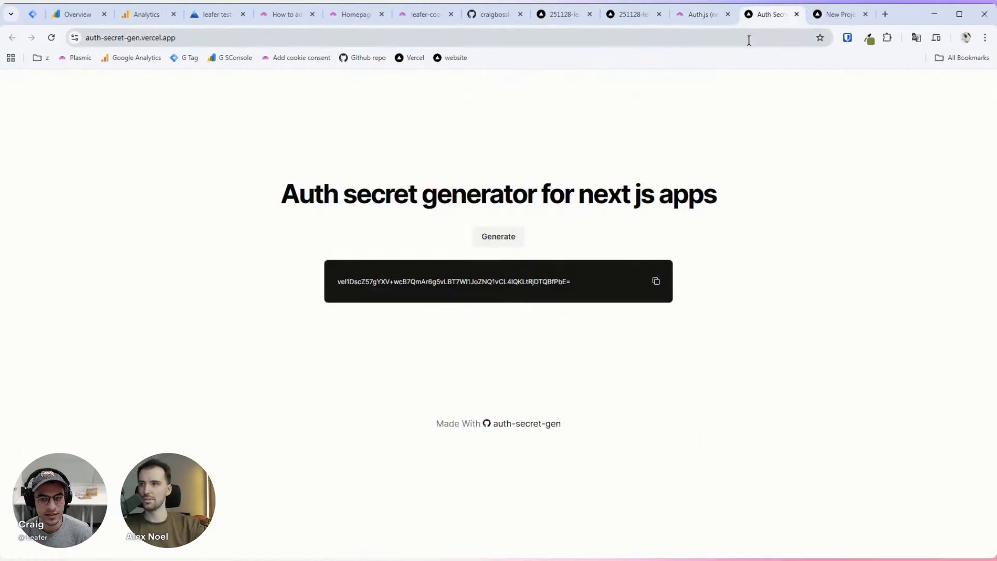
pyautogui.click(561, 6)
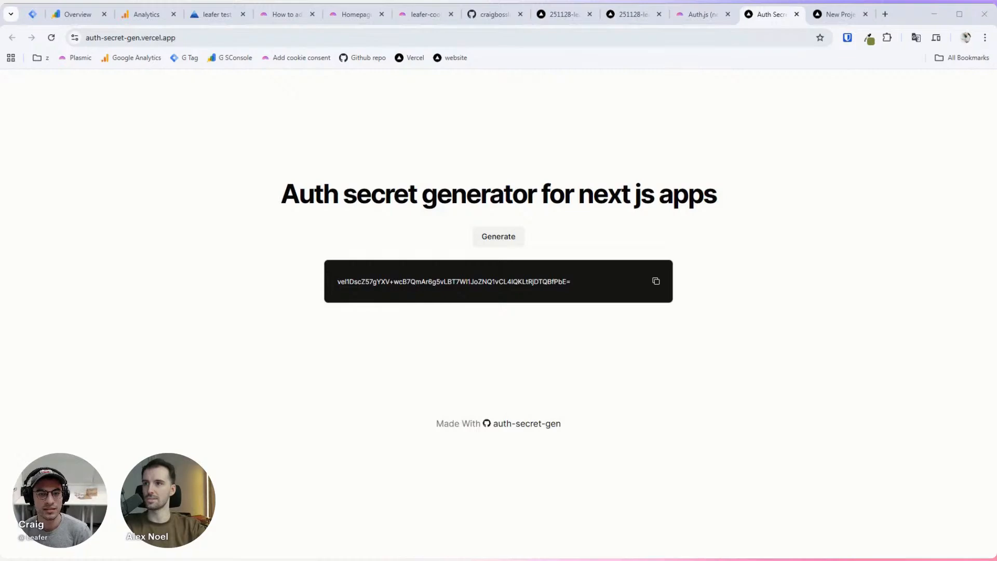
pyautogui.hotkey('alt', 'Tab')
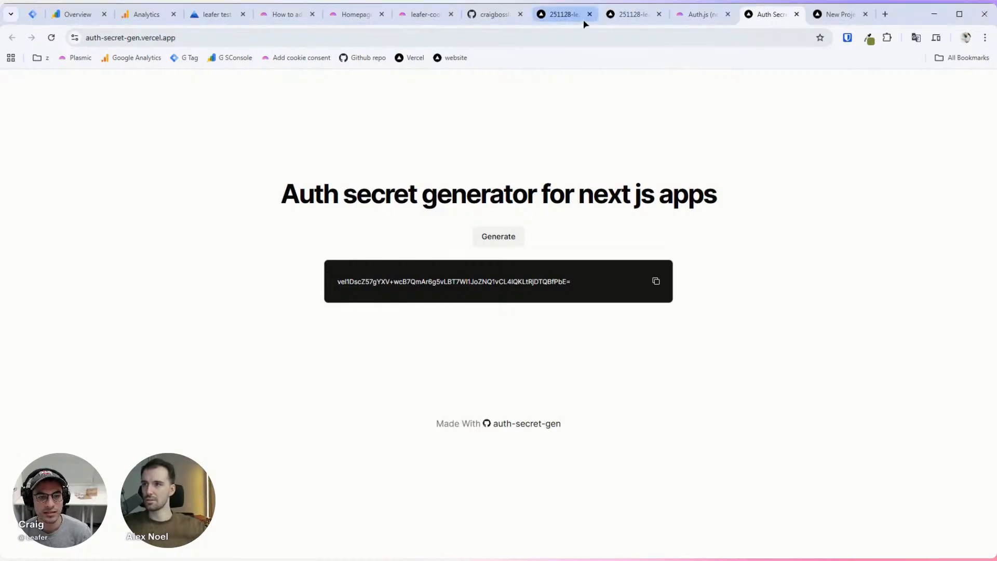
pyautogui.click(626, 15)
pyautogui.click(693, 15)
pyautogui.scroll(7, 566, 171)
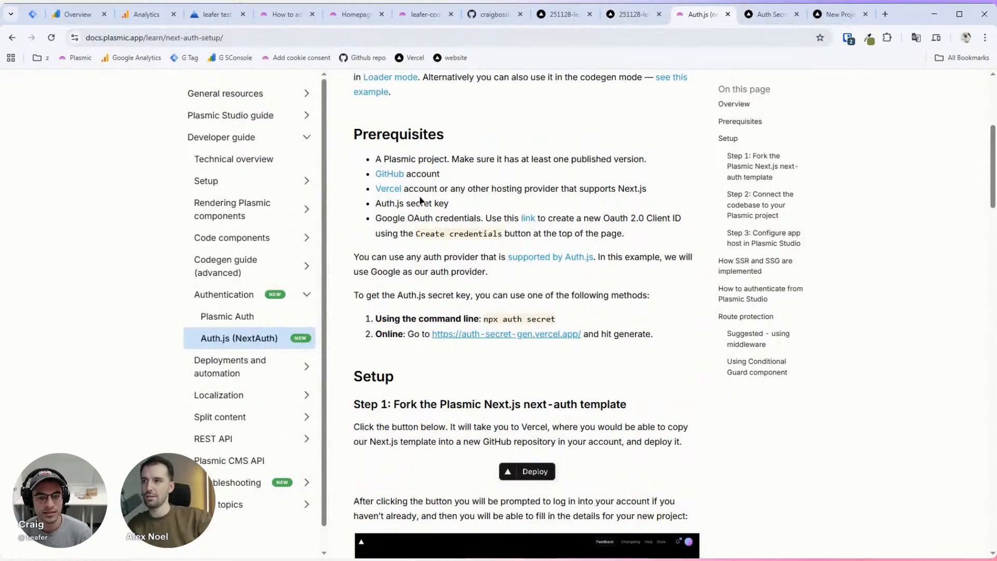
pyautogui.moveTo(414, 217); pyautogui.dragTo(448, 217)
pyautogui.click(487, 217)
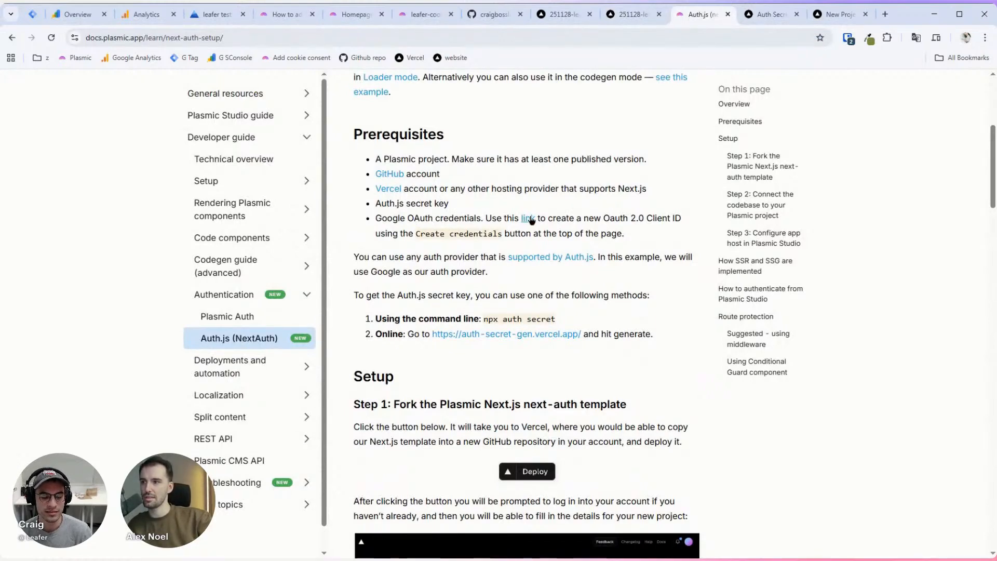
pyautogui.middleClick(528, 219)
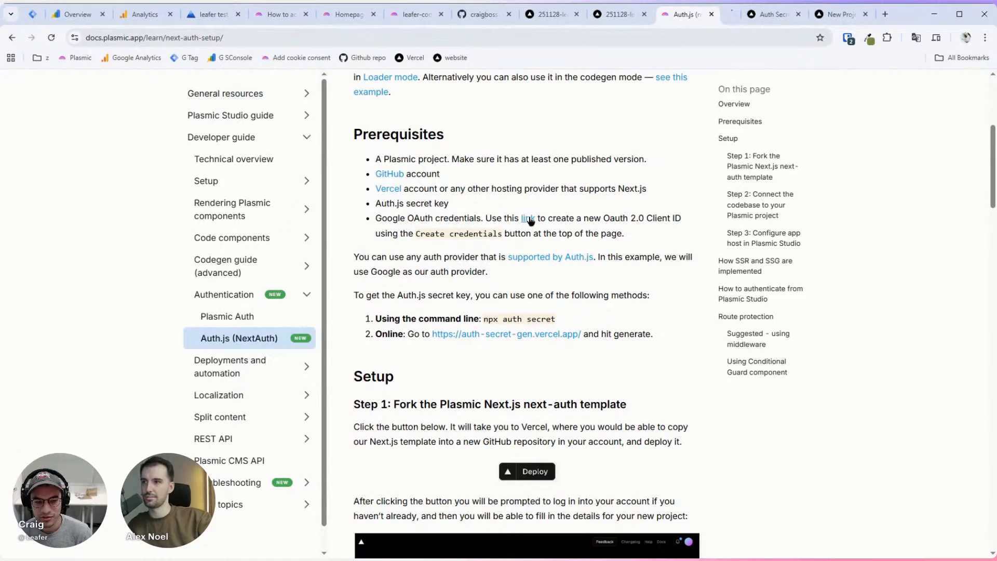
# Step: Switch Google Cloud Console to the old leafer project and open its OAuth consent screen
pyautogui.click(713, 16)
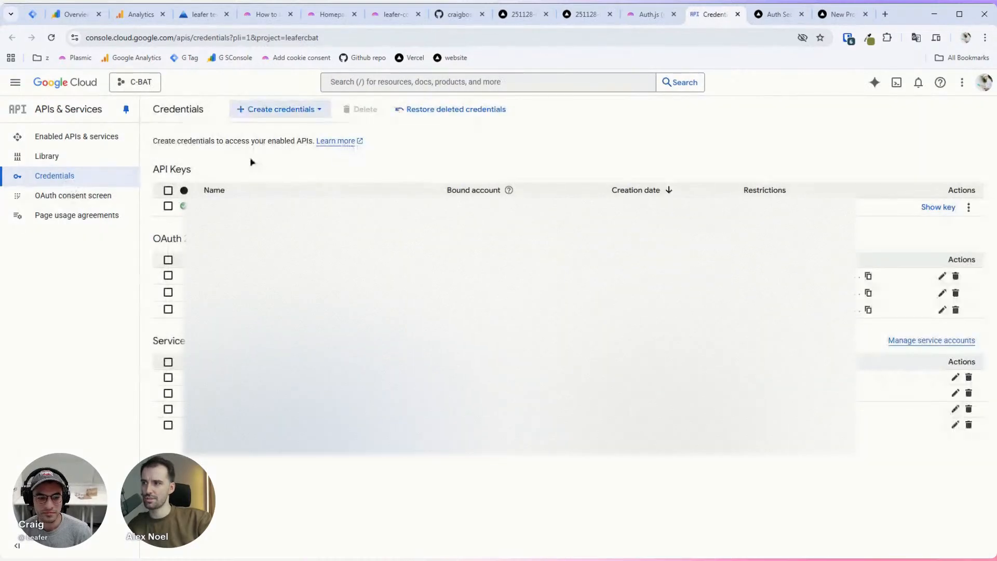
pyautogui.click(132, 82)
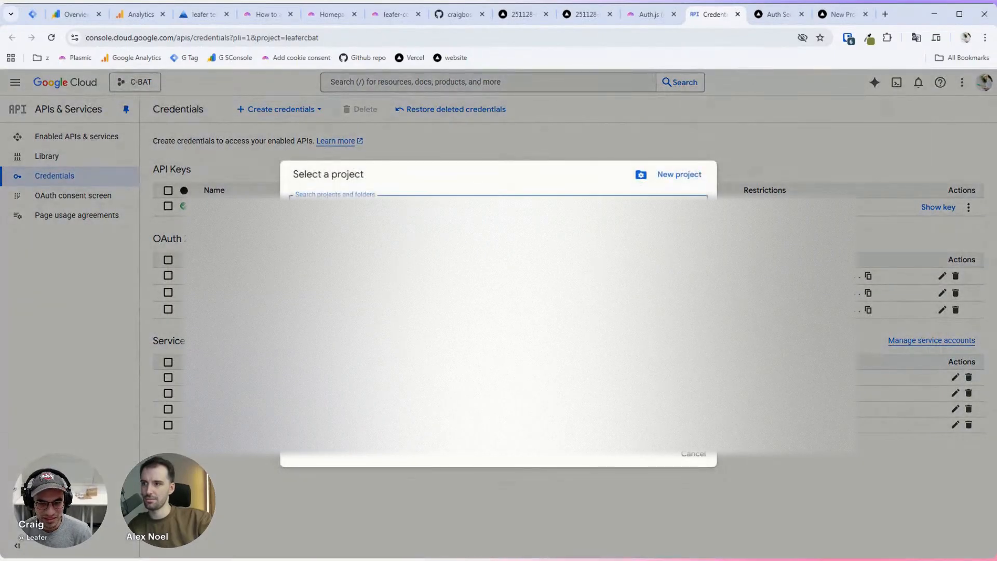
pyautogui.click(340, 291)
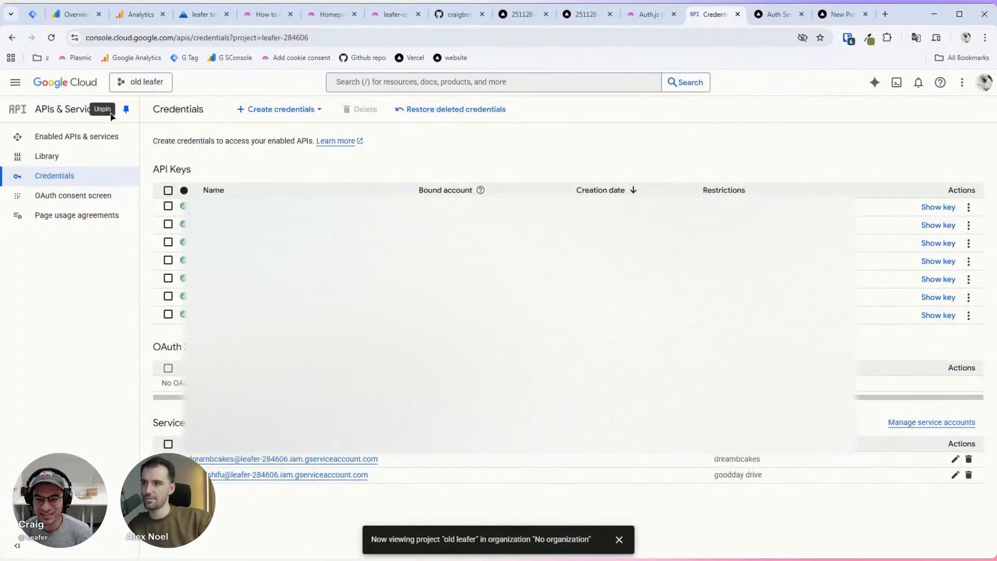
pyautogui.click(63, 197)
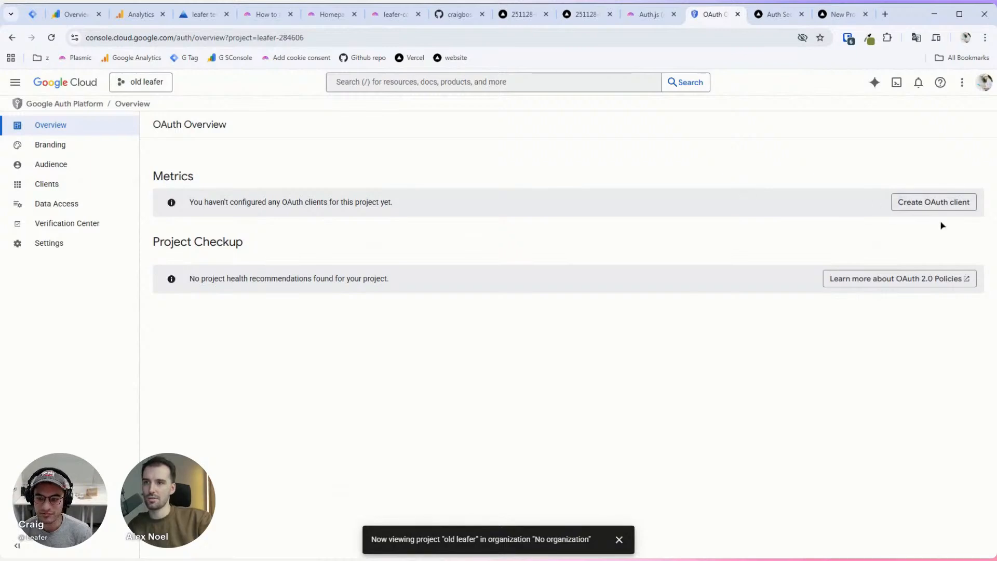
# Step: Create a Web application OAuth client and replace its default name with 'leafer test next'
pyautogui.click(947, 208)
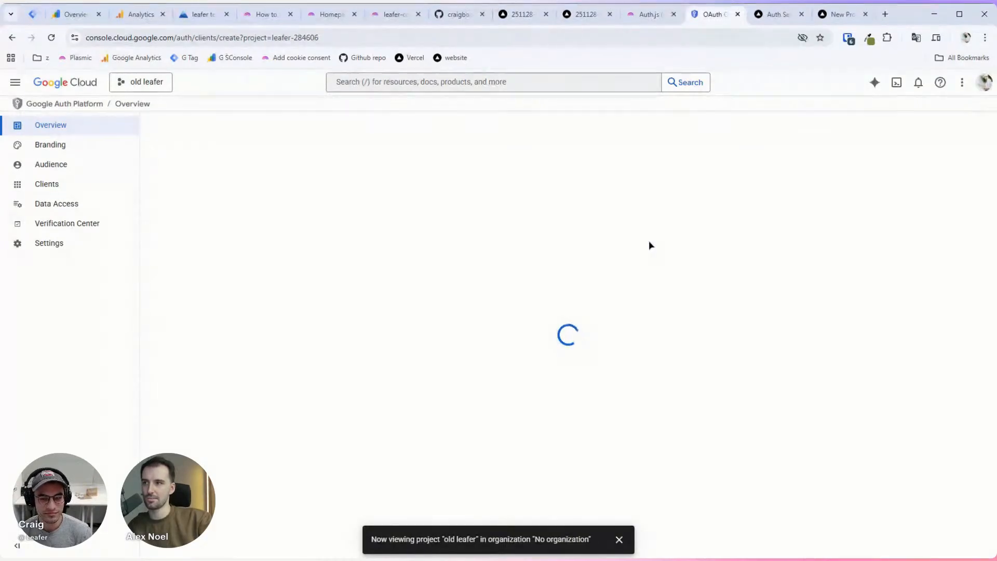
pyautogui.click(250, 210)
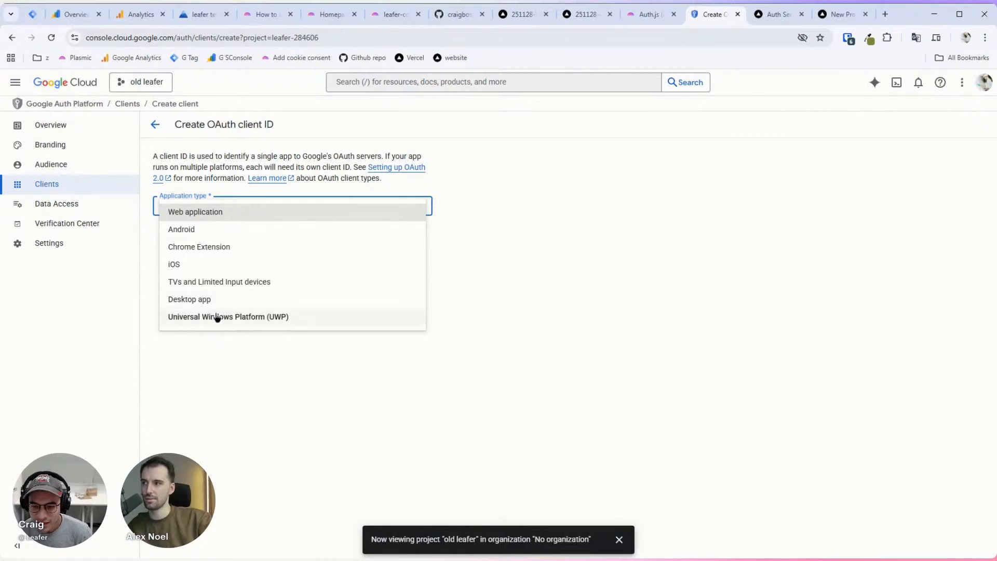
pyautogui.click(234, 217)
pyautogui.click(231, 241)
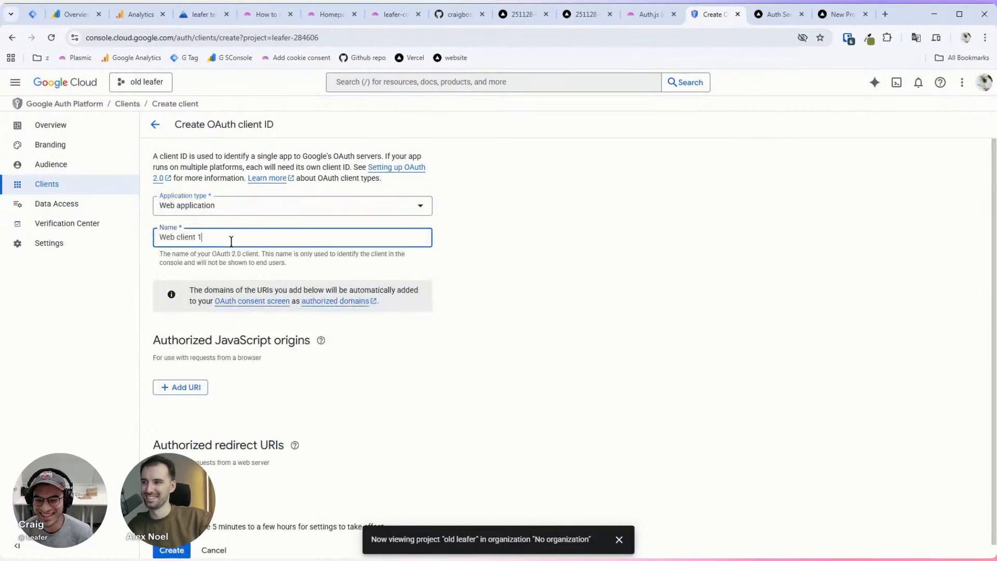
pyautogui.hotkey('ctrl', 'a')
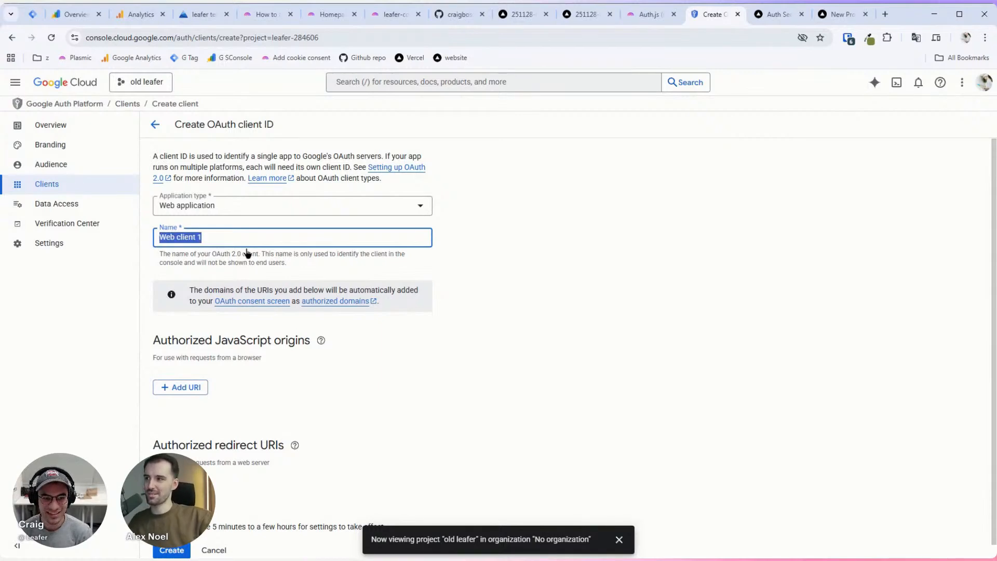
pyautogui.press('BackSpace')
pyautogui.write('w')
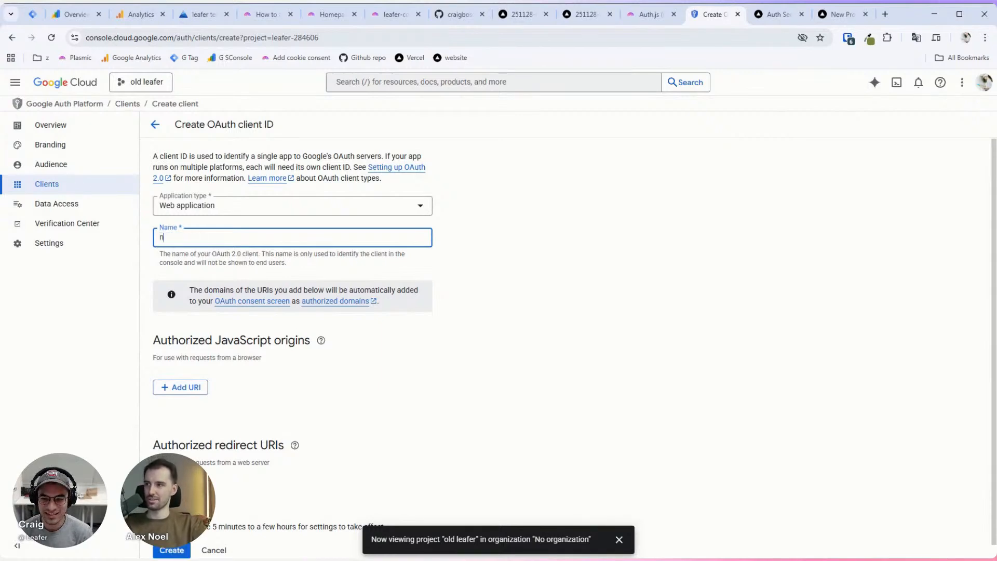
pyautogui.press('BackSpace')
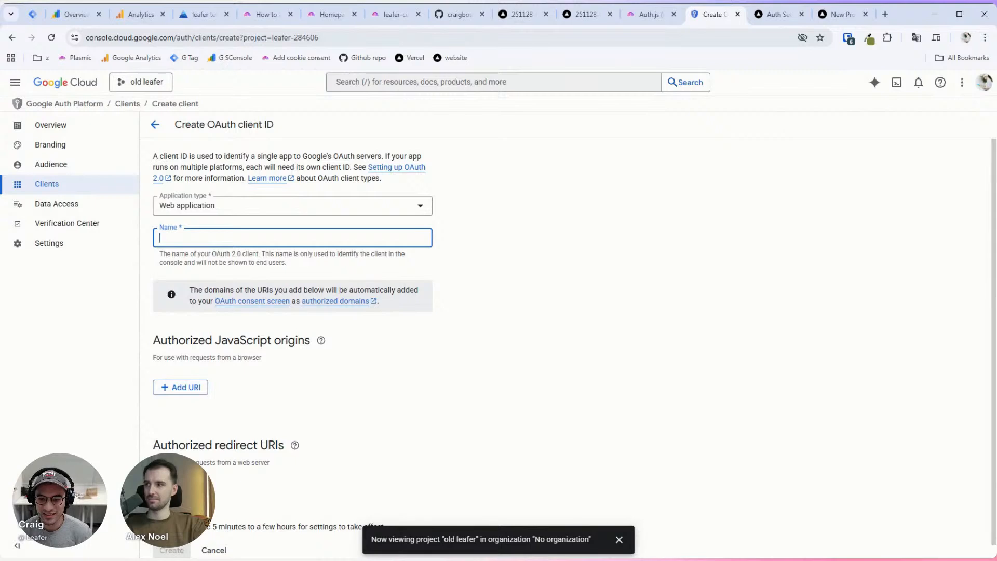
pyautogui.write('leafer test next')
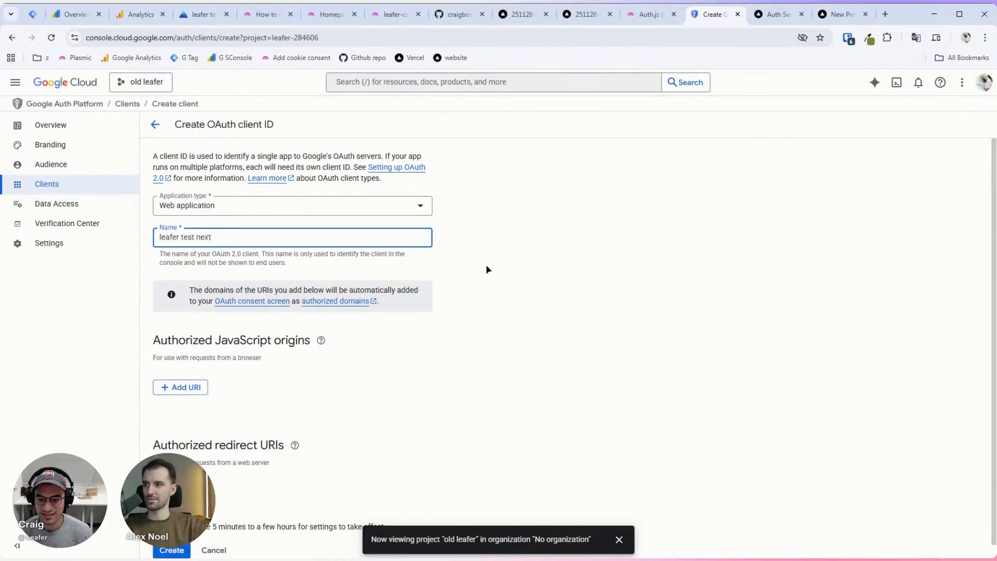
pyautogui.scroll(-1, 220, 334)
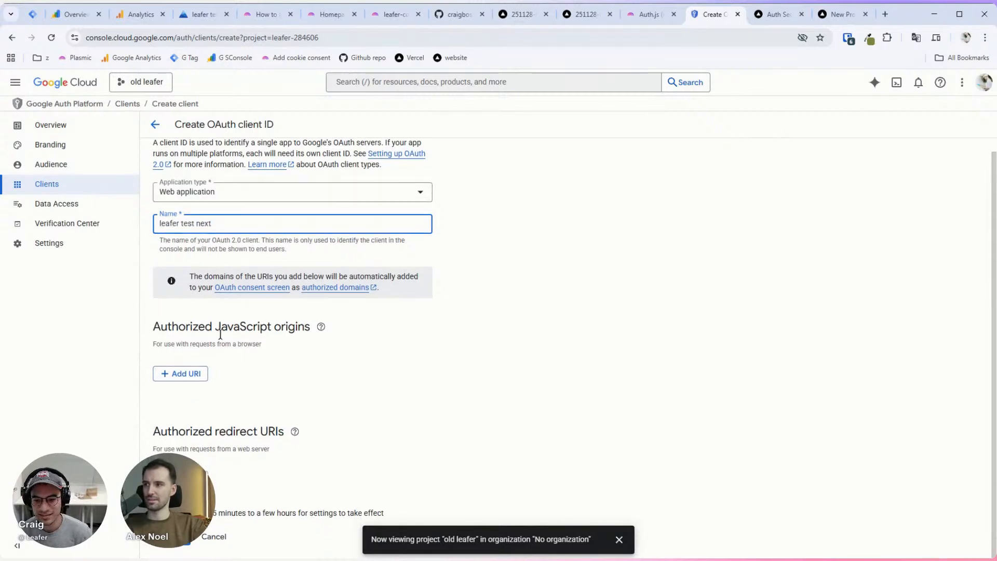
pyautogui.click(186, 373)
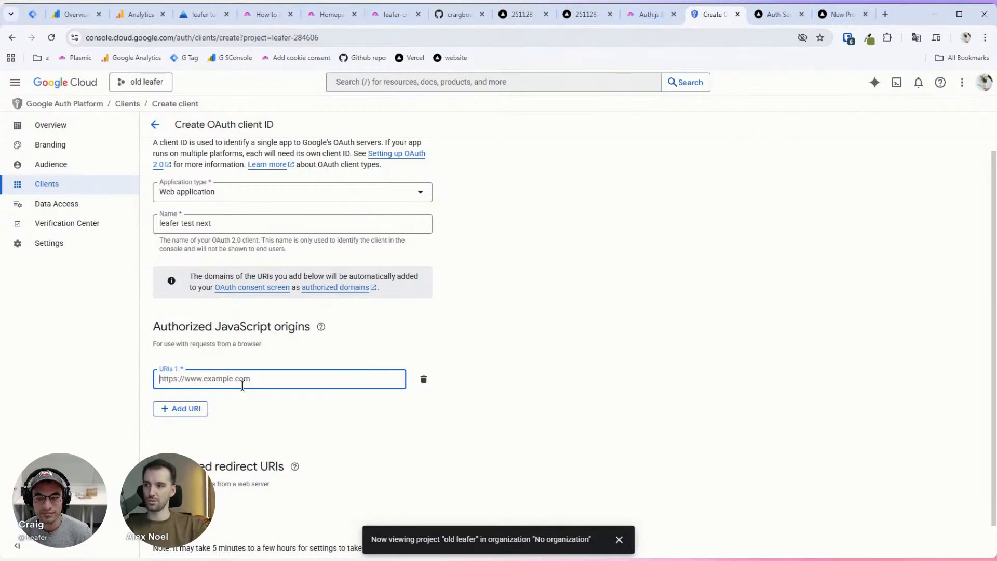
pyautogui.write('http')
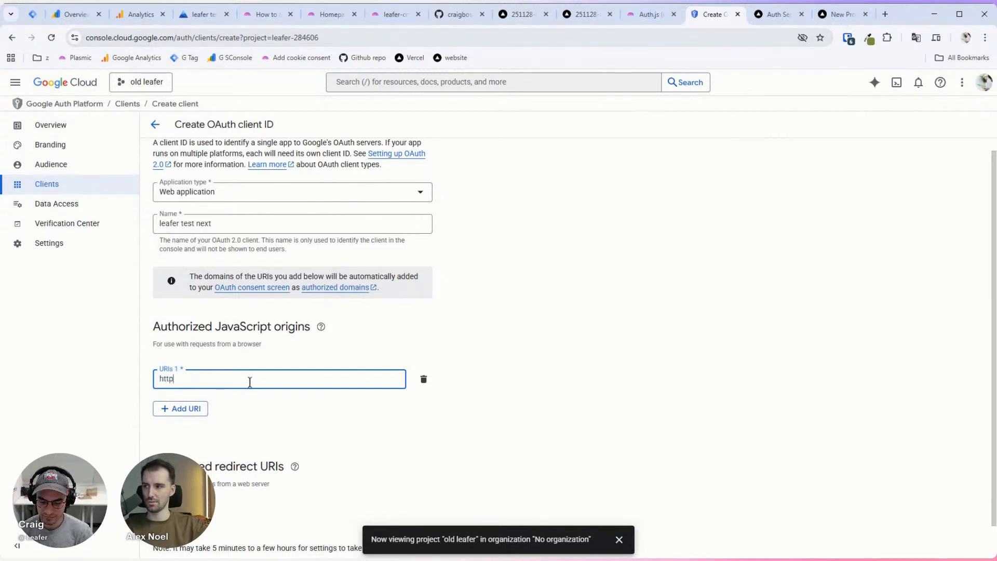
pyautogui.write(':loca')
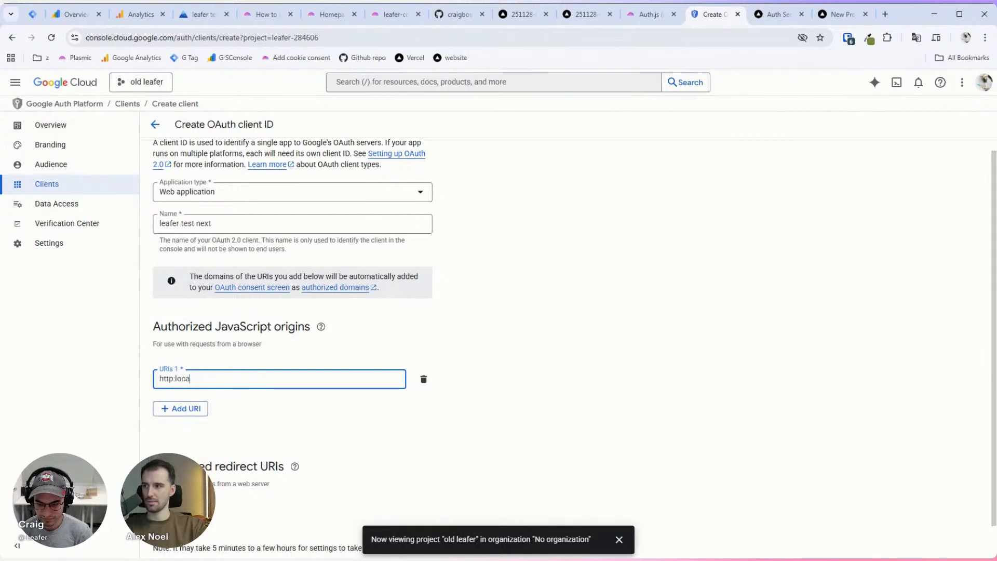
pyautogui.write('lhost:300')
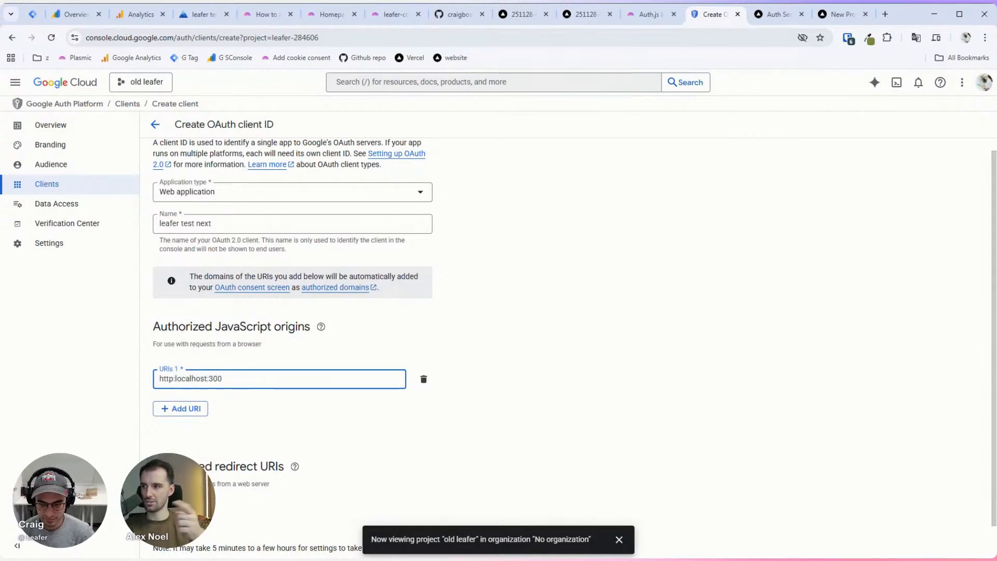
pyautogui.write('0')
pyautogui.click(207, 378)
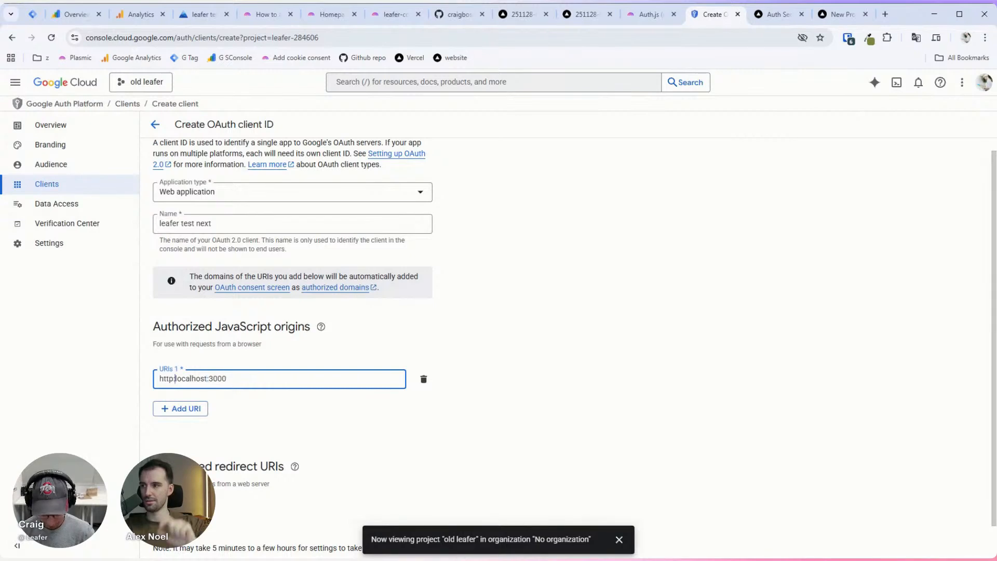
pyautogui.click(175, 378)
pyautogui.write('//')
pyautogui.press('End')
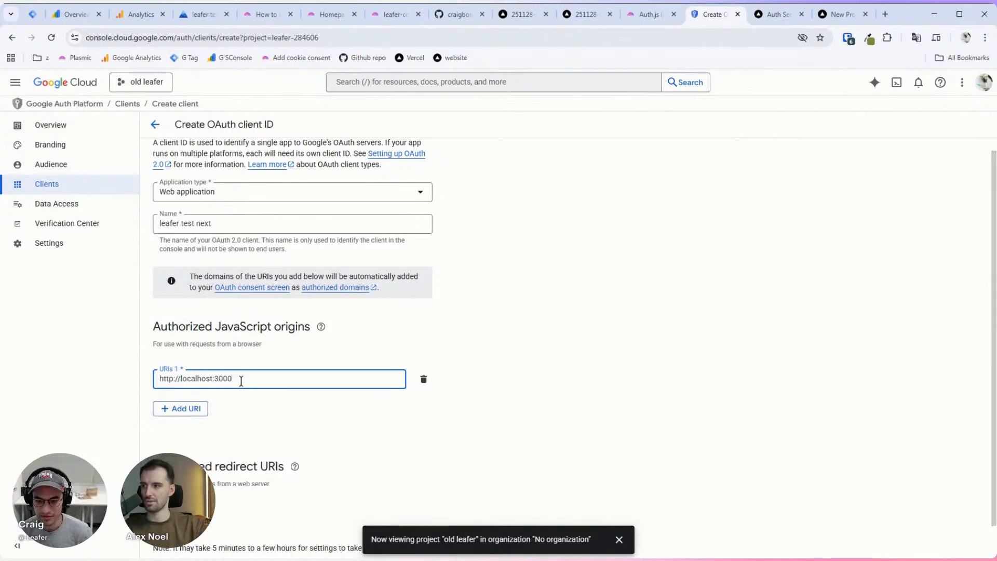
pyautogui.click(179, 411)
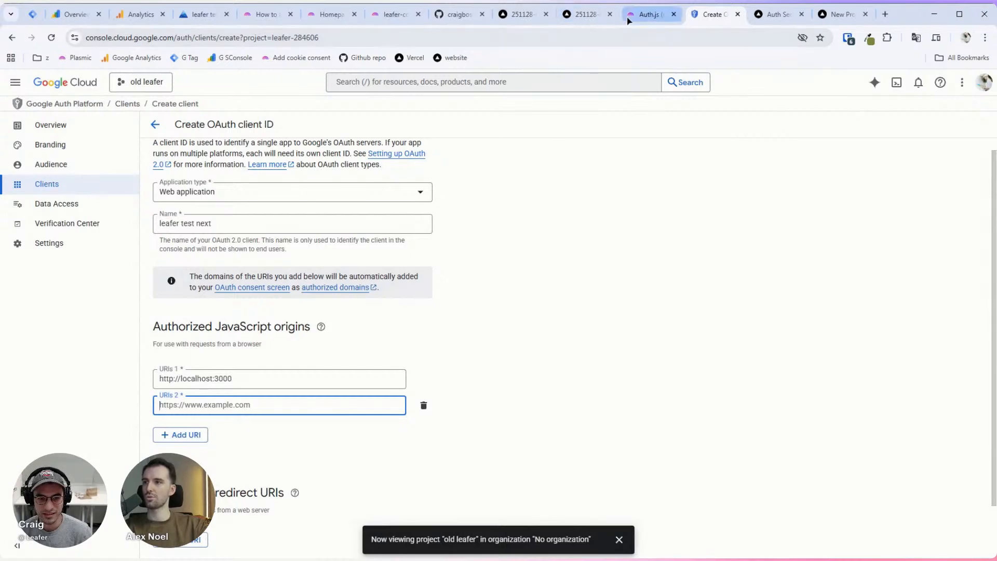
pyautogui.click(395, 13)
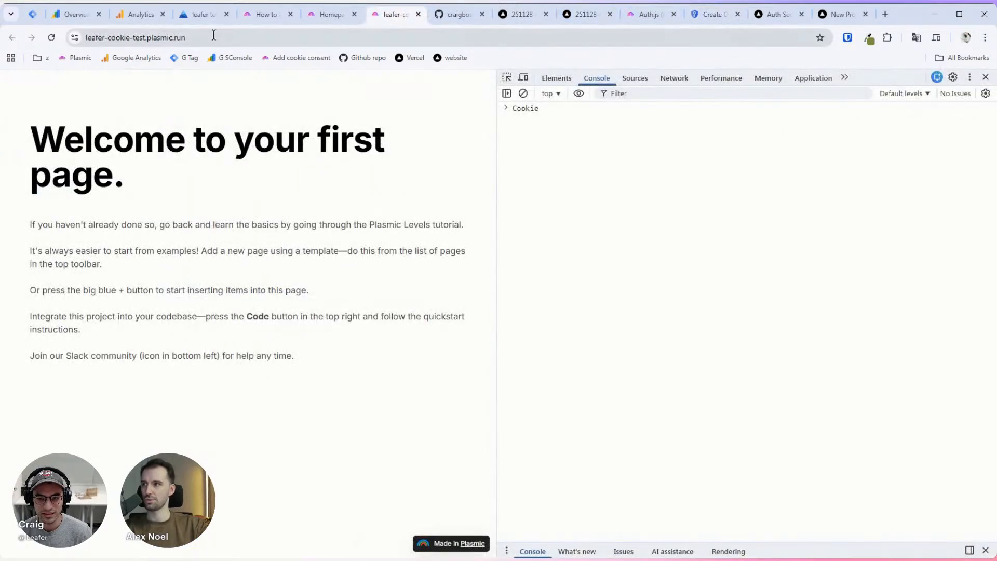
pyautogui.click(190, 39)
pyautogui.hotkey('ctrl', 'c')
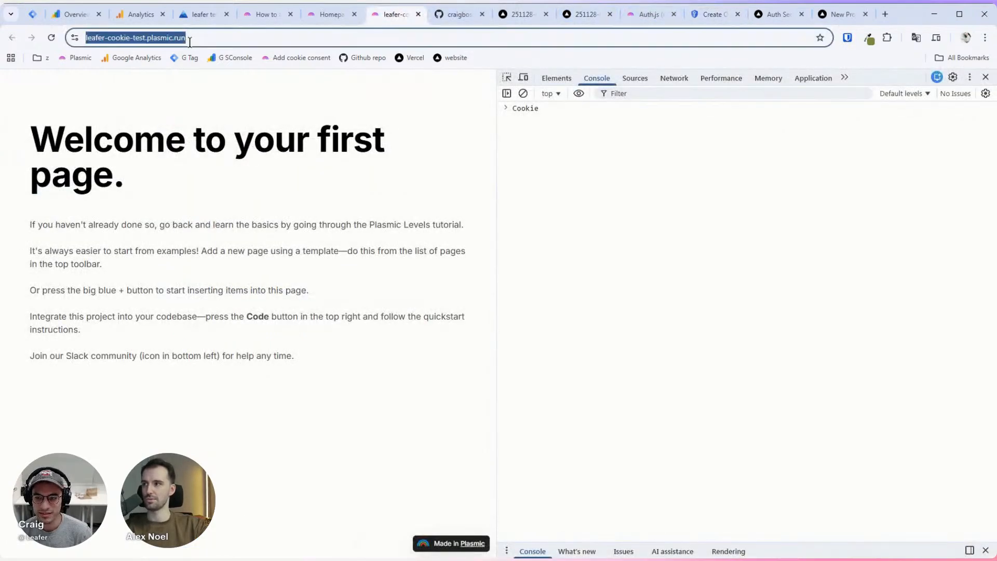
pyautogui.click(789, 20)
pyautogui.click(841, 19)
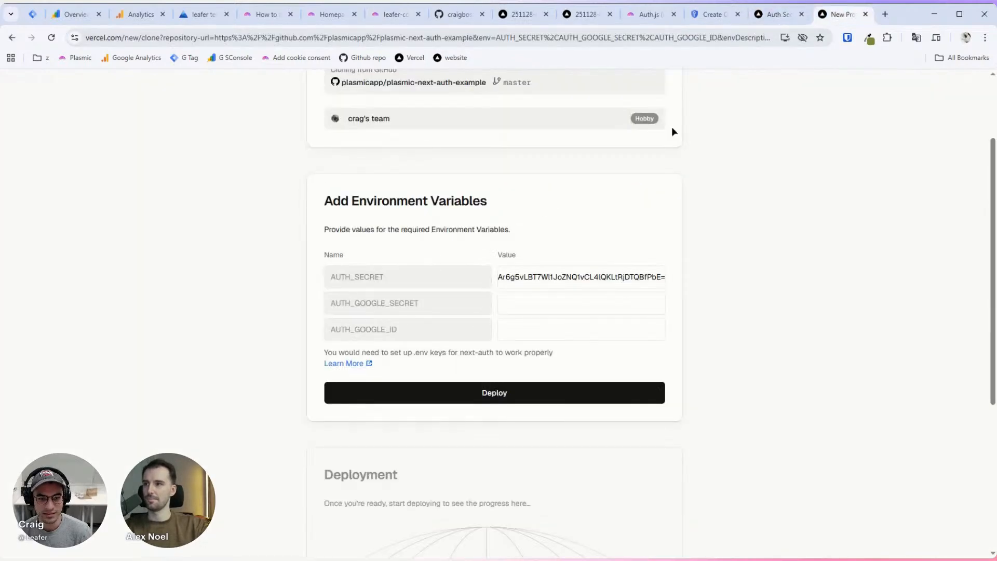
pyautogui.click(712, 14)
pyautogui.hotkey('ctrl', 'v')
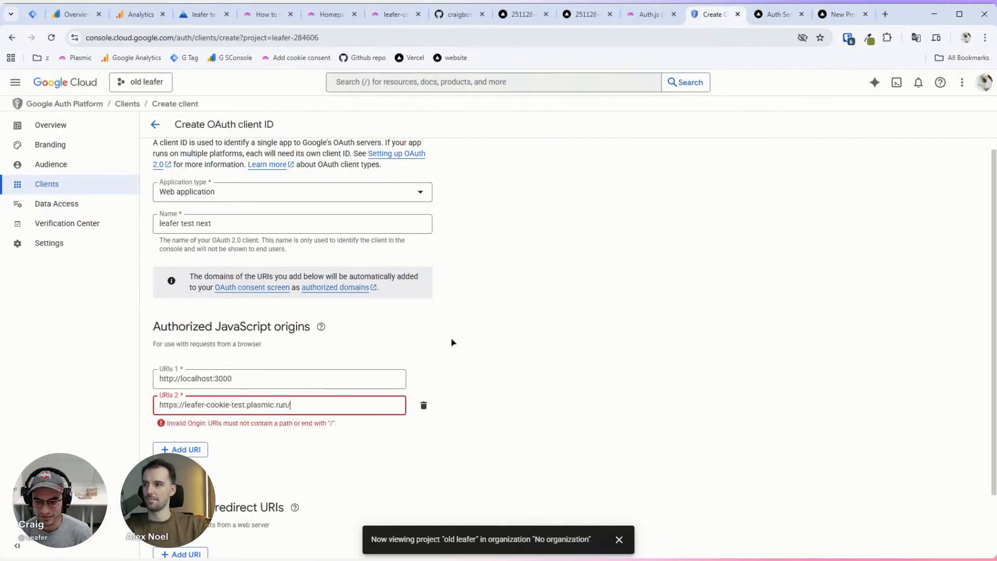
pyautogui.scroll(-1, 416, 327)
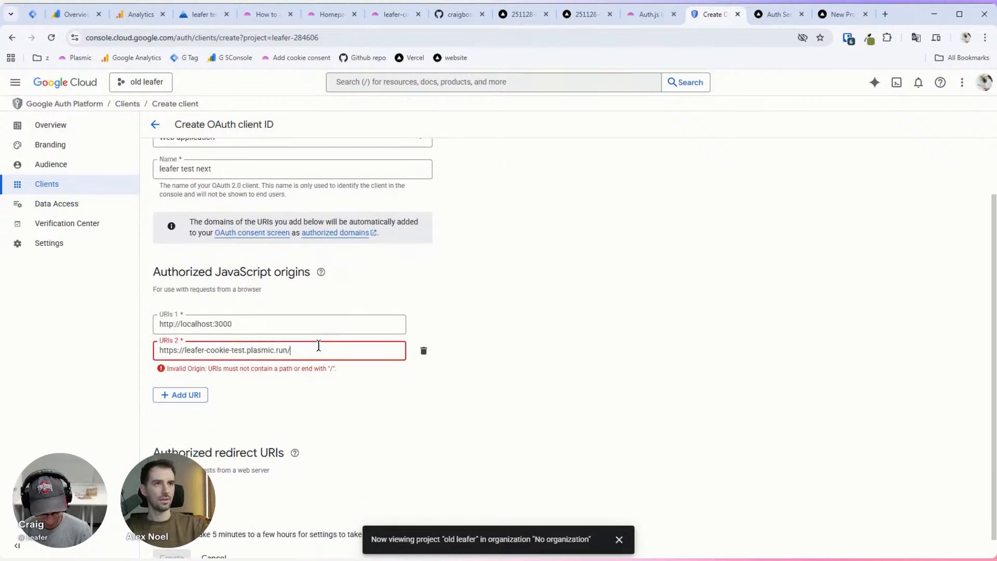
pyautogui.press('BackSpace')
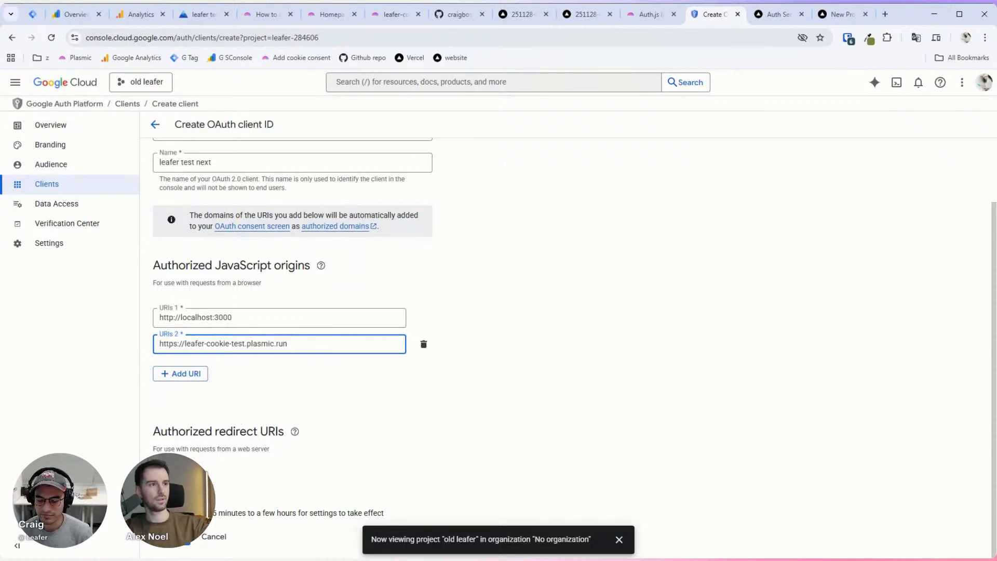
# Step: Add an empty authorized redirect URI entry
pyautogui.click(180, 478)
pyautogui.scroll(-1, 333, 441)
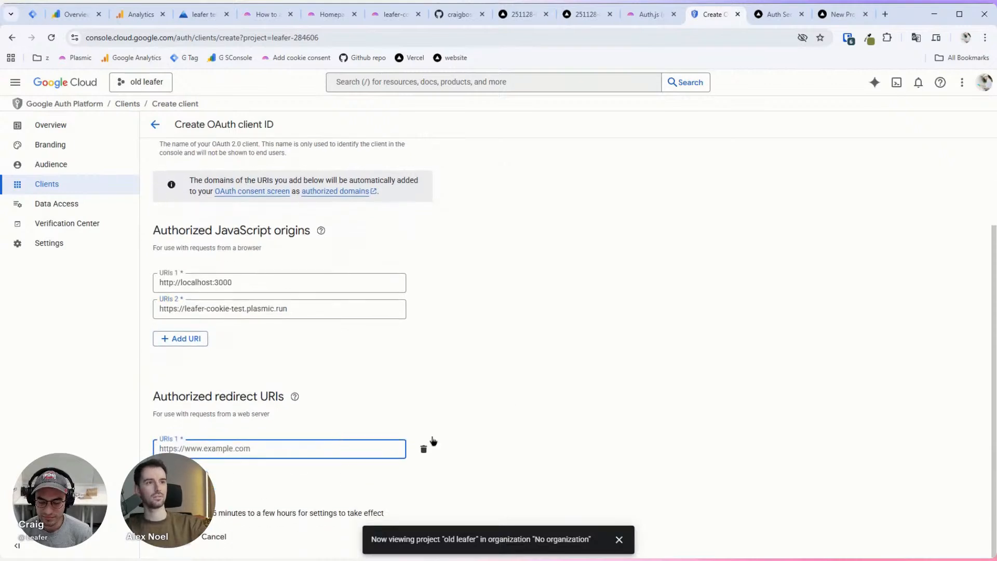
pyautogui.click(512, 411)
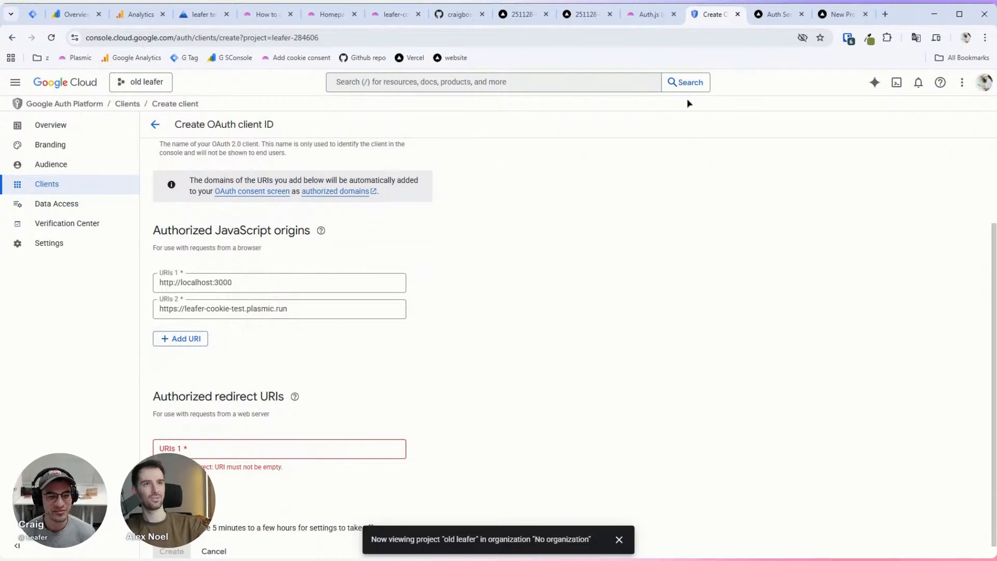
pyautogui.click(649, 15)
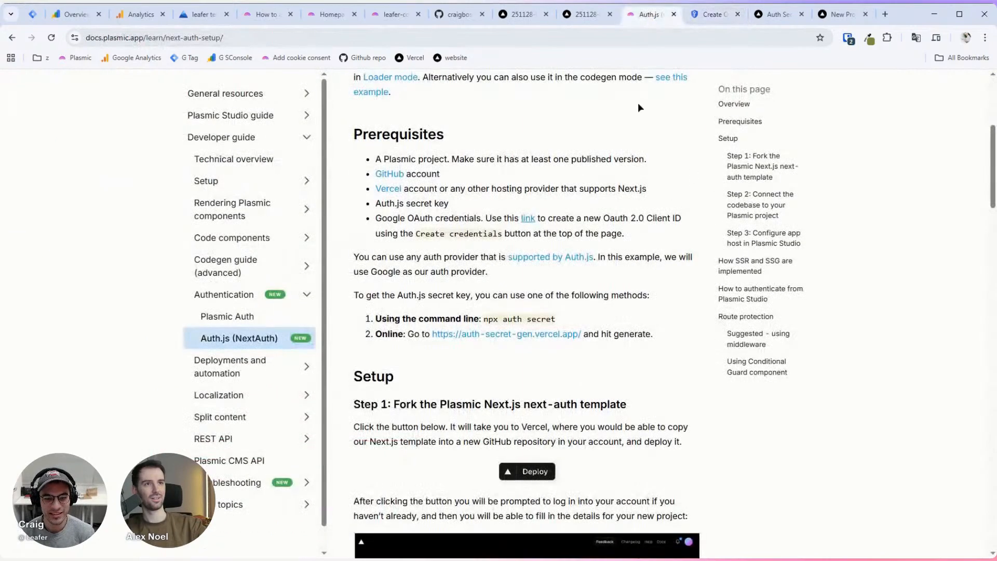
pyautogui.scroll(-1, 649, 267)
pyautogui.scroll(1, 650, 268)
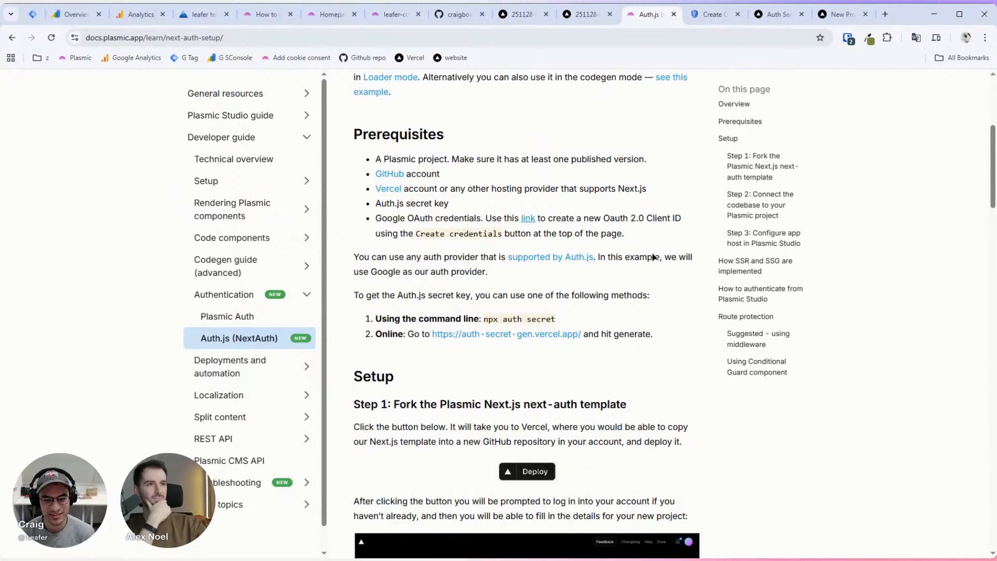
pyautogui.scroll(-8, 651, 269)
pyautogui.scroll(-3, 652, 251)
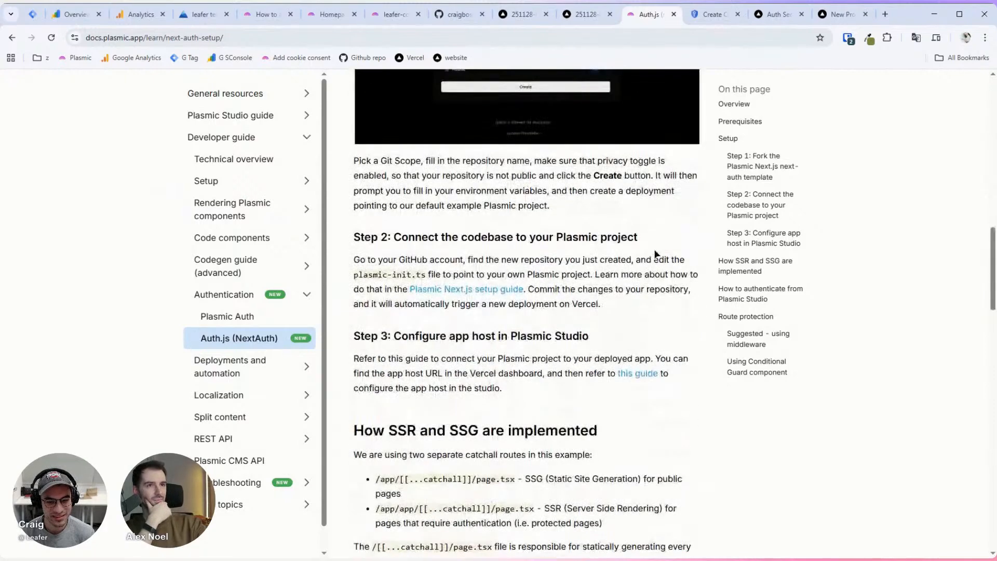
pyautogui.scroll(-1, 654, 252)
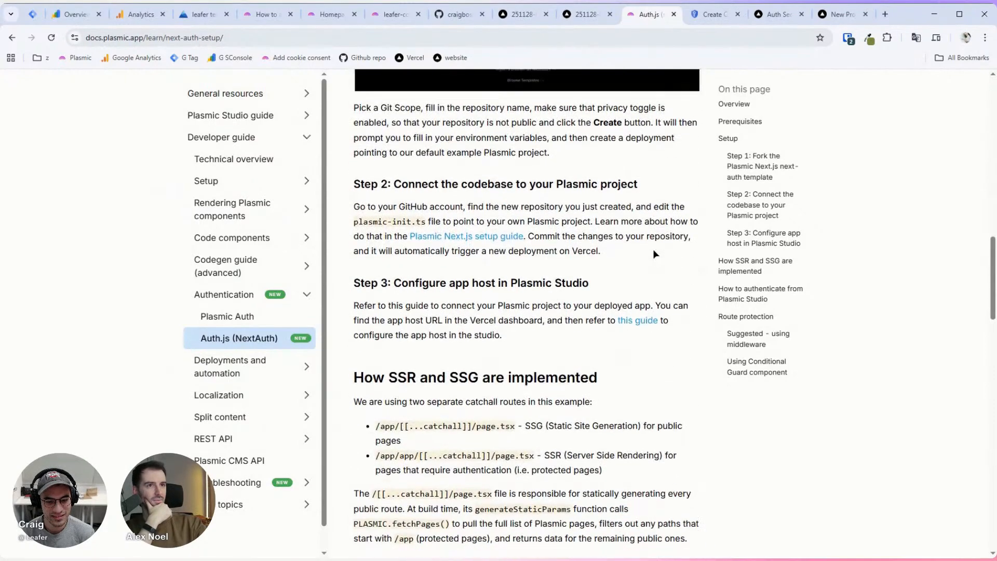
pyautogui.scroll(12, 677, 221)
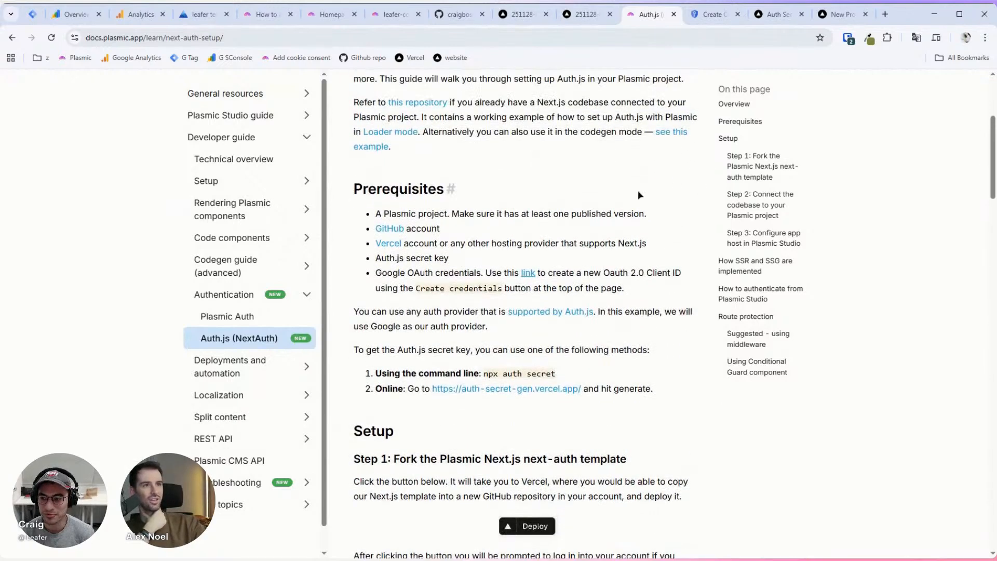
pyautogui.click(779, 16)
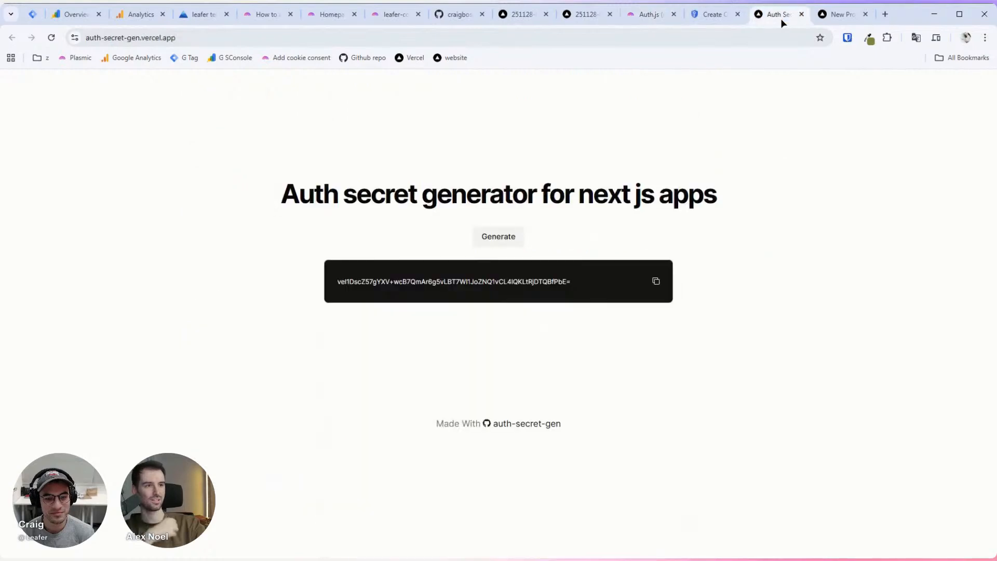
pyautogui.click(850, 21)
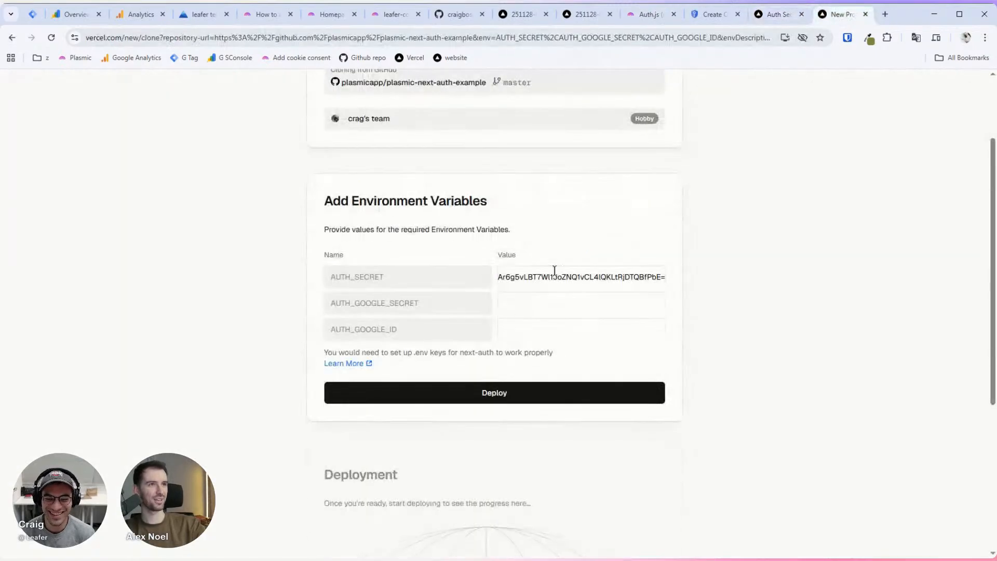
pyautogui.click(695, 15)
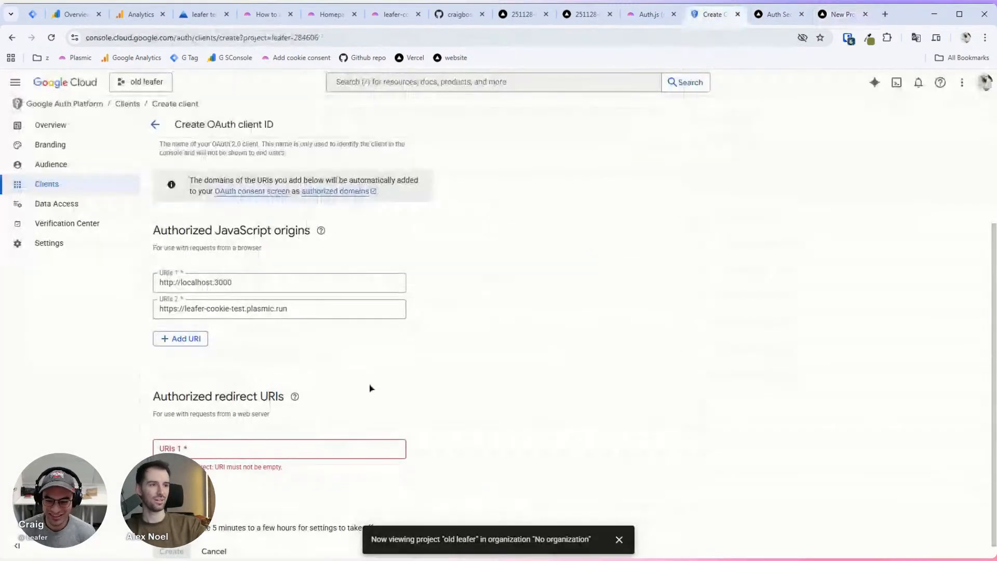
# Step: Copy the localhost and plasmic.run origins into two authorized redirect URIs
pyautogui.click(238, 447)
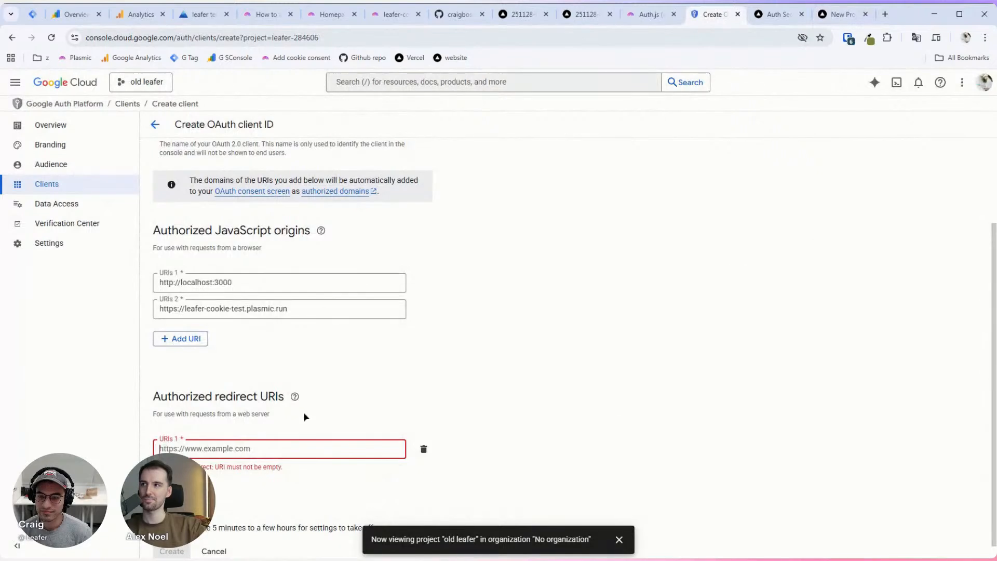
pyautogui.click(249, 283)
pyautogui.hotkey('ctrl', 'a')
pyautogui.hotkey('ctrl', 'c')
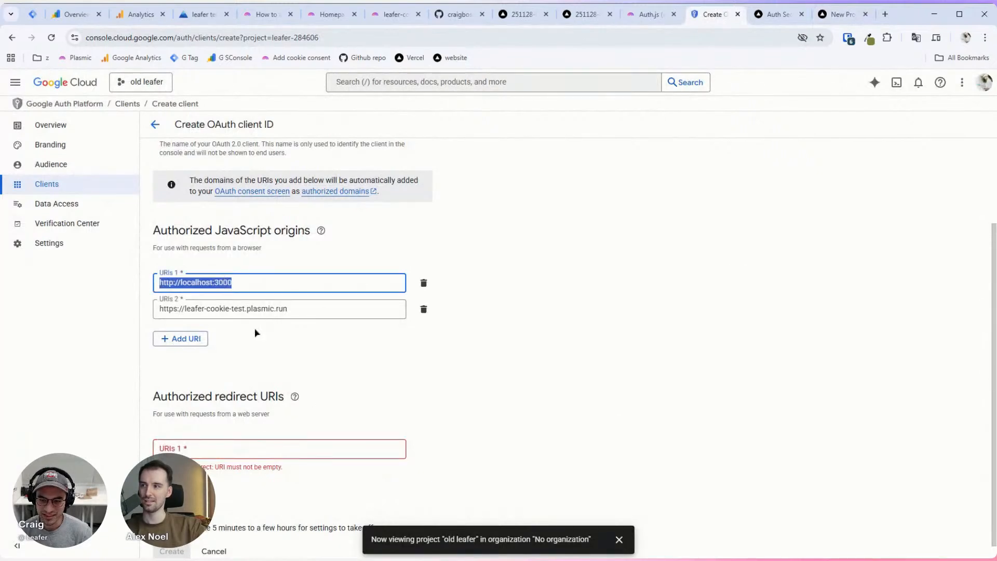
pyautogui.click(217, 450)
pyautogui.hotkey('ctrl', 'v')
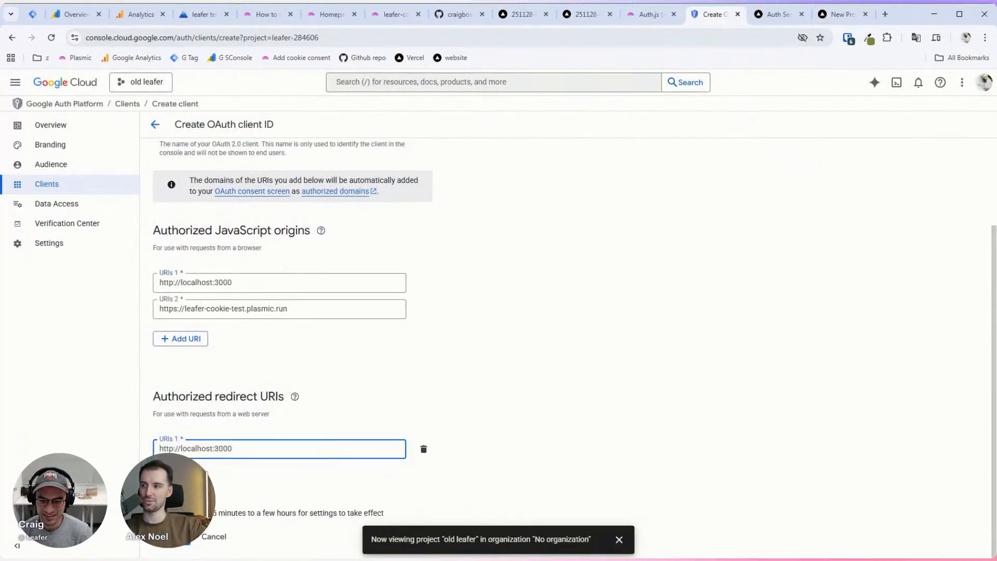
pyautogui.click(180, 478)
pyautogui.click(238, 308)
pyautogui.hotkey('ctrl', 'a')
pyautogui.hotkey('ctrl', 'c')
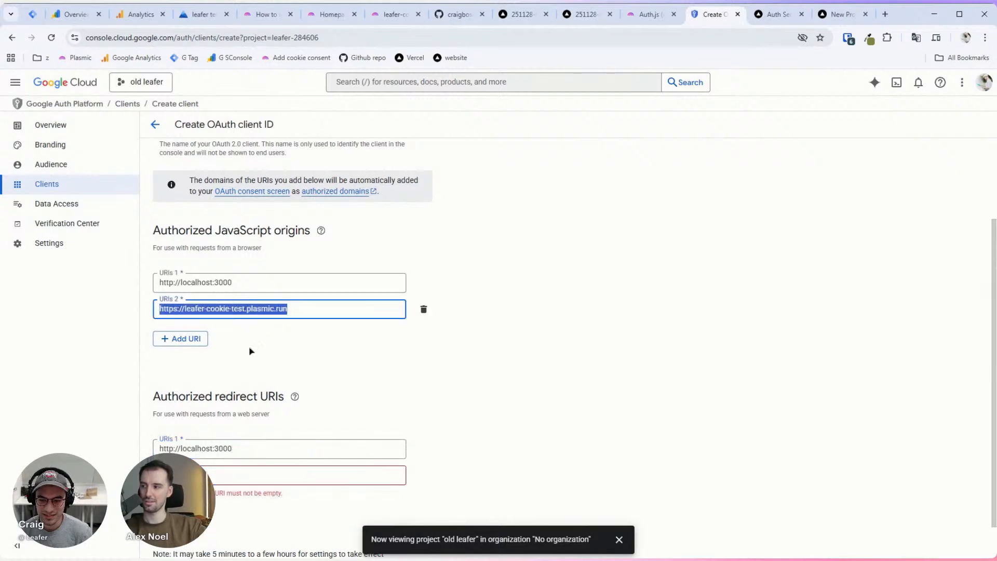
pyautogui.click(248, 470)
pyautogui.hotkey('ctrl', 'v')
# Step: Append /api/auth/callback/google to both redirect URIs and create the OAuth client
pyautogui.click(294, 449)
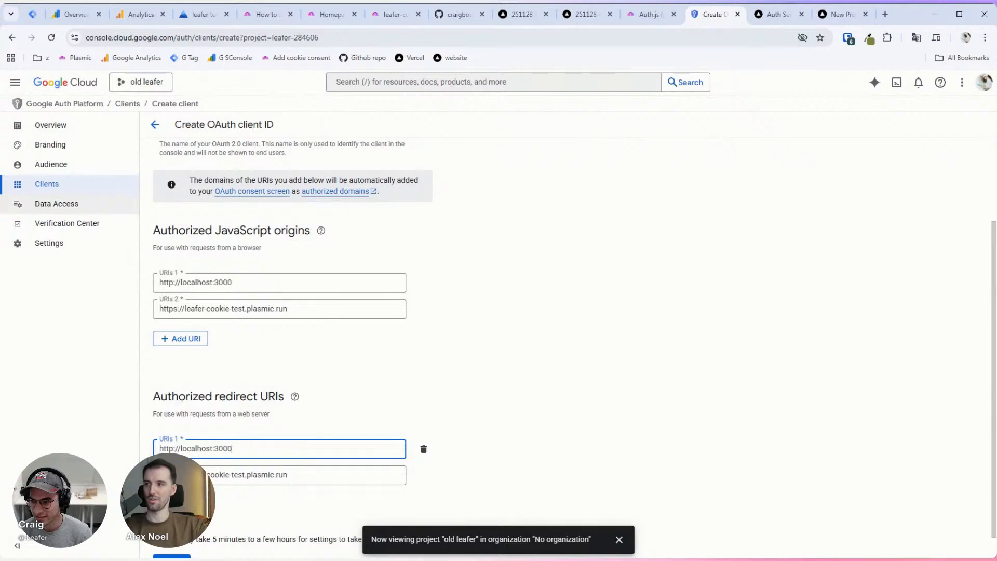
pyautogui.hotkey('alt', 'Tab')
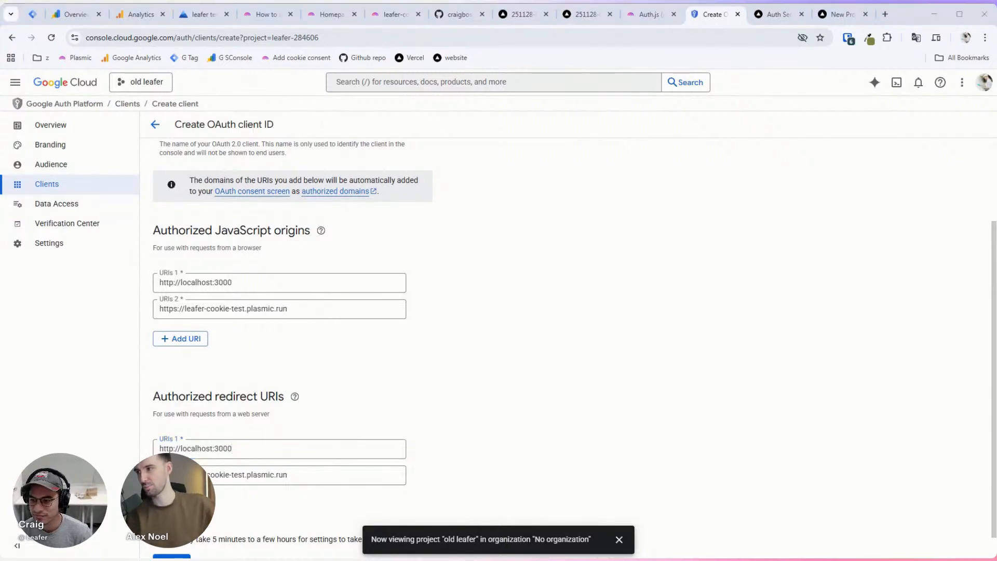
pyautogui.click(258, 446)
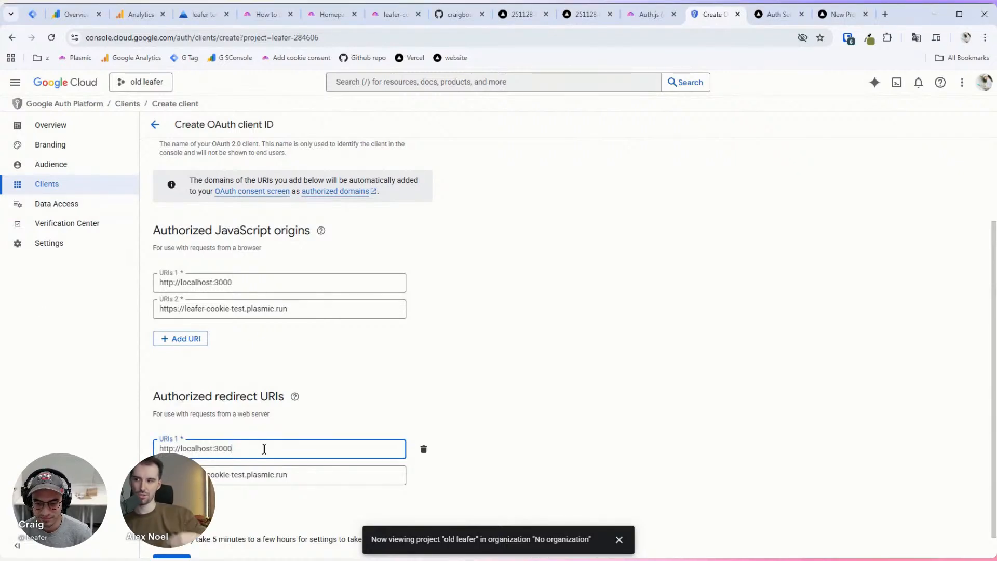
pyautogui.write('/api/auth/callback/google')
pyautogui.click(302, 474)
pyautogui.write('/api/auth/callback/google')
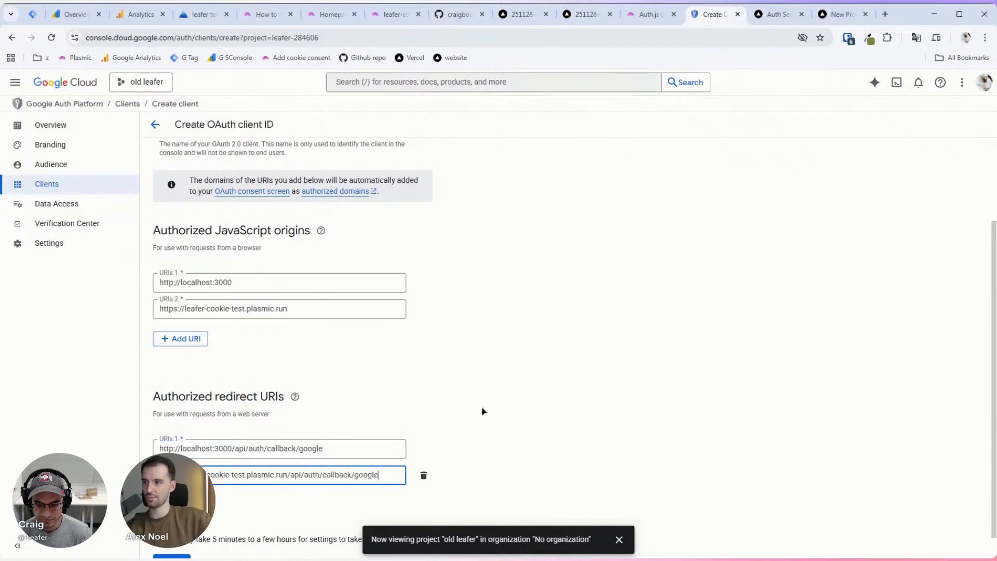
pyautogui.moveTo(234, 447); pyautogui.dragTo(318, 446)
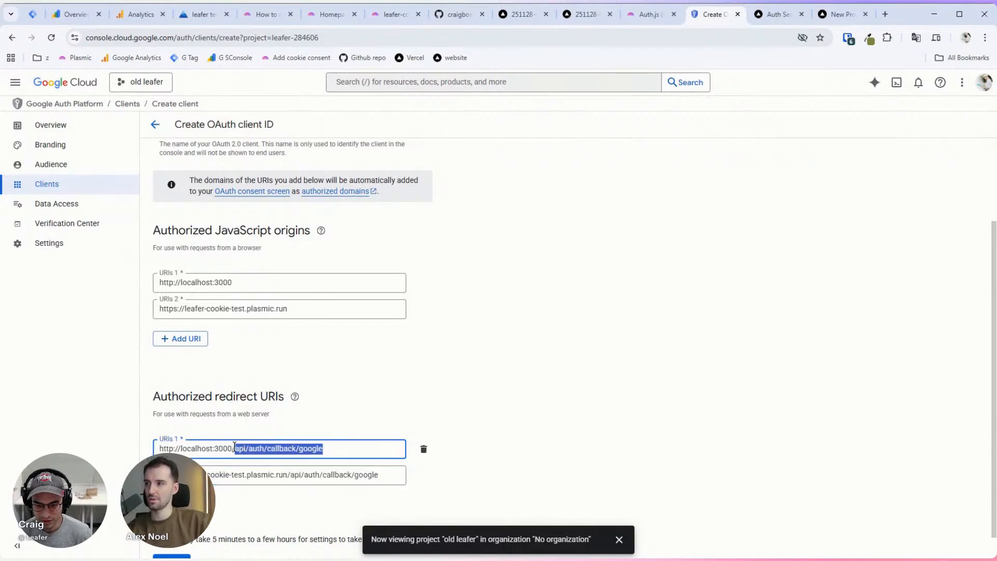
pyautogui.moveTo(234, 447); pyautogui.dragTo(343, 448)
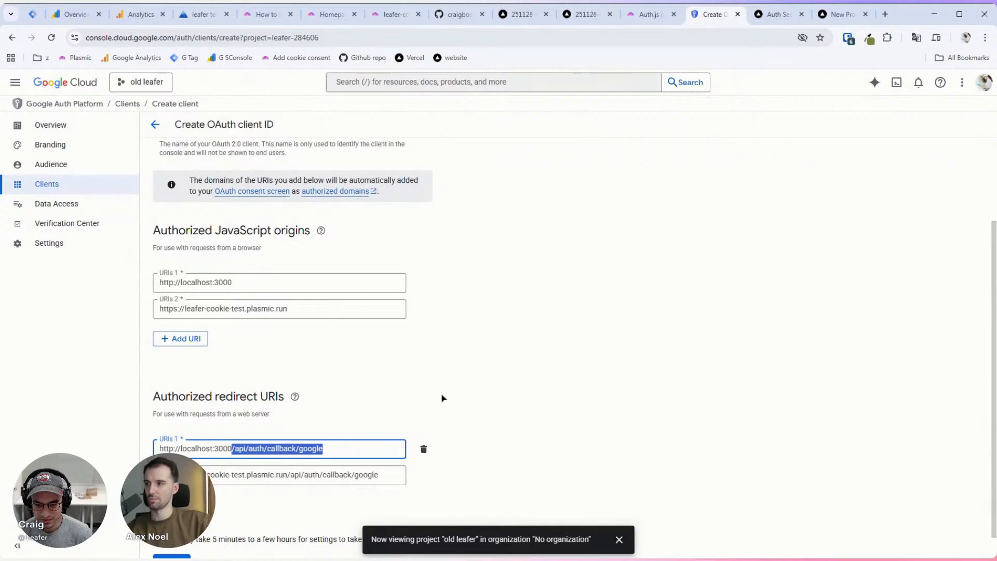
pyautogui.scroll(-1, 543, 337)
pyautogui.click(171, 539)
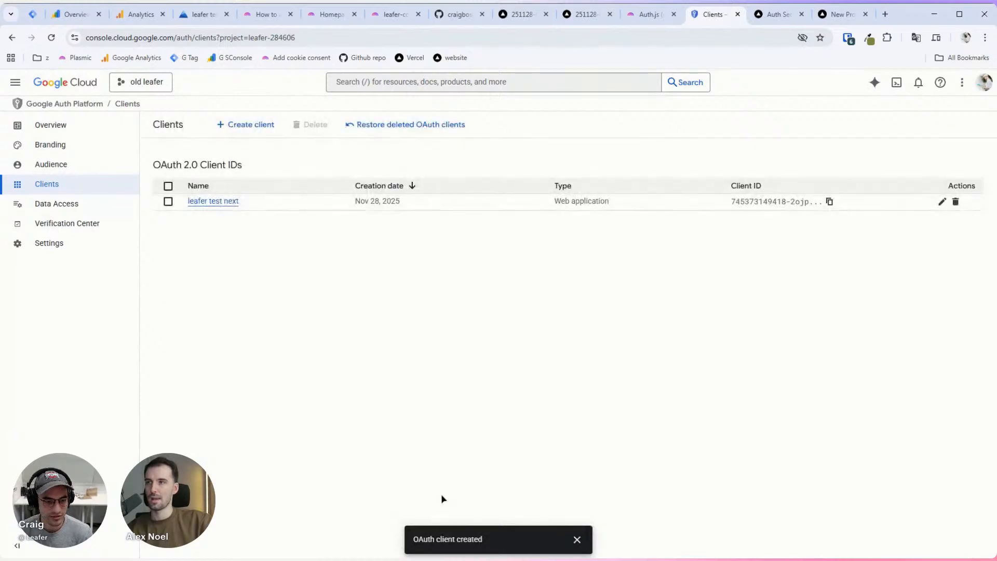
# Step: Copy the new client's Client ID and close the auth secret generator tab
pyautogui.click(576, 539)
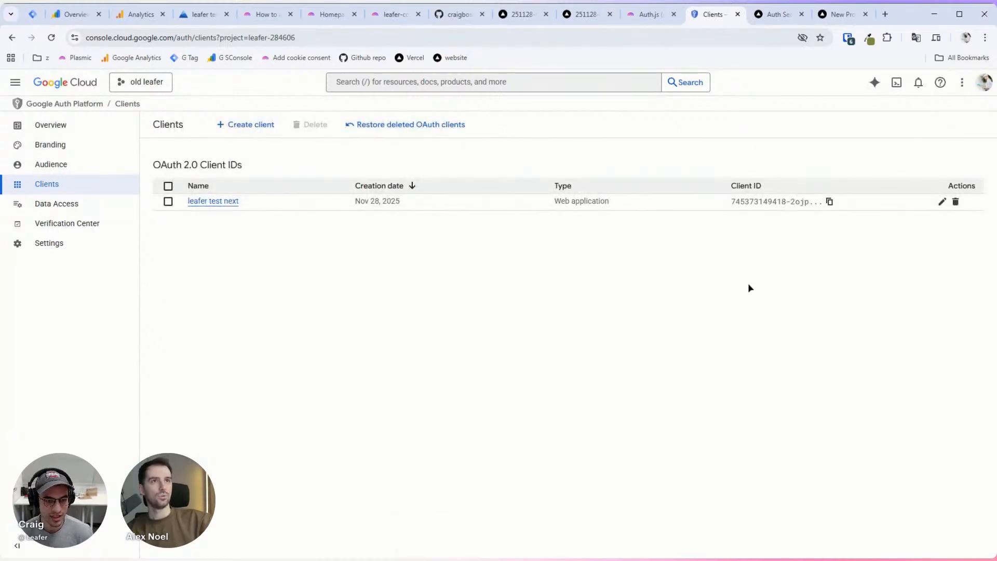
pyautogui.click(830, 203)
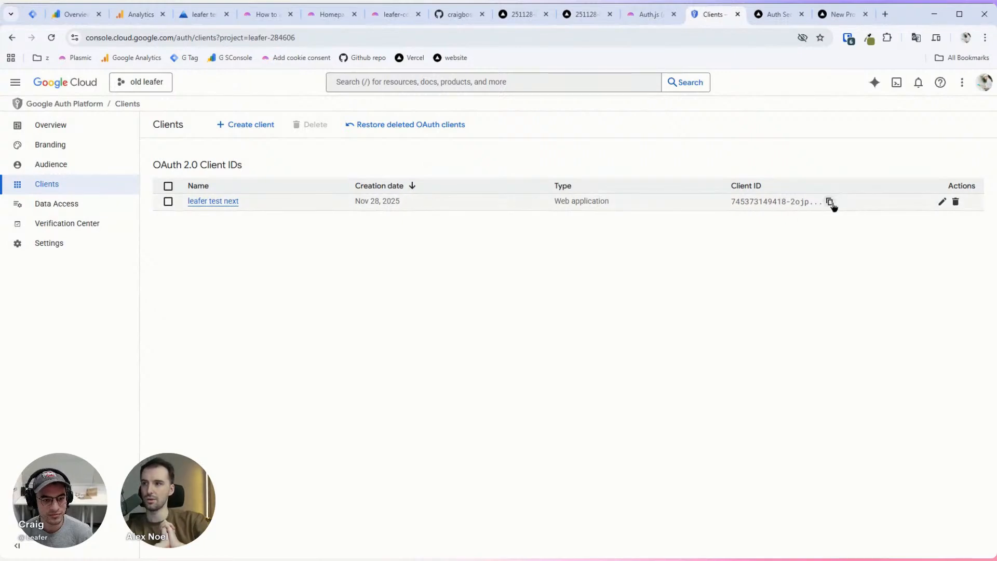
pyautogui.click(776, 17)
pyautogui.middleClick(777, 17)
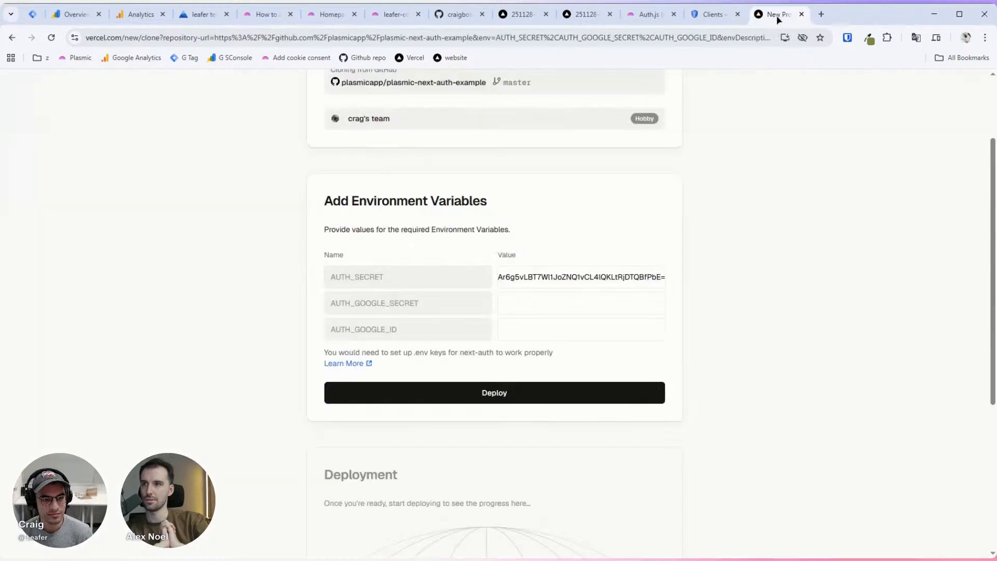
pyautogui.click(555, 304)
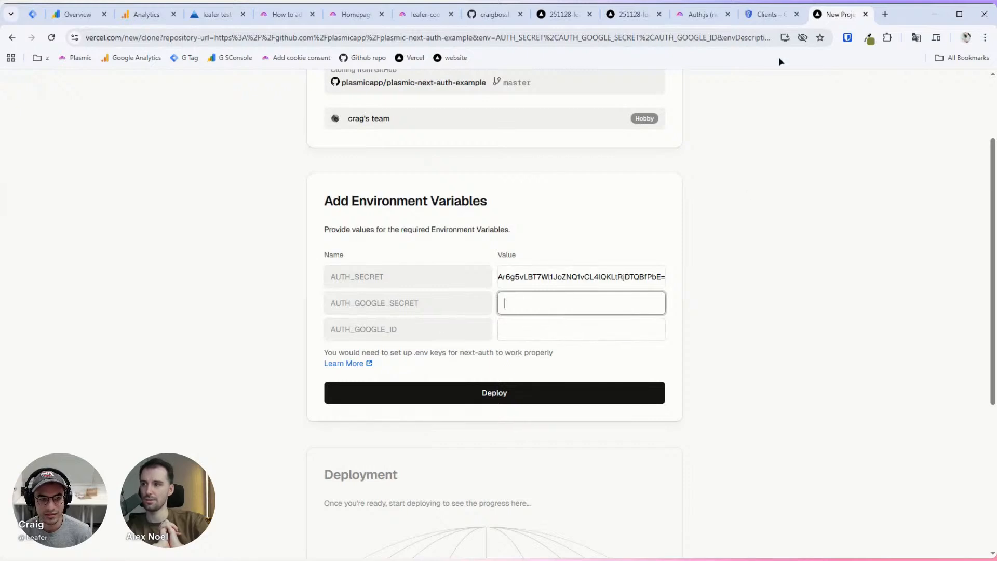
# Step: Fill AUTH_GOOGLE_ID with the Google client ID, clearing it from the AUTH_GOOGLE_SECRET field
pyautogui.click(770, 14)
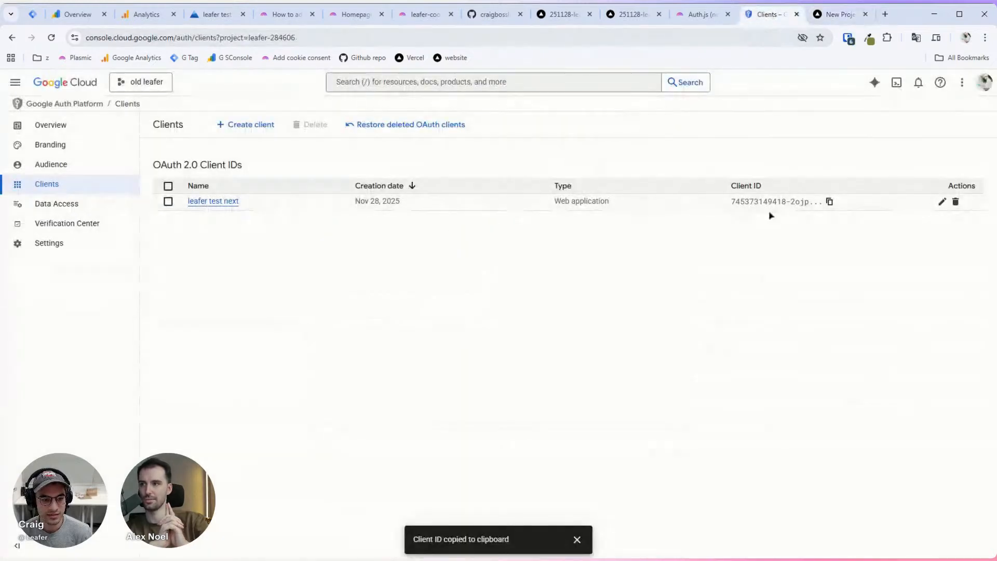
pyautogui.click(831, 202)
pyautogui.click(846, 14)
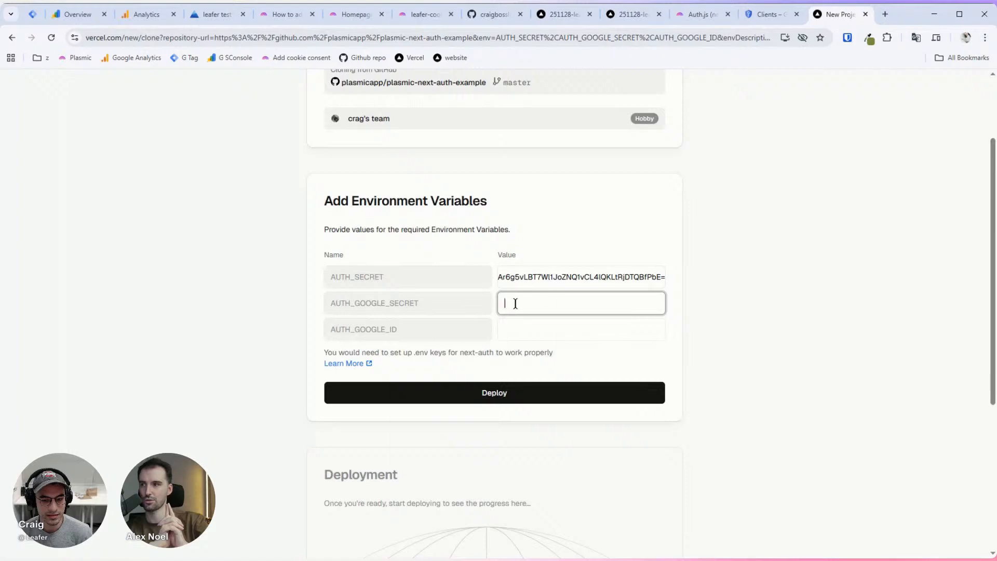
pyautogui.hotkey('ctrl', 'v')
pyautogui.click(548, 325)
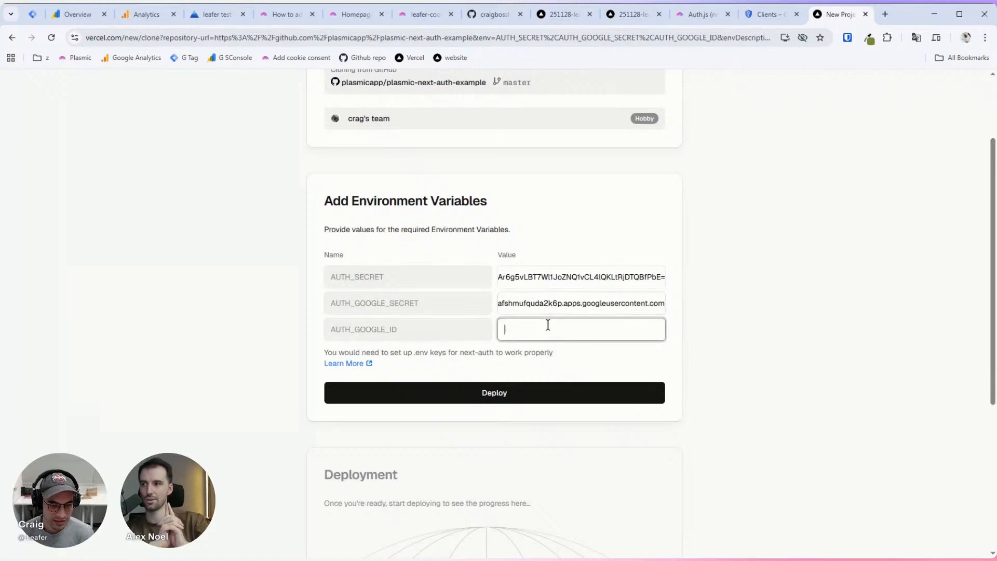
pyautogui.click(554, 301)
pyautogui.hotkey('ctrl', 'a')
pyautogui.press('BackSpace')
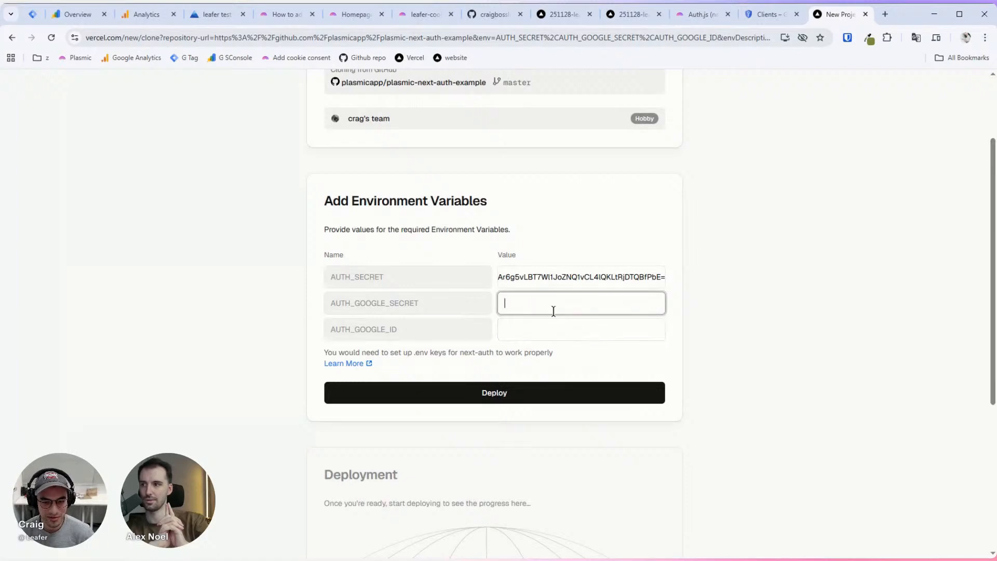
pyautogui.click(548, 323)
pyautogui.hotkey('ctrl', 'v')
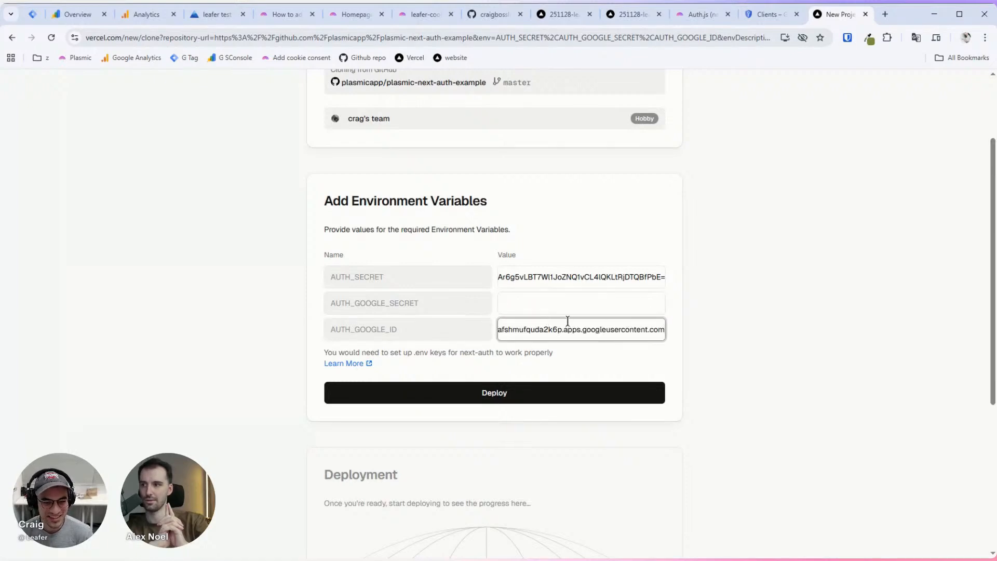
# Step: Paste the leafer test next client secret into AUTH_GOOGLE_SECRET and deploy
pyautogui.click(768, 15)
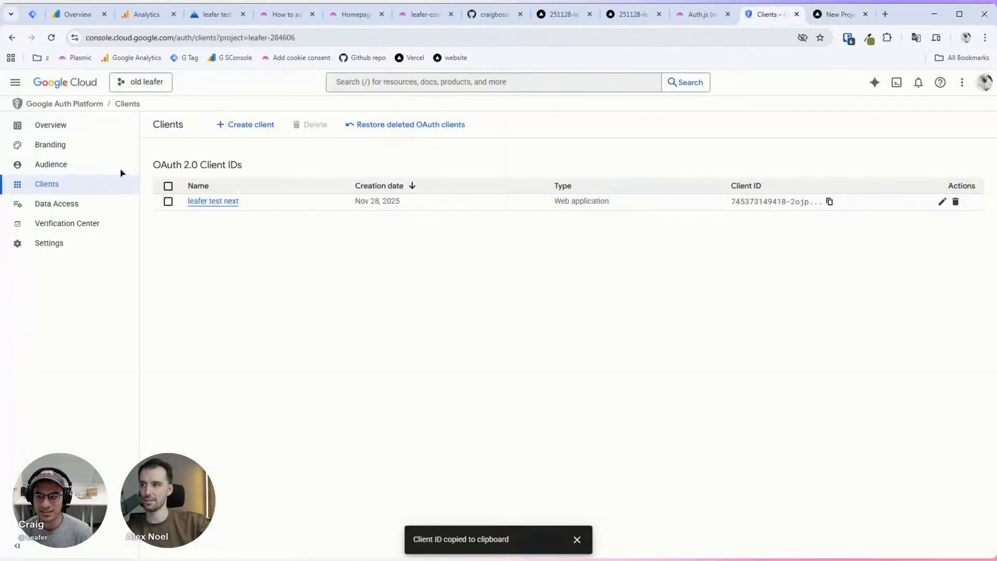
pyautogui.click(218, 203)
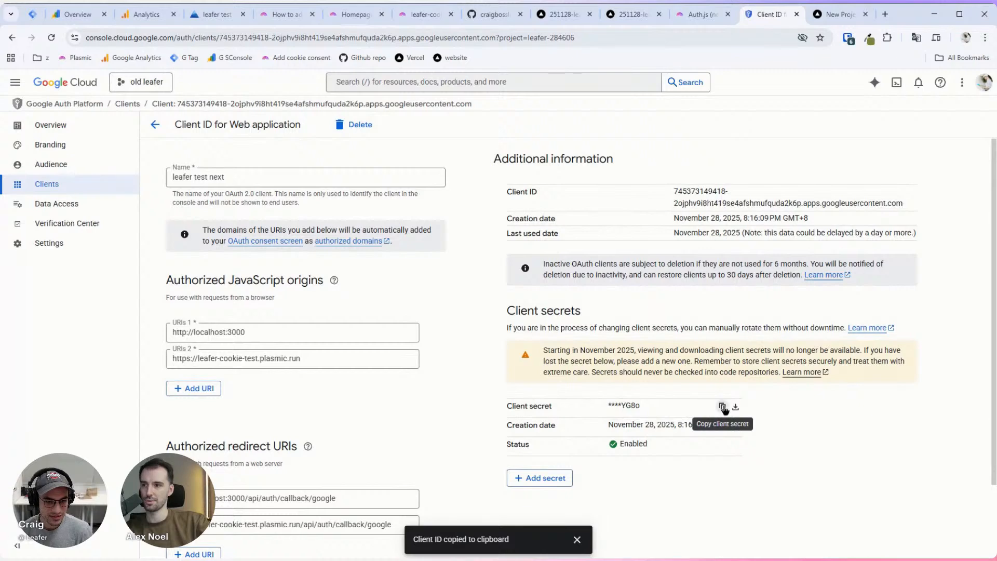
pyautogui.click(834, 14)
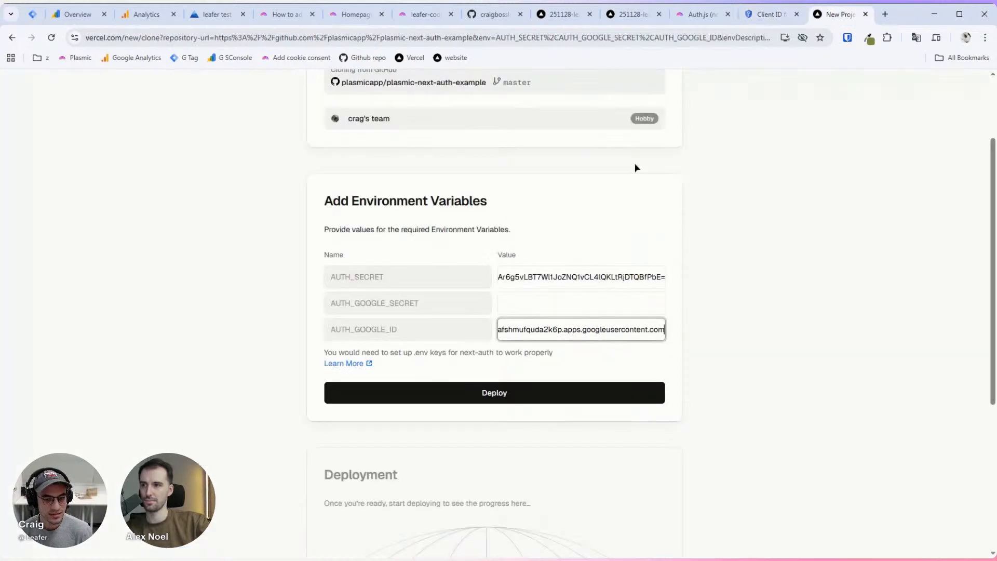
pyautogui.click(556, 306)
pyautogui.hotkey('ctrl', 'v')
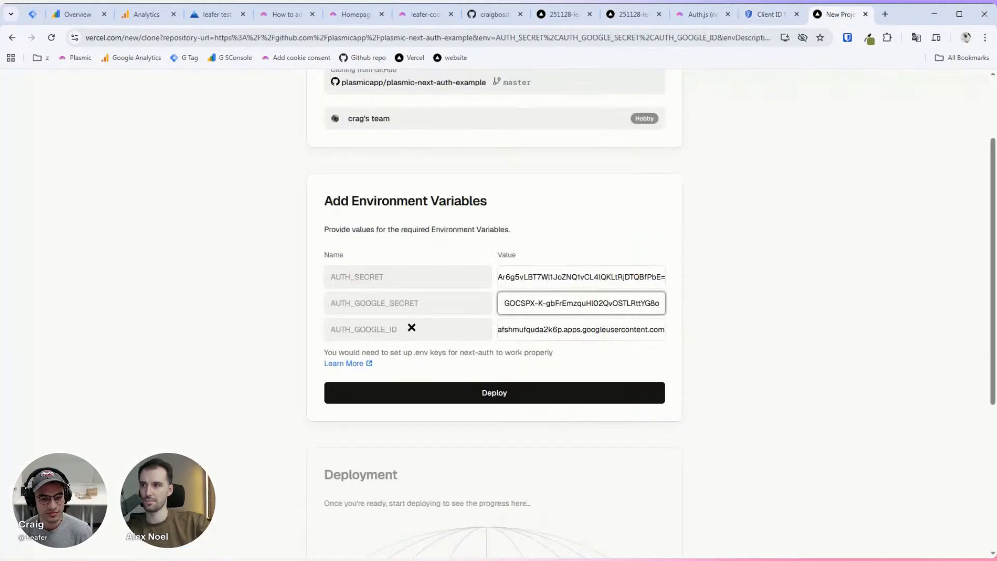
pyautogui.click(496, 394)
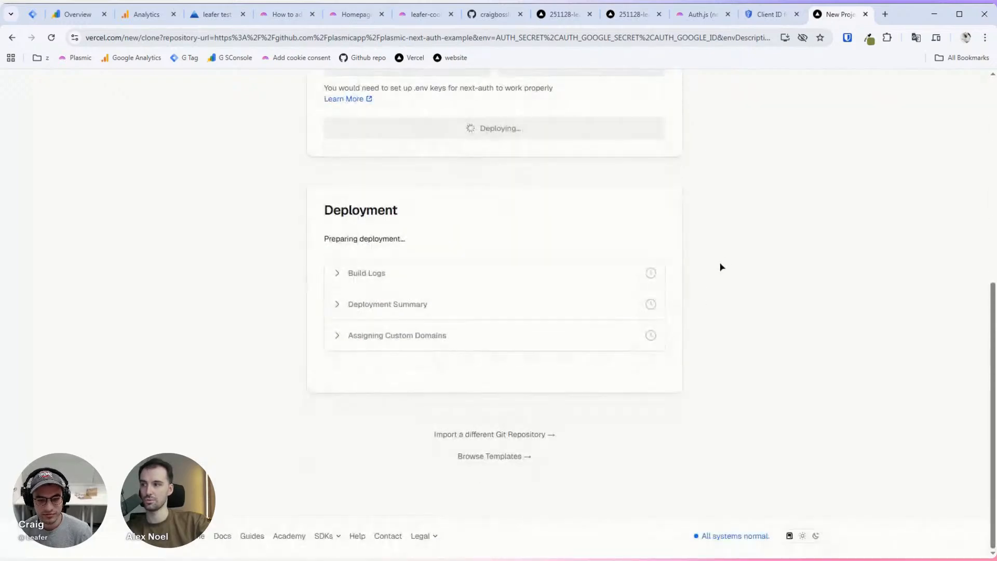
# Step: Expand the Vercel deployment's Build Logs to watch dependencies install
pyautogui.scroll(4, 720, 268)
pyautogui.scroll(-2, 721, 275)
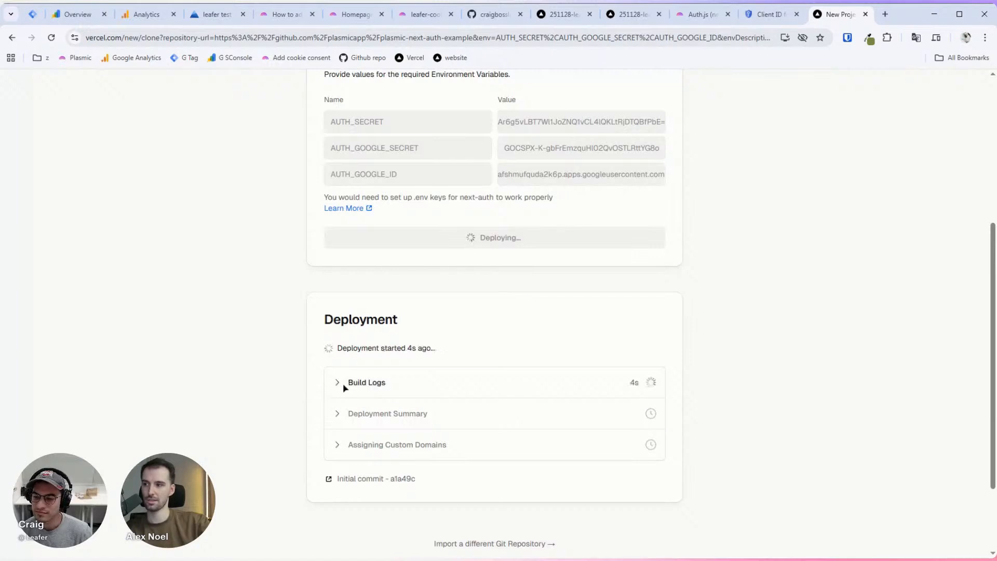
pyautogui.click(345, 386)
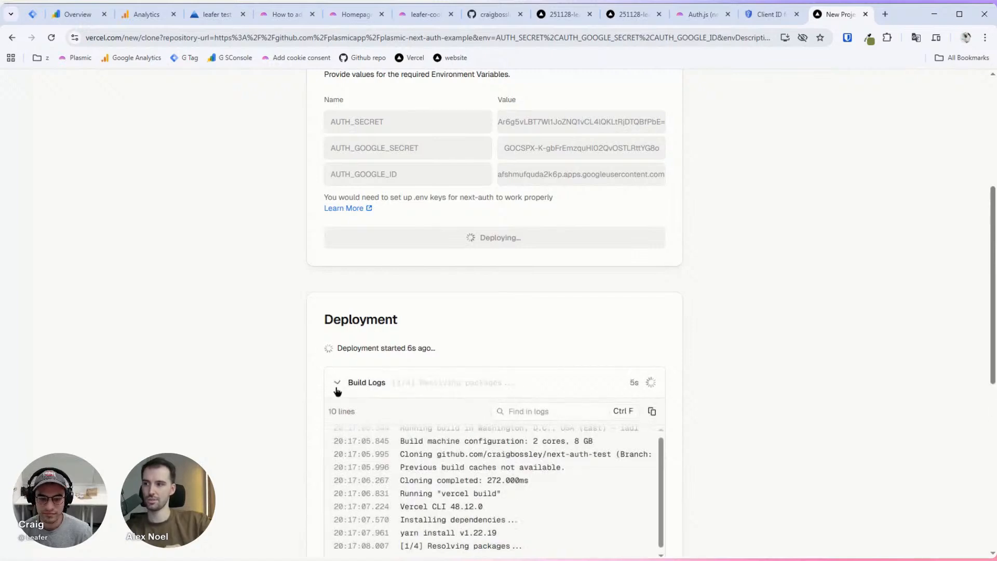
pyautogui.scroll(-3, 277, 339)
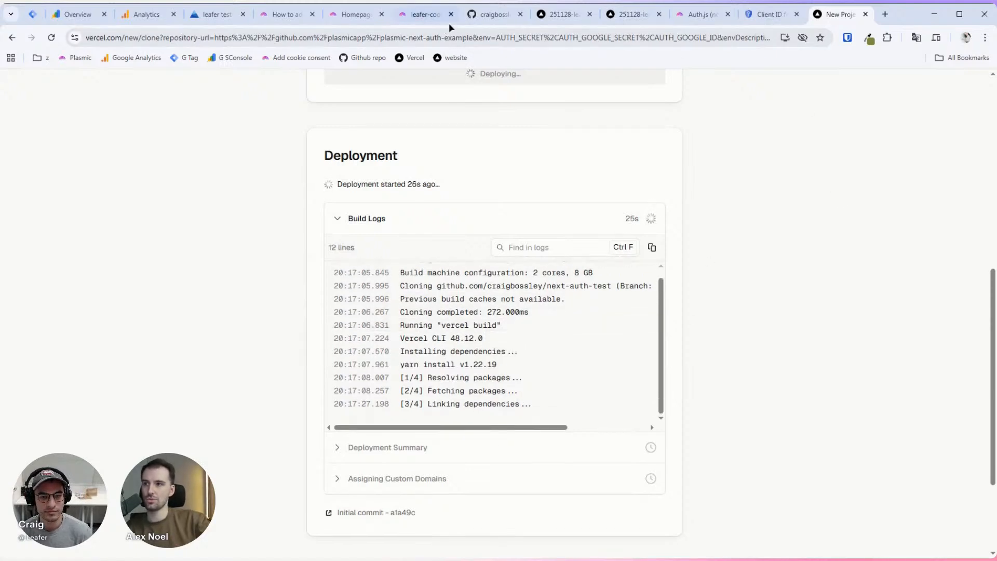
pyautogui.click(422, 20)
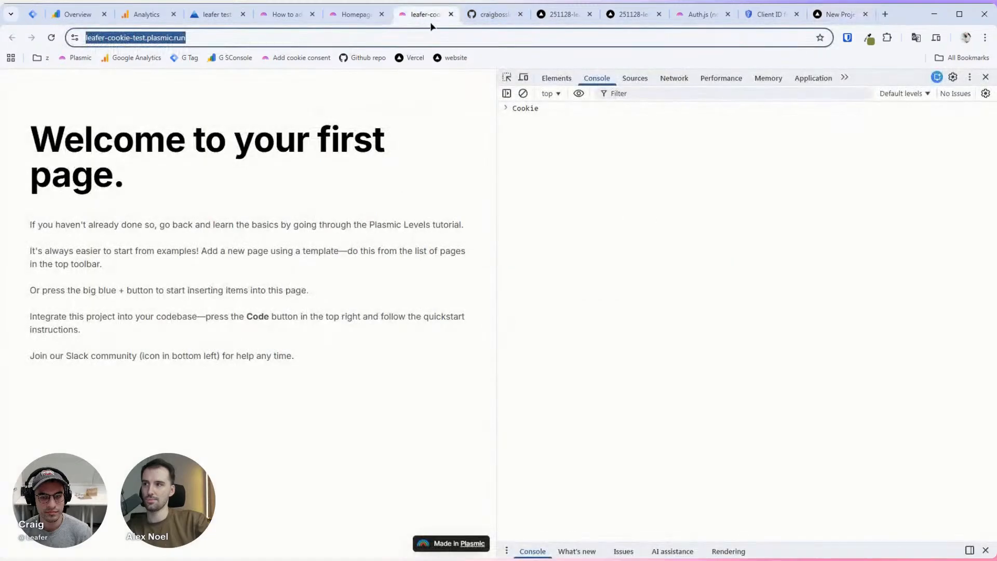
# Step: Go from the GitHub profile's repositories to next-auth-test and open plasmic-init.ts
pyautogui.click(484, 20)
pyautogui.scroll(2, 315, 109)
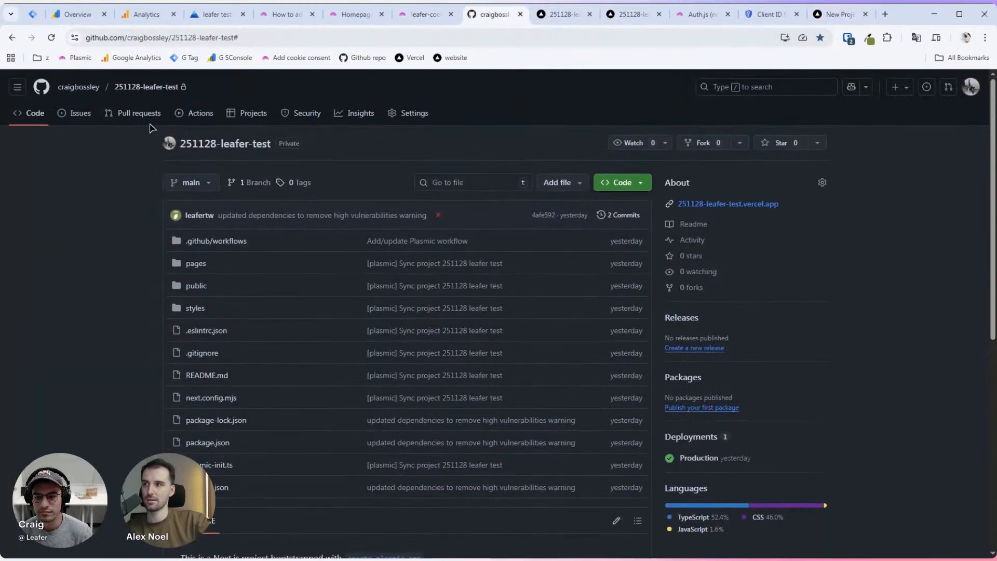
pyautogui.click(103, 91)
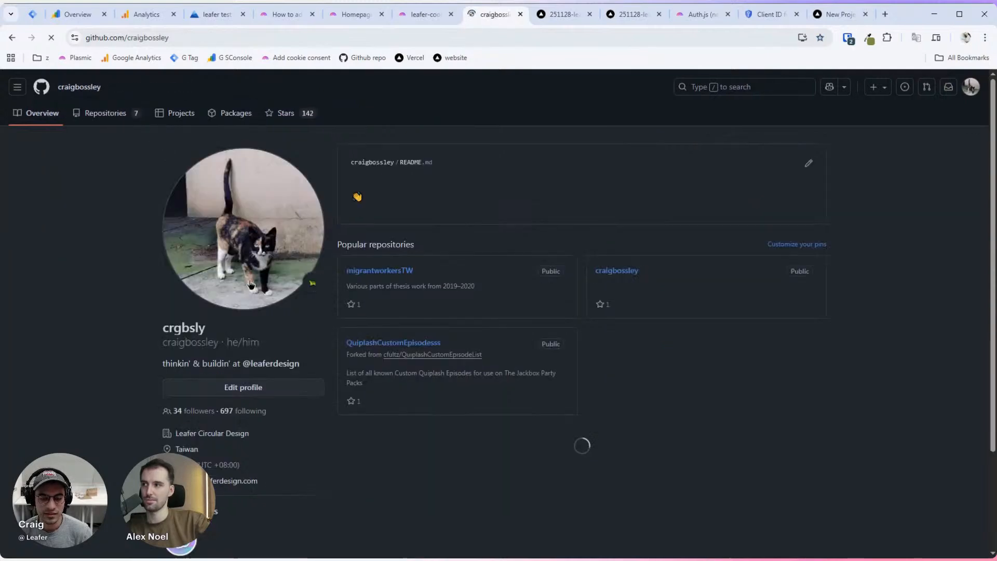
pyautogui.click(115, 122)
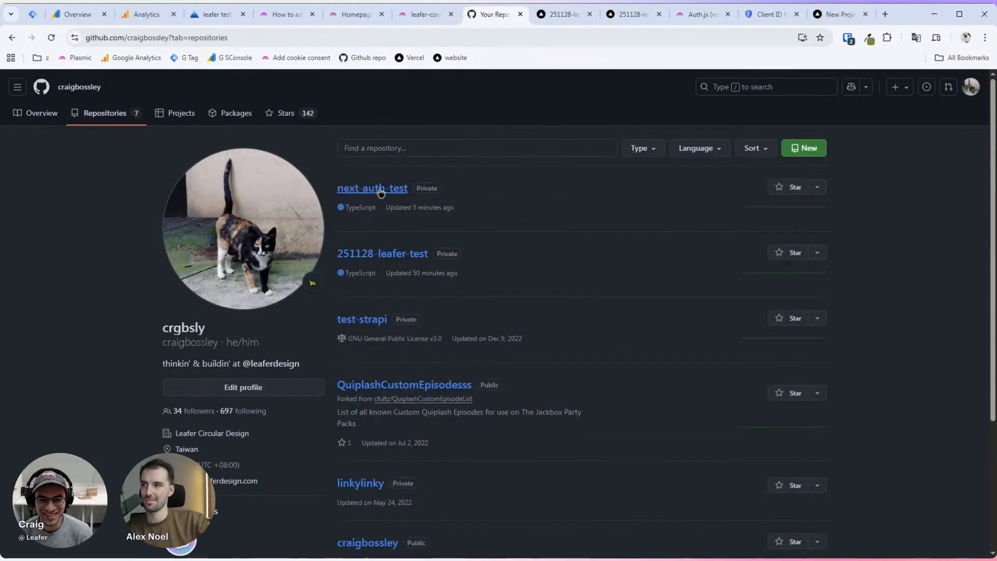
pyautogui.click(381, 191)
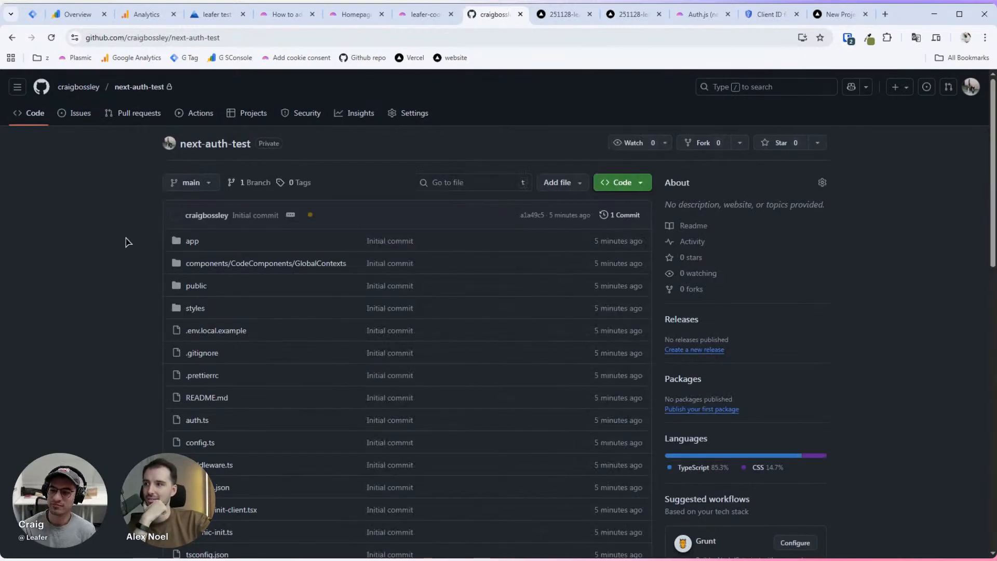
pyautogui.scroll(-1, 703, 97)
pyautogui.click(630, 128)
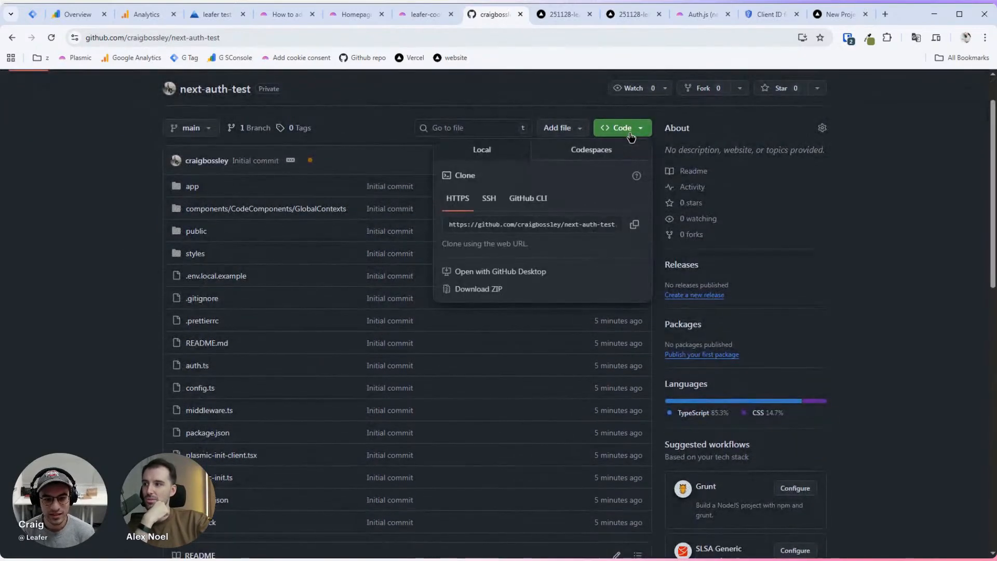
pyautogui.click(543, 115)
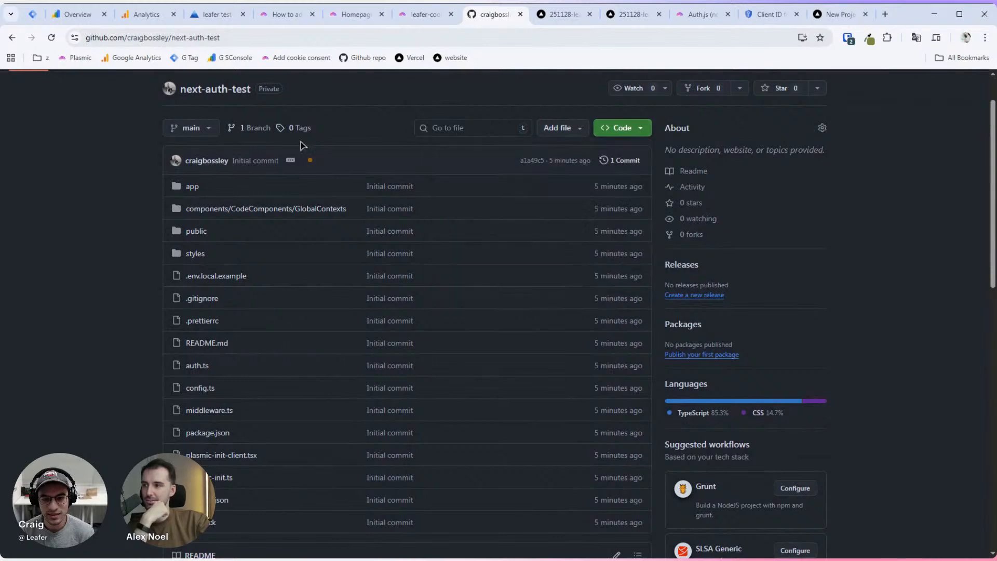
pyautogui.scroll(-1, 133, 255)
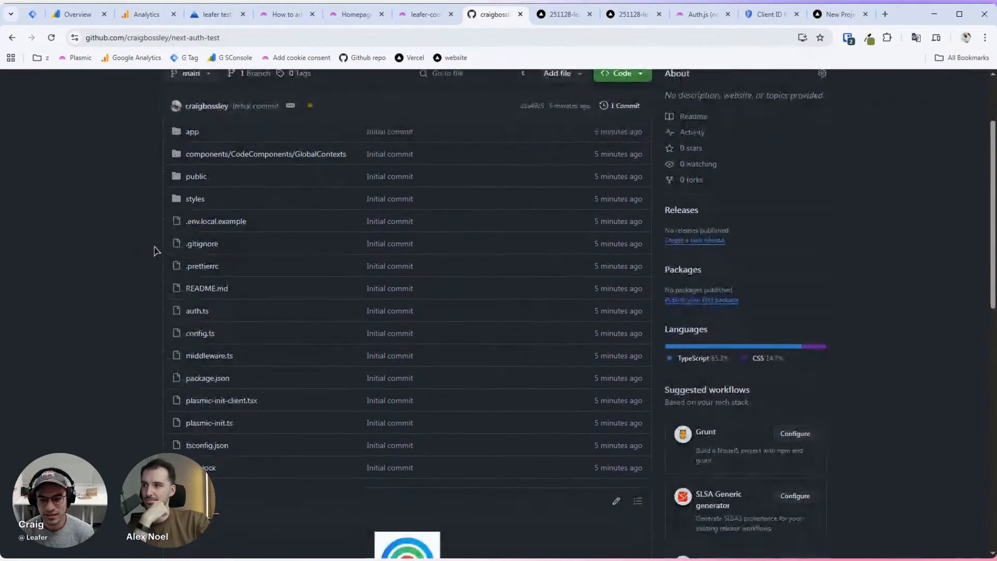
pyautogui.click(208, 423)
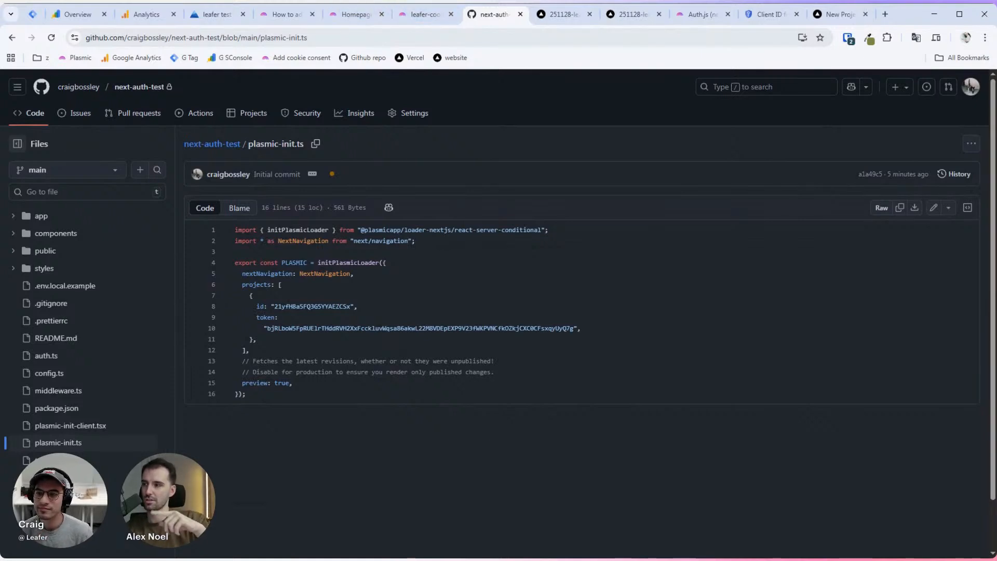
# Step: Replace the project ID on line 8 of plasmic-init.ts with the Studio project's ID
pyautogui.hotkey('ctrl', 'pageup')
pyautogui.hotkey('ctrl', 'pageup')
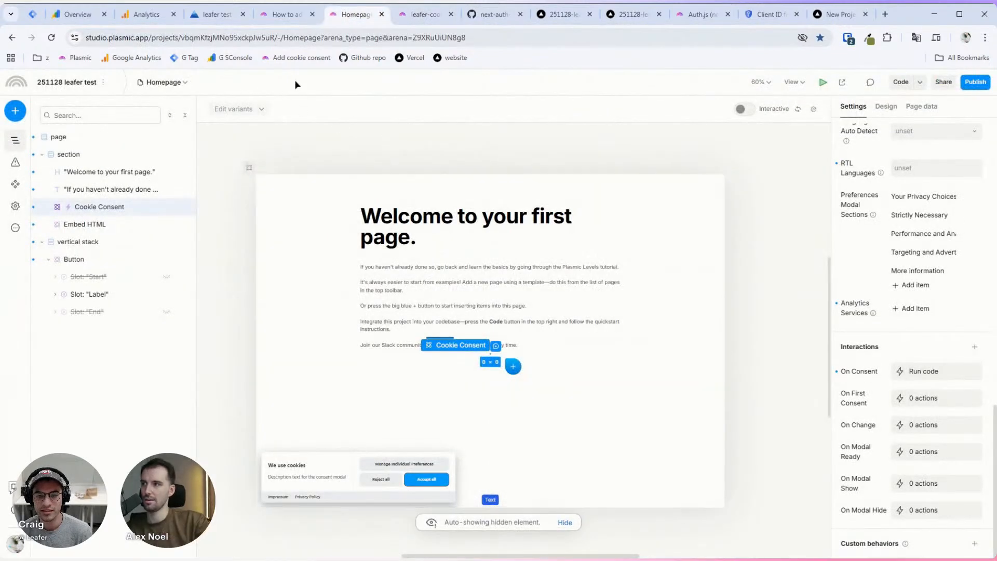
pyautogui.click(239, 38)
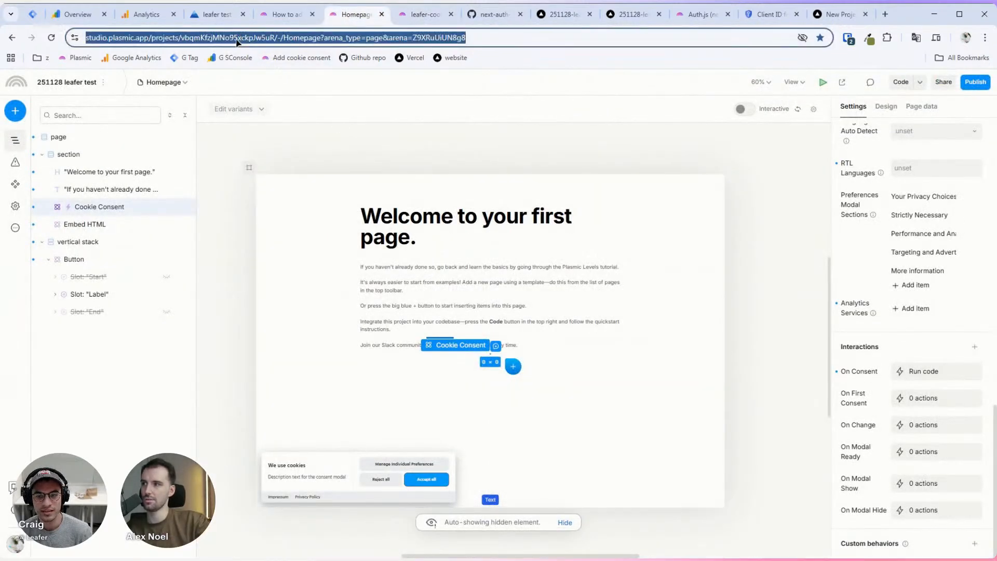
pyautogui.click(227, 37)
pyautogui.hotkey('ctrl', 'shift', 'Right')
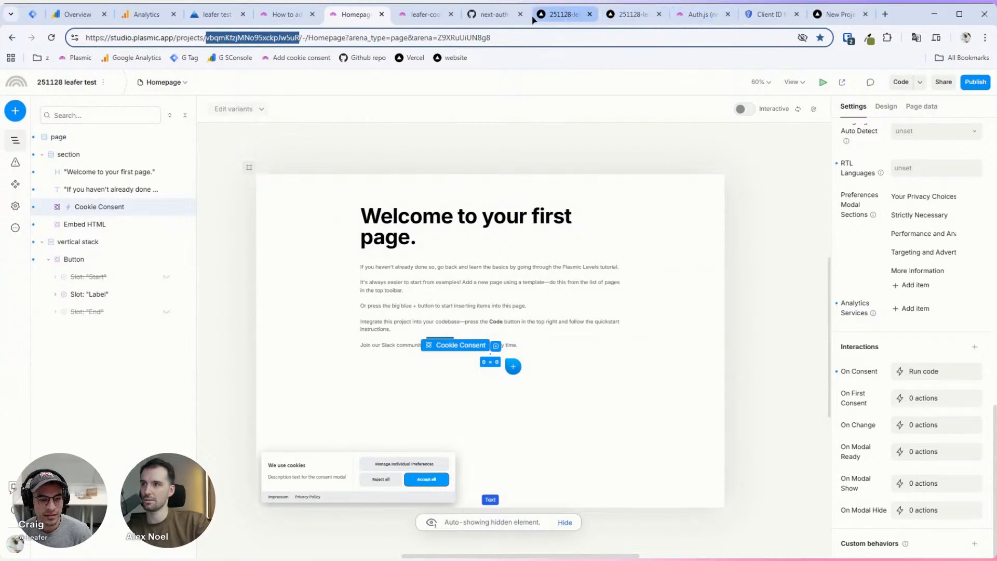
pyautogui.click(489, 15)
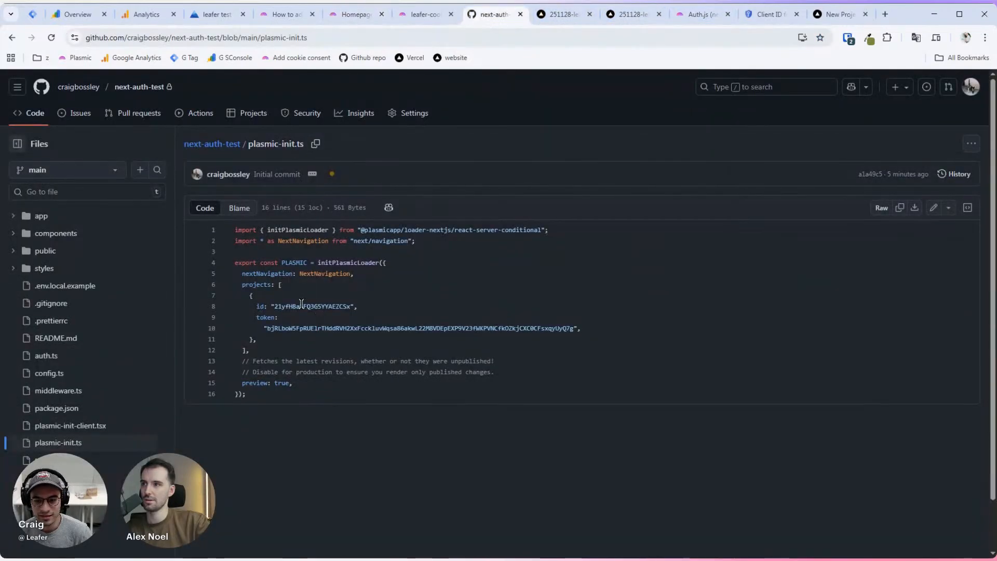
pyautogui.doubleClick(302, 306)
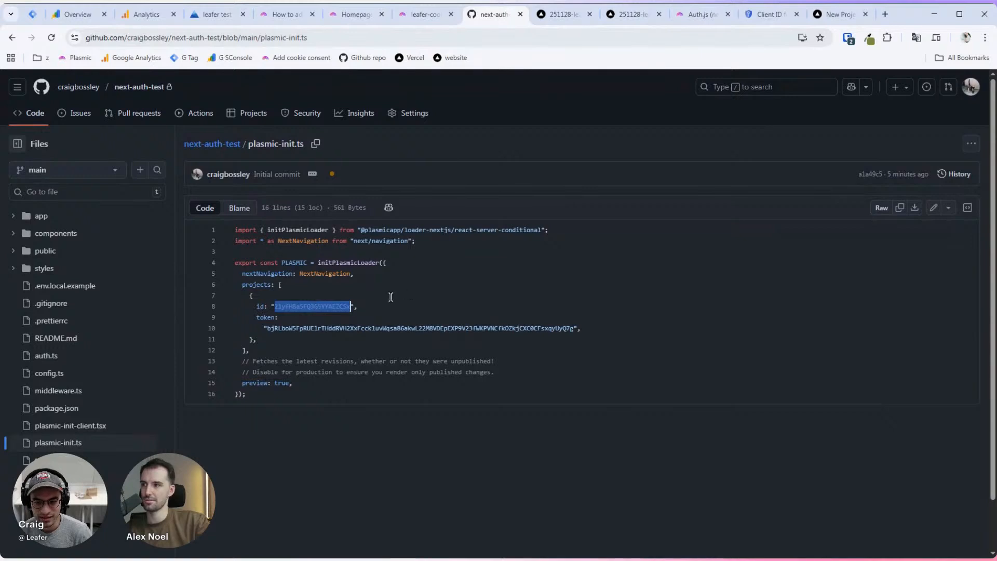
pyautogui.click(933, 207)
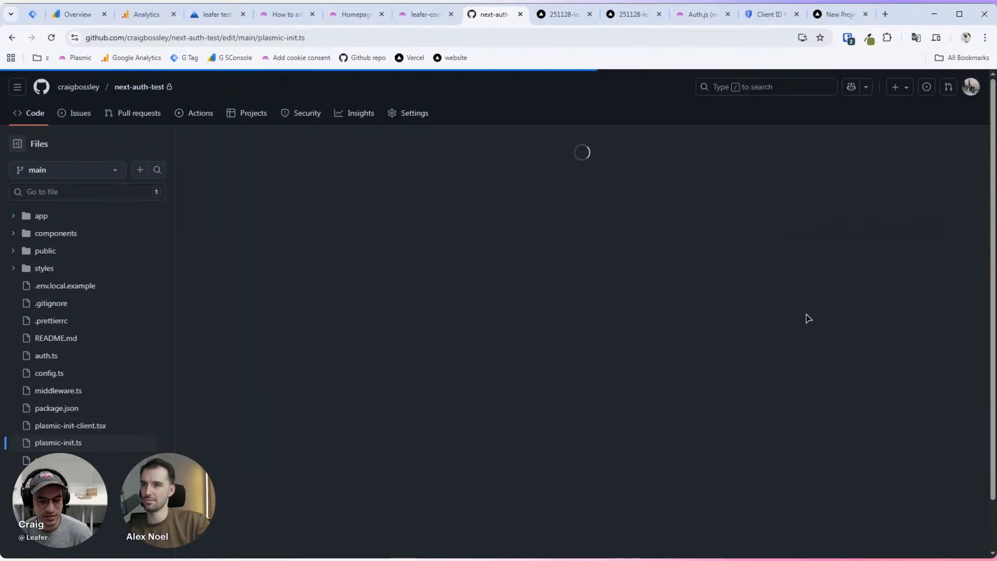
pyautogui.doubleClick(291, 273)
pyautogui.write('vbqmKfzjMNo9SxckpJw5uR')
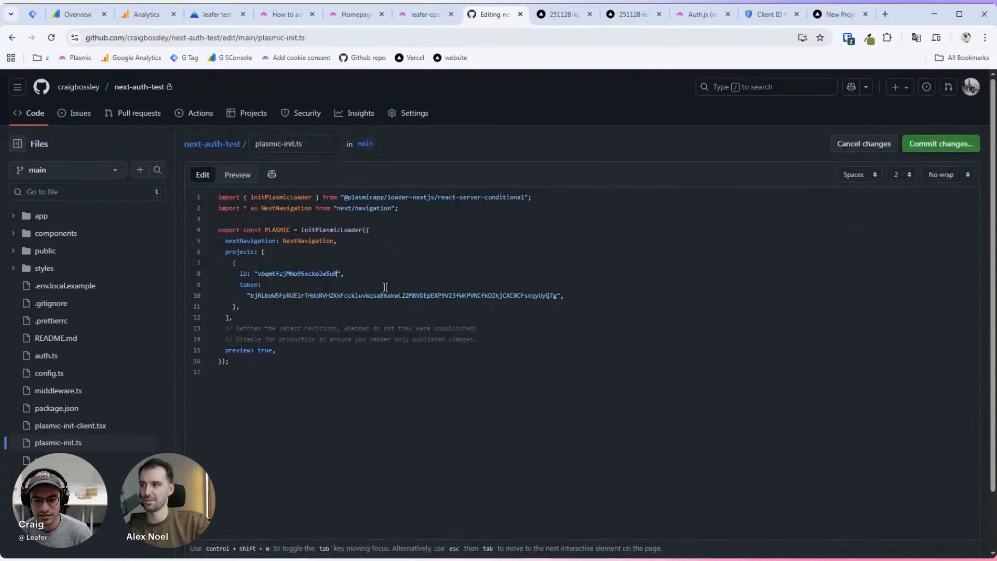
# Step: Replace the token on line 10 with the project's public API token from the Code panel
pyautogui.click(354, 15)
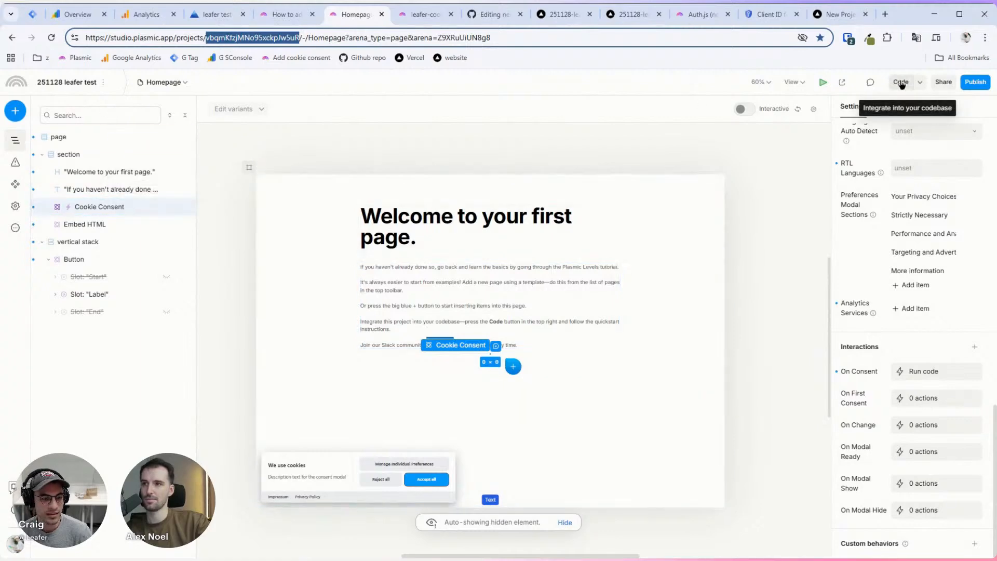
pyautogui.click(901, 82)
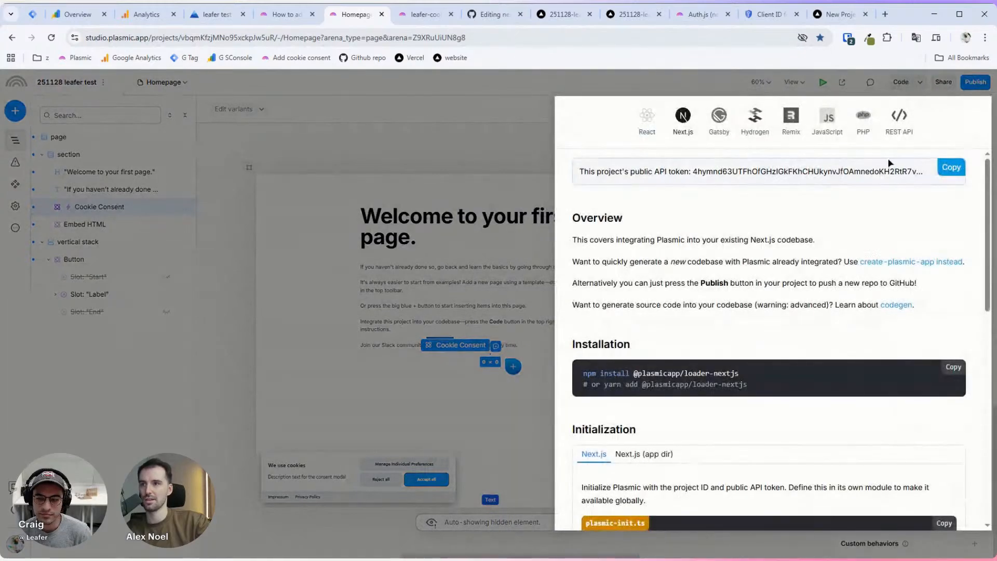
pyautogui.click(951, 167)
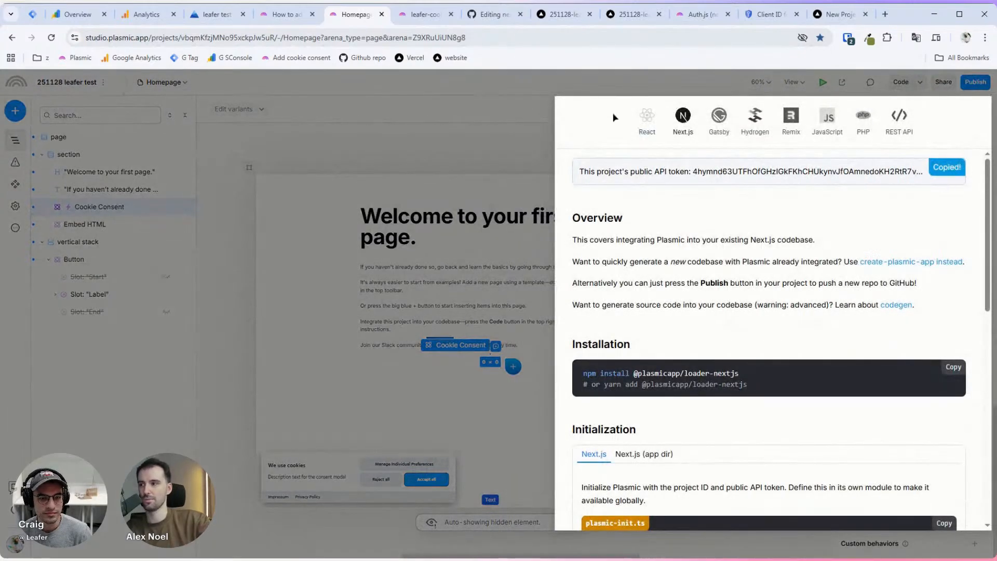
pyautogui.click(494, 14)
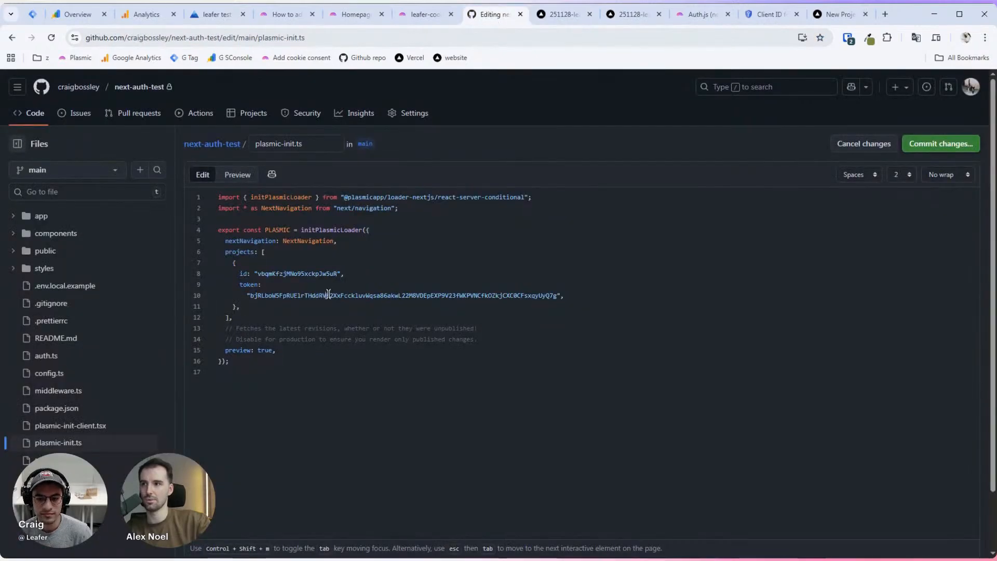
pyautogui.doubleClick(328, 295)
pyautogui.hotkey('ctrl', 'v')
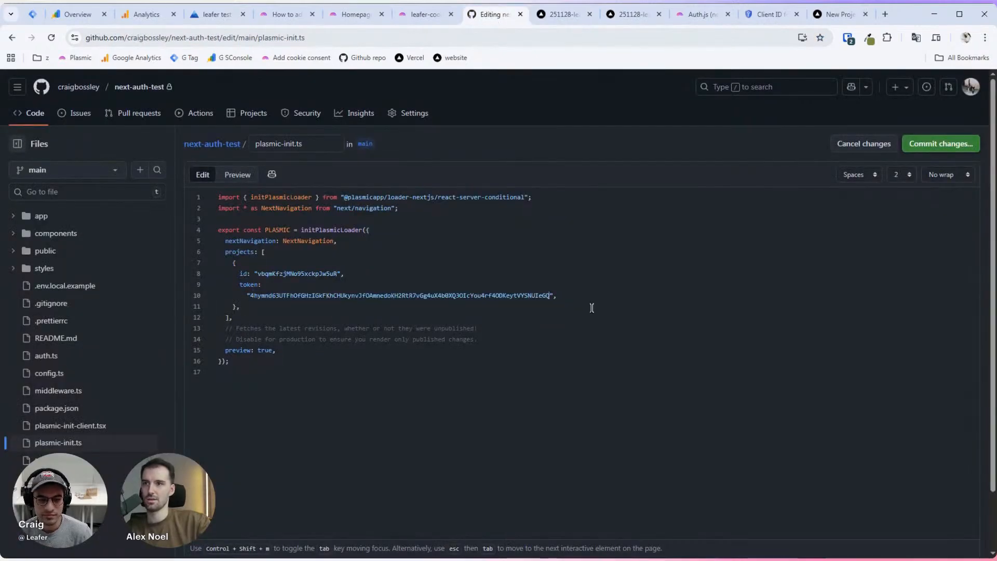
# Step: Commit the edit to main with the description 'changed plasmic project'
pyautogui.click(941, 144)
pyautogui.click(447, 291)
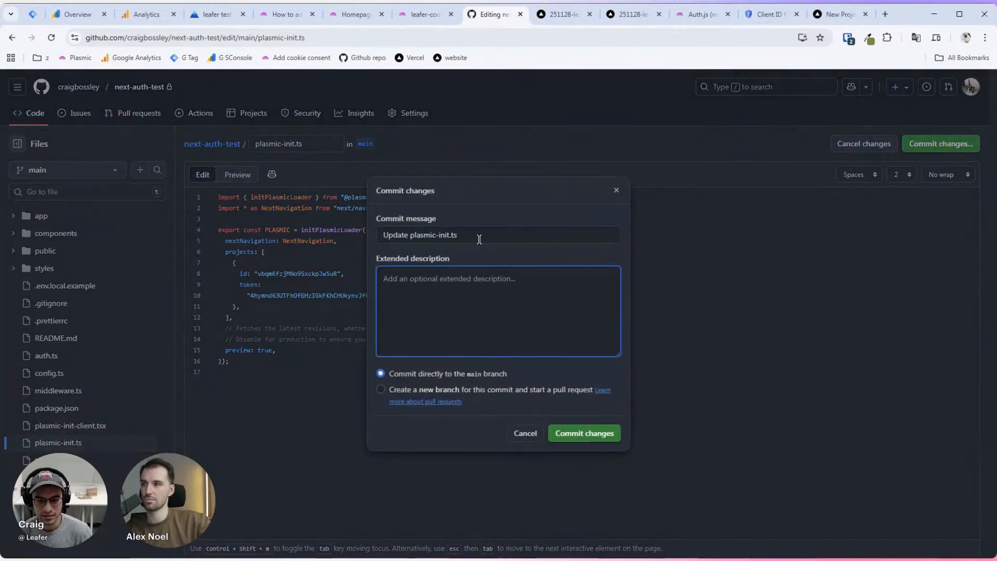
pyautogui.write('changed ')
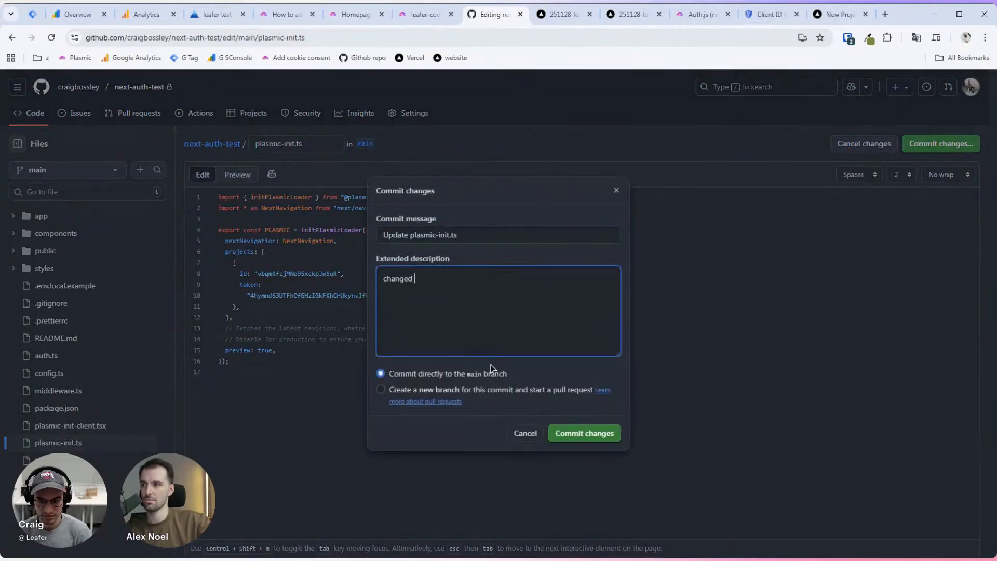
pyautogui.write('plasmic project')
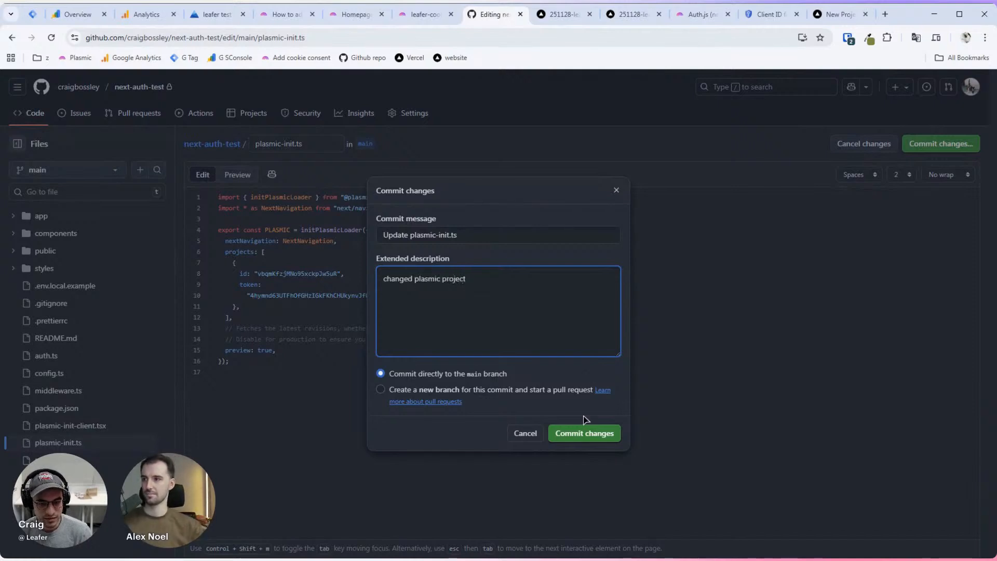
pyautogui.click(583, 433)
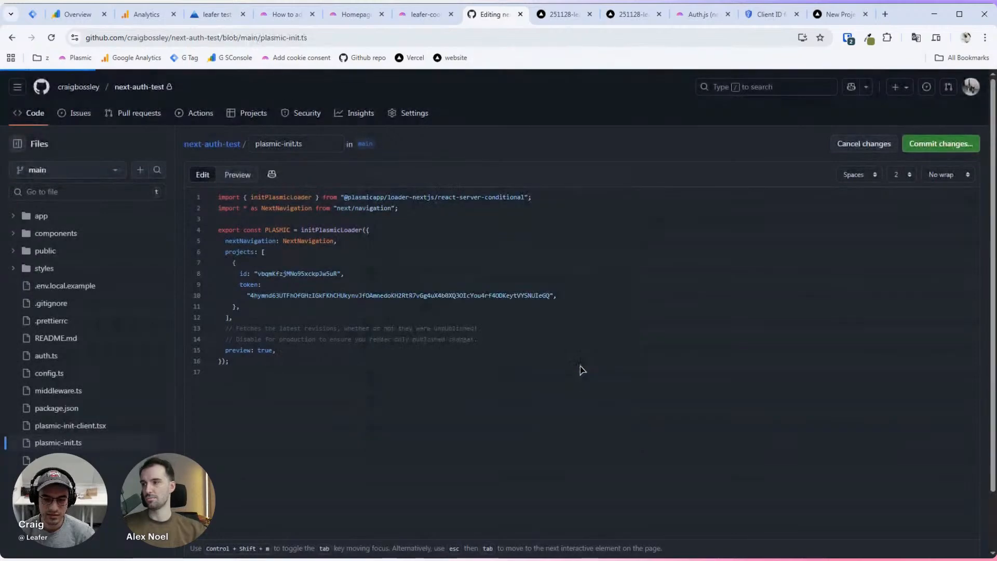
# Step: Close the Next.js code integration instructions and review plasmic-init.ts on GitHub
pyautogui.click(417, 17)
pyautogui.click(341, 18)
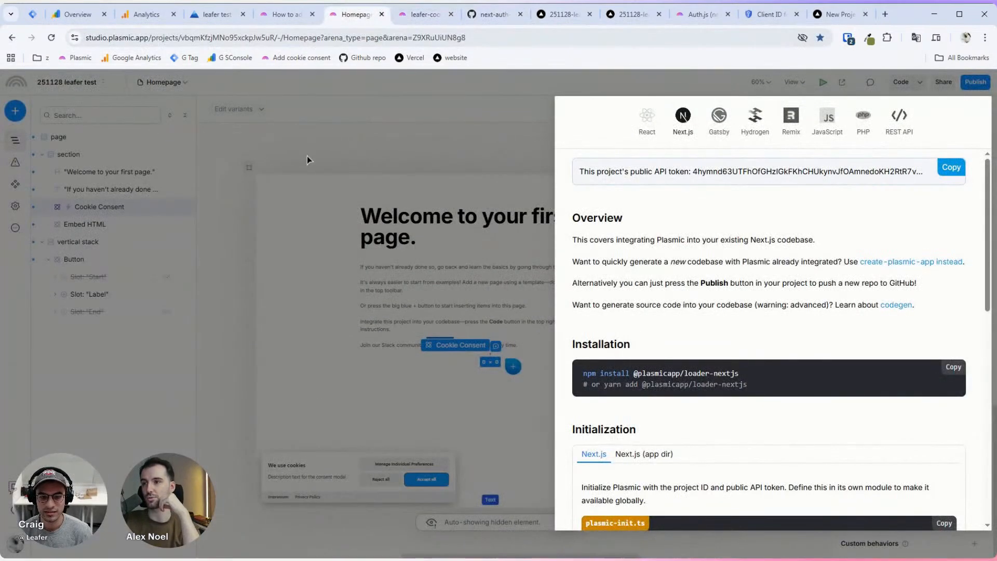
pyautogui.click(348, 135)
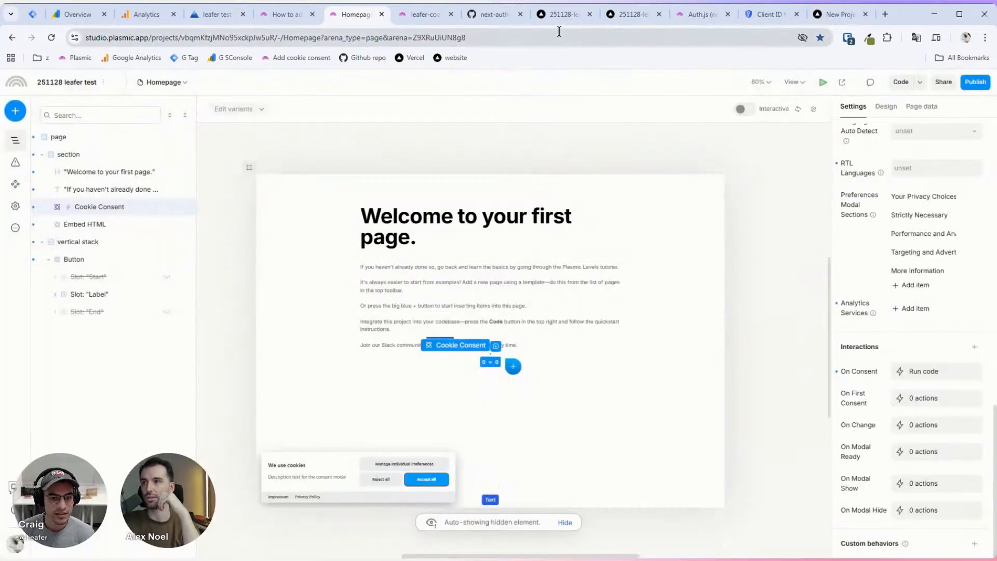
pyautogui.click(497, 16)
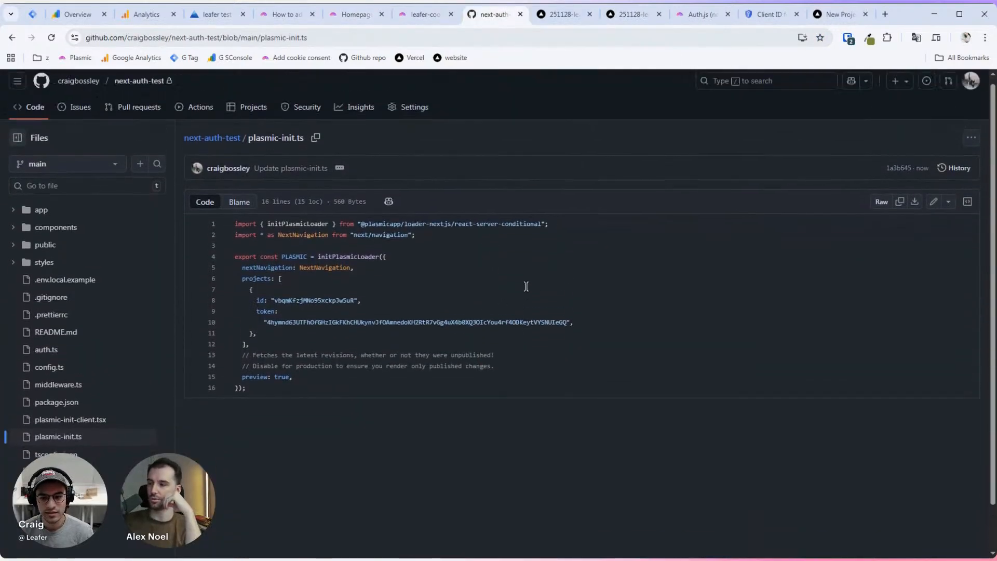
pyautogui.scroll(1, 526, 286)
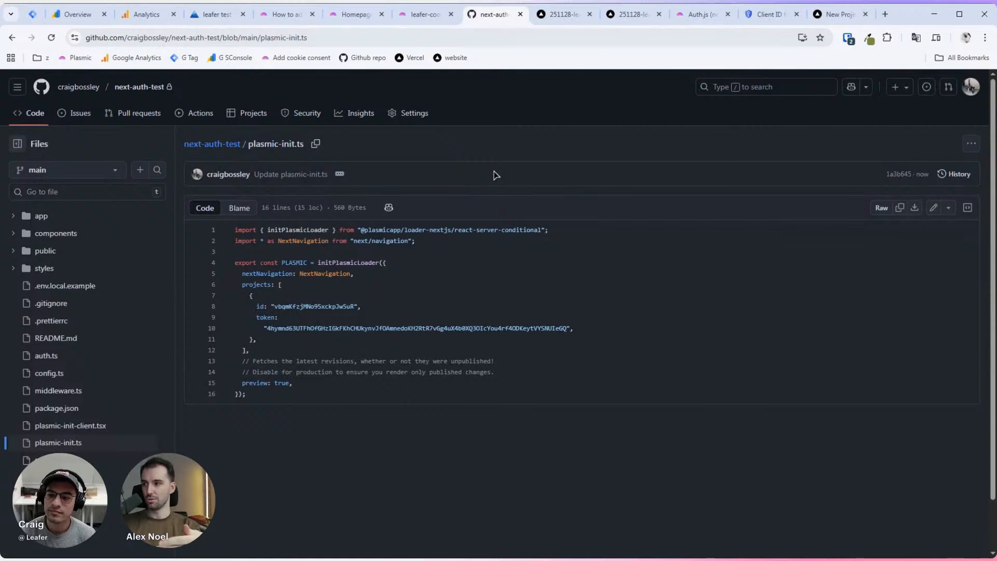
# Step: Reload leafer-cookie-test.plasmic.run to log the consent data, then return to the Homepage editor
pyautogui.click(418, 16)
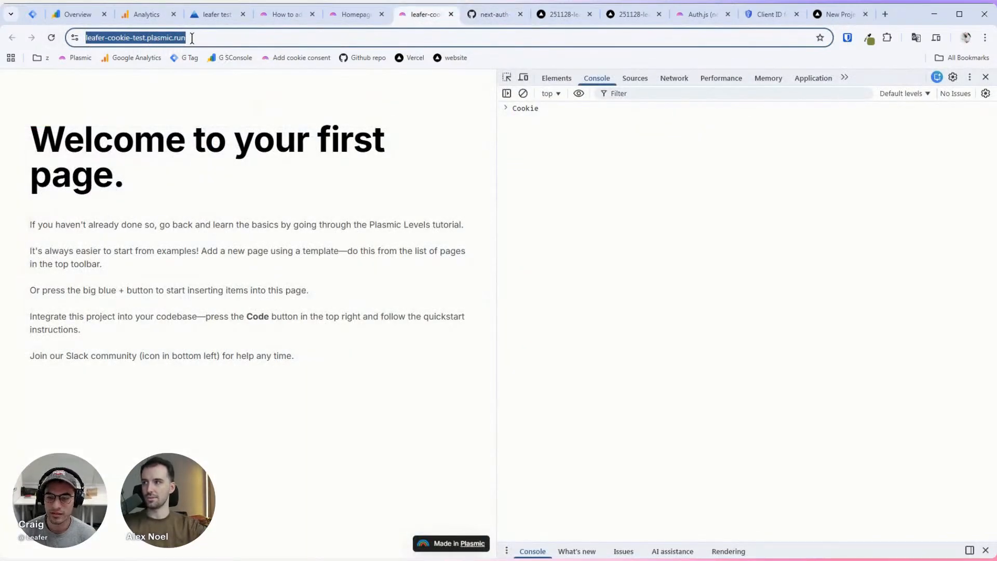
pyautogui.click(249, 92)
pyautogui.click(50, 41)
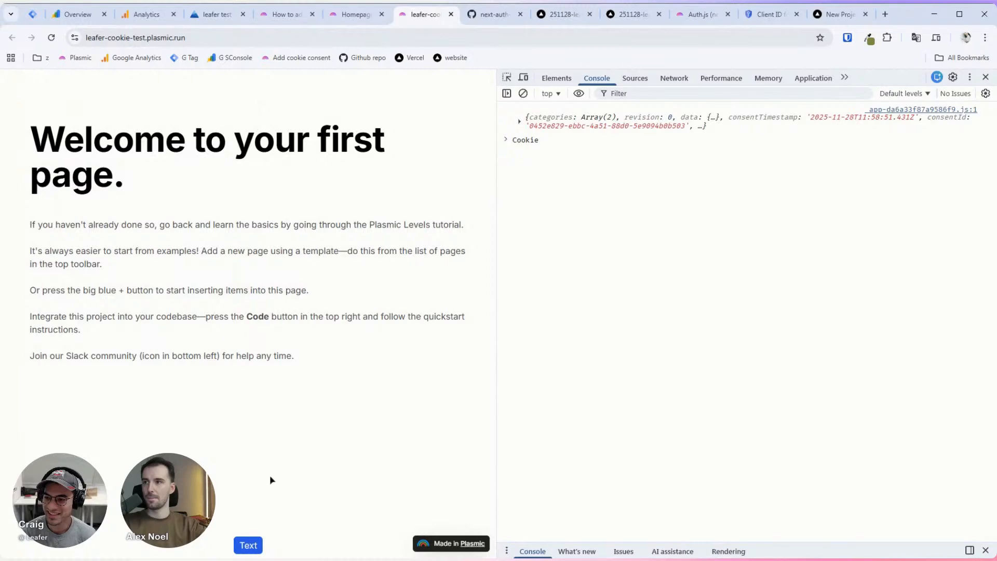
pyautogui.click(356, 15)
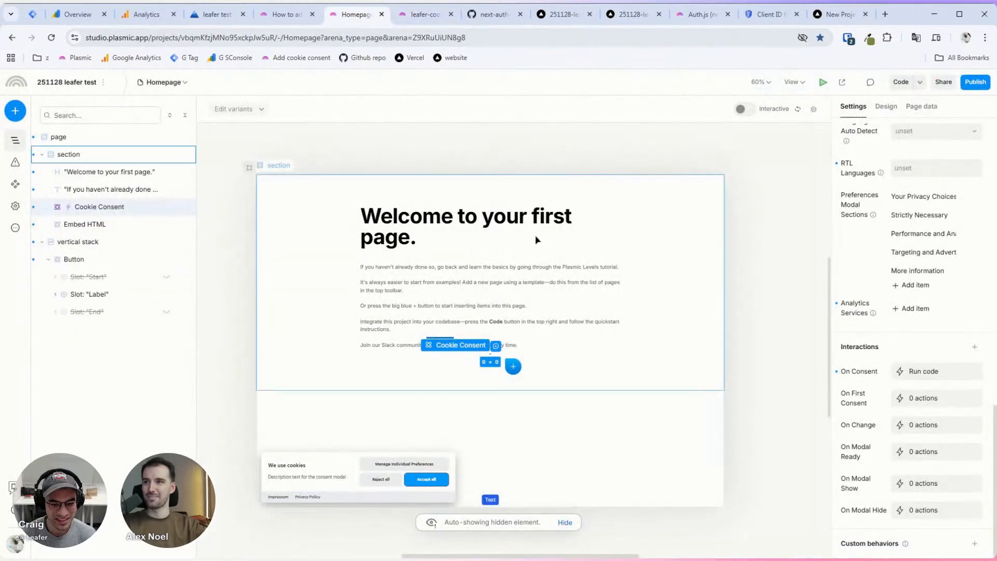
pyautogui.click(552, 381)
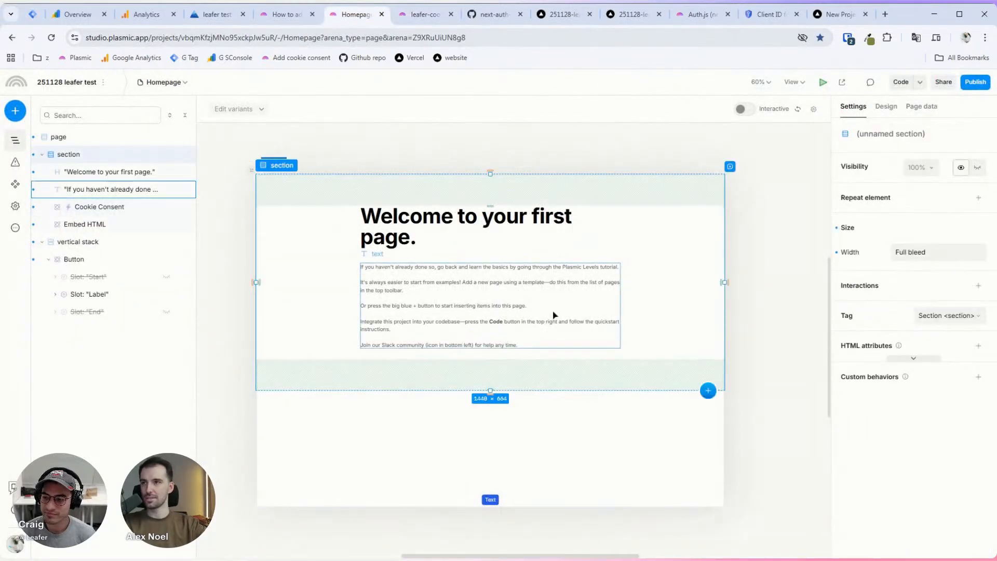
# Step: Open the next-auth-test dashboard, visit next-auth-test-teal-phi.vercel.app and copy its address
pyautogui.click(836, 14)
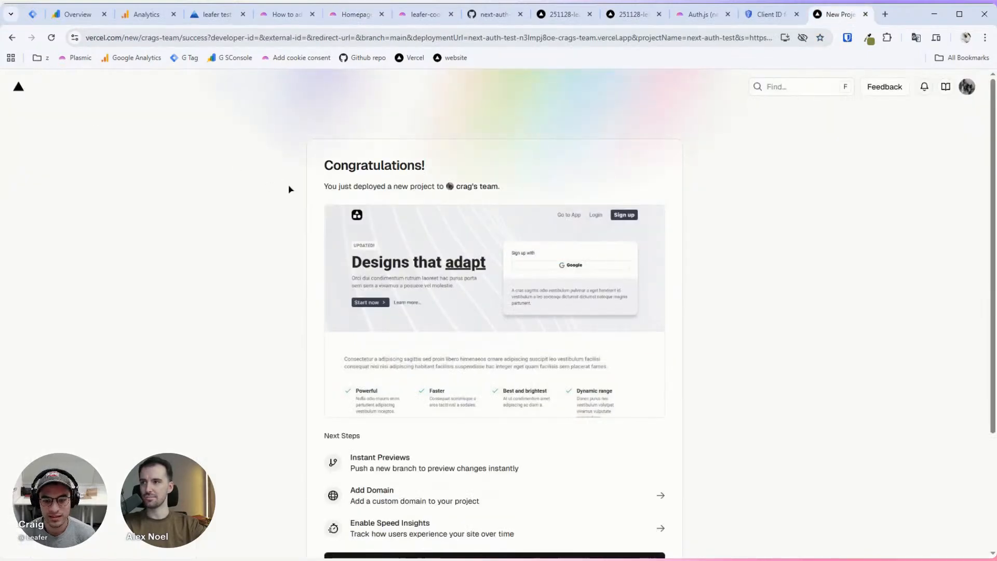
pyautogui.scroll(-4, 289, 189)
pyautogui.scroll(2, 803, 222)
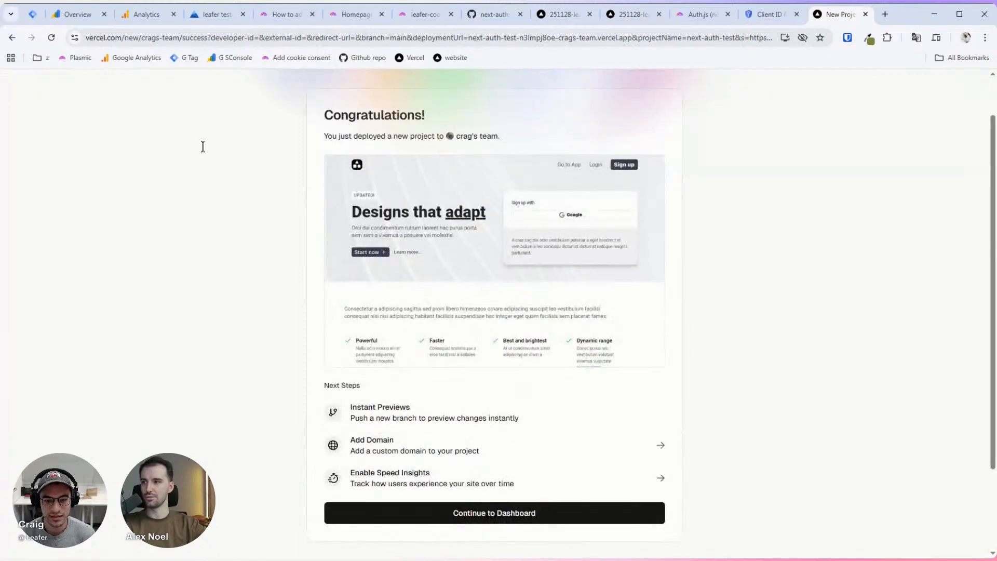
pyautogui.scroll(-3, 356, 189)
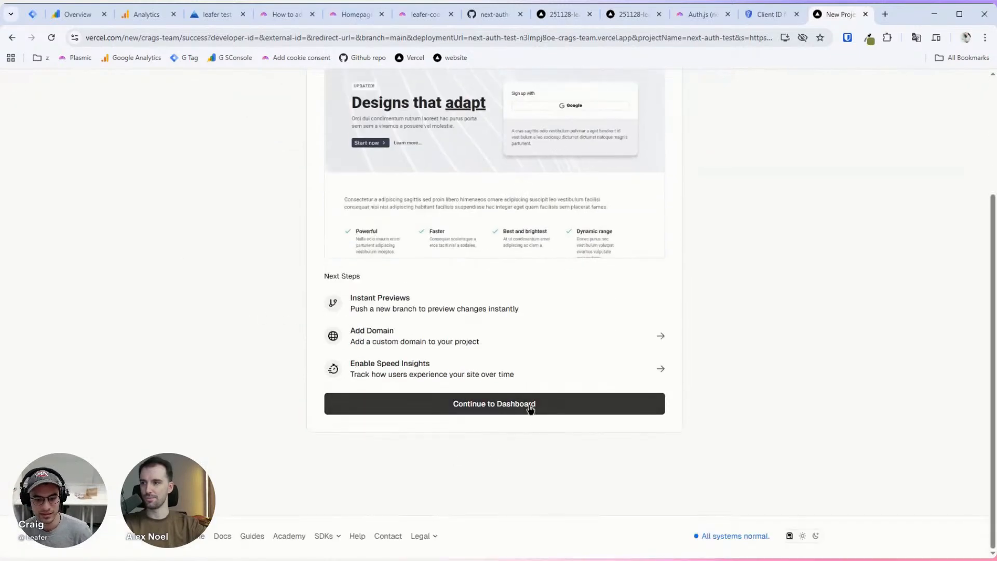
pyautogui.click(529, 408)
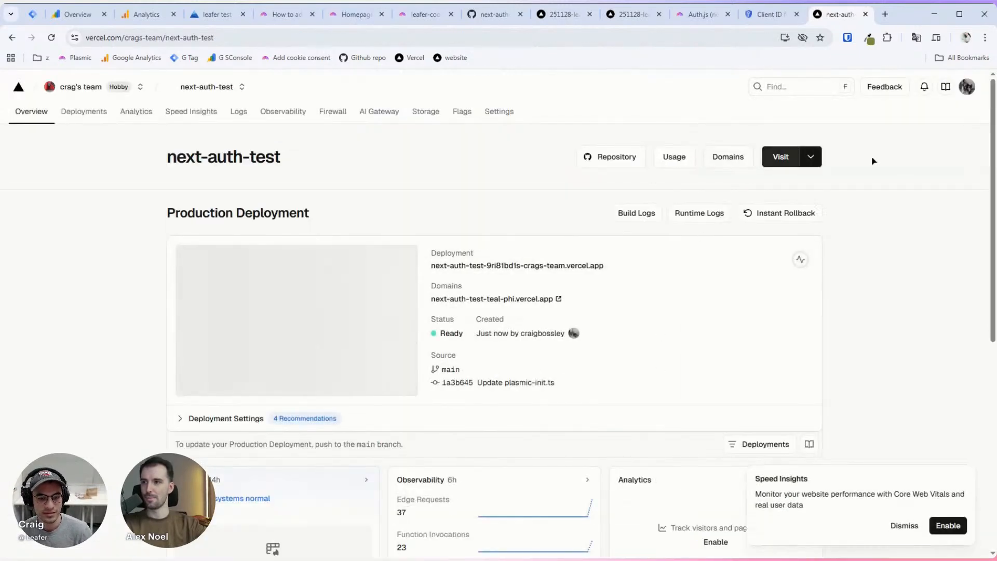
pyautogui.scroll(-1, 883, 167)
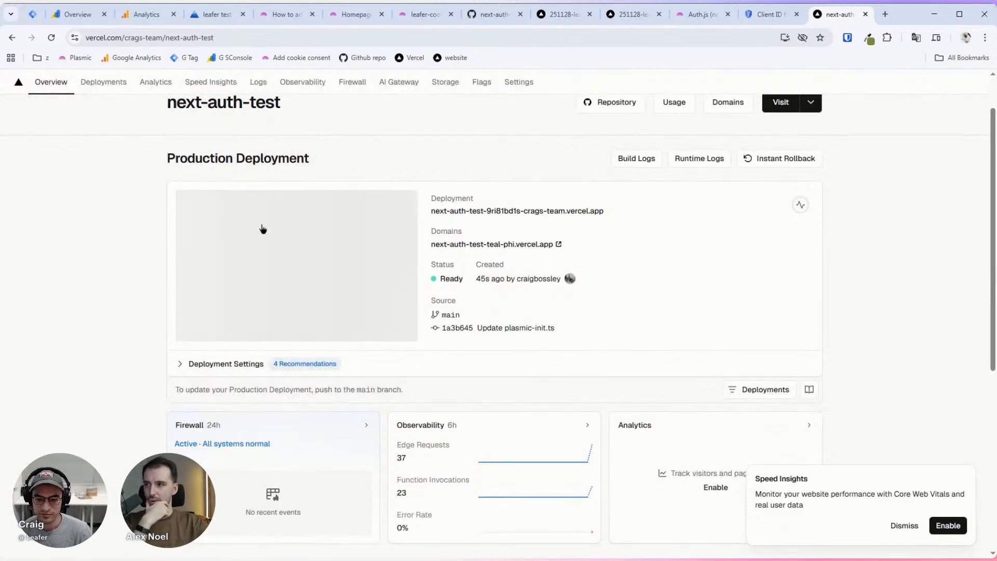
pyautogui.click(560, 244)
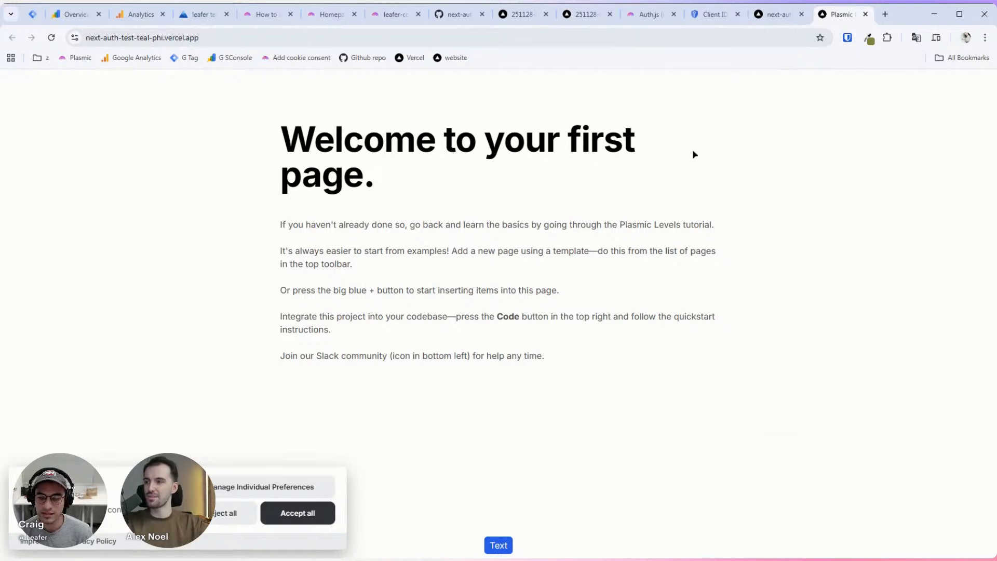
pyautogui.click(173, 39)
pyautogui.hotkey('ctrl', 'c')
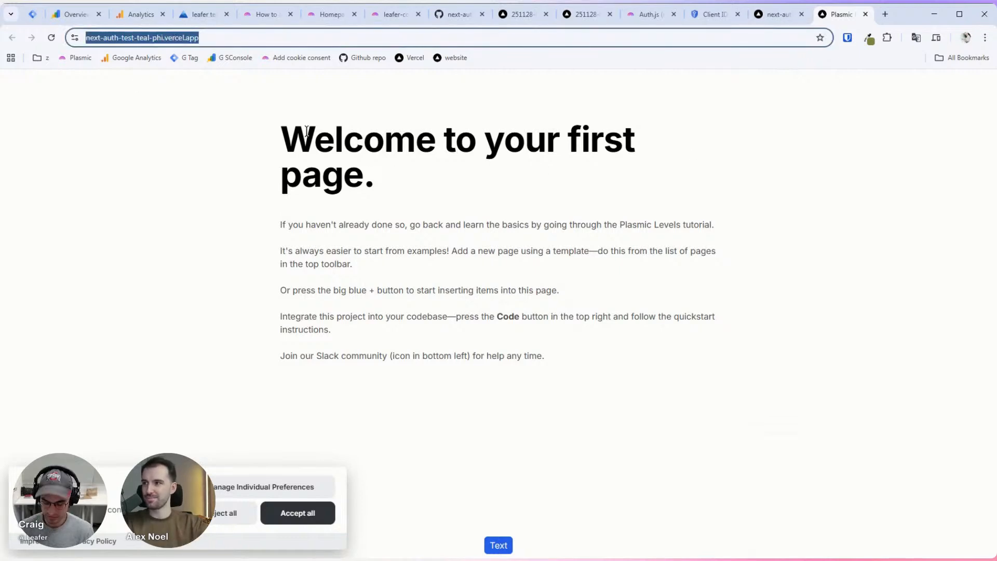
pyautogui.click(489, 170)
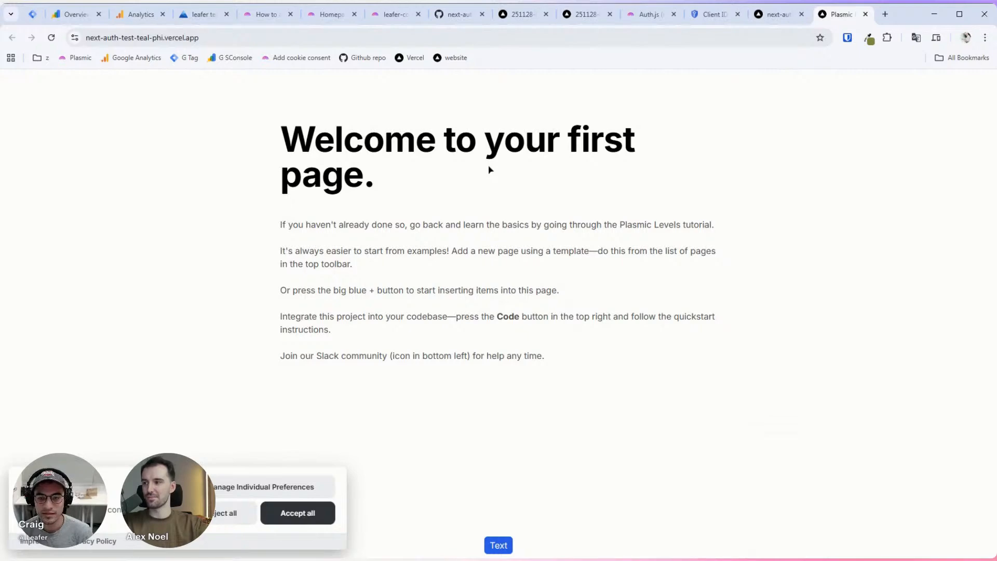
pyautogui.click(383, 17)
pyautogui.click(342, 20)
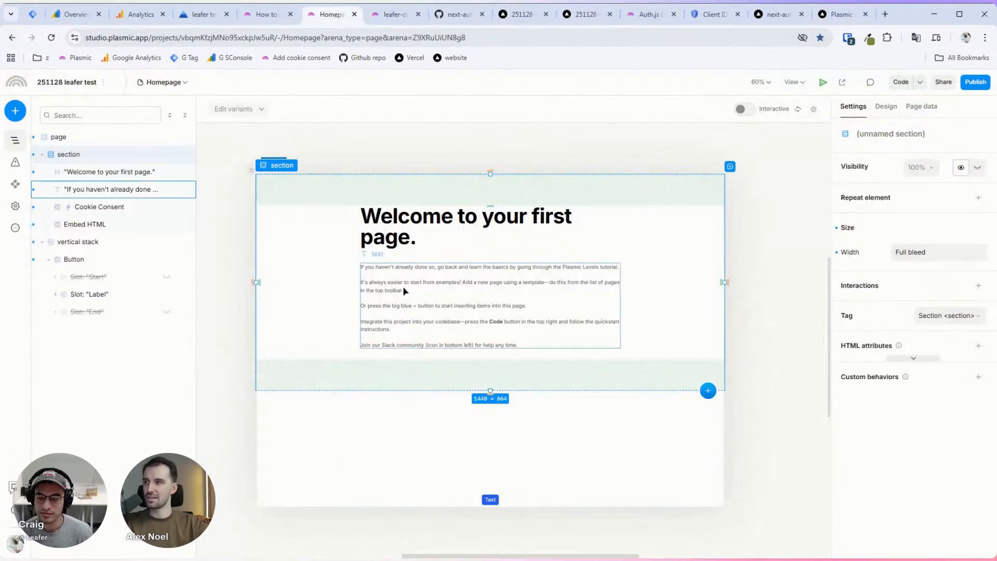
pyautogui.click(103, 84)
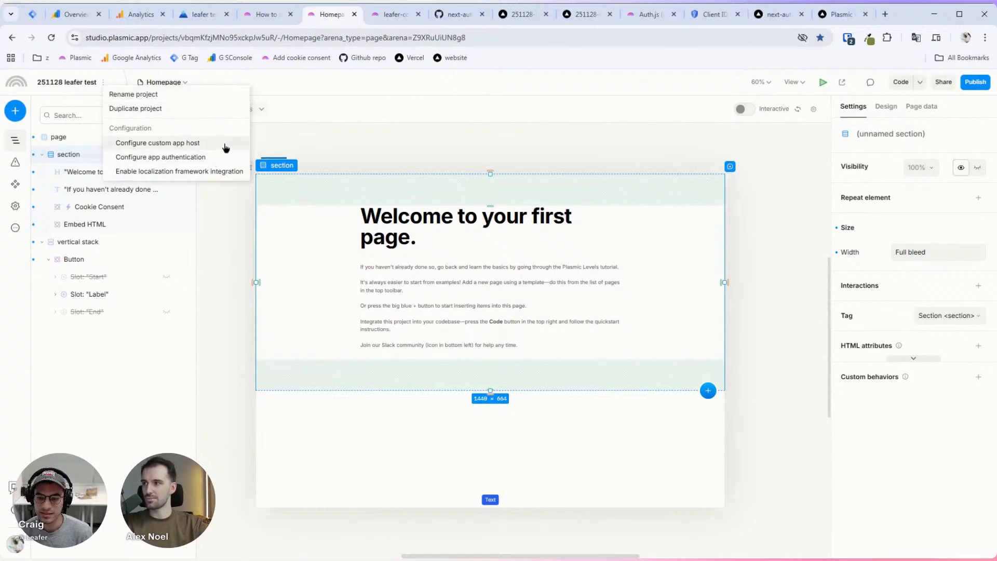
pyautogui.click(198, 143)
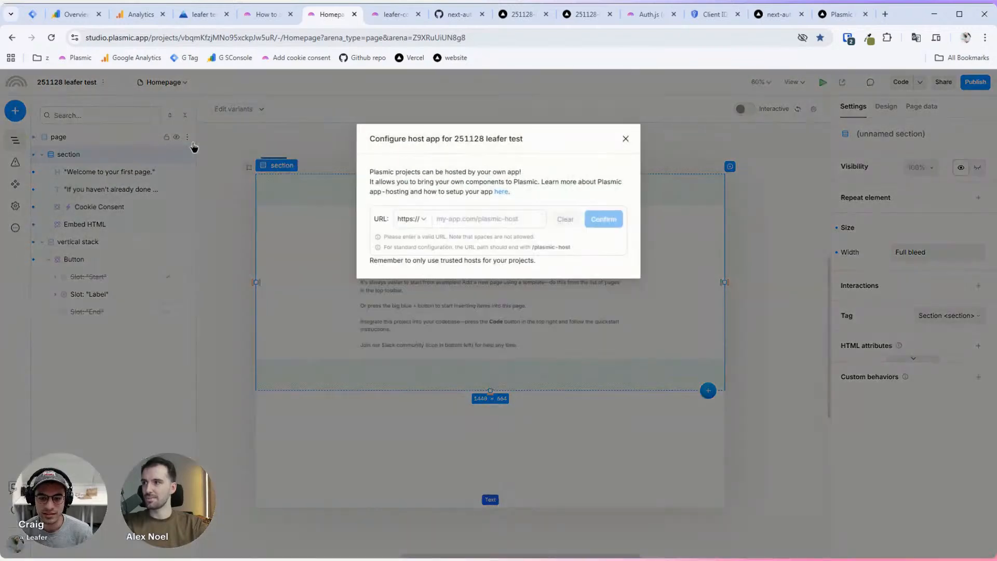
pyautogui.click(468, 210)
pyautogui.hotkey('ctrl', 'v')
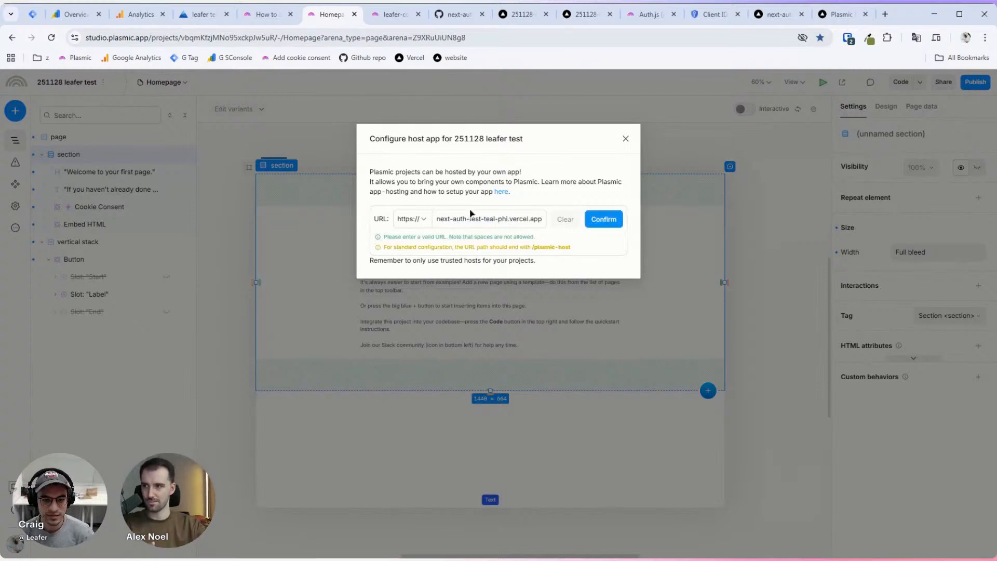
pyautogui.press('End')
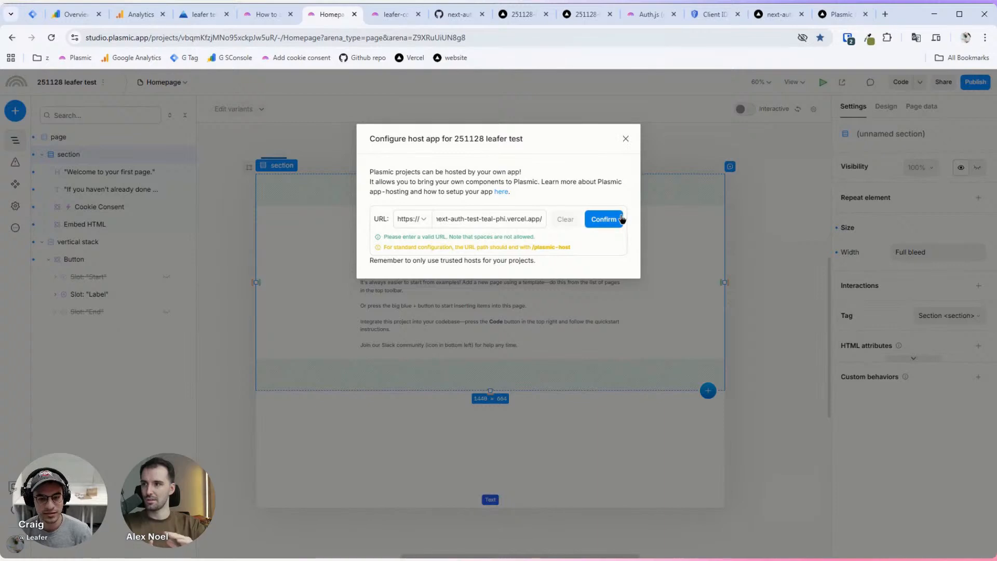
pyautogui.press('BackSpace')
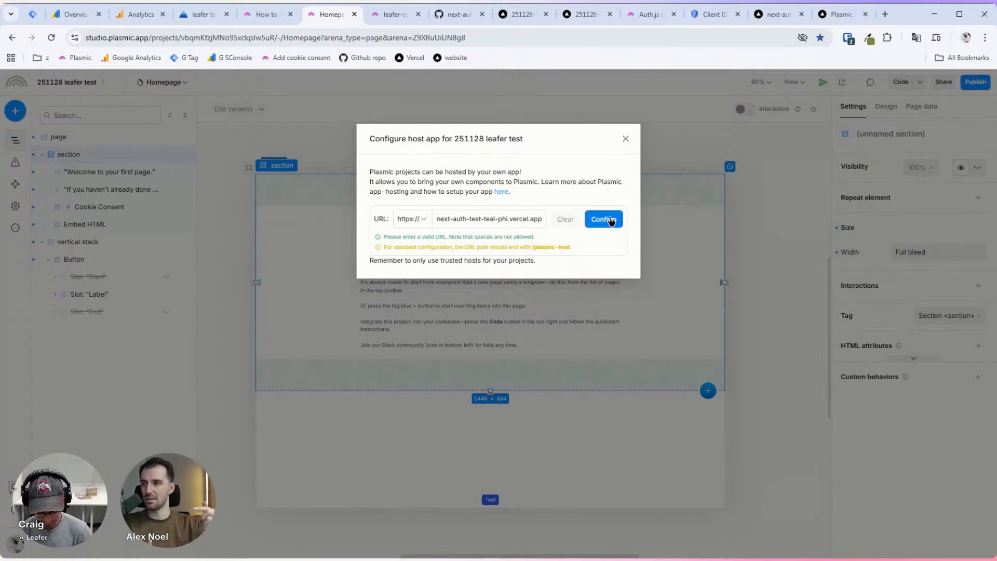
pyautogui.write('/plasmic-ho')
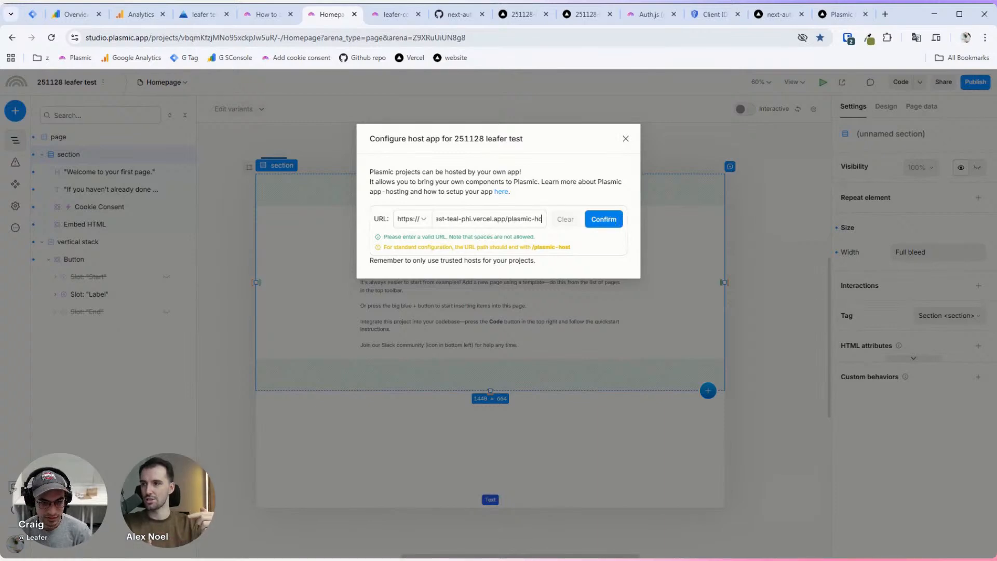
pyautogui.write('st')
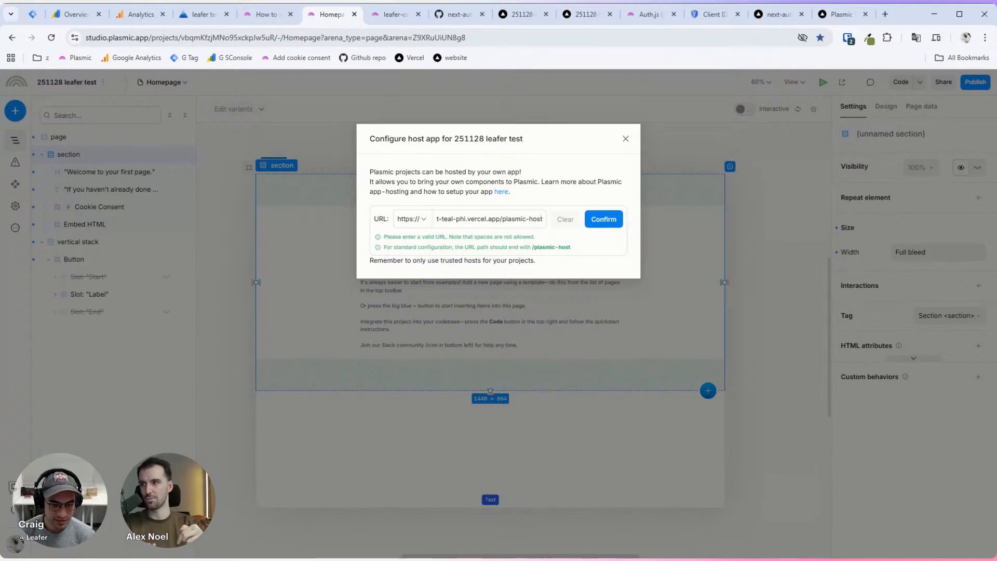
pyautogui.click(613, 223)
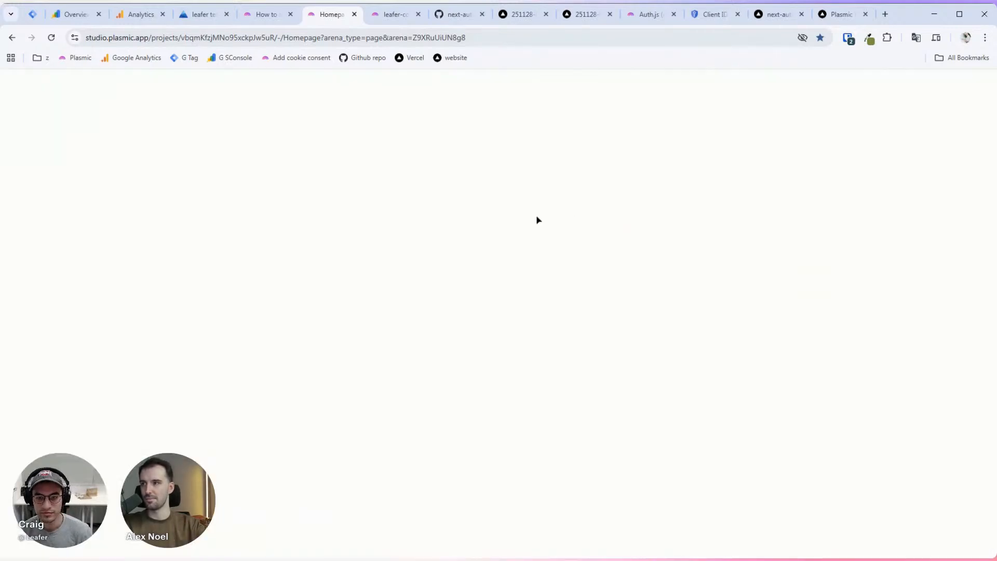
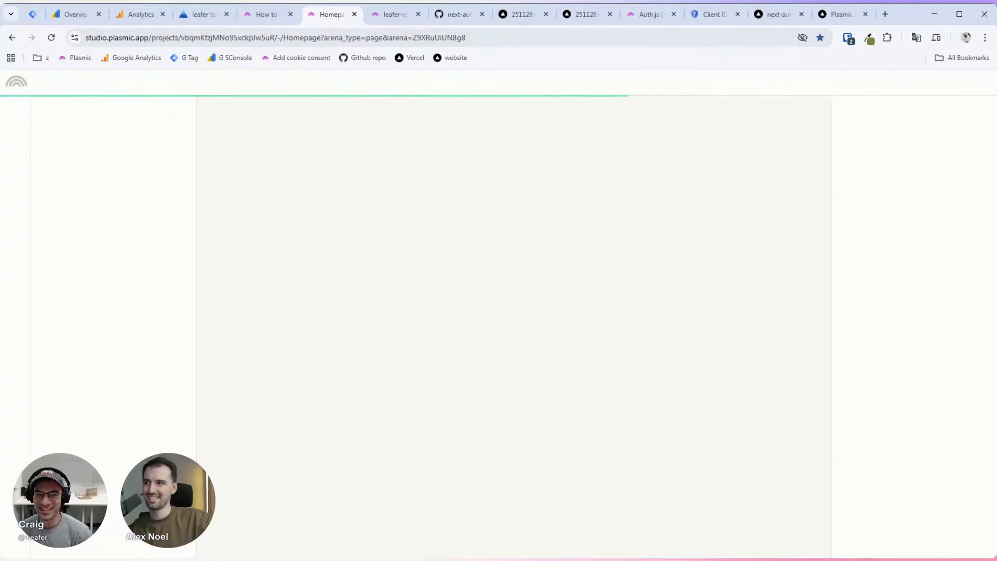
# Step: Check the cookie consent docs, then reload the Homepage editor and expand Global Variants in Page data
pyautogui.click(266, 14)
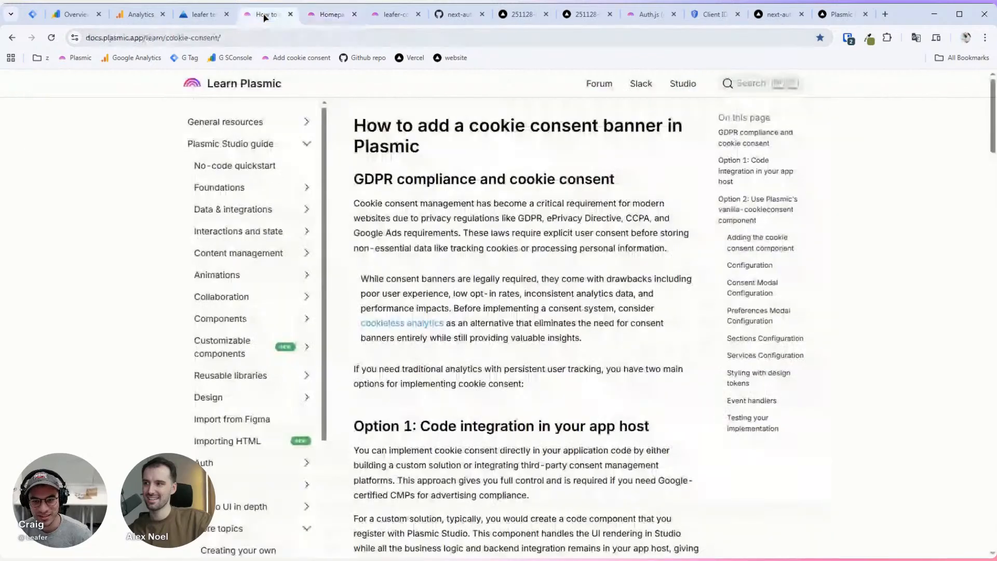
pyautogui.click(335, 14)
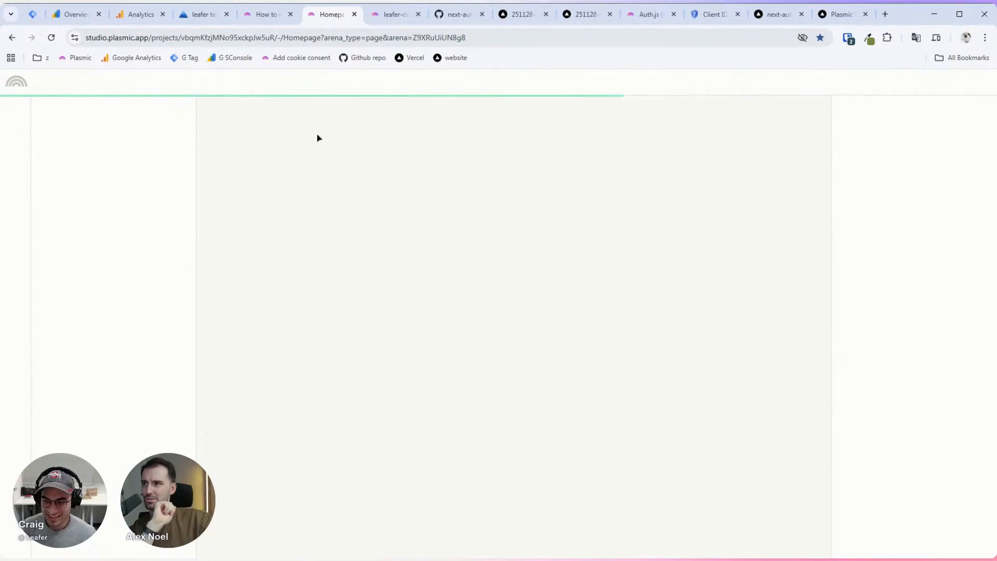
pyautogui.click(51, 36)
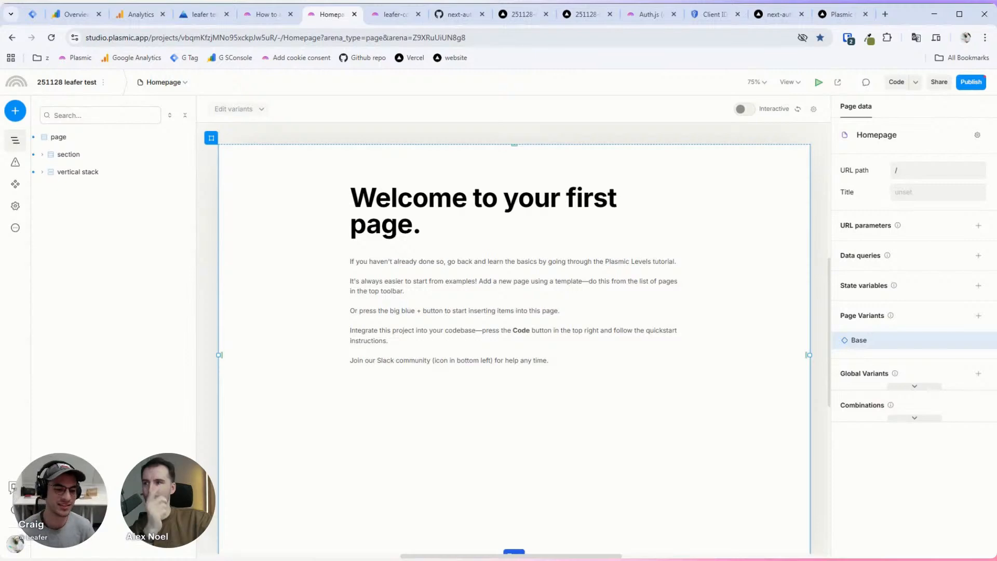
pyautogui.click(908, 386)
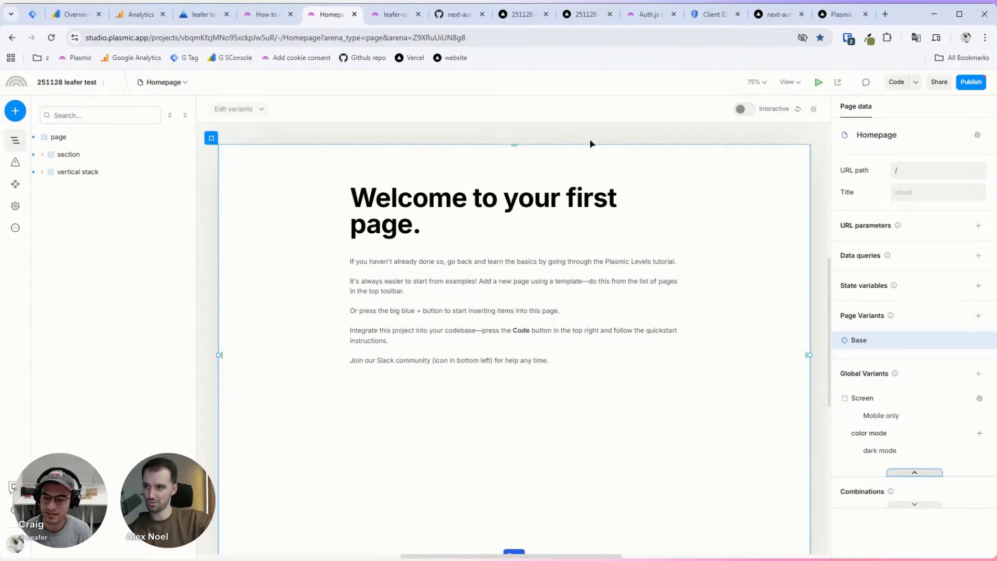
# Step: Select the page root and place an 'Enter some text' text element beneath the welcome paragraphs
pyautogui.scroll(-1, 588, 139)
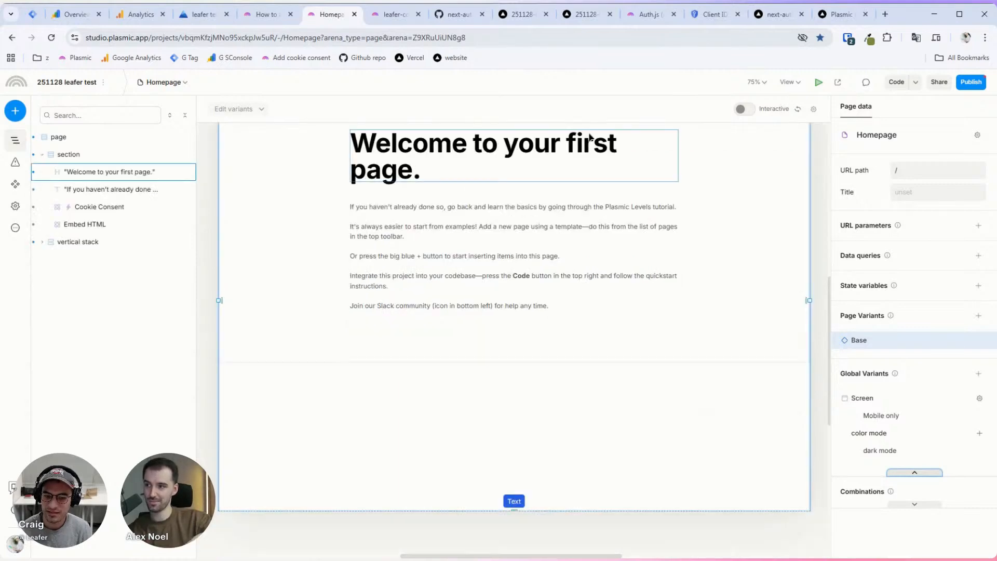
pyautogui.scroll(2, 552, 131)
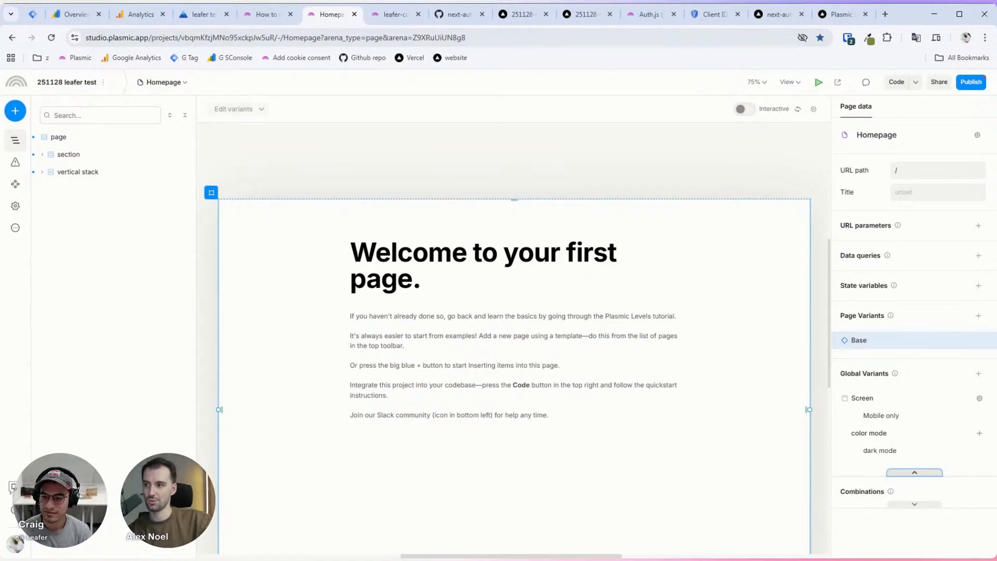
pyautogui.click(416, 368)
pyautogui.scroll(-2, 413, 370)
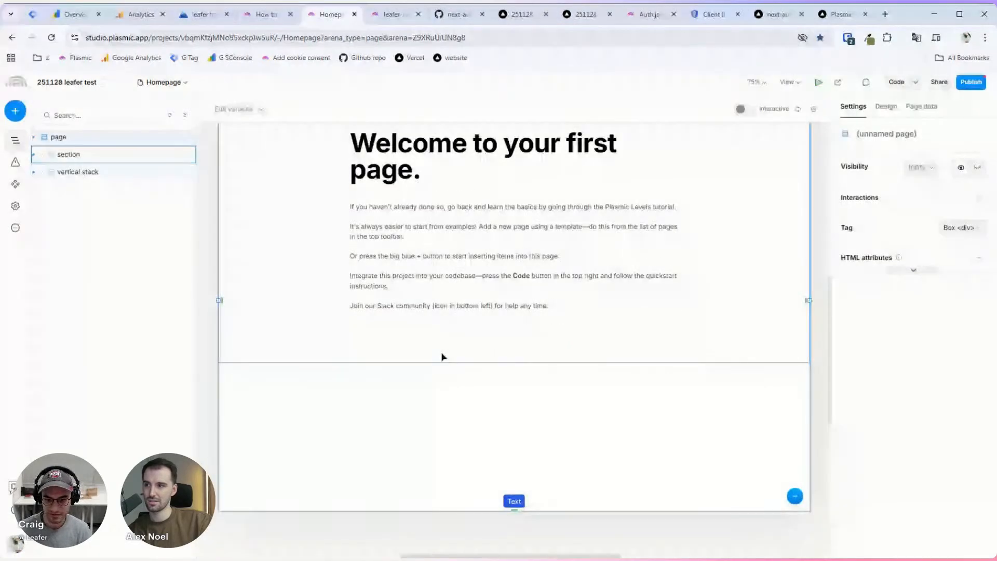
pyautogui.press('t')
pyautogui.click(411, 393)
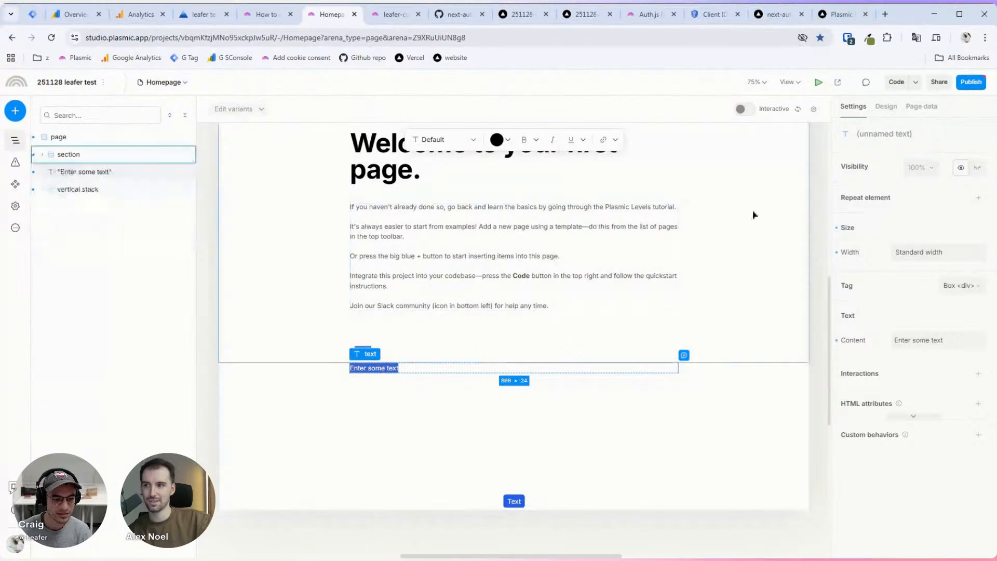
pyautogui.press('Escape')
pyautogui.press('Escape')
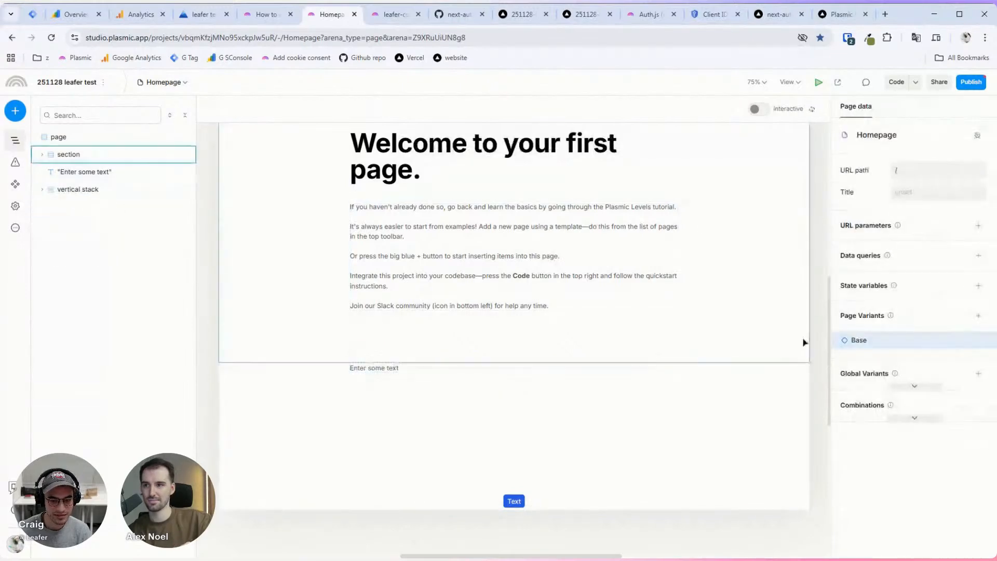
pyautogui.click(396, 368)
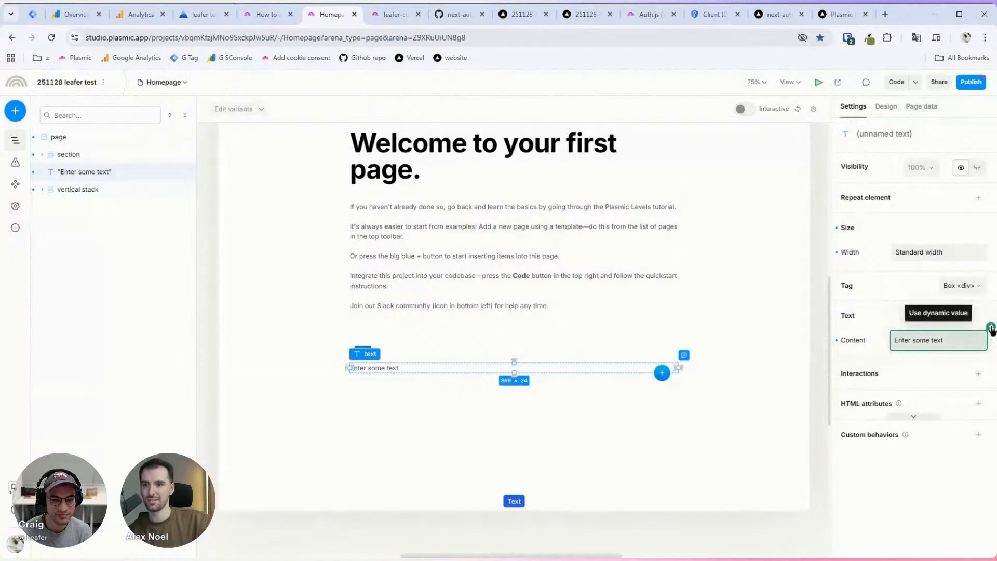
# Step: Bind the text content to the auth data field, replacing an initial auth status binding
pyautogui.click(990, 327)
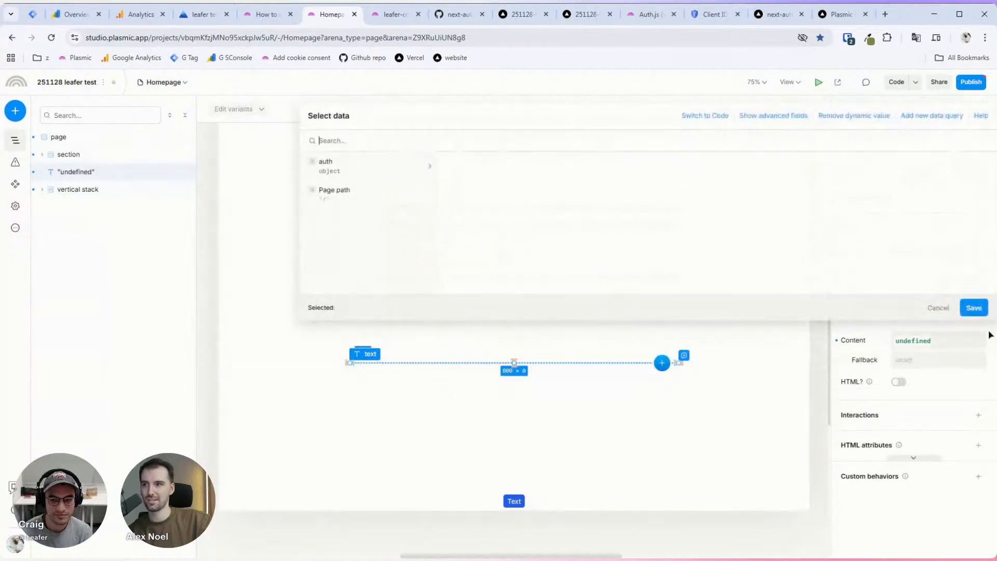
pyautogui.click(374, 169)
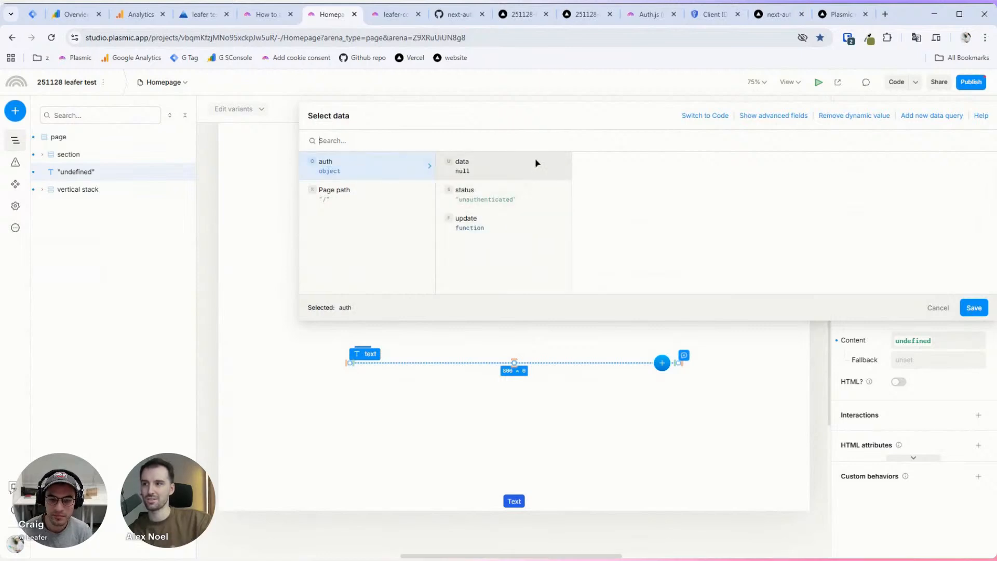
pyautogui.click(510, 199)
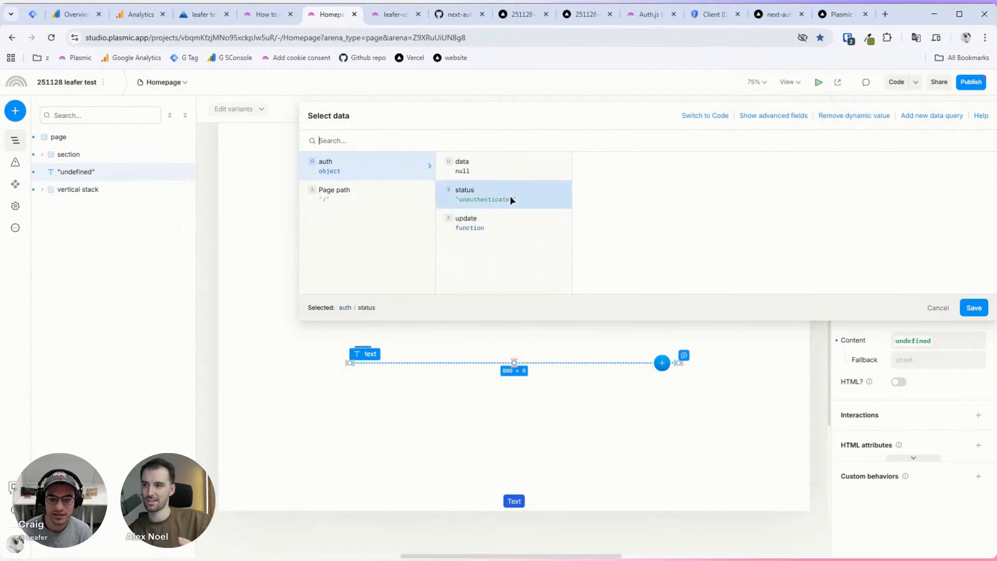
pyautogui.click(979, 310)
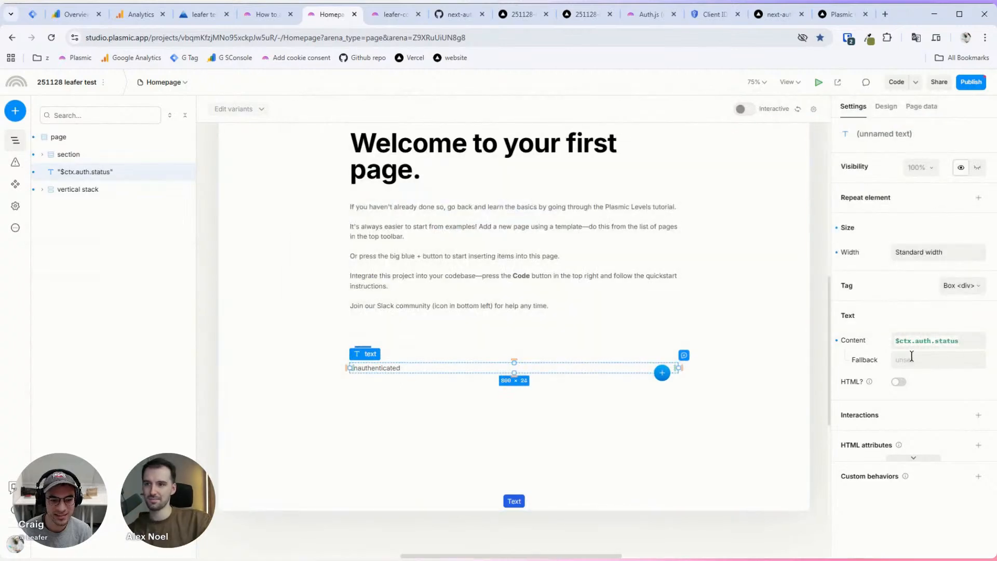
pyautogui.click(930, 341)
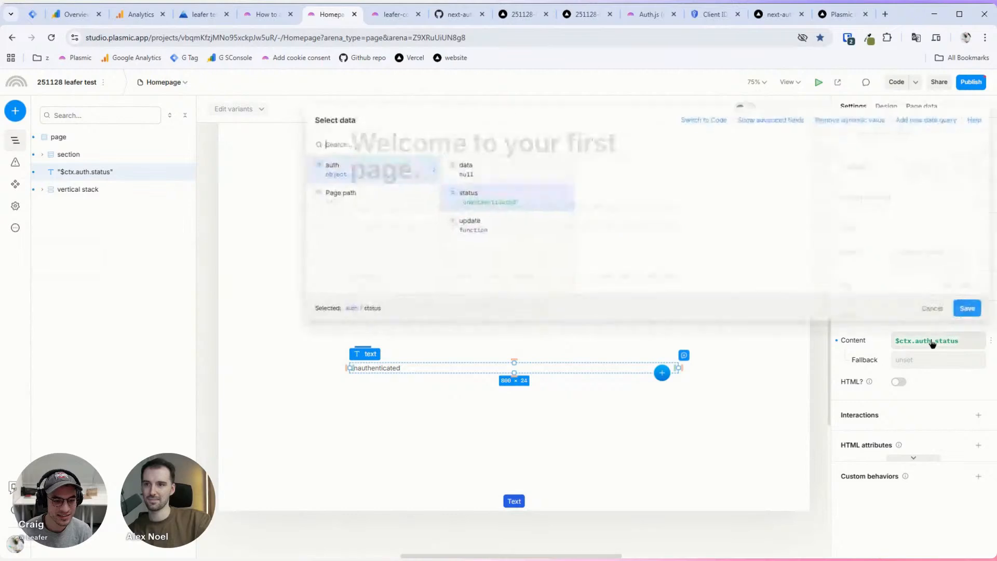
pyautogui.click(488, 177)
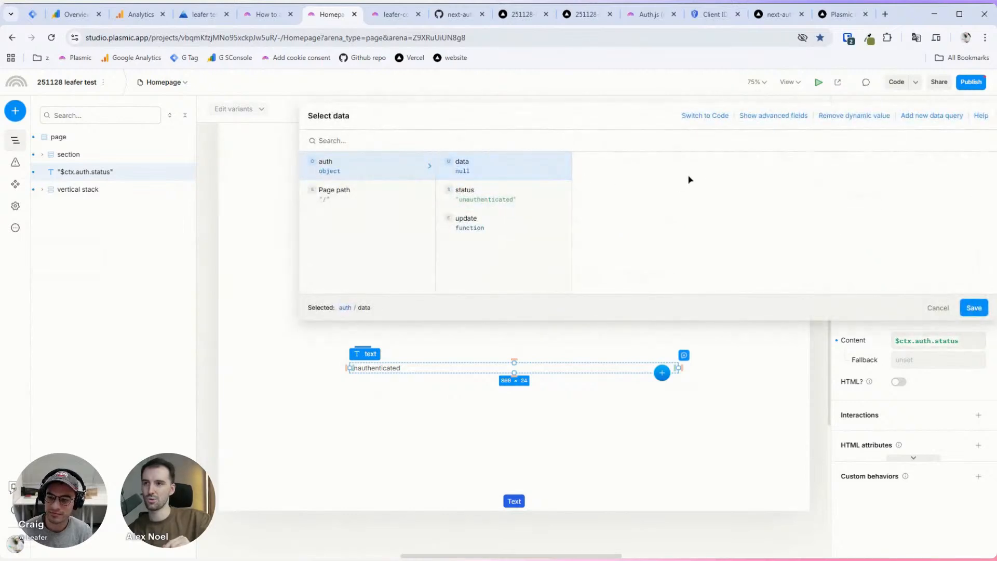
# Step: Use the AI assistant to make the binding JSON.stringify($ctx.auth.data), then save it
pyautogui.click(718, 121)
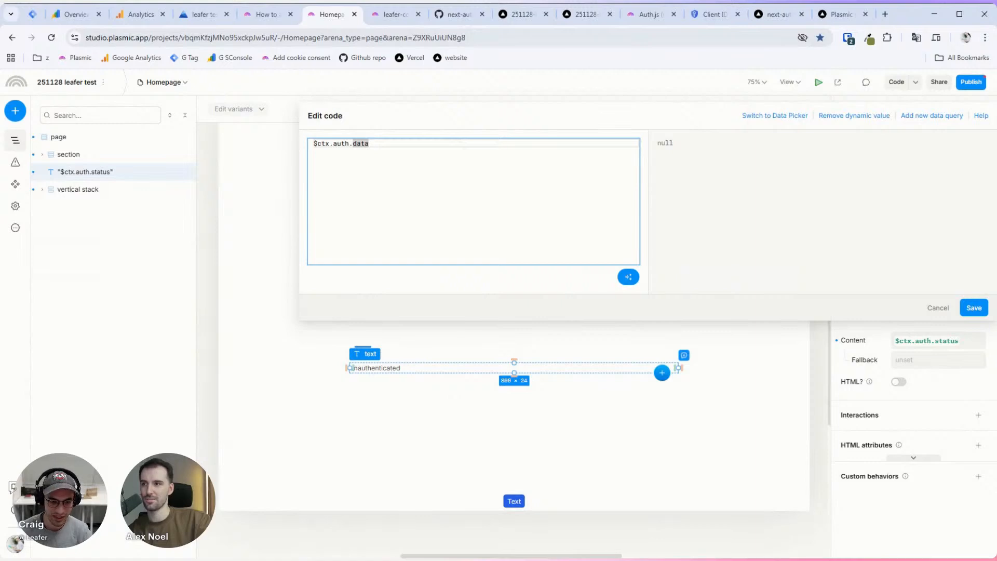
pyautogui.click(628, 277)
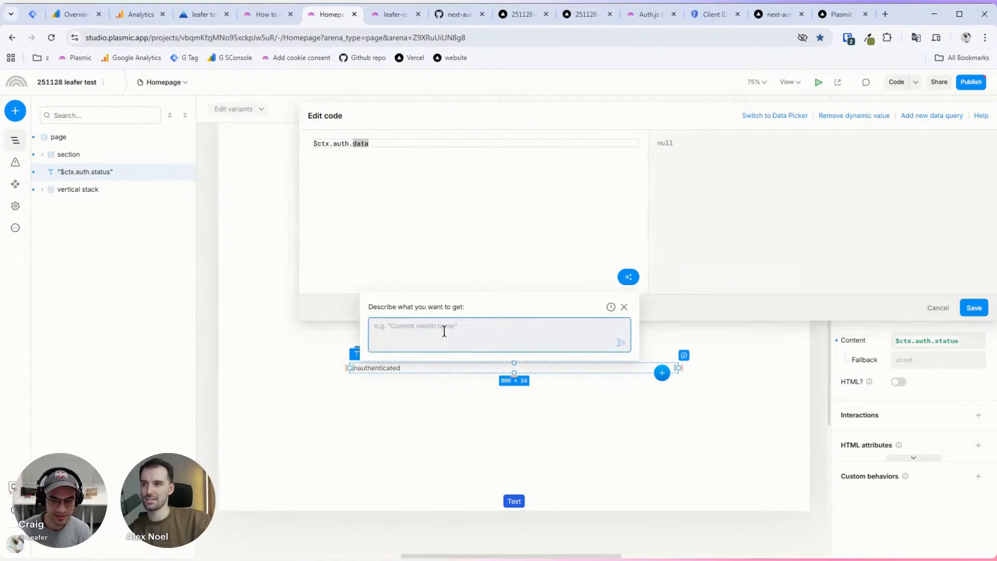
pyautogui.write('convert this value to a j')
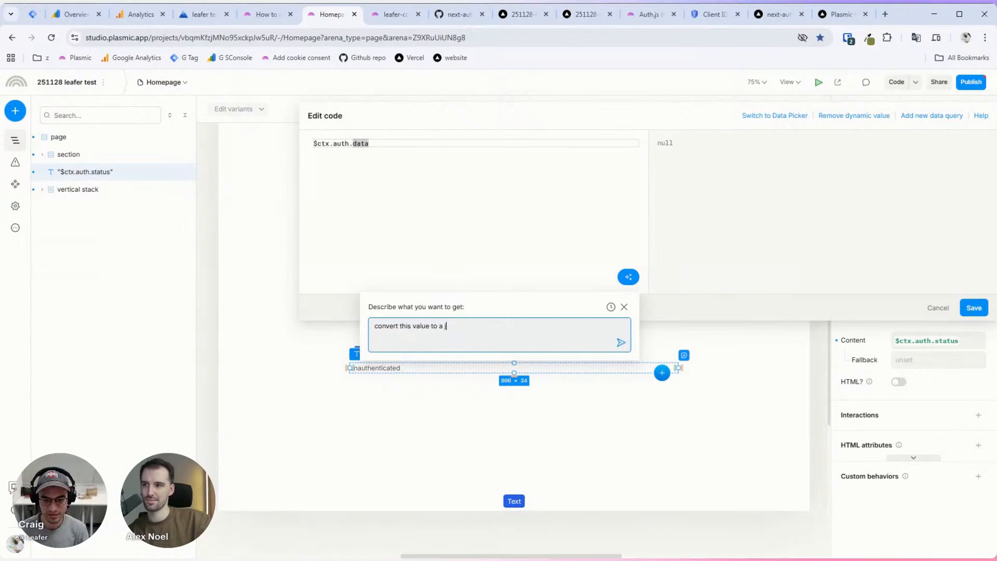
pyautogui.click(620, 342)
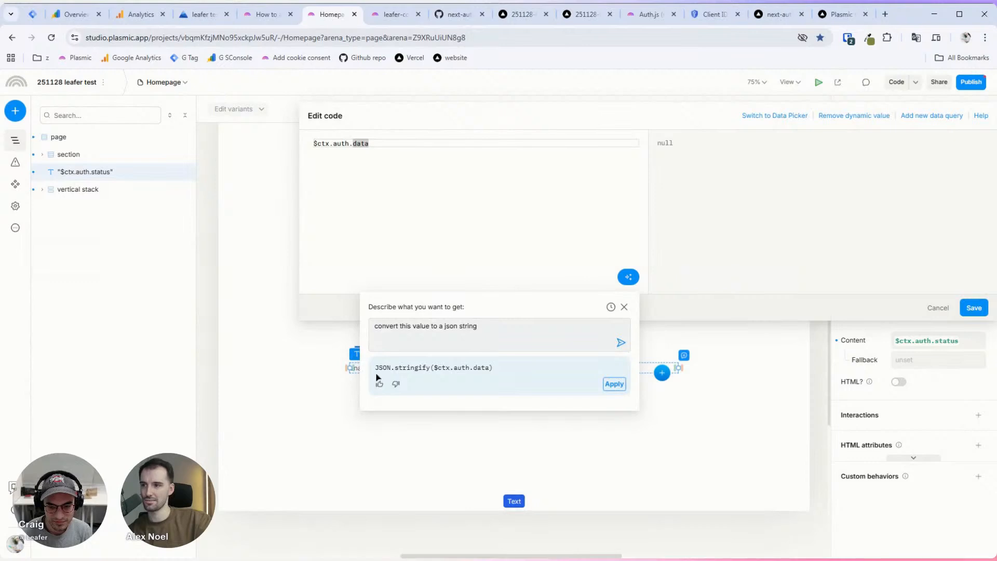
pyautogui.click(618, 385)
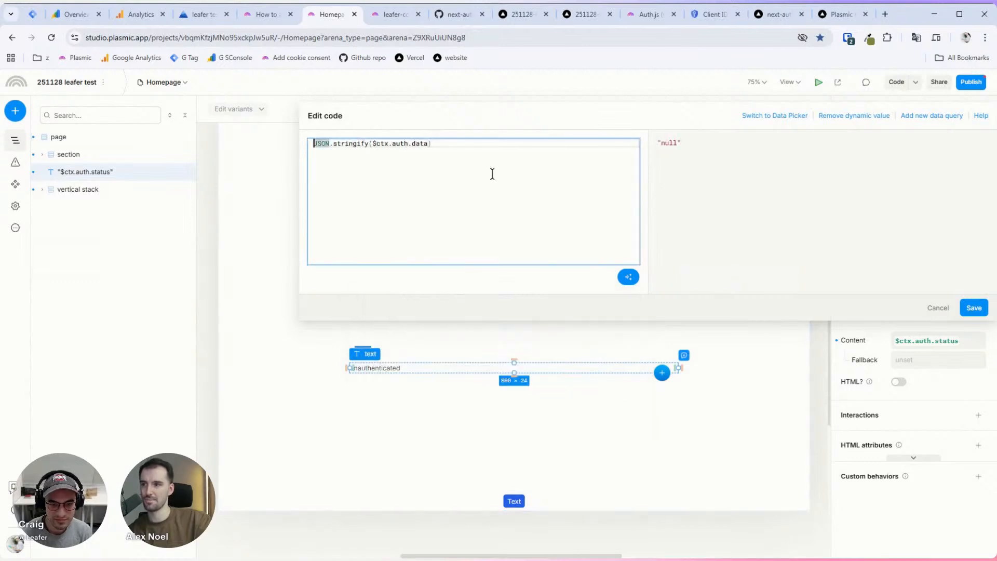
pyautogui.click(973, 306)
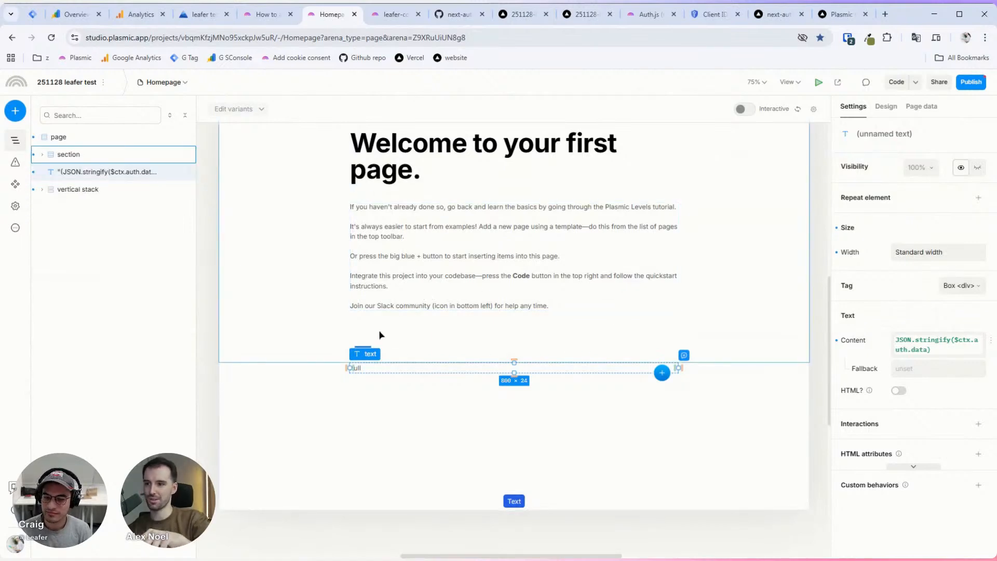
# Step: Select the Button and add a new On click action
pyautogui.click(516, 501)
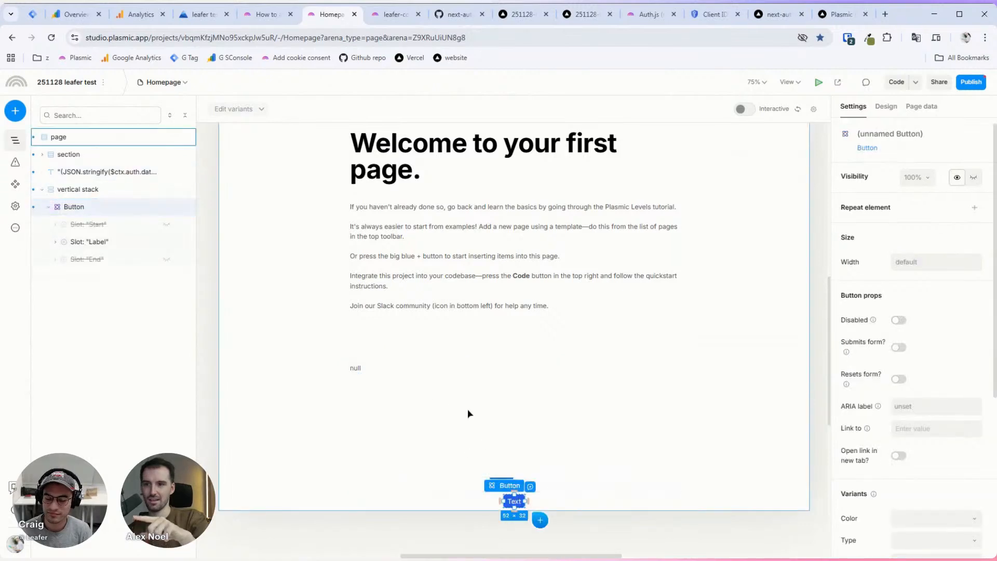
pyautogui.scroll(-1, 571, 441)
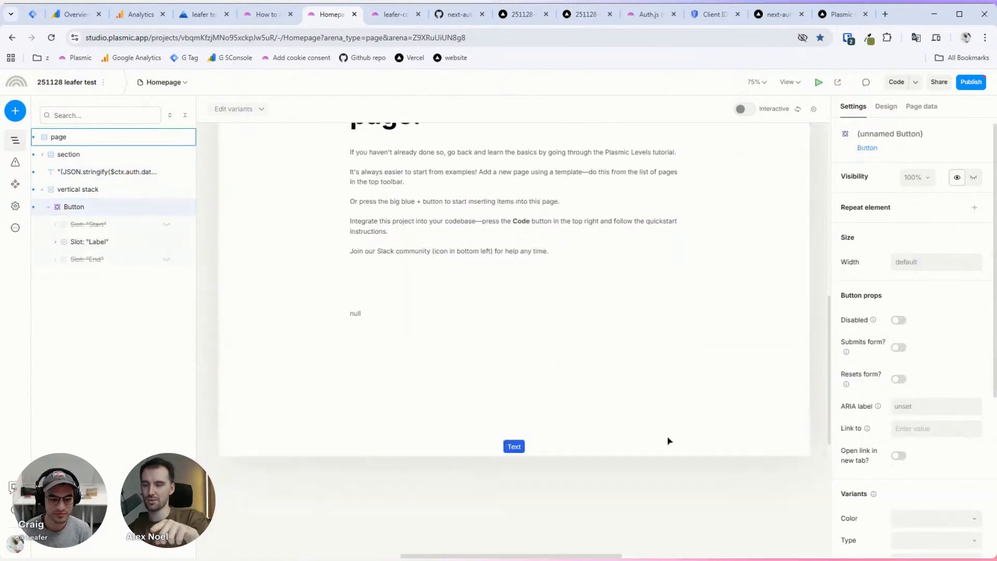
pyautogui.scroll(-3, 955, 391)
pyautogui.scroll(-1, 956, 396)
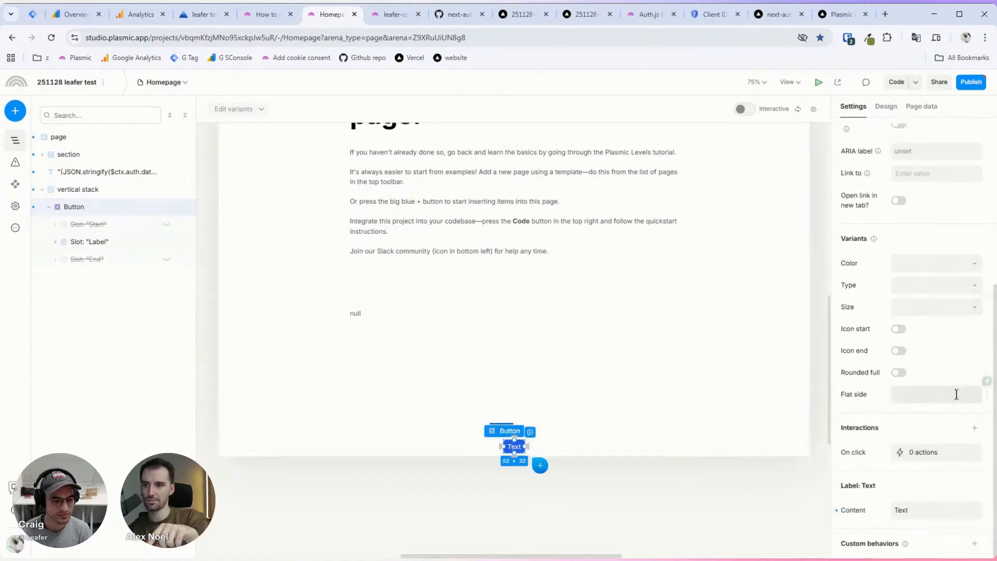
pyautogui.click(922, 453)
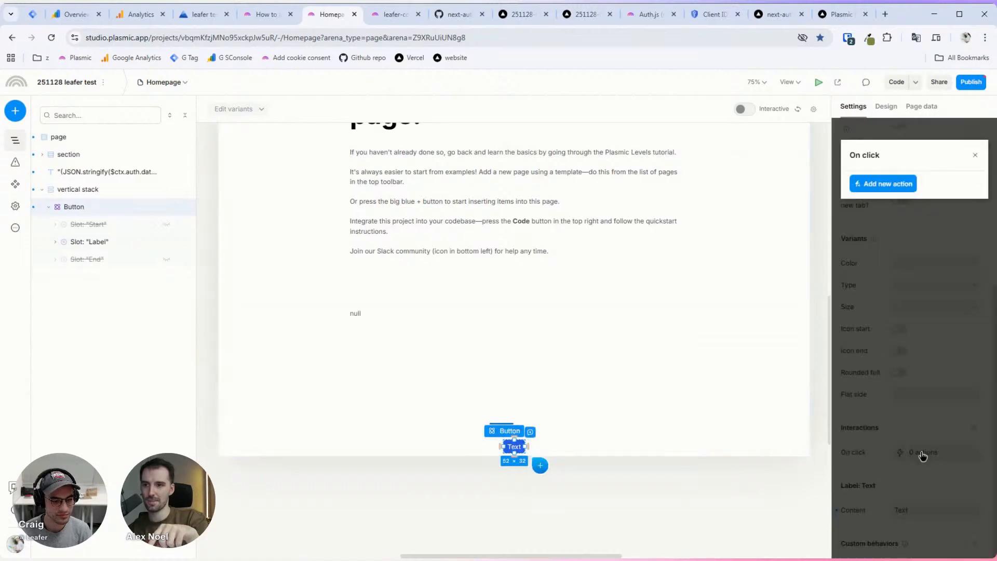
pyautogui.click(889, 185)
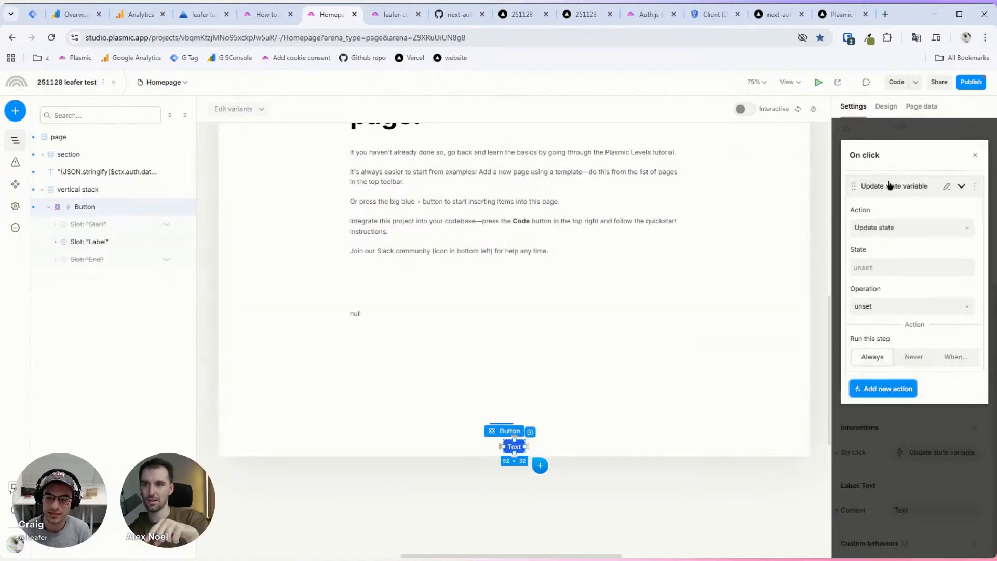
pyautogui.click(897, 229)
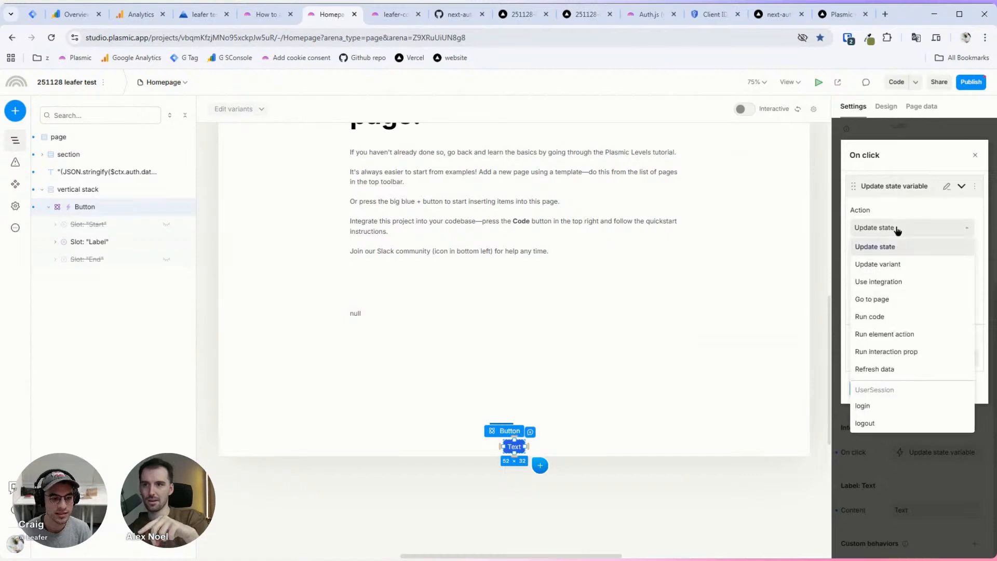
# Step: Set the action to the global login action with google as the provider
pyautogui.click(897, 410)
pyautogui.click(902, 283)
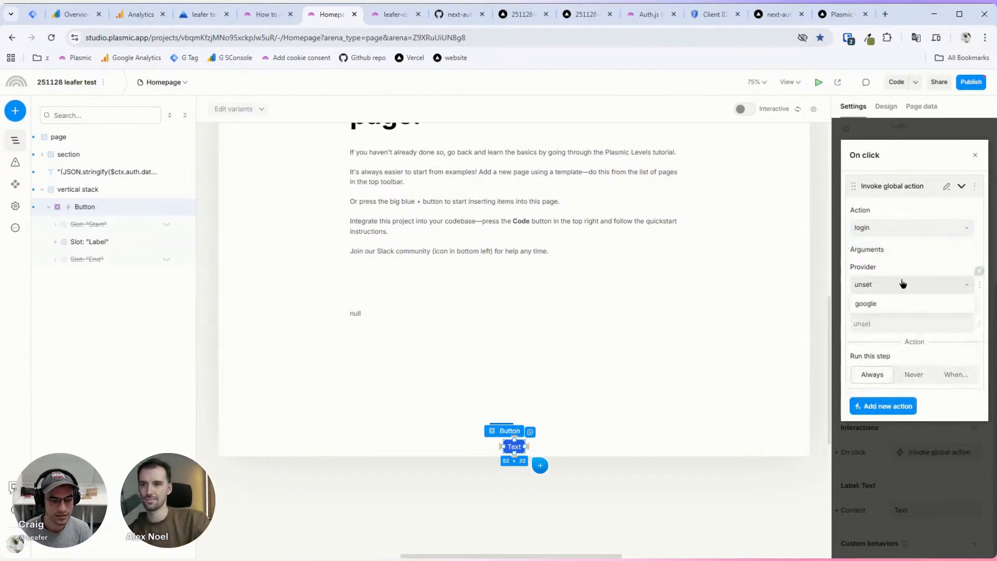
pyautogui.click(906, 252)
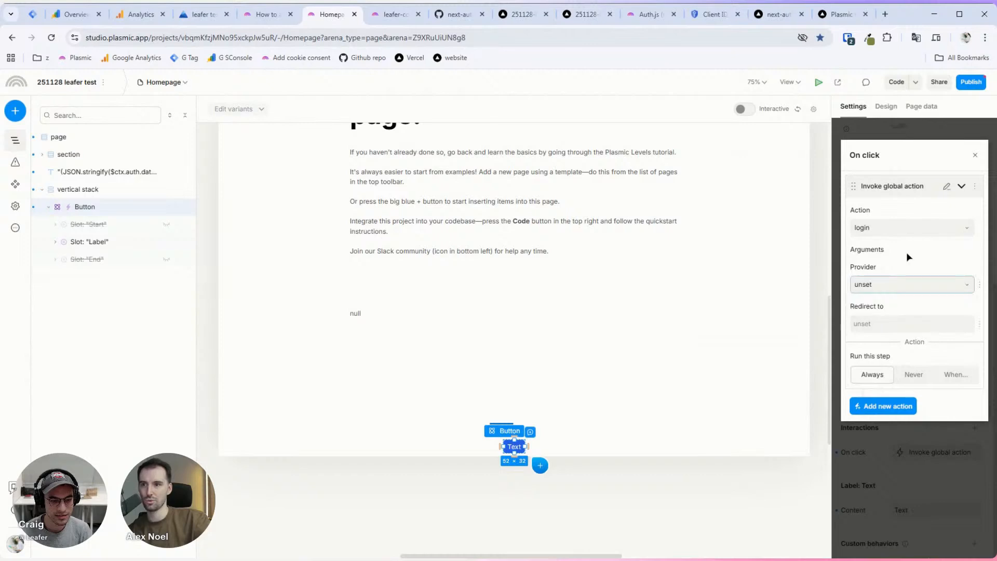
pyautogui.click(904, 284)
pyautogui.click(896, 305)
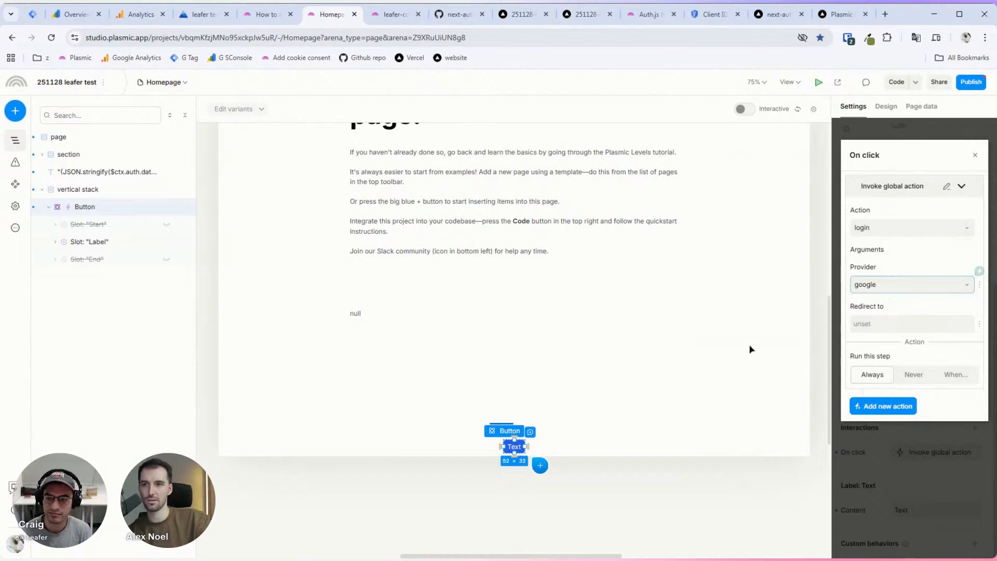
pyautogui.click(927, 463)
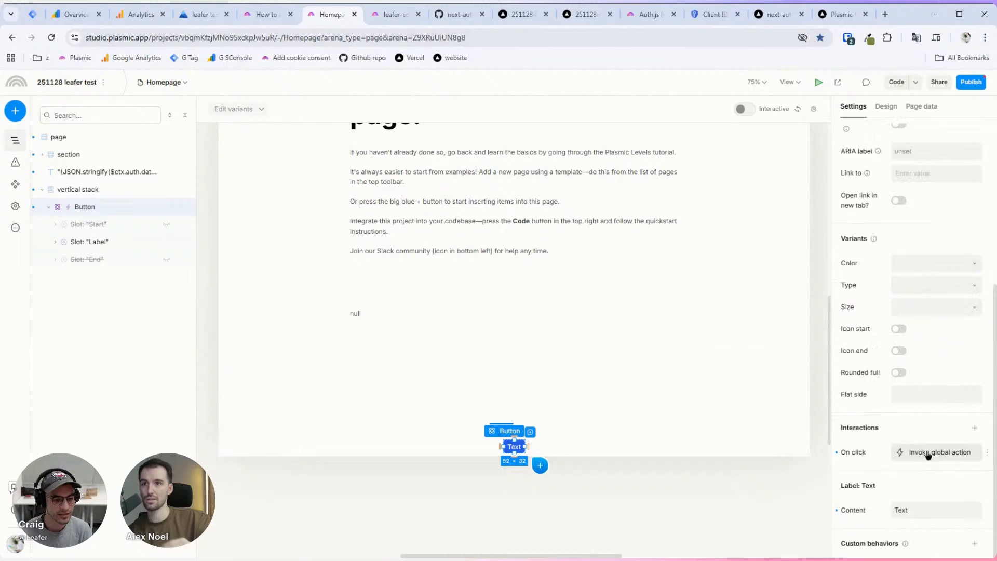
pyautogui.click(971, 82)
# Step: Remove the project's GitHub repository connection from the publish dialog
pyautogui.scroll(-1, 818, 375)
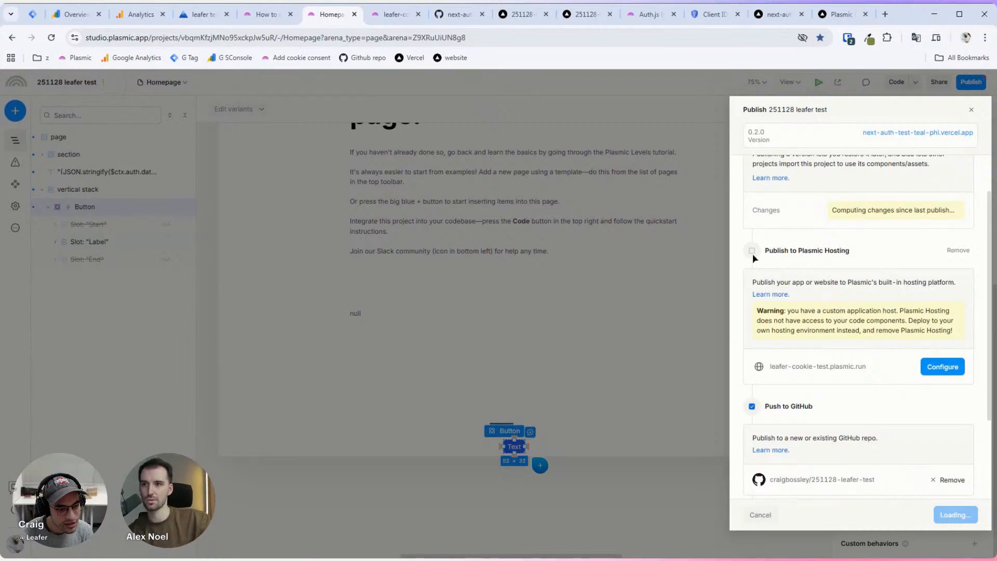
pyautogui.scroll(-2, 830, 403)
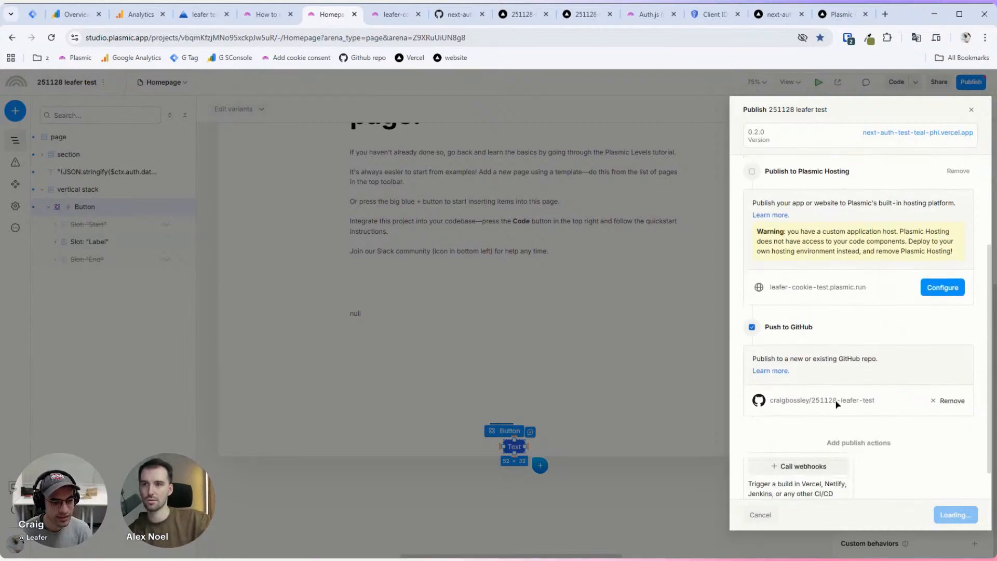
pyautogui.scroll(2, 882, 394)
pyautogui.scroll(-2, 903, 430)
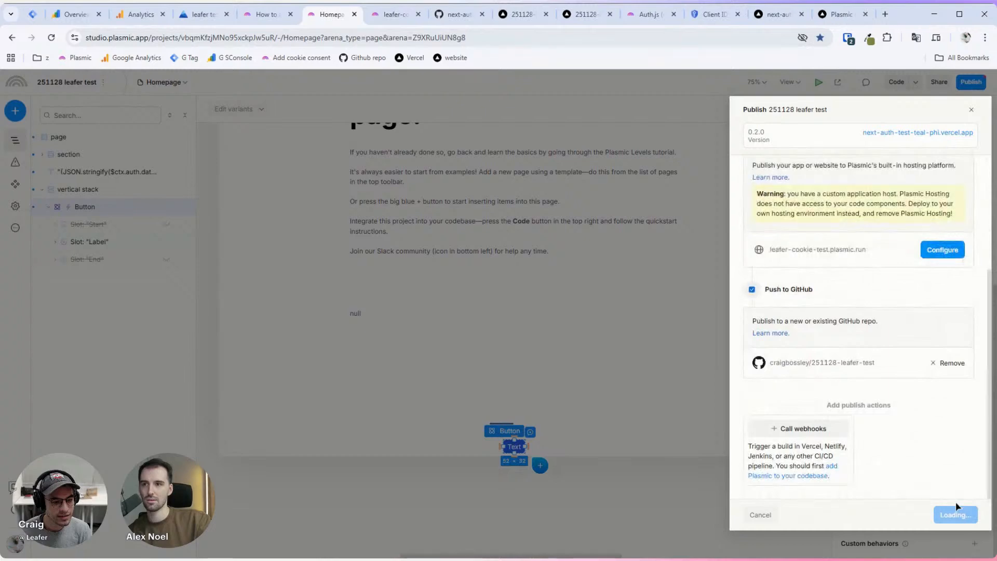
pyautogui.scroll(2, 919, 462)
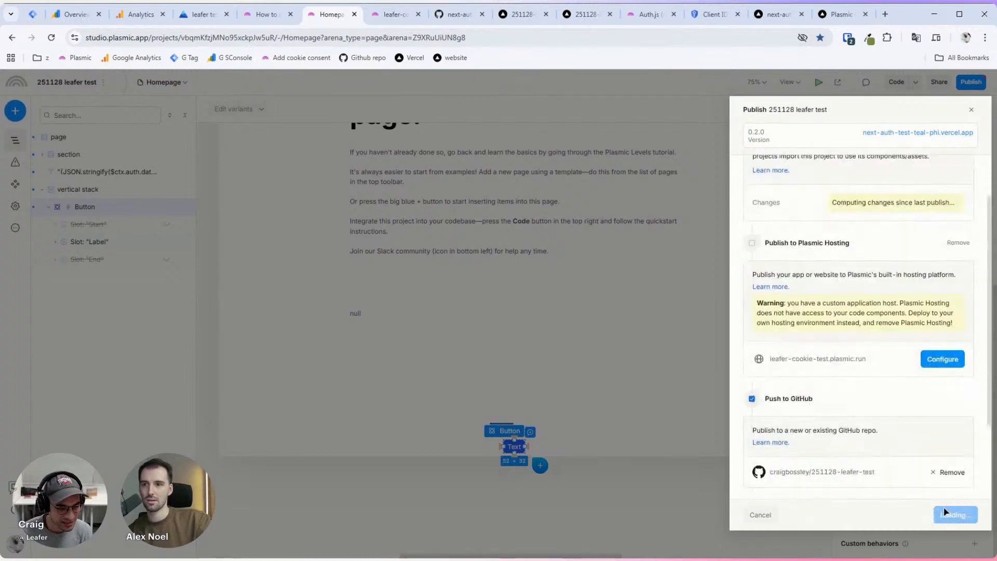
pyautogui.scroll(1, 916, 487)
pyautogui.scroll(-3, 911, 475)
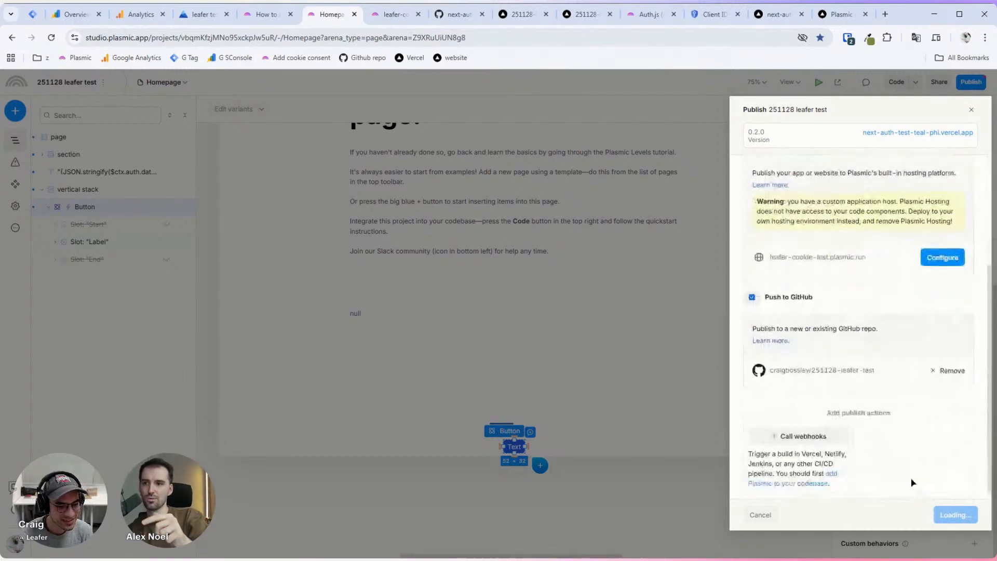
pyautogui.scroll(3, 906, 455)
pyautogui.scroll(-1, 902, 442)
pyautogui.scroll(-2, 903, 442)
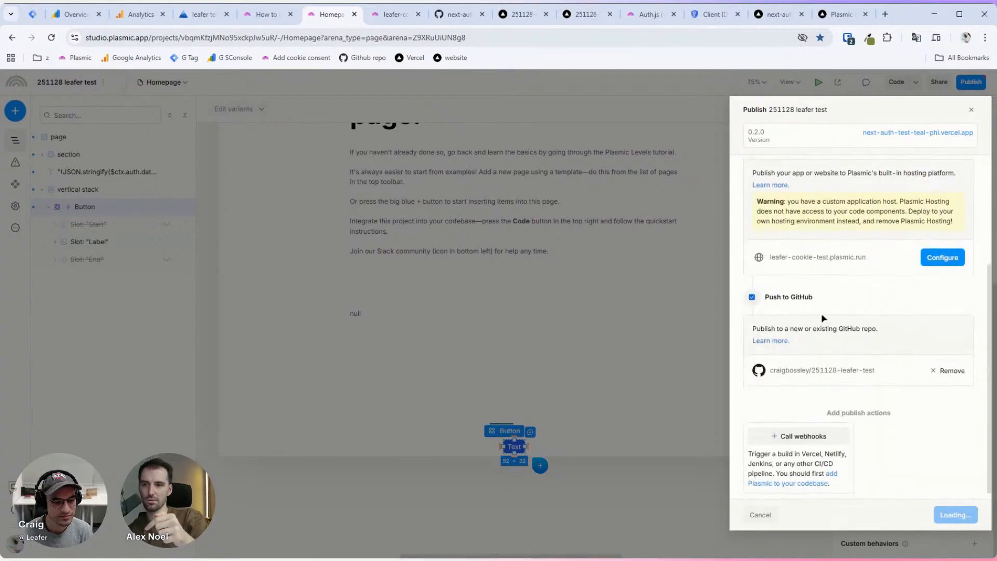
pyautogui.click(950, 372)
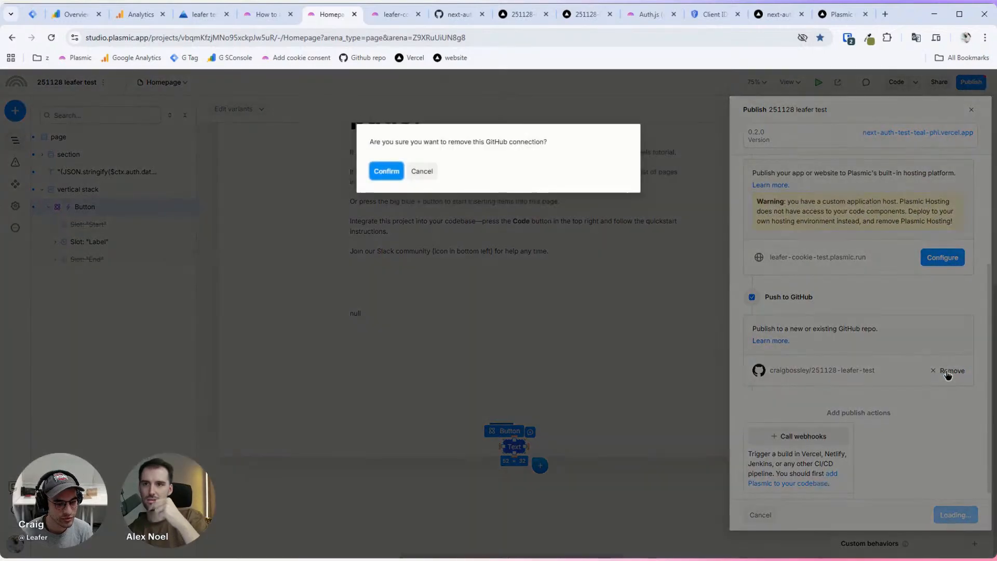
pyautogui.click(385, 169)
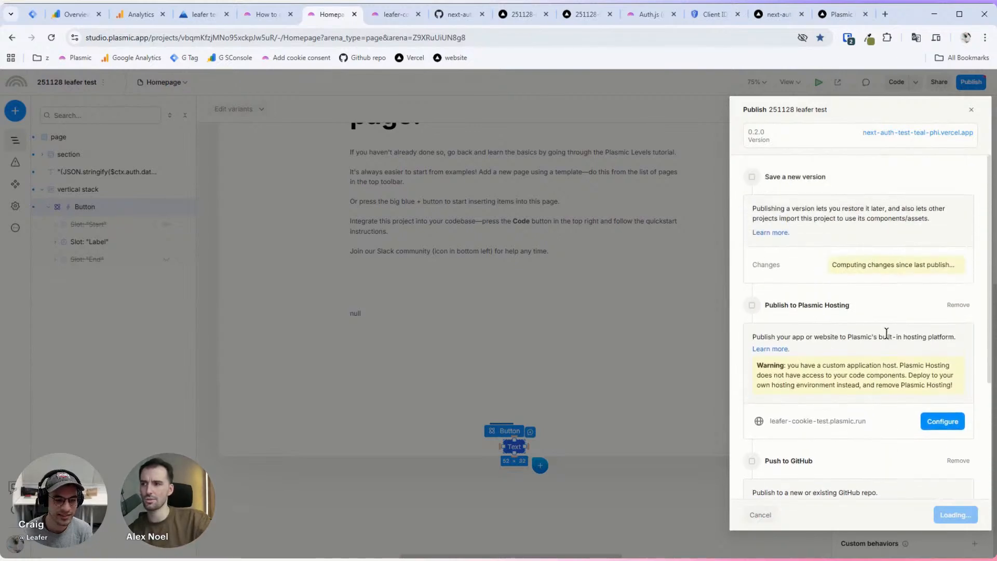
# Step: Publish version 1.0.0 described as 'connect to app host' and open the deployed site
pyautogui.scroll(-4, 862, 332)
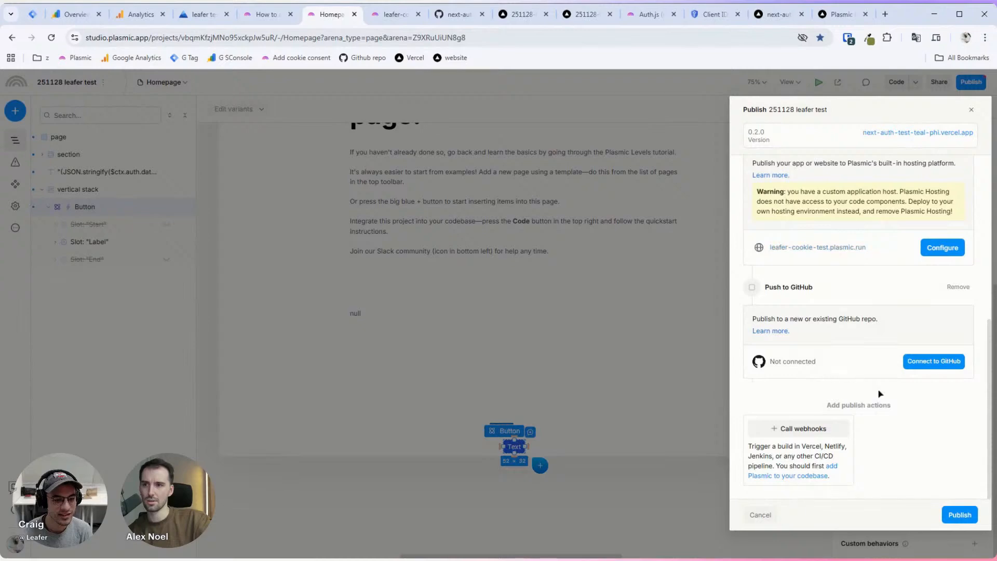
pyautogui.scroll(5, 888, 425)
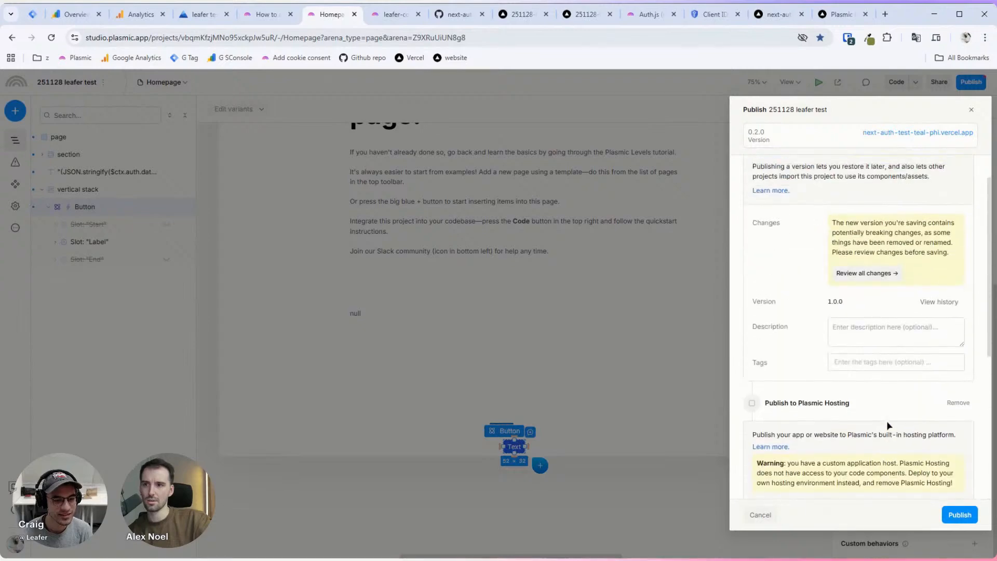
pyautogui.click(879, 337)
pyautogui.write('ad')
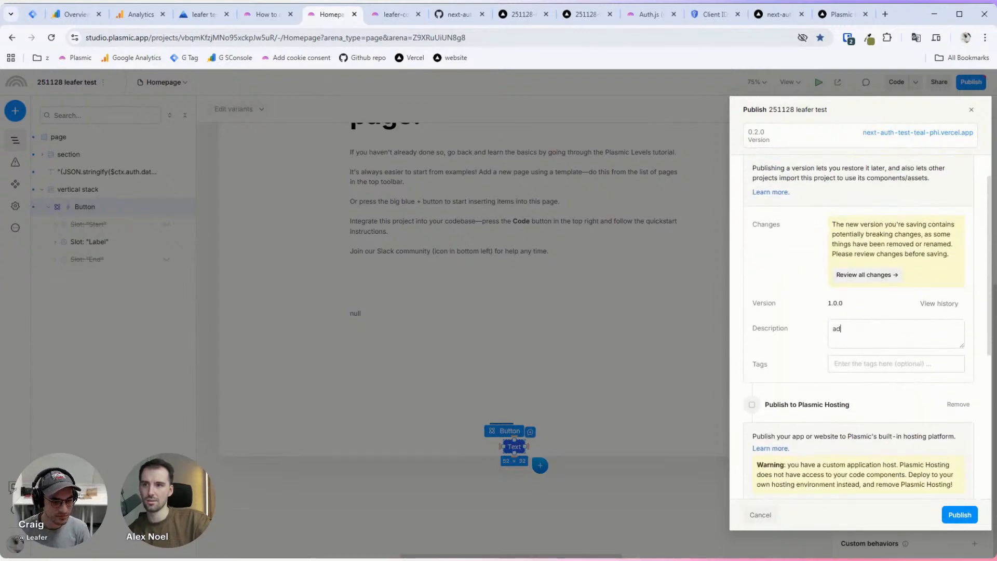
pyautogui.press('BackSpace')
pyautogui.press('BackSpace')
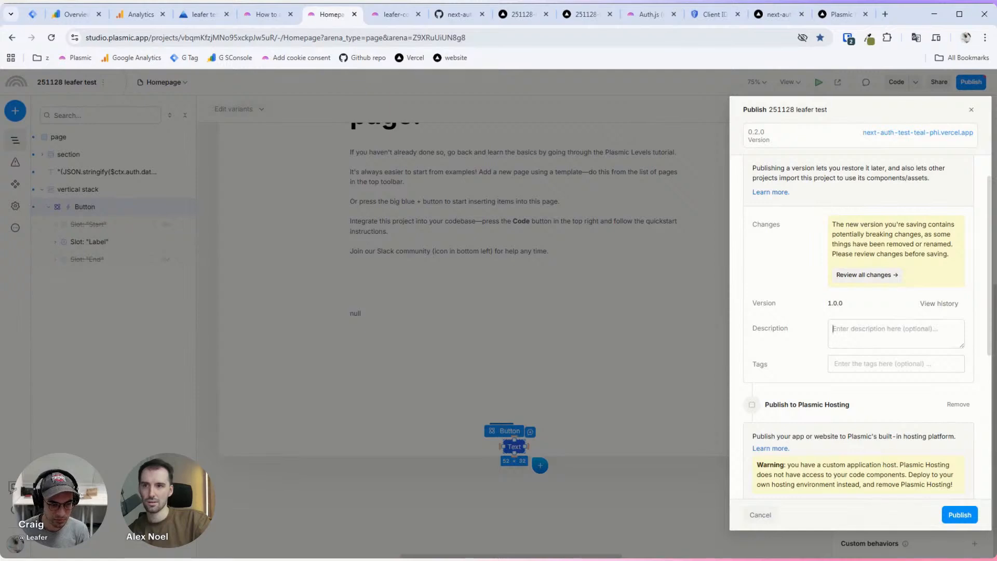
pyautogui.write('co')
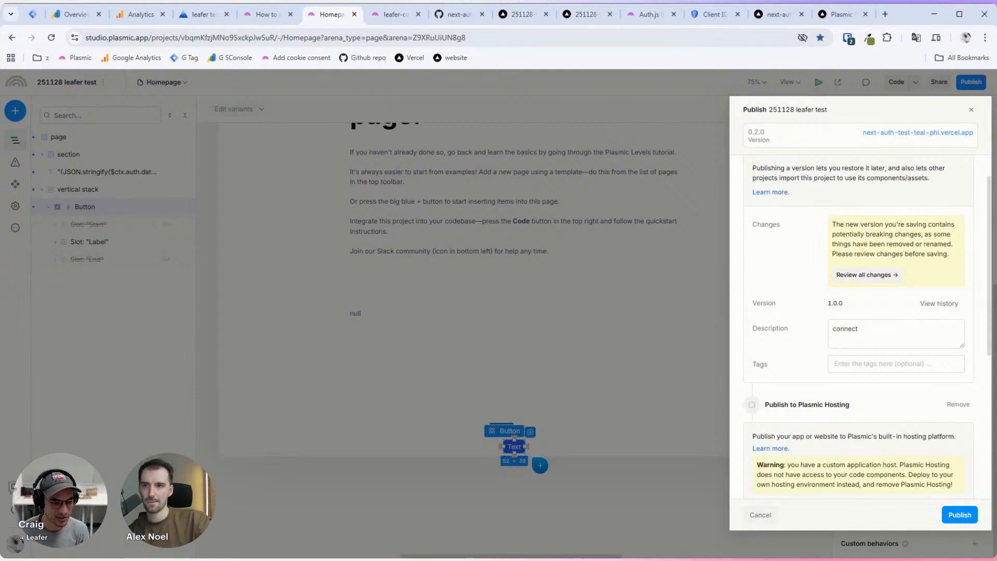
pyautogui.write('nnect')
pyautogui.hotkey('ctrl', 'a')
pyautogui.press('BackSpace')
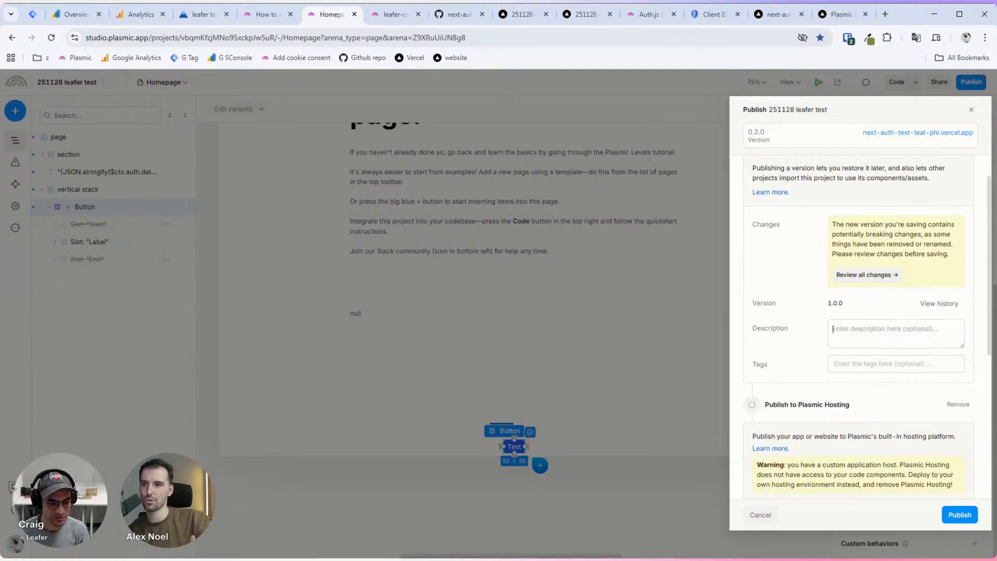
pyautogui.write('connect to app host')
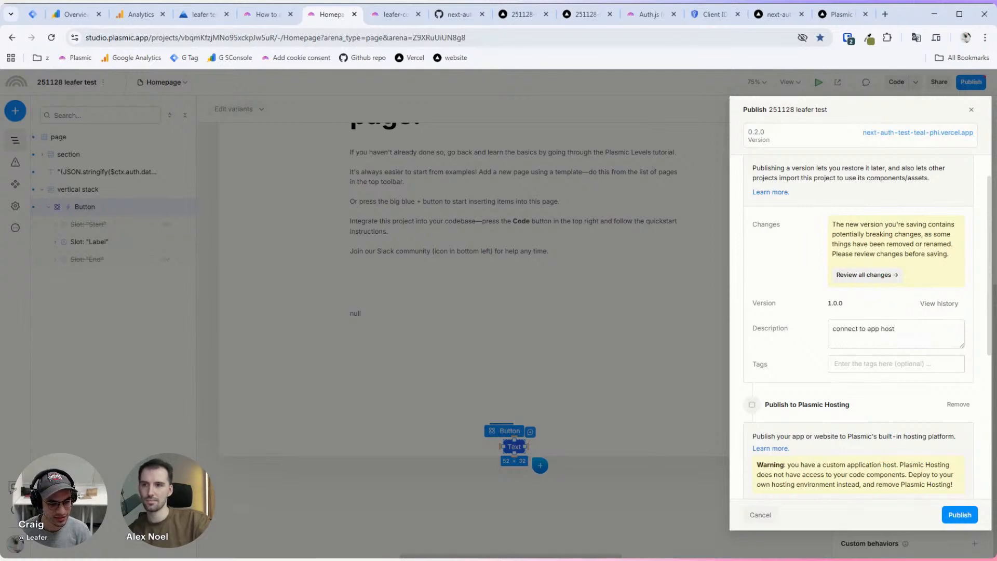
pyautogui.scroll(-5, 890, 321)
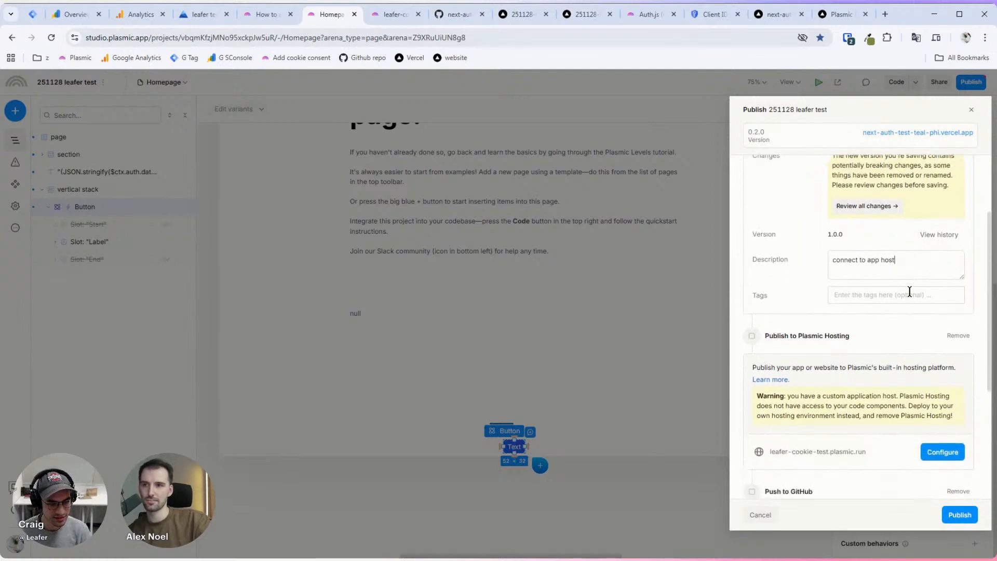
pyautogui.click(958, 513)
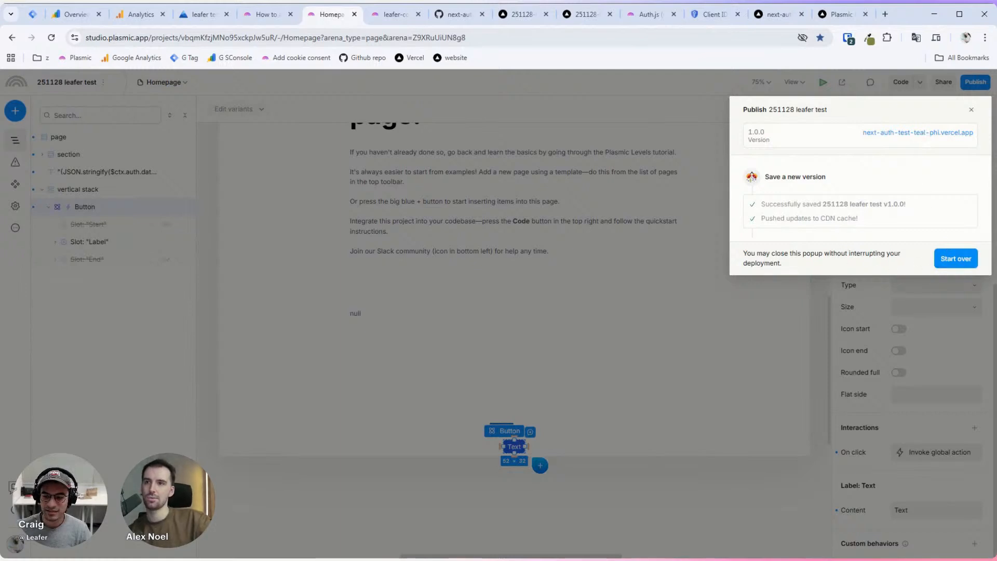
pyautogui.click(923, 134)
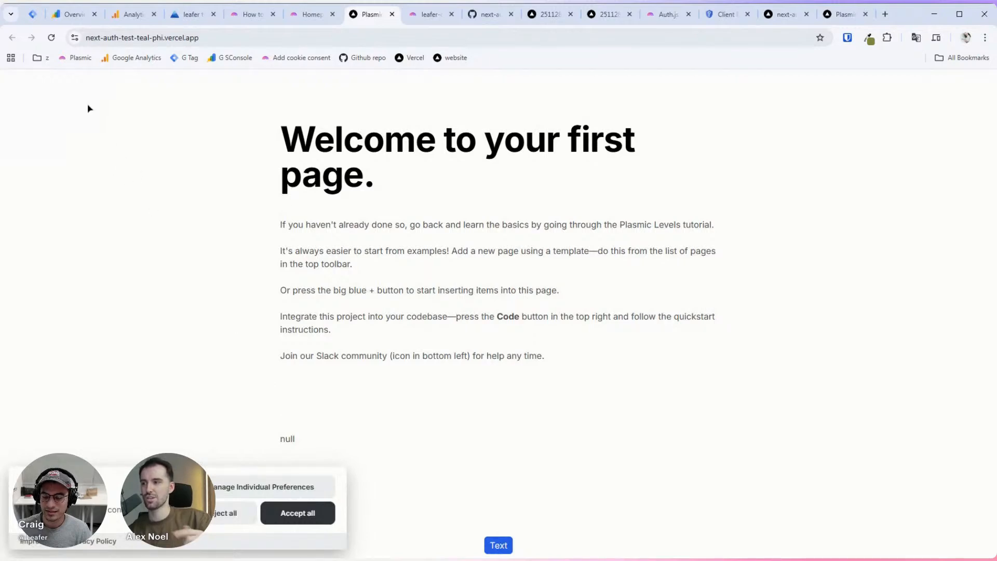
# Step: Dismiss the publish popup in Plasmic Studio and select the button's Text label
pyautogui.click(310, 20)
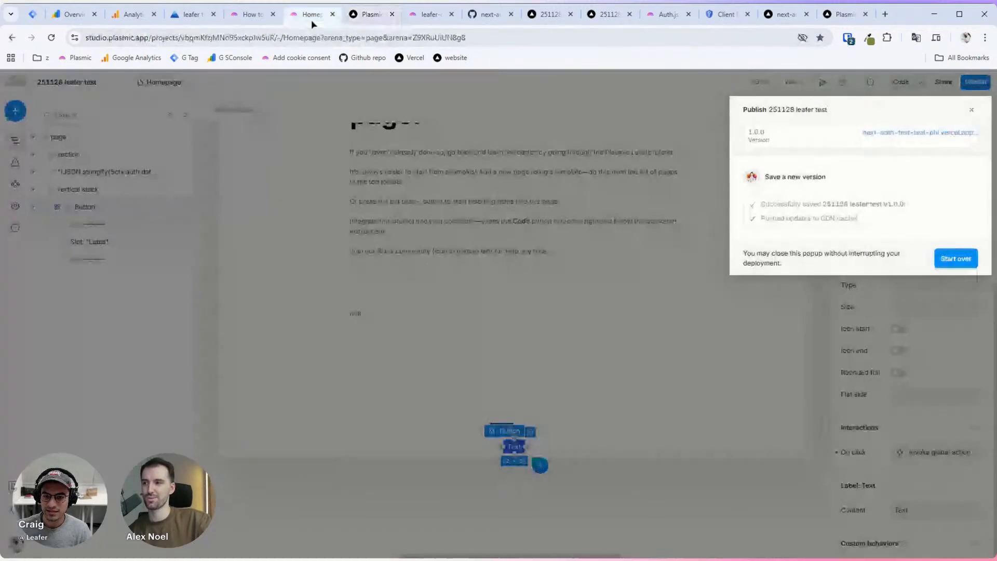
pyautogui.click(954, 258)
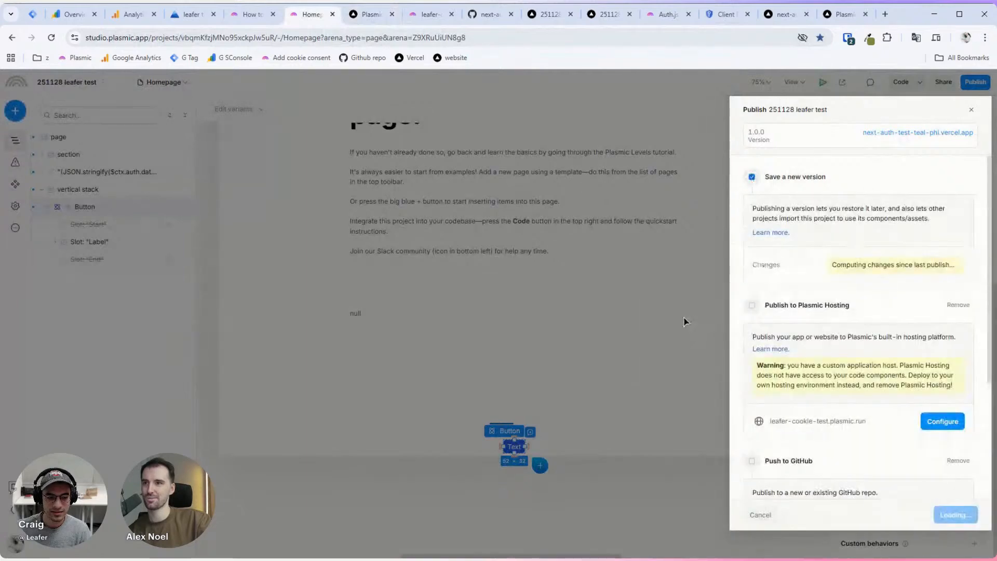
pyautogui.click(685, 289)
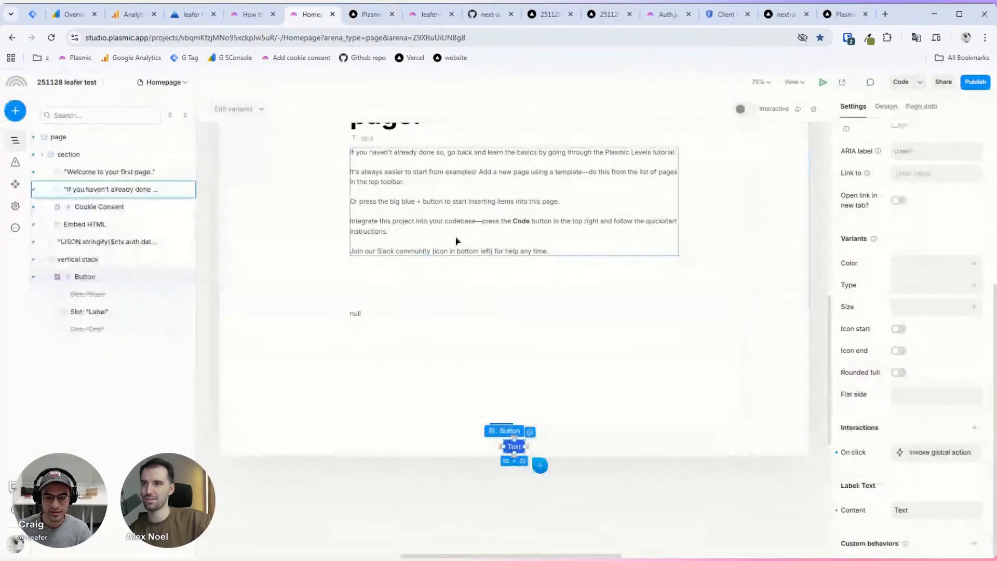
pyautogui.click(520, 447)
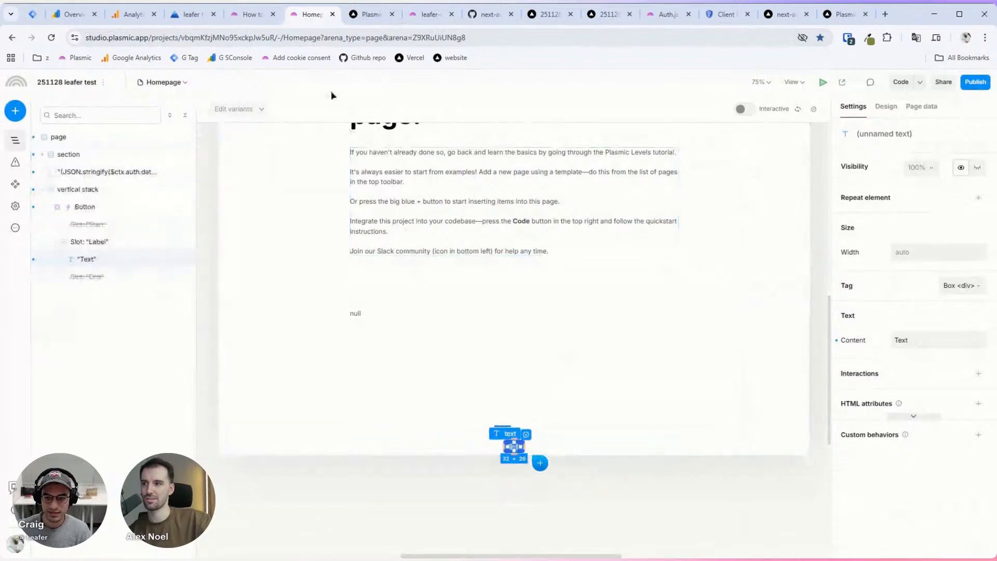
# Step: Try logging in on the deployed Vercel site, hitting Google's redirect_uri_mismatch error
pyautogui.click(363, 15)
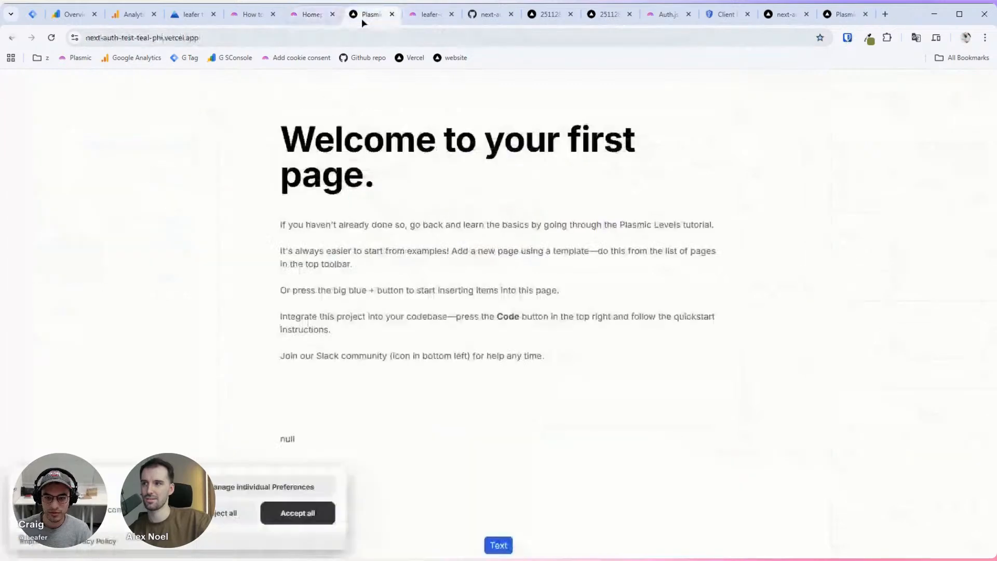
pyautogui.click(501, 547)
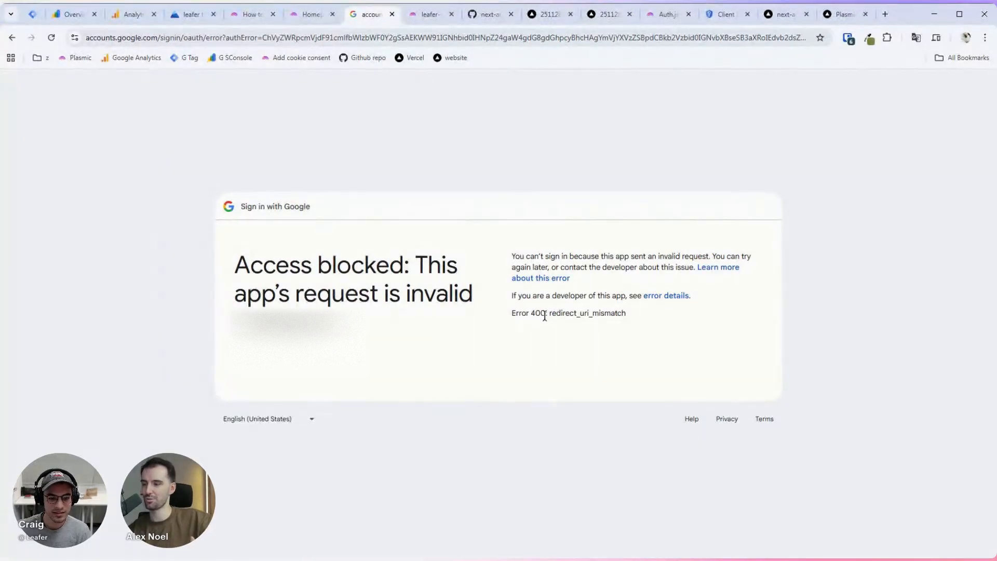
pyautogui.moveTo(551, 314); pyautogui.dragTo(635, 315)
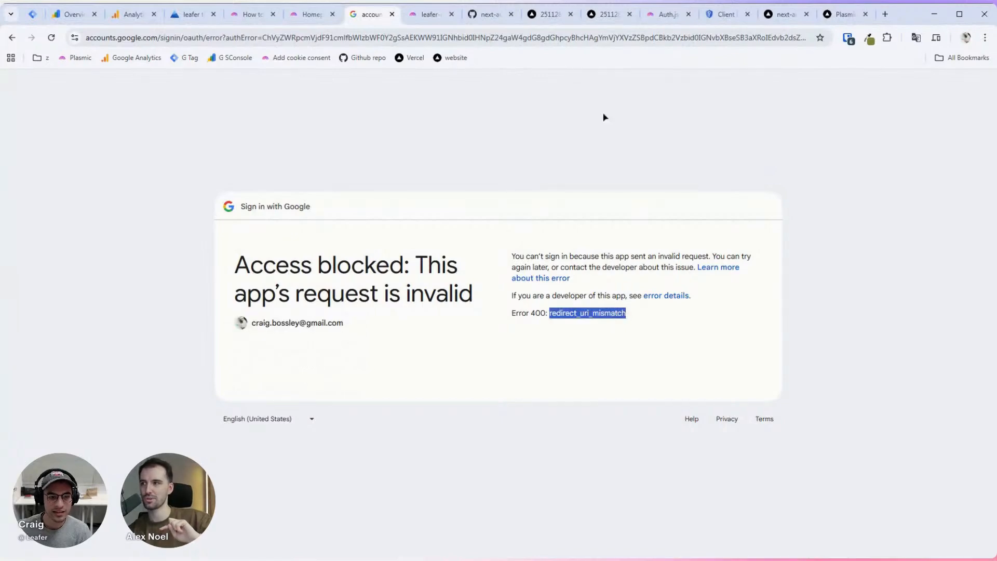
pyautogui.click(723, 14)
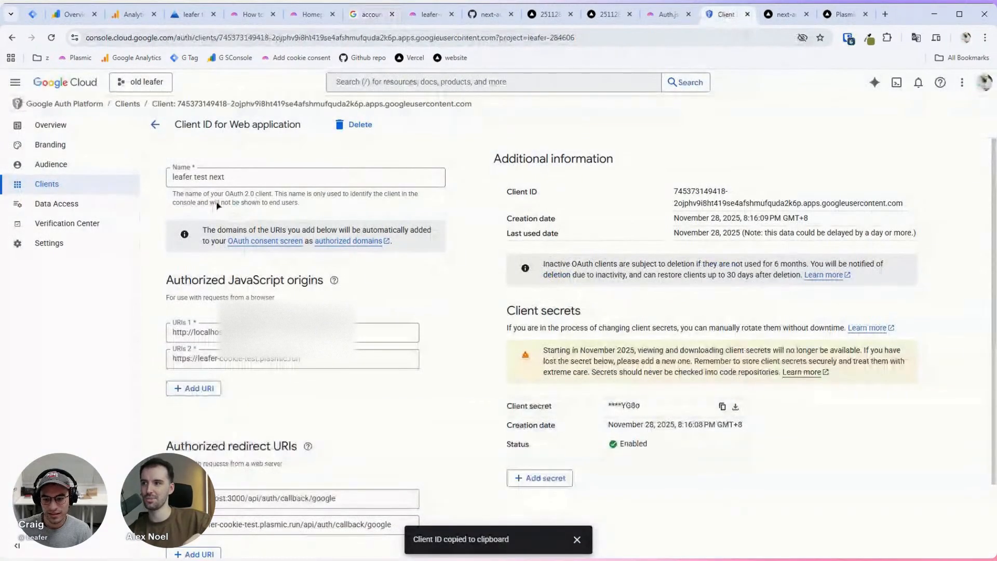
pyautogui.scroll(-1, 177, 255)
pyautogui.click(193, 333)
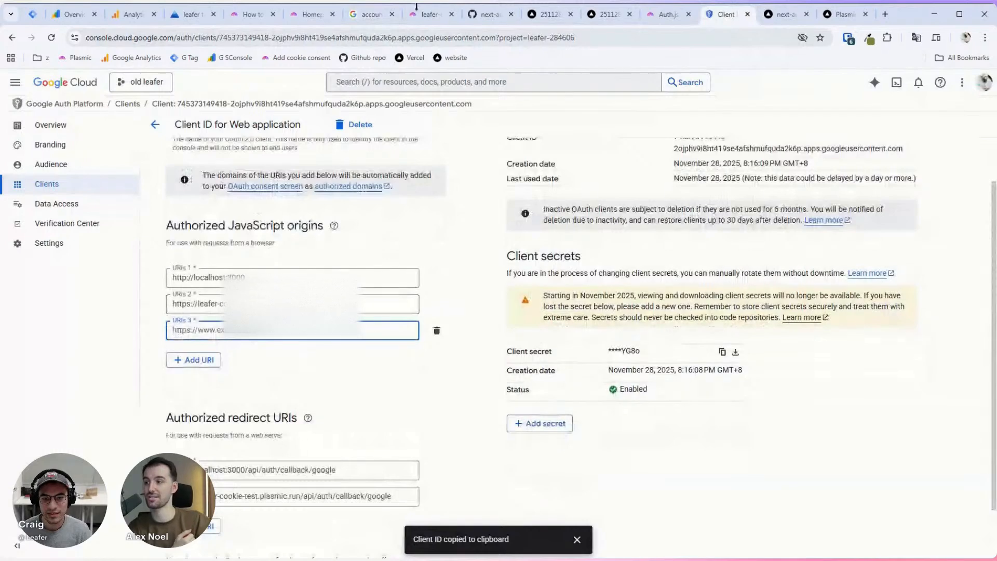
pyautogui.click(430, 14)
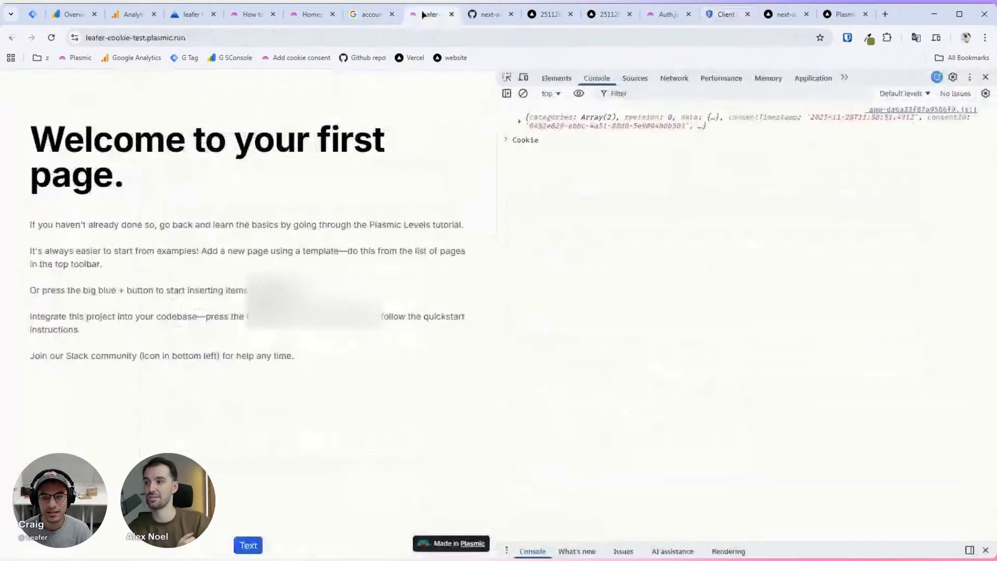
pyautogui.click(363, 14)
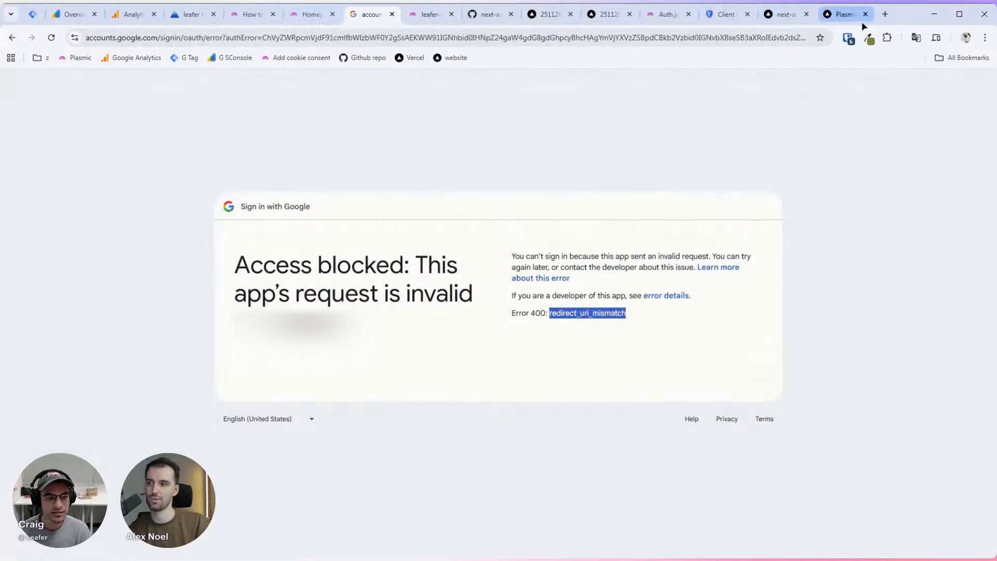
pyautogui.click(834, 14)
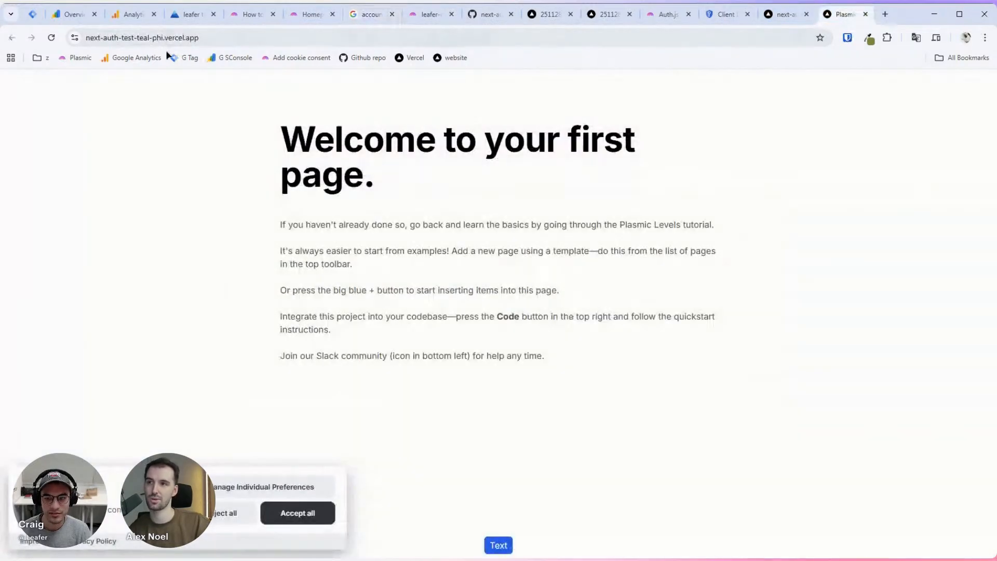
pyautogui.click(142, 38)
pyautogui.hotkey('ctrl', 'c')
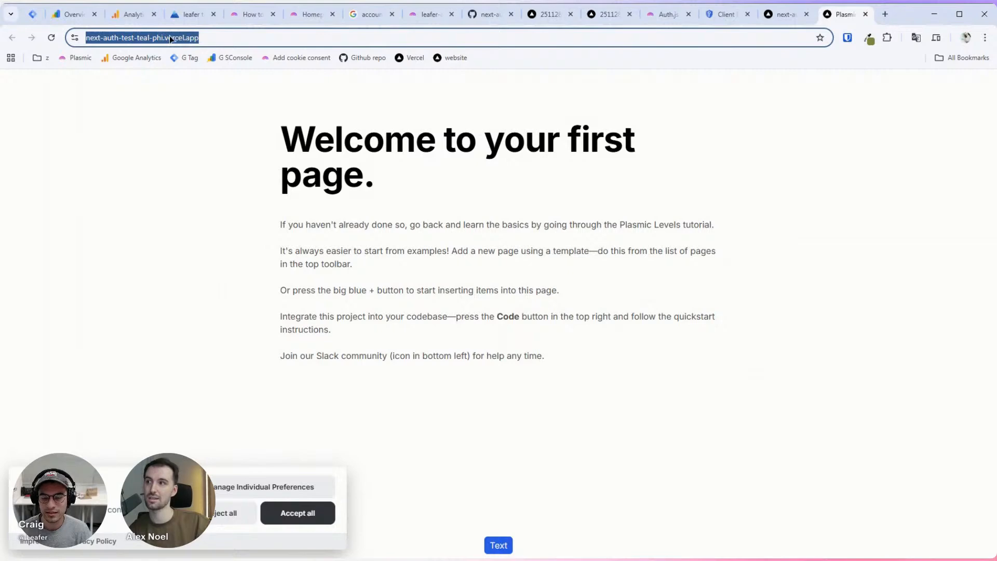
pyautogui.click(668, 14)
pyautogui.click(724, 14)
pyautogui.hotkey('ctrl', 'v')
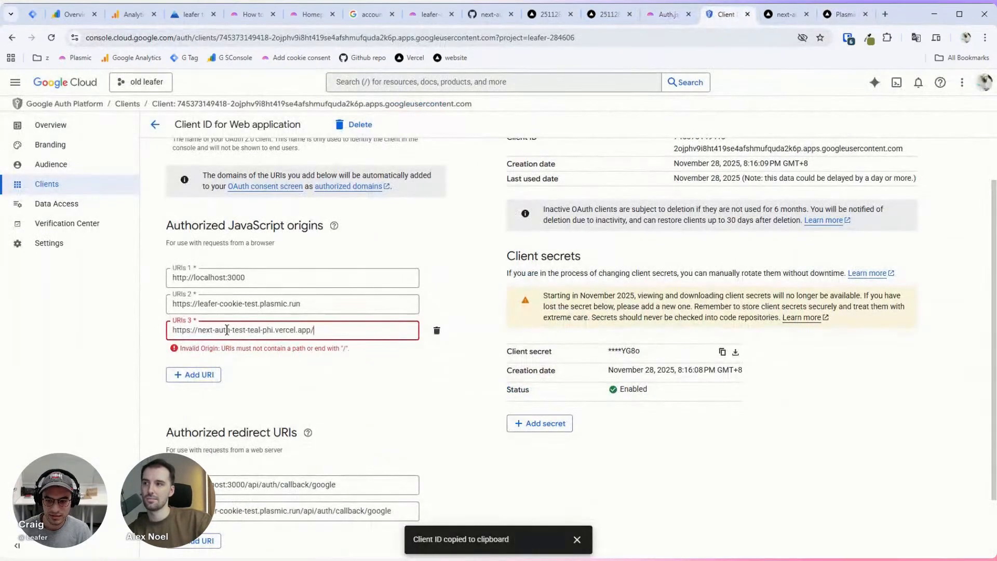
pyautogui.scroll(-1, 351, 288)
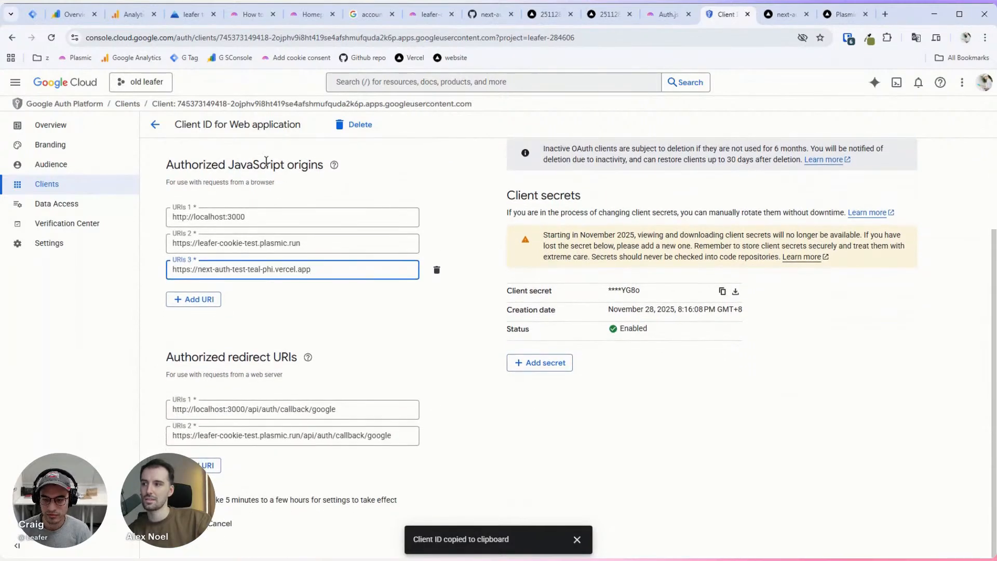
pyautogui.click(212, 469)
pyautogui.hotkey('ctrl', 'v')
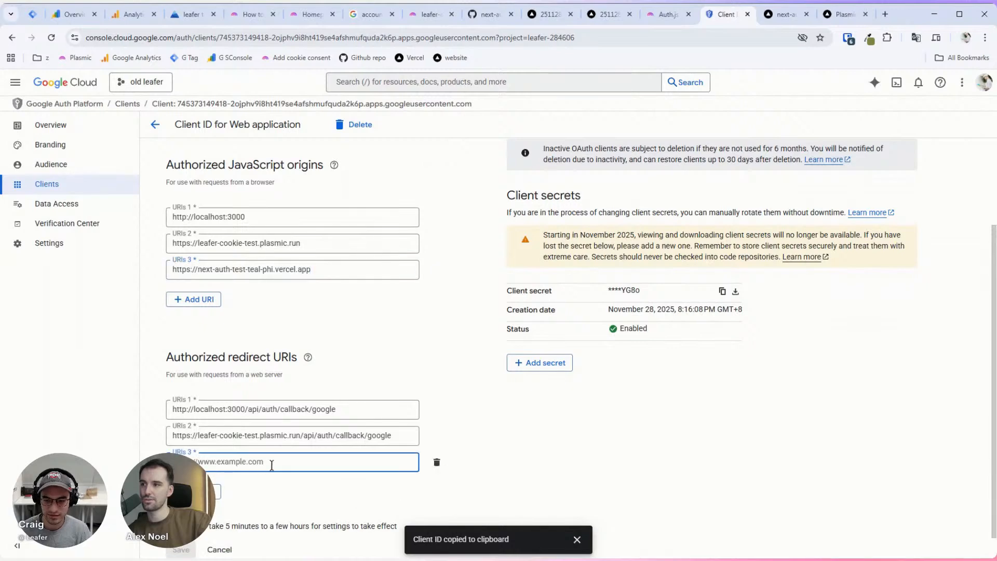
pyautogui.write('/')
pyautogui.moveTo(304, 433); pyautogui.dragTo(413, 434)
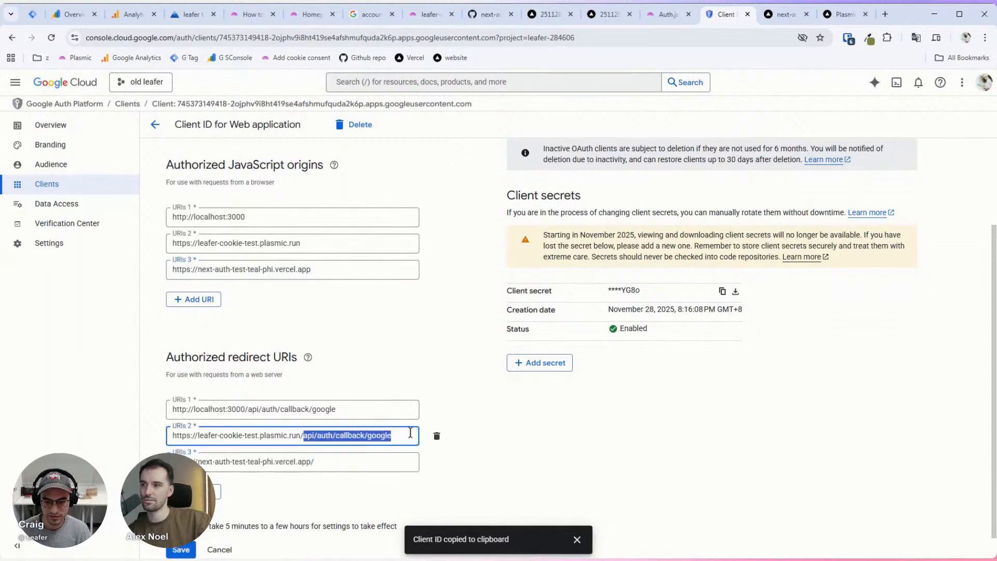
pyautogui.hotkey('ctrl', 'c')
pyautogui.click(344, 463)
pyautogui.hotkey('ctrl', 'v')
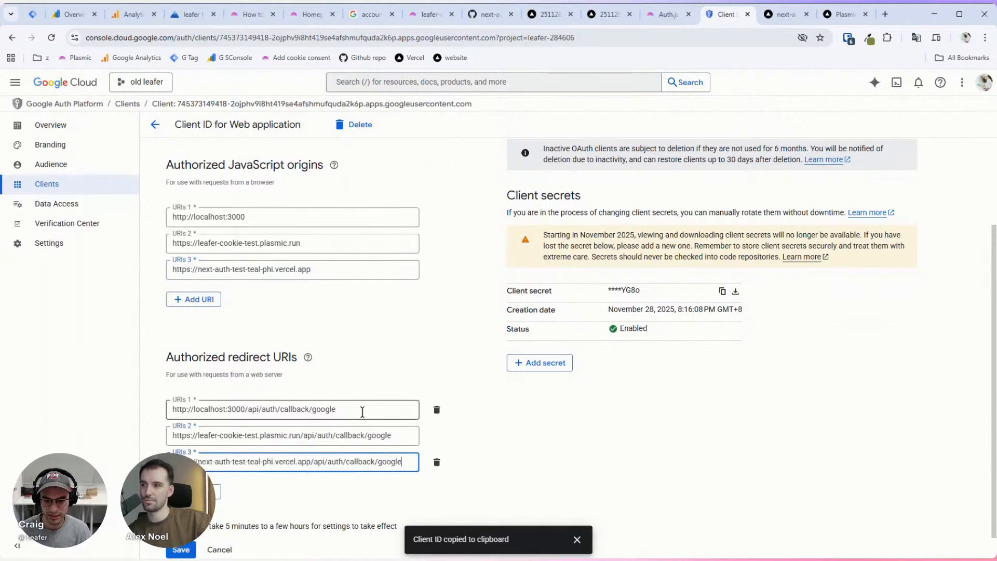
pyautogui.scroll(-1, 372, 437)
pyautogui.press('Return')
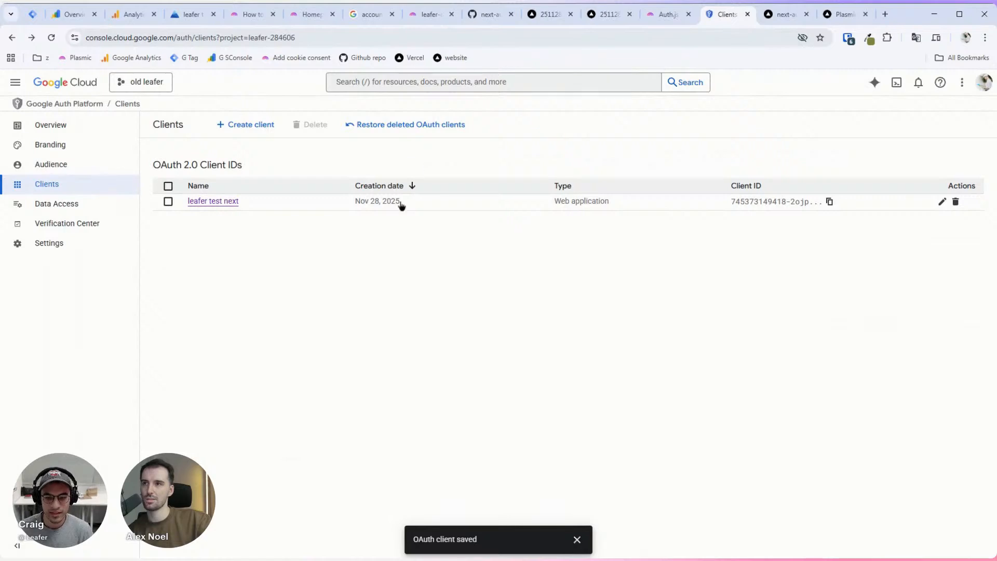
pyautogui.click(576, 538)
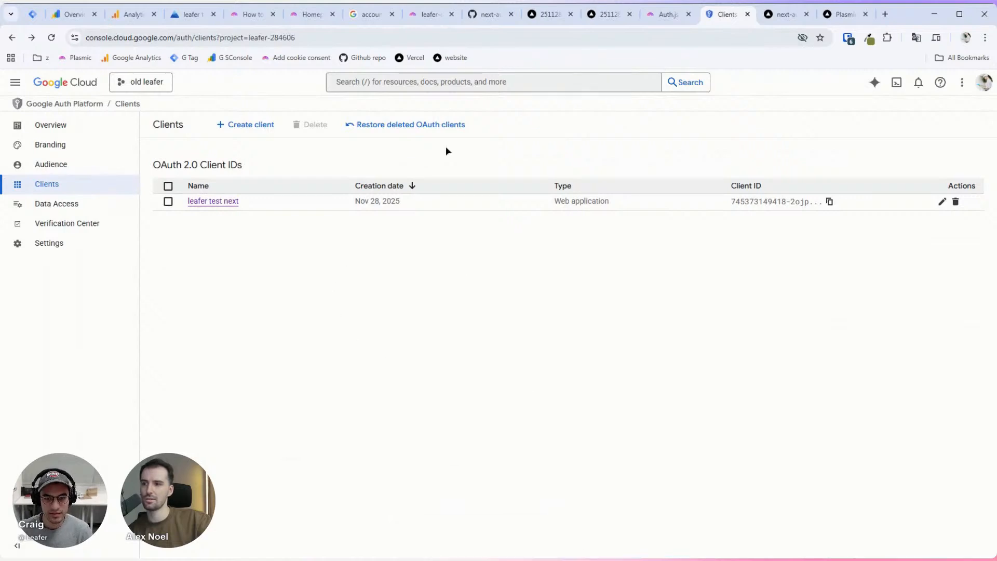
# Step: Close the Plasmic-hosted test tab and reload the sign-in error page
pyautogui.click(428, 21)
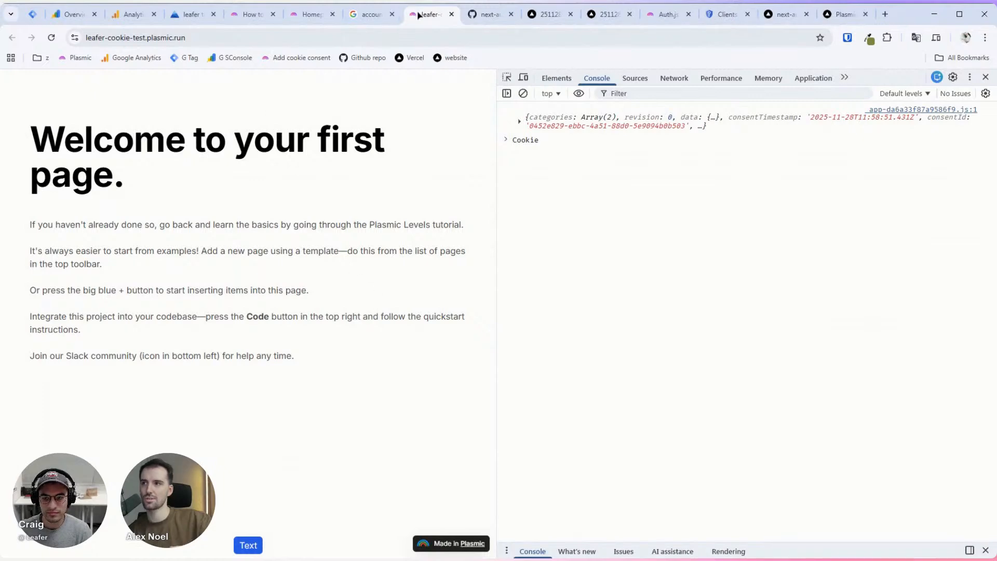
pyautogui.middleClick(418, 15)
pyautogui.click(371, 16)
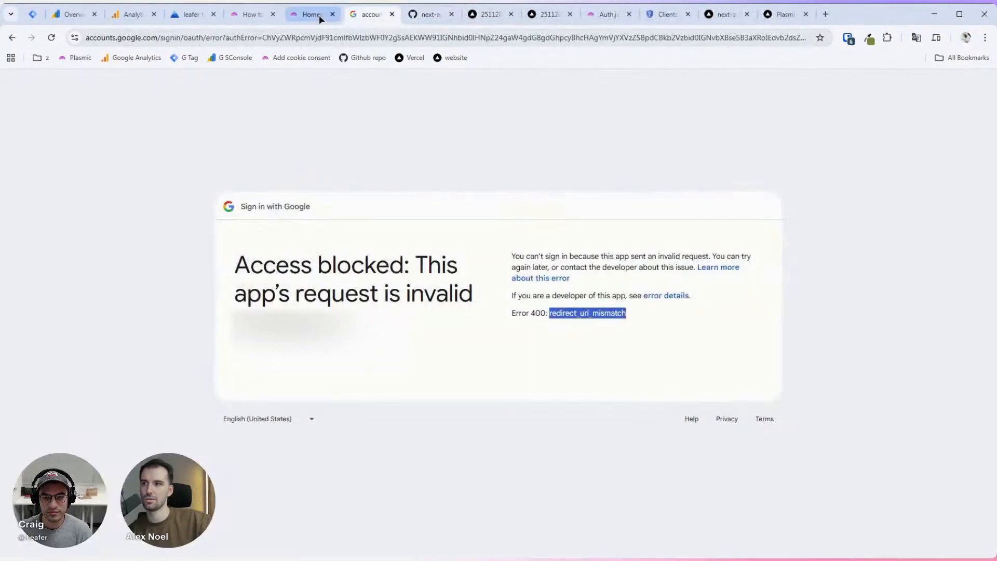
pyautogui.click(51, 37)
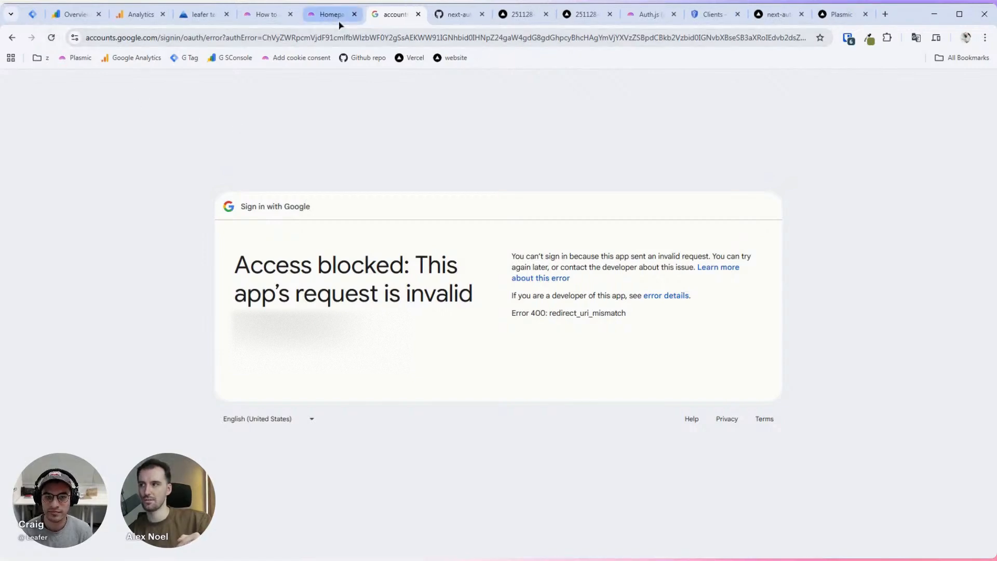
# Step: Reload the Vercel site and sign in with the first Google account, revealing the session JSON
pyautogui.click(837, 14)
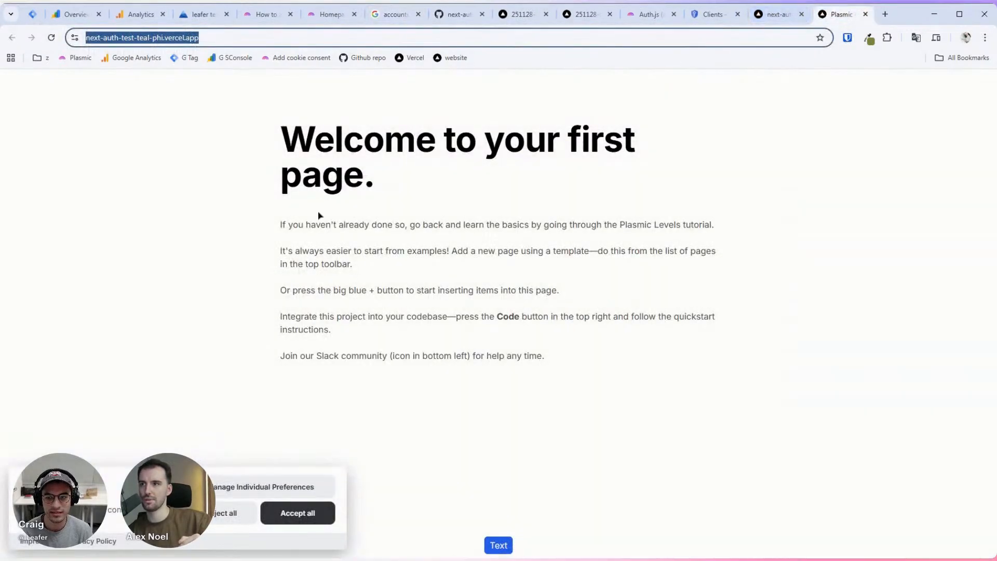
pyautogui.click(154, 180)
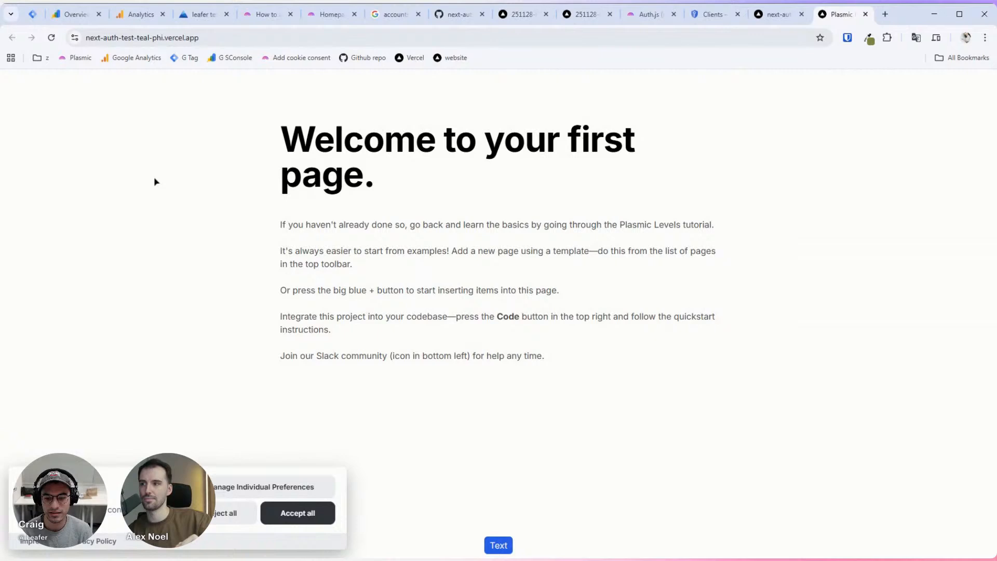
pyautogui.click(55, 40)
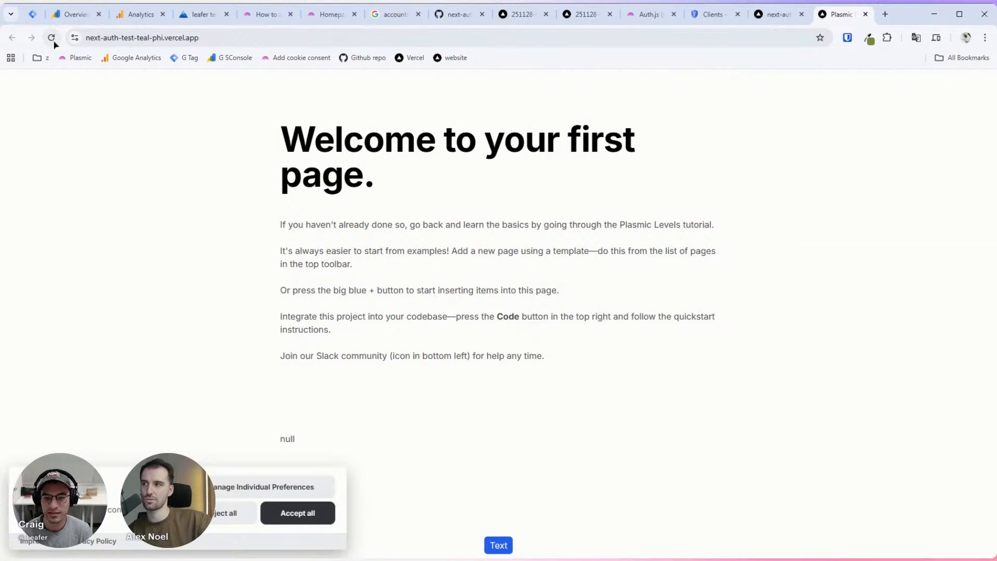
pyautogui.click(53, 40)
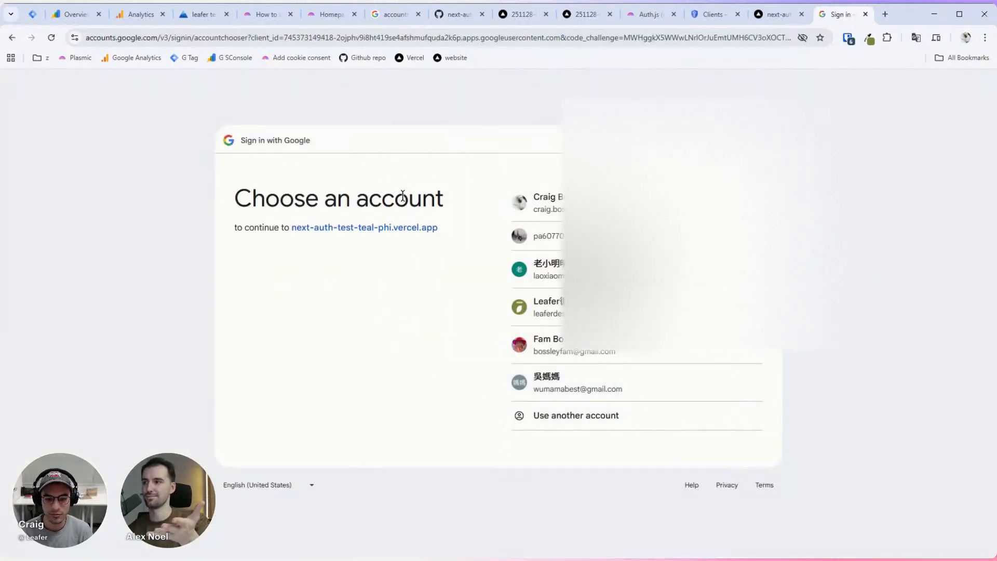
pyautogui.click(586, 203)
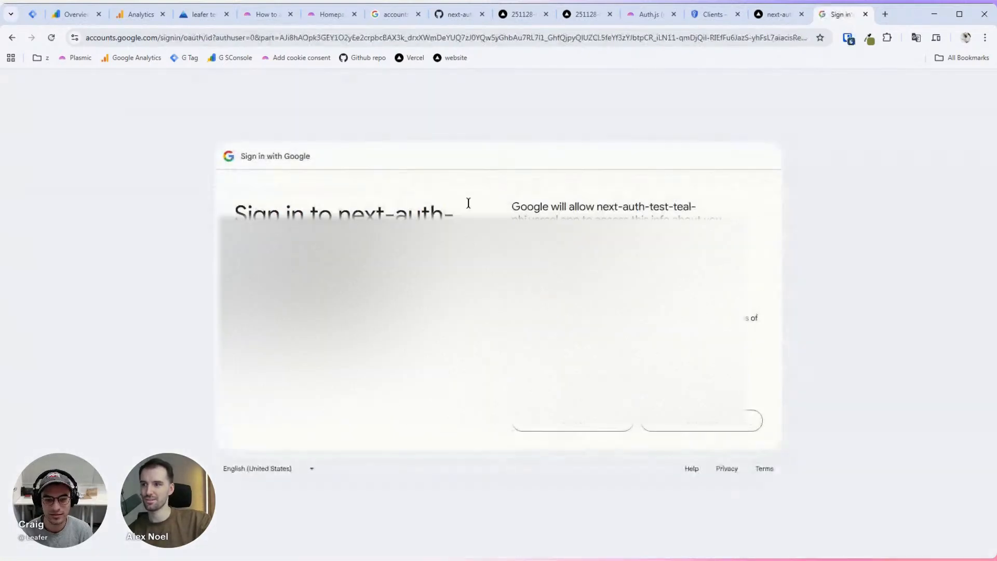
pyautogui.click(720, 429)
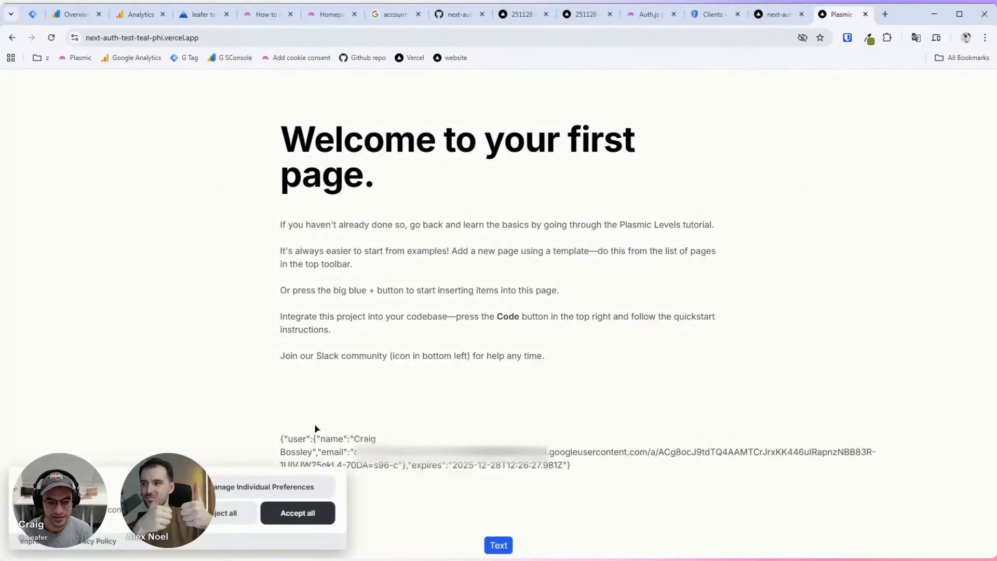
pyautogui.moveTo(315, 431); pyautogui.dragTo(383, 438)
pyautogui.click(443, 397)
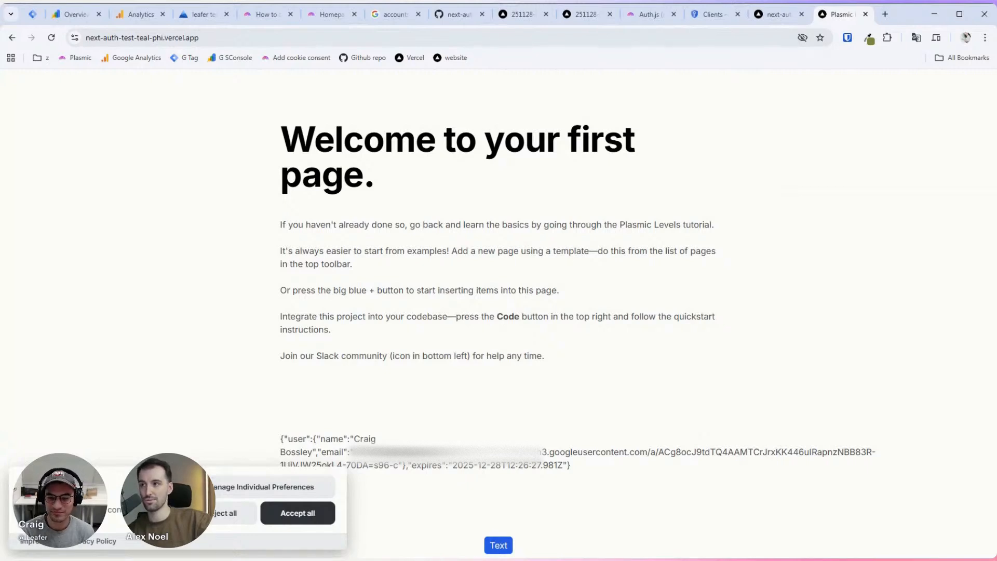
# Step: Refresh the Studio canvas, select the text showing null, then go to the plasmic-init.ts tab
pyautogui.click(322, 14)
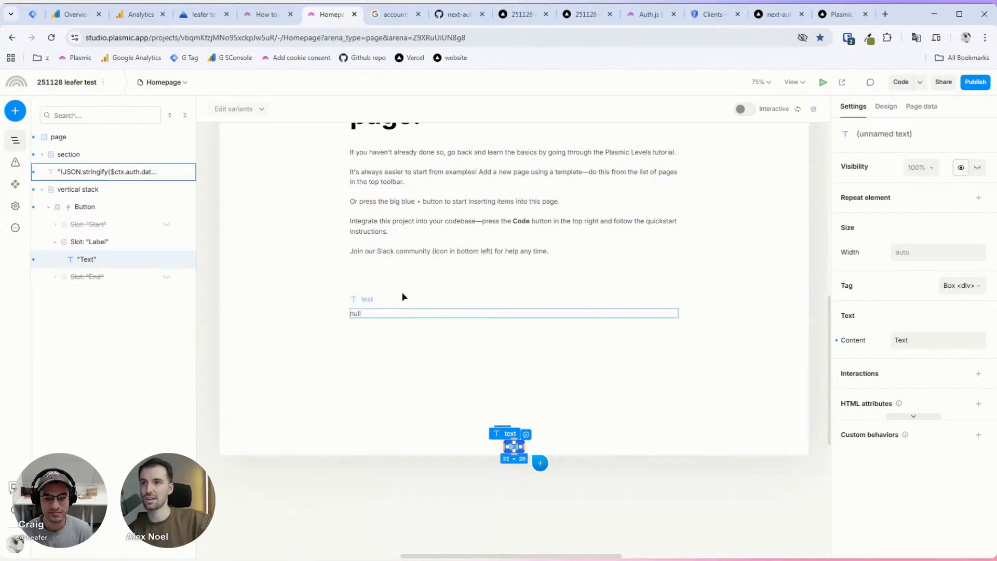
pyautogui.click(799, 108)
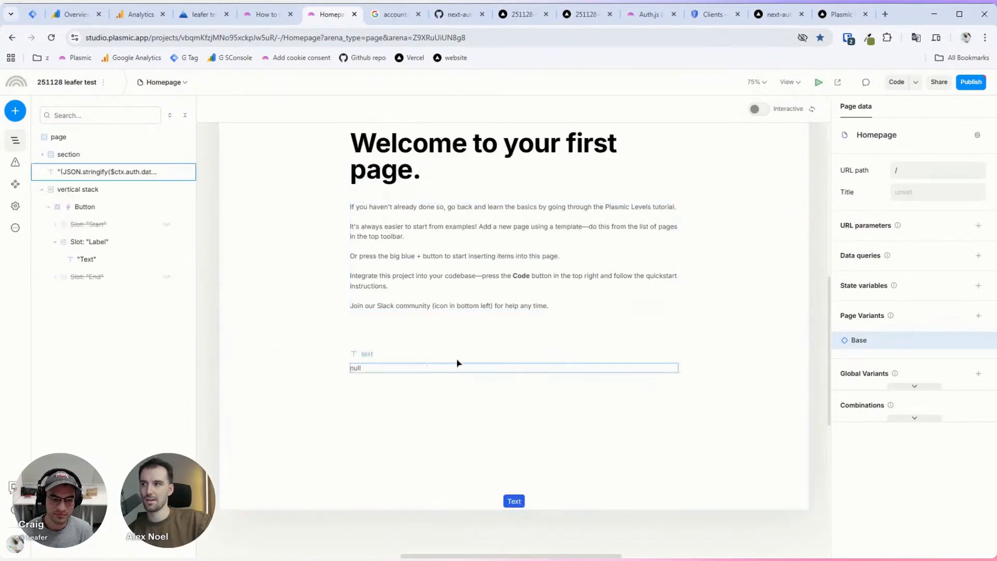
pyautogui.click(812, 109)
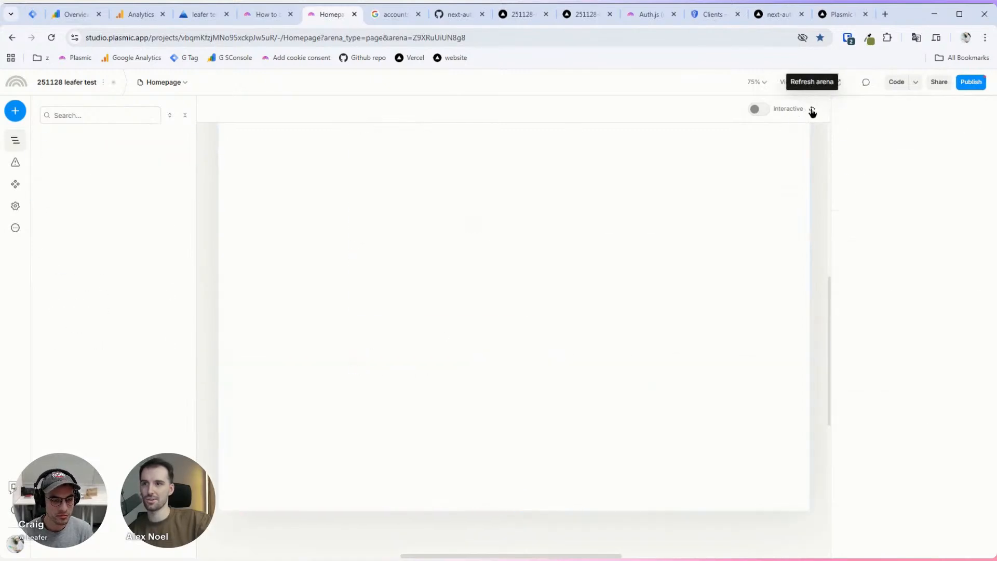
pyautogui.click(55, 38)
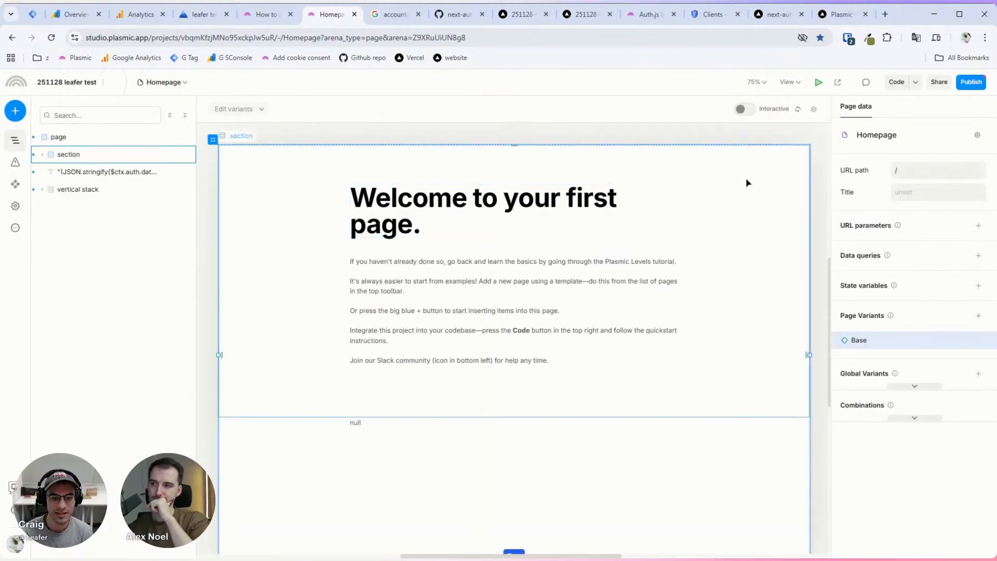
pyautogui.click(797, 109)
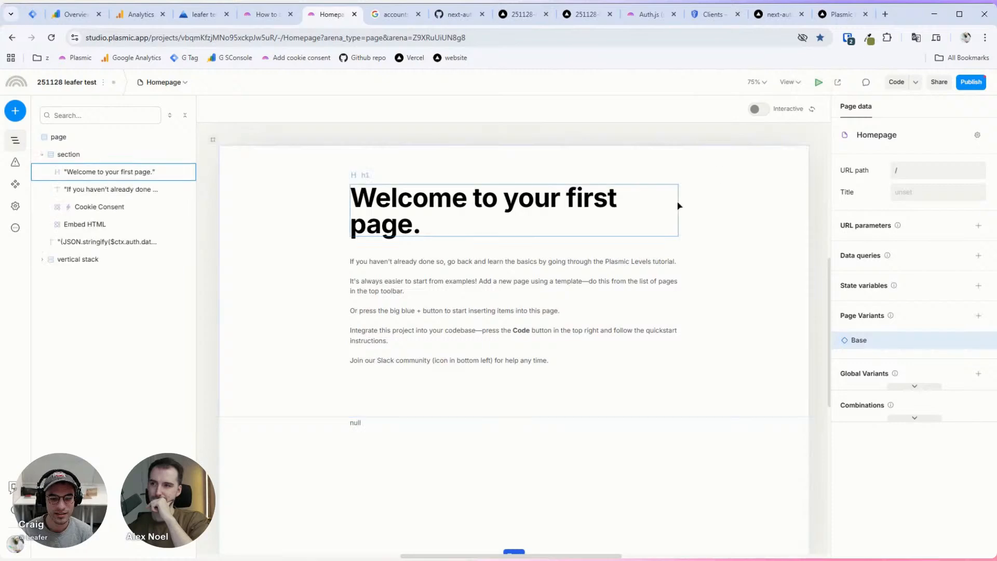
pyautogui.scroll(-2, 675, 205)
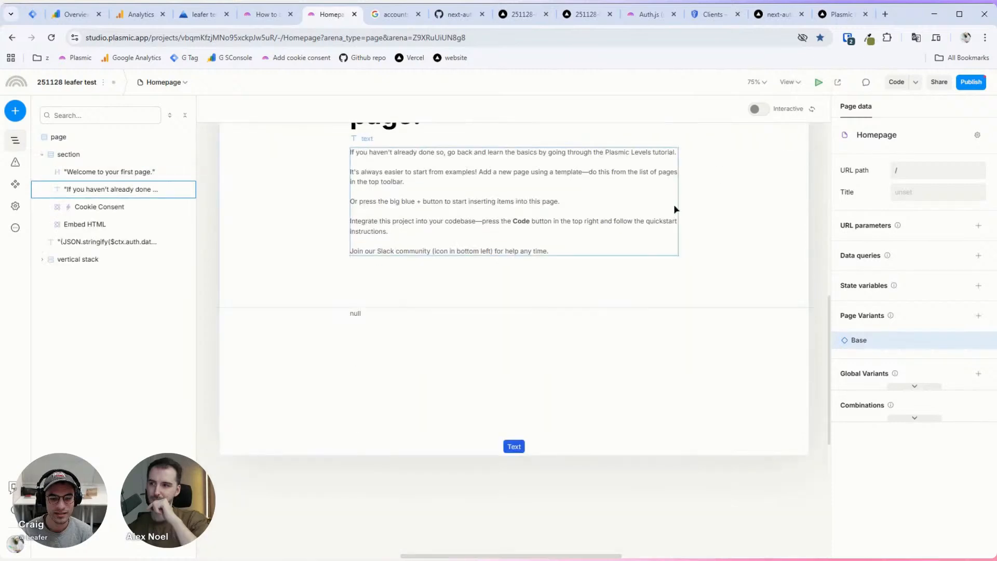
pyautogui.click(367, 316)
pyautogui.scroll(1, 573, 284)
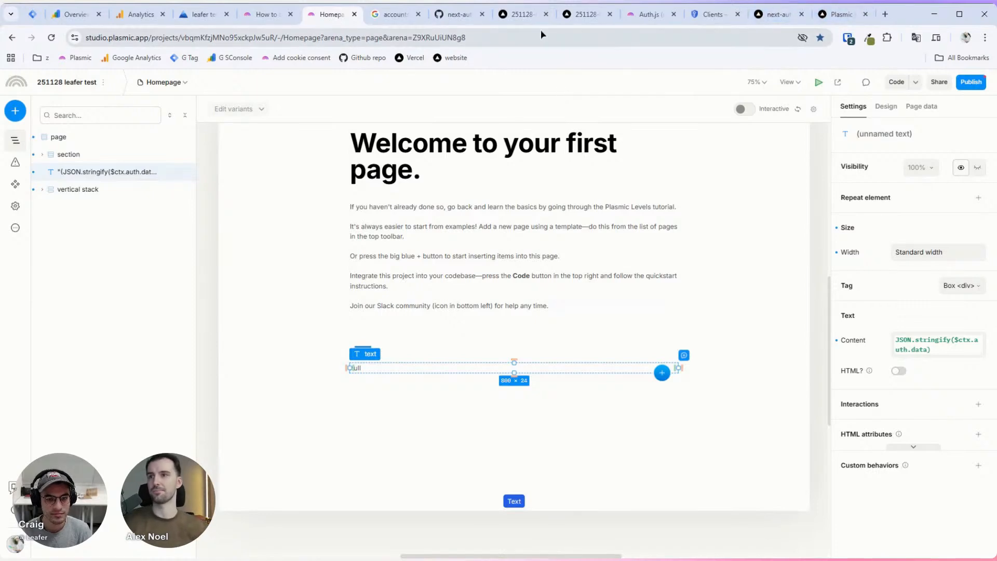
pyautogui.click(457, 14)
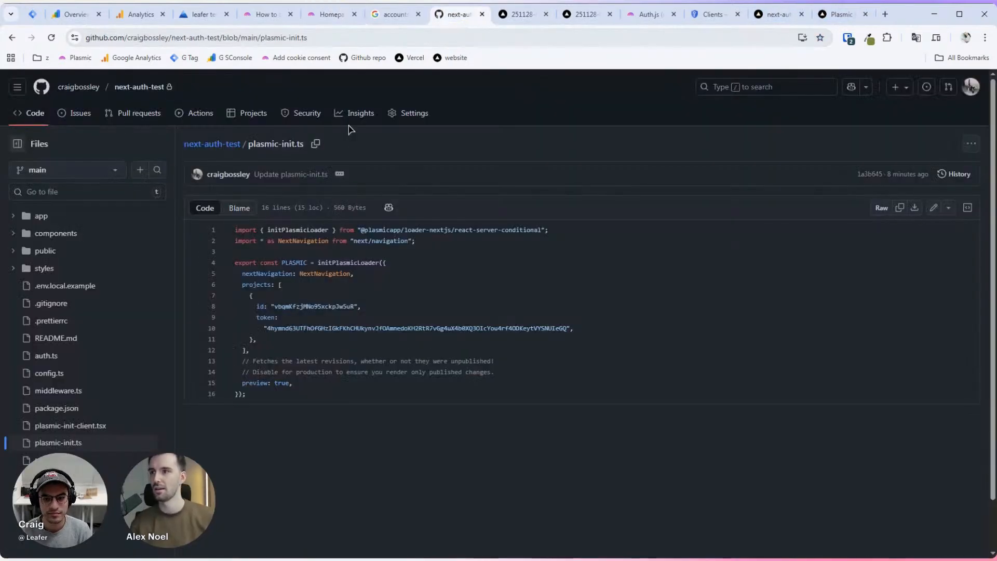
# Step: Open config.ts from the next-auth-test repository file list, then go back
pyautogui.click(212, 148)
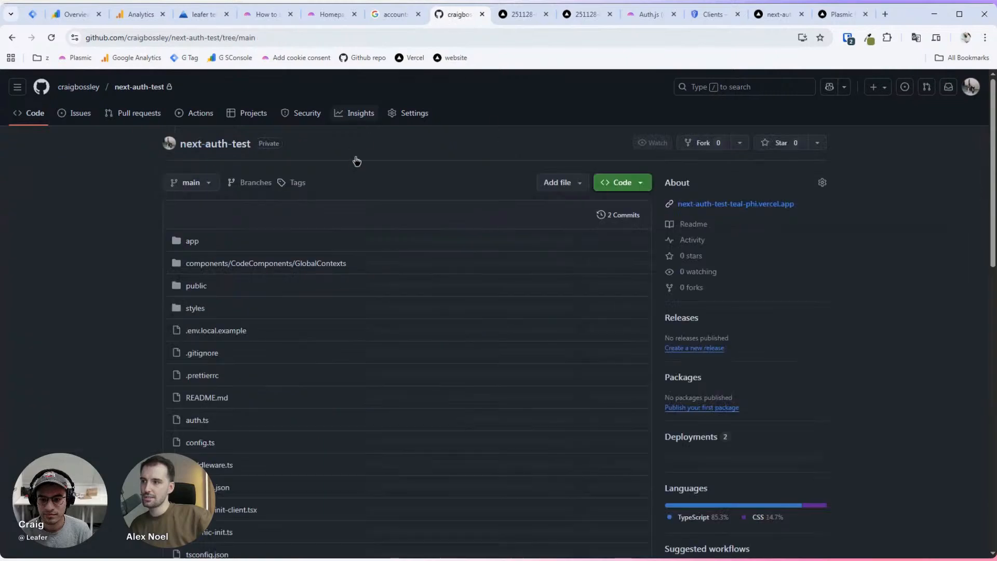
pyautogui.scroll(-2, 105, 302)
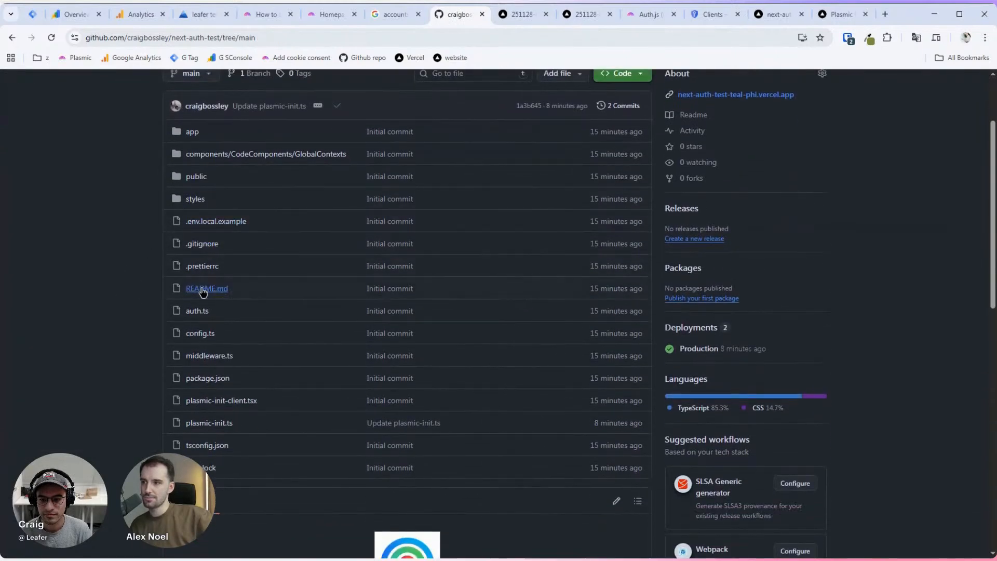
pyautogui.click(202, 335)
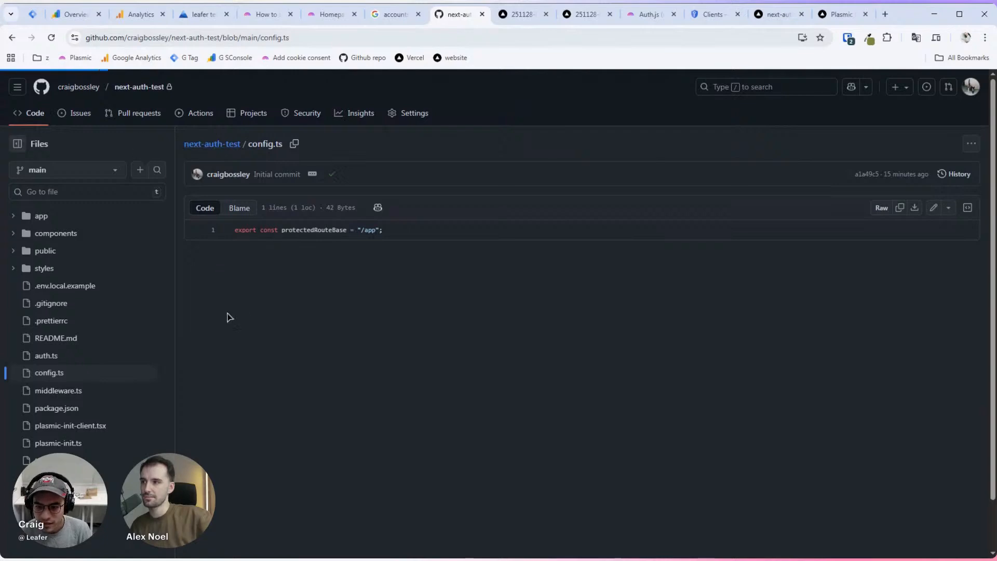
pyautogui.hotkey('alt', 'Left')
# Step: Open auth.ts and start editing it in GitHub's web editor
pyautogui.scroll(-2, 208, 346)
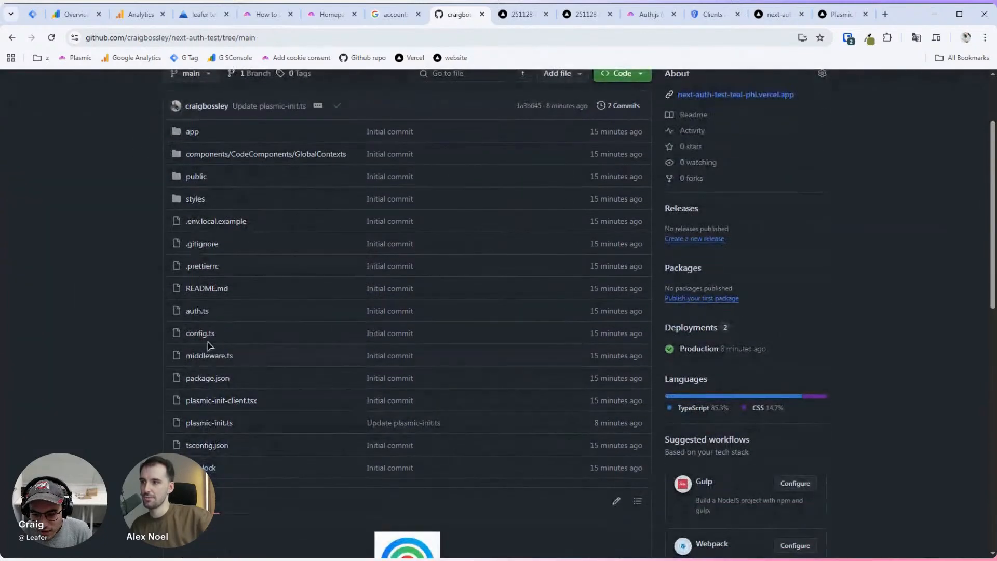
pyautogui.scroll(1, 201, 263)
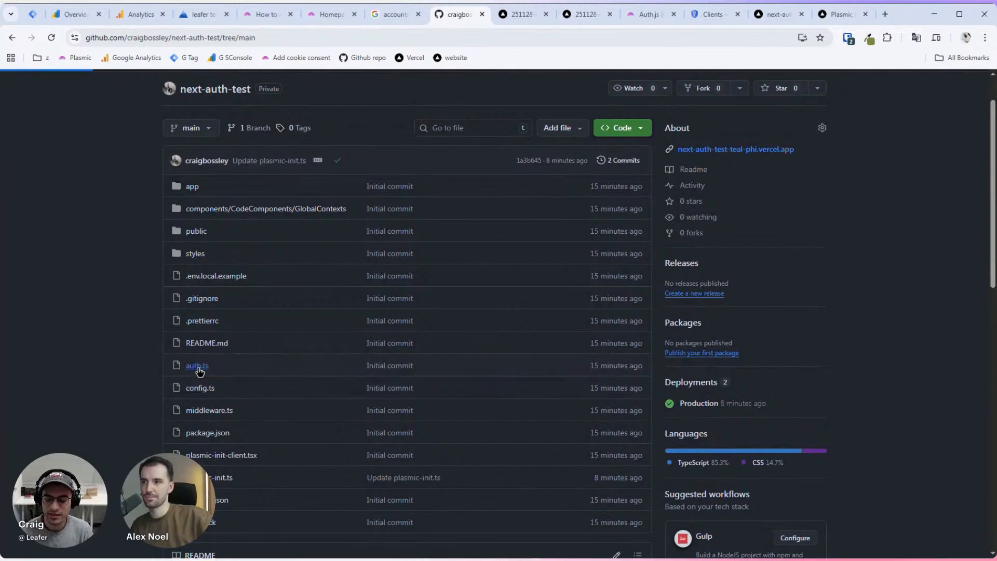
pyautogui.click(197, 366)
pyautogui.scroll(-1, 441, 232)
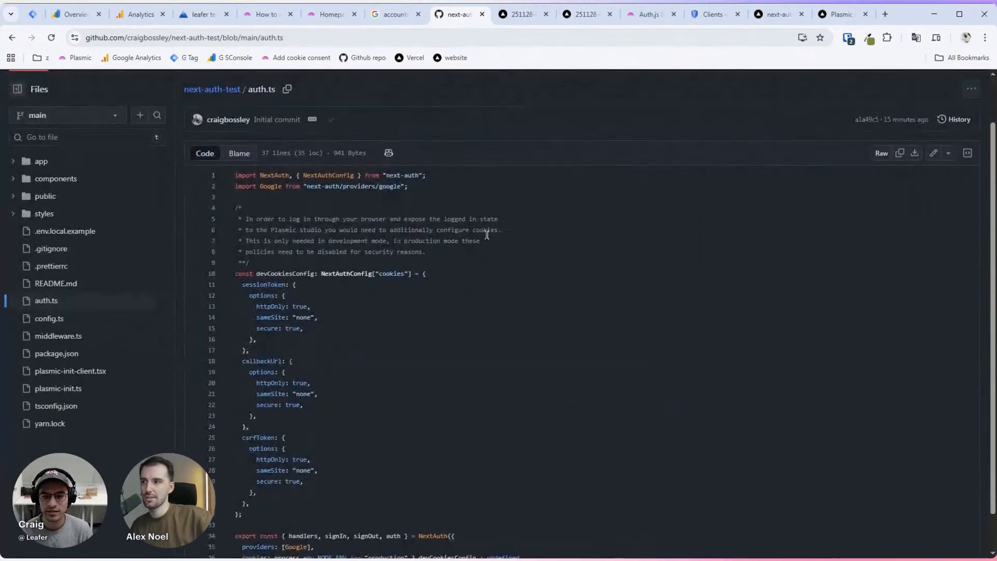
pyautogui.click(935, 154)
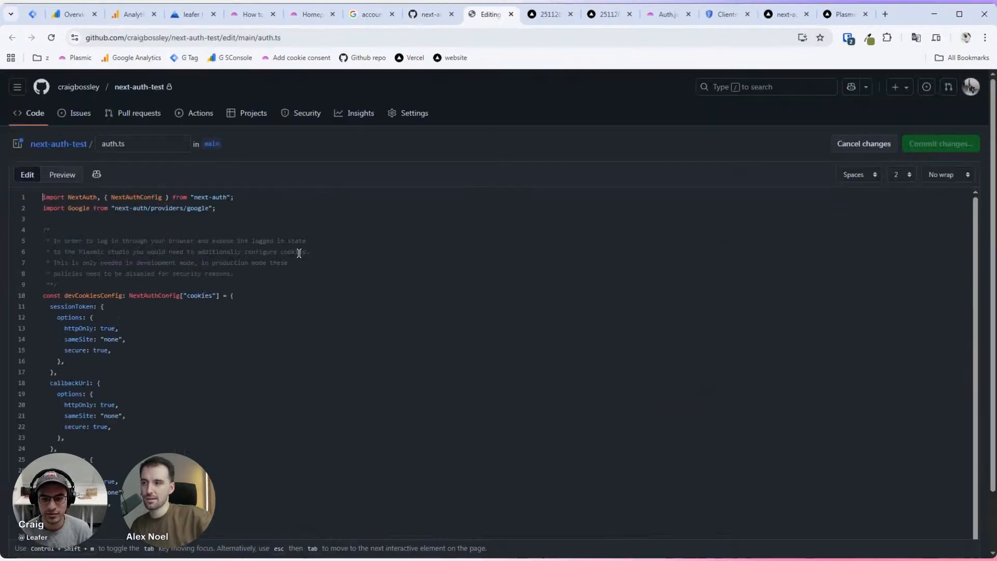
# Step: Look over the cookie config in auth.ts and go to the line 36 cookies setting
pyautogui.scroll(-3, 298, 251)
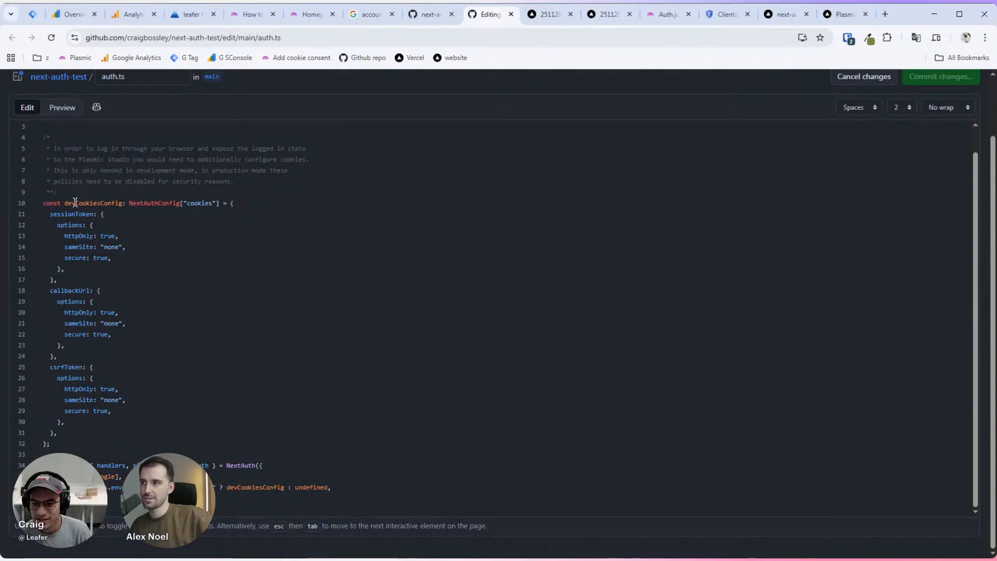
pyautogui.moveTo(65, 206); pyautogui.dragTo(125, 207)
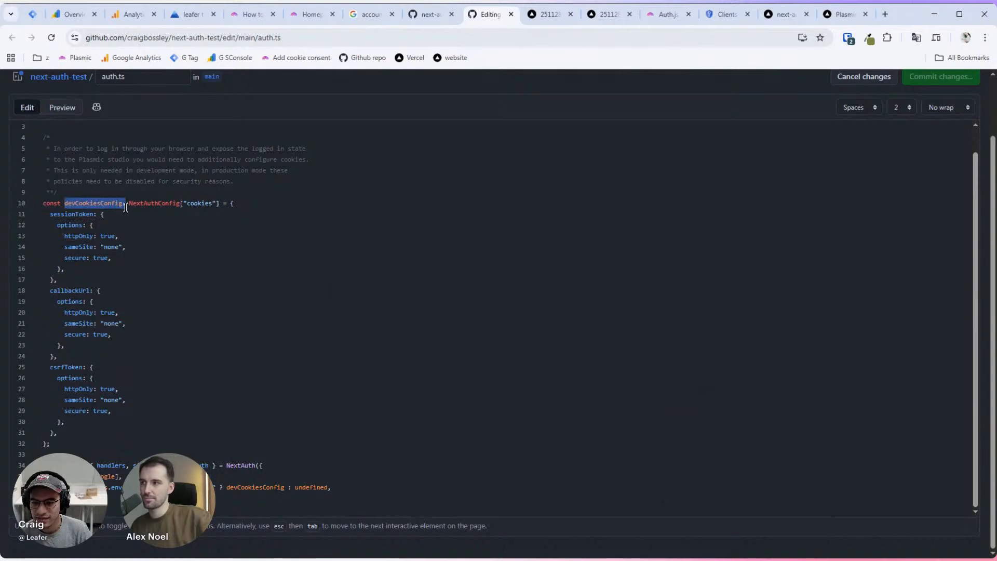
pyautogui.click(95, 225)
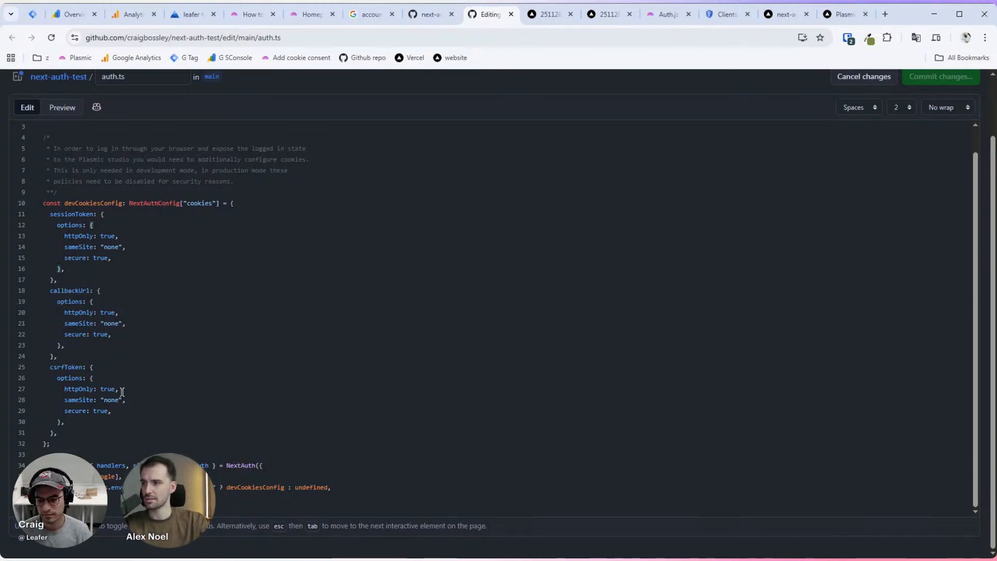
pyautogui.click(111, 372)
pyautogui.click(109, 493)
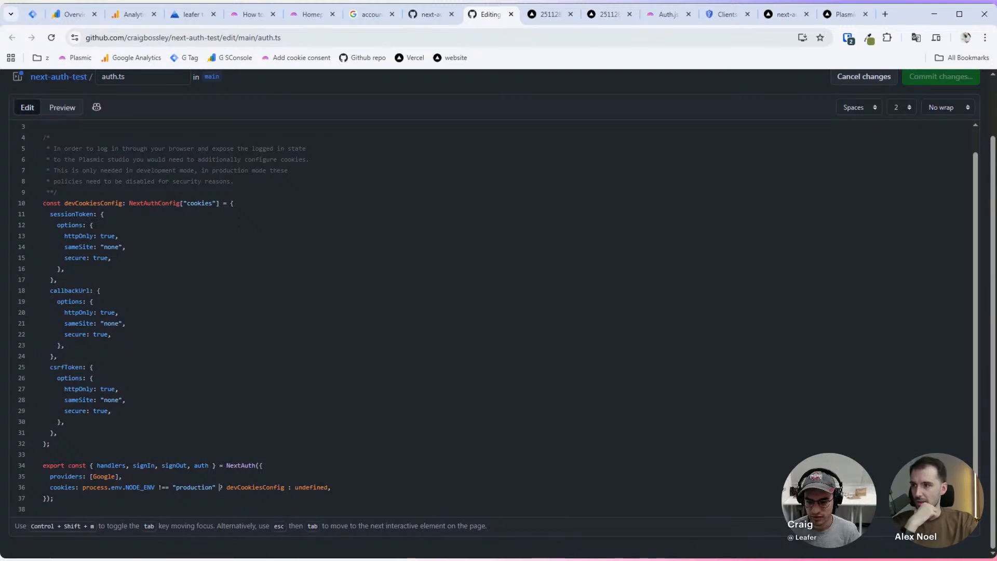
pyautogui.doubleClick(194, 487)
pyautogui.click(176, 487)
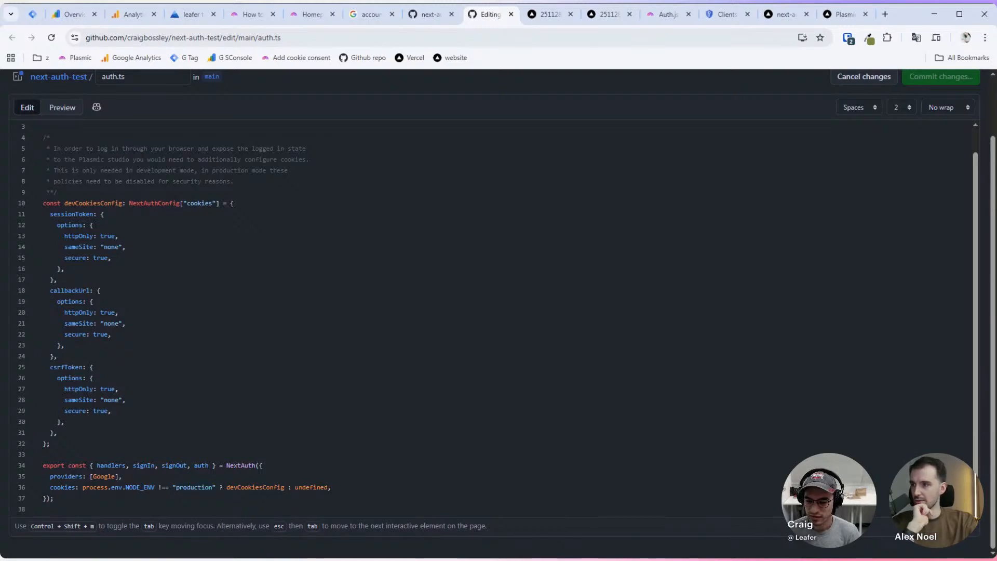
pyautogui.click(50, 487)
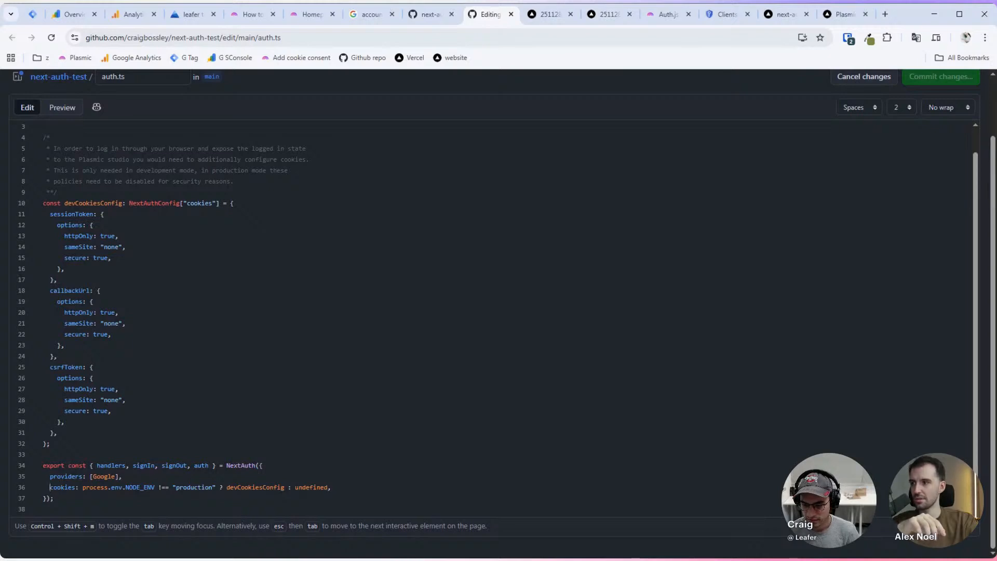
# Step: Briefly wrap line 36 in /* */ comment markers, then remove them again
pyautogui.write('/')
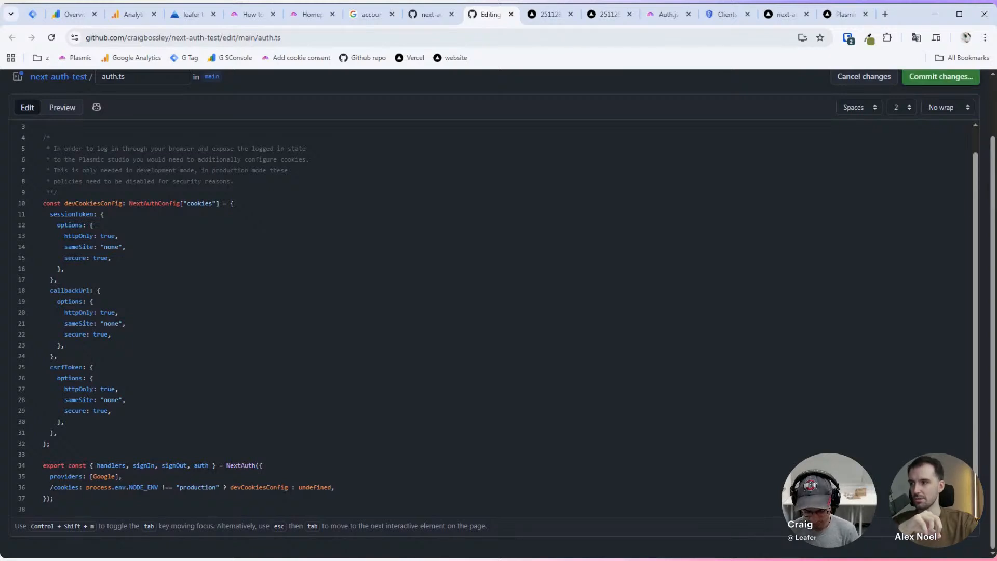
pyautogui.write('*')
pyautogui.click(343, 487)
pyautogui.write('*/')
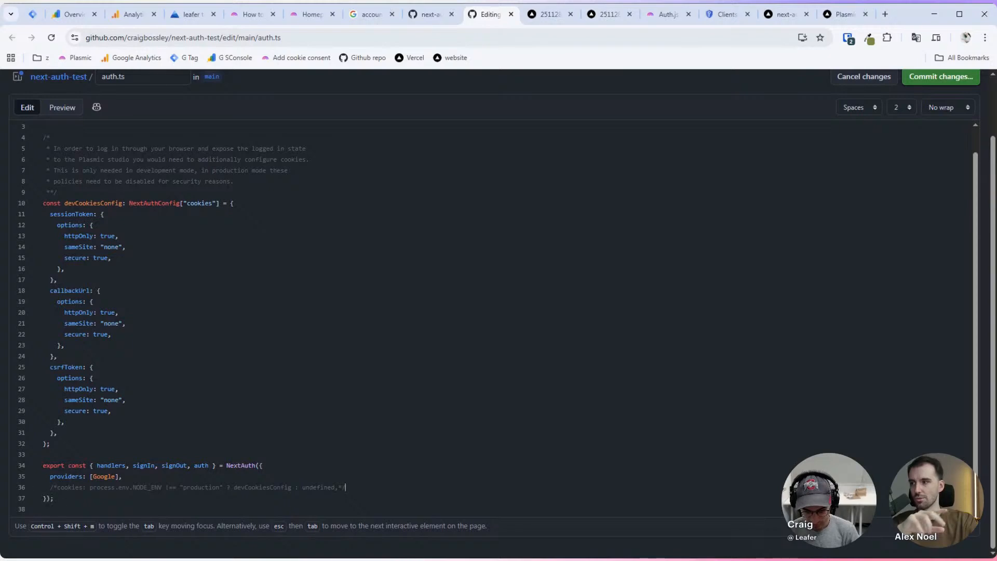
pyautogui.press('BackSpace')
pyautogui.press('BackSpace')
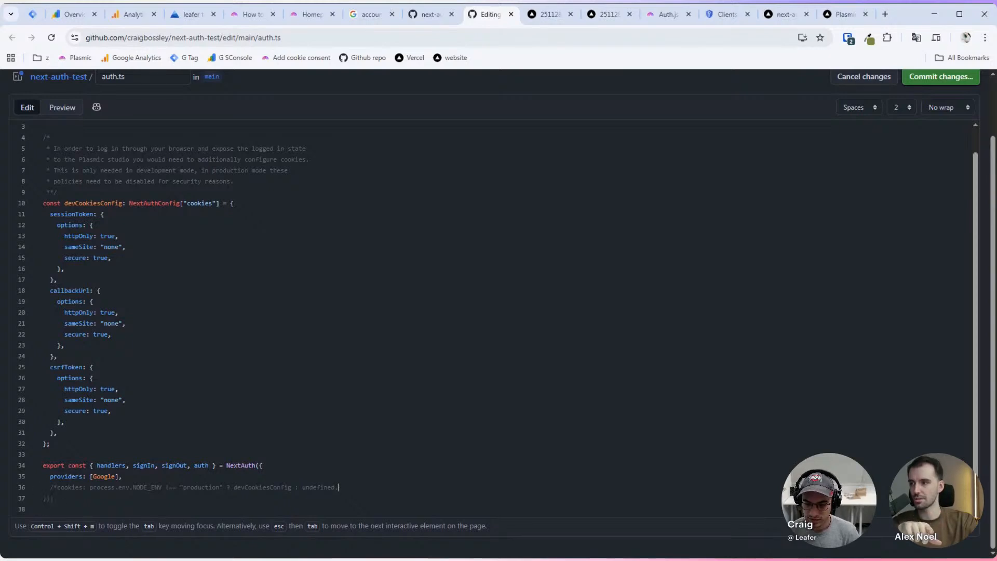
pyautogui.click(56, 487)
pyautogui.press('BackSpace')
pyautogui.press('BackSpace')
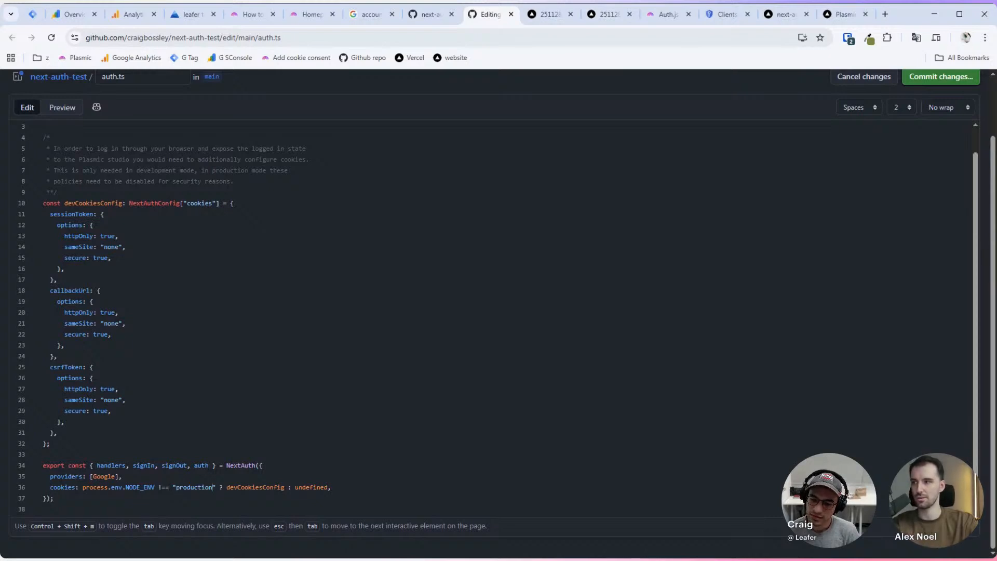
# Step: Remove the "production" ? part and the ': undefined' branch from line 36
pyautogui.hotkey('ctrl', 'shift', 'Left')
pyautogui.hotkey('ctrl', 'shift', 'Left')
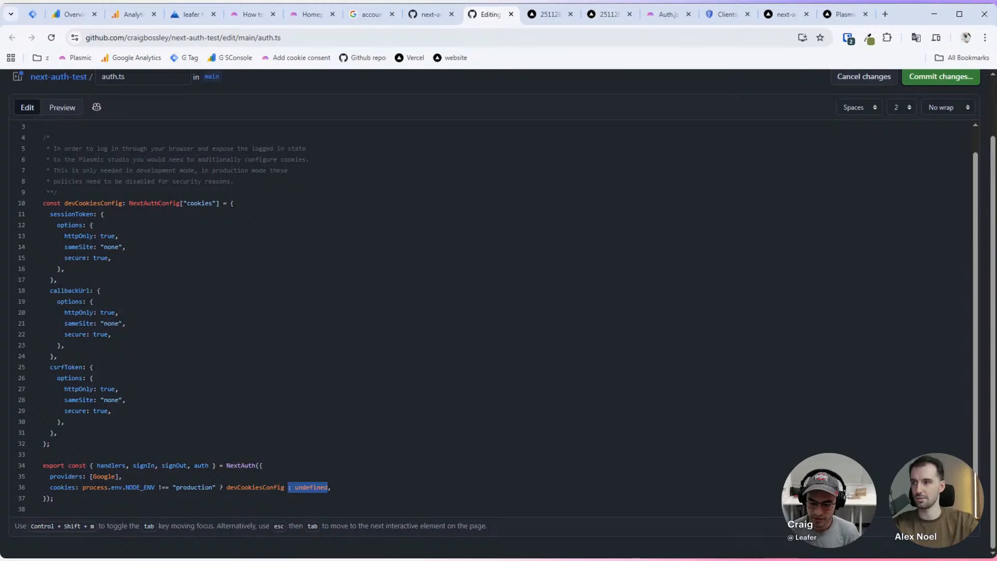
pyautogui.hotkey('ctrl', 'Left')
pyautogui.hotkey('ctrl', 'shift', 'Left')
pyautogui.hotkey('ctrl', 'shift', 'Left')
pyautogui.hotkey('ctrl', 'shift', 'Left')
pyautogui.hotkey('ctrl', 'shift', 'Left')
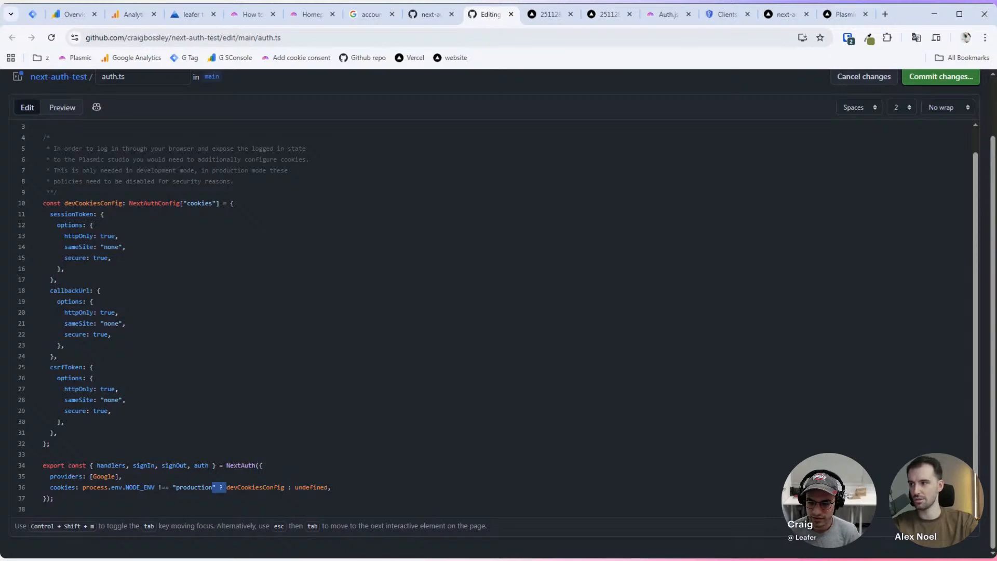
pyautogui.hotkey('ctrl', 'shift', 'Right')
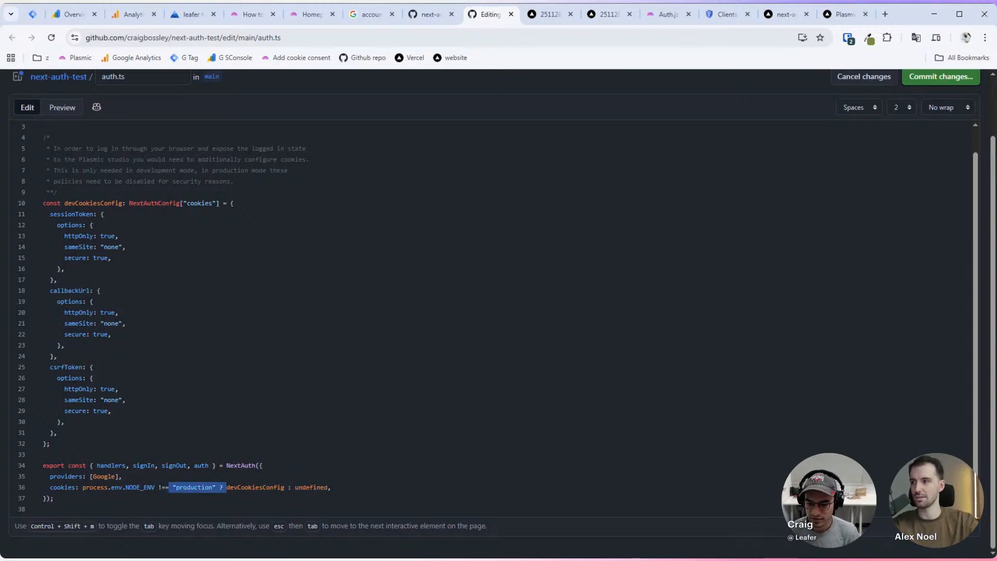
pyautogui.press('BackSpace')
pyautogui.press('Left')
pyautogui.hotkey('ctrl', 'shift', 'Left')
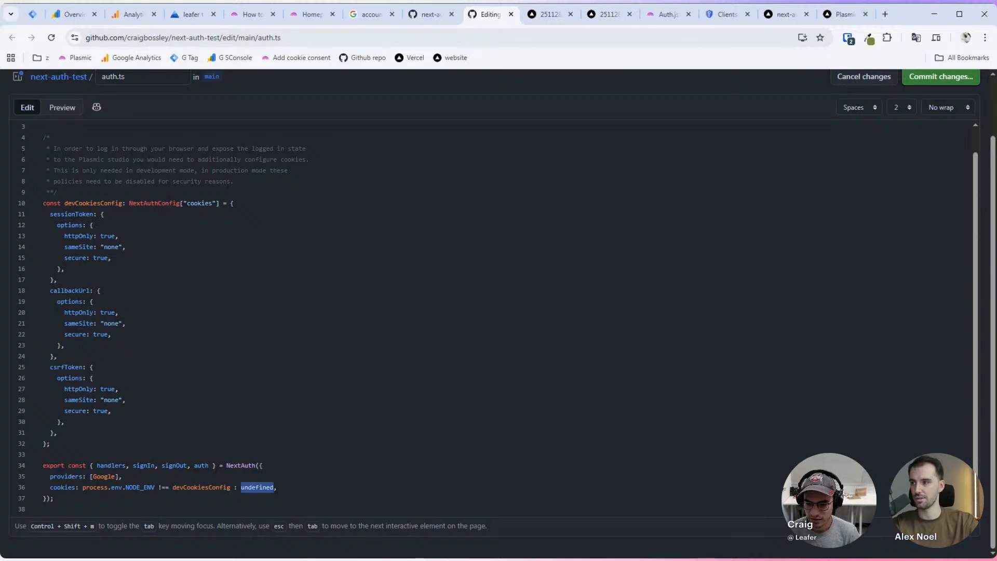
pyautogui.press('BackSpace')
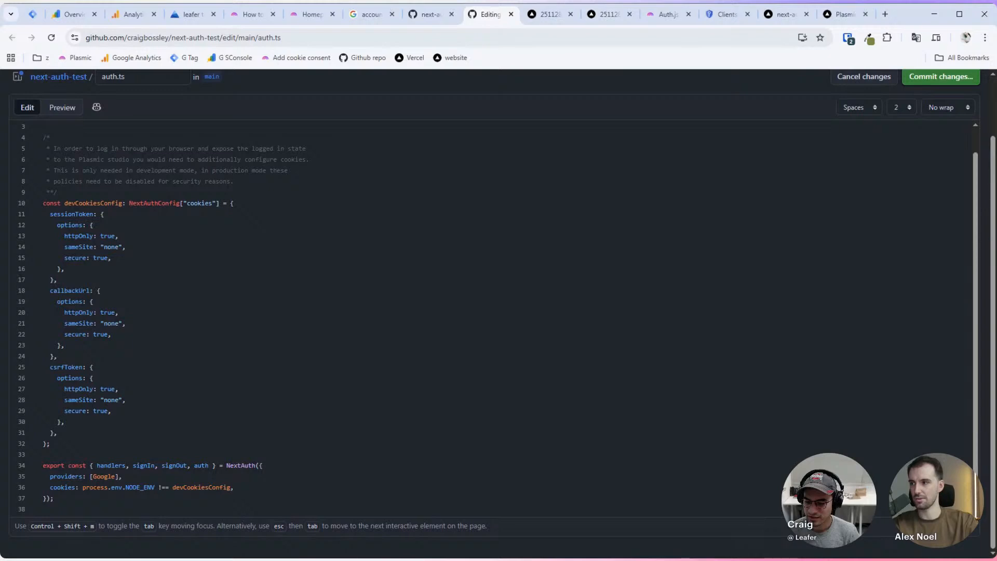
# Step: Delete process.env.NODE_ENV !== so line 36 reads cookies: devCookiesConfig, and start committing
pyautogui.click(154, 487)
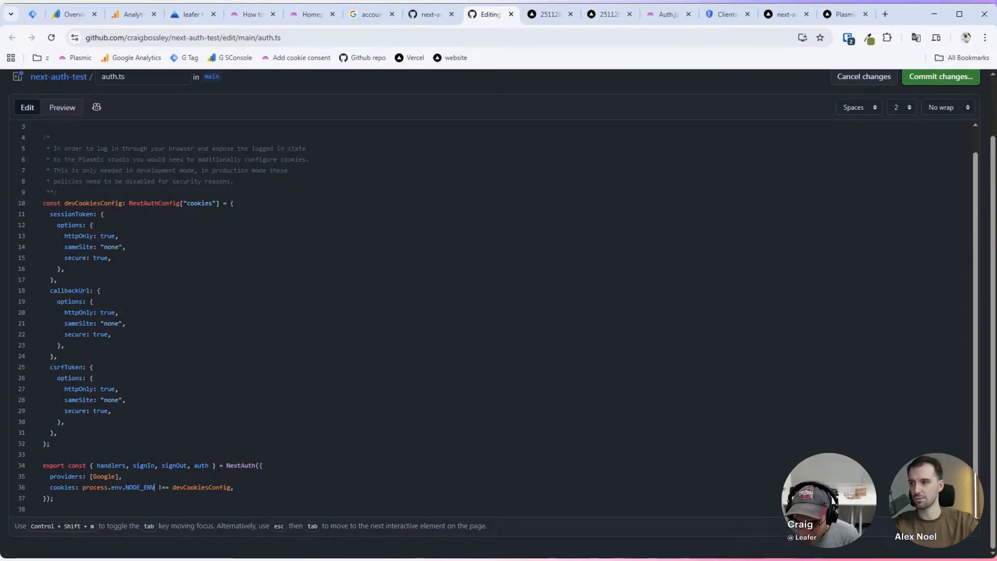
pyautogui.hotkey('ctrl', 'shift', 'Left')
pyautogui.hotkey('ctrl', 'shift', 'Left')
pyautogui.hotkey('ctrl', 'shift', 'Left')
pyautogui.hotkey('ctrl', 'shift', 'Left')
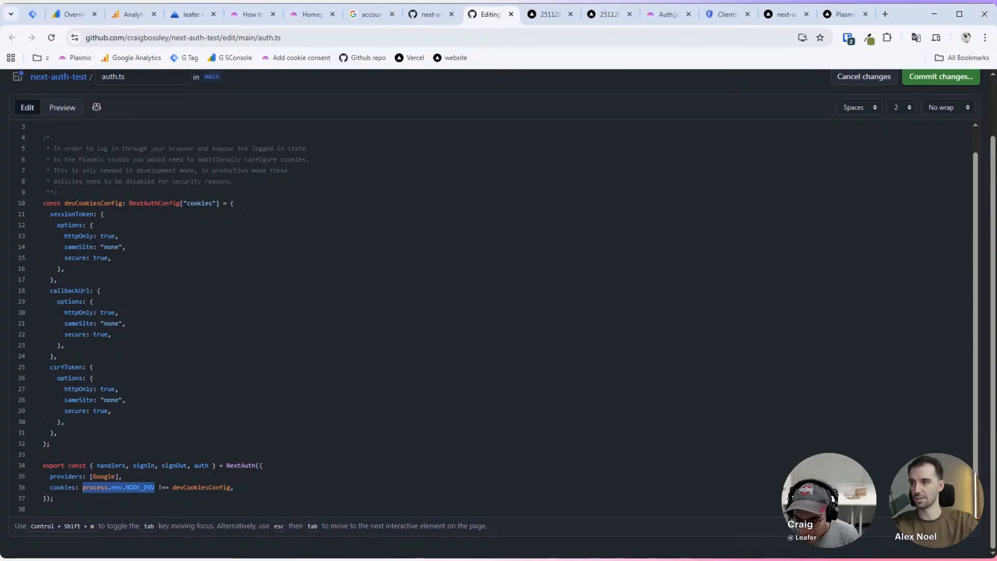
pyautogui.press('BackSpace')
pyautogui.press('Delete')
pyautogui.press('Delete')
pyautogui.press('Delete')
pyautogui.press('Delete')
pyautogui.press('Delete')
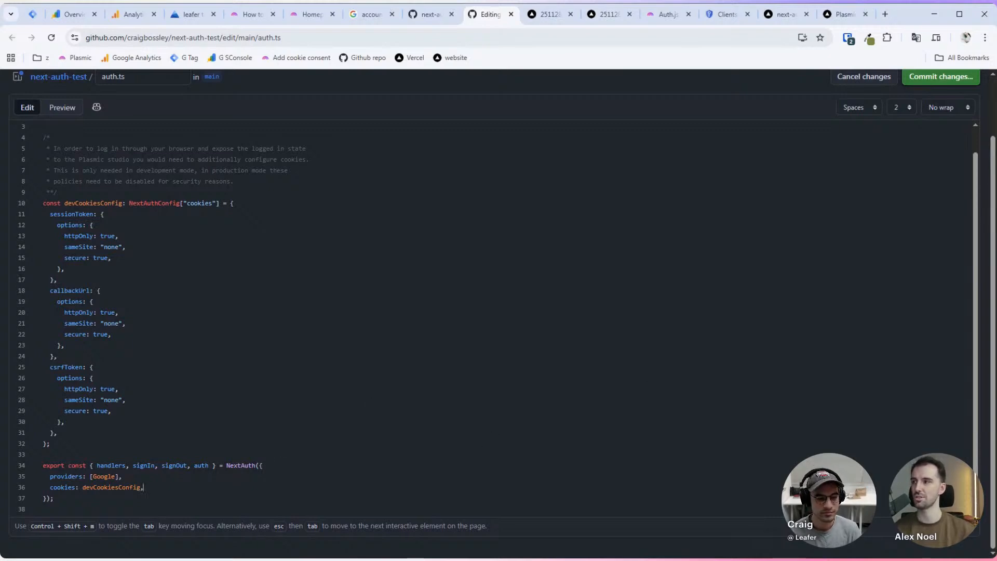
pyautogui.scroll(1, 497, 320)
pyautogui.click(958, 82)
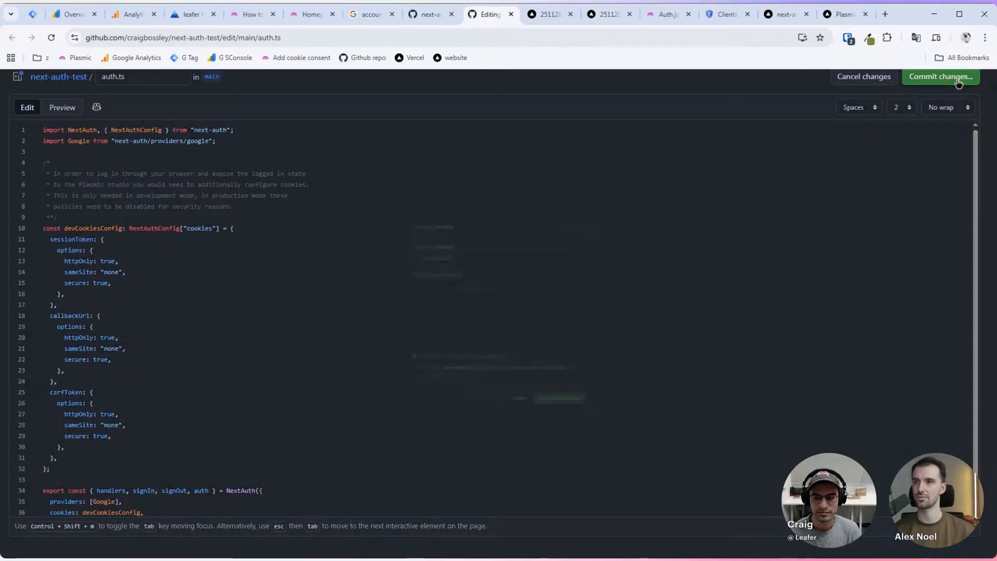
# Step: Add the description 'allow cookies in dev' and commit 'Update auth.ts' directly to main
pyautogui.click(424, 321)
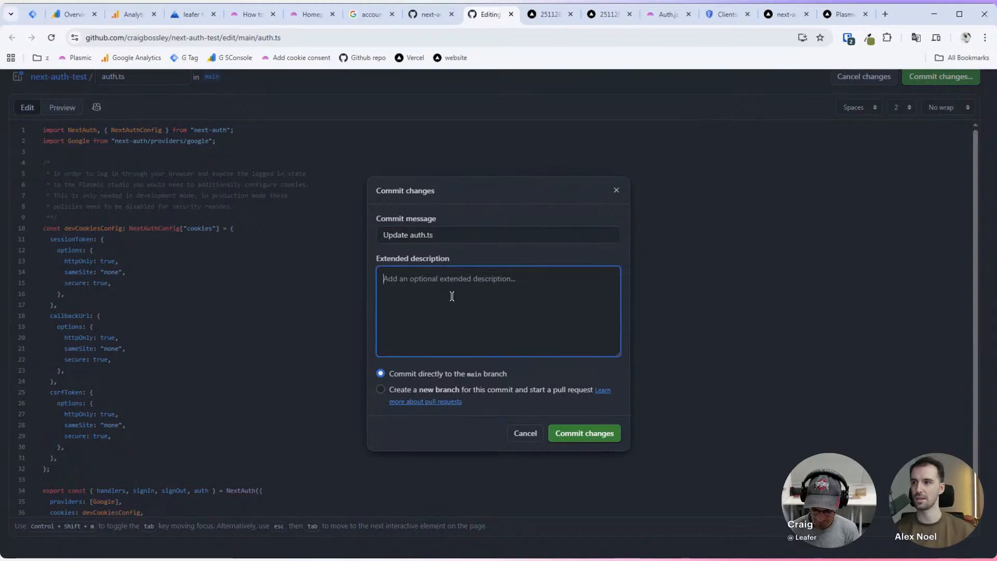
pyautogui.write('allow coo')
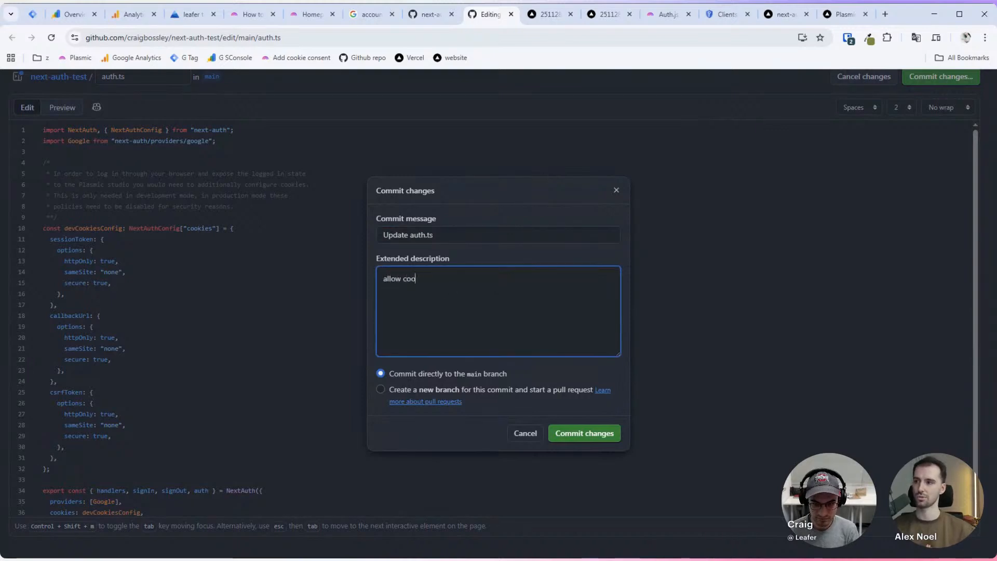
pyautogui.write('kies in dev')
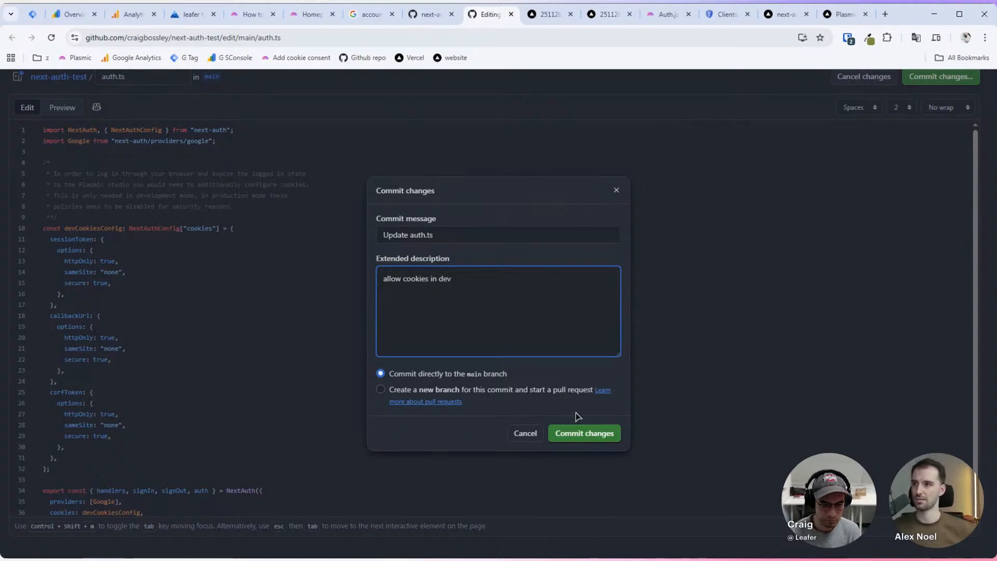
pyautogui.click(577, 434)
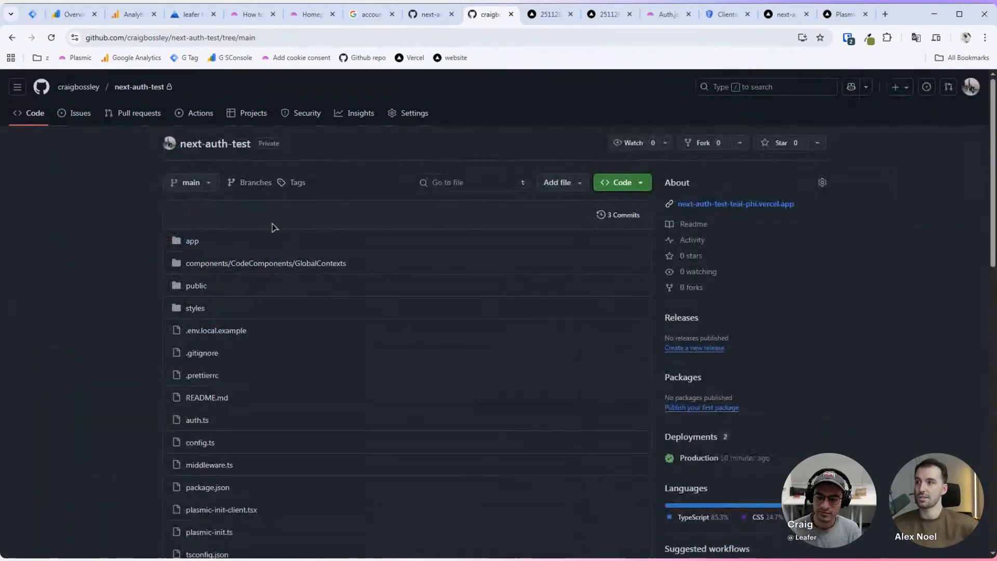
# Step: Glance at the deployed Vercel site, then return to the next-auth-test repository
pyautogui.scroll(-1, 106, 254)
pyautogui.scroll(-2, 106, 239)
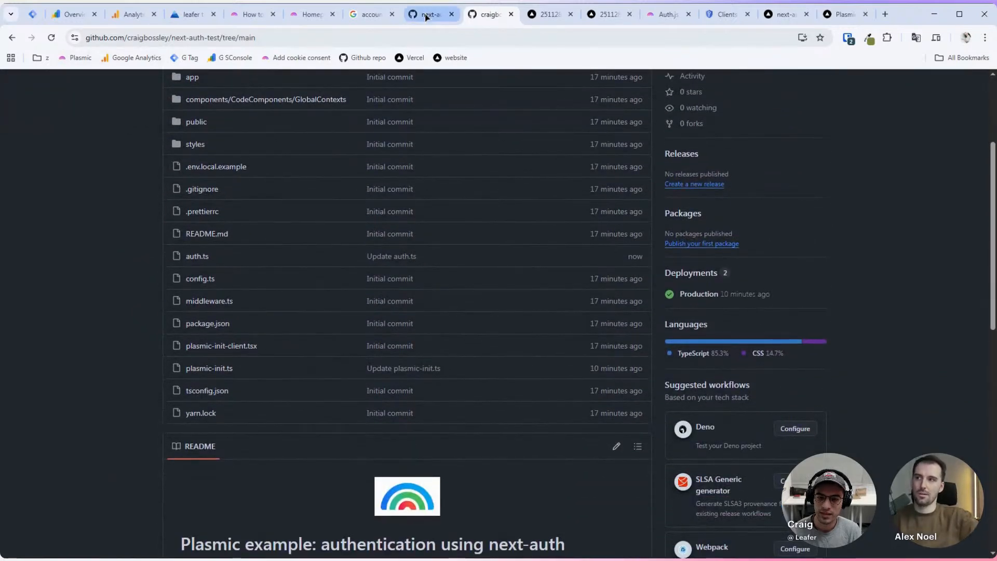
pyautogui.click(608, 15)
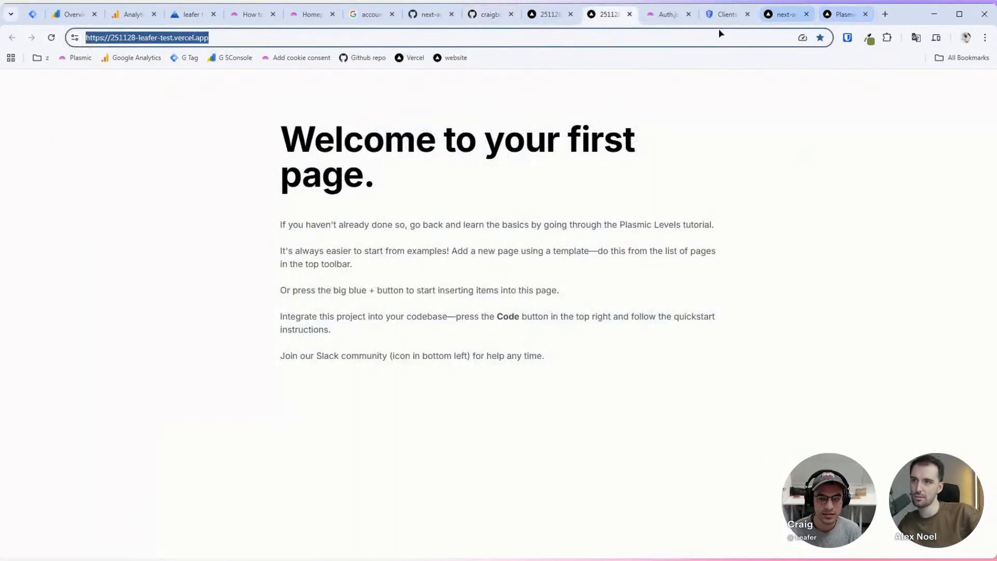
pyautogui.click(488, 15)
pyautogui.scroll(4, 275, 260)
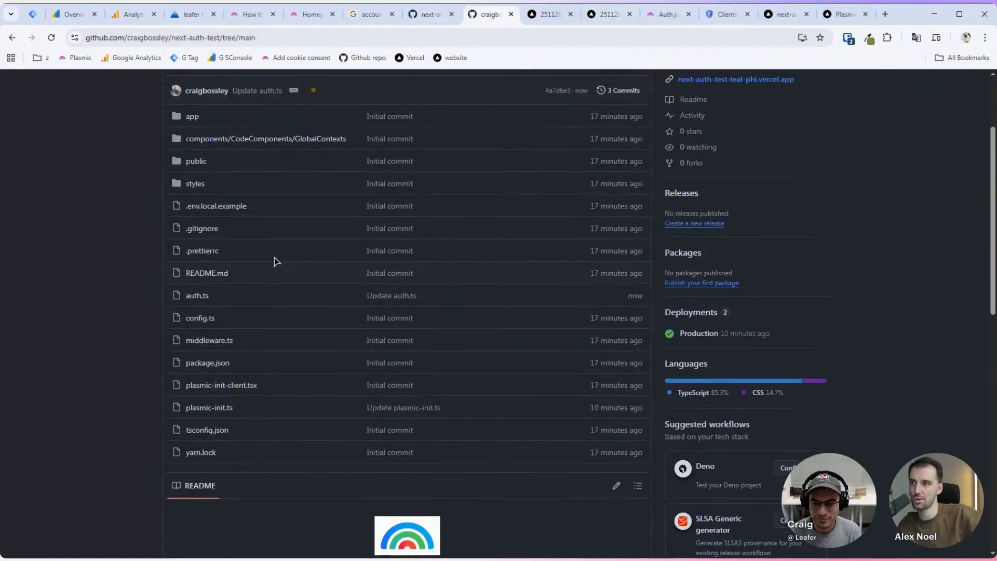
pyautogui.scroll(-3, 103, 279)
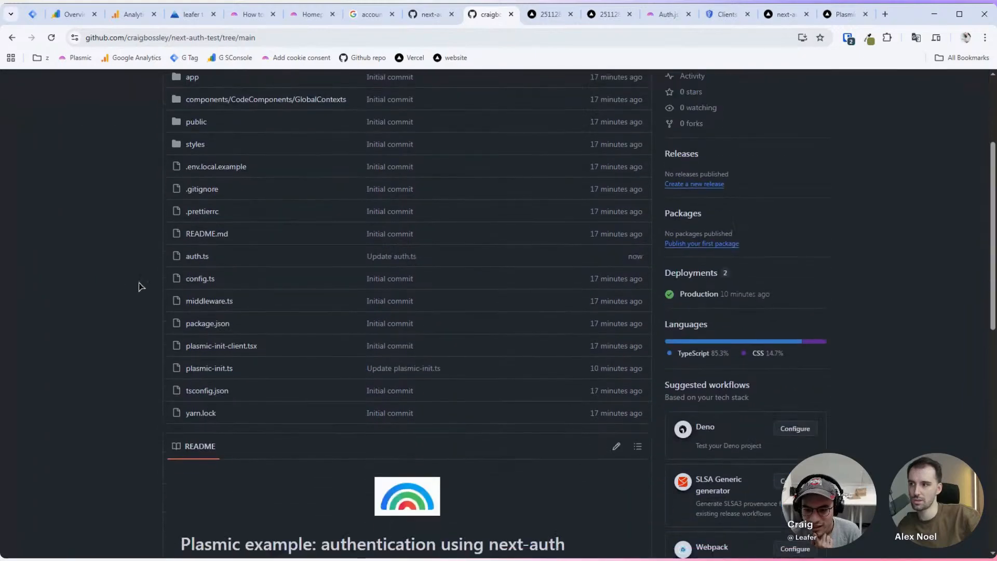
# Step: Open middleware.ts and search it for 'auth' to review the auth references
pyautogui.click(215, 302)
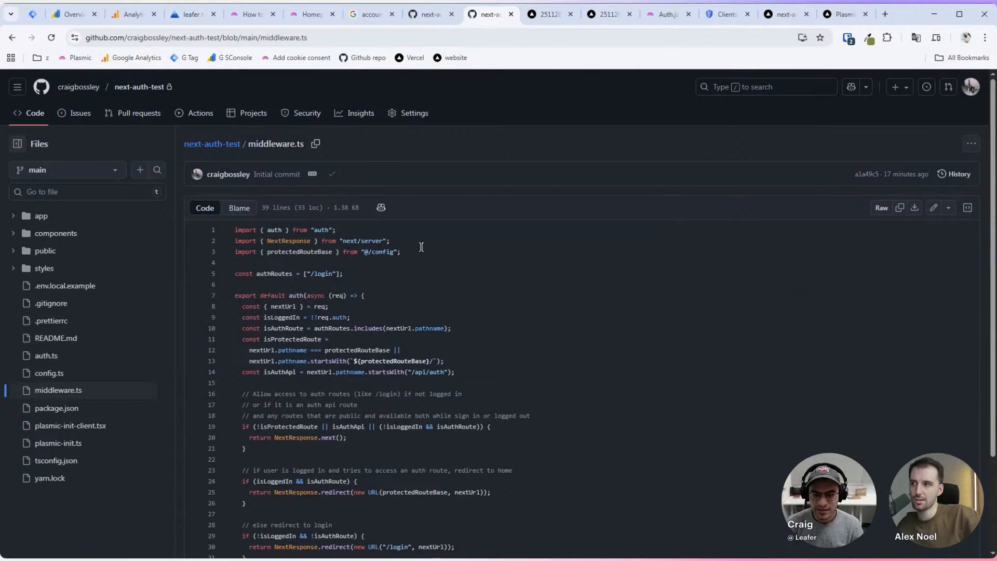
pyautogui.scroll(-2, 427, 233)
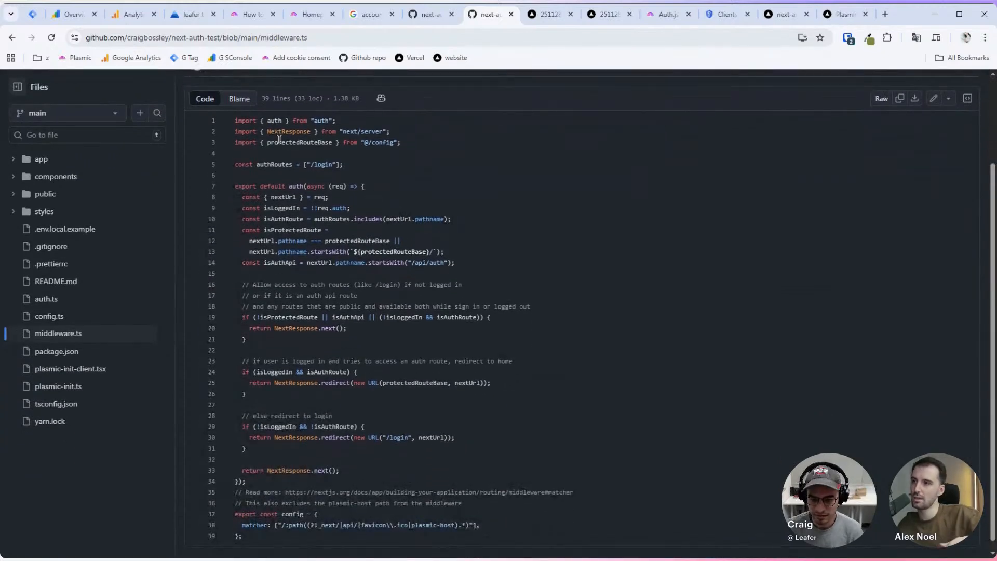
pyautogui.hotkey('ctrl', 'f')
pyautogui.write('auth')
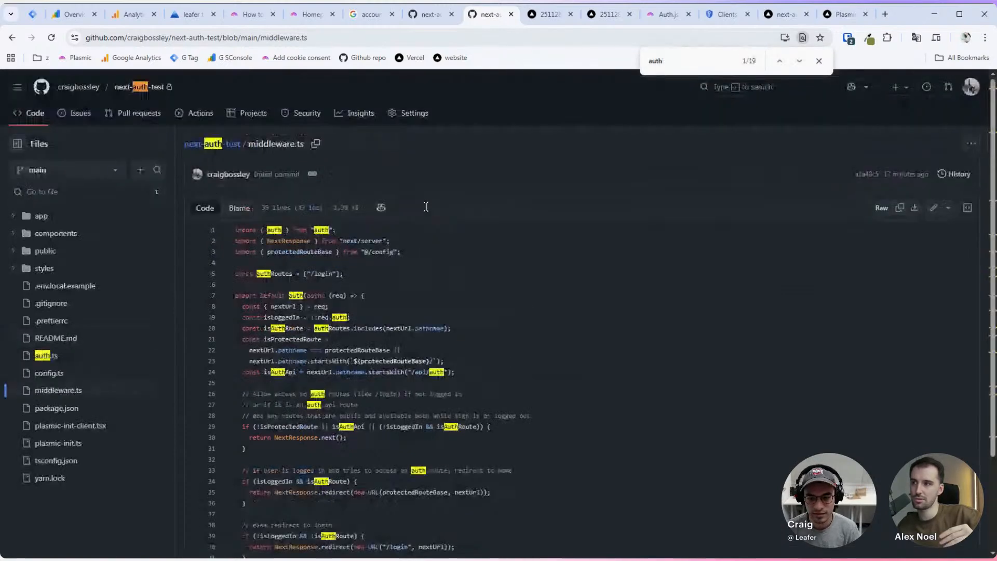
pyautogui.moveTo(232, 270); pyautogui.dragTo(356, 274)
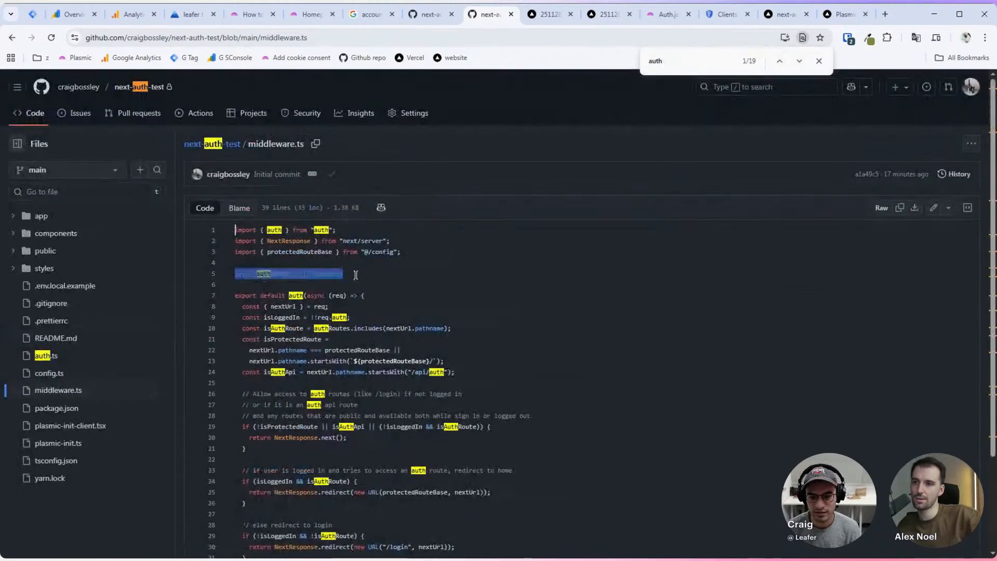
pyautogui.click(382, 273)
pyautogui.scroll(-1, 387, 254)
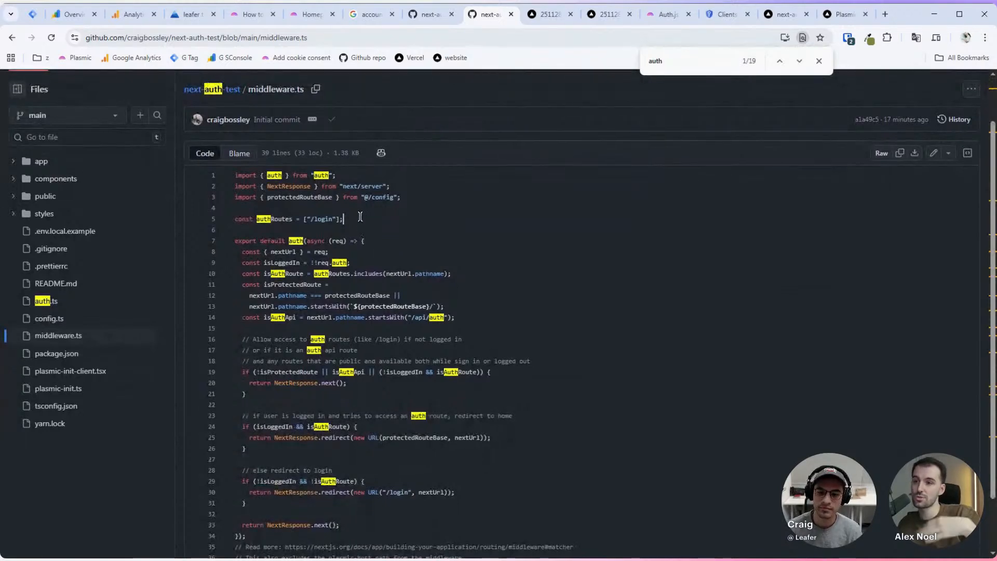
pyautogui.scroll(-1, 360, 216)
pyautogui.press('Escape')
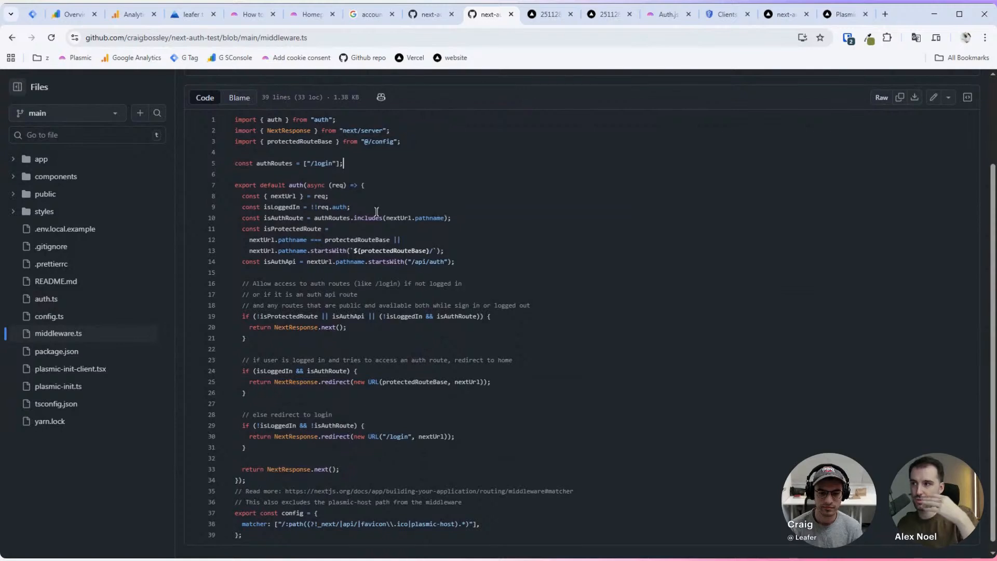
# Step: Finish reading middleware.ts, then open config.ts and highlight its '/app' protectedRouteBase value
pyautogui.scroll(-1, 377, 211)
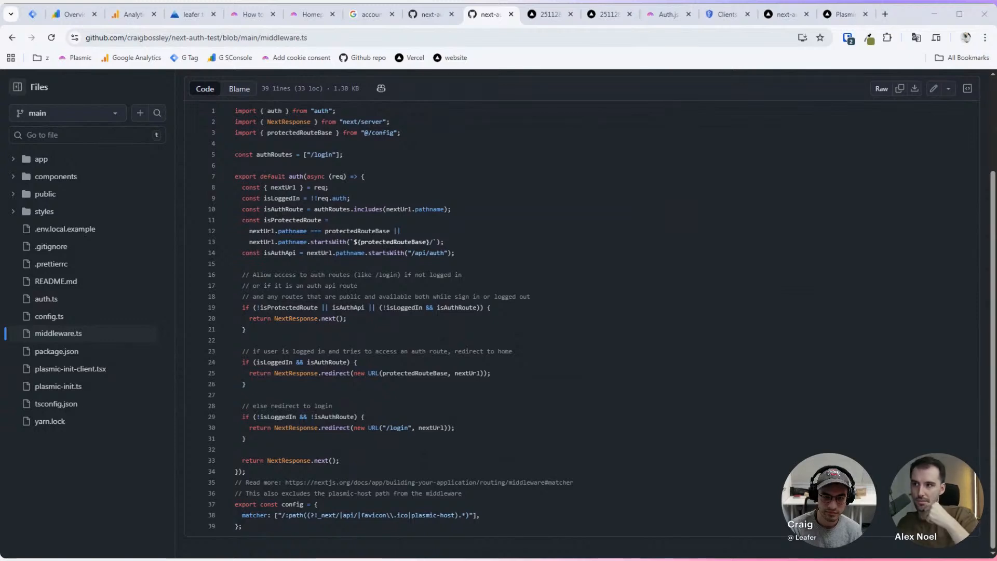
pyautogui.click(680, 65)
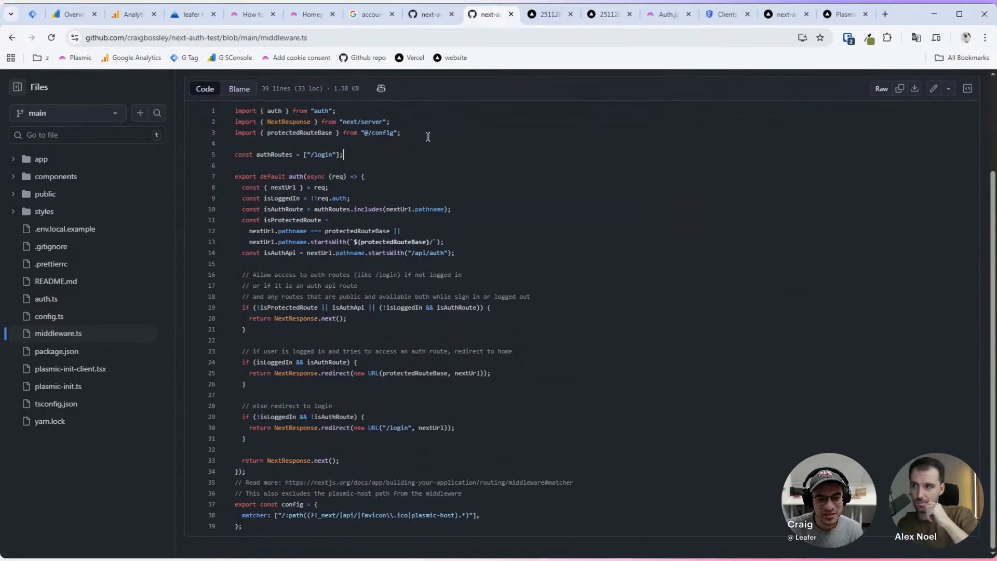
pyautogui.scroll(2, 363, 181)
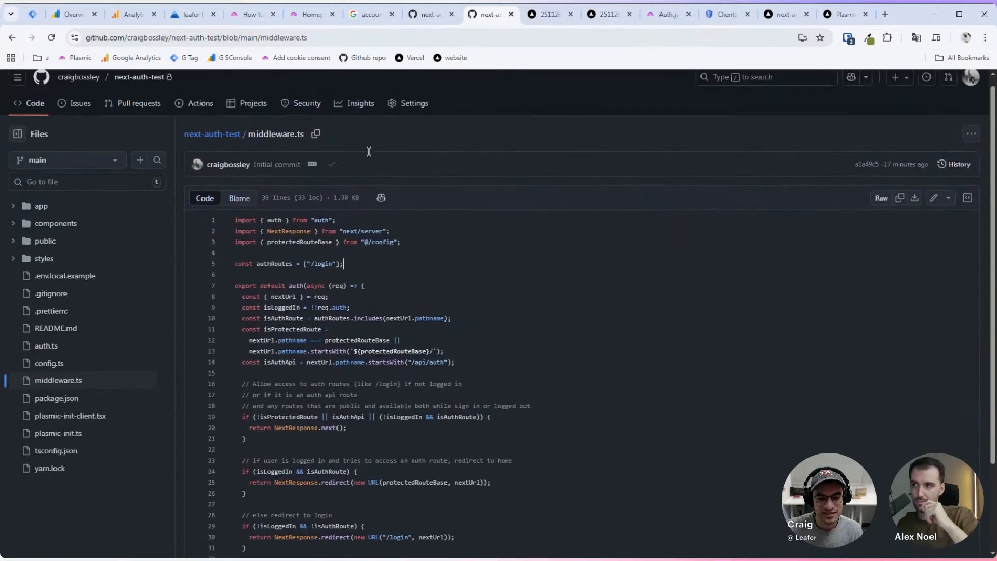
pyautogui.scroll(-2, 341, 236)
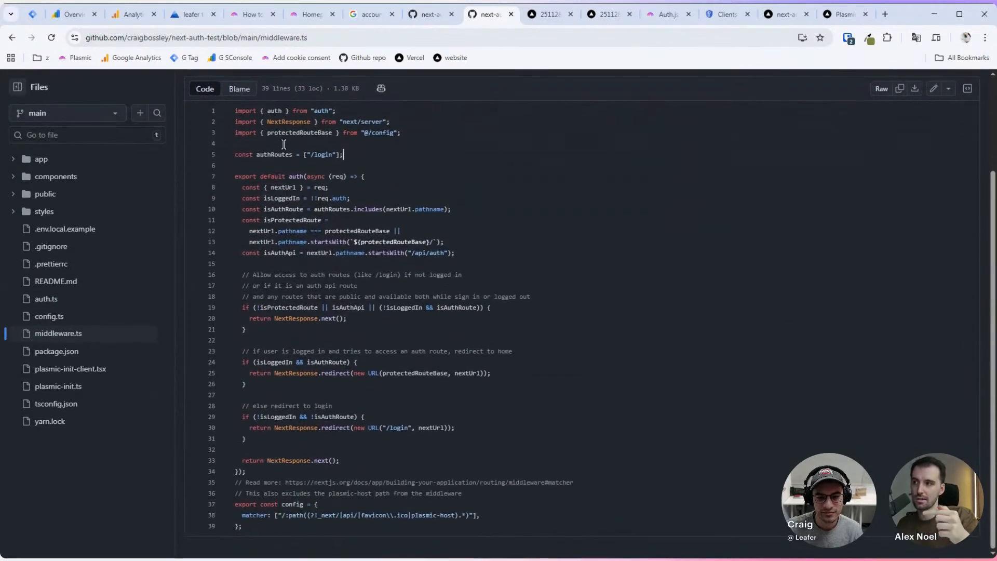
pyautogui.moveTo(270, 133); pyautogui.dragTo(418, 132)
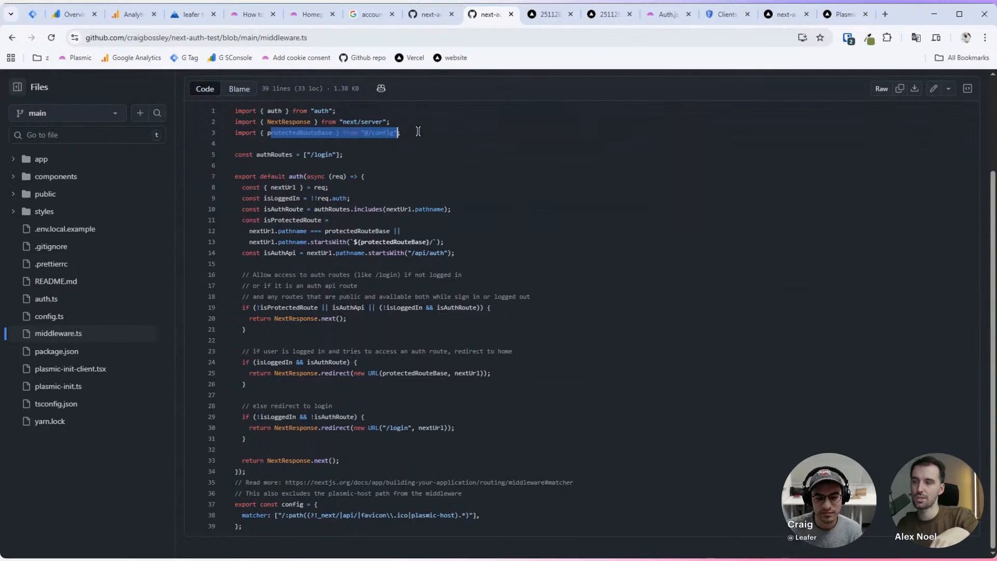
pyautogui.click(399, 133)
pyautogui.scroll(2, 301, 143)
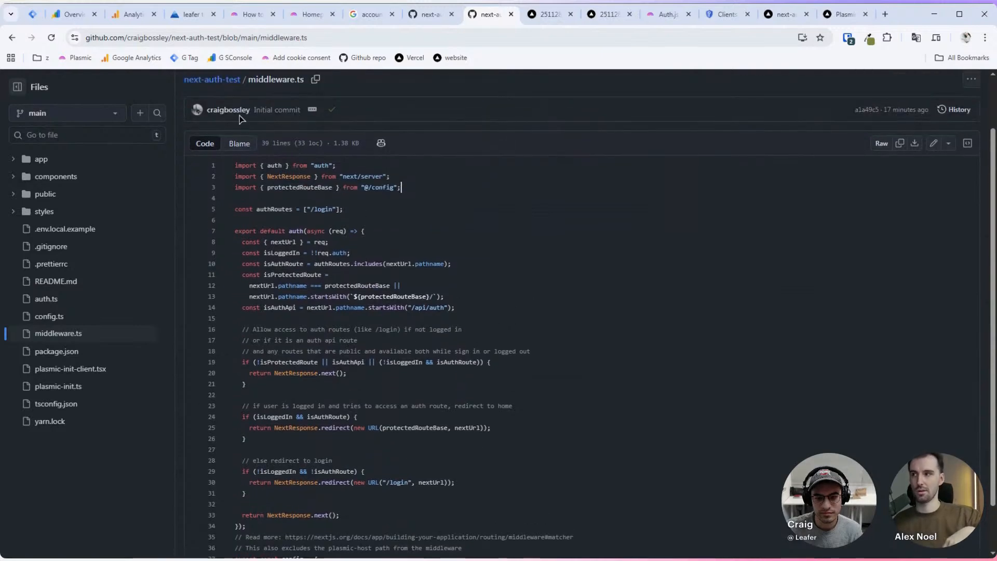
pyautogui.click(222, 83)
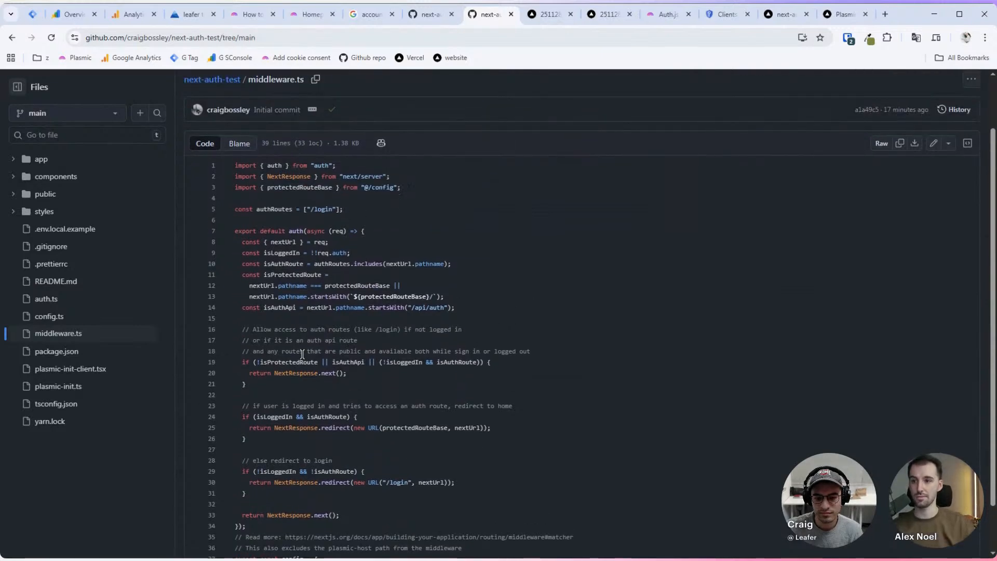
pyautogui.click(199, 443)
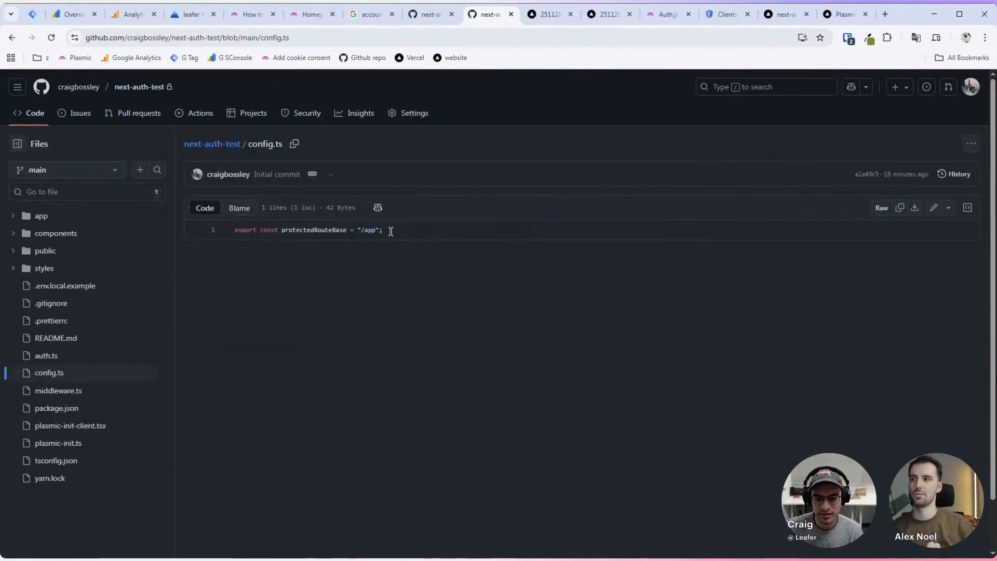
pyautogui.moveTo(389, 232); pyautogui.dragTo(360, 231)
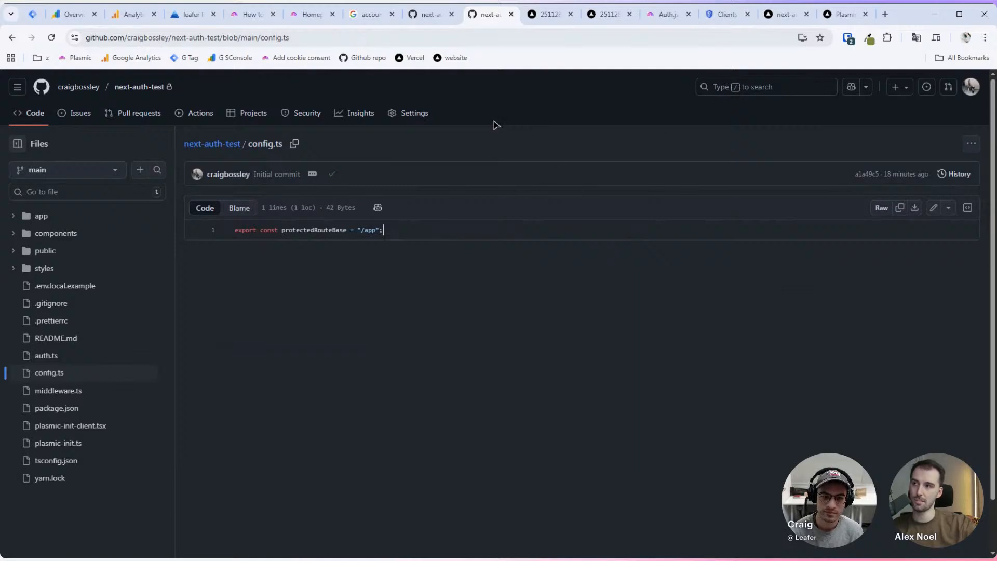
# Step: Create a new empty page named 'login' at /login
pyautogui.click(301, 15)
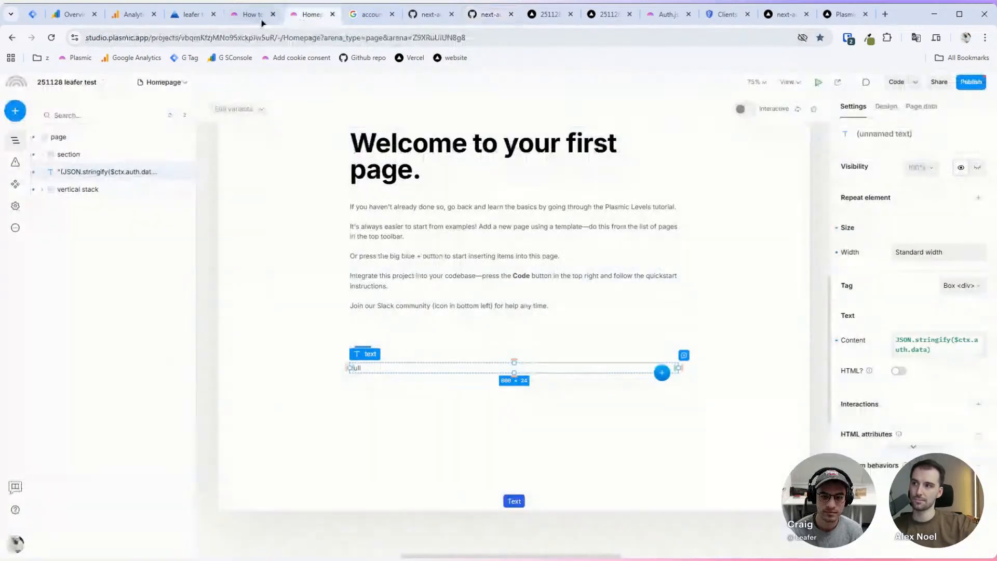
pyautogui.click(178, 83)
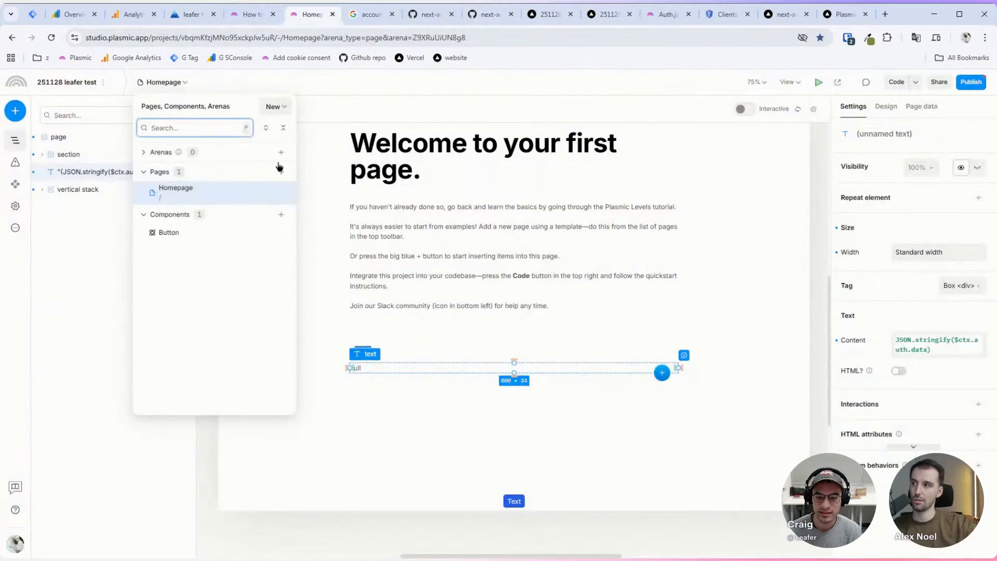
pyautogui.click(275, 108)
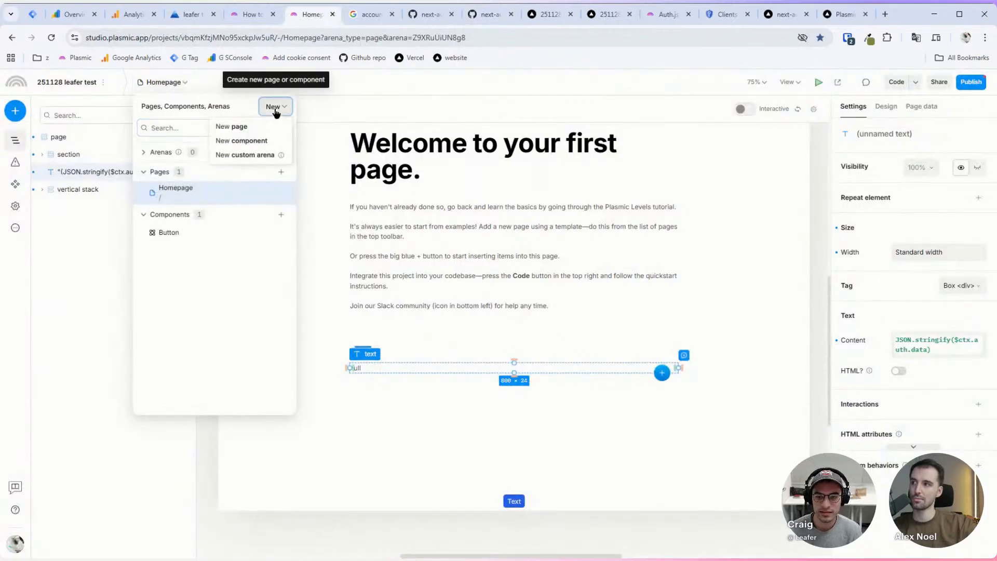
pyautogui.click(242, 128)
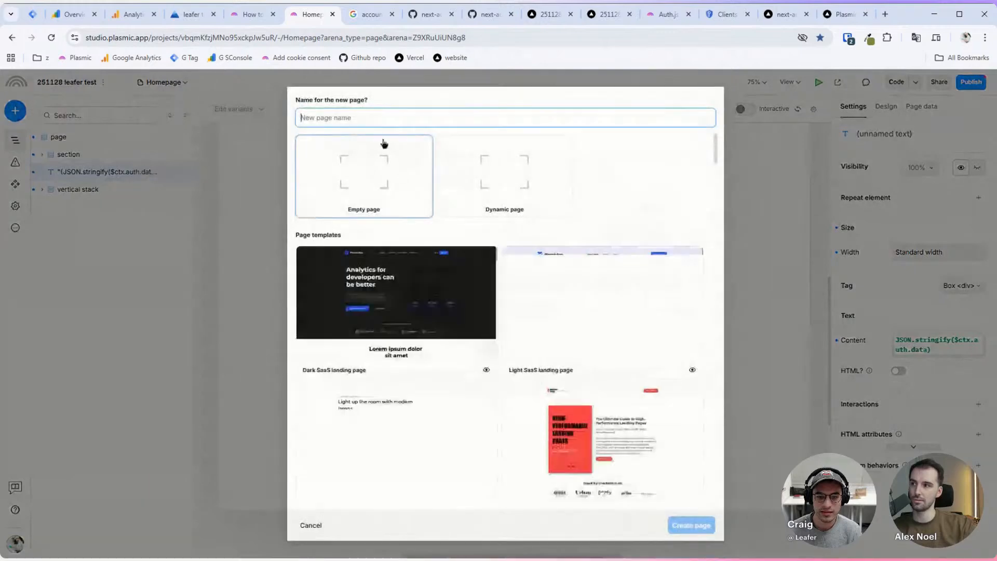
pyautogui.write('login')
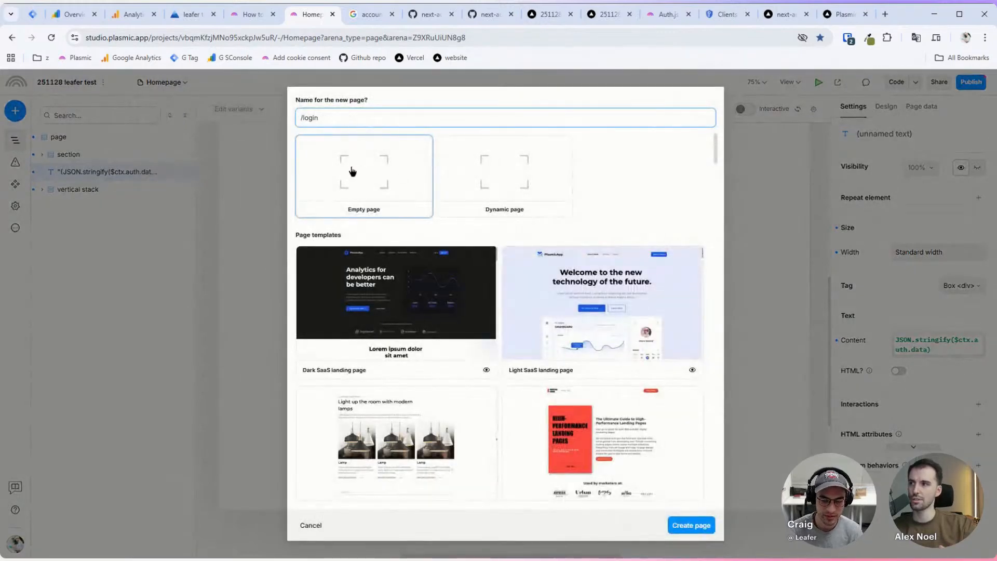
pyautogui.press('Home')
pyautogui.press('Delete')
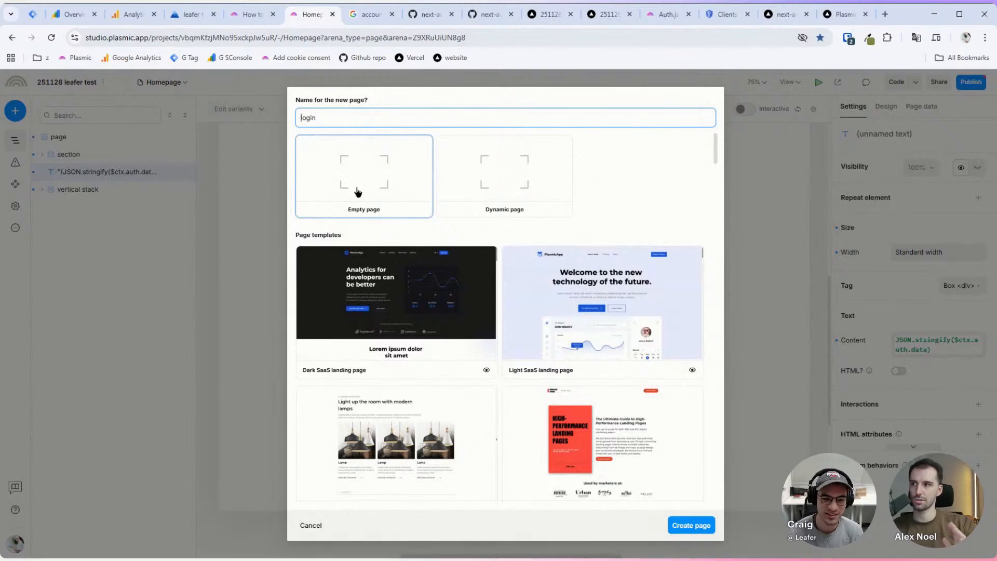
pyautogui.click(699, 526)
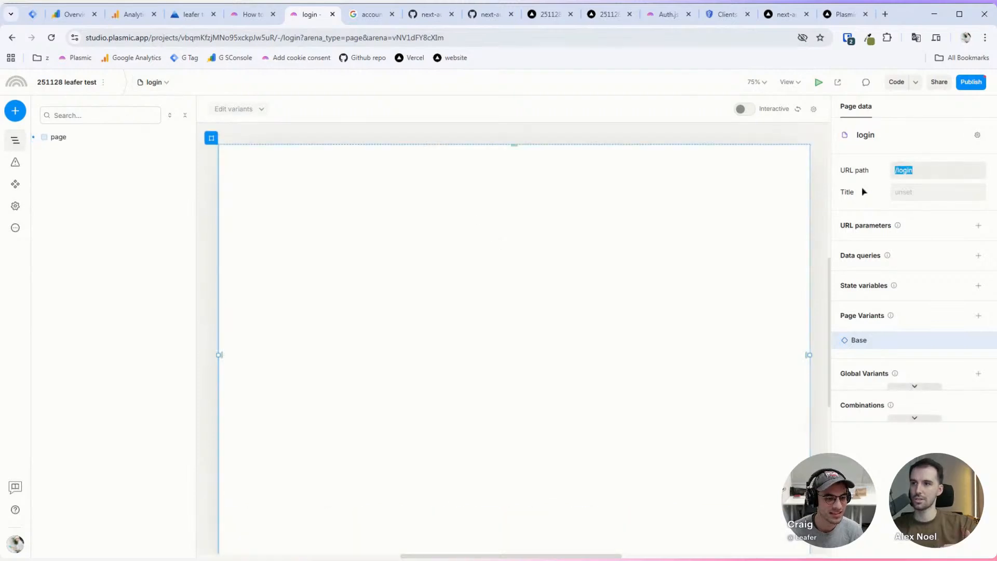
# Step: Add a 'Login!' text to the login page and bring over the Homepage's button stack
pyautogui.click(654, 229)
pyautogui.press('t')
pyautogui.click(496, 195)
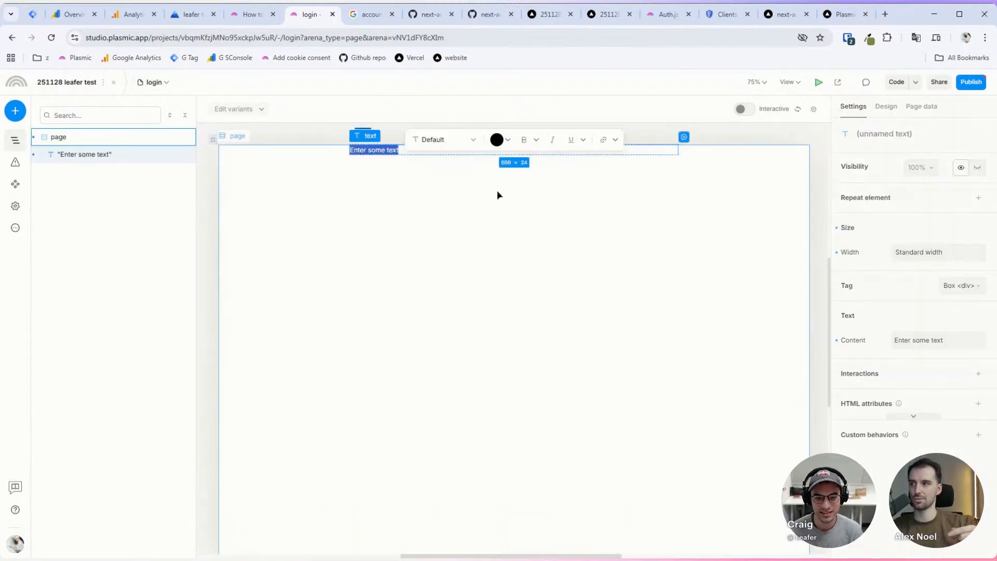
pyautogui.write('Login!')
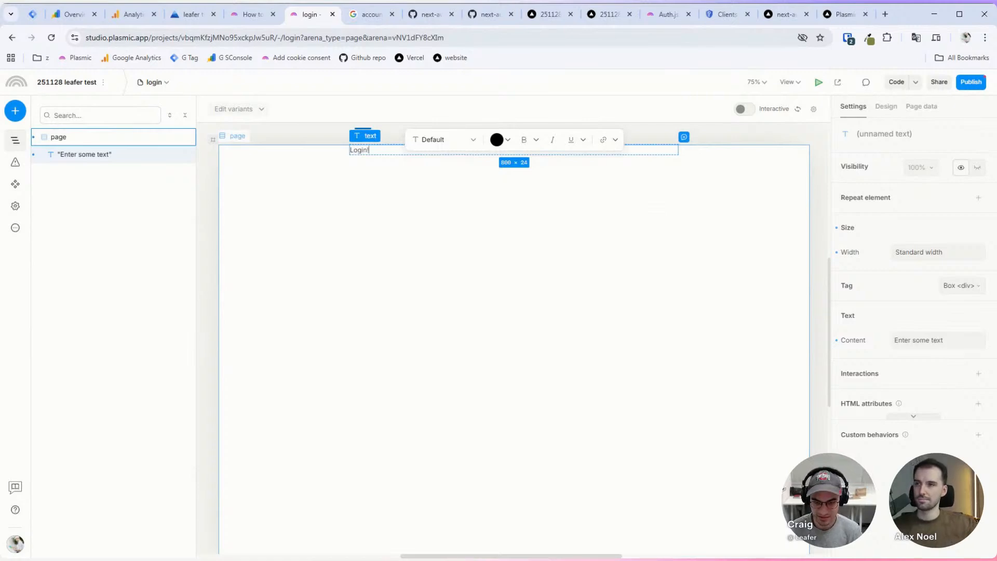
pyautogui.click(154, 82)
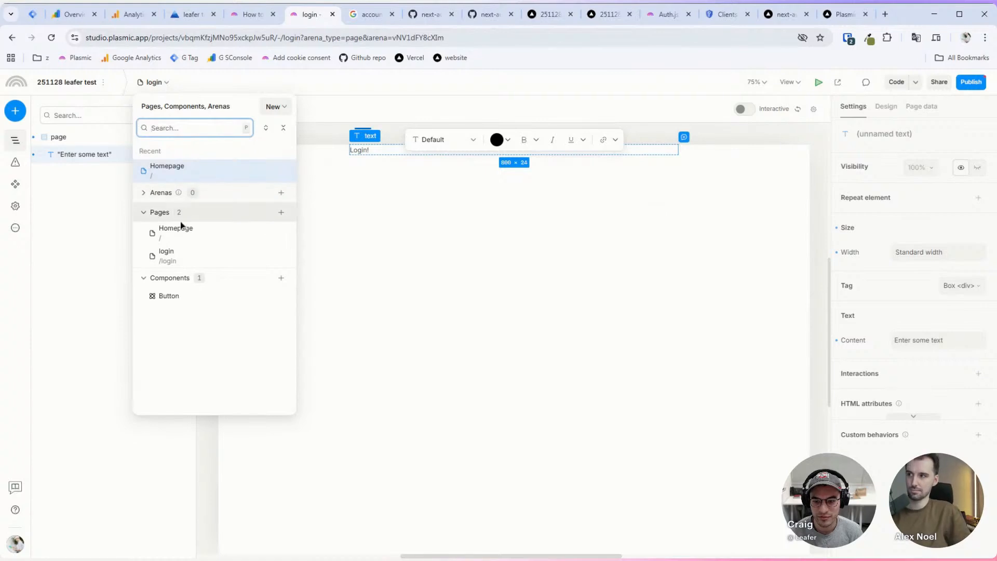
pyautogui.click(182, 232)
pyautogui.click(493, 499)
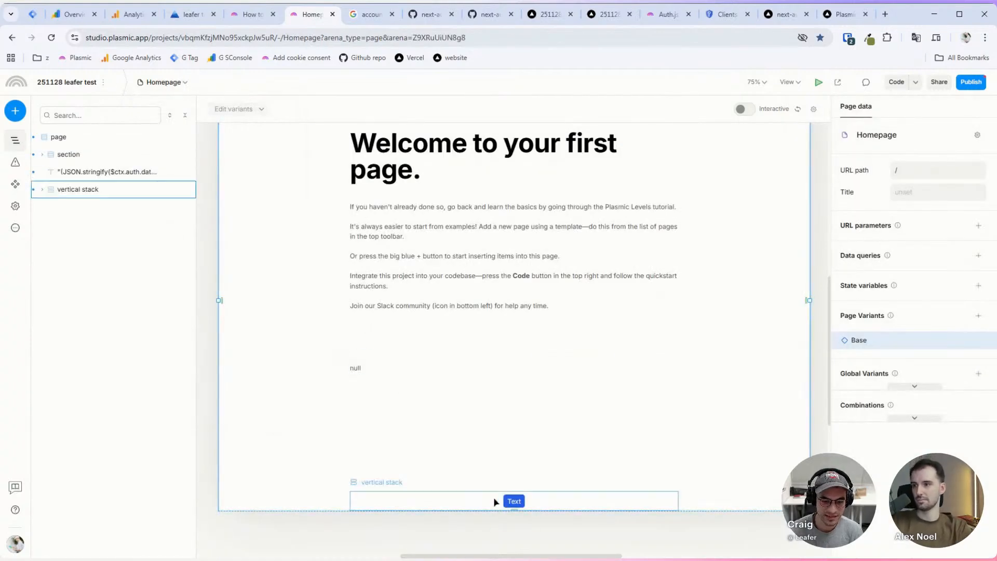
pyautogui.click(156, 82)
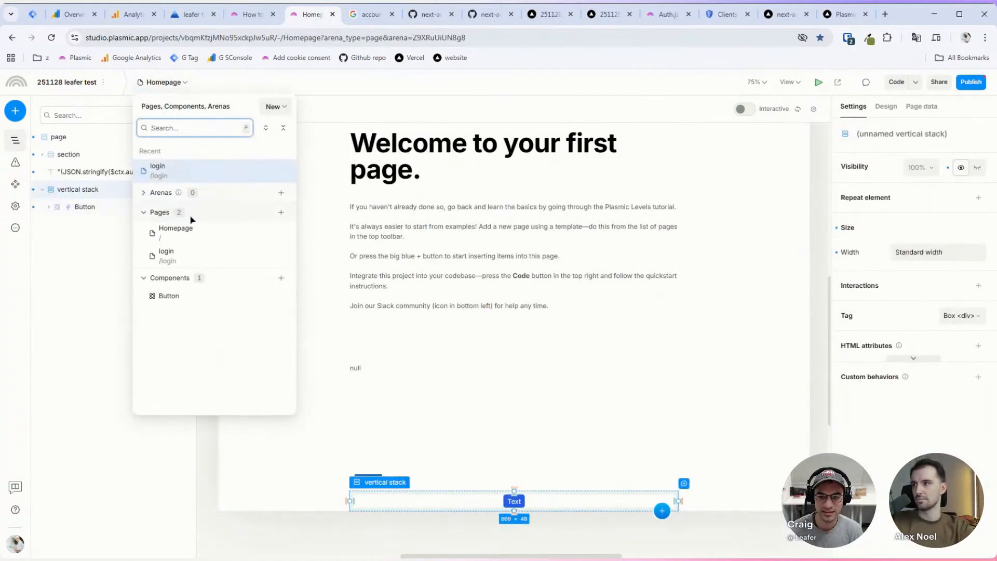
pyautogui.click(193, 255)
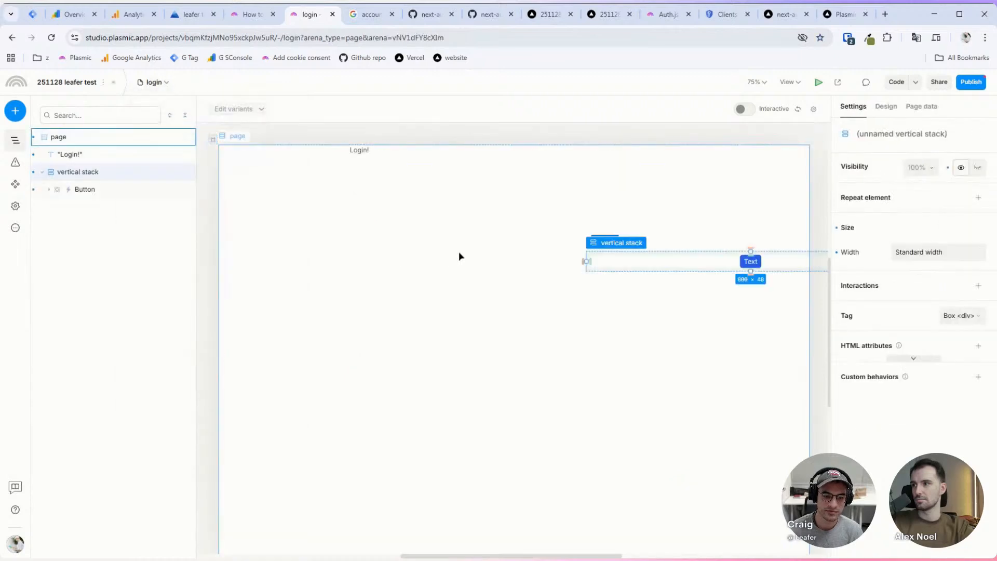
# Step: Set the button stack's Position to Auto so it sits in normal flow
pyautogui.click(885, 106)
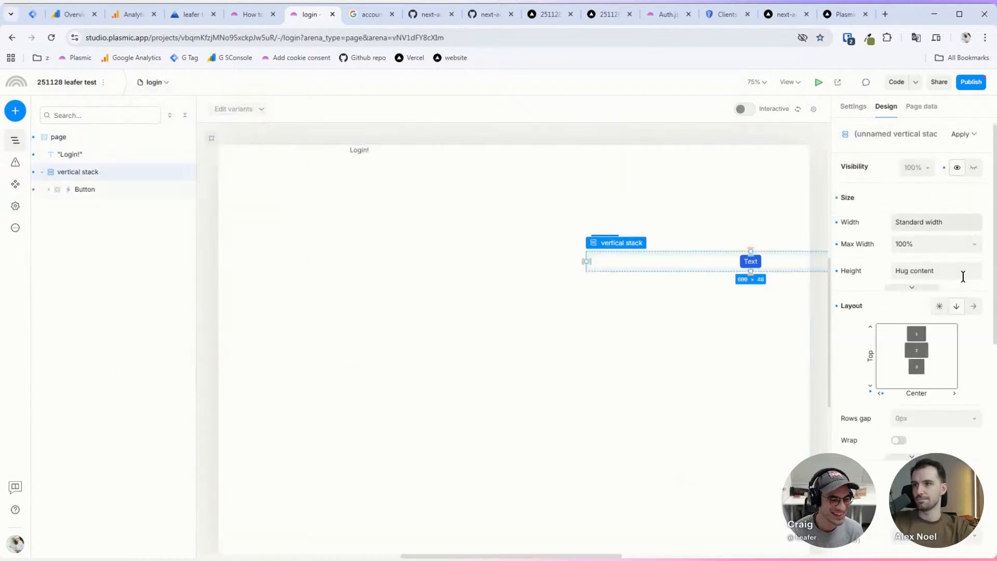
pyautogui.scroll(-3, 899, 405)
pyautogui.scroll(2, 924, 259)
pyautogui.scroll(-3, 909, 398)
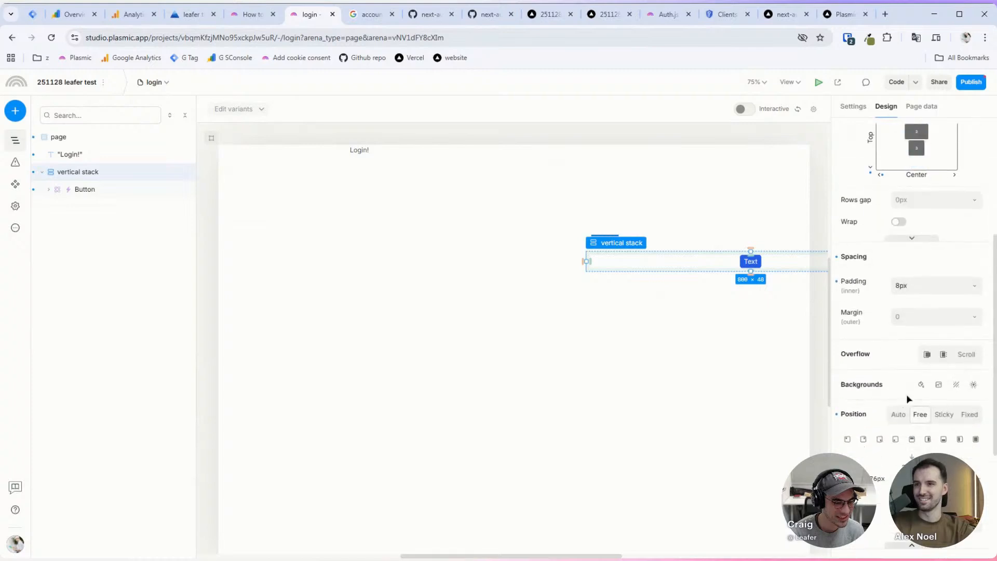
pyautogui.click(901, 417)
pyautogui.click(459, 237)
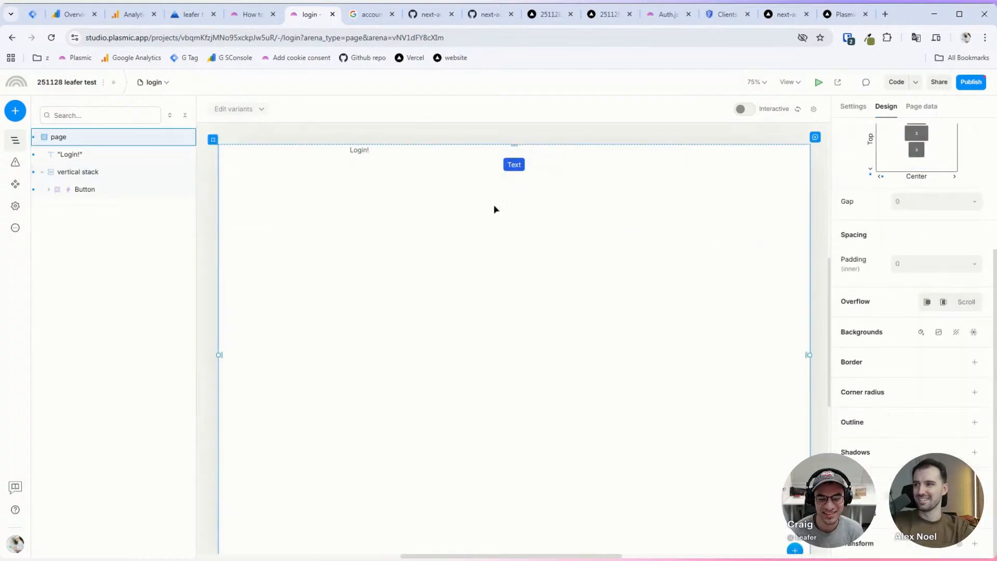
pyautogui.click(155, 83)
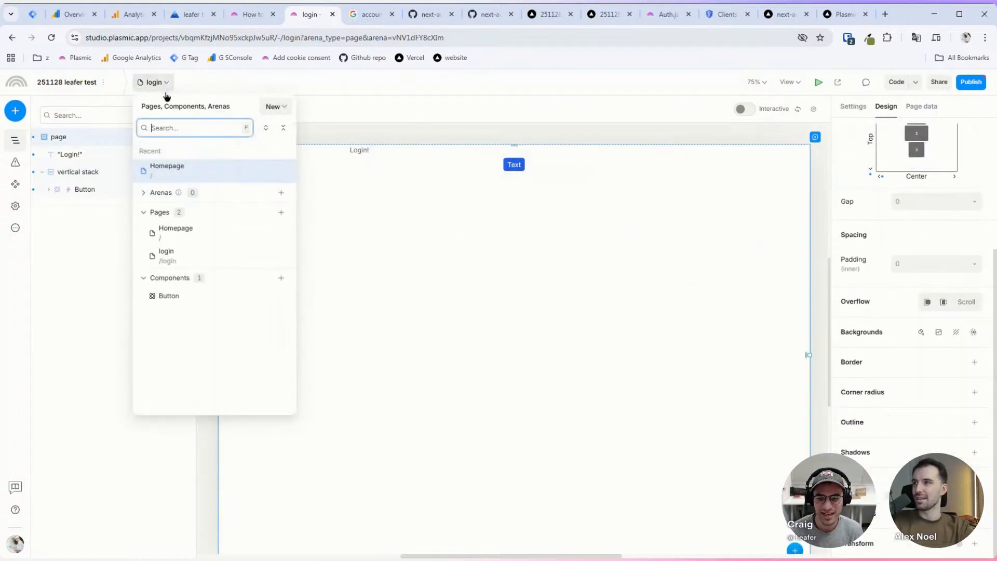
# Step: Create a new page named 'app'
pyautogui.click(280, 214)
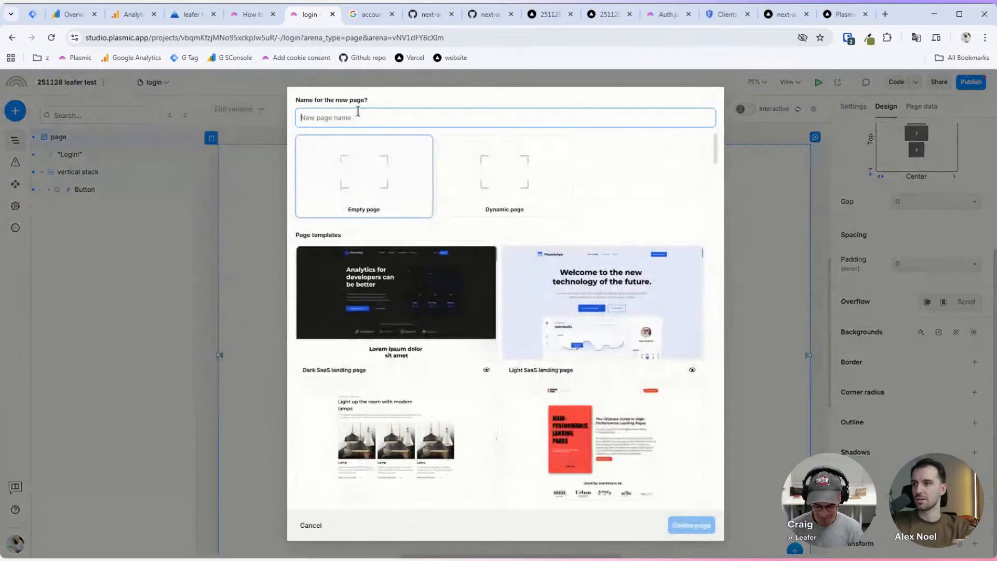
pyautogui.write('app')
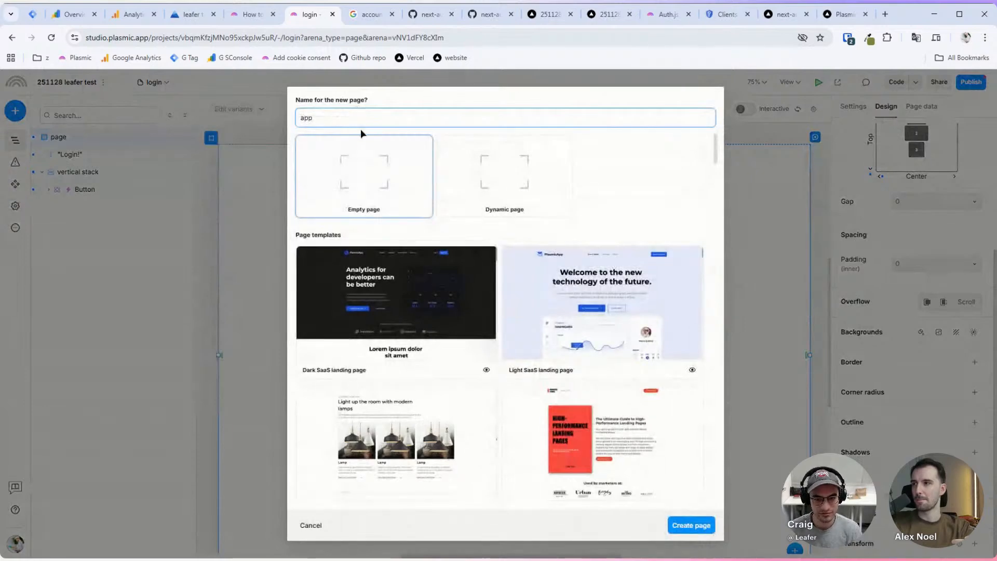
pyautogui.click(695, 526)
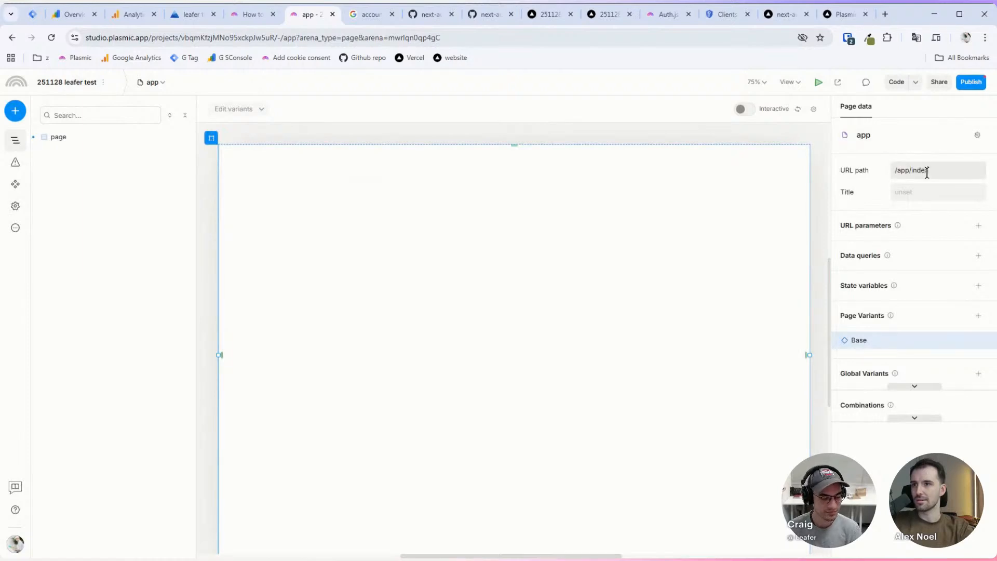
# Step: Add the text 'This is the dashboard page in the app folder' to the app page
pyautogui.click(407, 218)
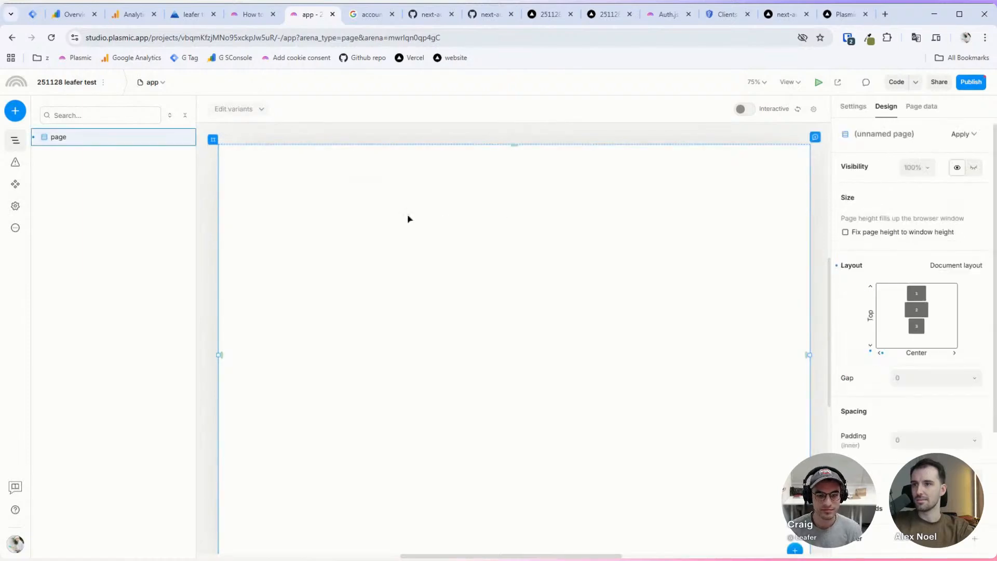
pyautogui.press('t')
pyautogui.click(529, 177)
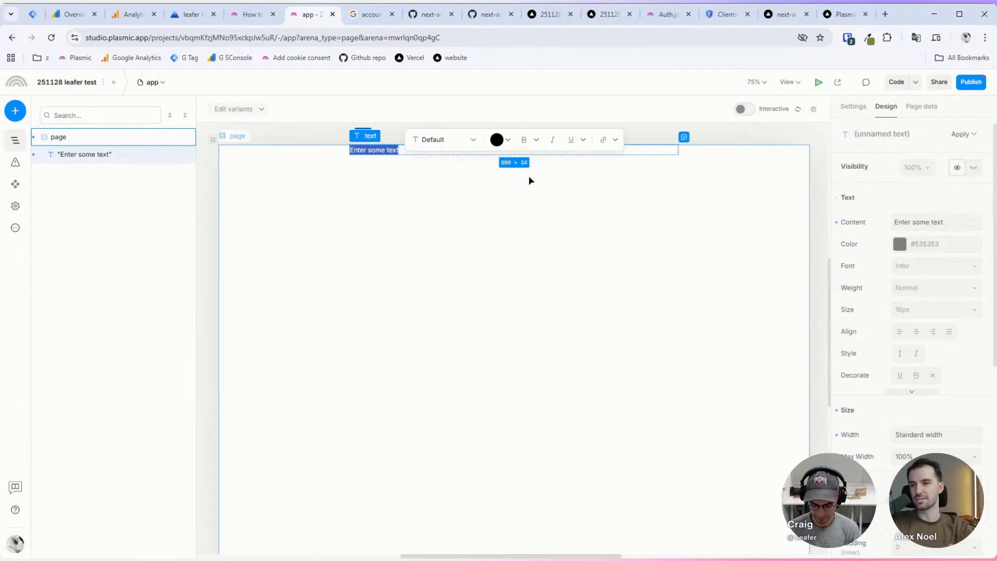
pyautogui.write('This is')
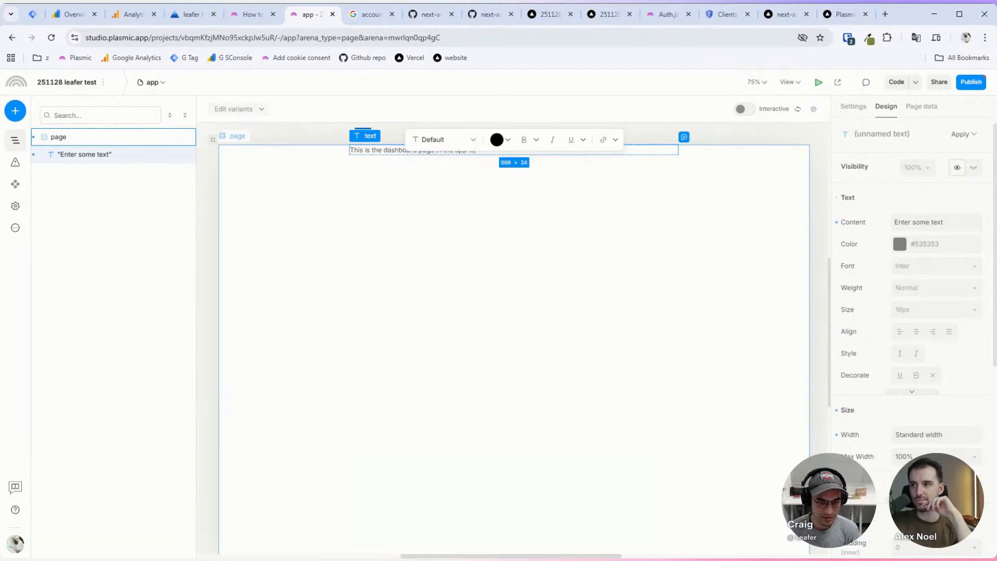
pyautogui.click(554, 218)
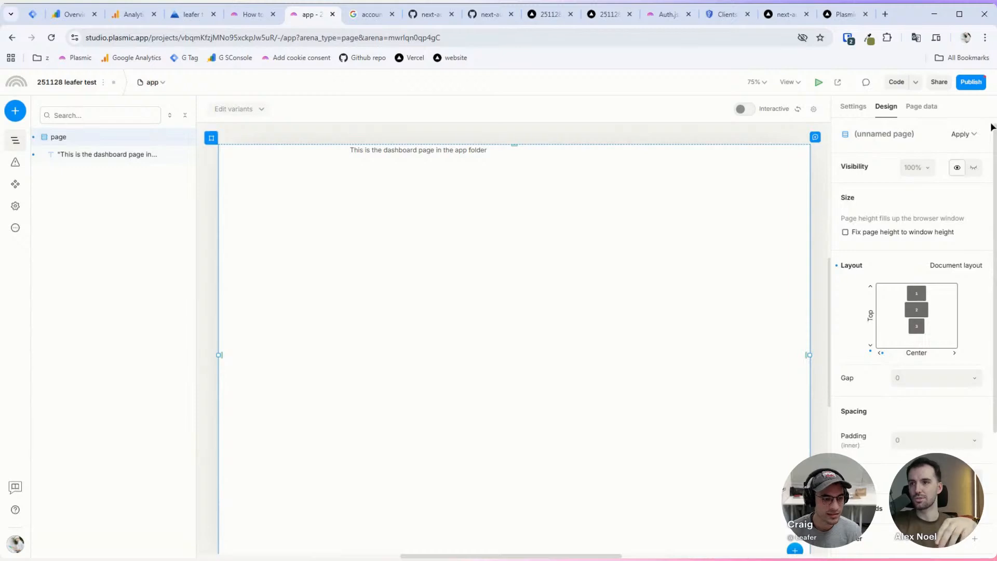
pyautogui.click(922, 107)
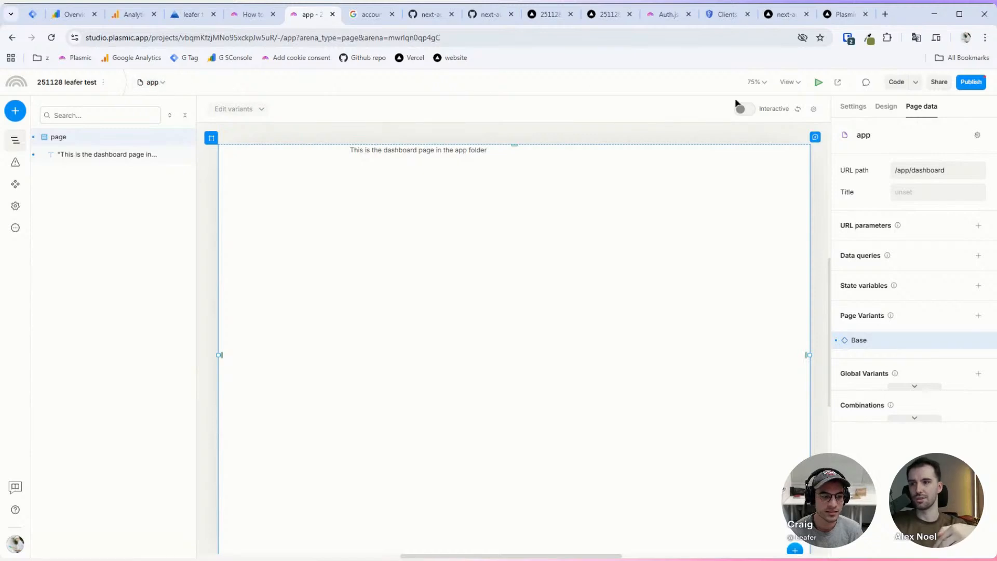
# Step: Publish version 1.1.0 with the description 'added new pages'
pyautogui.click(968, 83)
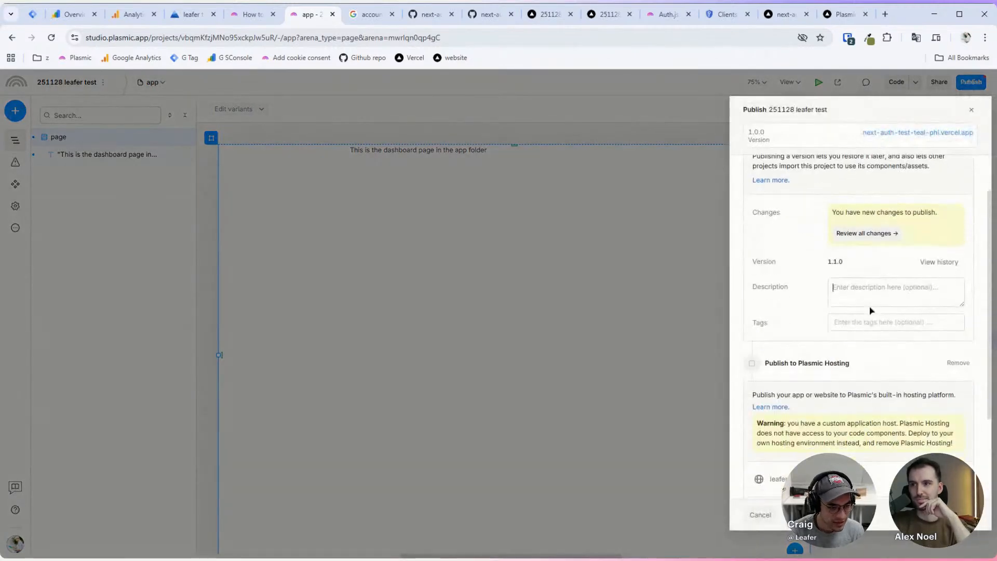
pyautogui.click(870, 297)
pyautogui.write('added new pages')
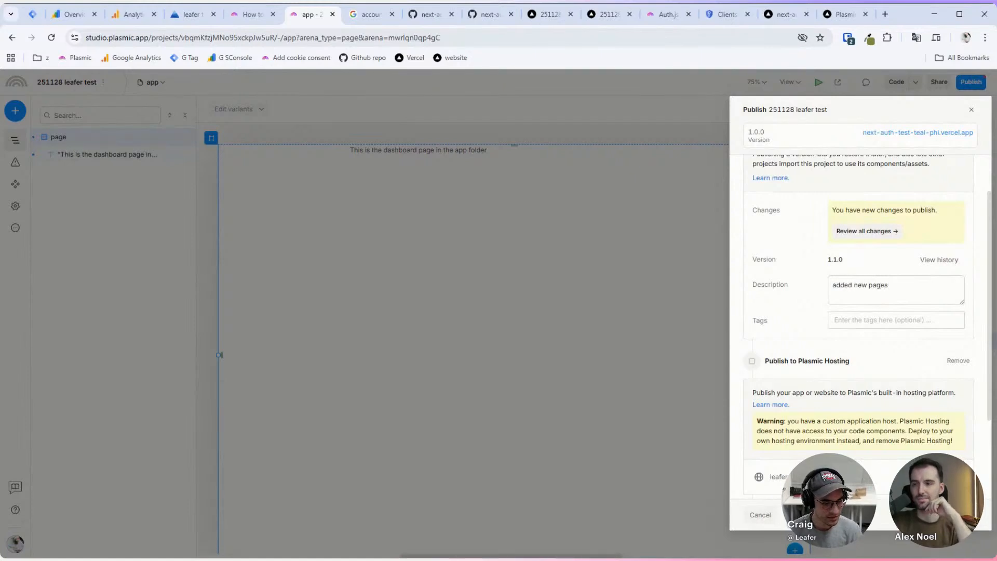
pyautogui.scroll(-3, 862, 322)
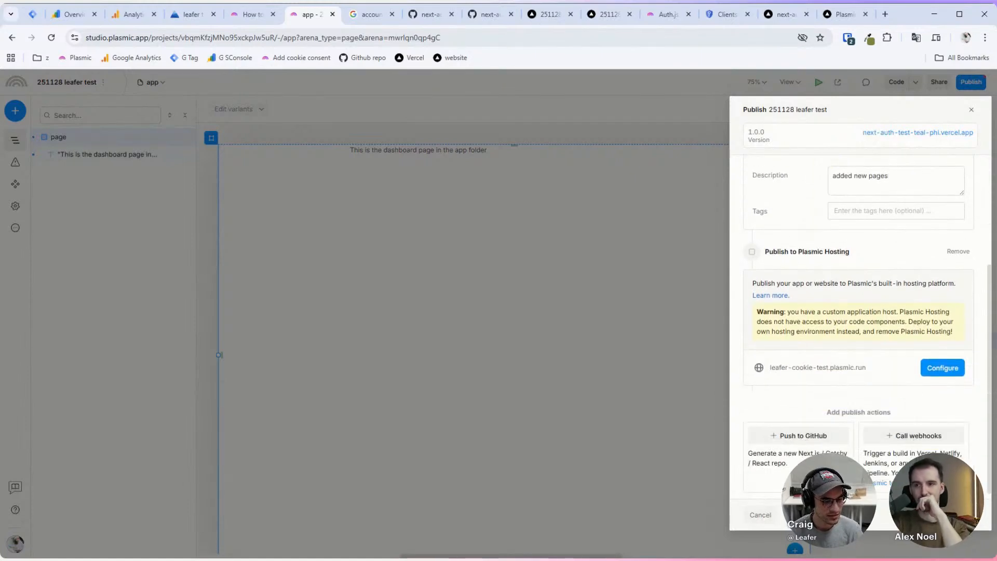
pyautogui.click(956, 514)
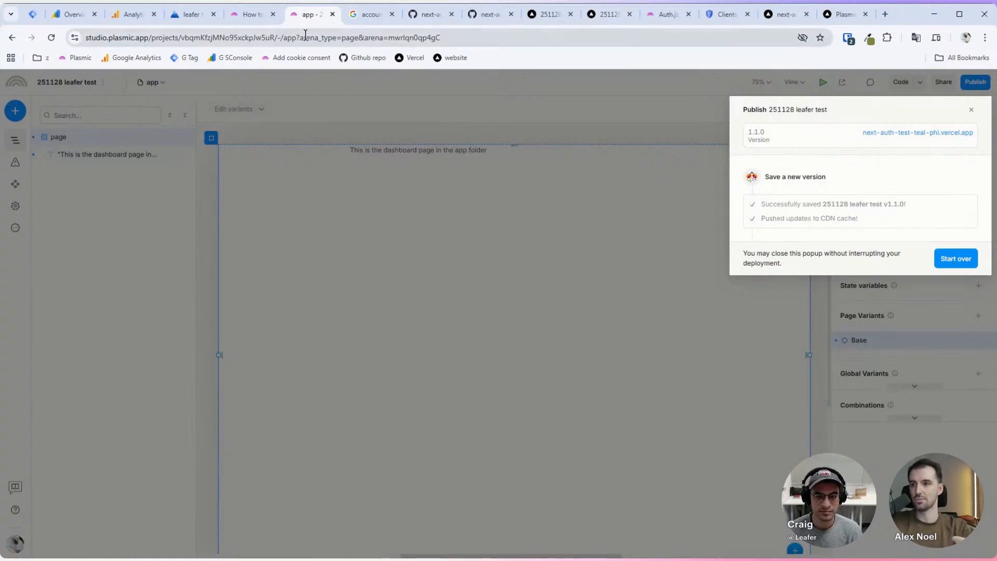
pyautogui.click(885, 136)
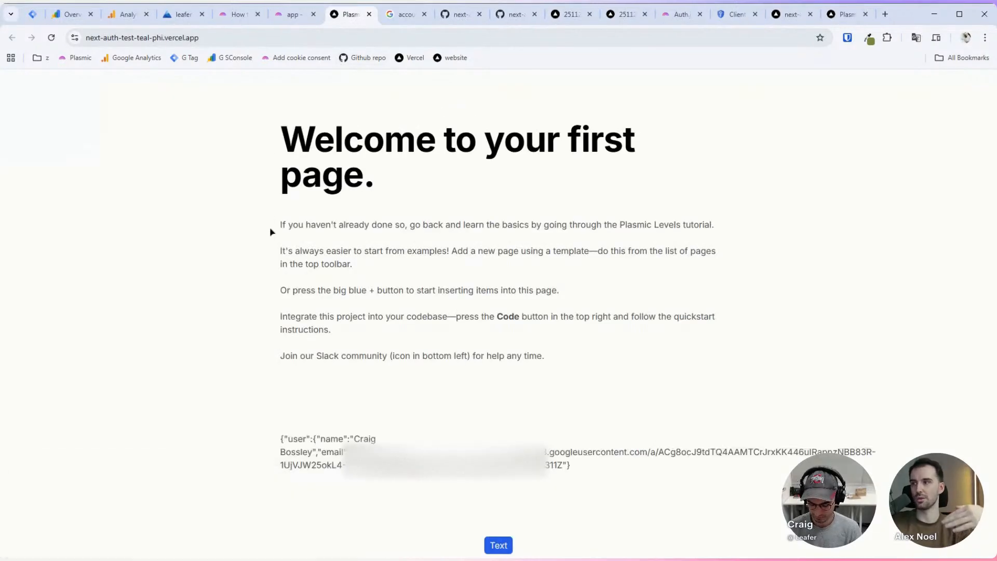
# Step: Check the session JSON on the deployed homepage, then load the site's /login page
pyautogui.moveTo(276, 440); pyautogui.dragTo(156, 512)
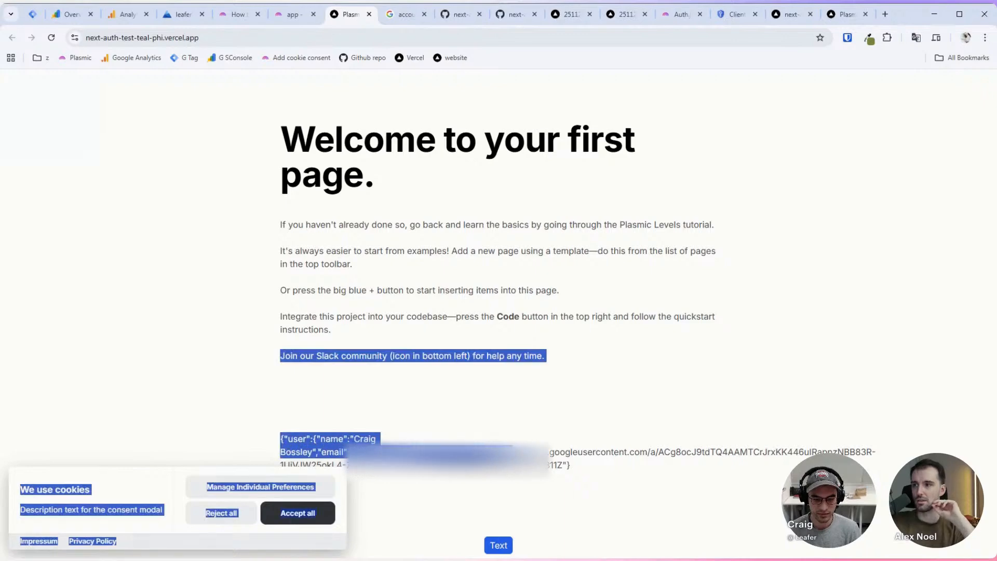
pyautogui.click(586, 465)
pyautogui.moveTo(586, 462); pyautogui.dragTo(411, 445)
pyautogui.click(362, 438)
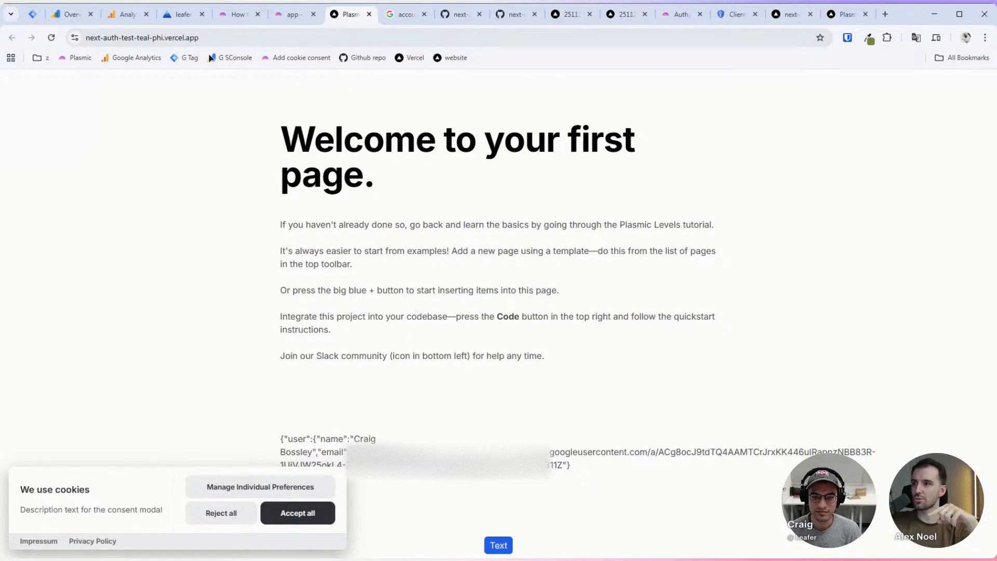
pyautogui.click(231, 39)
pyautogui.press('End')
pyautogui.write('login')
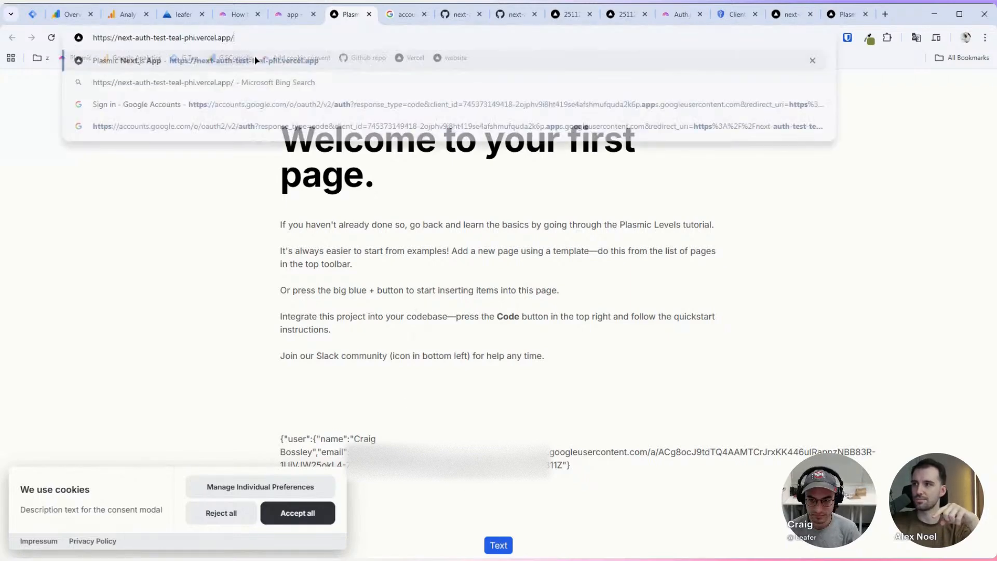
pyautogui.press('Return')
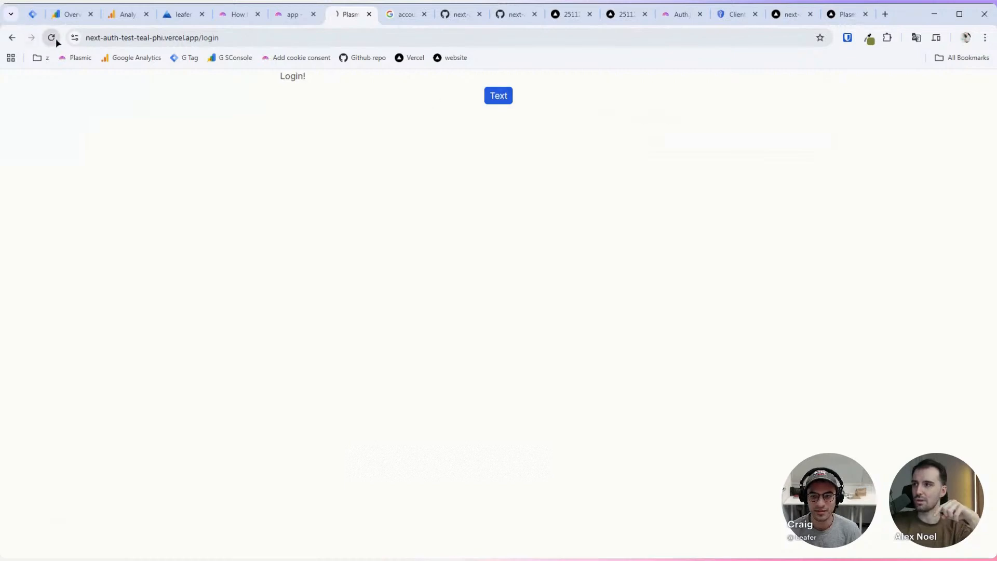
# Step: Load /app and then /app/dashboard on the deployed site and check its text
pyautogui.click(227, 38)
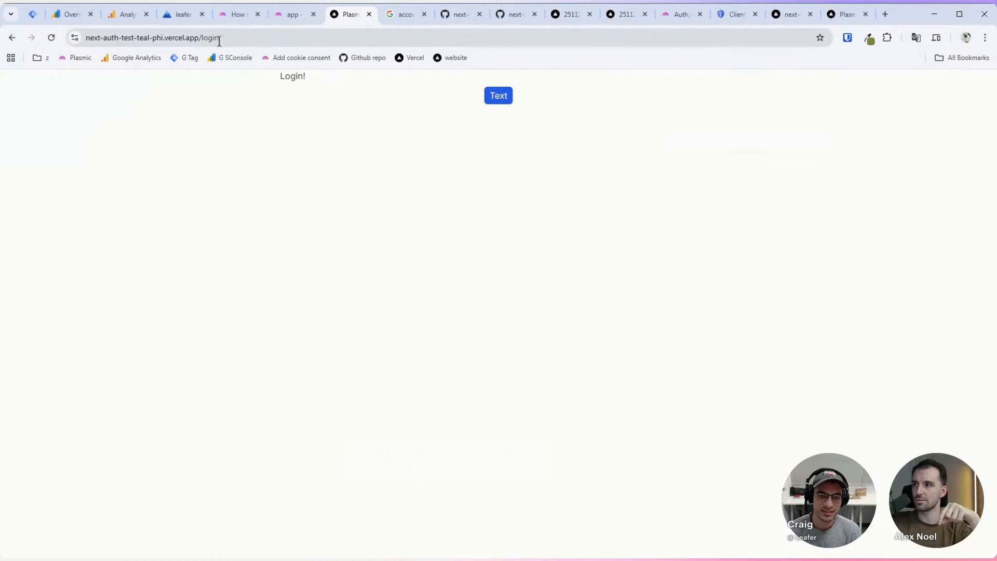
pyautogui.press('End')
pyautogui.hotkey('ctrl', 'shift', 'Left')
pyautogui.write('app')
pyautogui.press('Return')
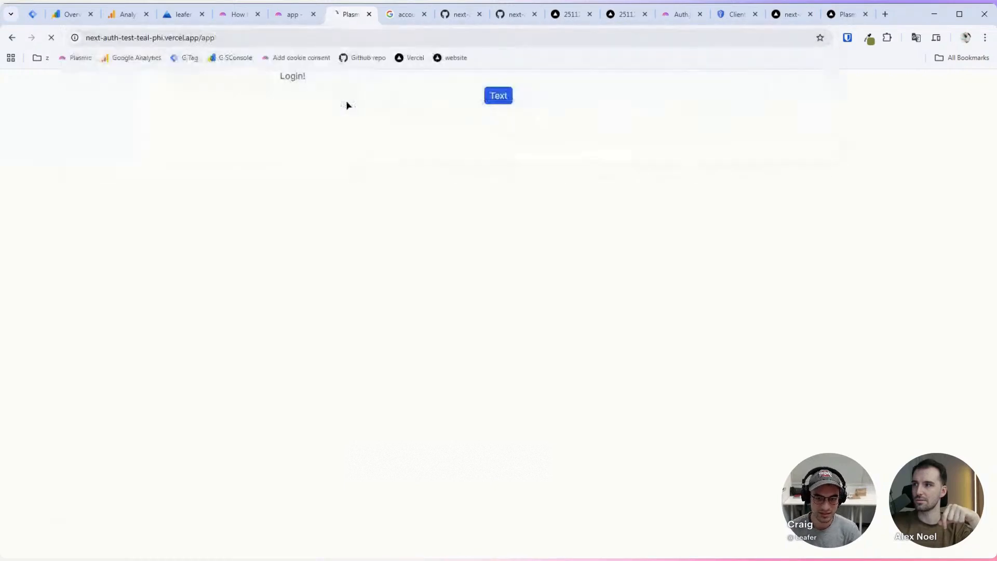
pyautogui.click(275, 36)
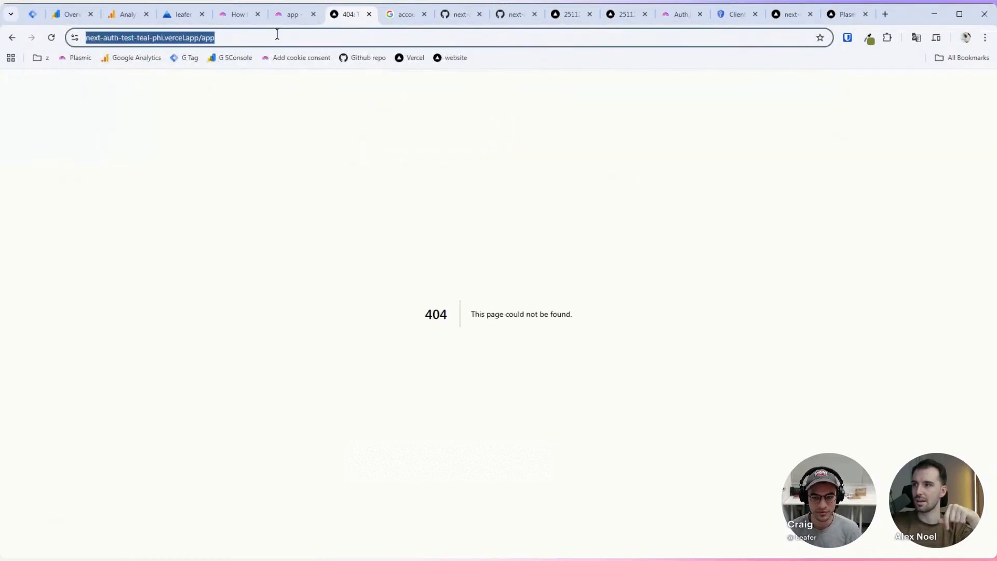
pyautogui.press('End')
pyautogui.write('/dashboard')
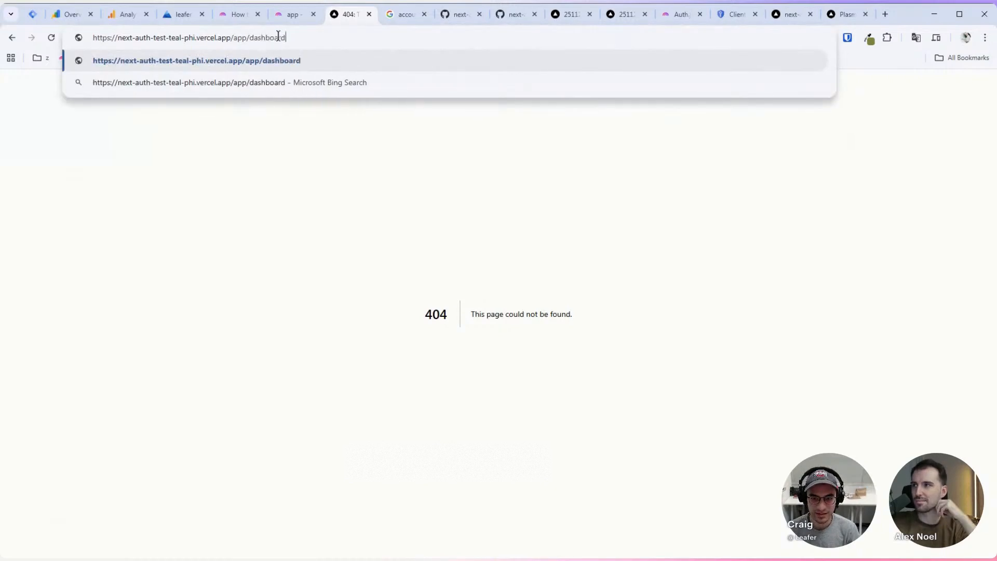
pyautogui.press('Return')
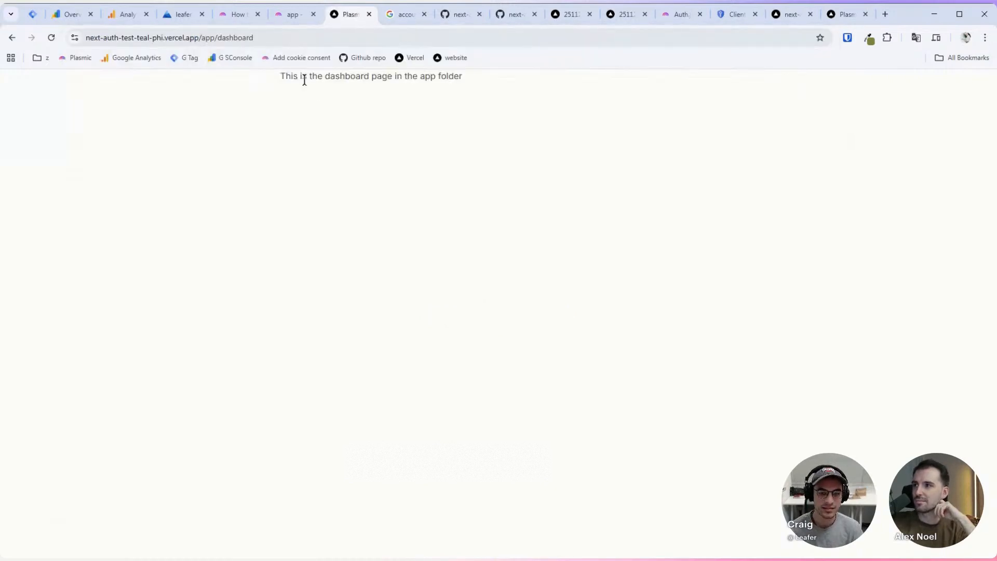
pyautogui.moveTo(305, 80); pyautogui.dragTo(418, 78)
pyautogui.click(439, 115)
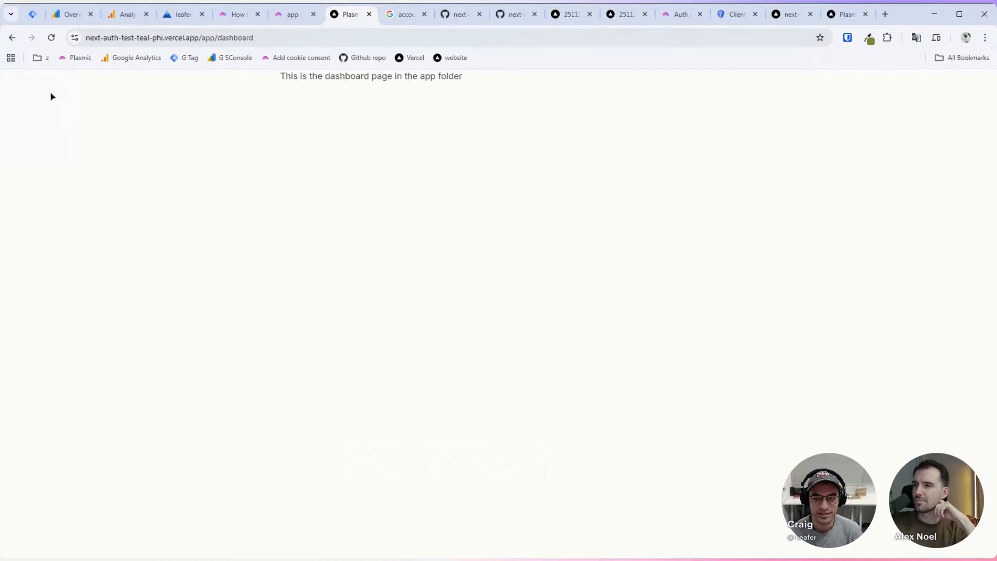
# Step: Use Back and Forward to return to the site's root page
pyautogui.click(11, 41)
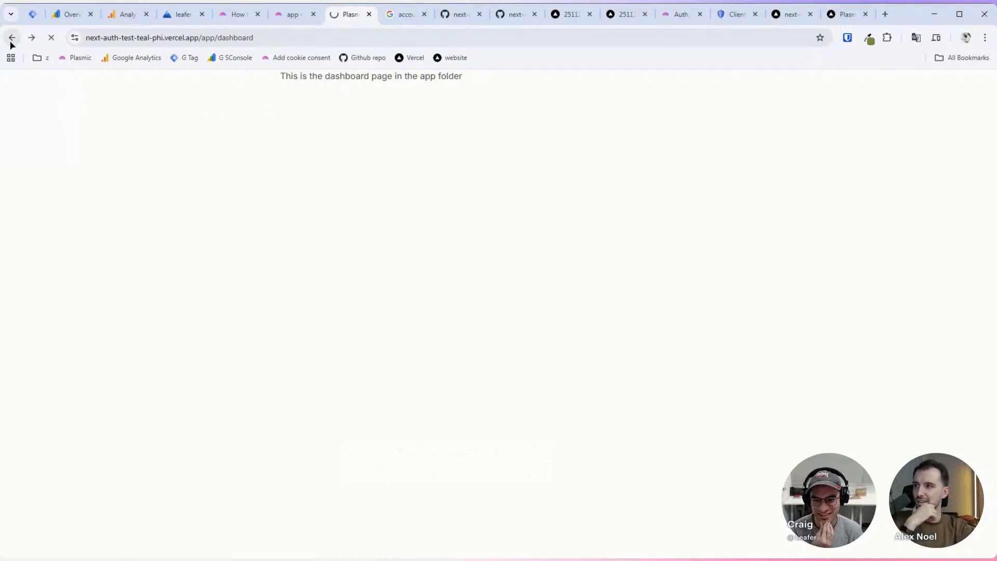
pyautogui.click(12, 41)
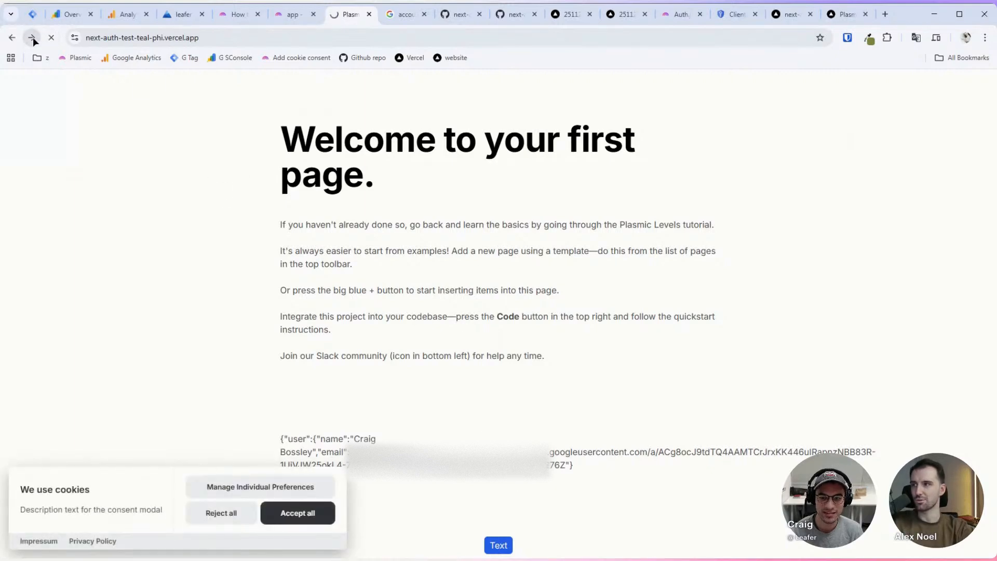
pyautogui.click(12, 40)
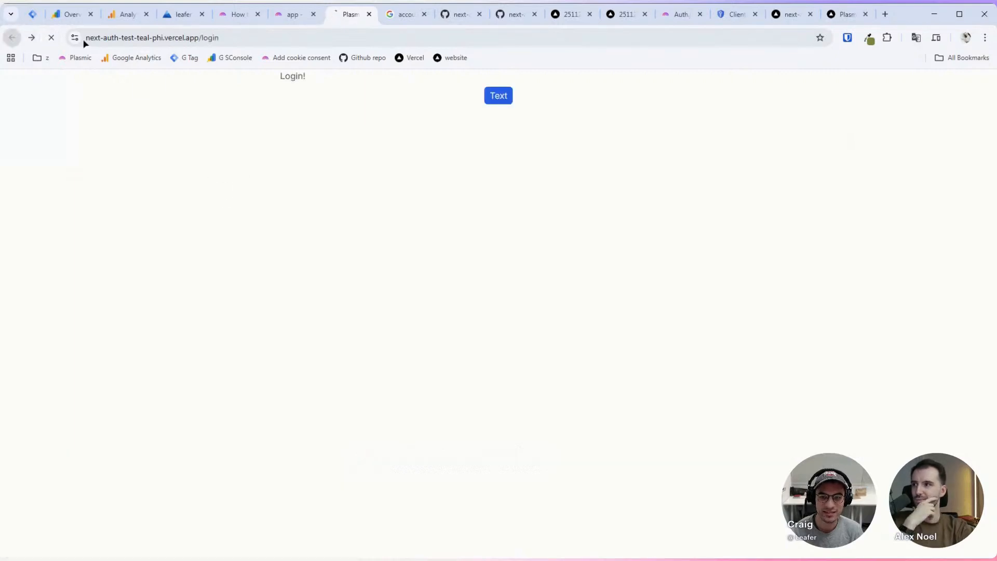
pyautogui.click(278, 17)
# Step: Dismiss the publishing prompt and create a new page named 'logout' at /logout
pyautogui.click(936, 259)
pyautogui.click(355, 181)
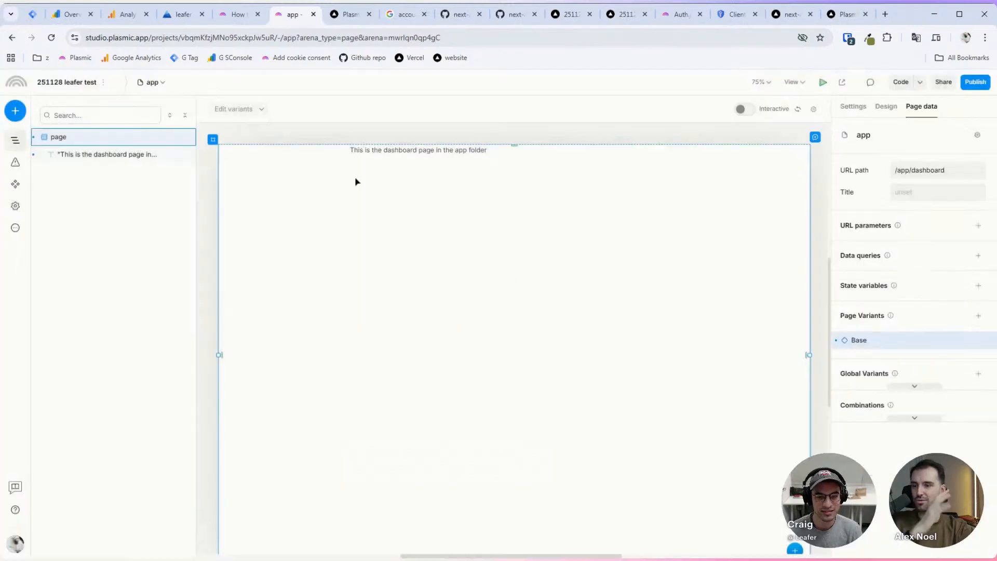
pyautogui.click(165, 84)
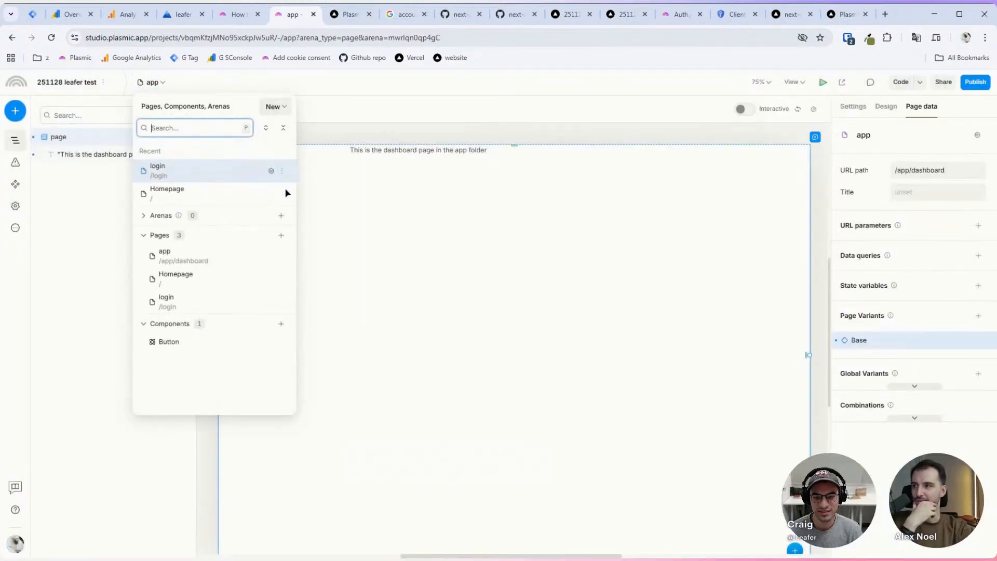
pyautogui.click(281, 236)
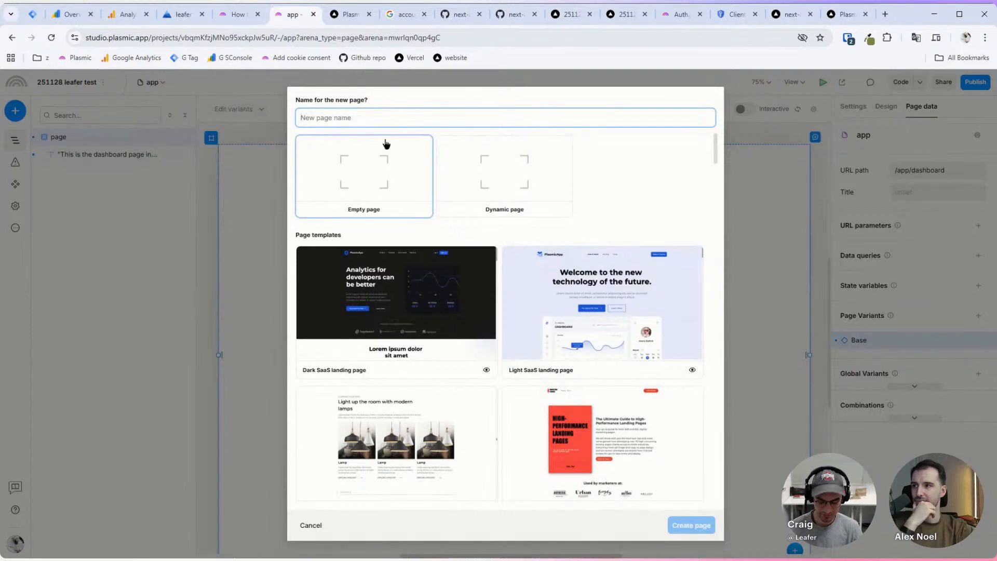
pyautogui.write('logout')
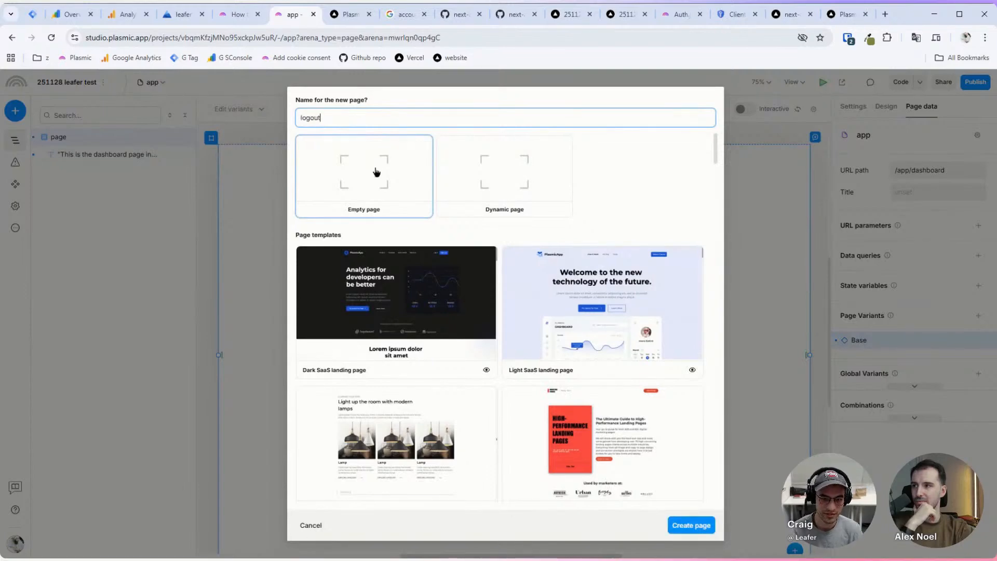
pyautogui.click(693, 524)
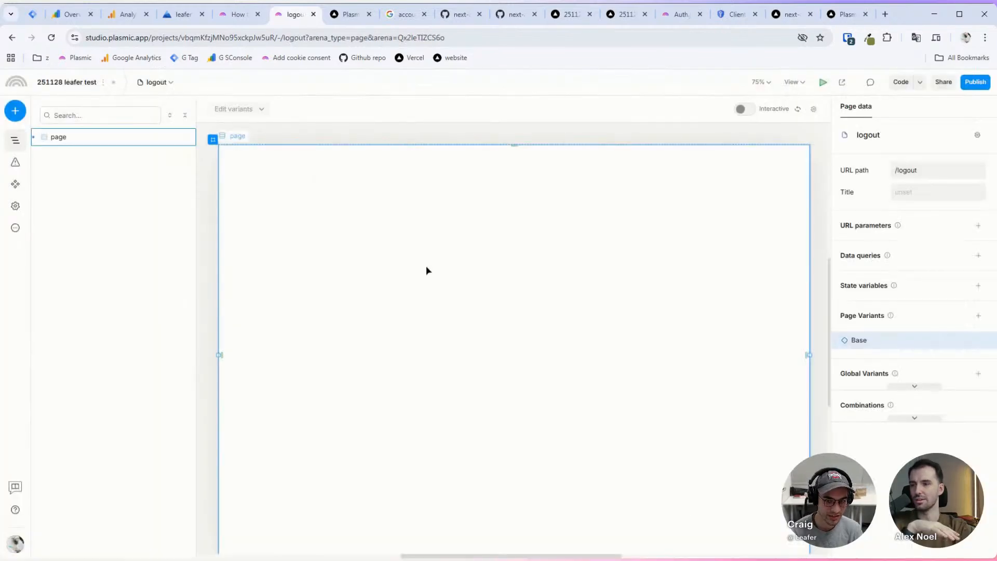
# Step: On the login page, duplicate the button stack, then delete the copy again
pyautogui.click(154, 82)
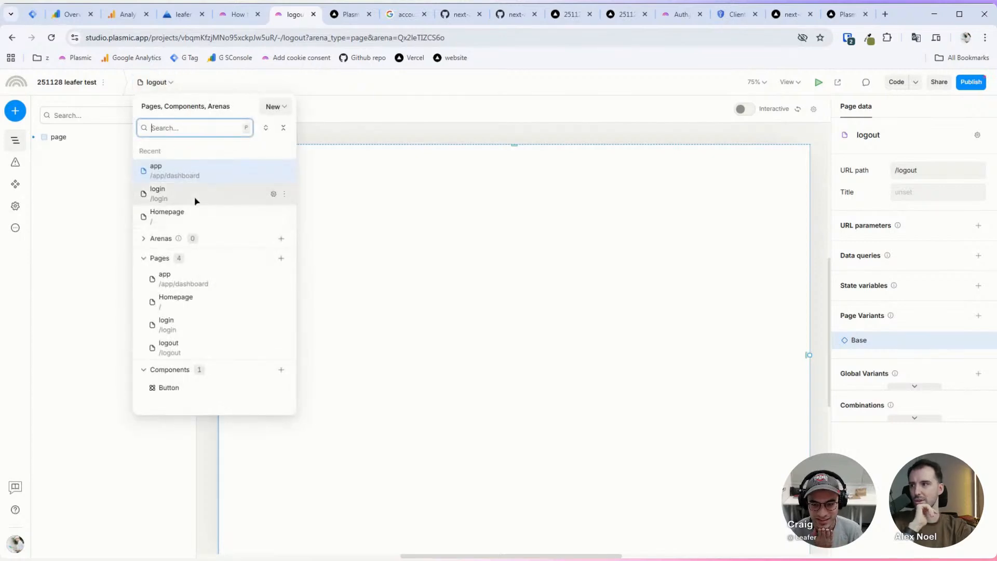
pyautogui.click(194, 197)
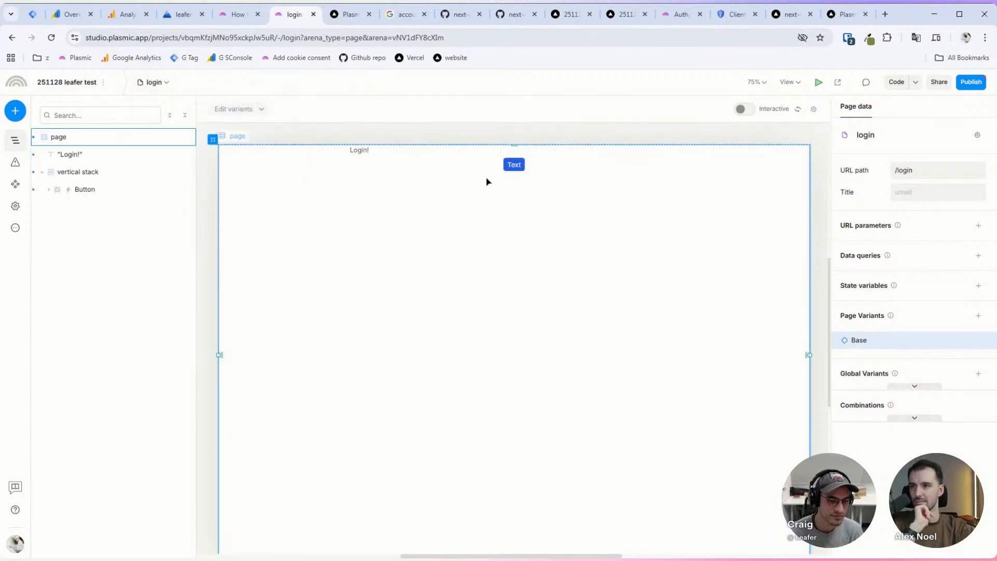
pyautogui.click(472, 165)
pyautogui.hotkey('ctrl', 'd')
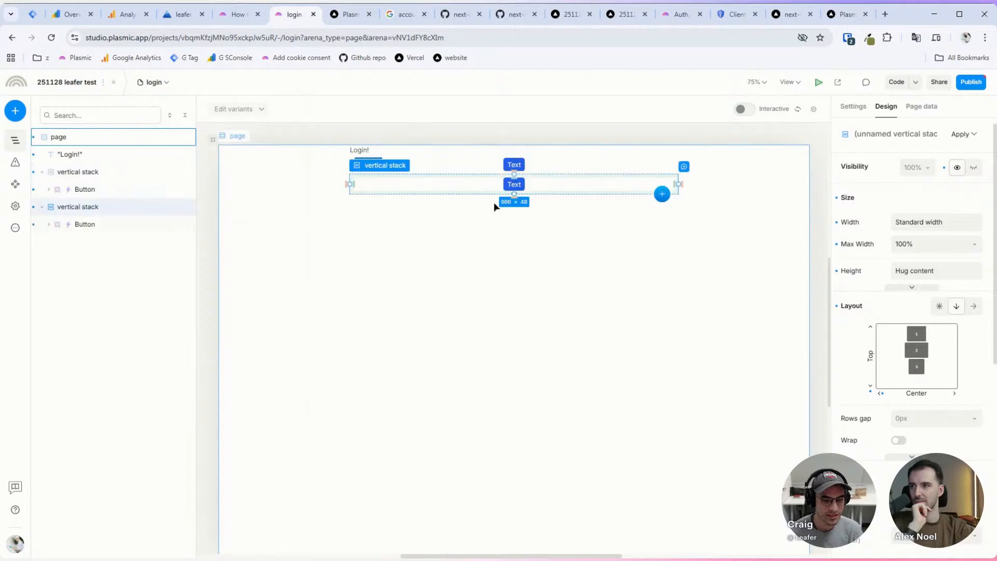
pyautogui.click(507, 188)
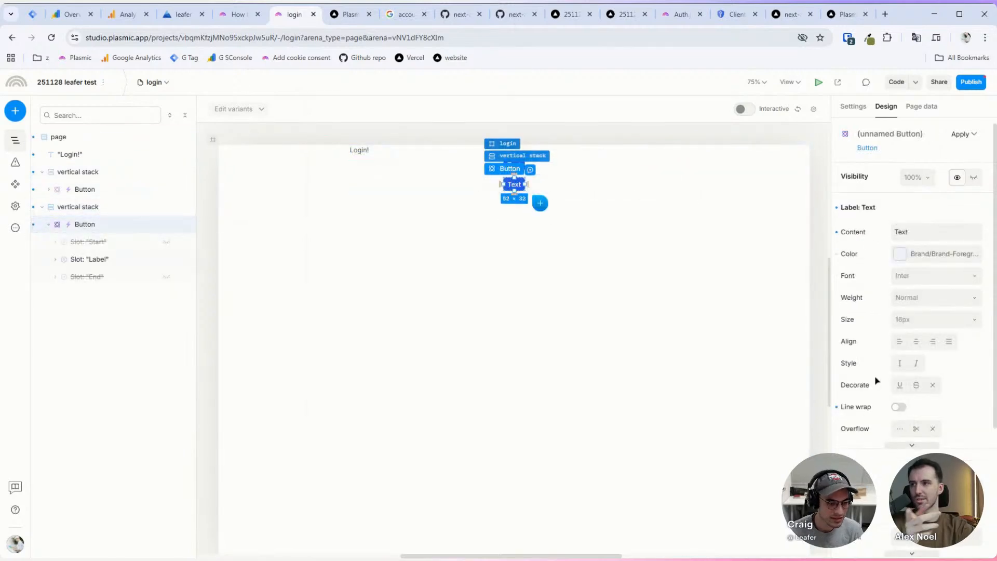
pyautogui.scroll(-3, 890, 400)
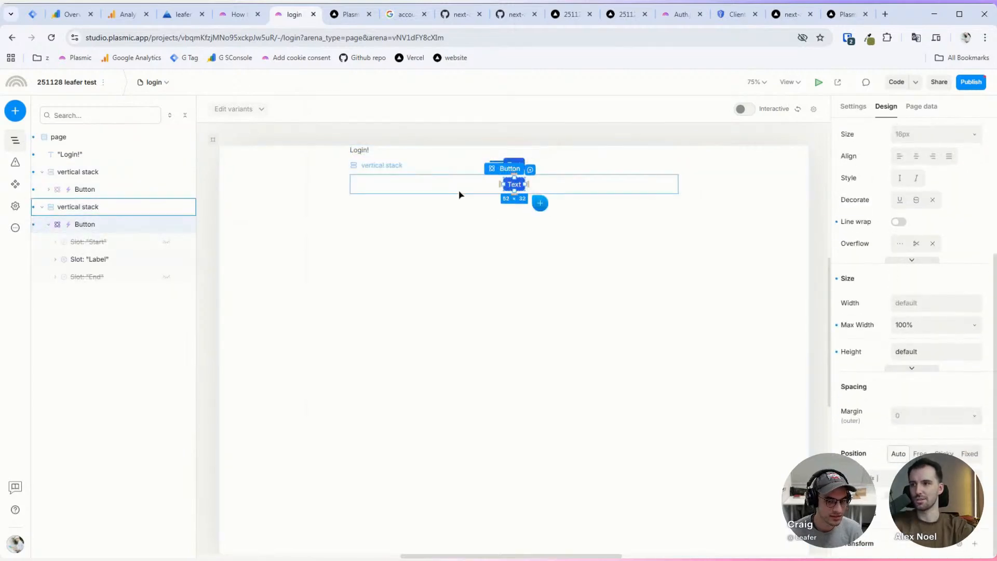
pyautogui.click(457, 191)
pyautogui.press('Delete')
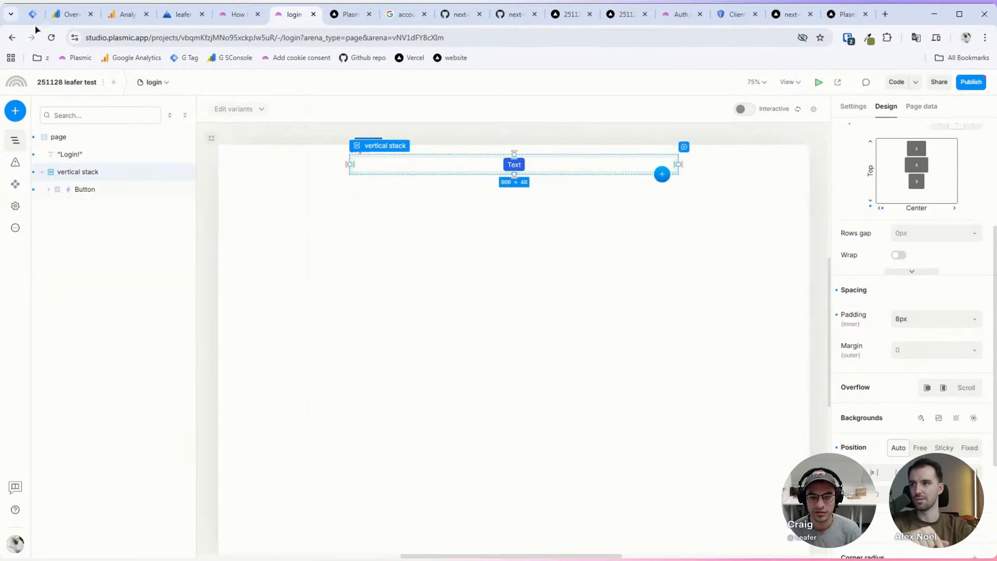
# Step: Open the Homepage and select its button vertical stack
pyautogui.click(153, 82)
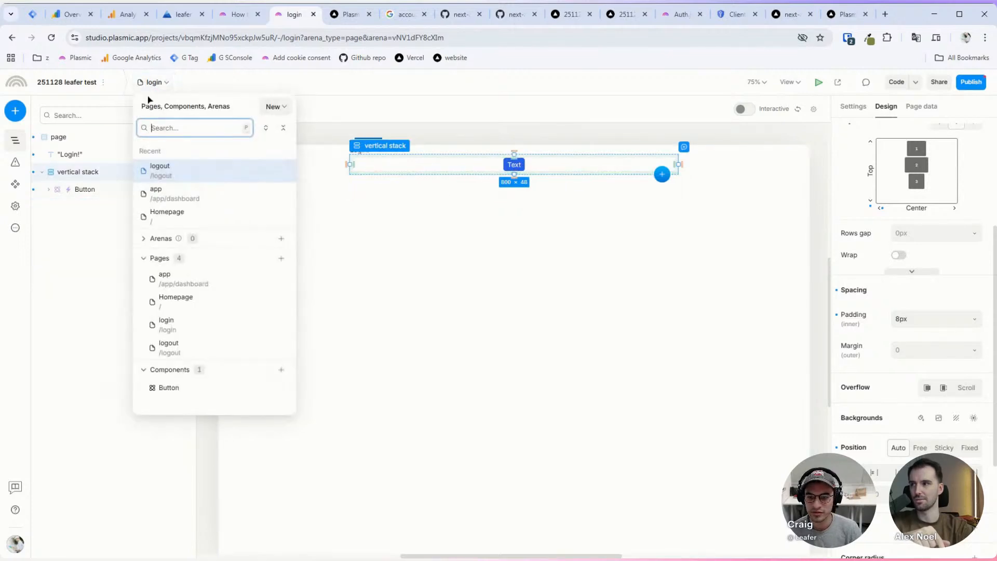
pyautogui.click(187, 214)
pyautogui.click(474, 503)
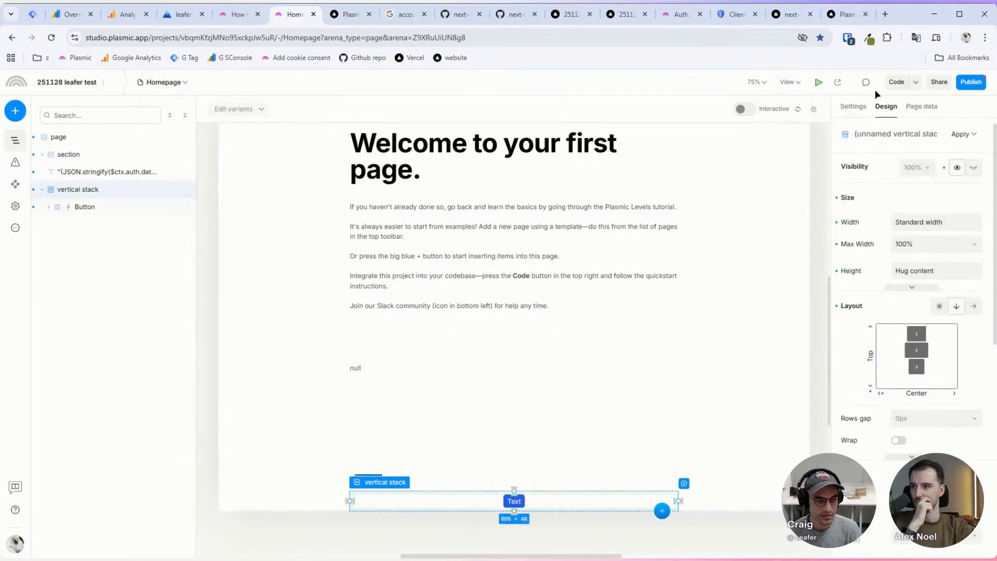
# Step: Duplicate the button stack and label the two buttons Login and Logout
pyautogui.scroll(-5, 922, 321)
pyautogui.hotkey('ctrl', 'd')
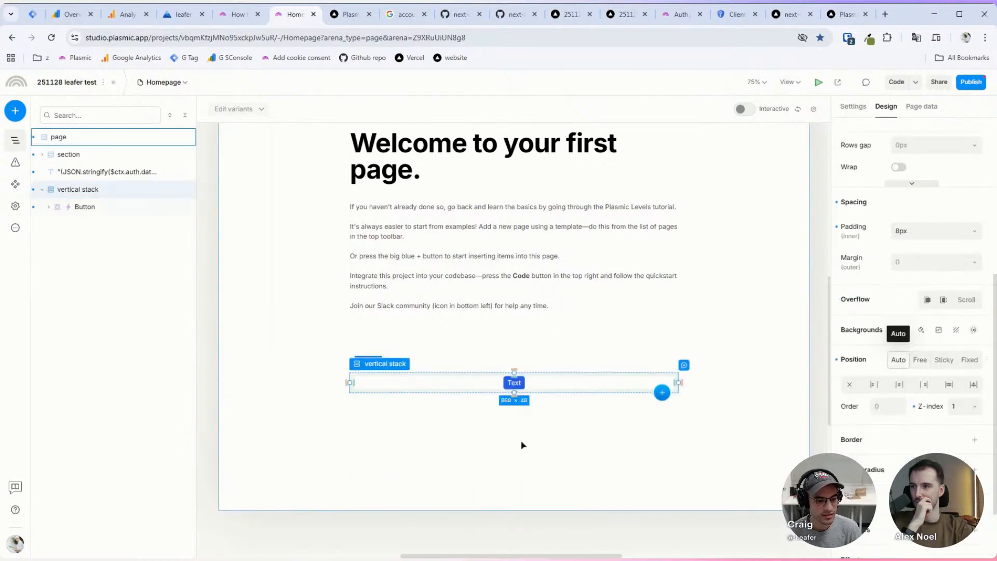
pyautogui.scroll(5, 514, 405)
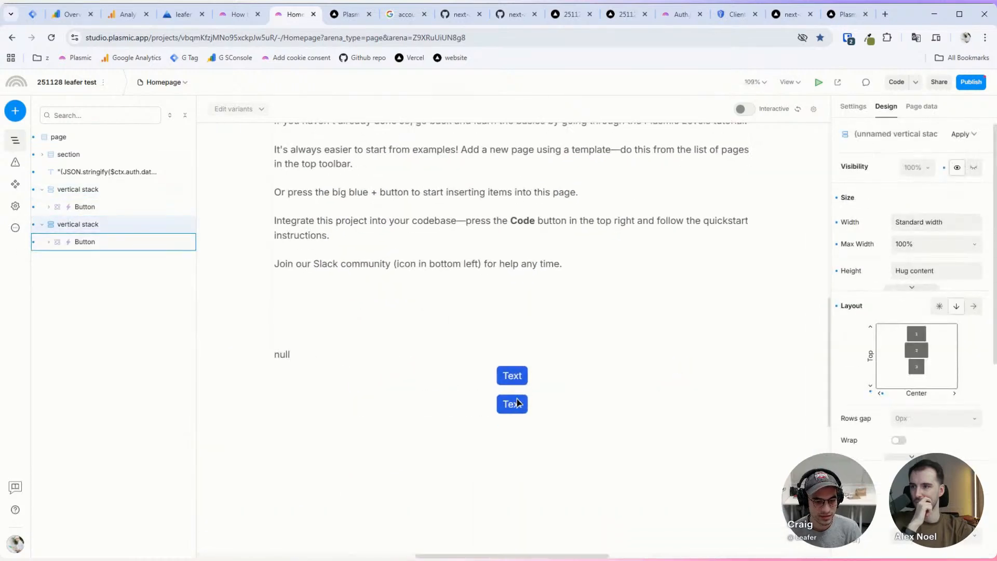
pyautogui.doubleClick(516, 378)
pyautogui.write('Login')
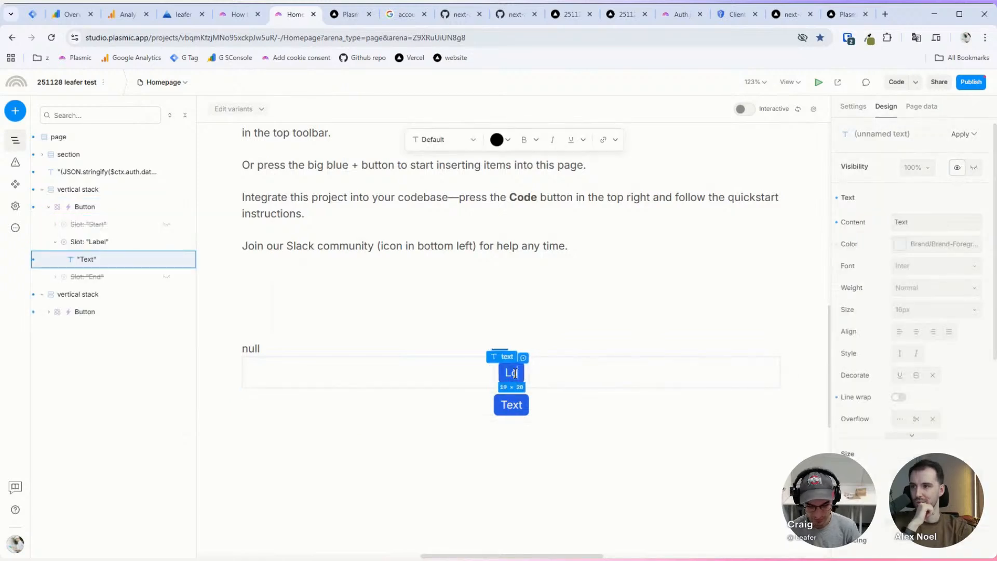
pyautogui.doubleClick(499, 405)
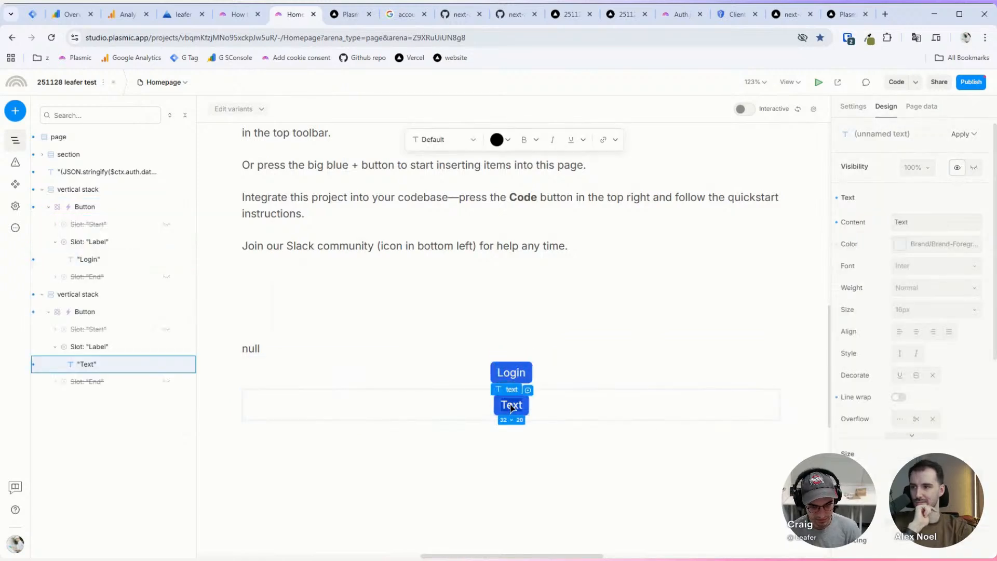
pyautogui.write('Logout')
pyautogui.click(483, 406)
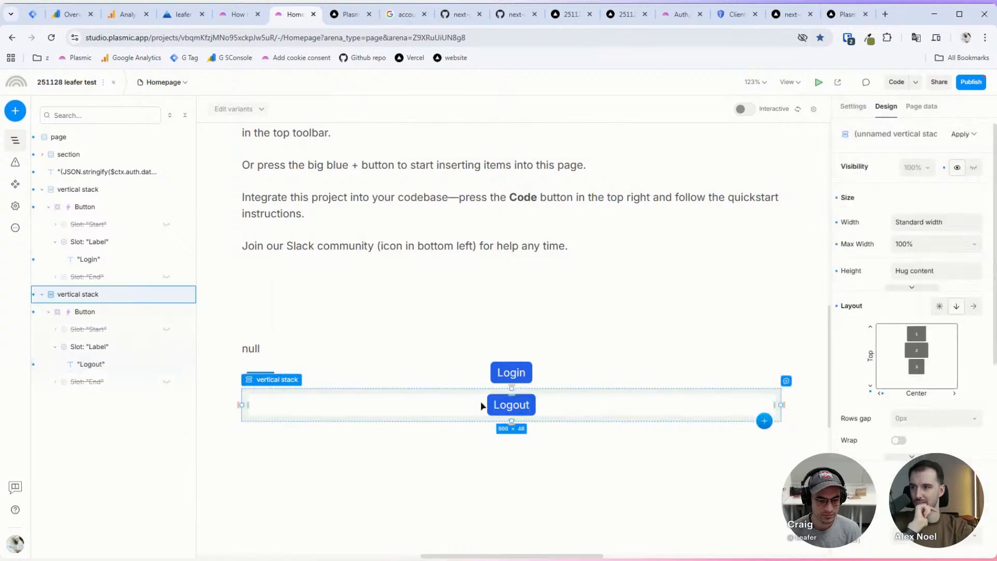
# Step: Set the Logout button's on-click to run the logout action, then bring up publishing
pyautogui.click(484, 405)
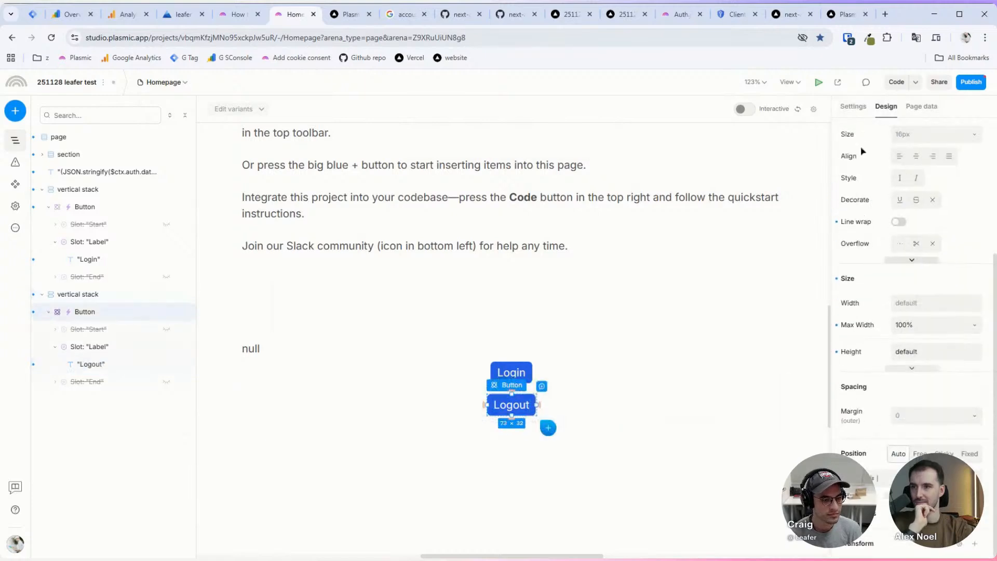
pyautogui.click(853, 106)
pyautogui.click(919, 451)
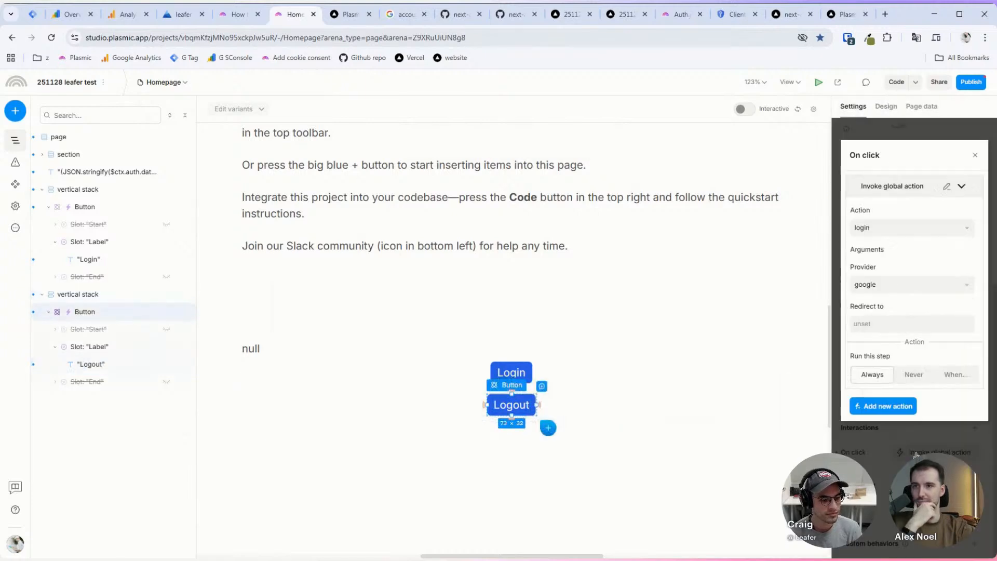
pyautogui.click(909, 228)
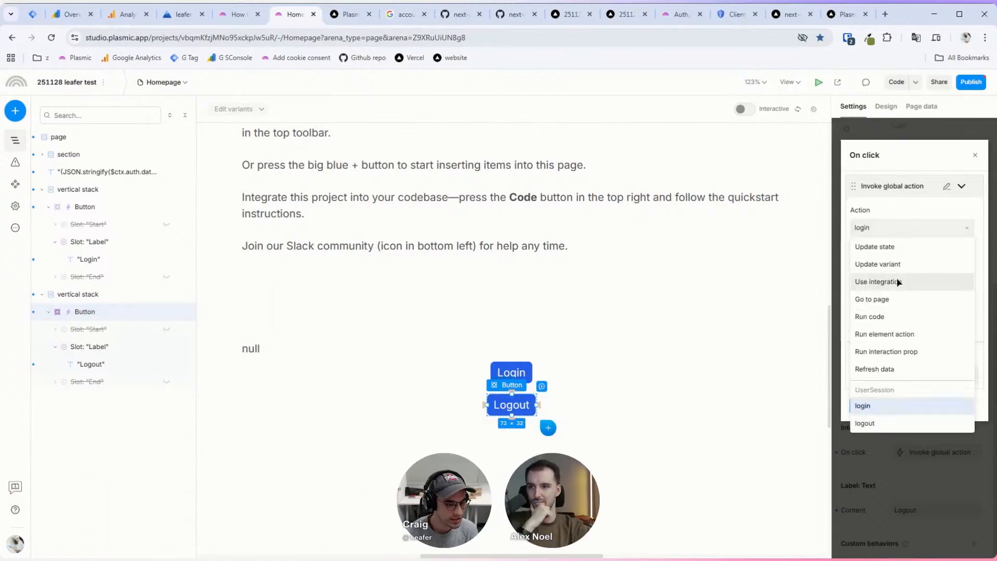
pyautogui.click(883, 423)
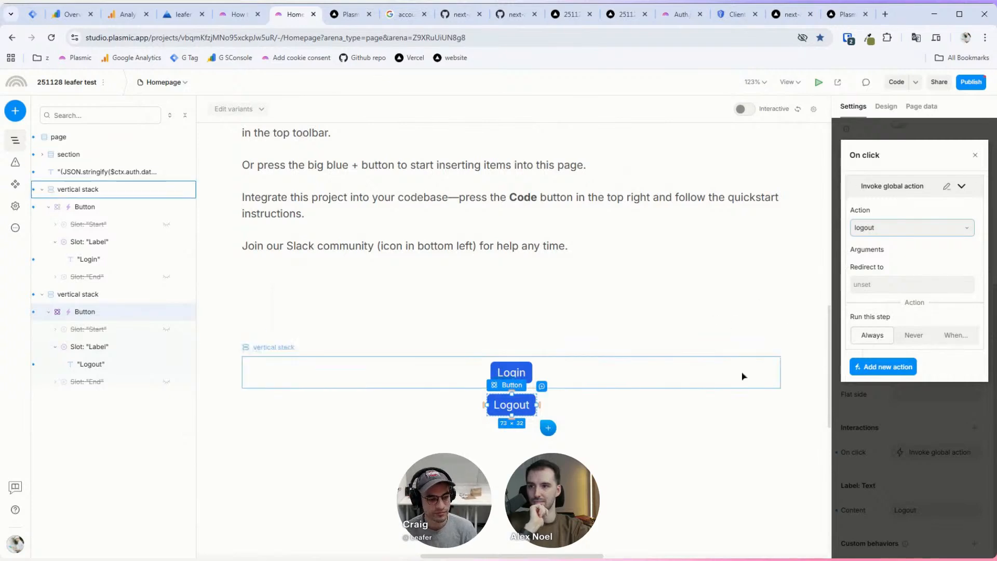
pyautogui.click(741, 400)
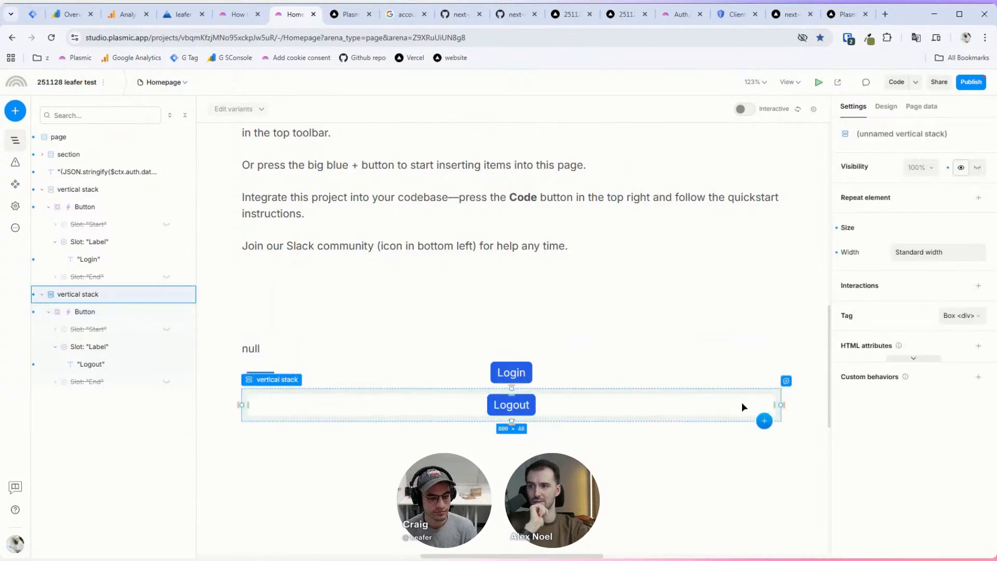
pyautogui.click(512, 405)
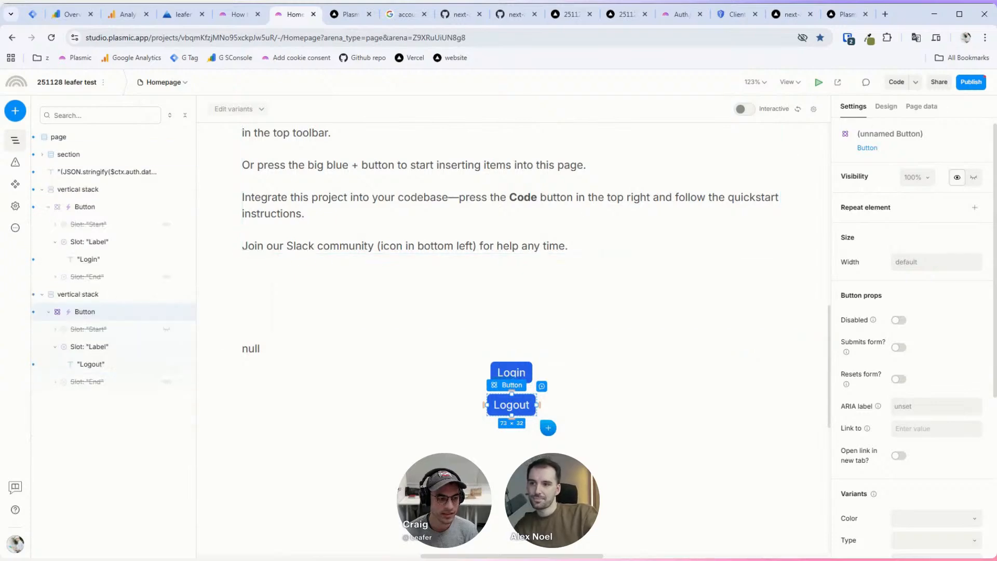
pyautogui.click(971, 83)
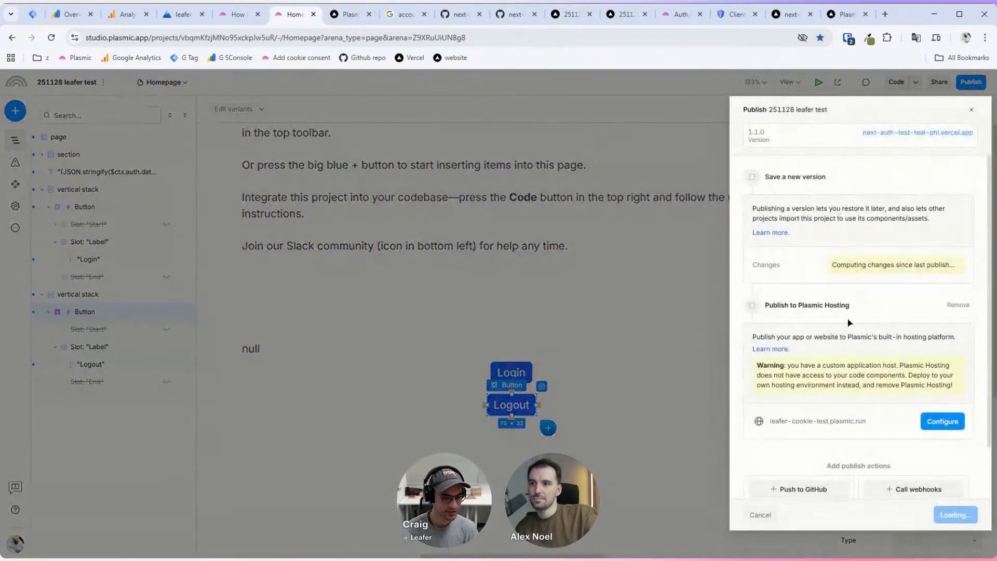
# Step: Publish version 2.0.0 described 'added logout' and switch to the deployed site tab
pyautogui.write('added logout button')
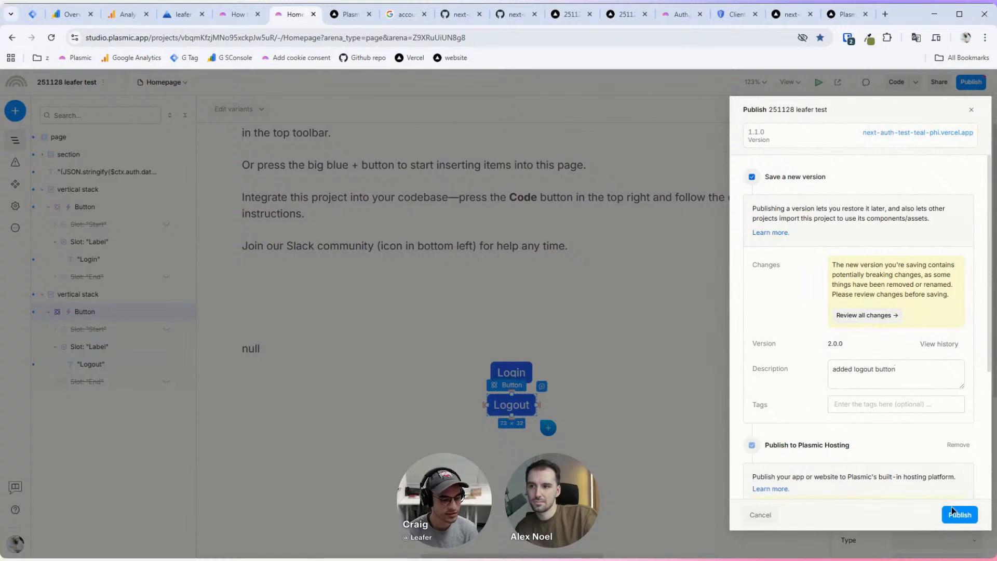
pyautogui.click(953, 512)
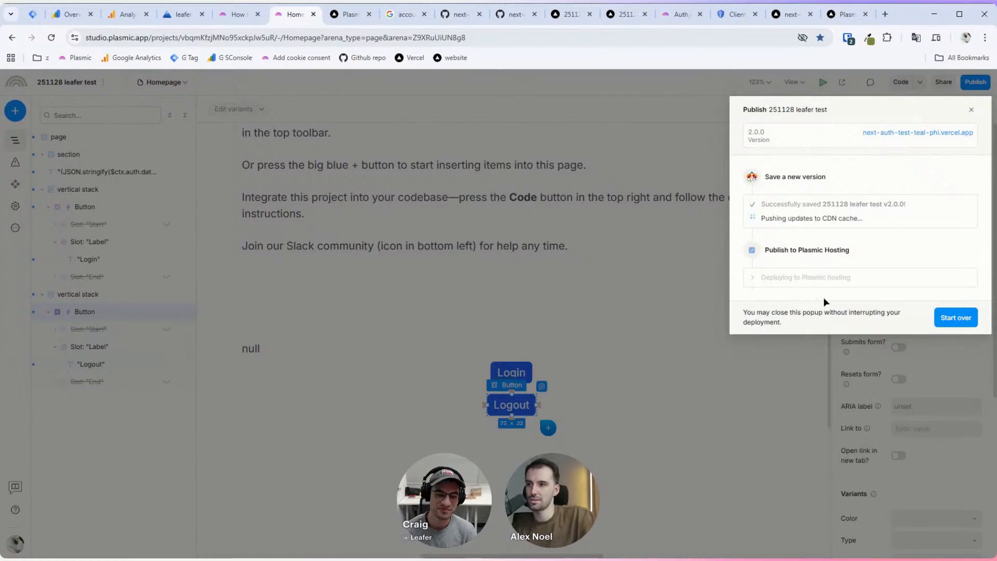
pyautogui.click(334, 17)
pyautogui.click(284, 22)
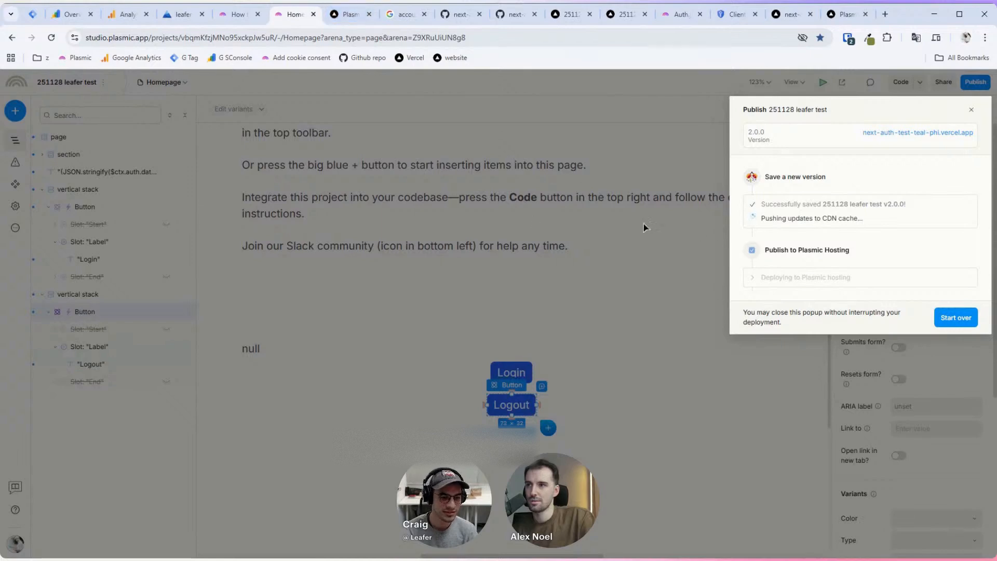
pyautogui.click(350, 18)
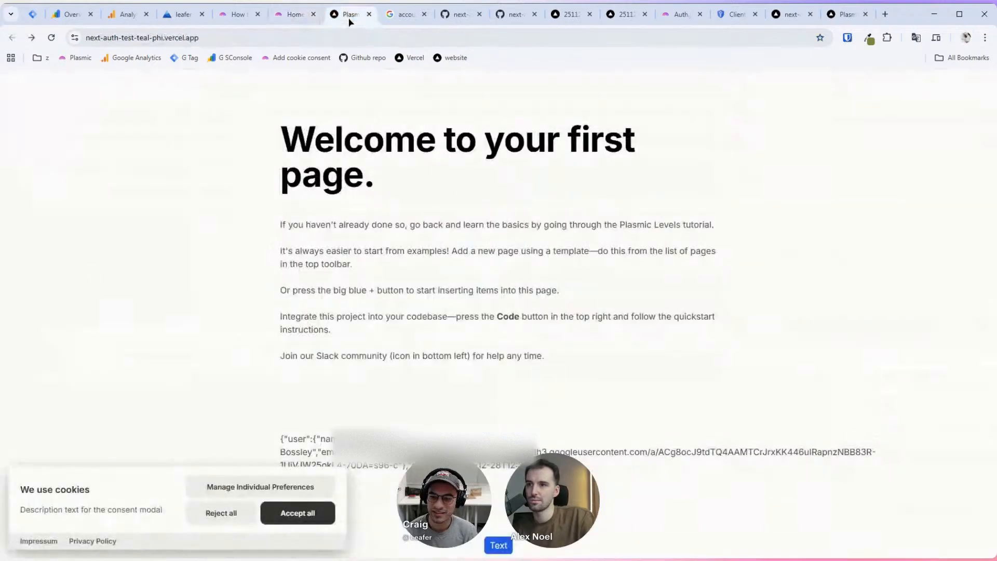
# Step: Reload the deployed site and try opening /app/dashboard while signed out
pyautogui.click(54, 40)
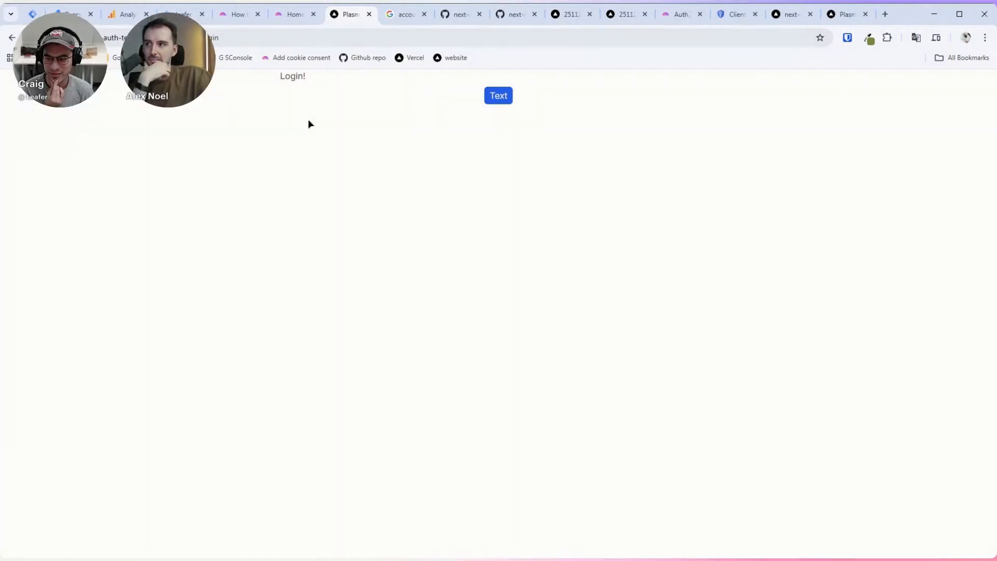
pyautogui.doubleClick(234, 38)
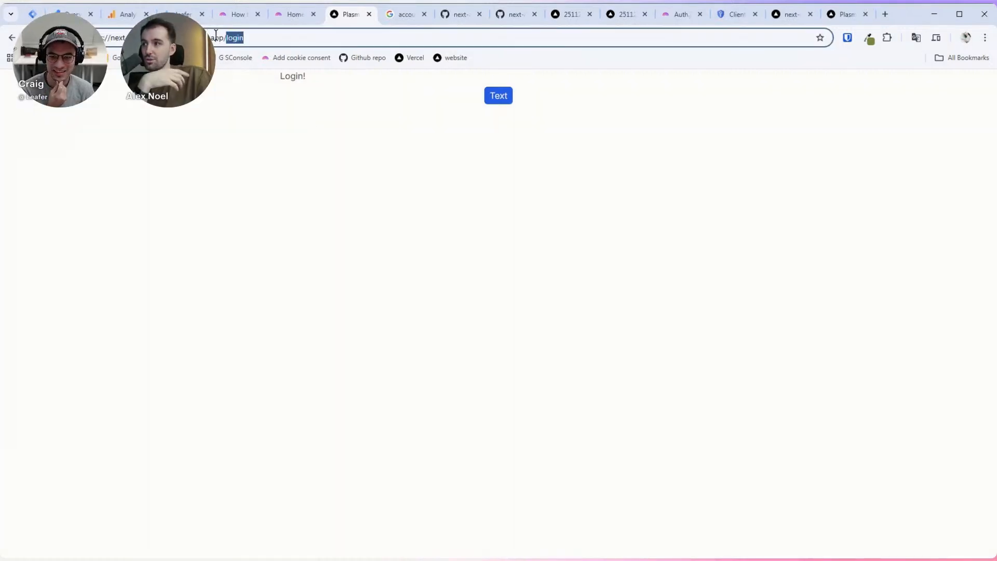
pyautogui.click(313, 98)
pyautogui.click(246, 41)
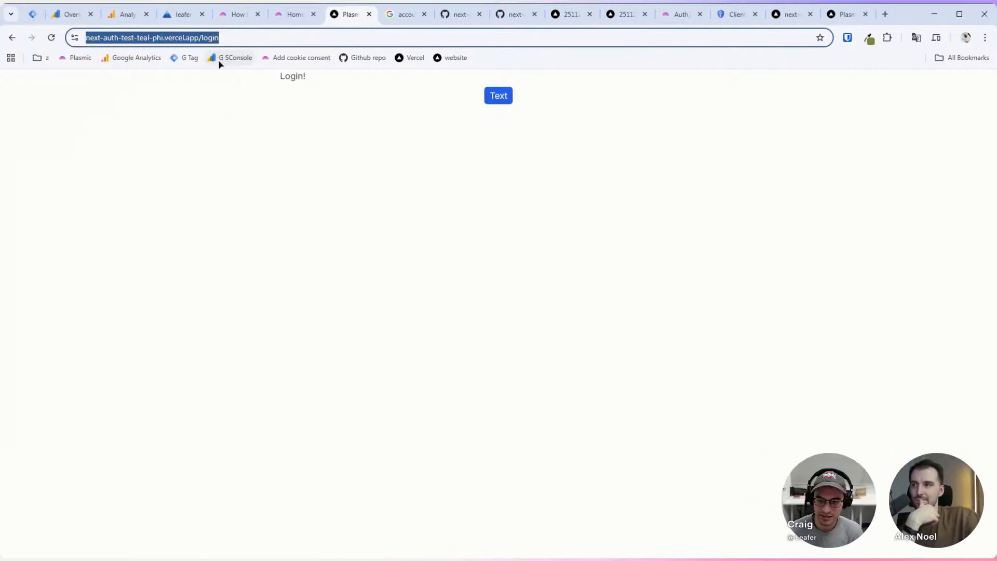
pyautogui.press('End')
pyautogui.hotkey('ctrl', 'shift', 'Left')
pyautogui.write('d')
pyautogui.press('Return')
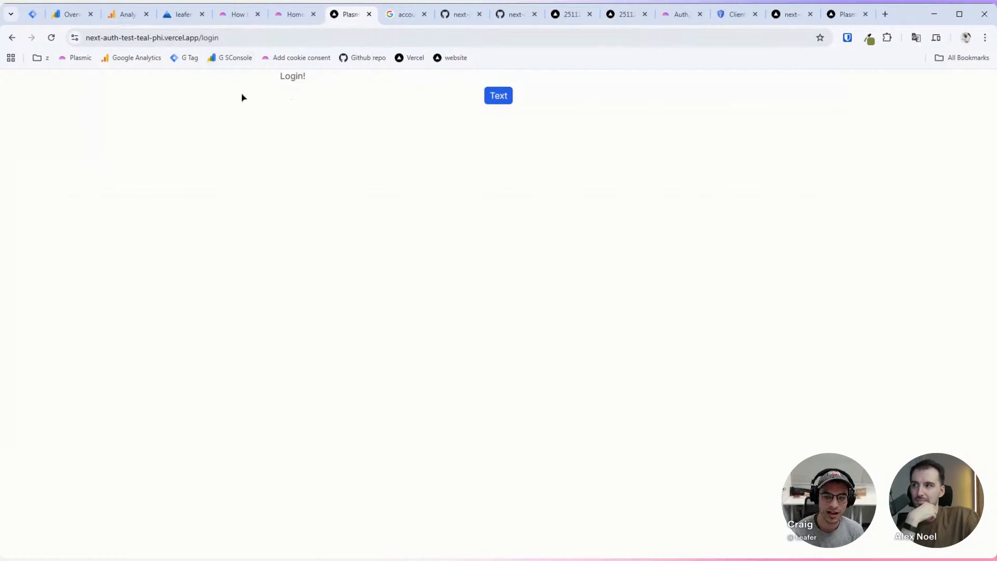
pyautogui.click(272, 36)
pyautogui.click(276, 42)
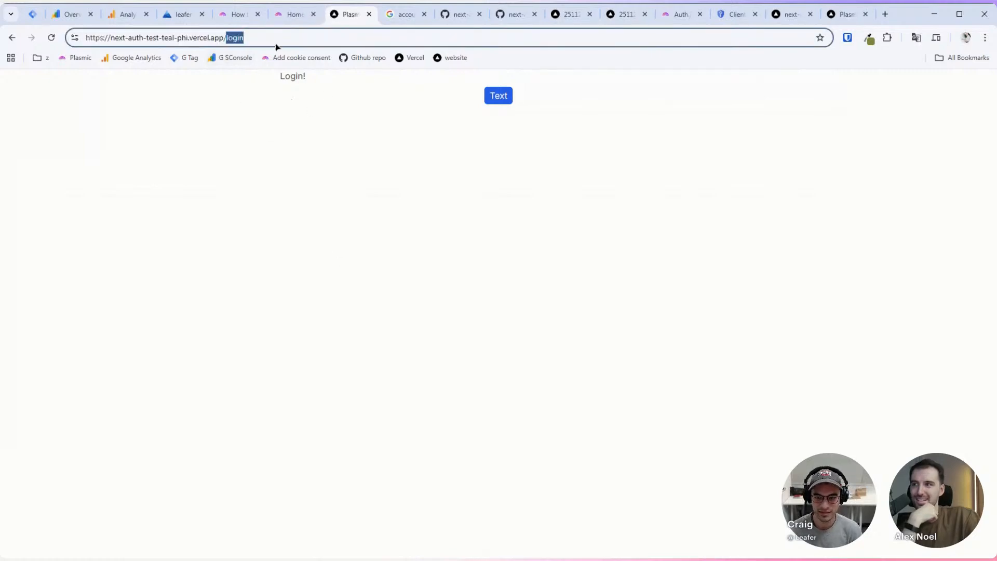
pyautogui.write('app/')
pyautogui.press('Return')
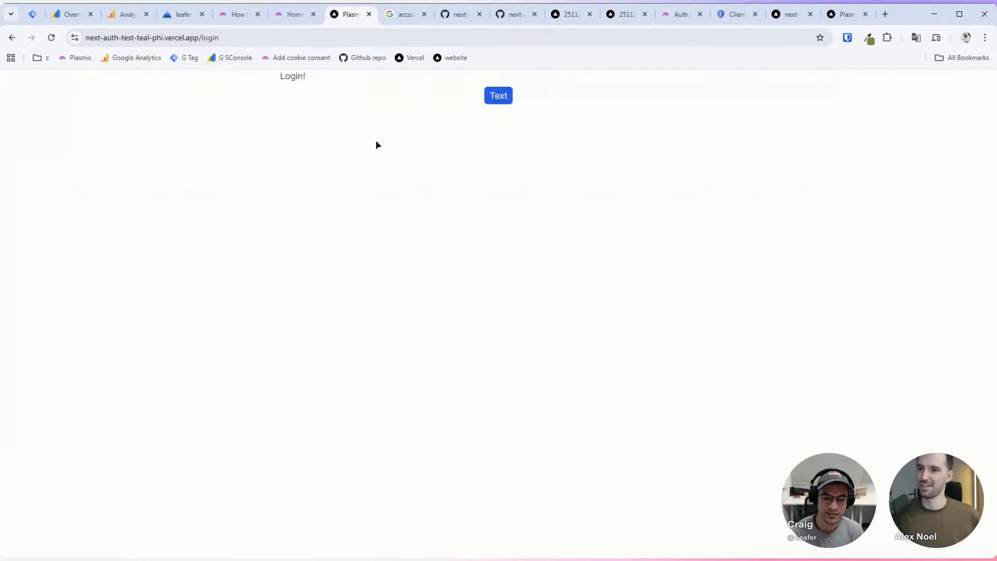
# Step: Go to the homepage, start signing in, then back out of Google sign-in
pyautogui.doubleClick(209, 38)
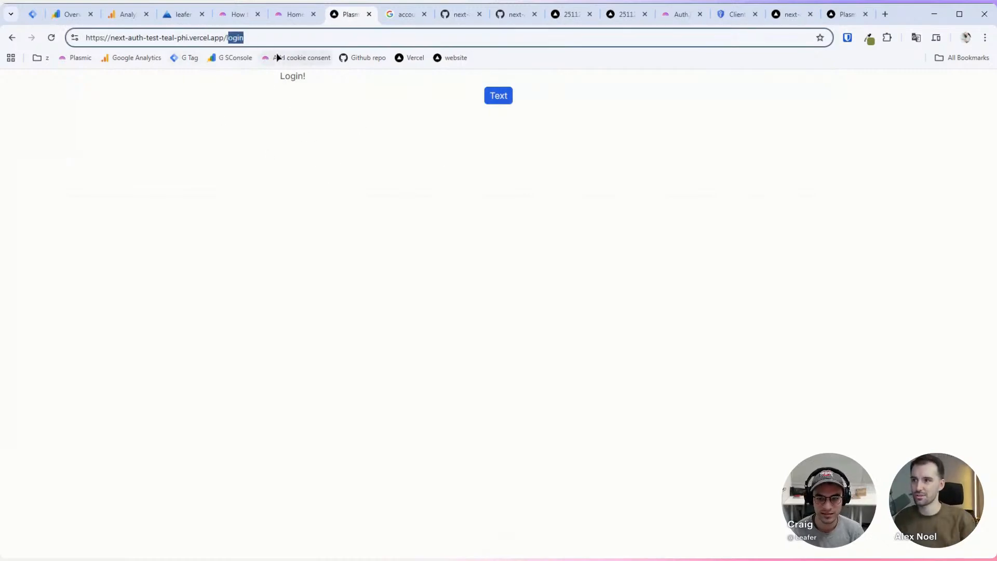
pyautogui.press('BackSpace')
pyautogui.press('Return')
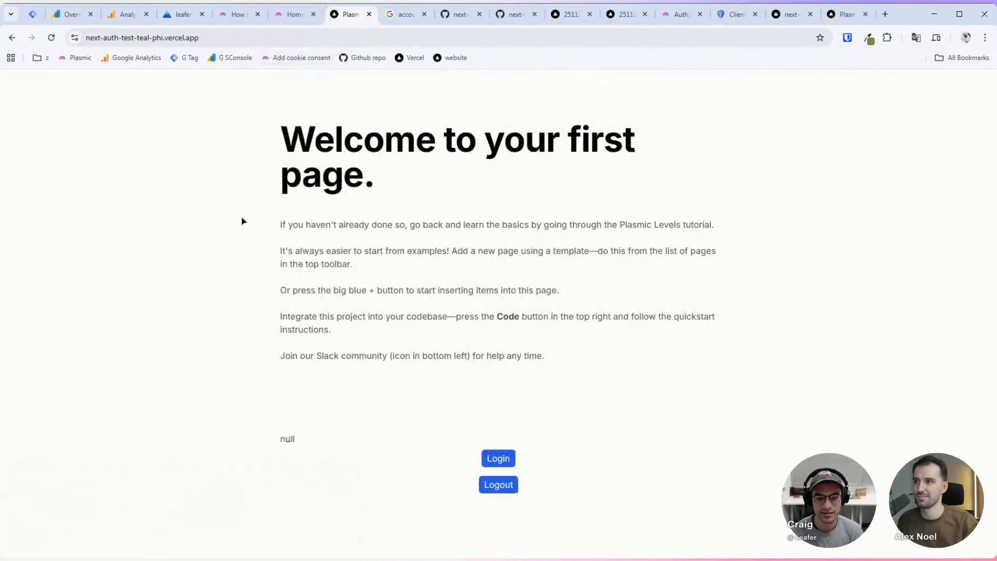
pyautogui.tripleClick(295, 440)
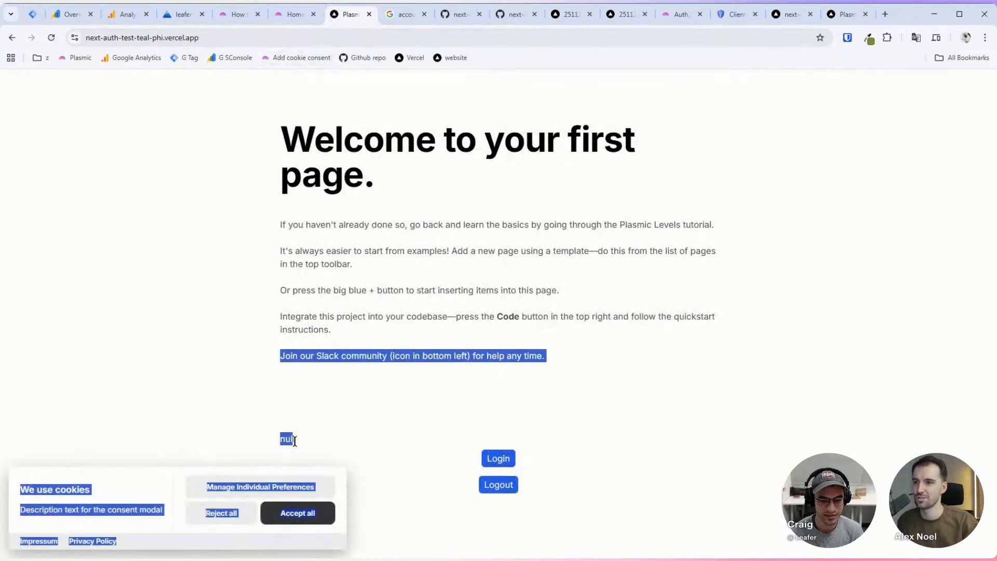
pyautogui.click(312, 369)
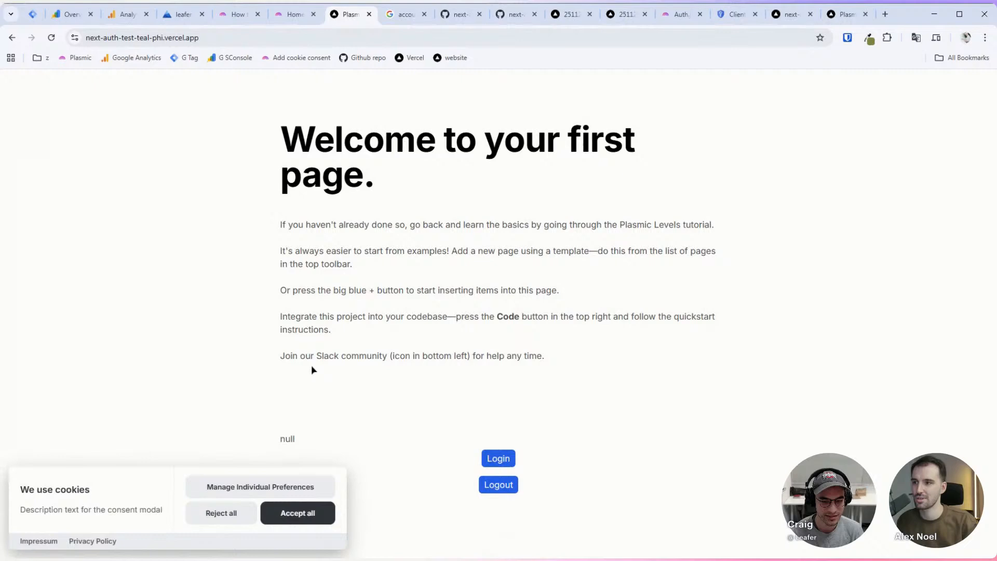
pyautogui.click(487, 456)
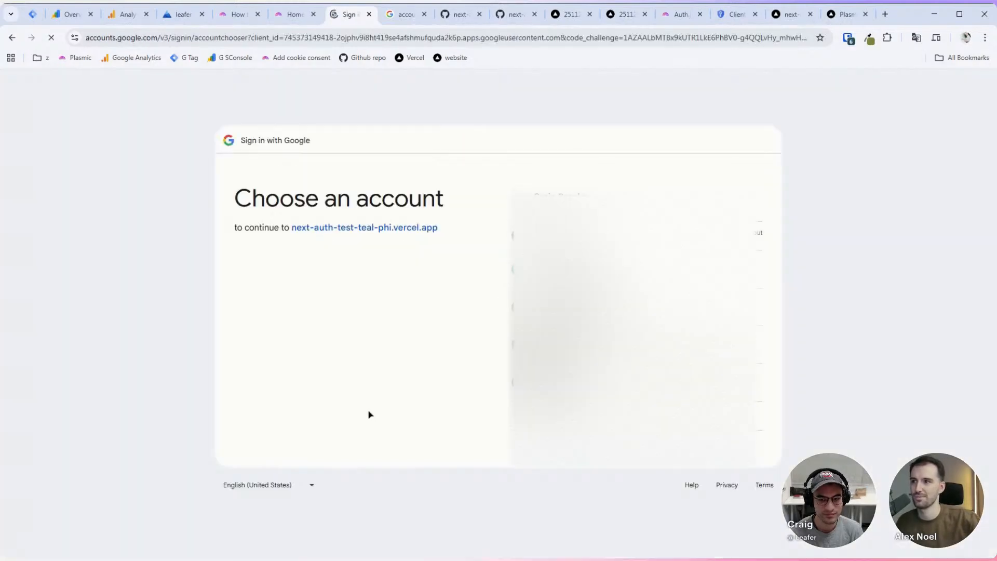
pyautogui.click(12, 38)
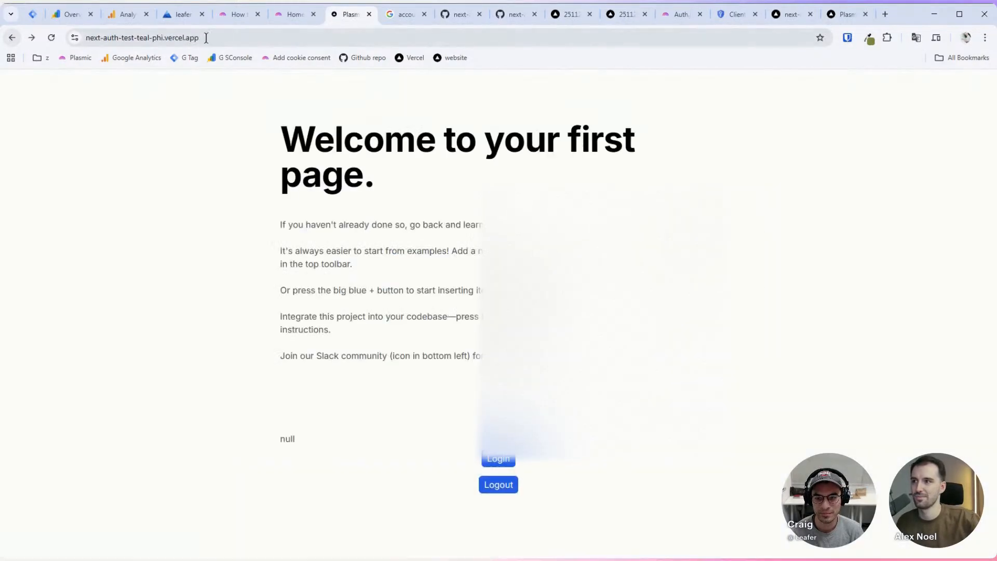
# Step: Open /login and sign in with the Google account
pyautogui.click(237, 39)
pyautogui.click(236, 39)
pyautogui.write('/login')
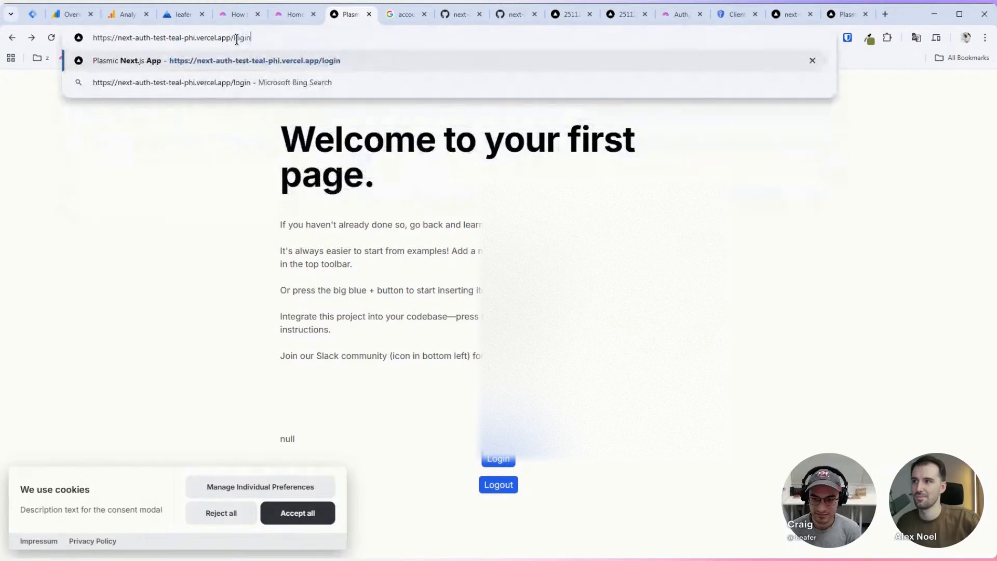
pyautogui.press('Return')
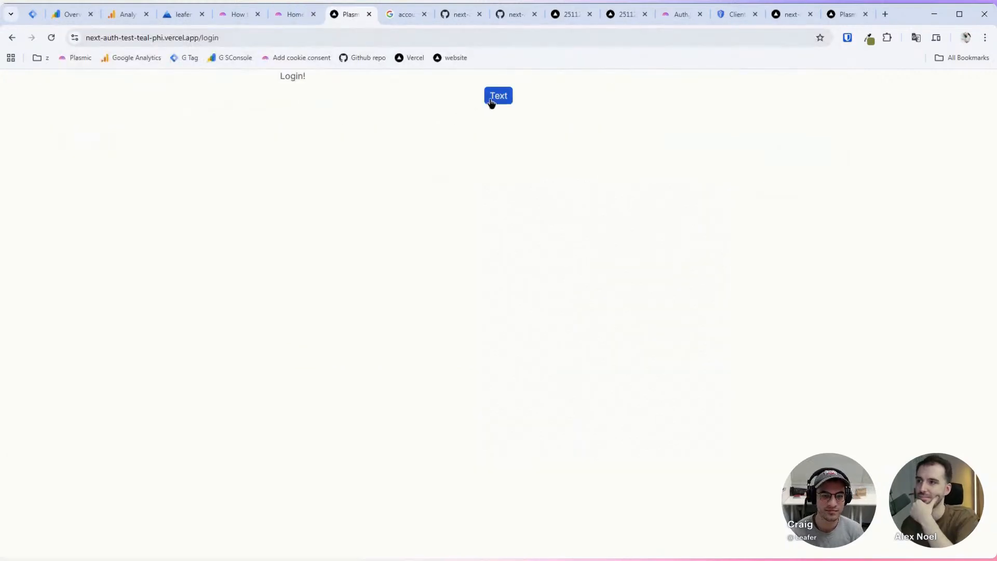
pyautogui.click(476, 99)
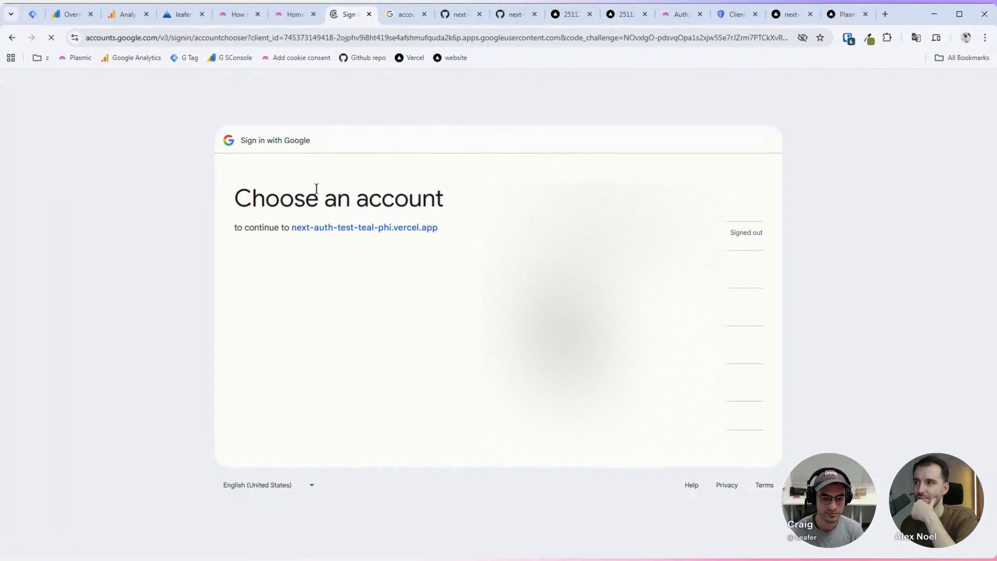
pyautogui.click(519, 202)
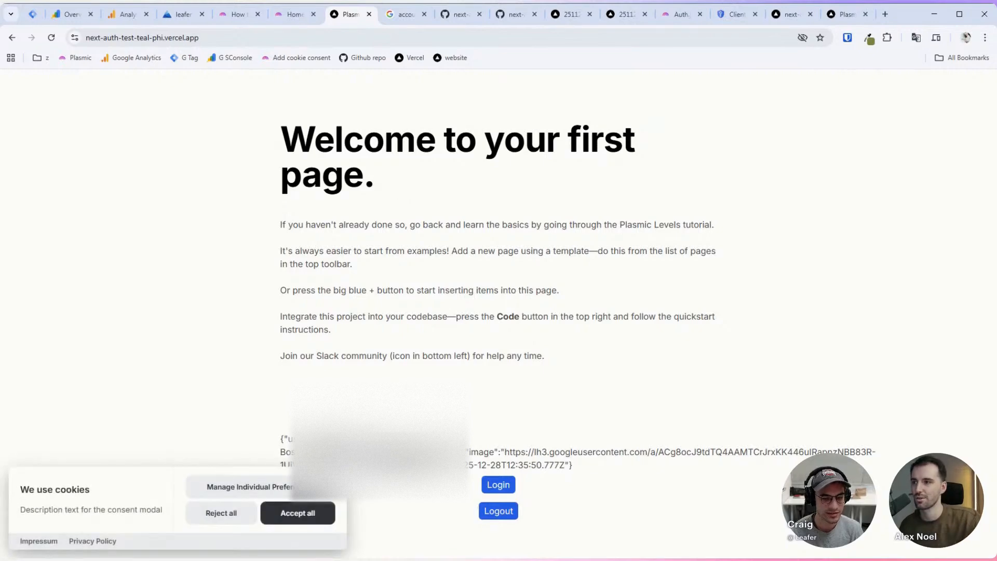
# Step: Open /app/dashboard while signed in, then go back to the homepage
pyautogui.click(284, 40)
pyautogui.click(284, 40)
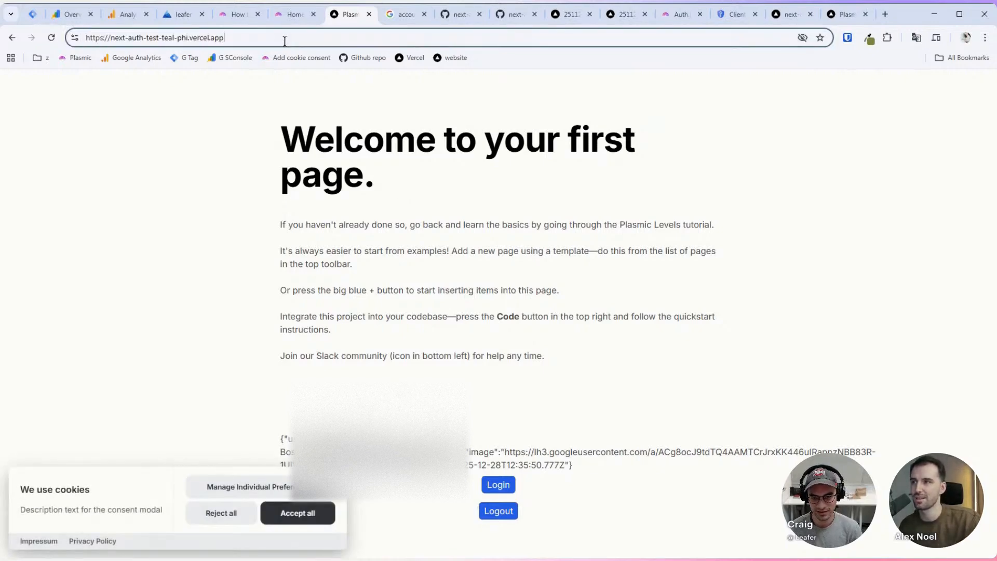
pyautogui.write('/app')
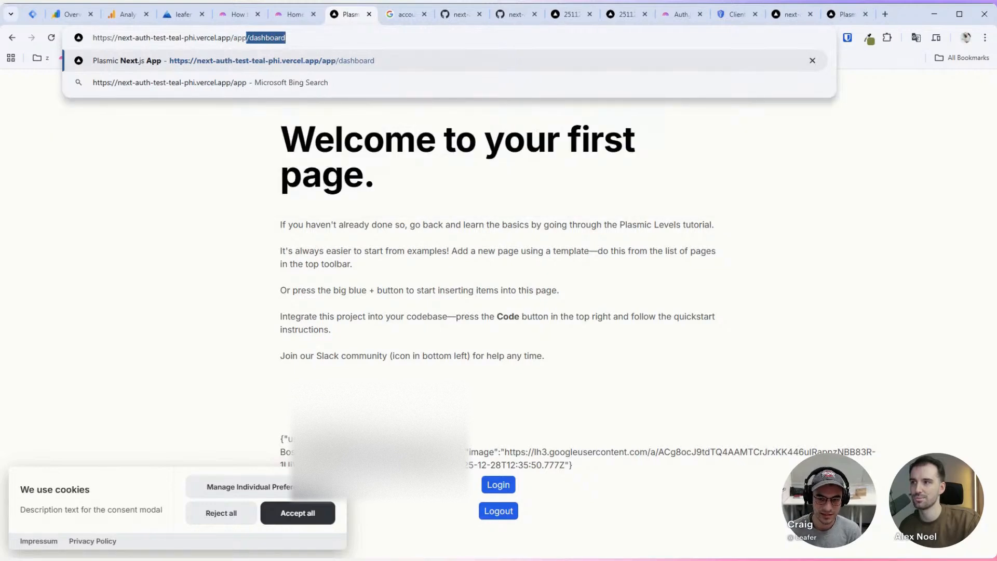
pyautogui.press('Return')
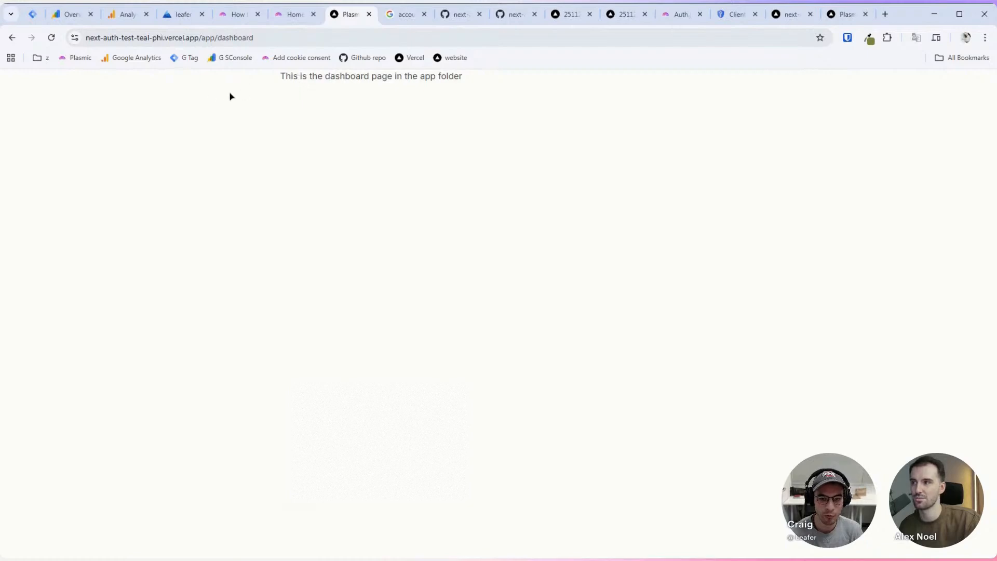
pyautogui.click(12, 38)
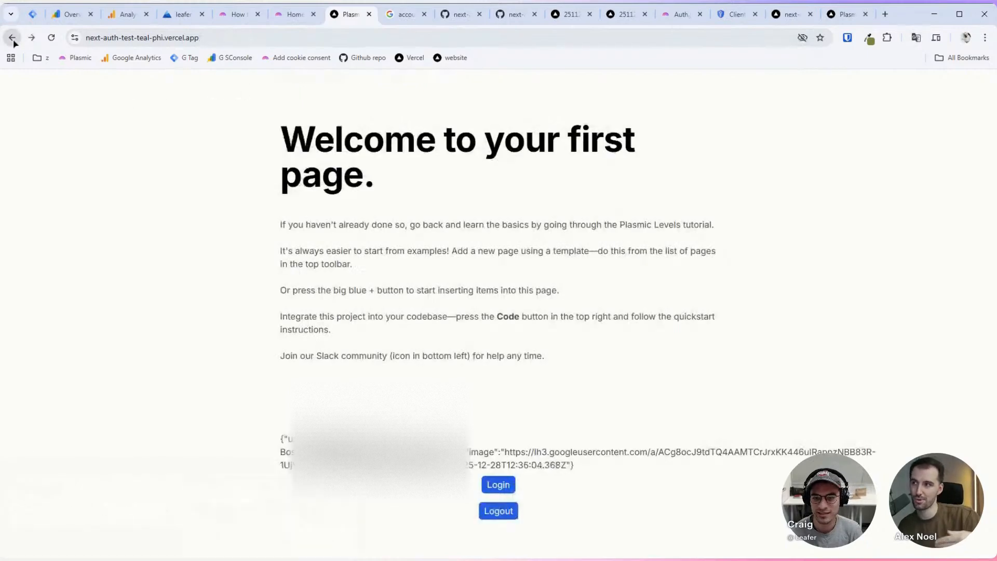
# Step: Reload the Plasmic homepage editor, select the introductory paragraph, then view the deployed site
pyautogui.click(285, 14)
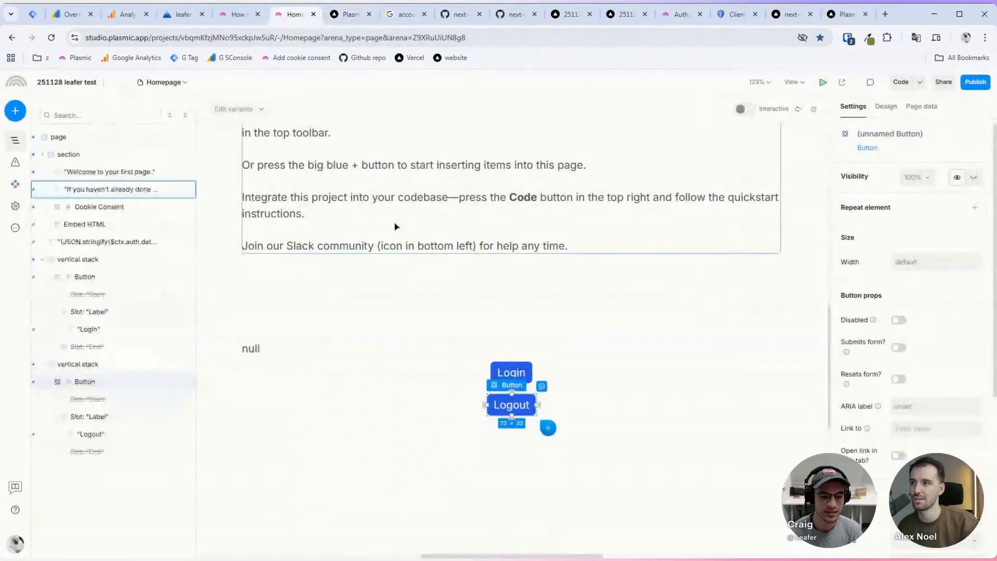
pyautogui.scroll(-5, 394, 227)
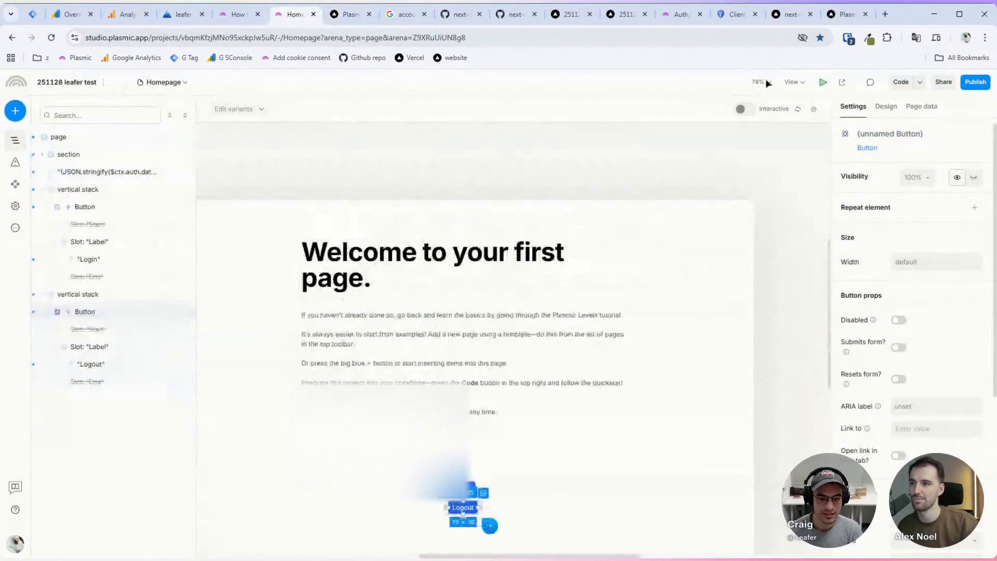
pyautogui.click(798, 109)
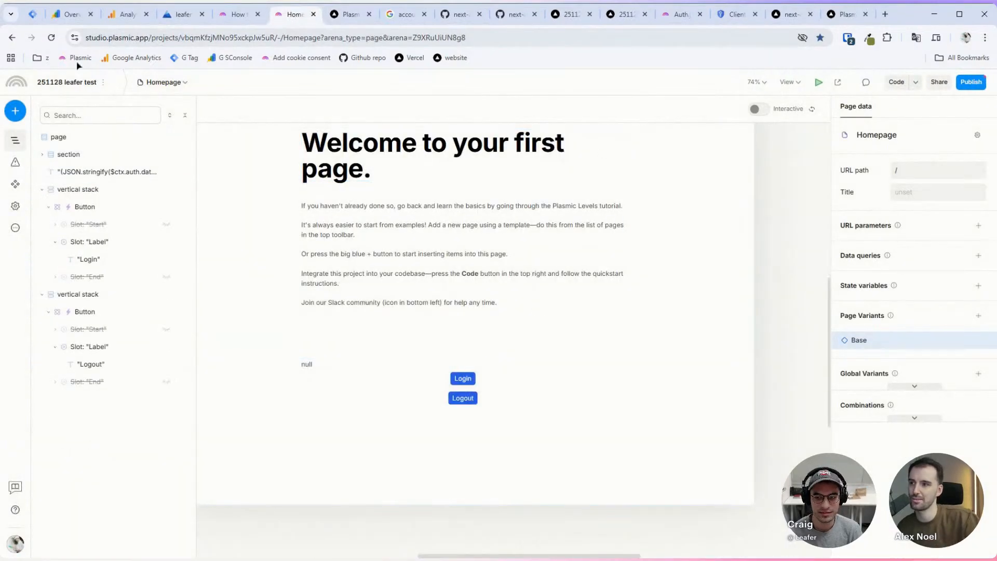
pyautogui.click(52, 38)
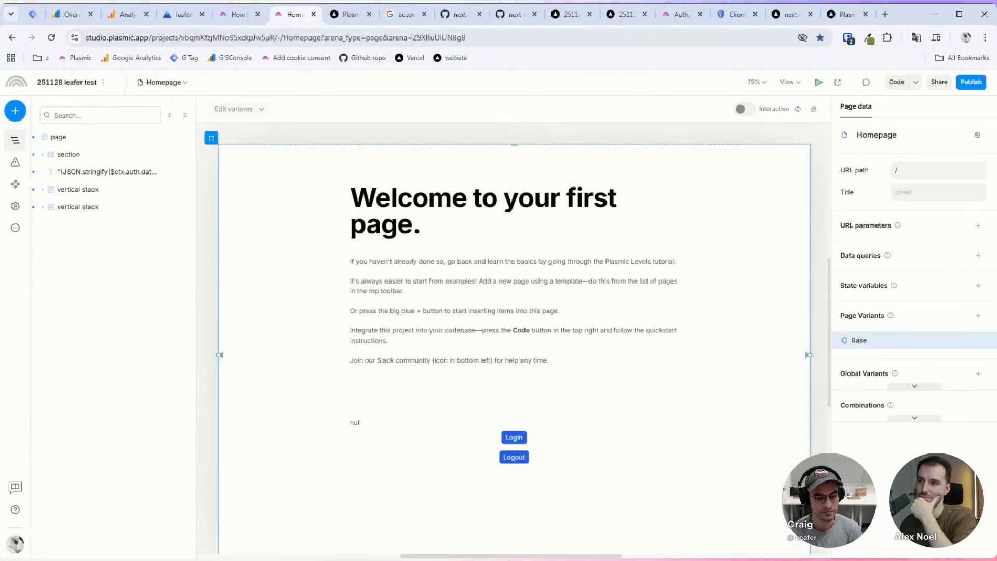
pyautogui.scroll(-1, 508, 353)
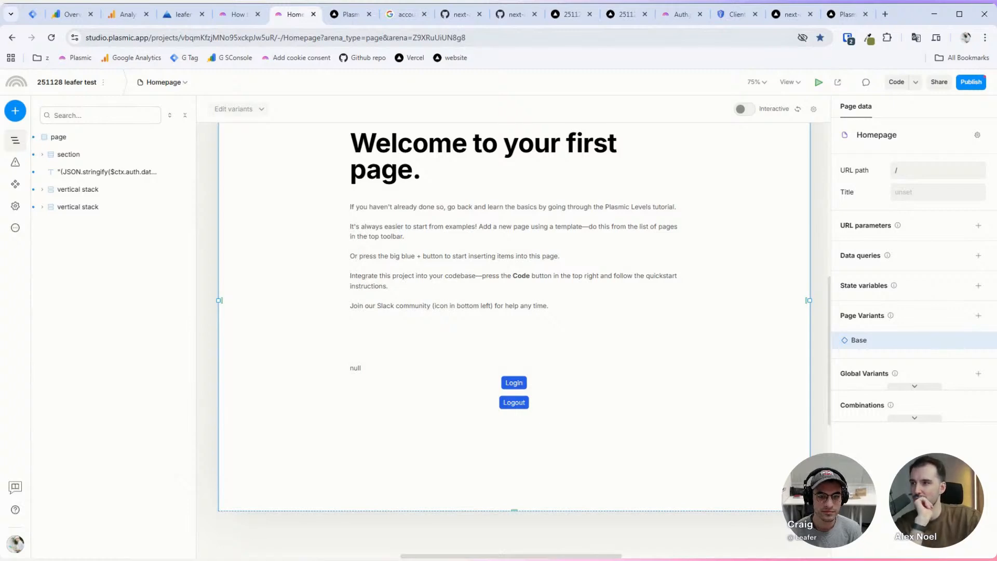
pyautogui.click(540, 243)
pyautogui.click(348, 14)
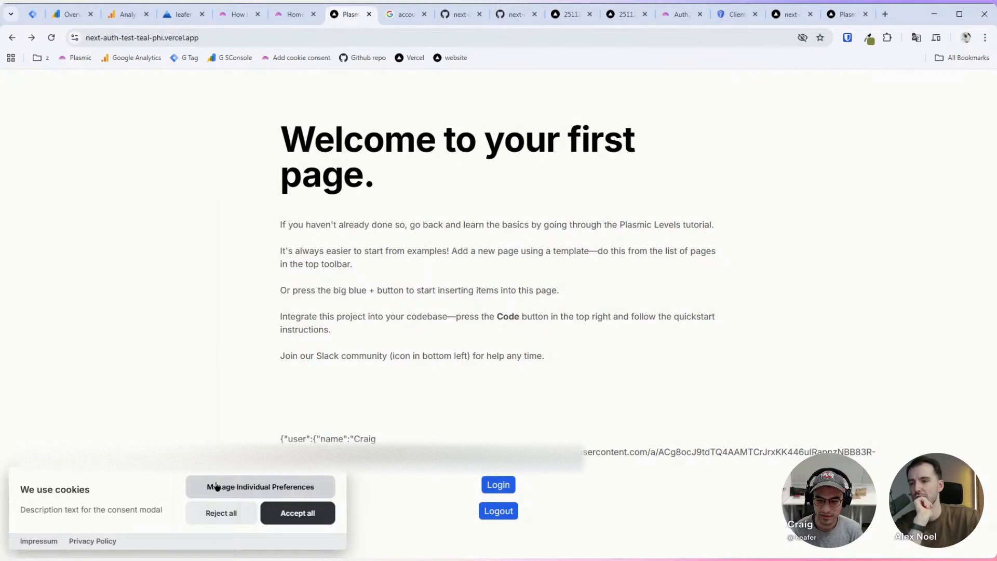
# Step: Open developer tools, reload the deployed page, and go to the Application panel
pyautogui.press('F12')
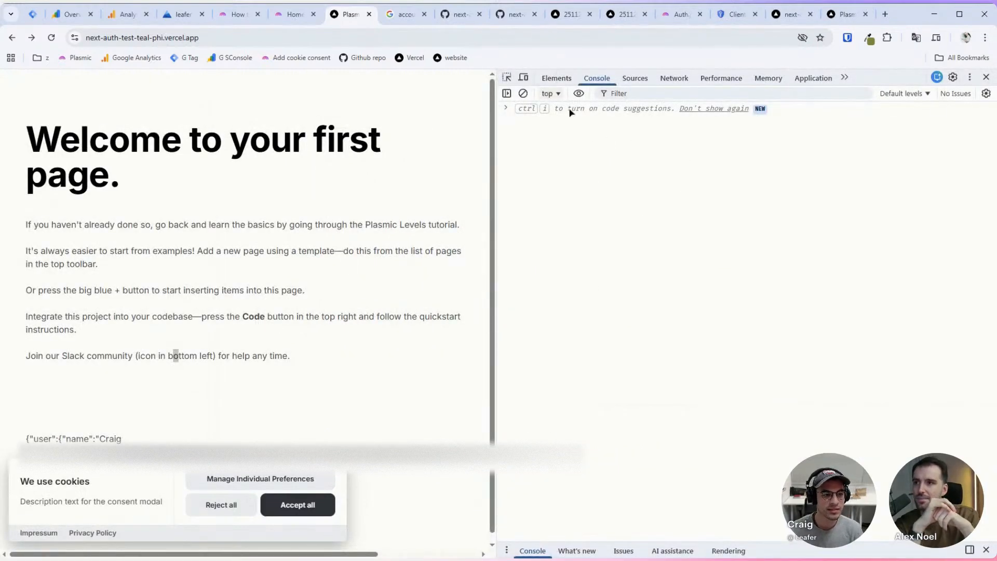
pyautogui.hotkey('ctrl', 'r')
pyautogui.click(557, 78)
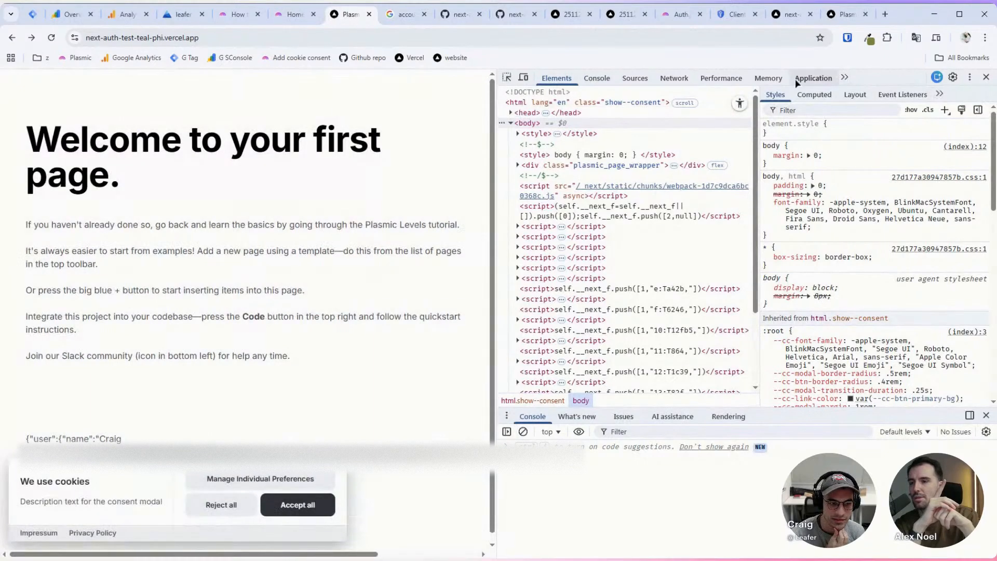
pyautogui.click(813, 78)
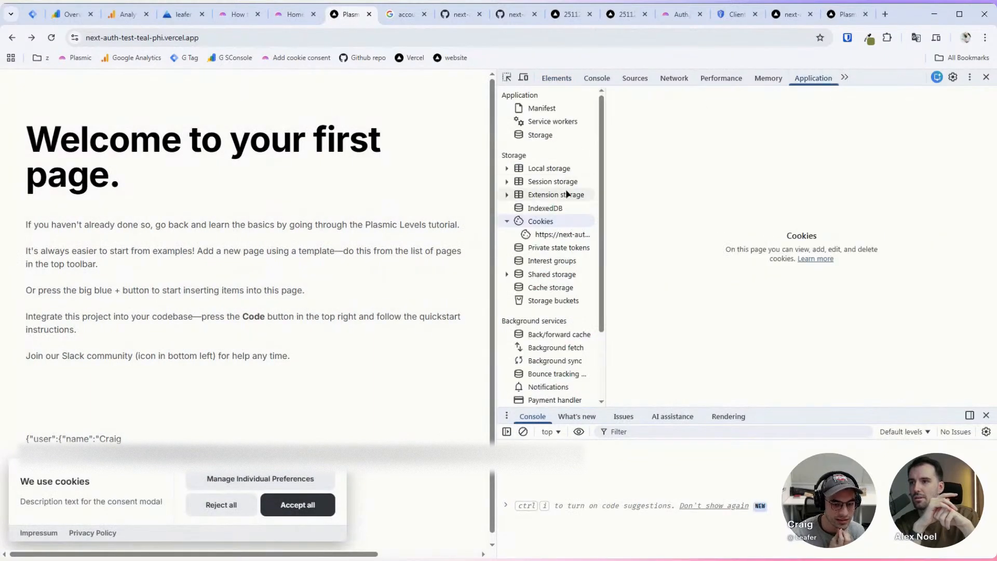
pyautogui.scroll(-3, 550, 312)
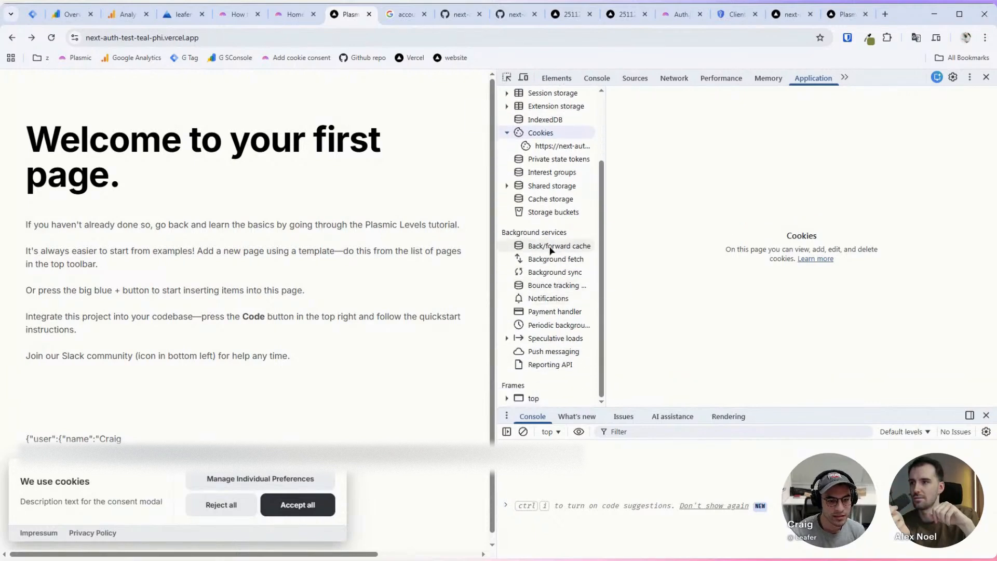
pyautogui.scroll(3, 546, 234)
# Step: Inspect the CSRF, callback URL, session token and analytics cookies, then return to Plasmic
pyautogui.click(552, 234)
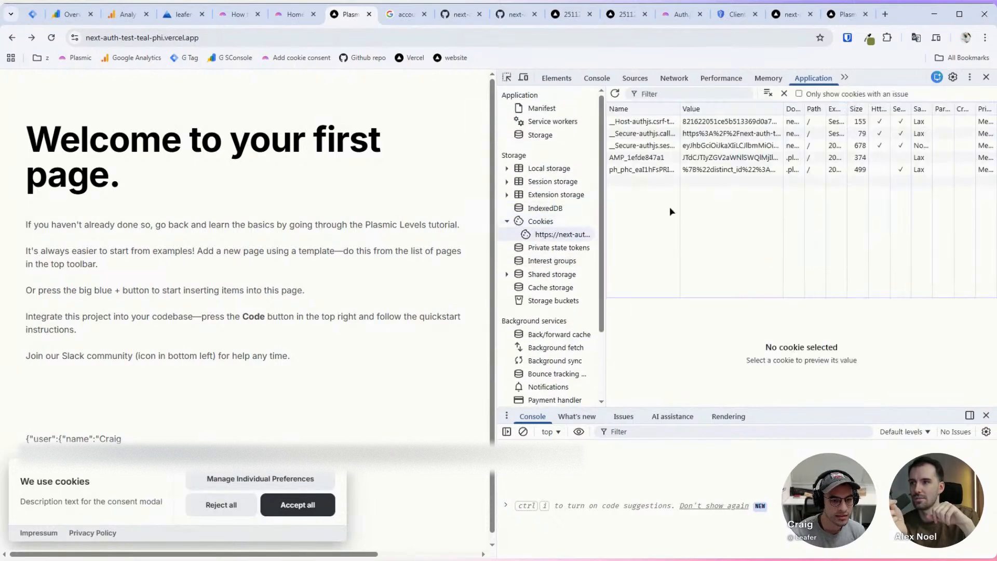
pyautogui.click(637, 121)
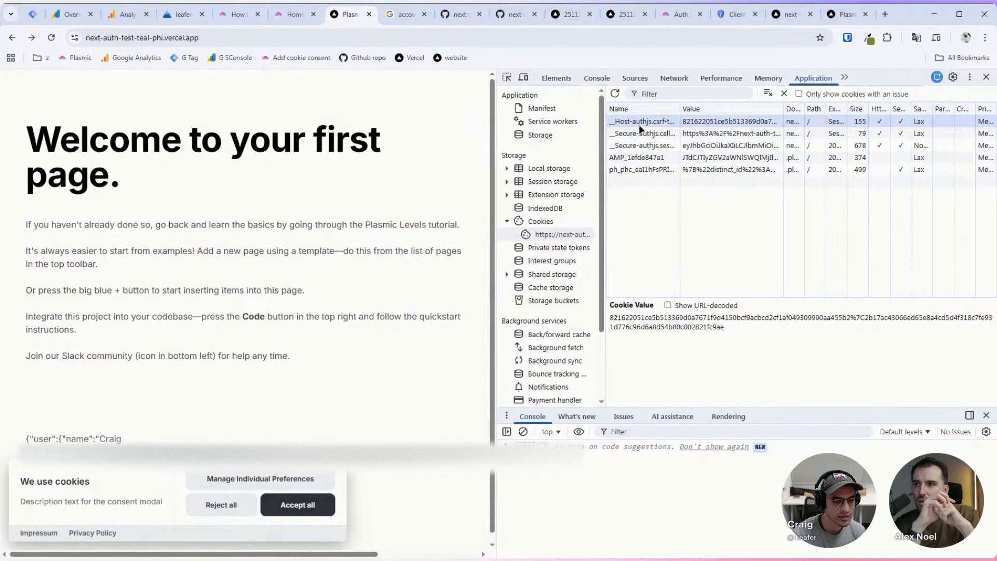
pyautogui.click(642, 133)
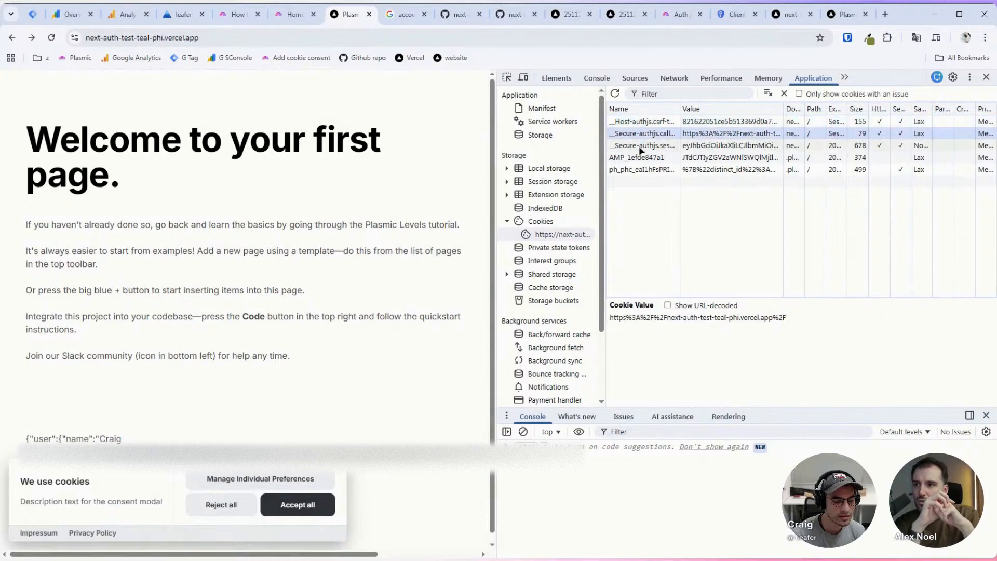
pyautogui.click(641, 147)
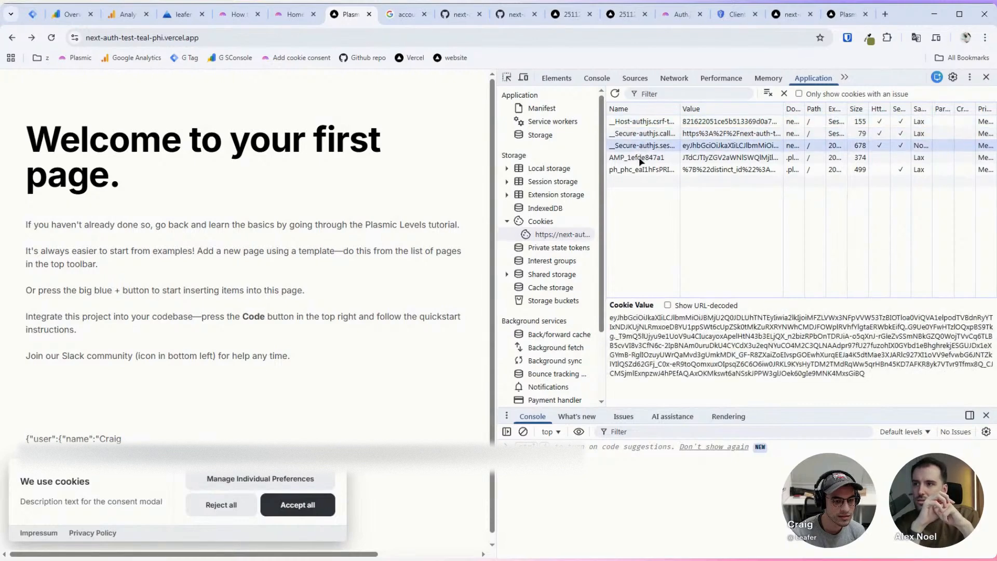
pyautogui.click(639, 159)
pyautogui.click(643, 170)
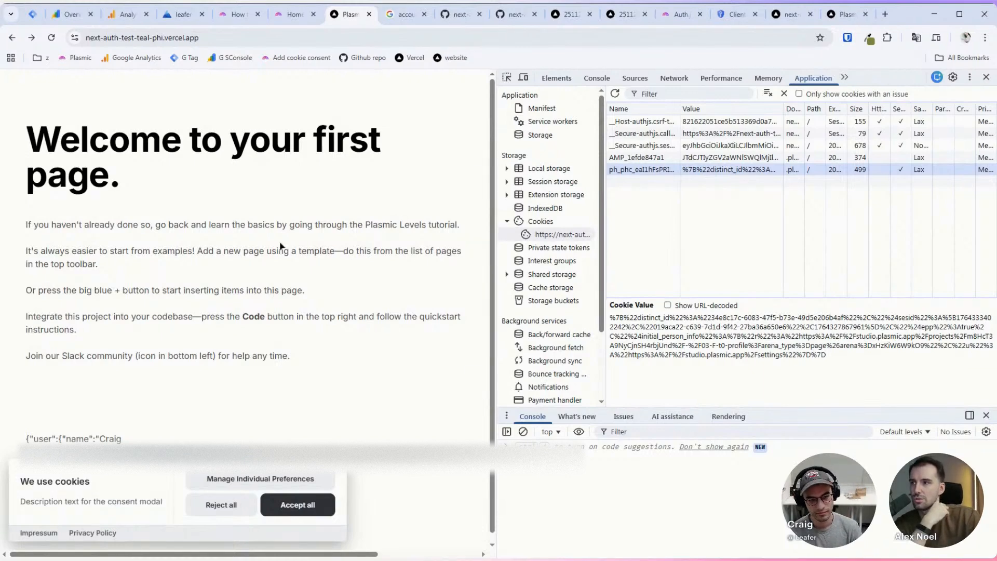
pyautogui.click(291, 14)
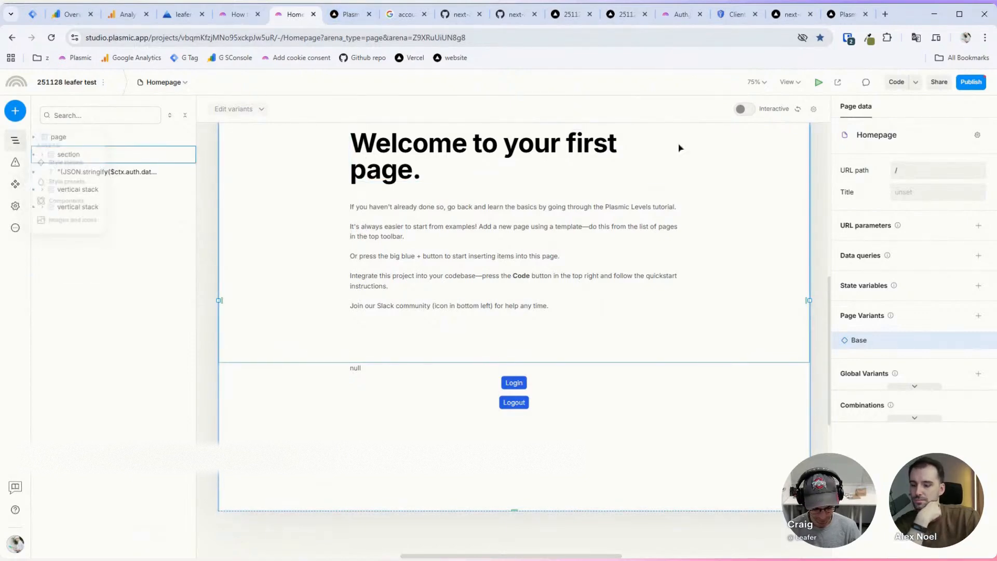
pyautogui.press('F12')
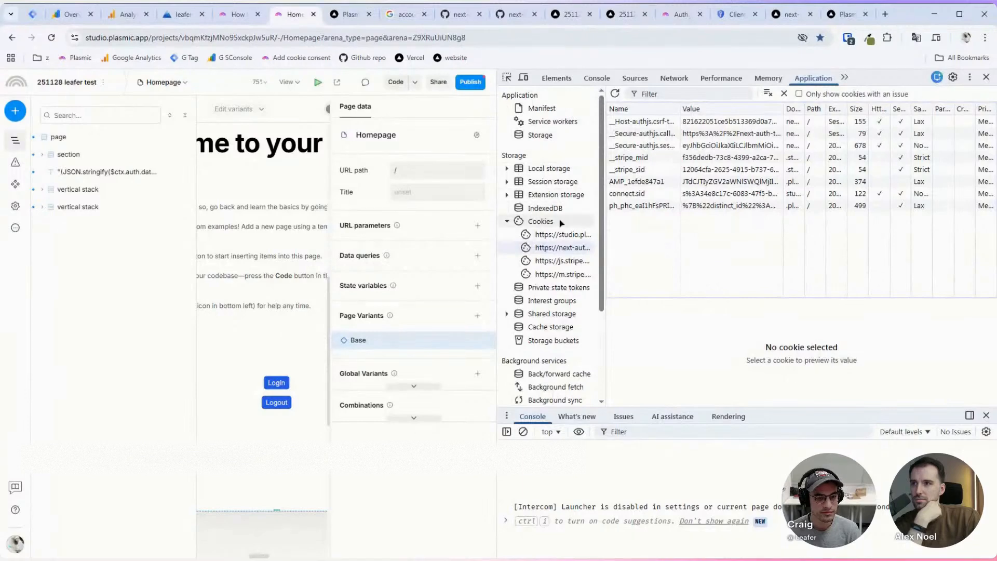
pyautogui.click(560, 235)
pyautogui.click(556, 248)
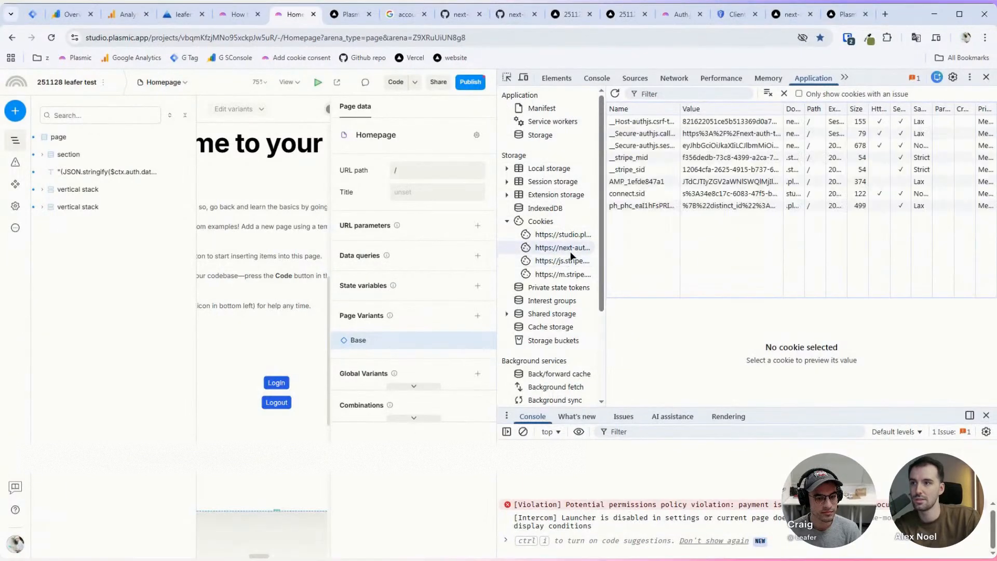
pyautogui.click(347, 21)
pyautogui.click(295, 17)
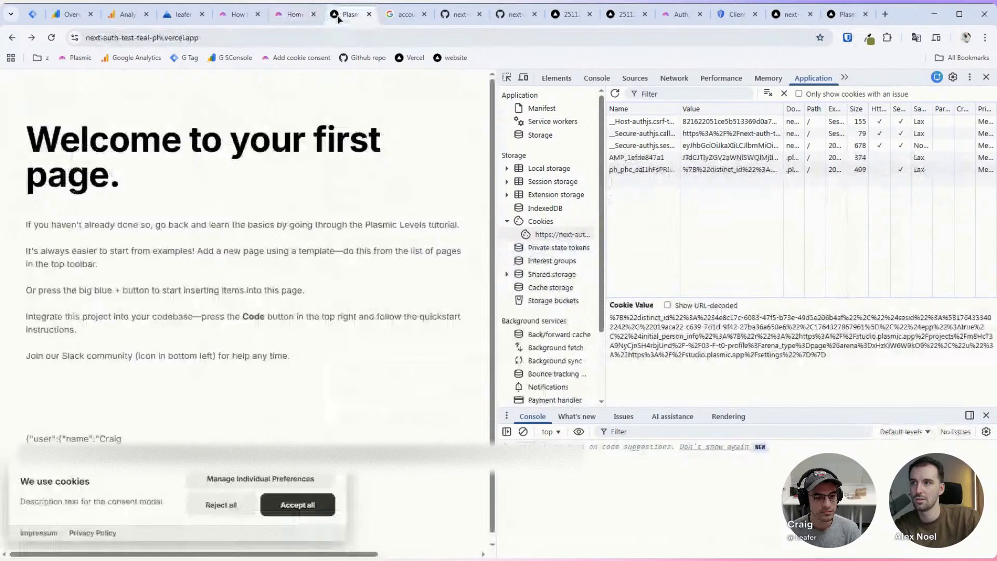
pyautogui.click(294, 14)
pyautogui.click(341, 16)
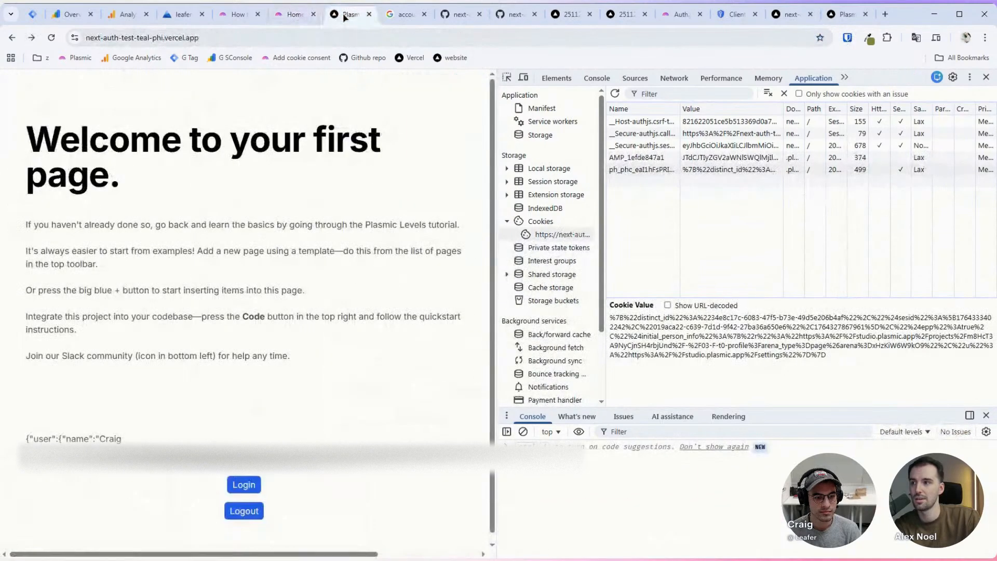
pyautogui.click(294, 20)
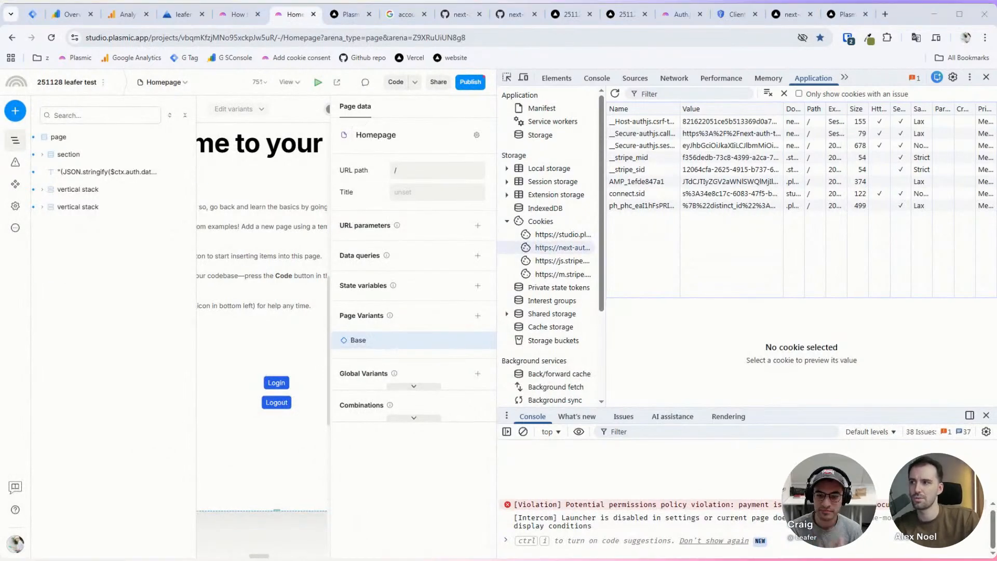
pyautogui.click(675, 62)
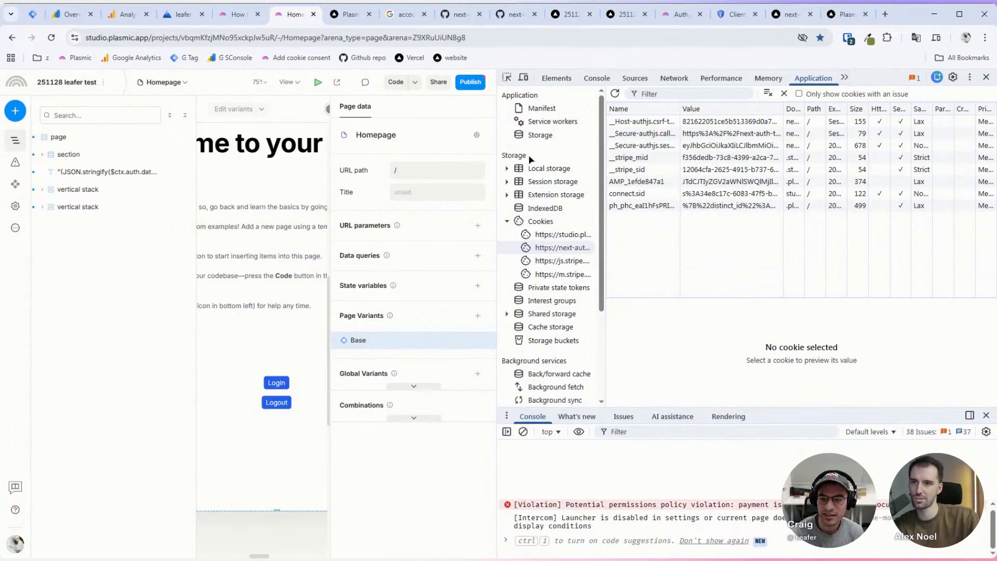
pyautogui.press('F12')
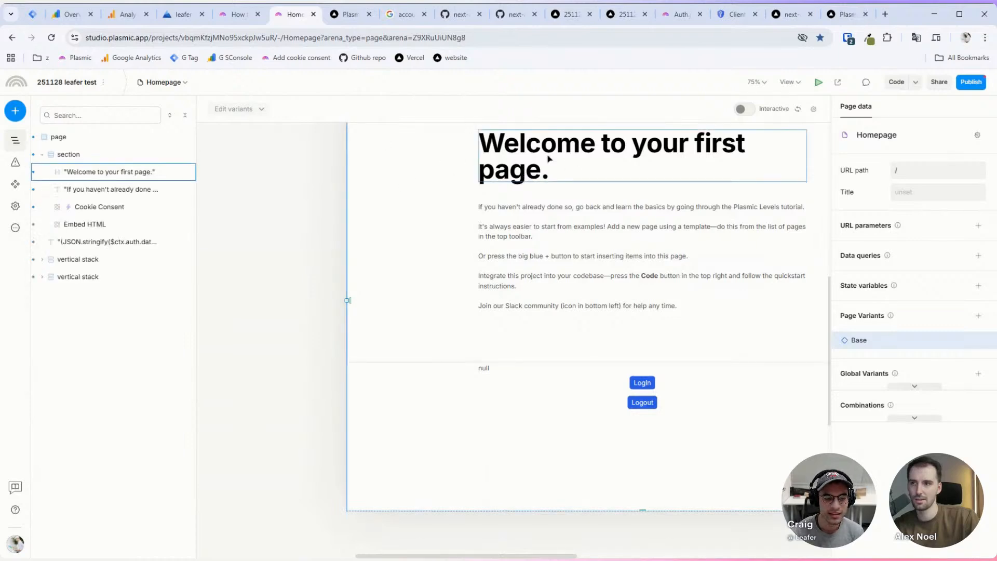
# Step: Bind the null text element's content to auth > status via the data picker
pyautogui.click(485, 369)
pyautogui.click(912, 347)
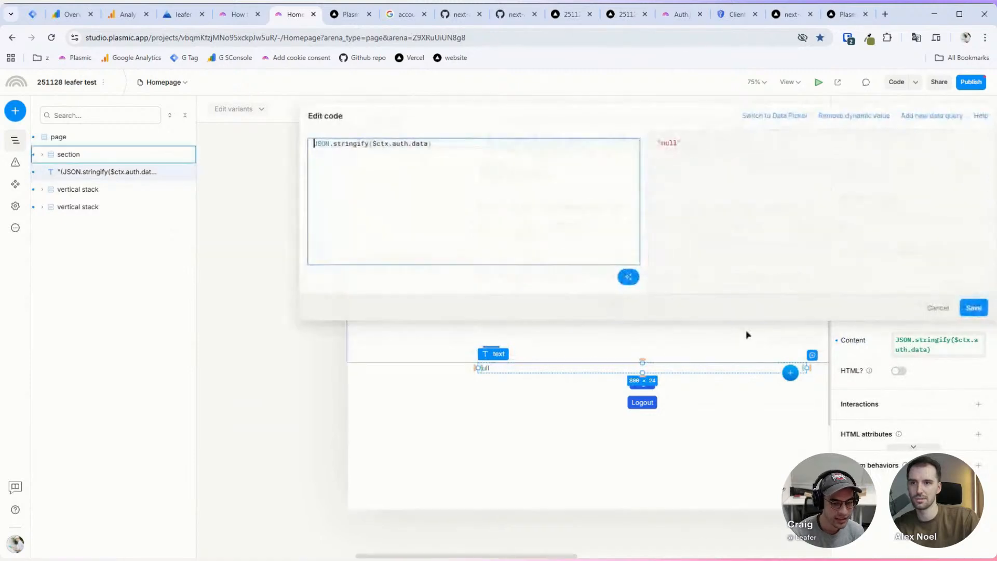
pyautogui.click(788, 118)
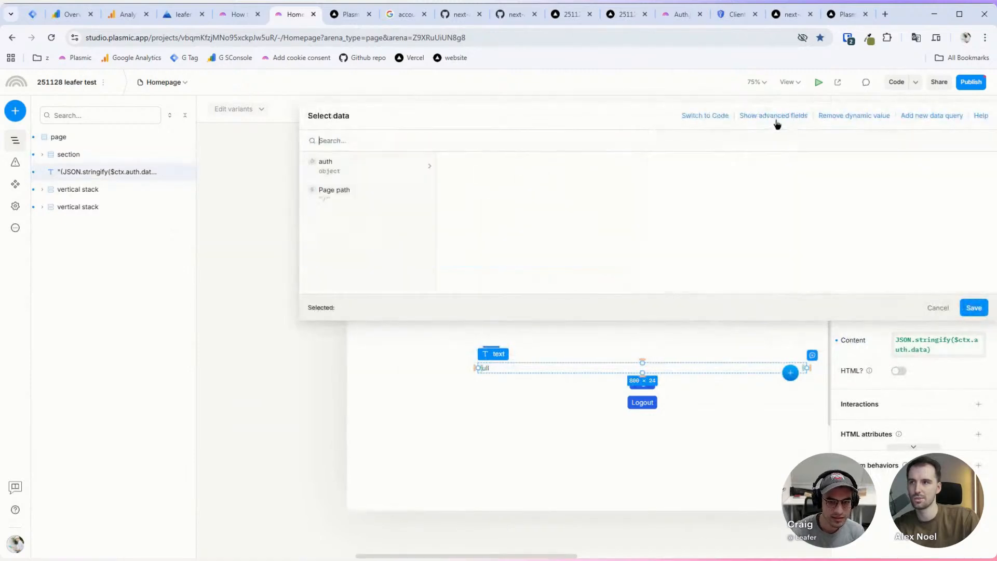
pyautogui.click(385, 178)
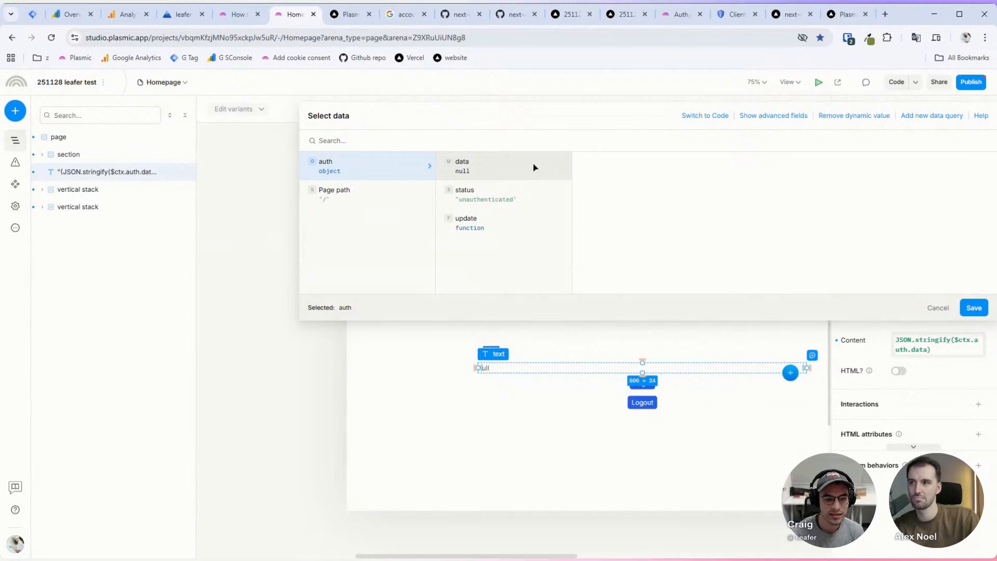
pyautogui.click(522, 198)
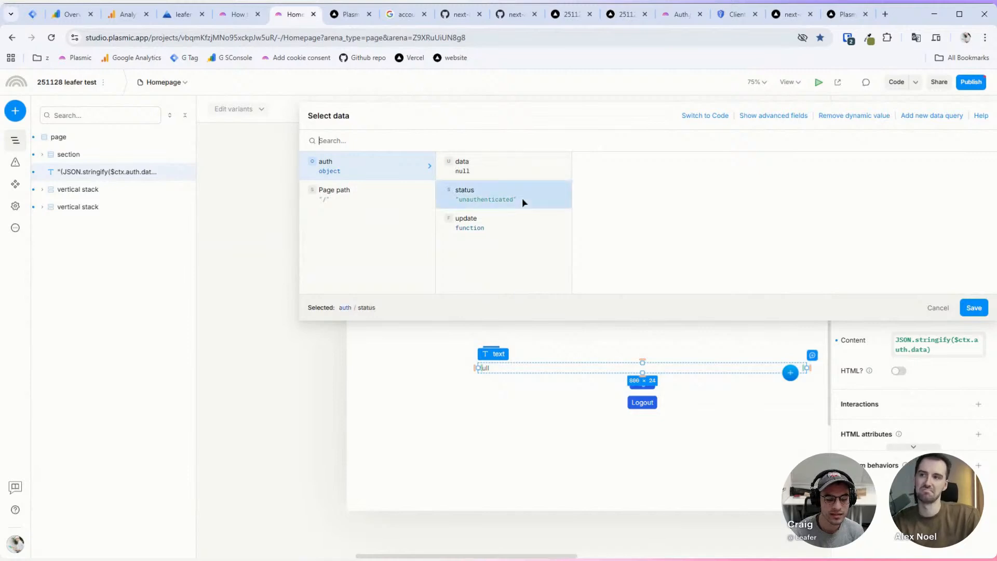
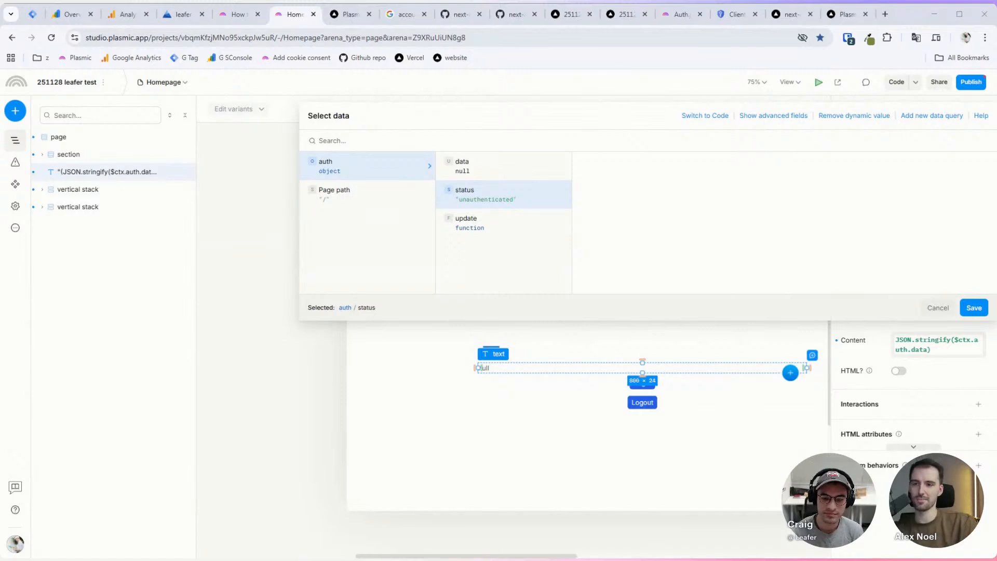
# Step: Discard a trial duplicate of the auth-data text and open its JSON.stringify($ctx.auth.data) expression for editing
pyautogui.click(938, 308)
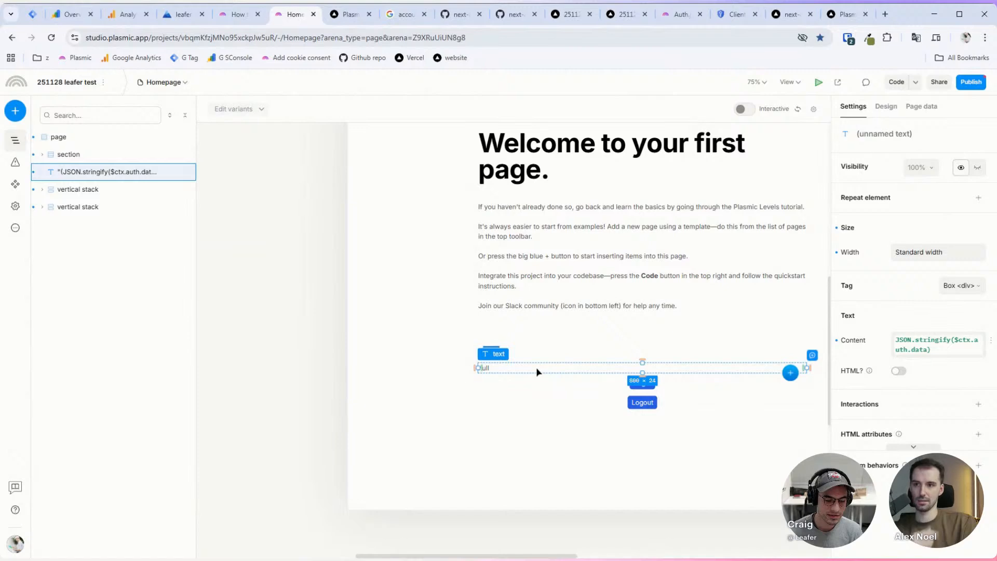
pyautogui.hotkey('ctrl', 'd')
pyautogui.click(909, 352)
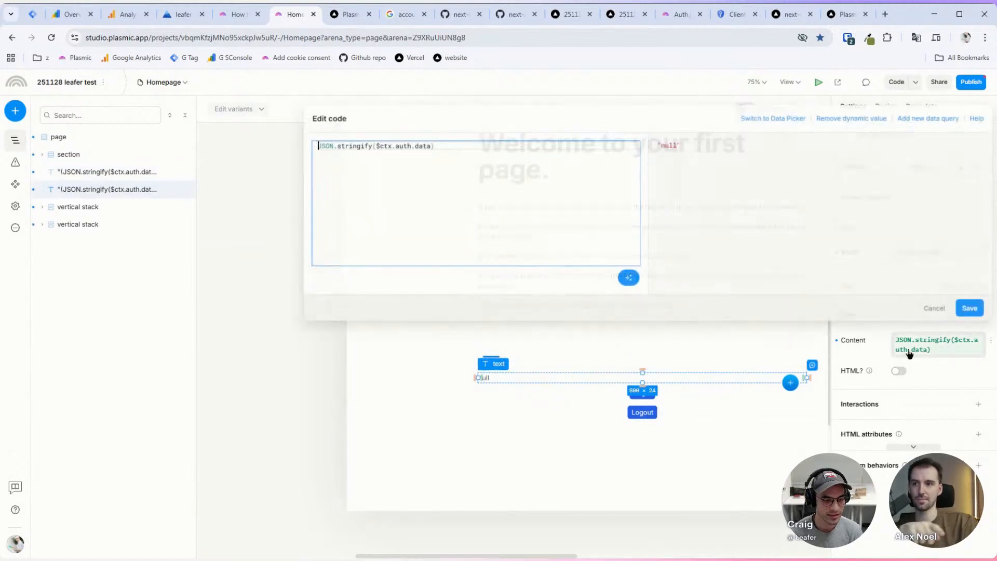
pyautogui.click(541, 194)
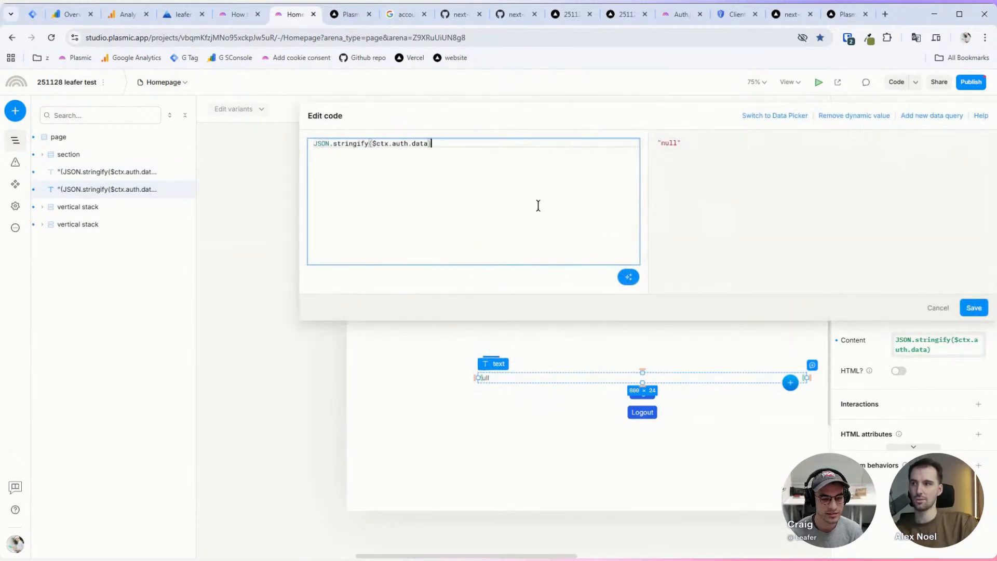
pyautogui.click(937, 308)
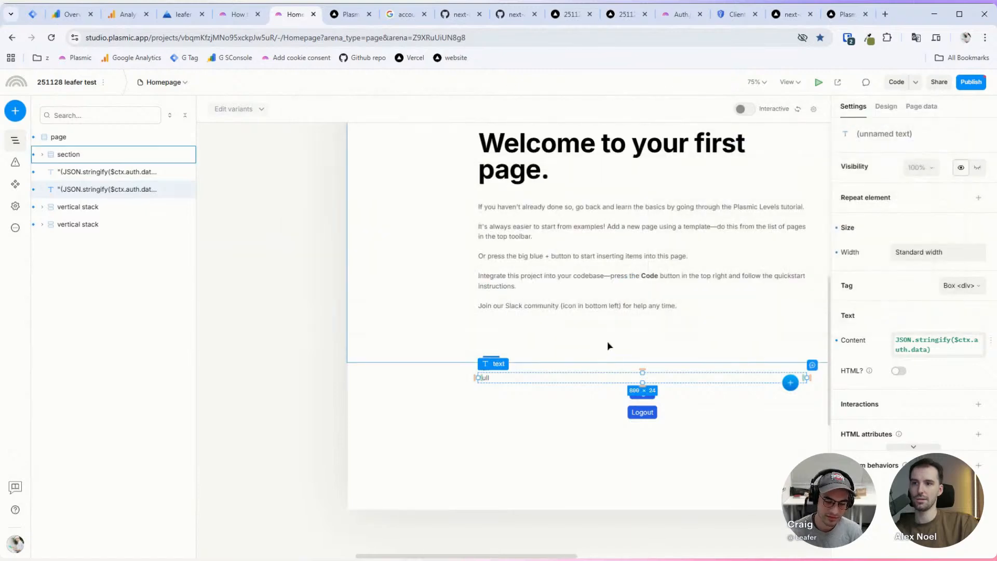
pyautogui.press('Delete')
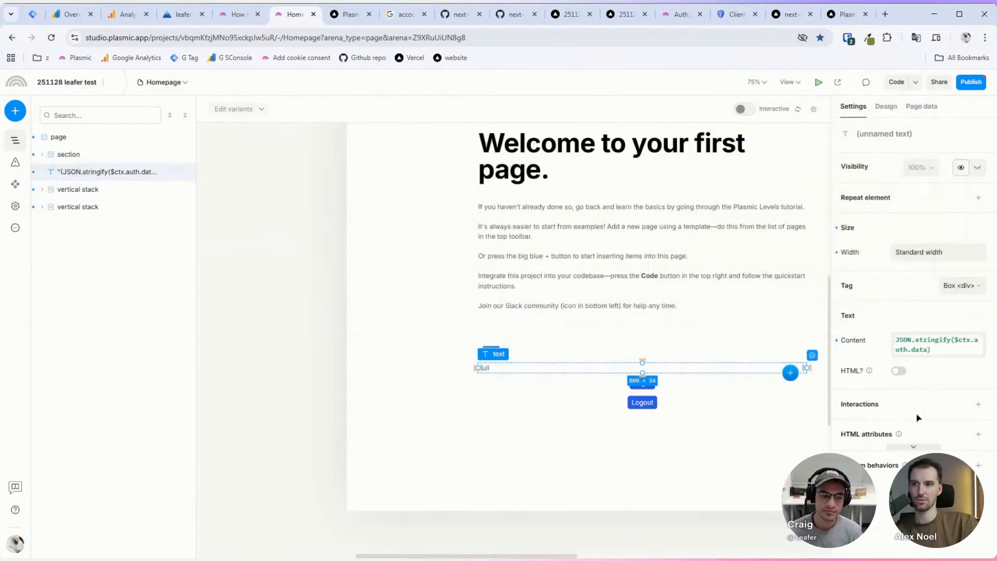
pyautogui.click(941, 354)
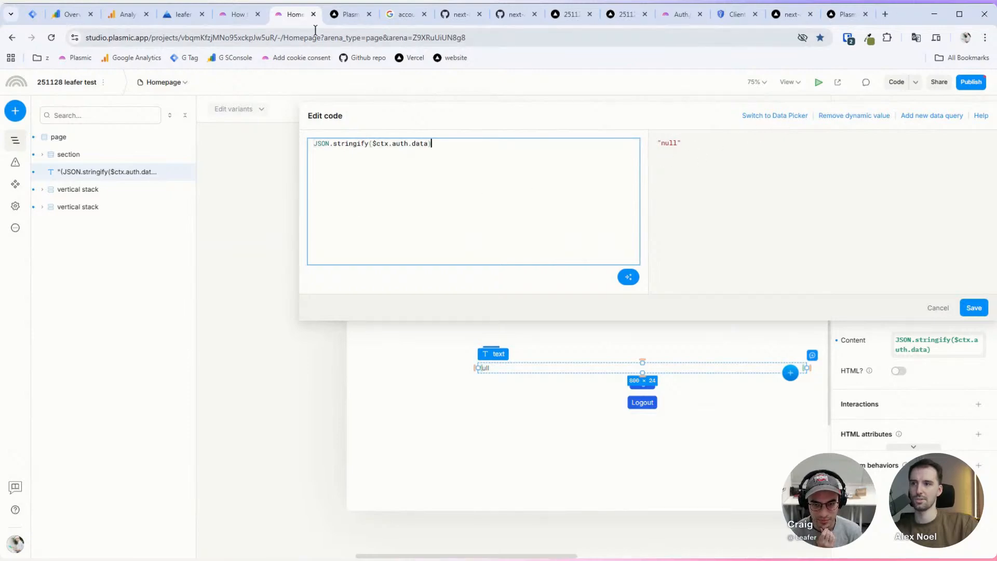
# Step: Switch to the deployed Vercel tab, close DevTools, and highlight the email key in the session JSON
pyautogui.click(341, 14)
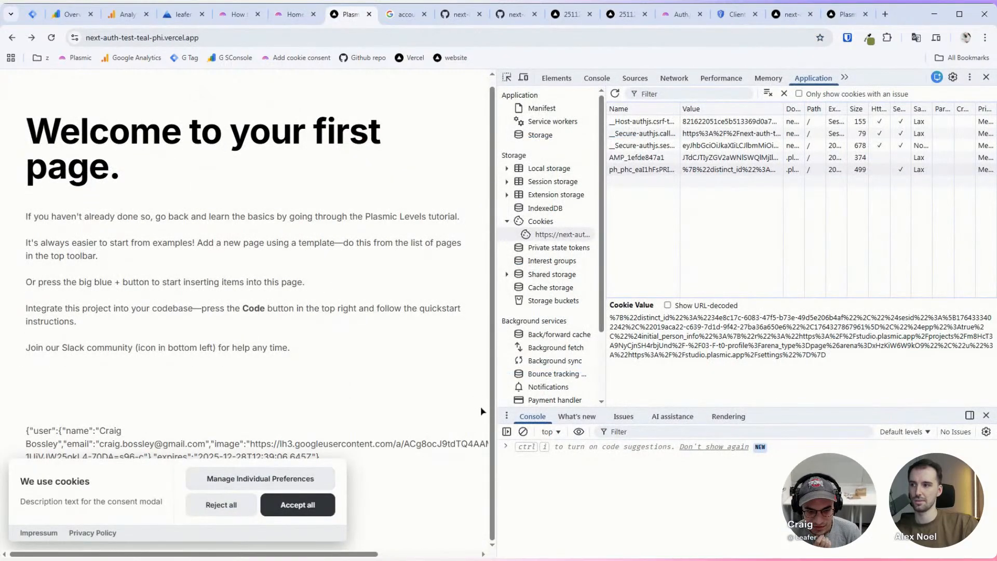
pyautogui.press('F12')
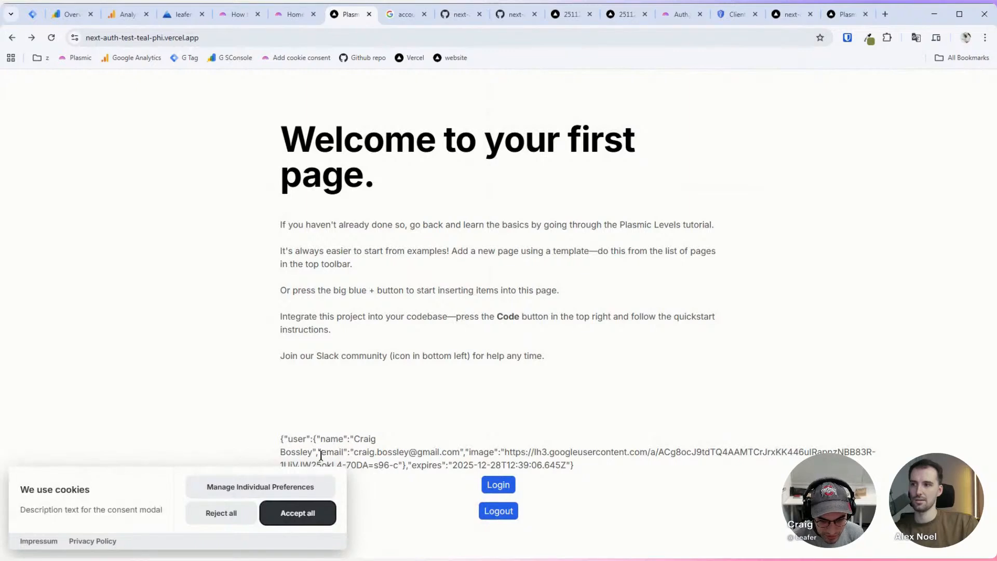
pyautogui.click(355, 451)
pyautogui.doubleClick(327, 451)
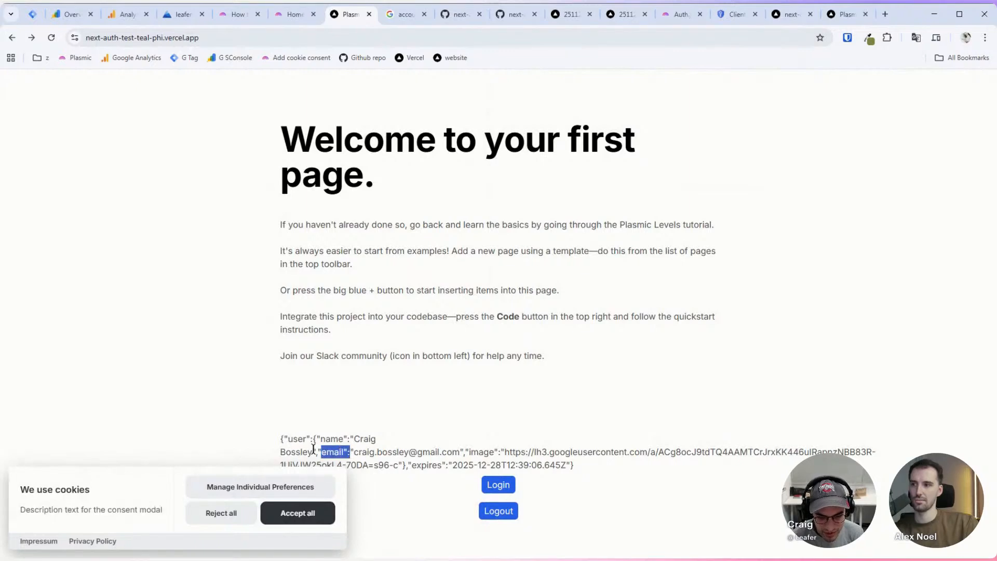
pyautogui.click(312, 437)
pyautogui.moveTo(293, 438); pyautogui.dragTo(321, 439)
pyautogui.doubleClick(333, 452)
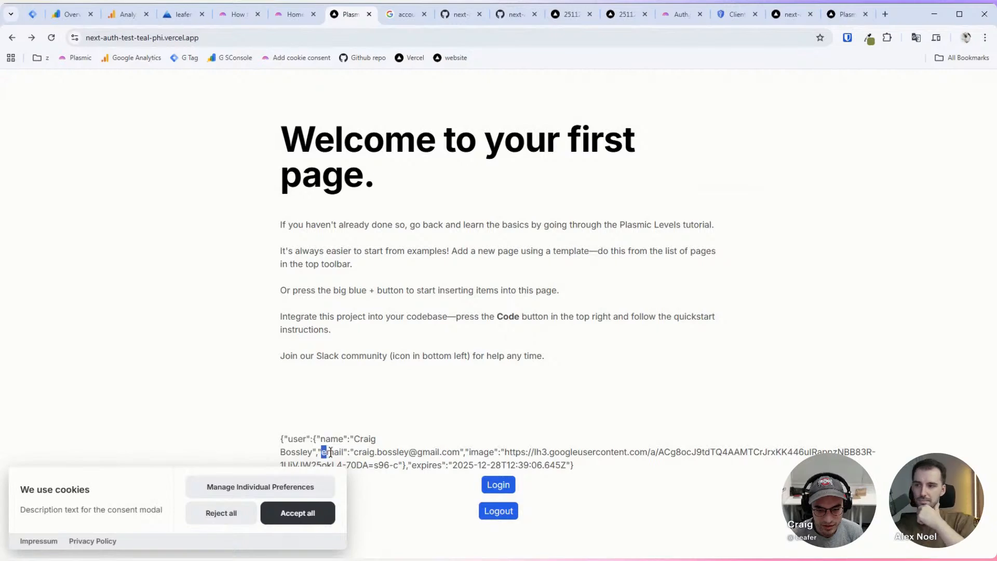
# Step: Extend the expression to $ctx.auth.data?.user?.email with null-safe lookups
pyautogui.click(292, 14)
pyautogui.click(502, 189)
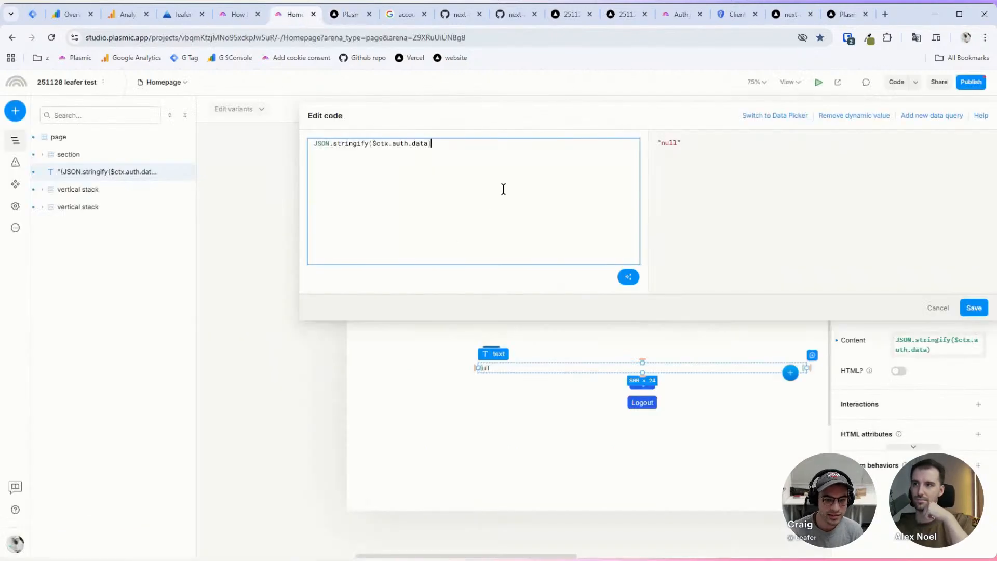
pyautogui.press('Left')
pyautogui.write('.user.email')
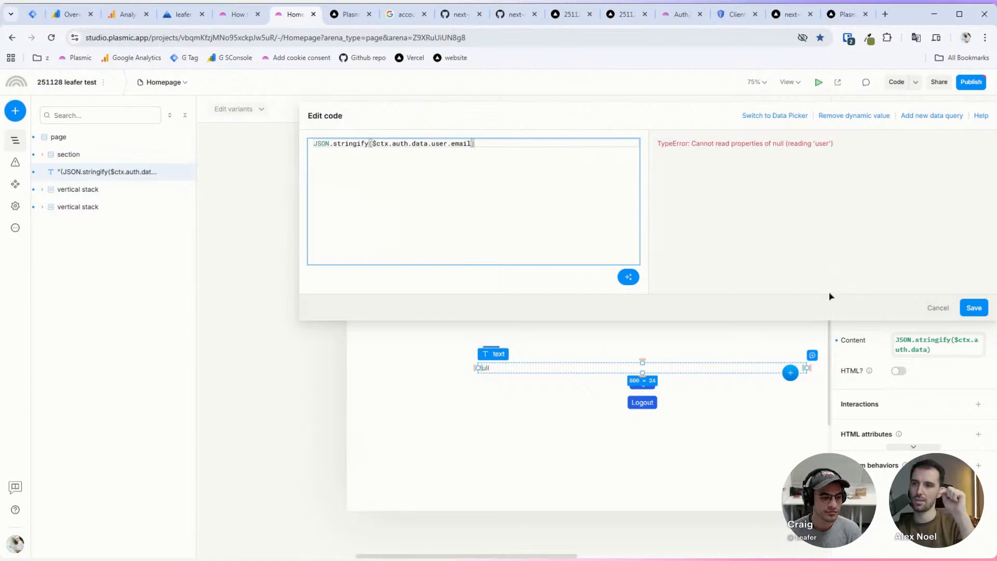
pyautogui.doubleClick(430, 145)
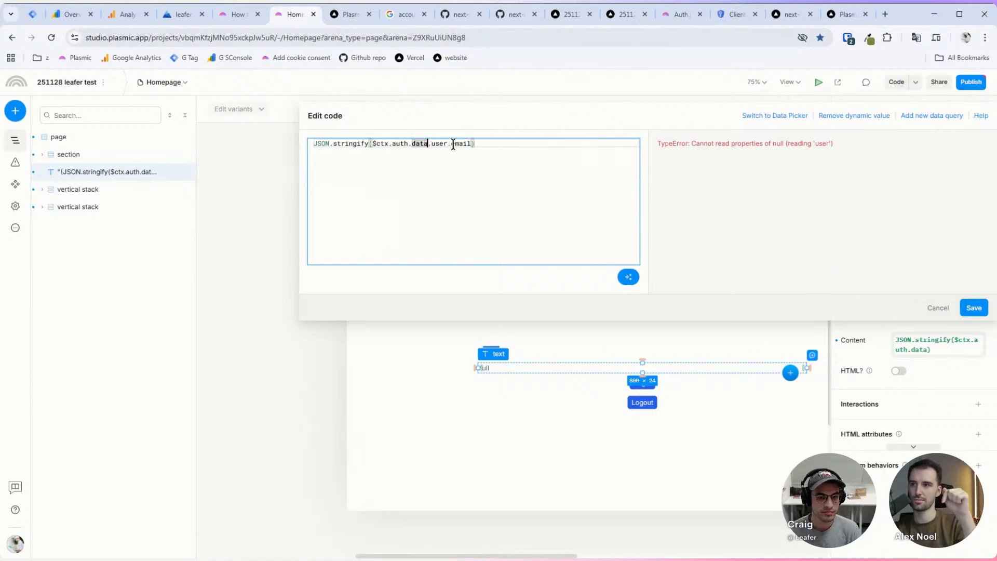
pyautogui.press('Right')
pyautogui.write('?')
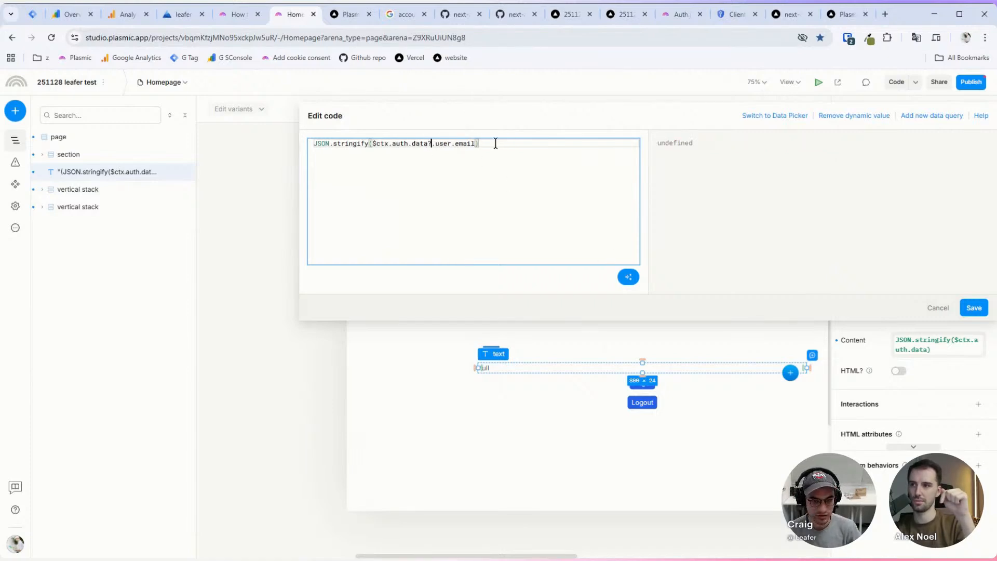
pyautogui.doubleClick(386, 143)
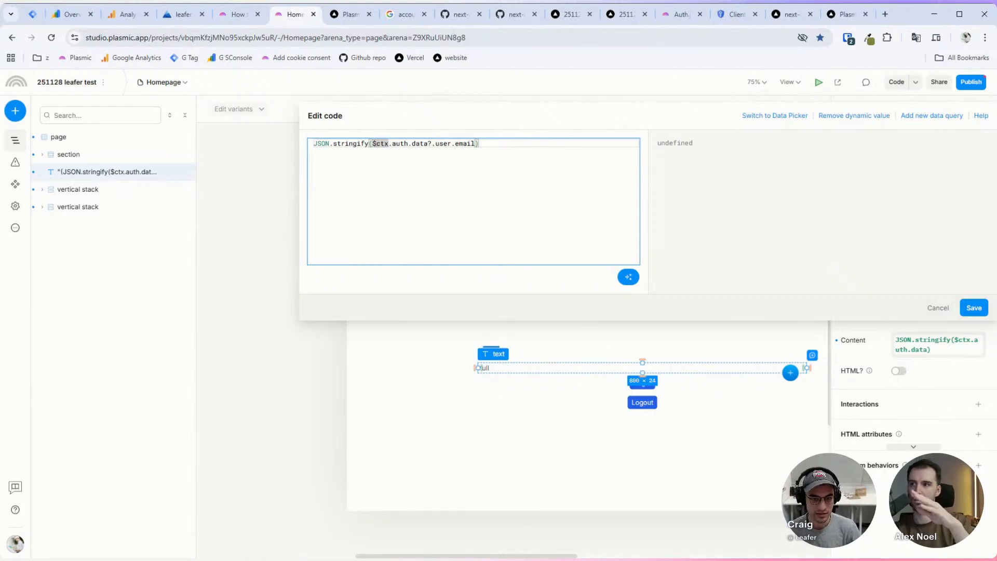
pyautogui.click(409, 143)
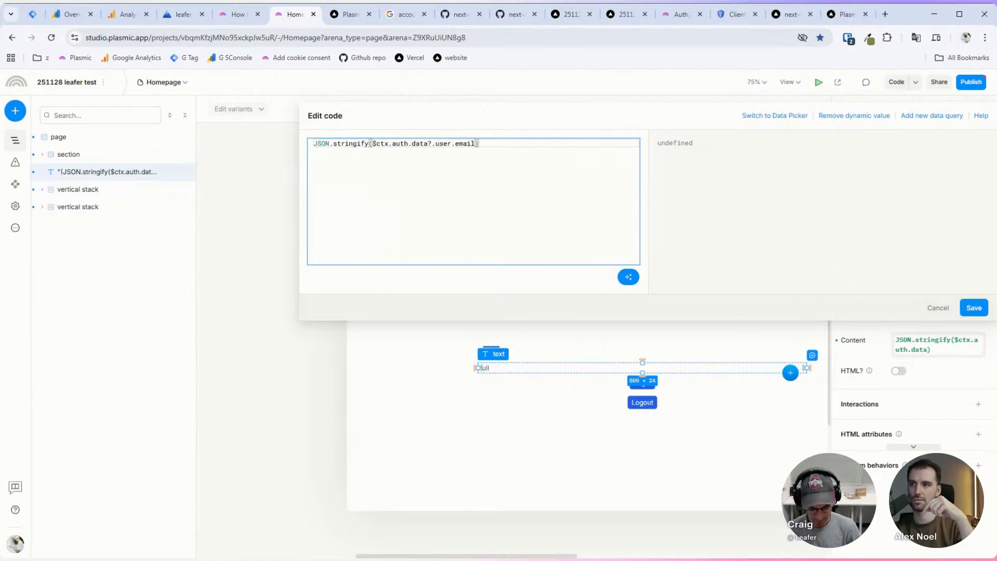
pyautogui.write('?')
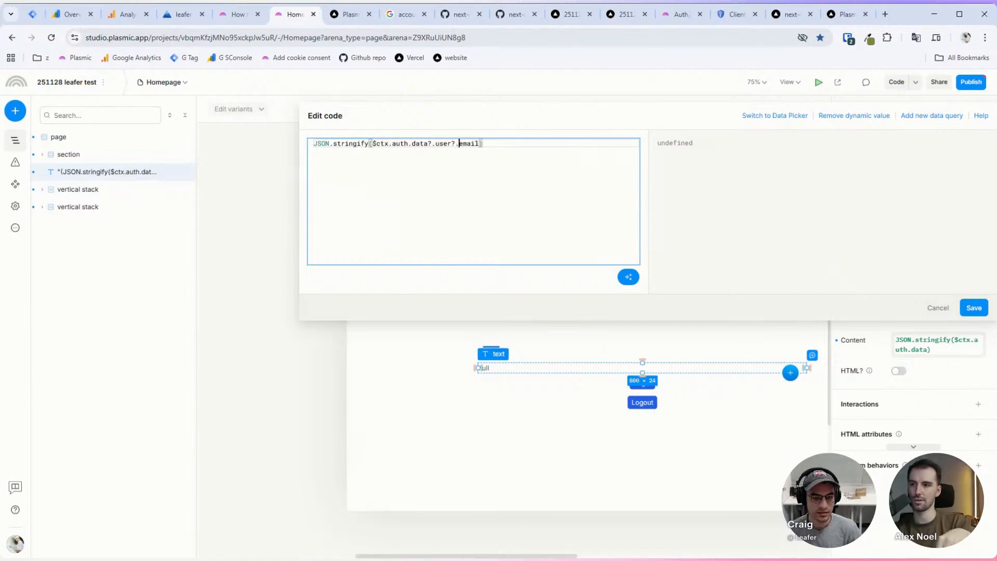
# Step: Remove the JSON.stringify wrapper and its closing parenthesis, then save the expression
pyautogui.moveTo(313, 143); pyautogui.dragTo(373, 143)
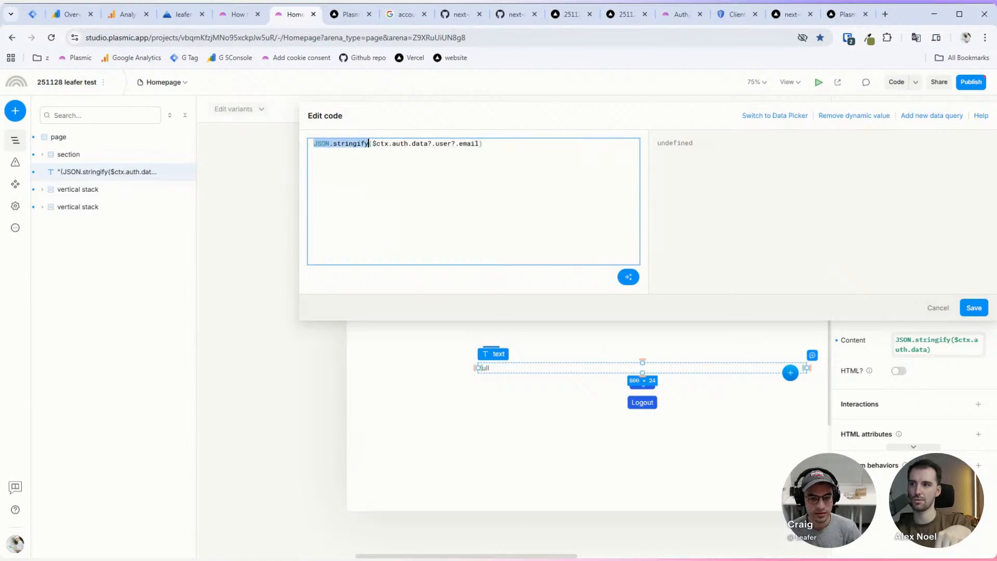
pyautogui.press('BackSpace')
pyautogui.press('End')
pyautogui.press('BackSpace')
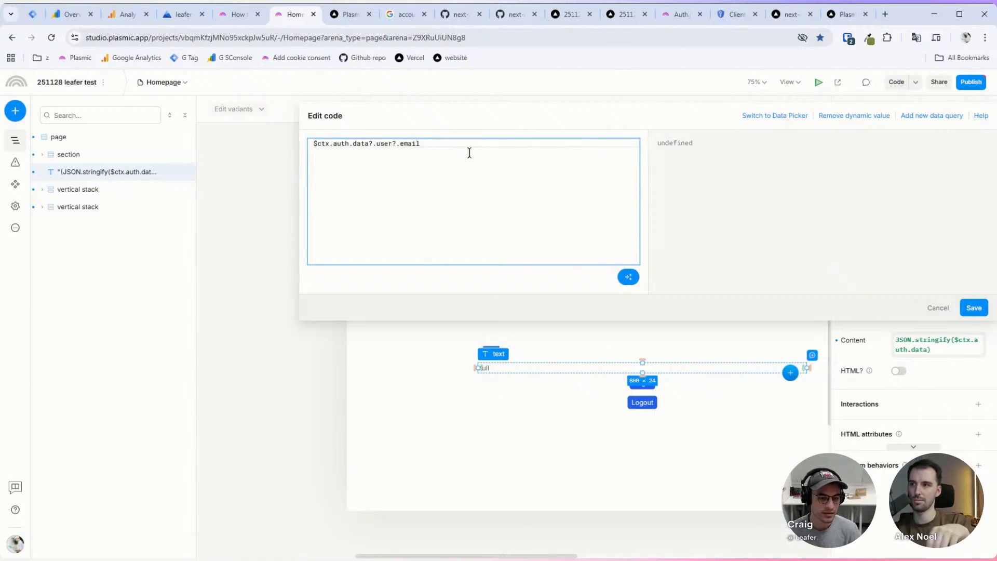
pyautogui.click(958, 308)
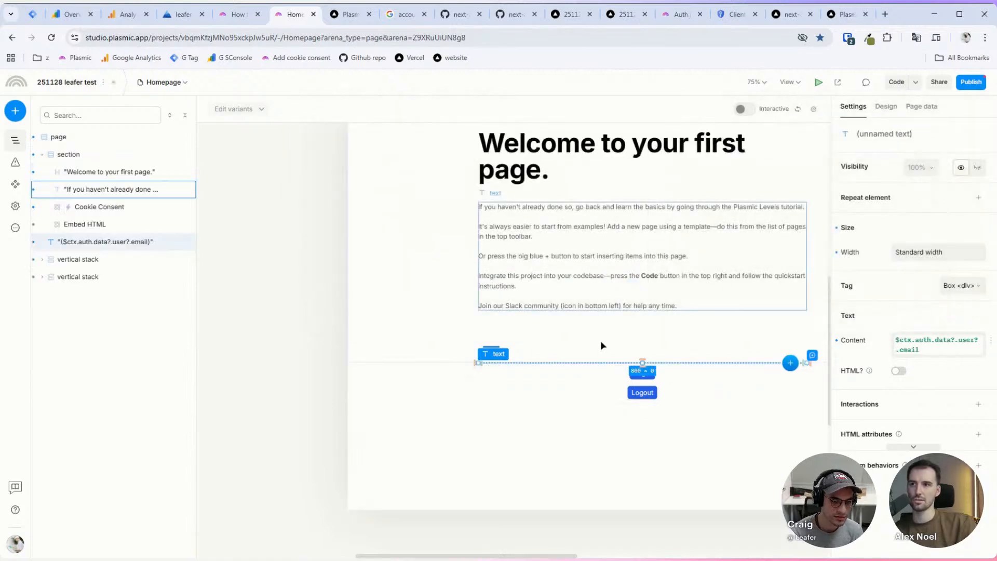
# Step: Open the publish options and close them without publishing
pyautogui.click(970, 82)
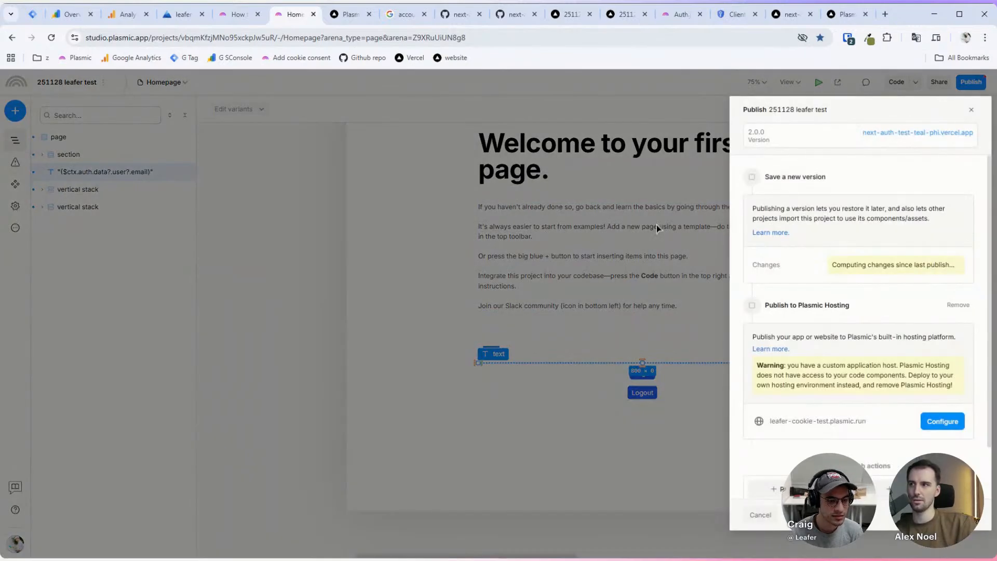
pyautogui.scroll(-2, 802, 327)
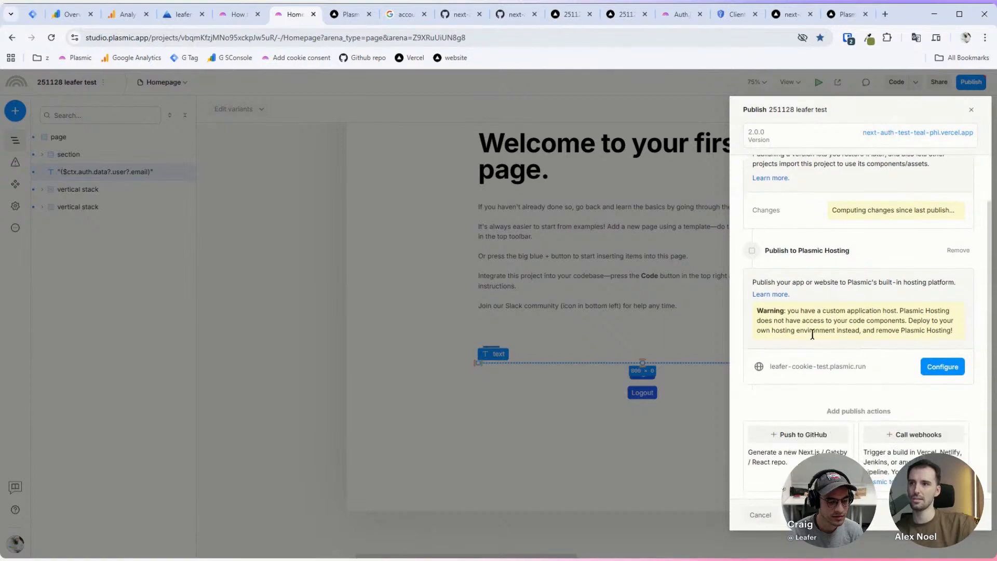
pyautogui.click(761, 516)
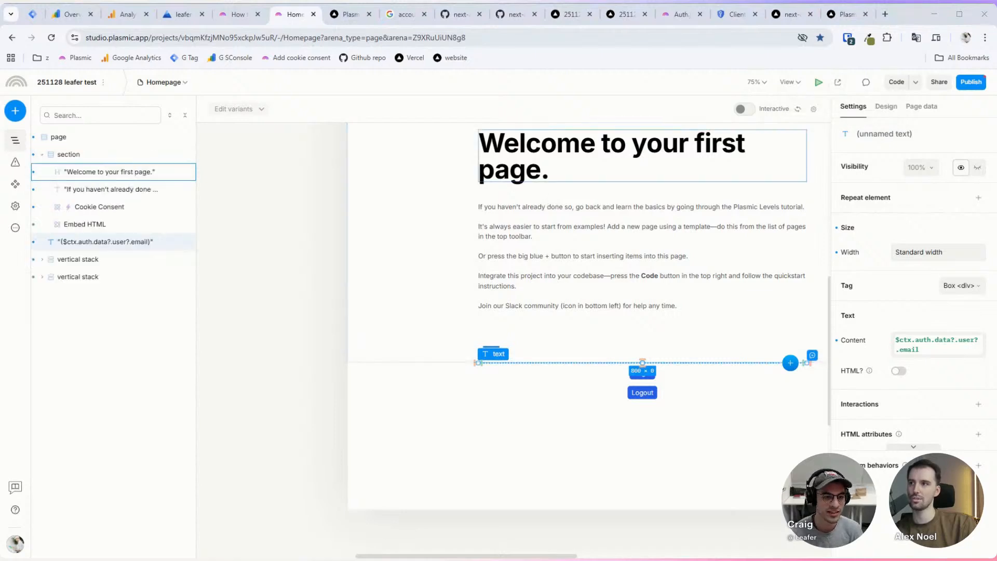
# Step: Try signing in on the interactive canvas, turn Interactive off, then go to the deployed site tab
pyautogui.click(745, 108)
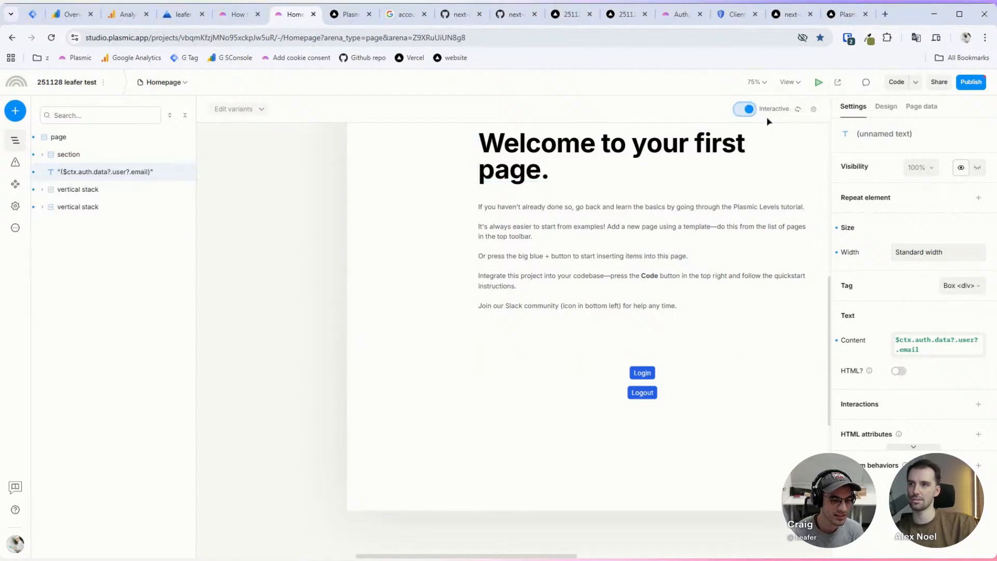
pyautogui.click(641, 374)
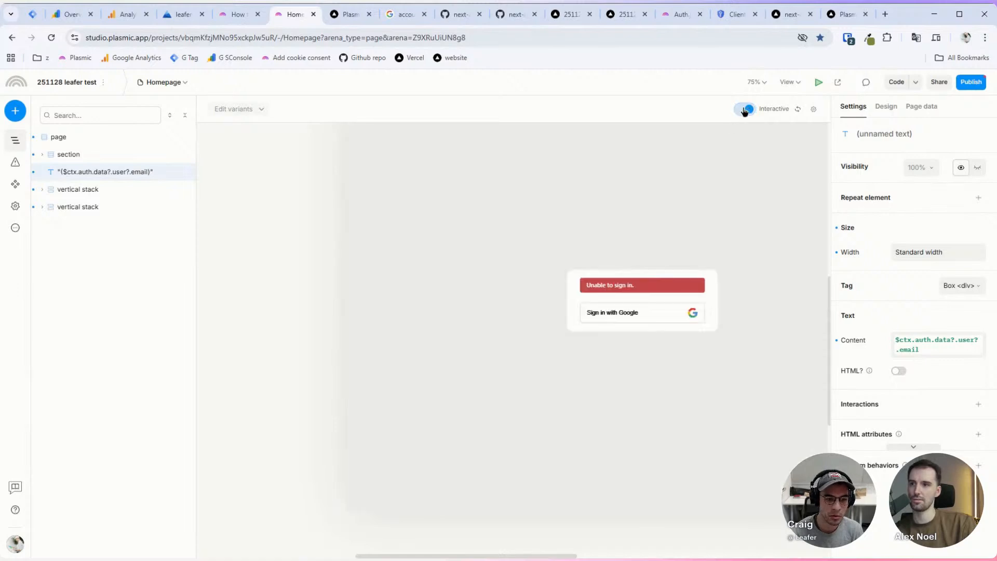
pyautogui.click(745, 110)
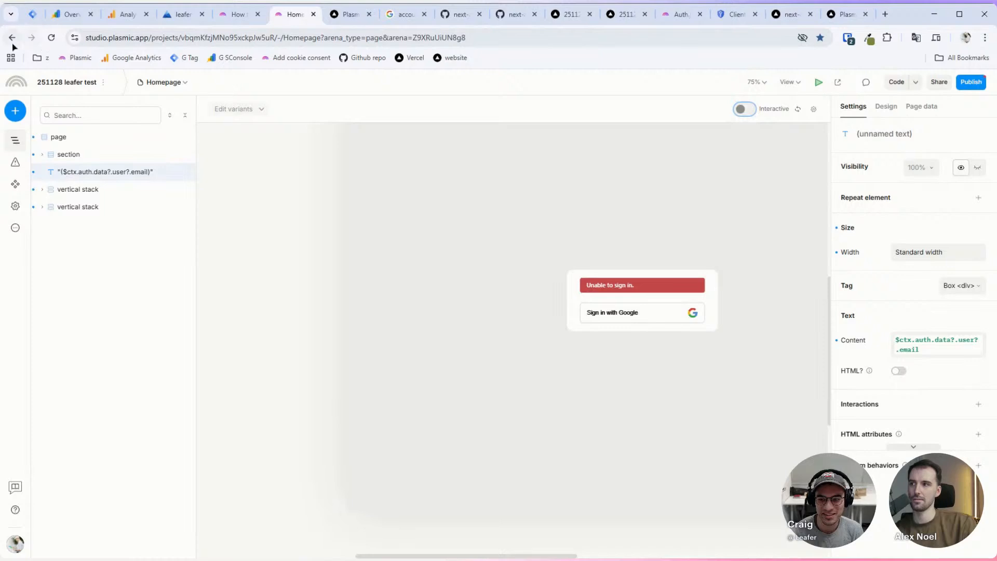
pyautogui.click(51, 37)
pyautogui.click(349, 14)
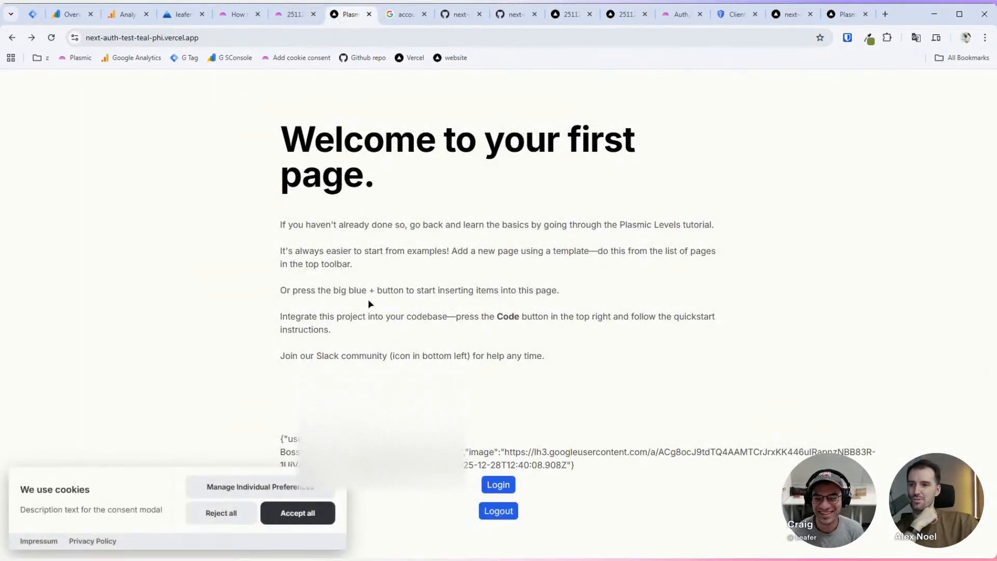
# Step: Sign in with Login on the deployed homepage and return to the reloaded welcome page
pyautogui.click(488, 484)
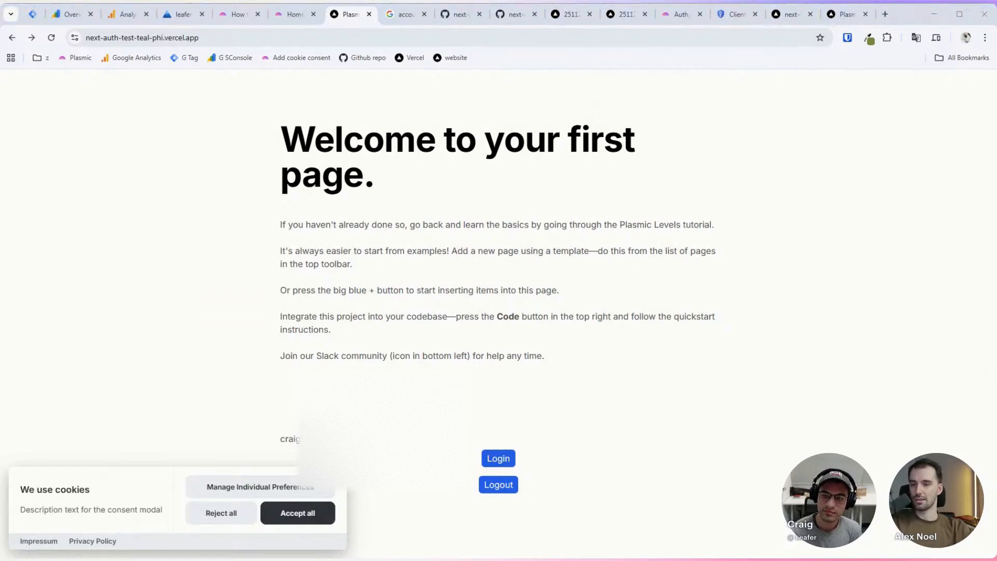
pyautogui.click(461, 400)
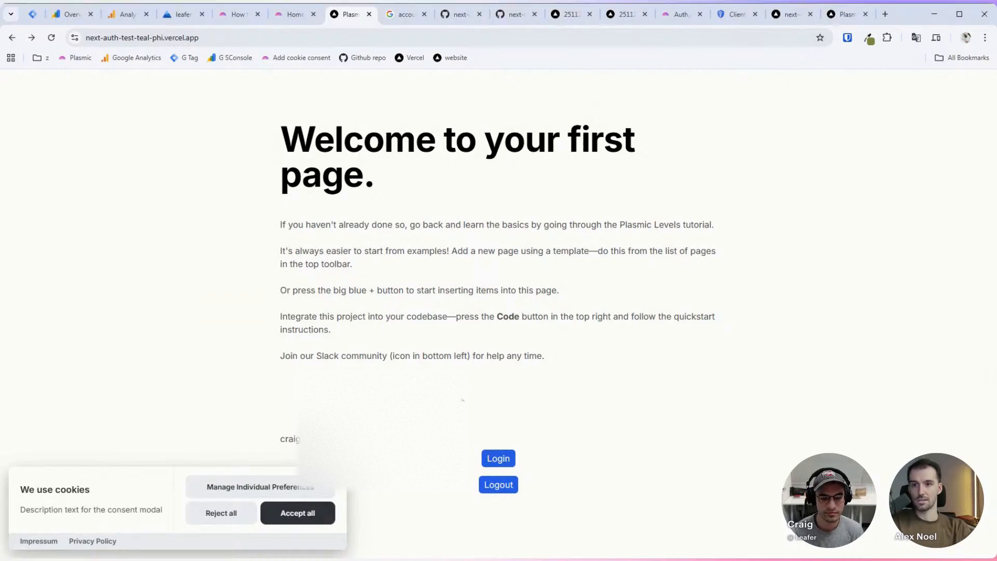
# Step: Select the email text and set its visibility to the dynamic value auth > data ($ctx.auth.data)
pyautogui.click(292, 19)
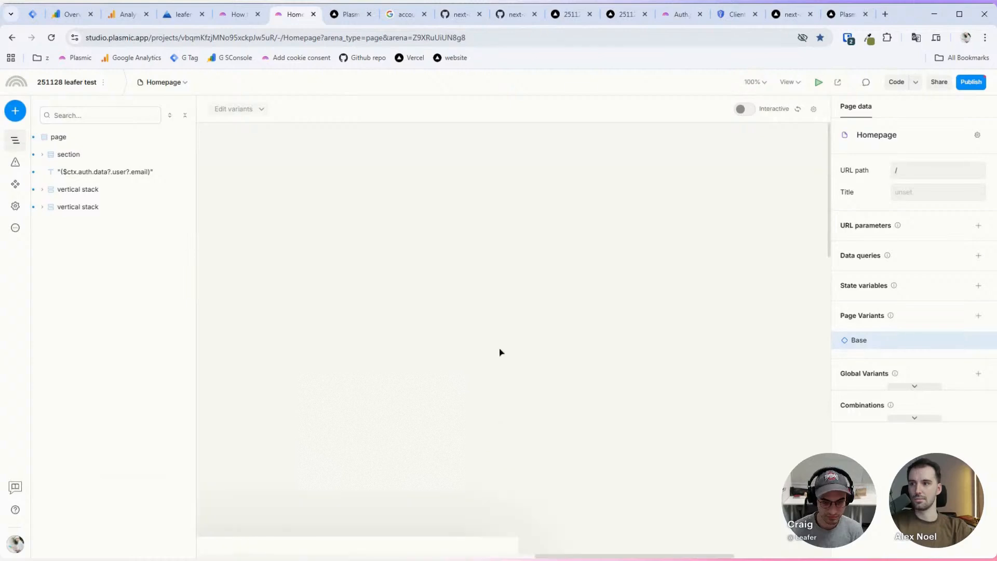
pyautogui.scroll(-3, 638, 233)
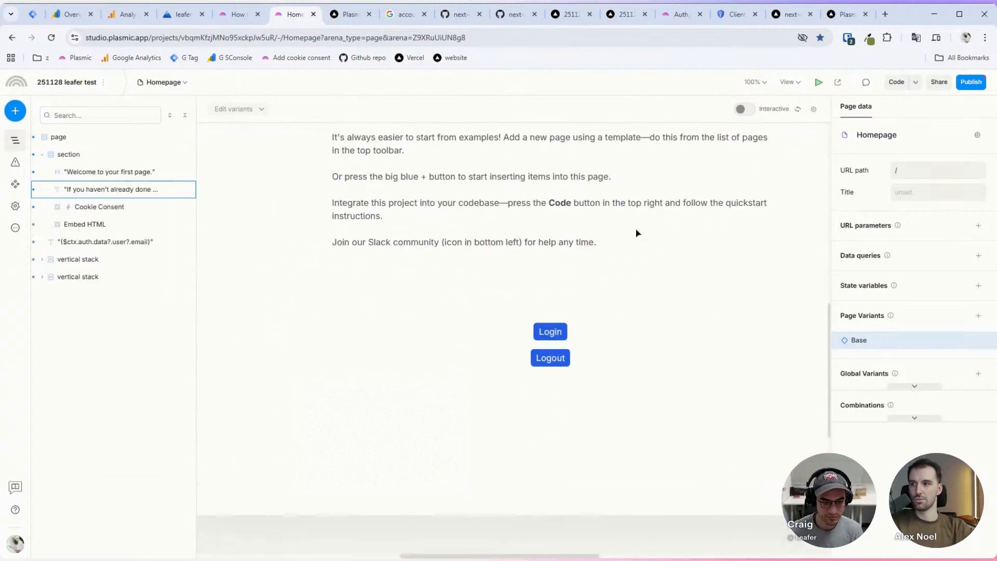
pyautogui.click(429, 313)
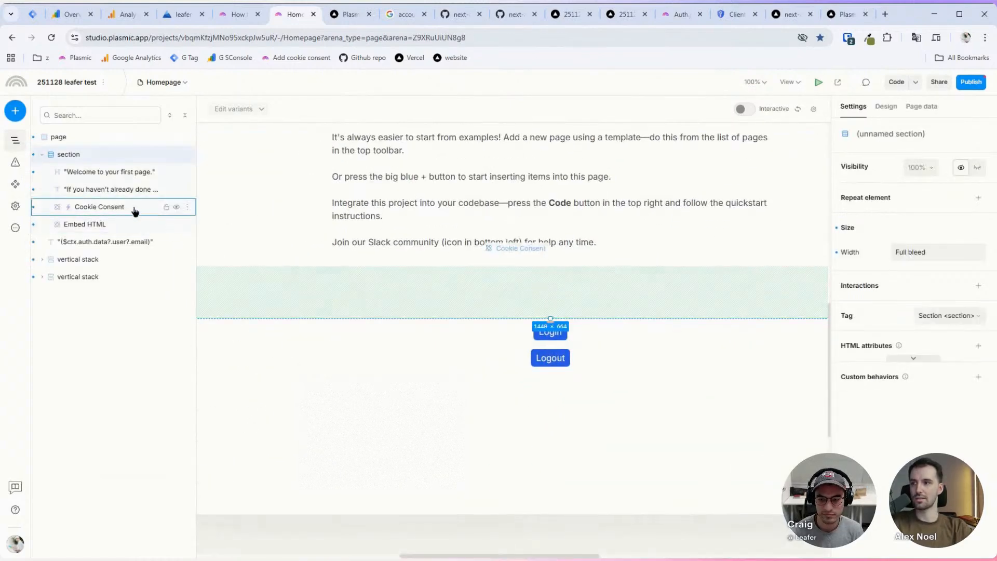
pyautogui.click(101, 243)
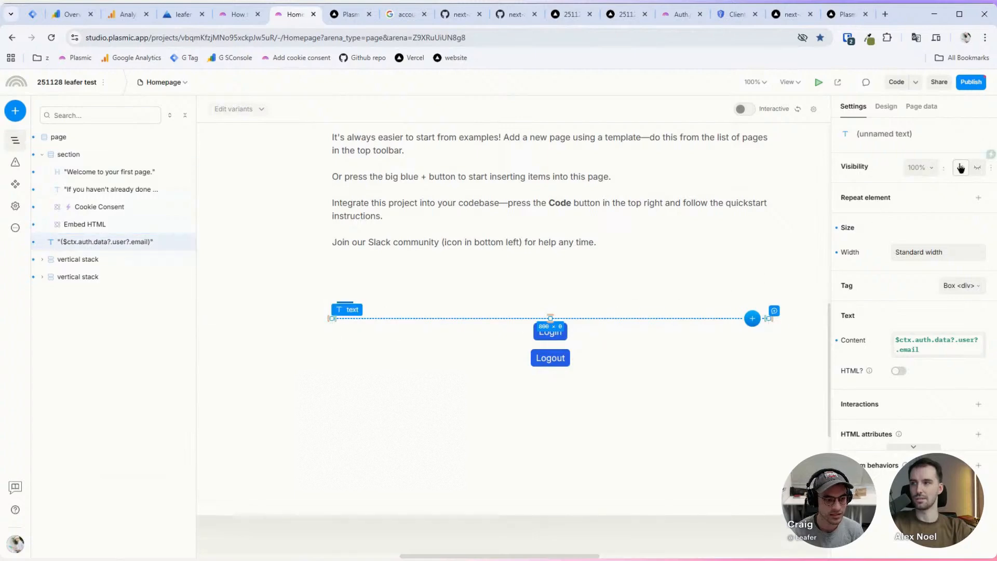
pyautogui.click(990, 155)
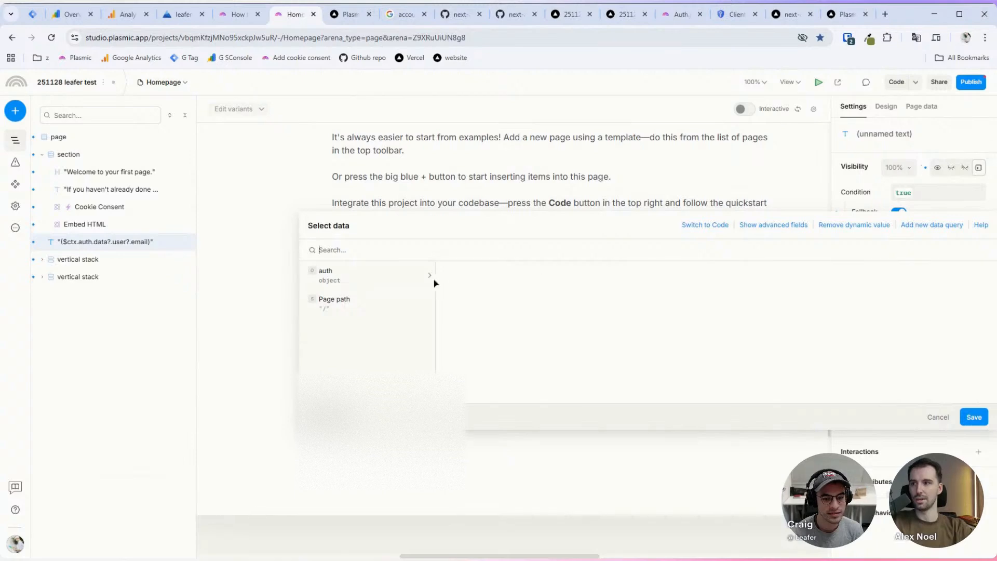
pyautogui.click(408, 279)
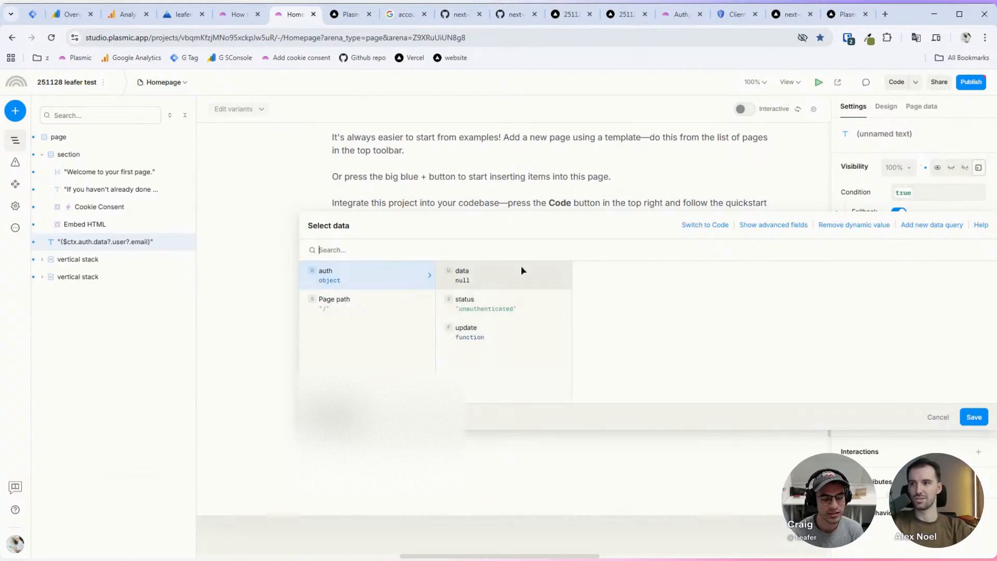
pyautogui.click(519, 285)
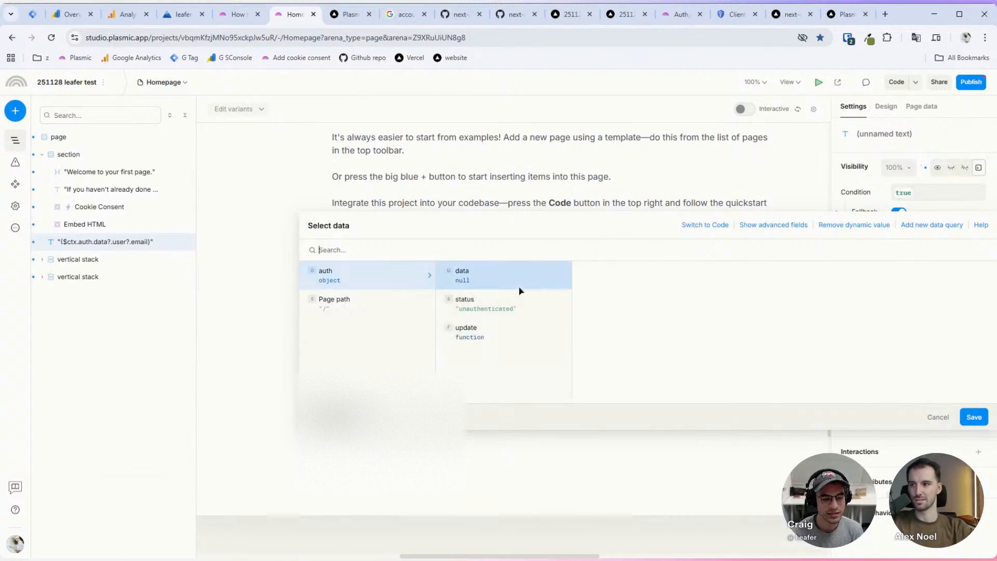
pyautogui.click(473, 304)
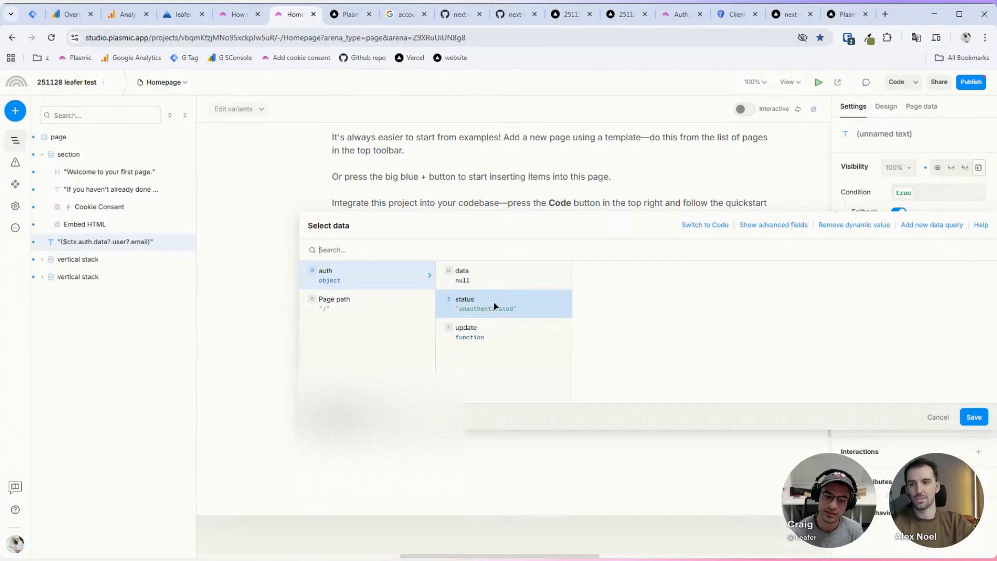
pyautogui.click(502, 279)
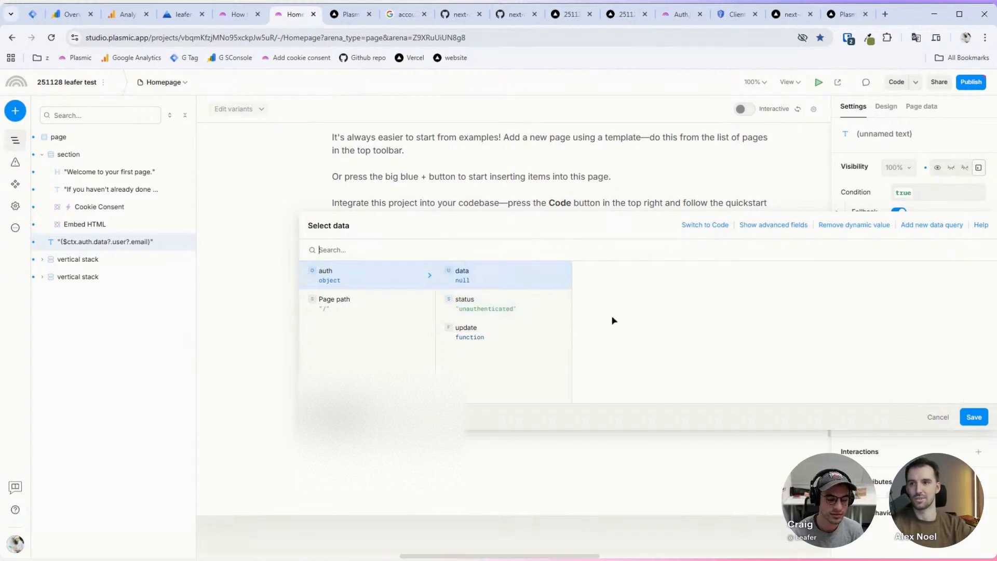
pyautogui.click(967, 417)
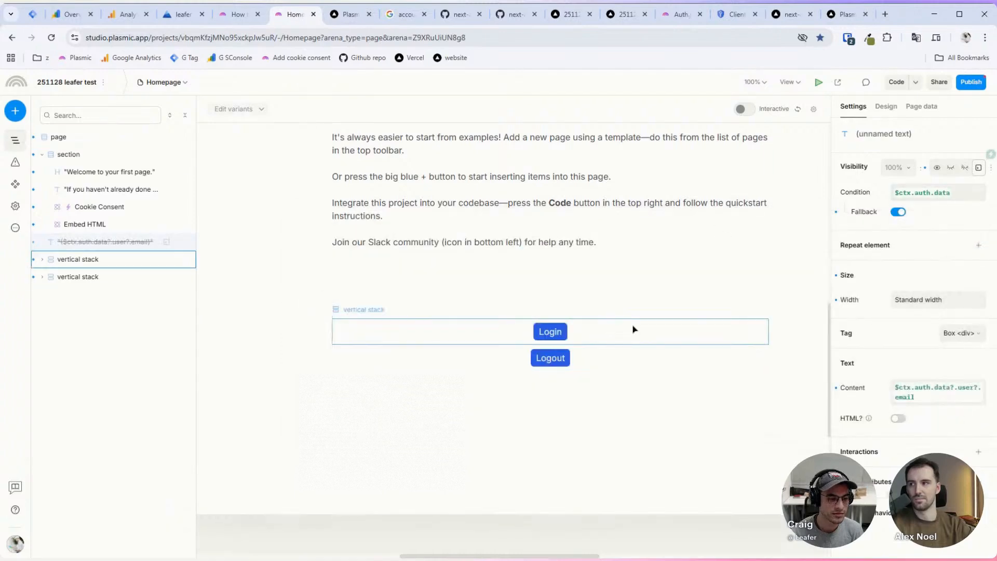
# Step: Reload the deployed site, go through Login, then strip /login from the URL to check the homepage
pyautogui.click(347, 14)
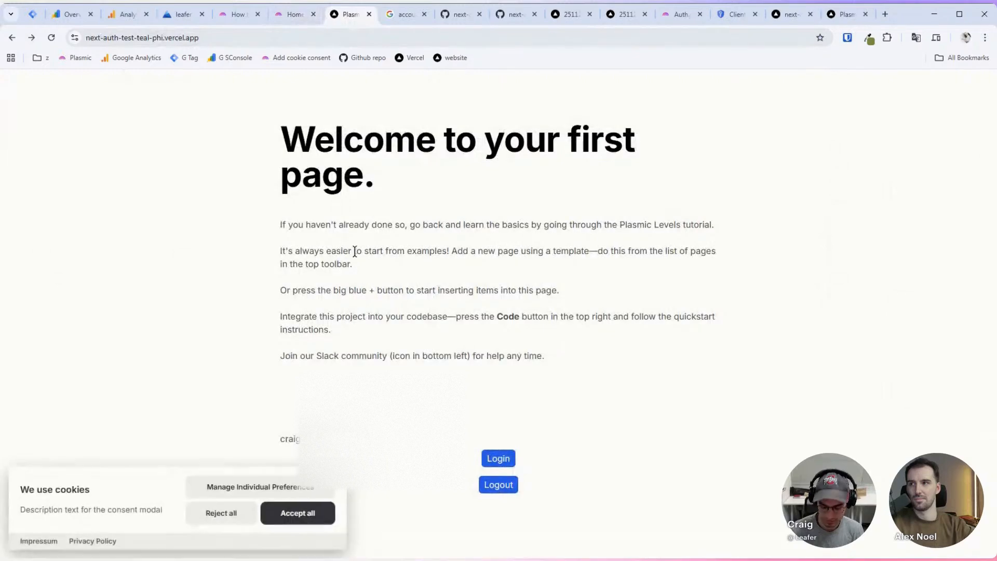
pyautogui.hotkey('ctrl', 'r')
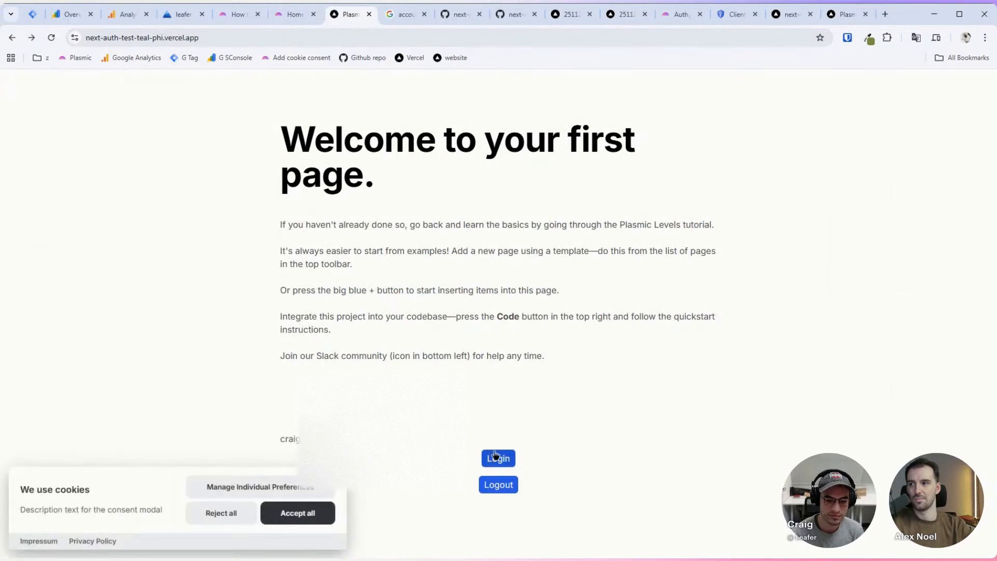
pyautogui.click(490, 486)
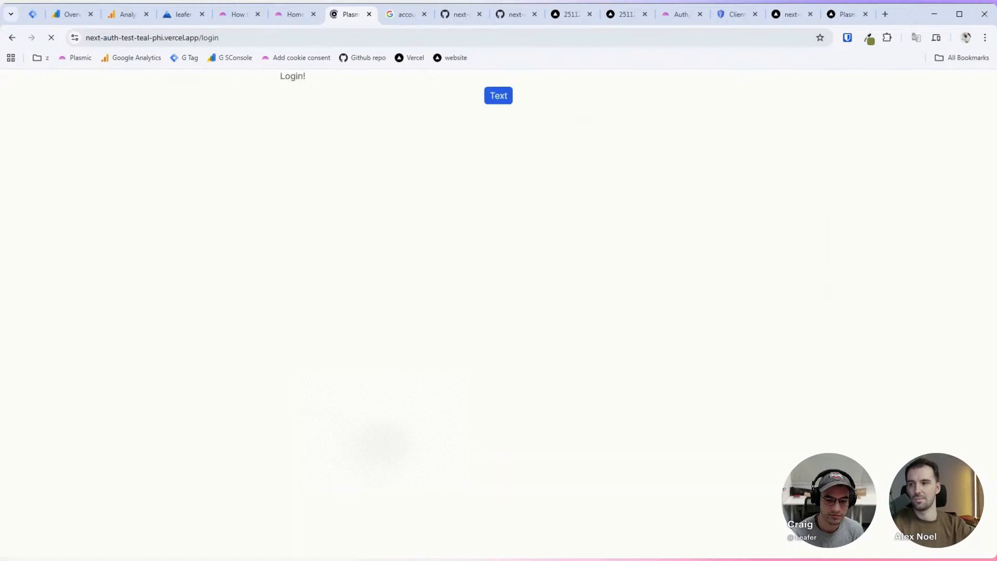
pyautogui.doubleClick(233, 38)
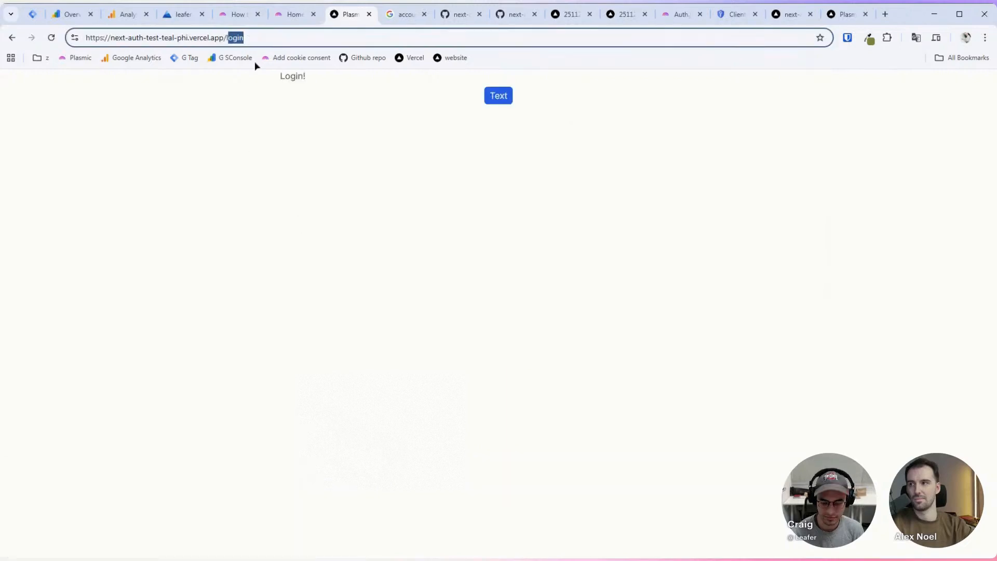
pyautogui.press('BackSpace')
pyautogui.press('Return')
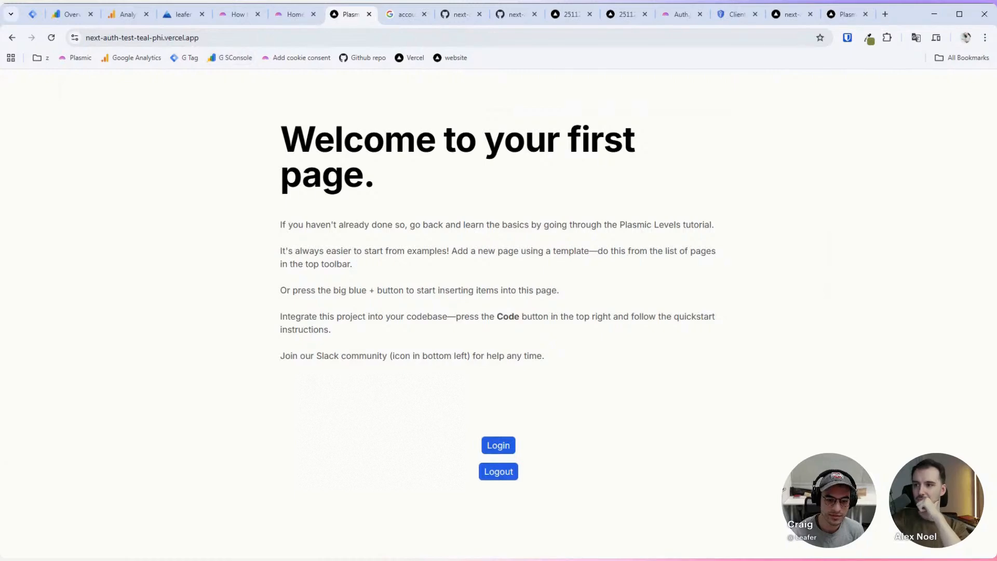
pyautogui.moveTo(285, 356); pyautogui.dragTo(323, 356)
pyautogui.click(295, 414)
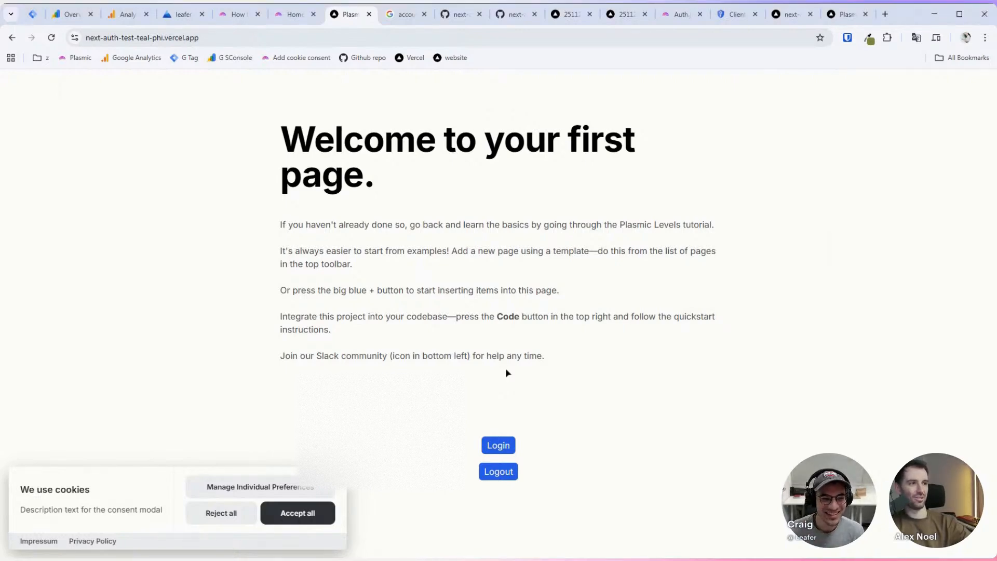
# Step: Glance at the Plasmic Homepage editor, then bring up auth.ts on GitHub
pyautogui.click(269, 15)
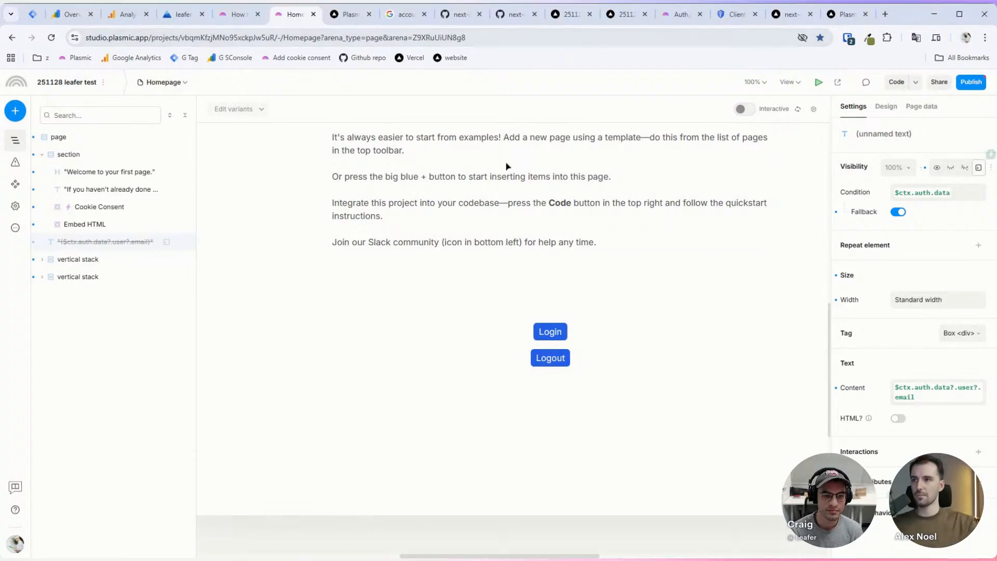
pyautogui.scroll(-1, 494, 329)
pyautogui.hscroll(1, 493, 329)
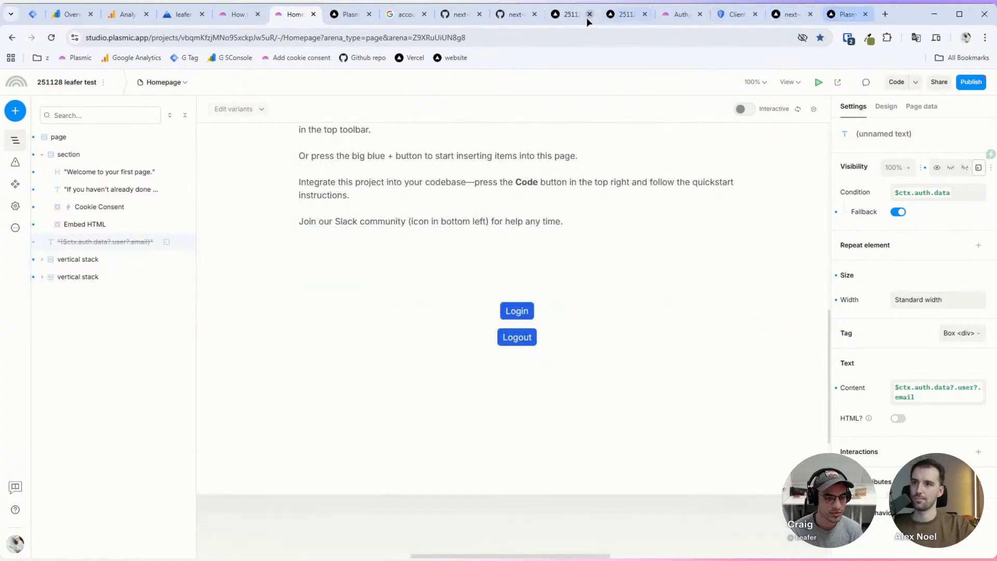
pyautogui.click(450, 17)
pyautogui.click(450, 17)
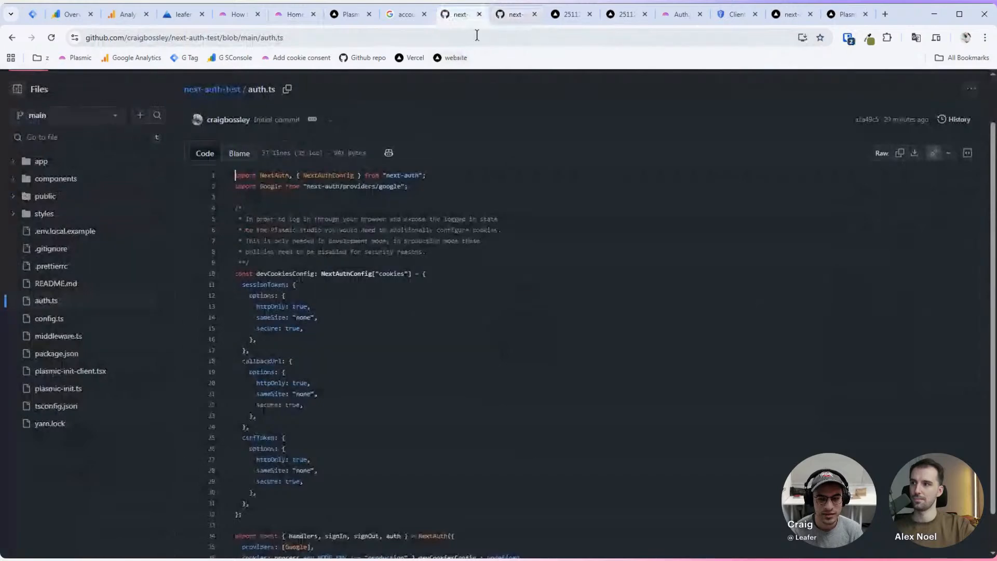
# Step: Close the stray config.ts tab and browse to components/CodeComponents/GlobalContexts/UserSession.tsx
pyautogui.click(493, 19)
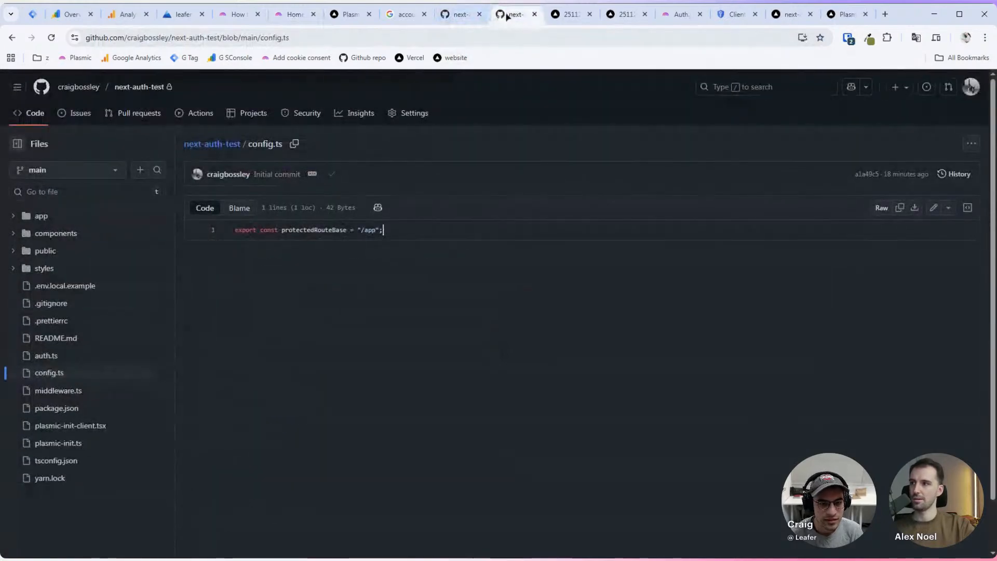
pyautogui.hotkey('ctrl', 'w')
pyautogui.click(456, 16)
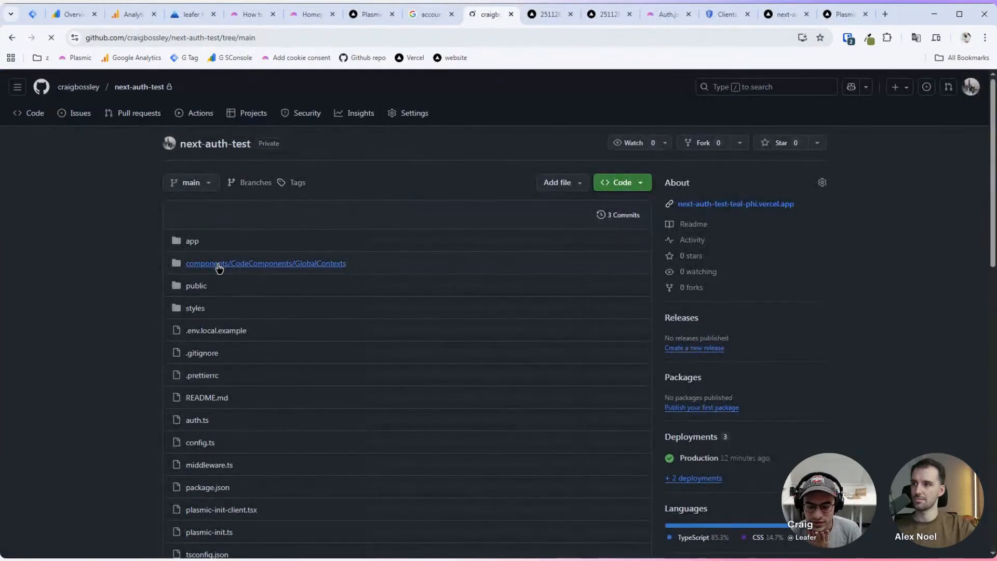
pyautogui.click(219, 266)
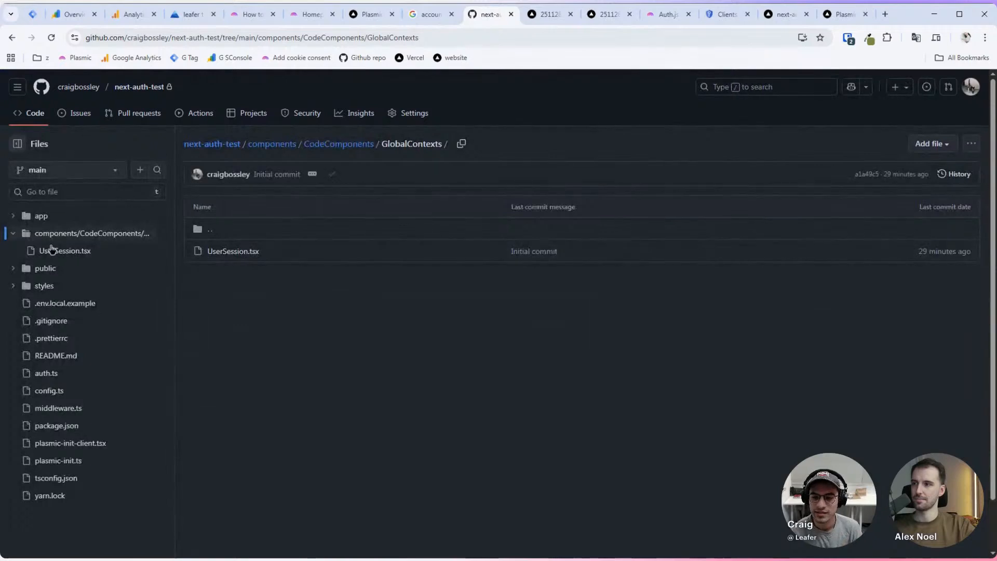
pyautogui.click(67, 253)
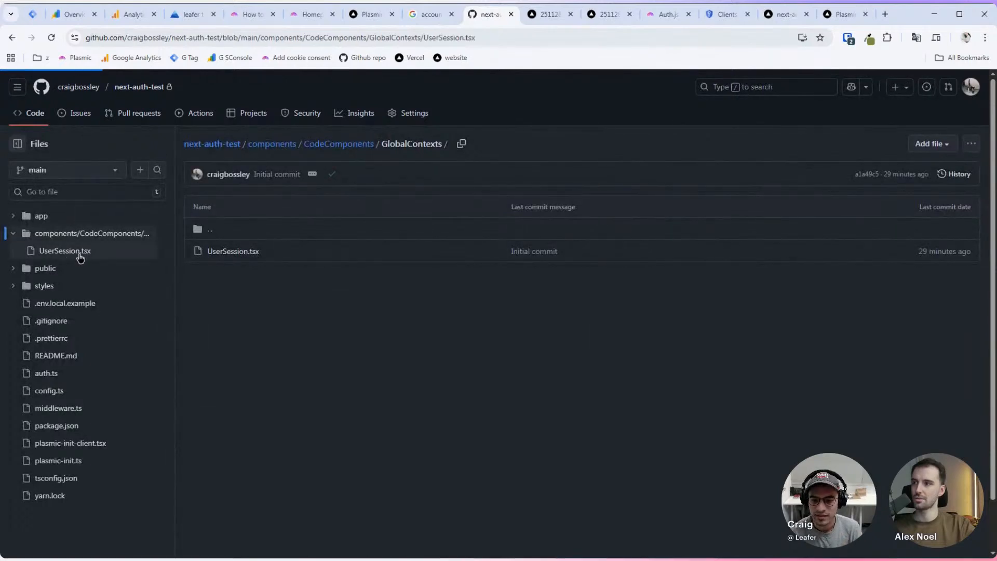
pyautogui.scroll(-1, 350, 266)
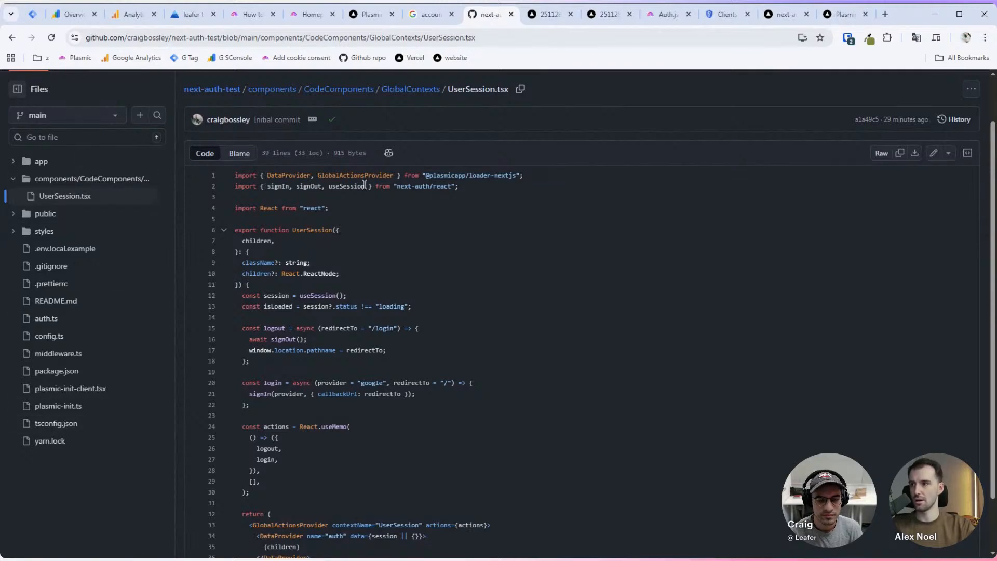
pyautogui.scroll(-1, 371, 262)
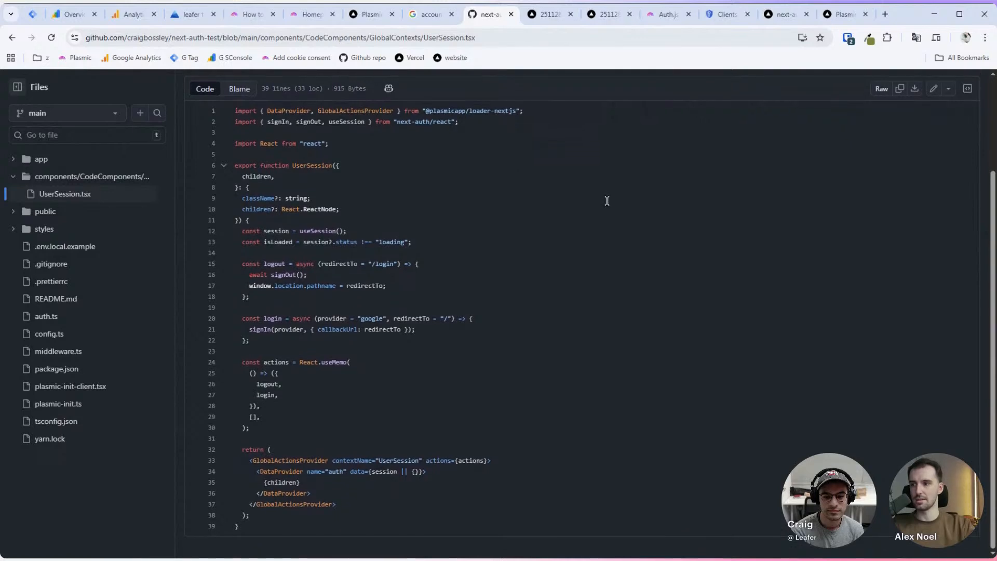
pyautogui.scroll(1, 618, 207)
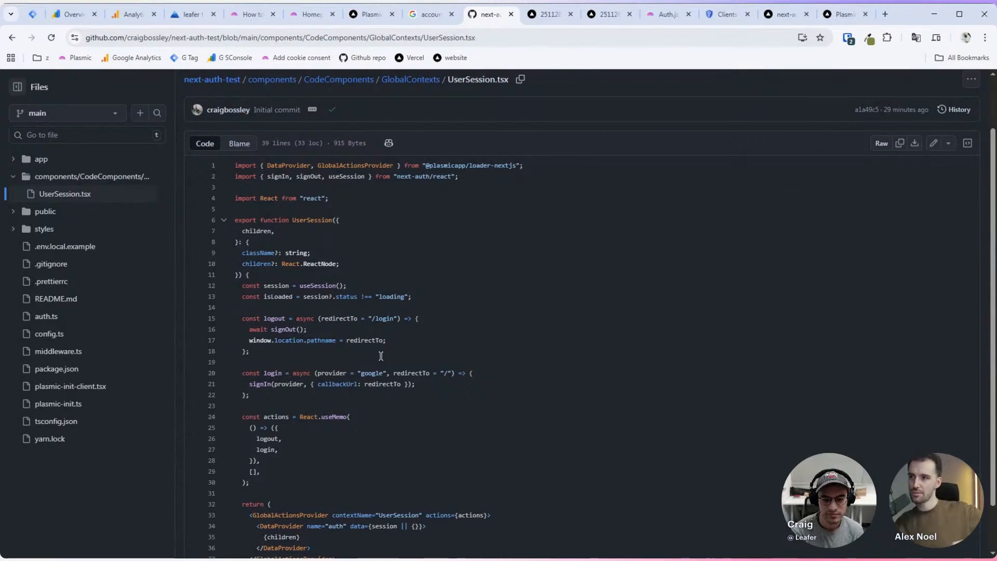
pyautogui.scroll(-1, 410, 372)
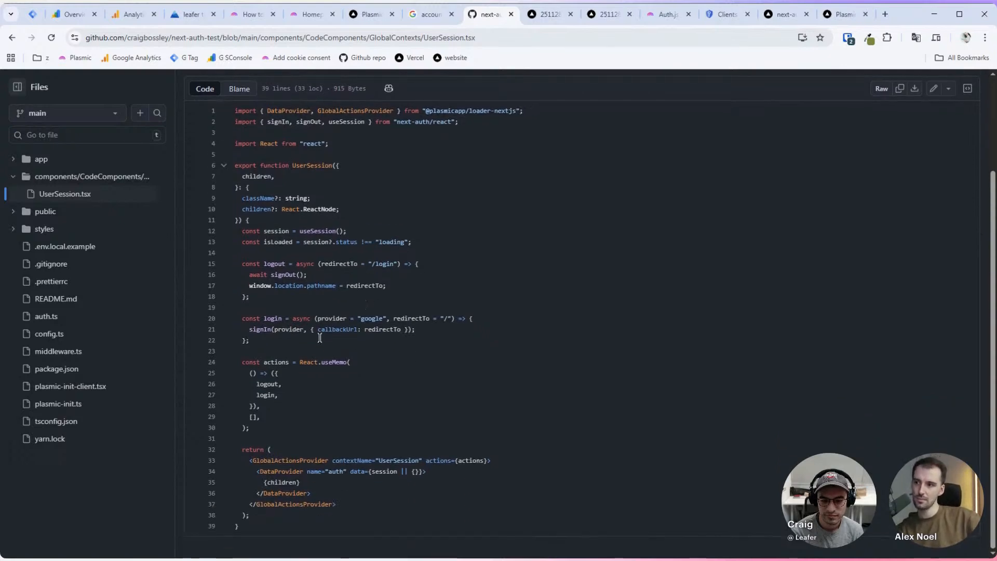
pyautogui.scroll(1, 411, 384)
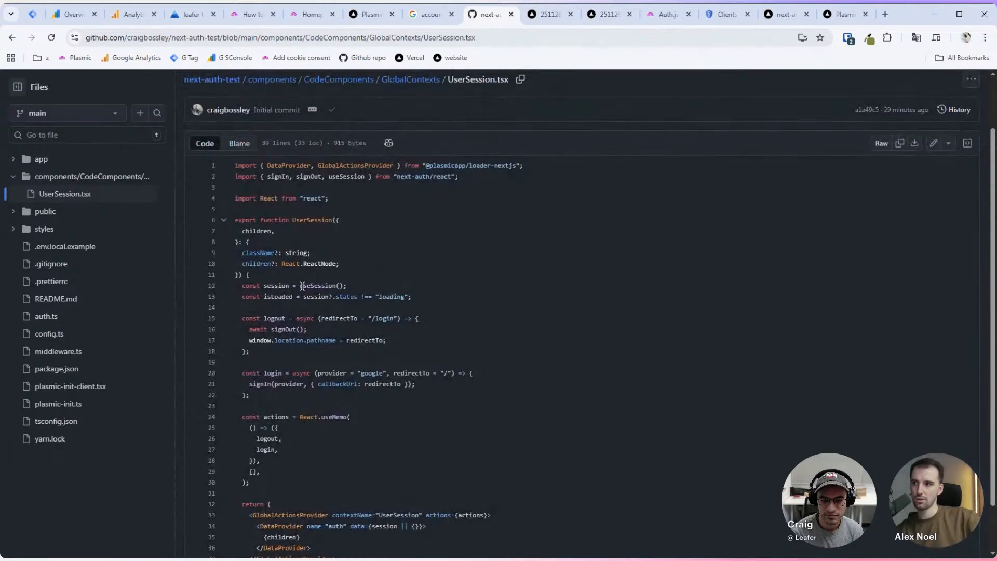
pyautogui.moveTo(300, 285); pyautogui.dragTo(330, 297)
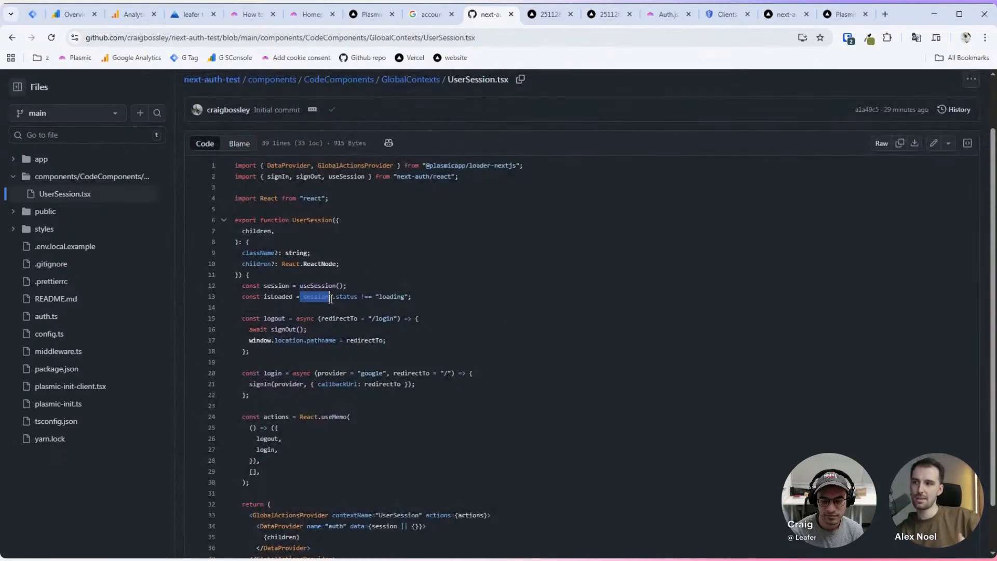
pyautogui.click(437, 297)
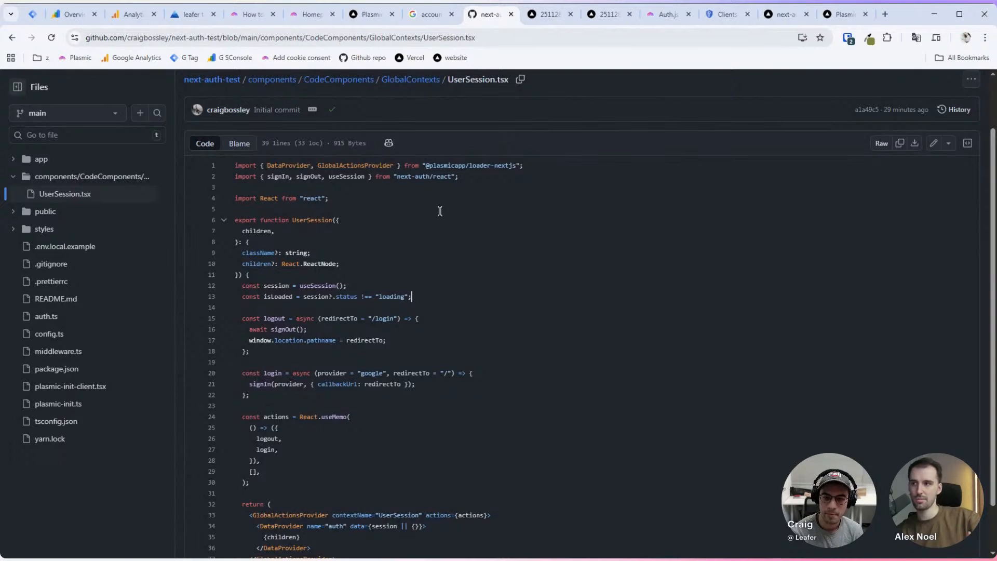
pyautogui.click(637, 4)
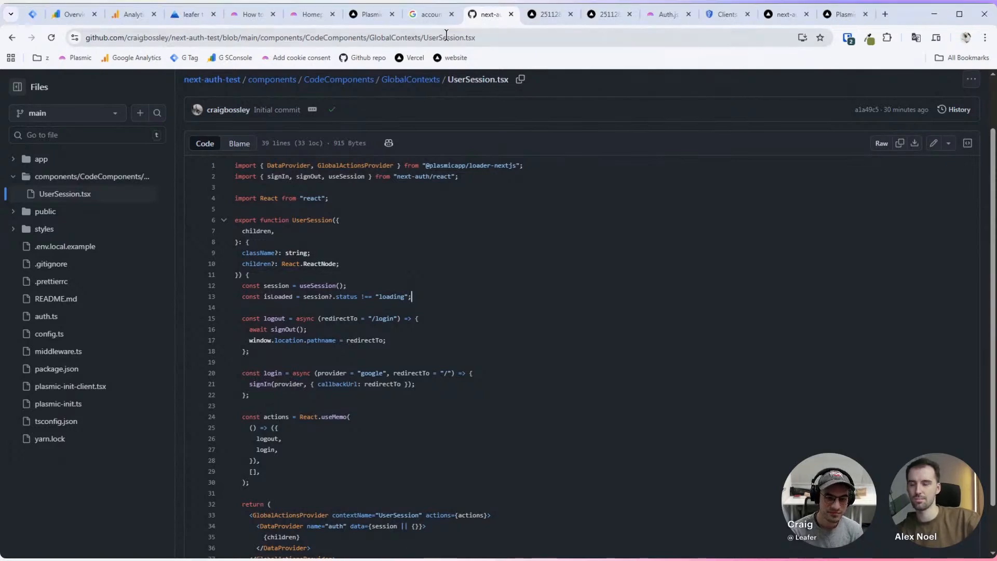
# Step: Close the Google sign-in error tab, glance at the Vercel site and Plasmic, then return to UserSession.tsx
pyautogui.click(438, 19)
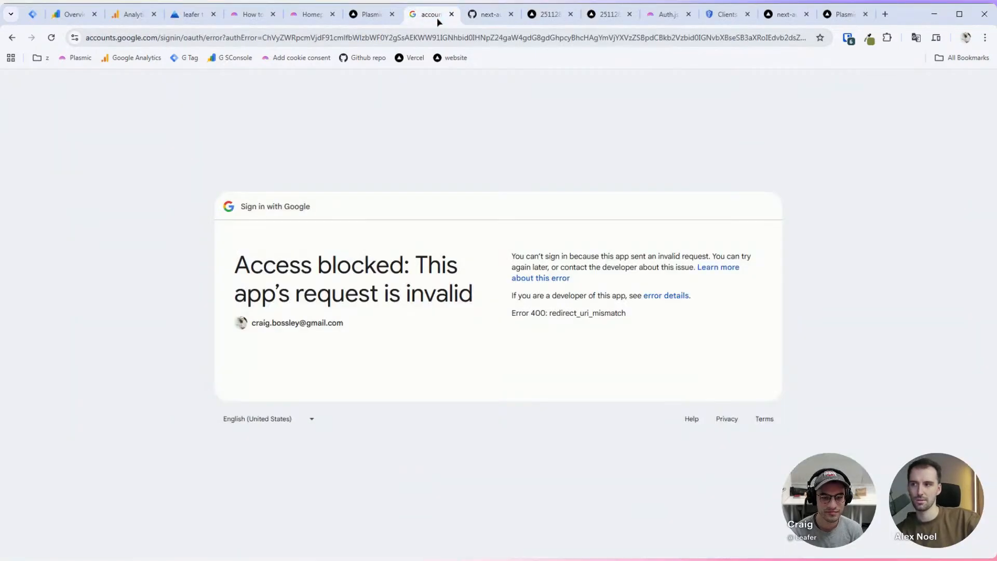
pyautogui.middleClick(431, 16)
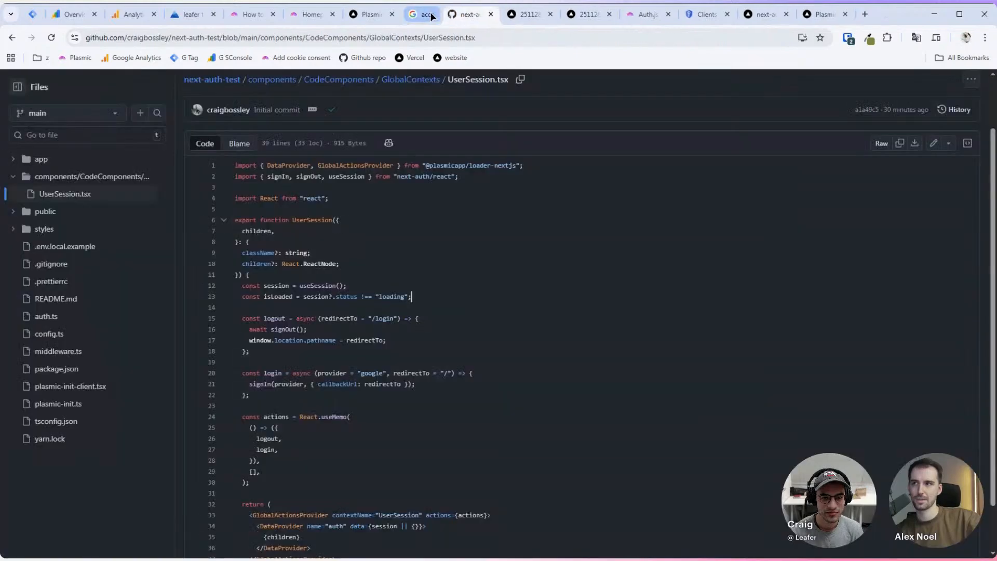
pyautogui.click(371, 14)
pyautogui.click(306, 20)
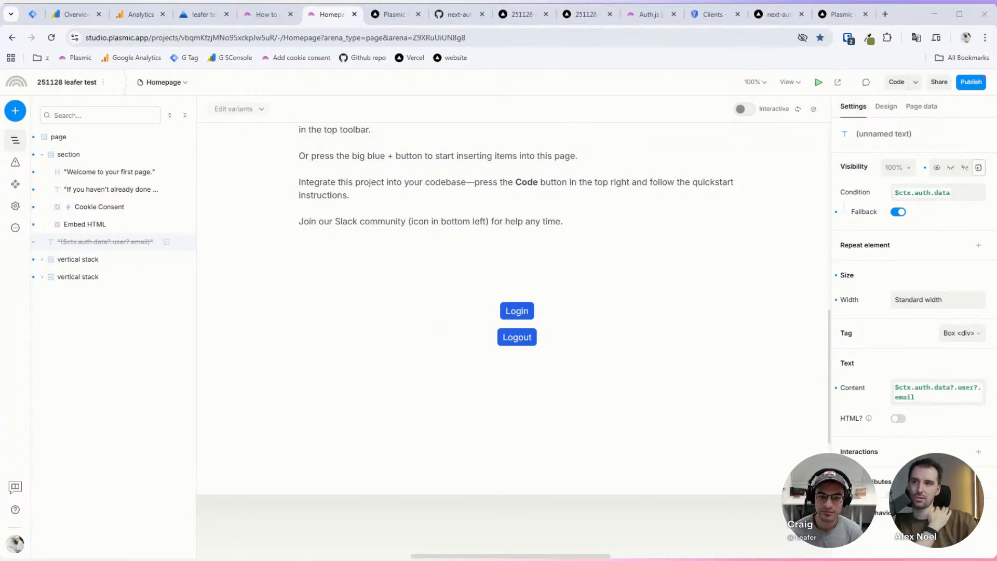
pyautogui.click(394, 14)
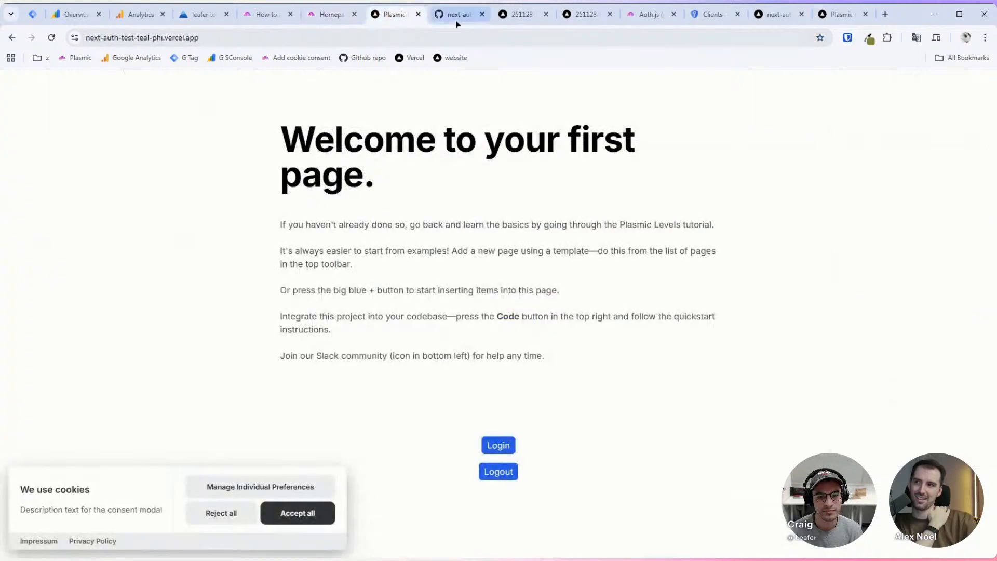
pyautogui.click(457, 14)
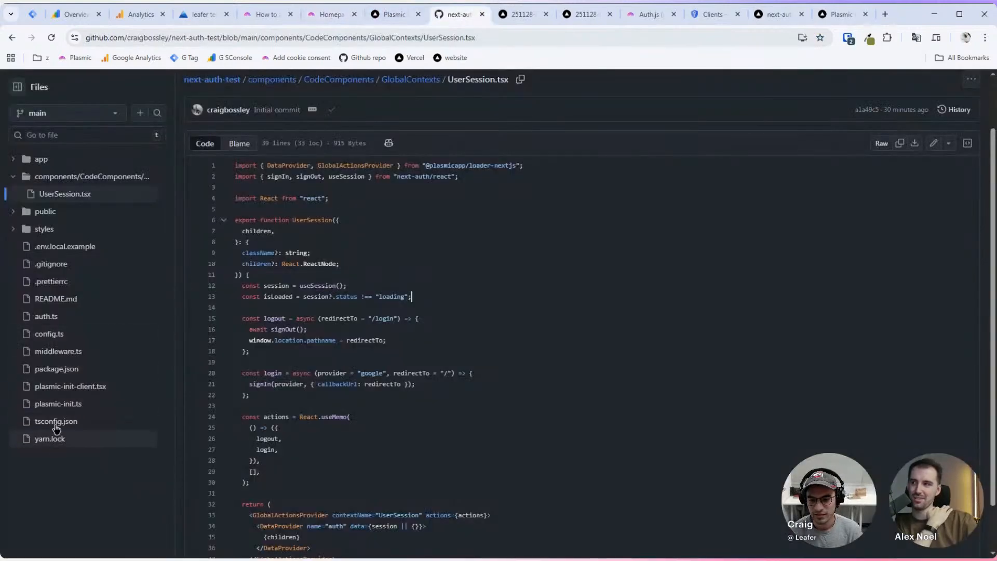
# Step: Highlight next-auth 5.0.0-beta.25 on line 14 of package.json, then switch back to Plasmic Studio
pyautogui.click(57, 368)
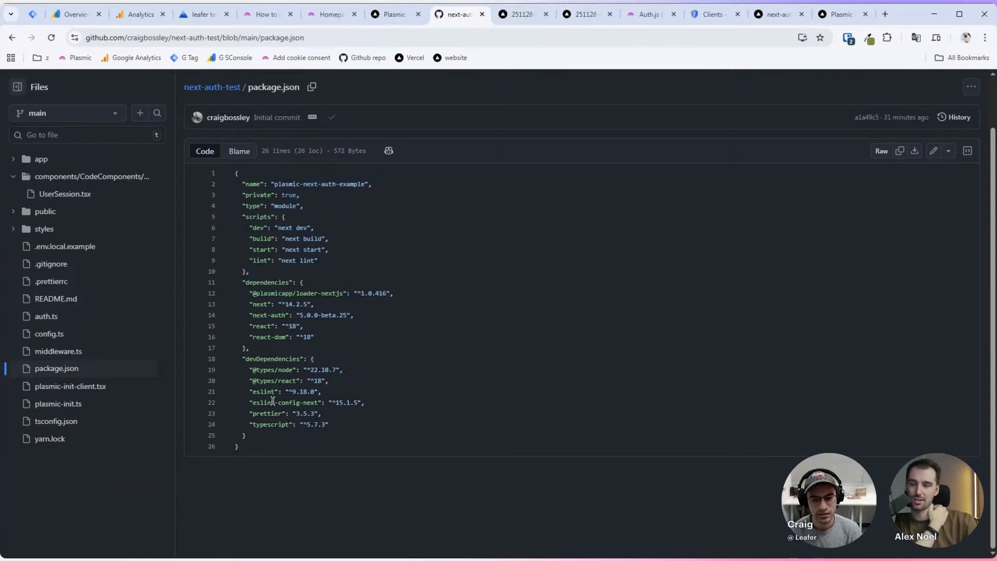
pyautogui.moveTo(252, 315); pyautogui.dragTo(348, 316)
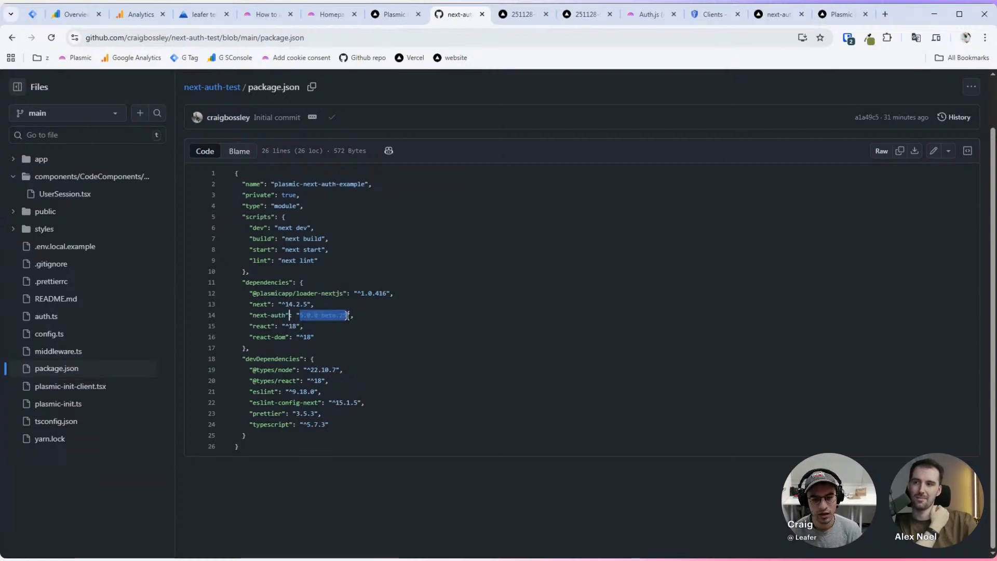
pyautogui.click(379, 314)
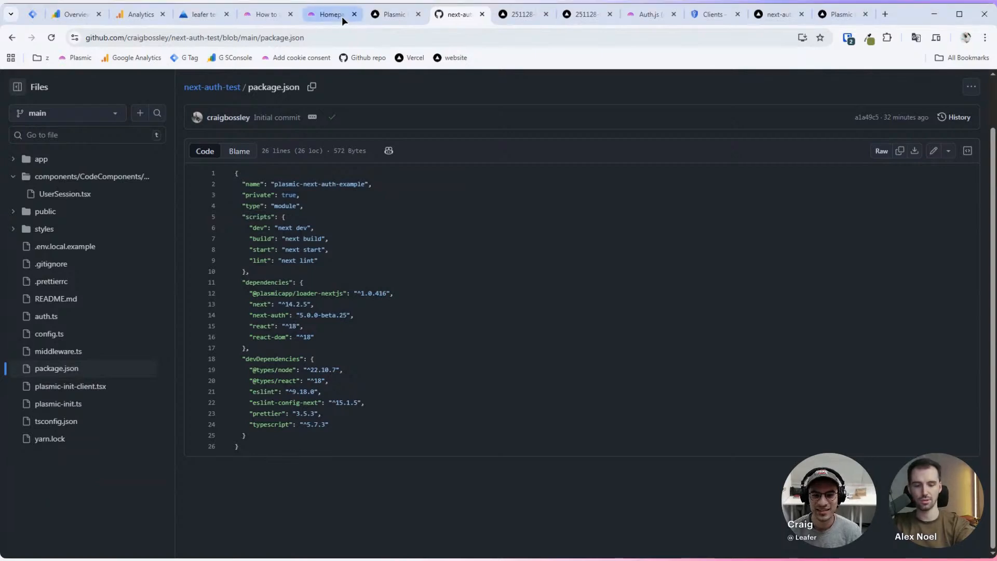
pyautogui.click(327, 14)
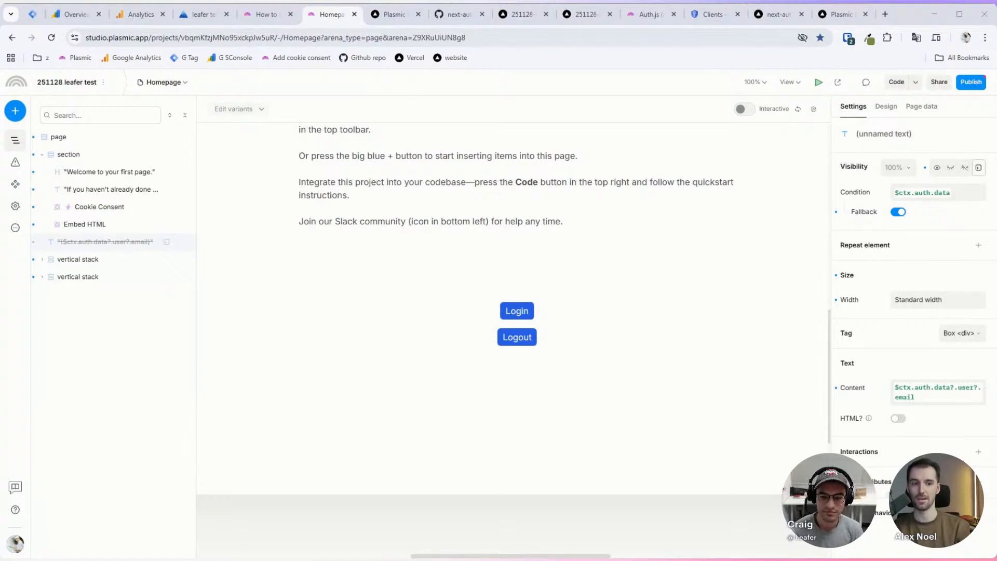
# Step: Add a data query named 'query' to the Homepage with no integration, then show the insert panel
pyautogui.click(927, 106)
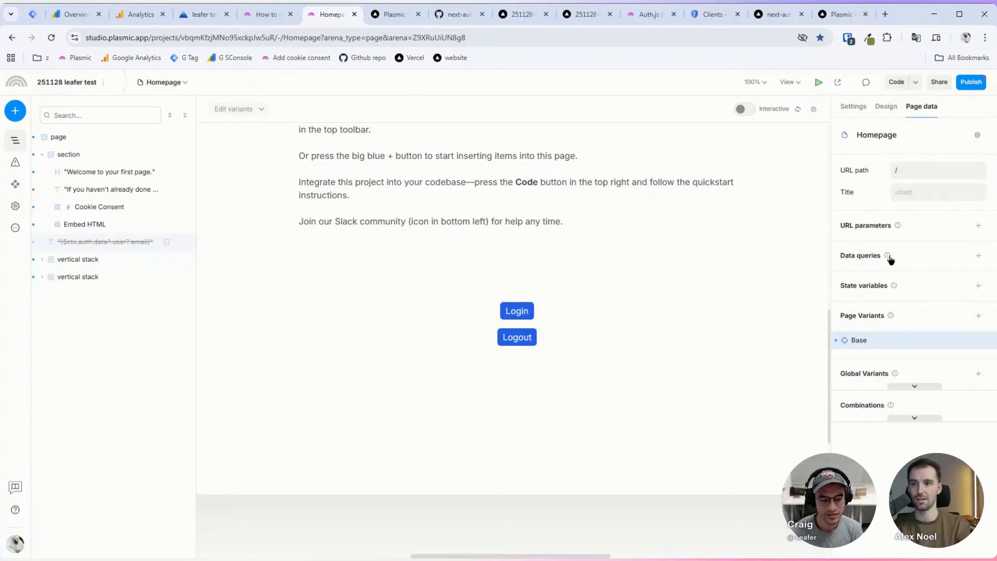
pyautogui.click(978, 255)
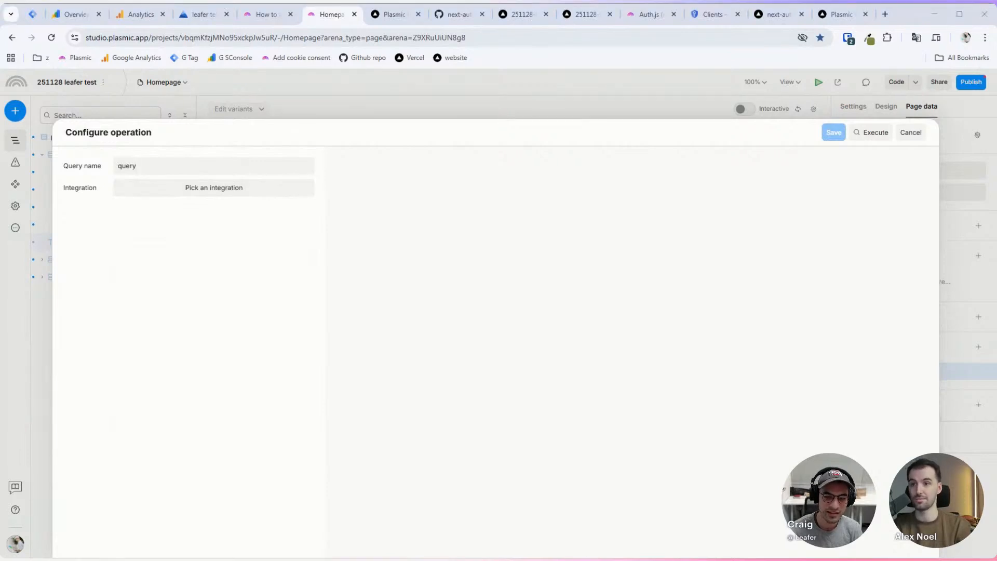
pyautogui.click(911, 133)
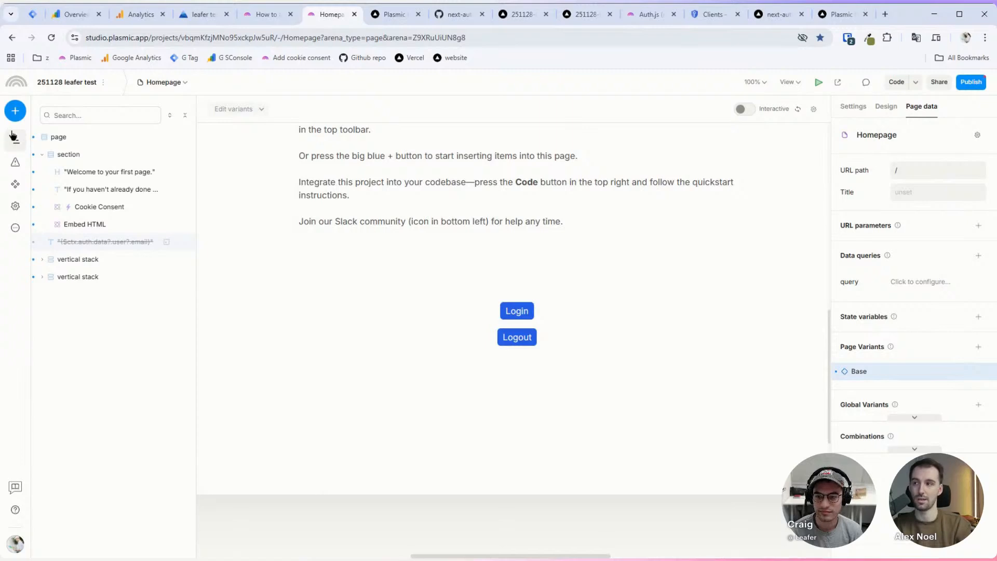
pyautogui.click(15, 111)
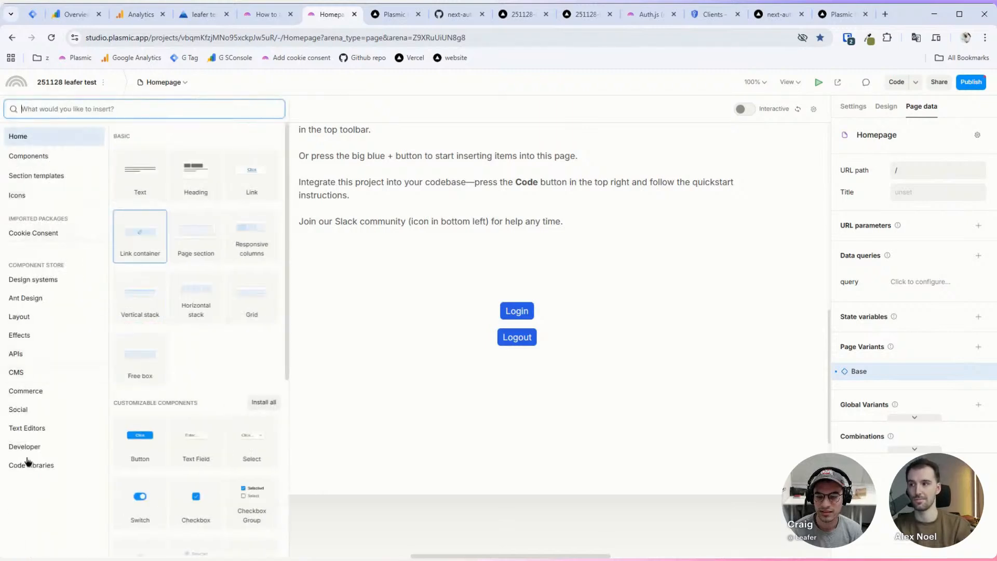